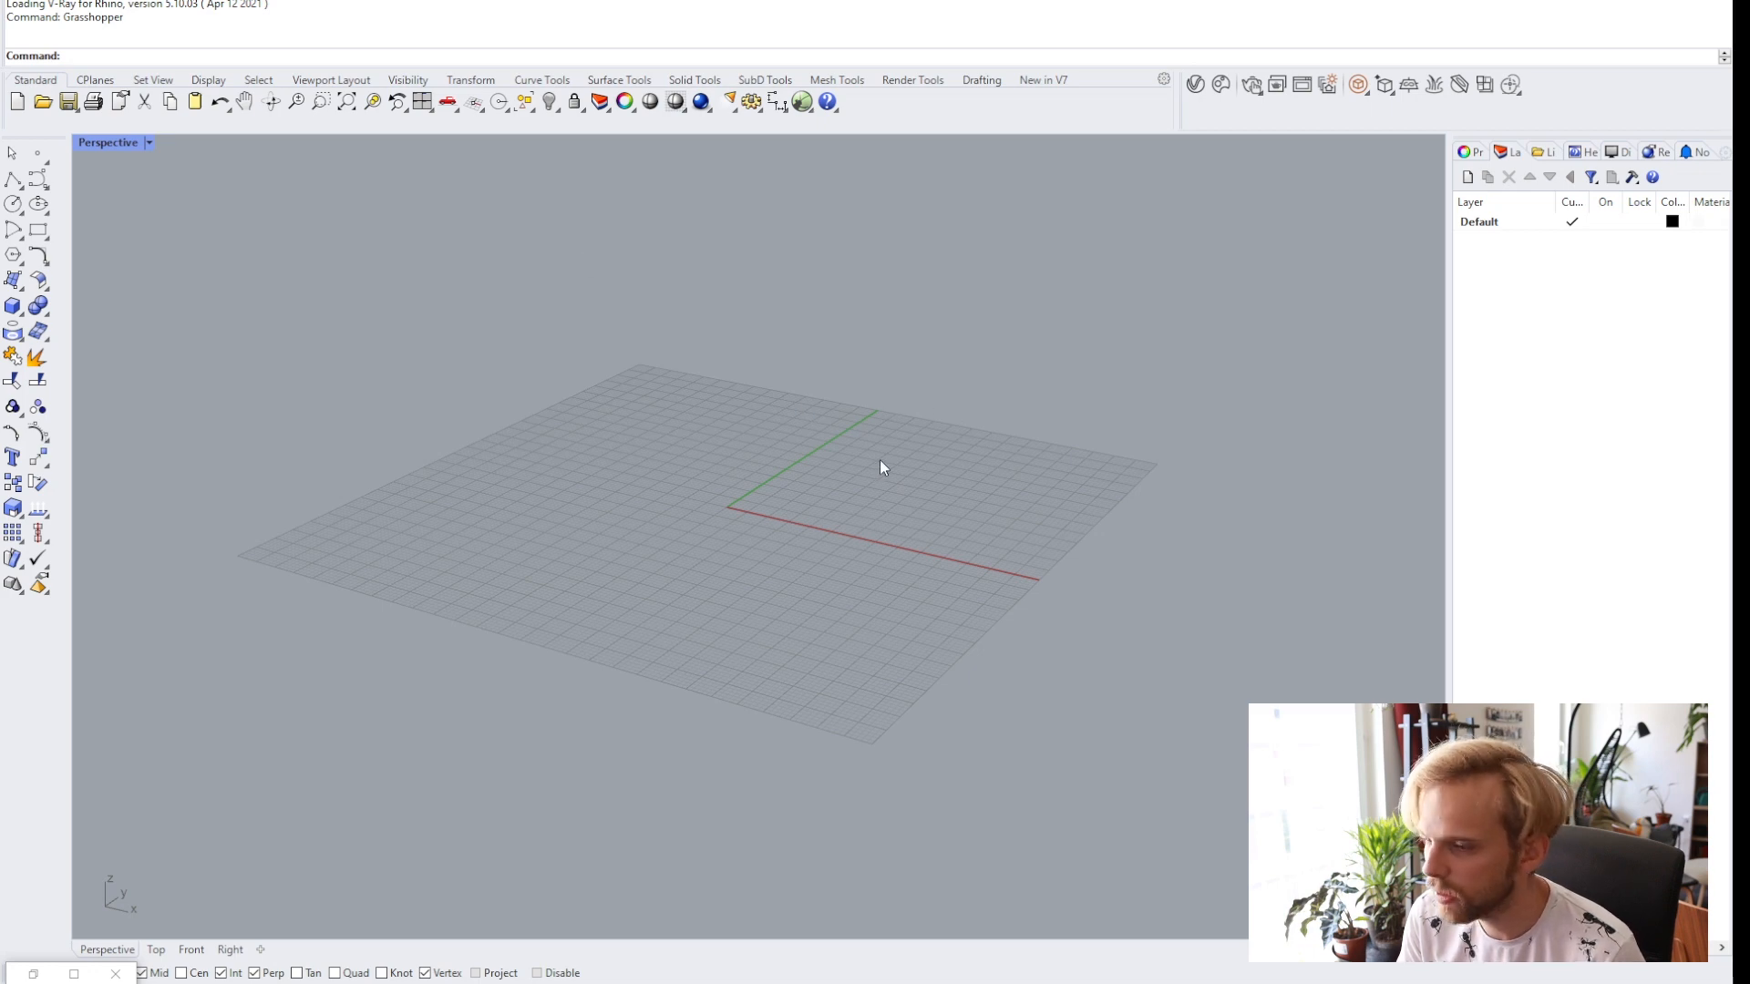
Open the Chaos Cosmos browser and go to the Trees category under 3D Models › Vegetation.
left_click(1221, 86)
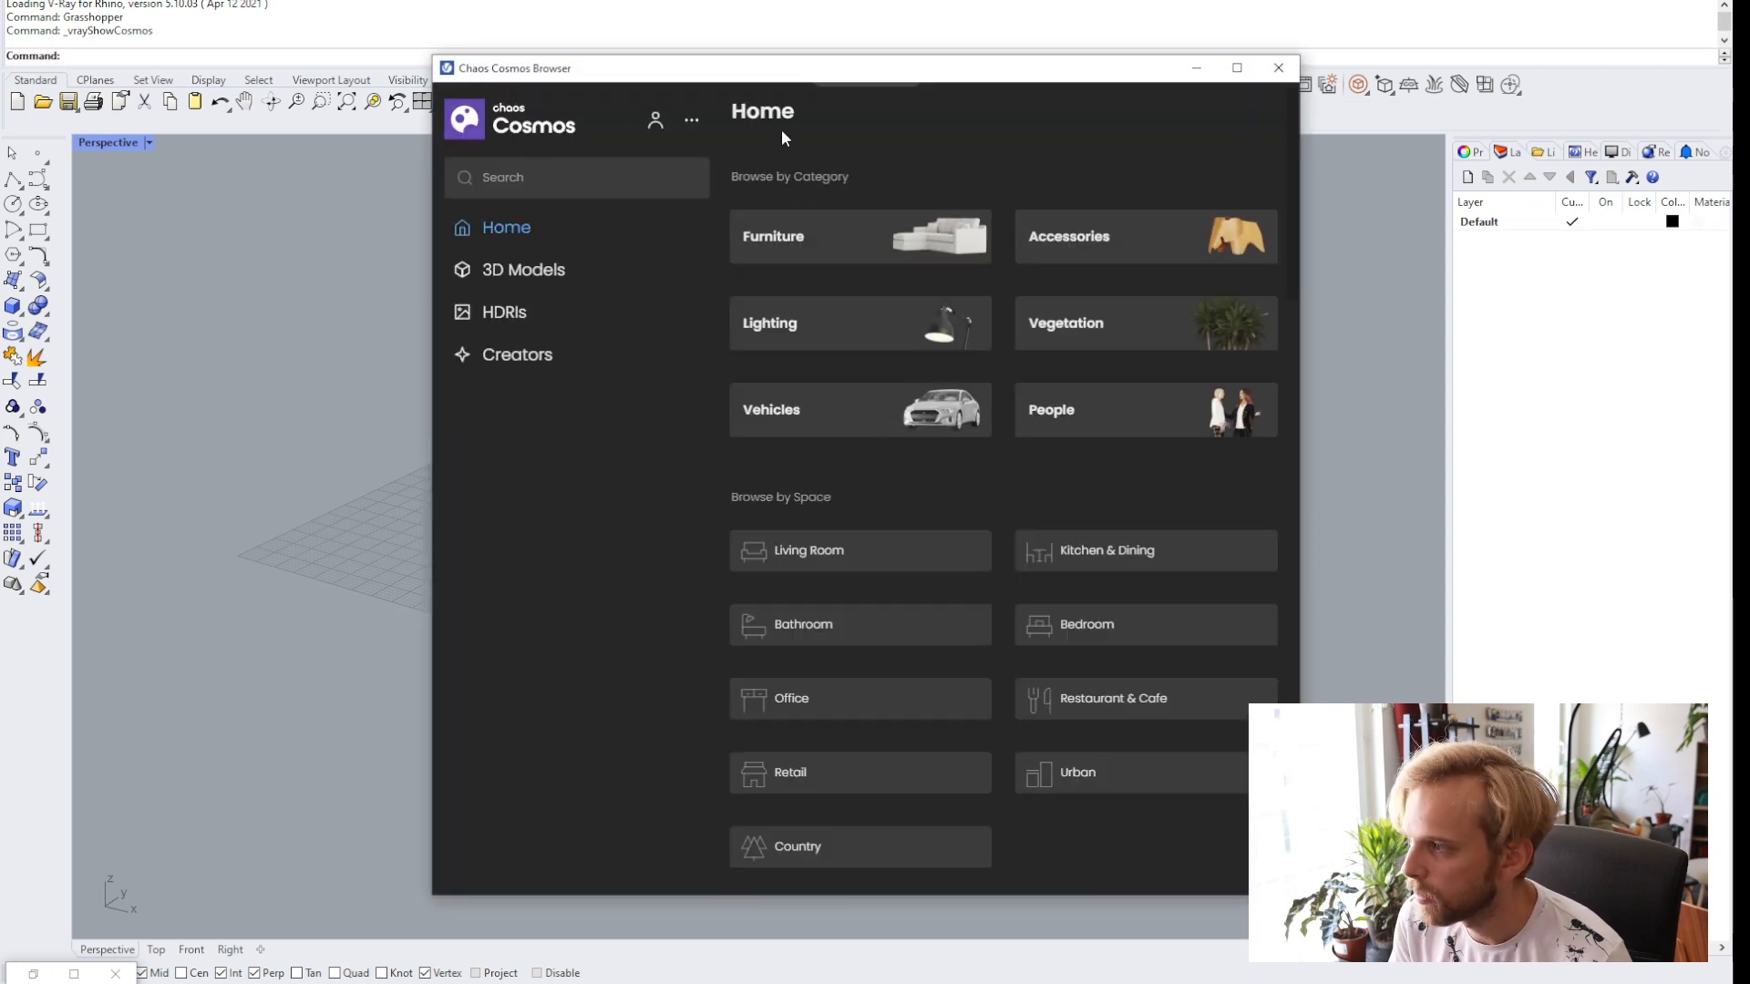
left_click_drag(849, 70, 702, 65)
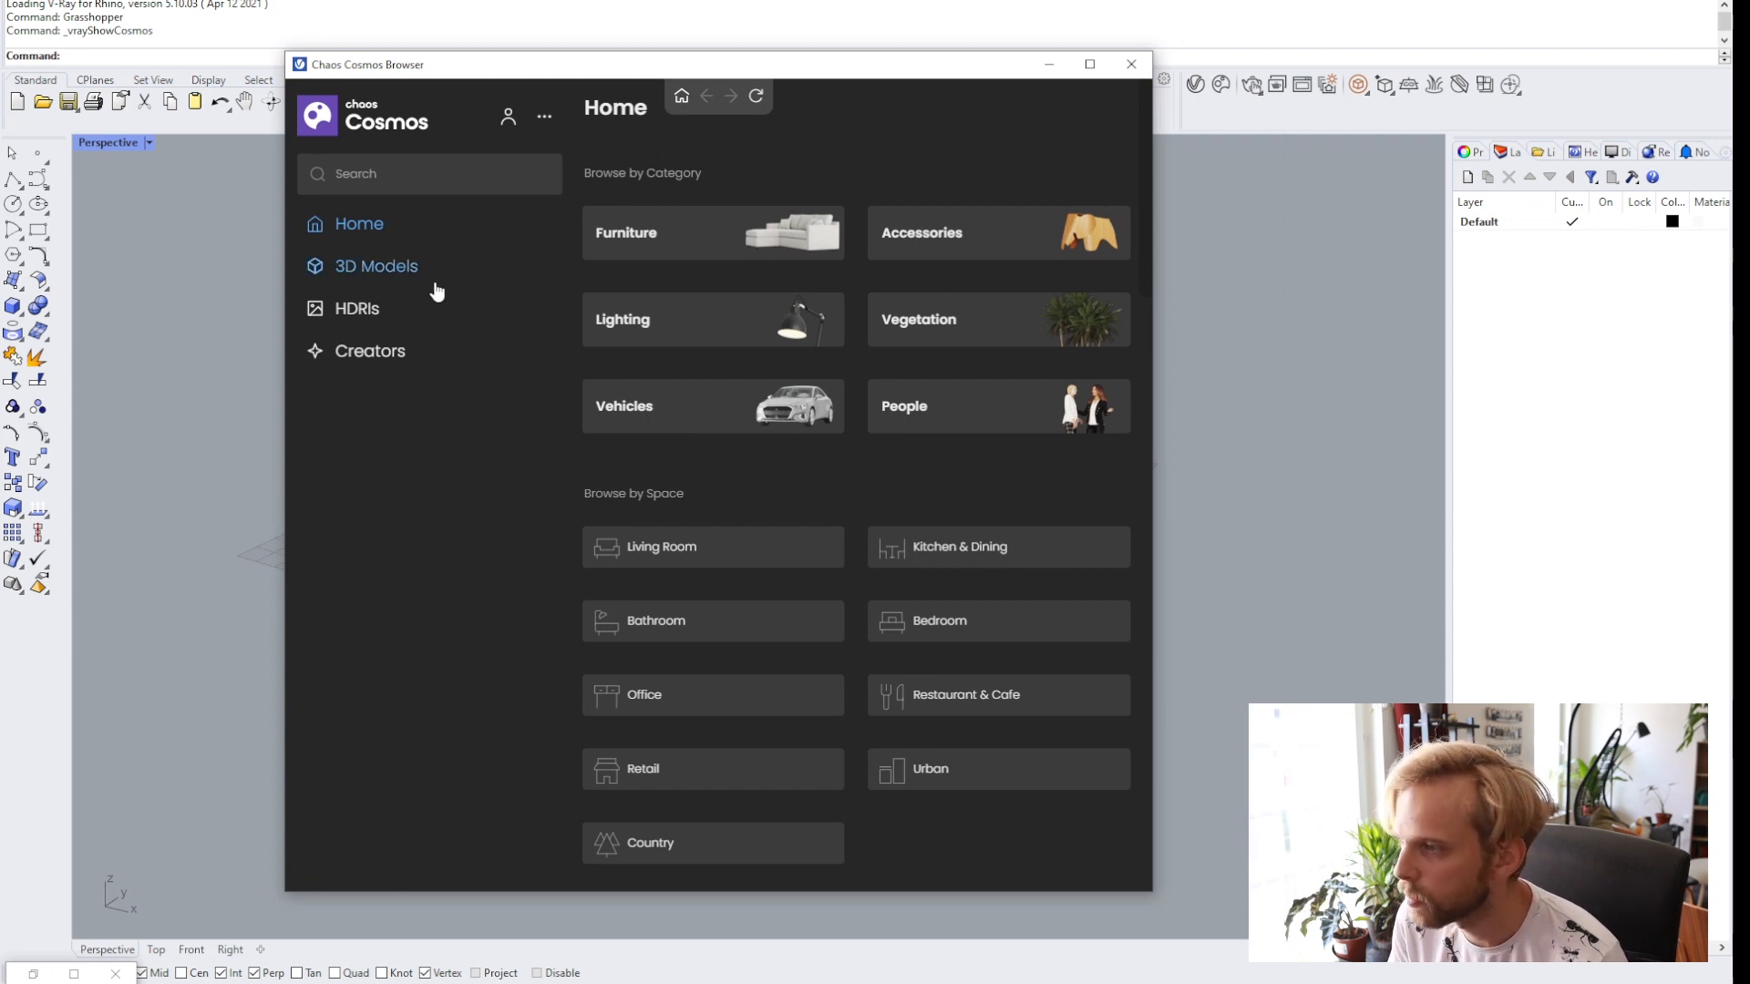
left_click(375, 270)
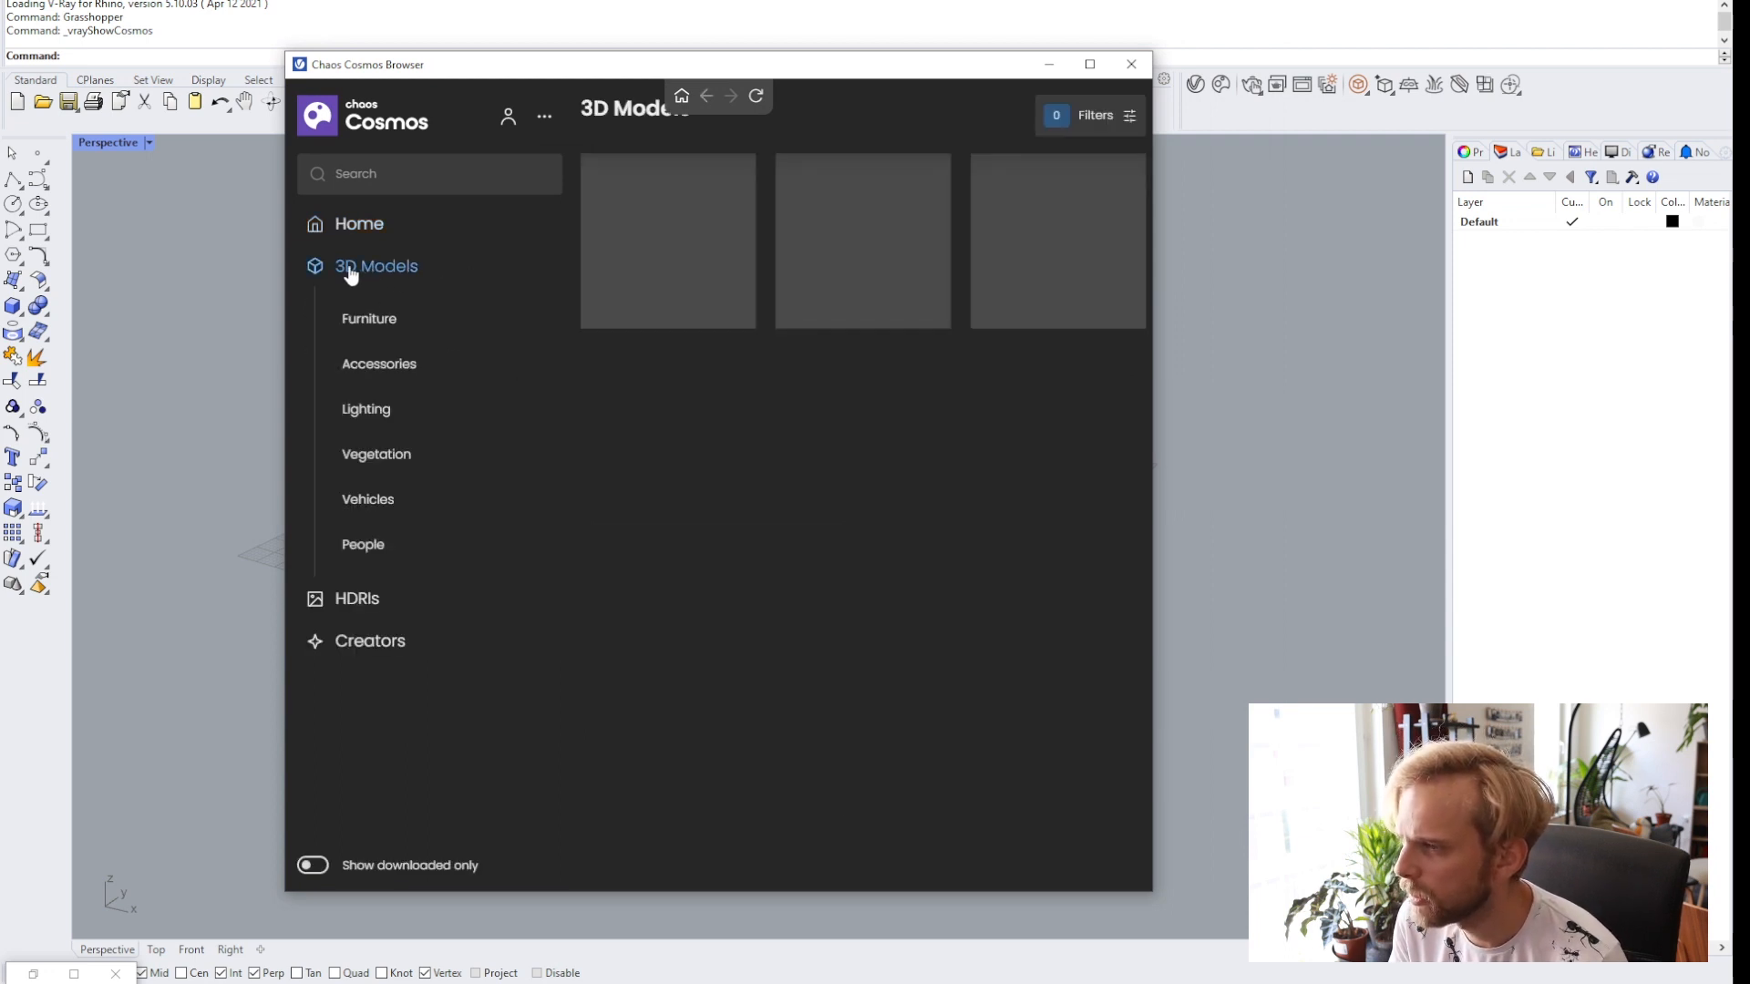
left_click(394, 460)
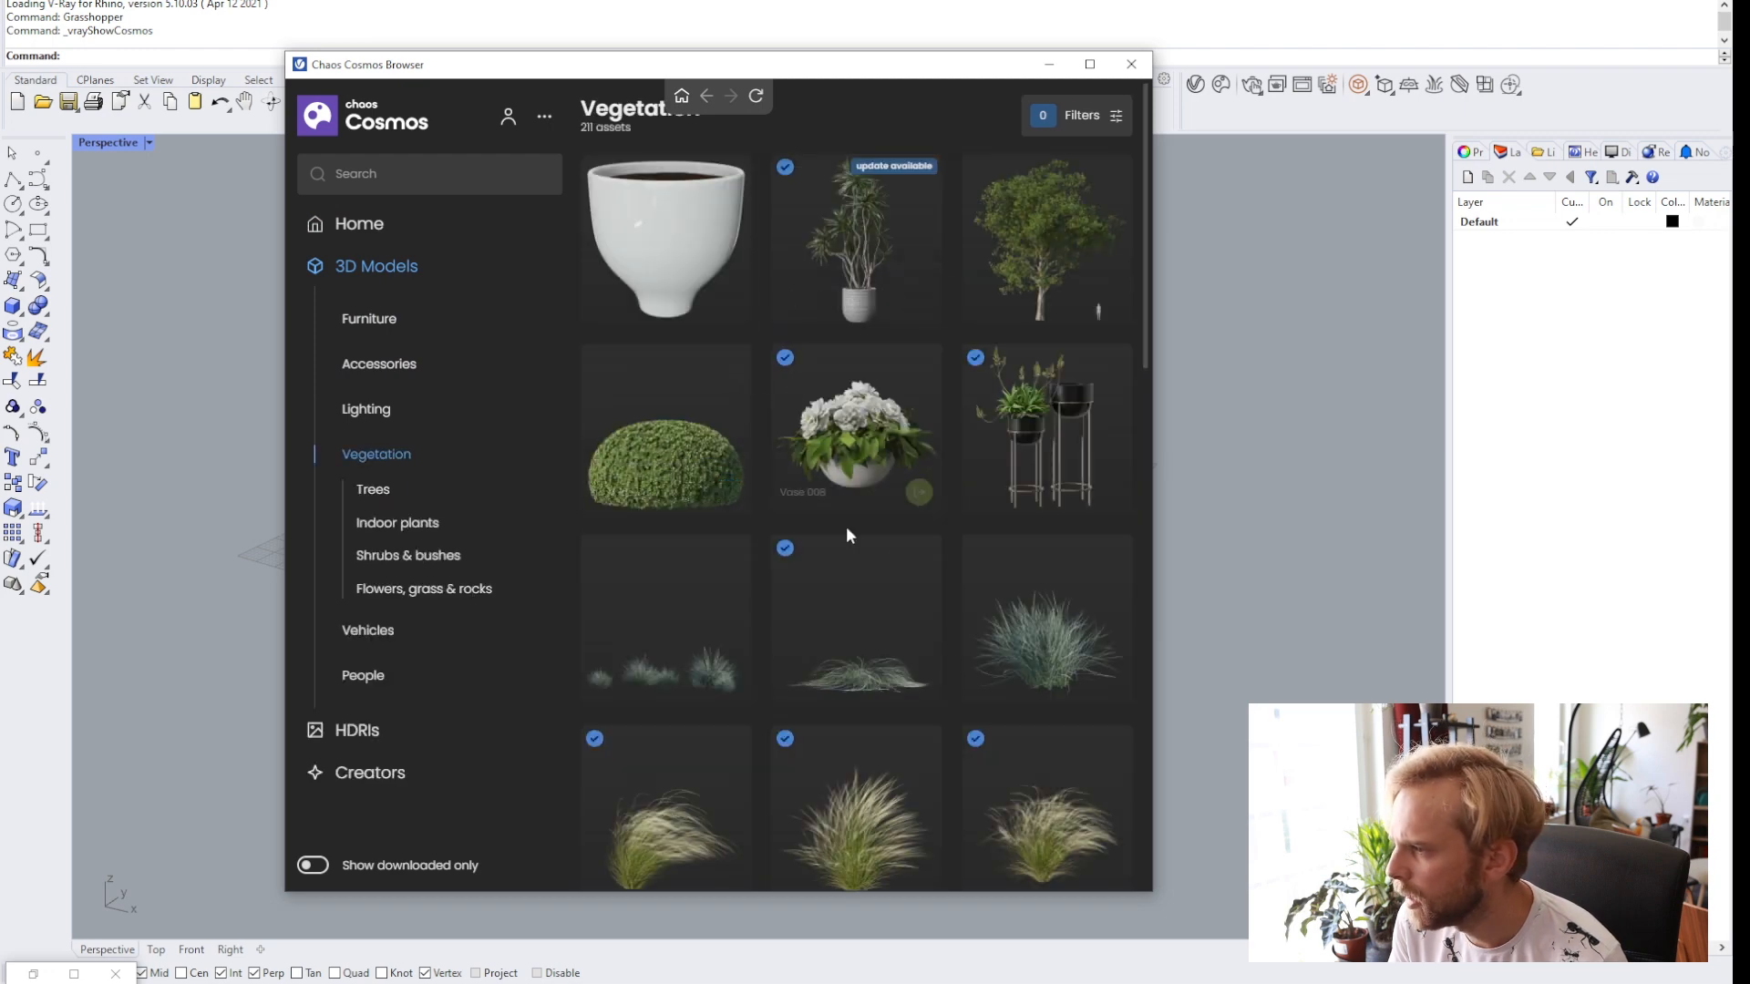
left_click(391, 489)
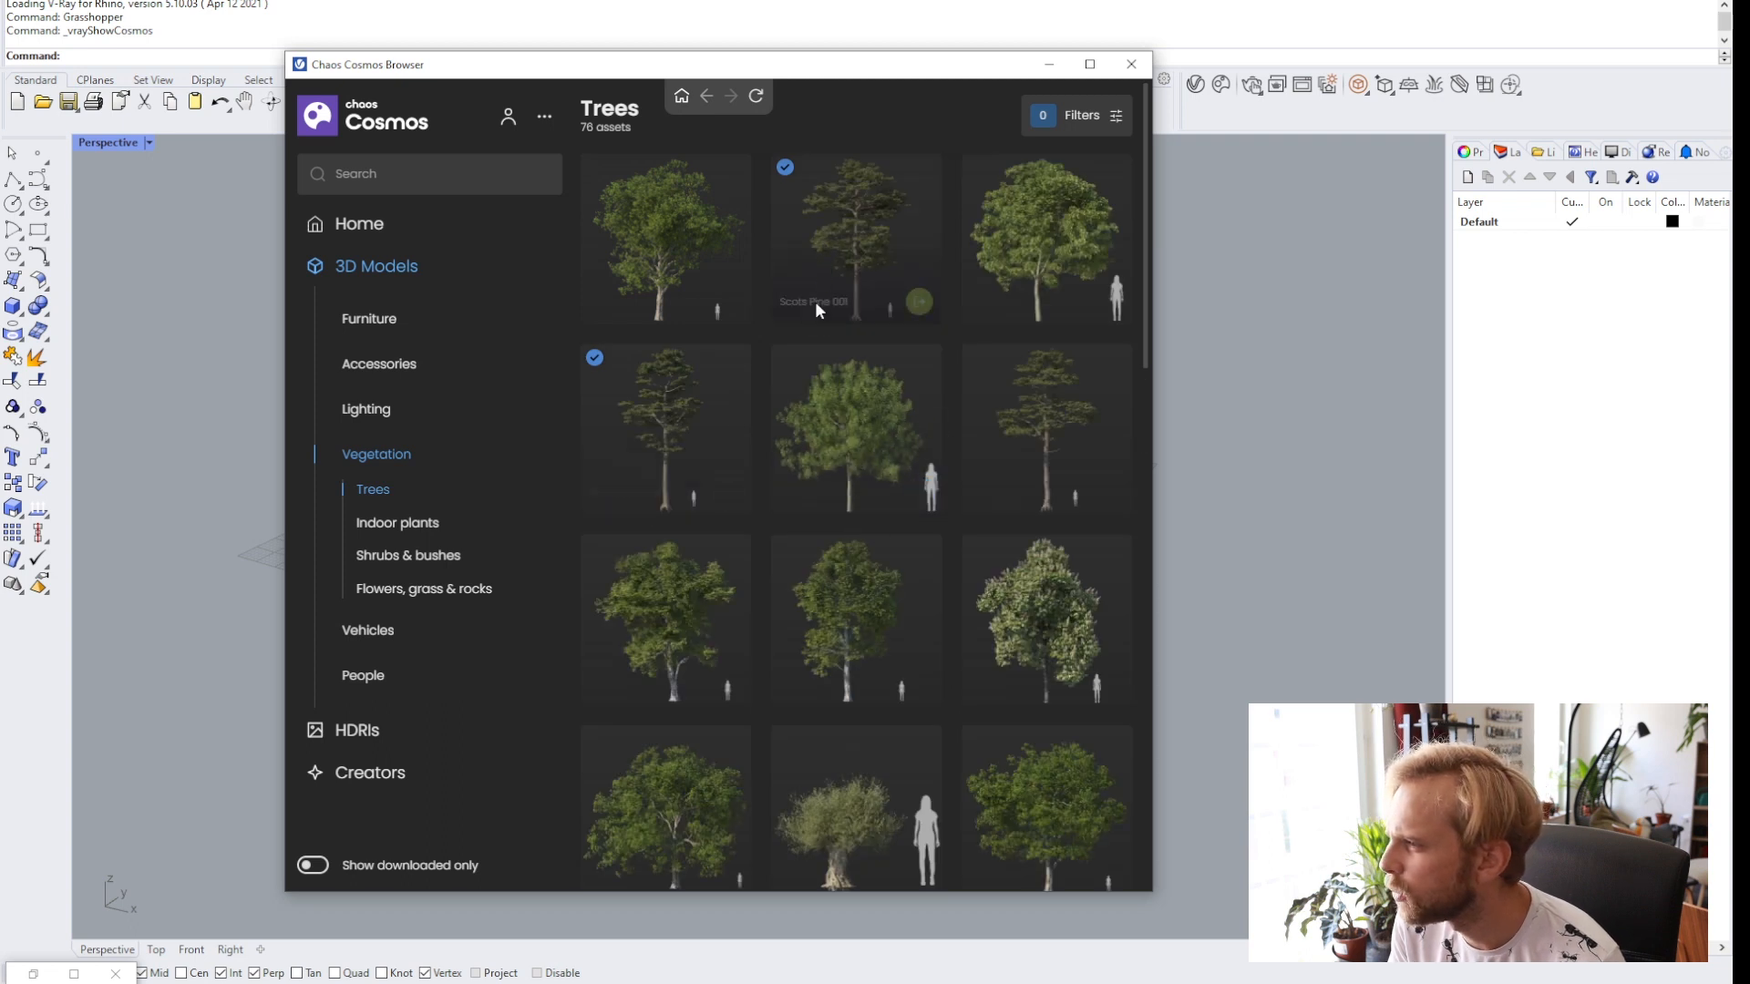
Import the Scots Pine 001 asset, place it at the origin, and close the Cosmos browser.
mouse_move(898, 239)
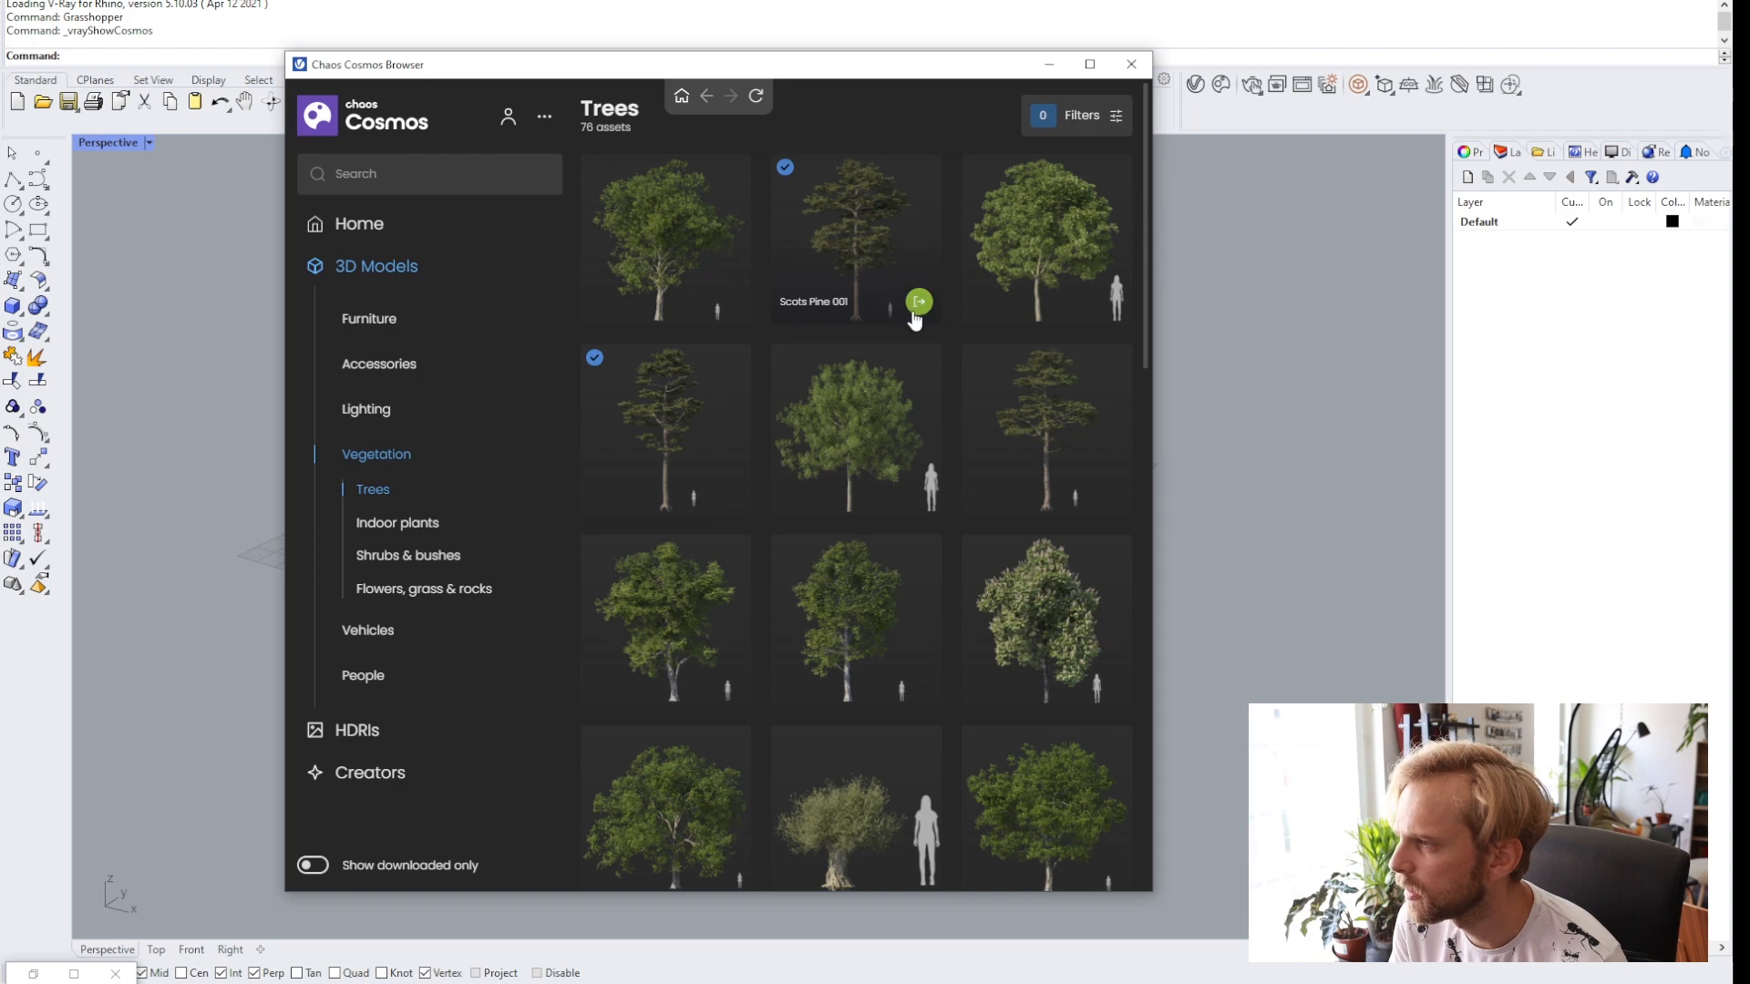
left_click(919, 303)
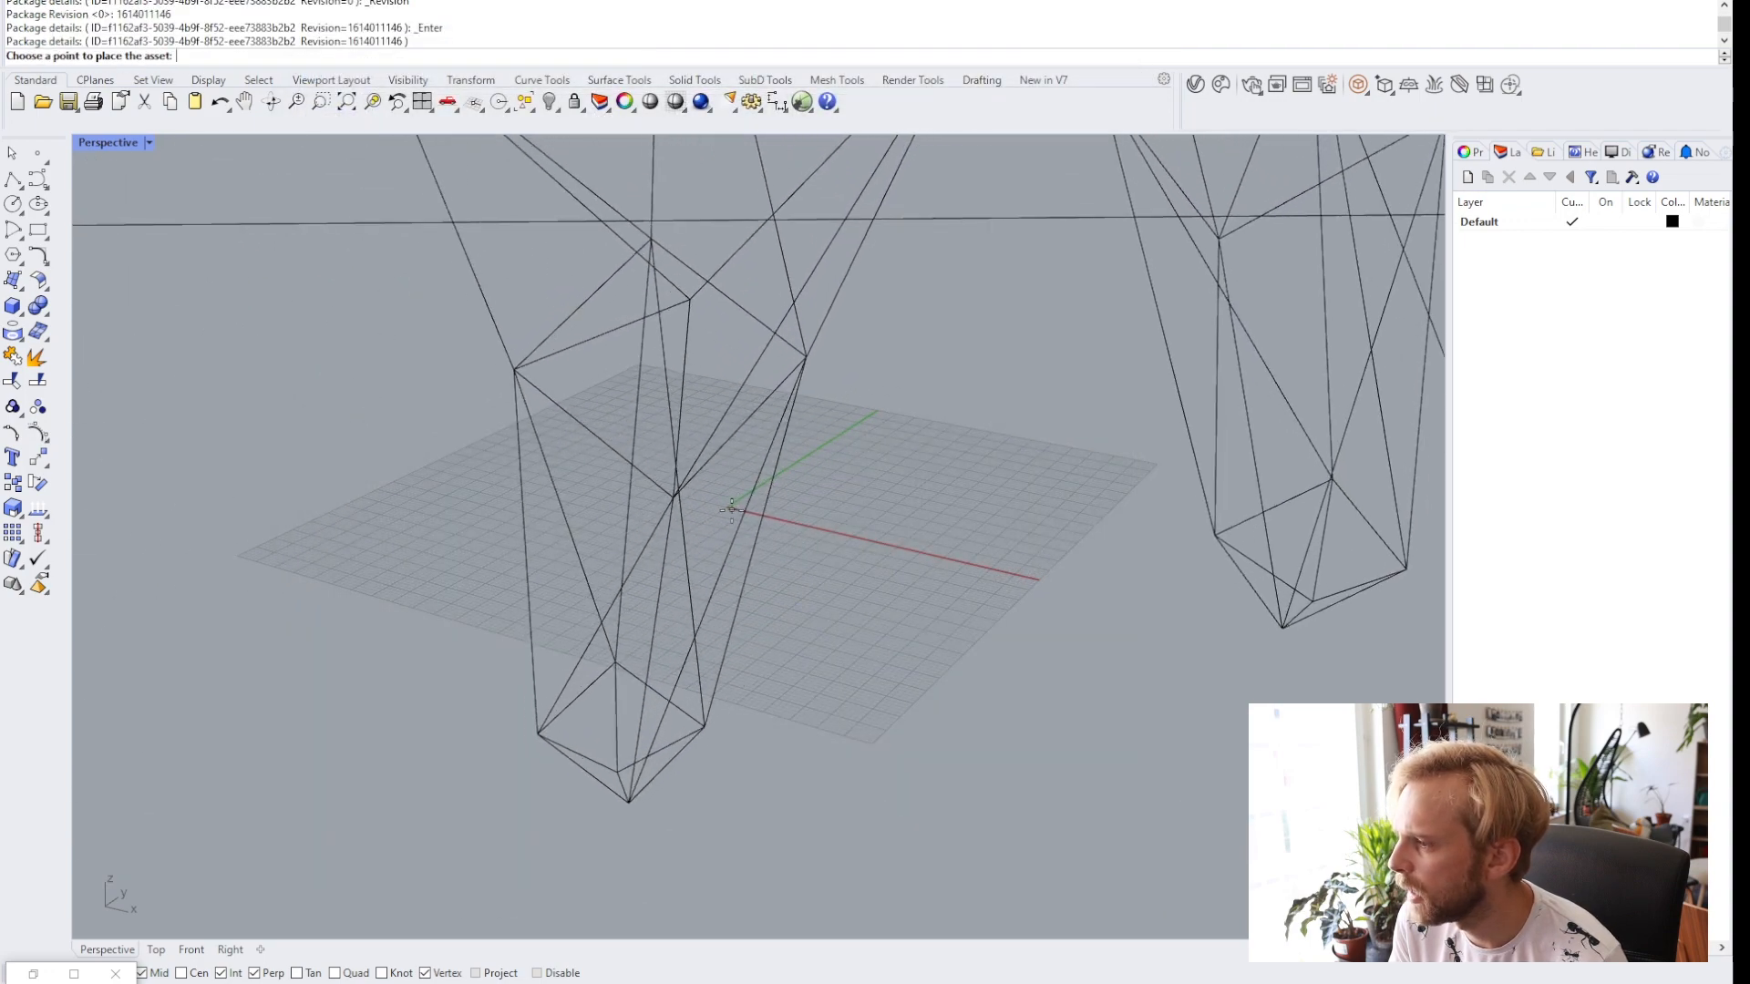
left_click(736, 506)
key("Escape")
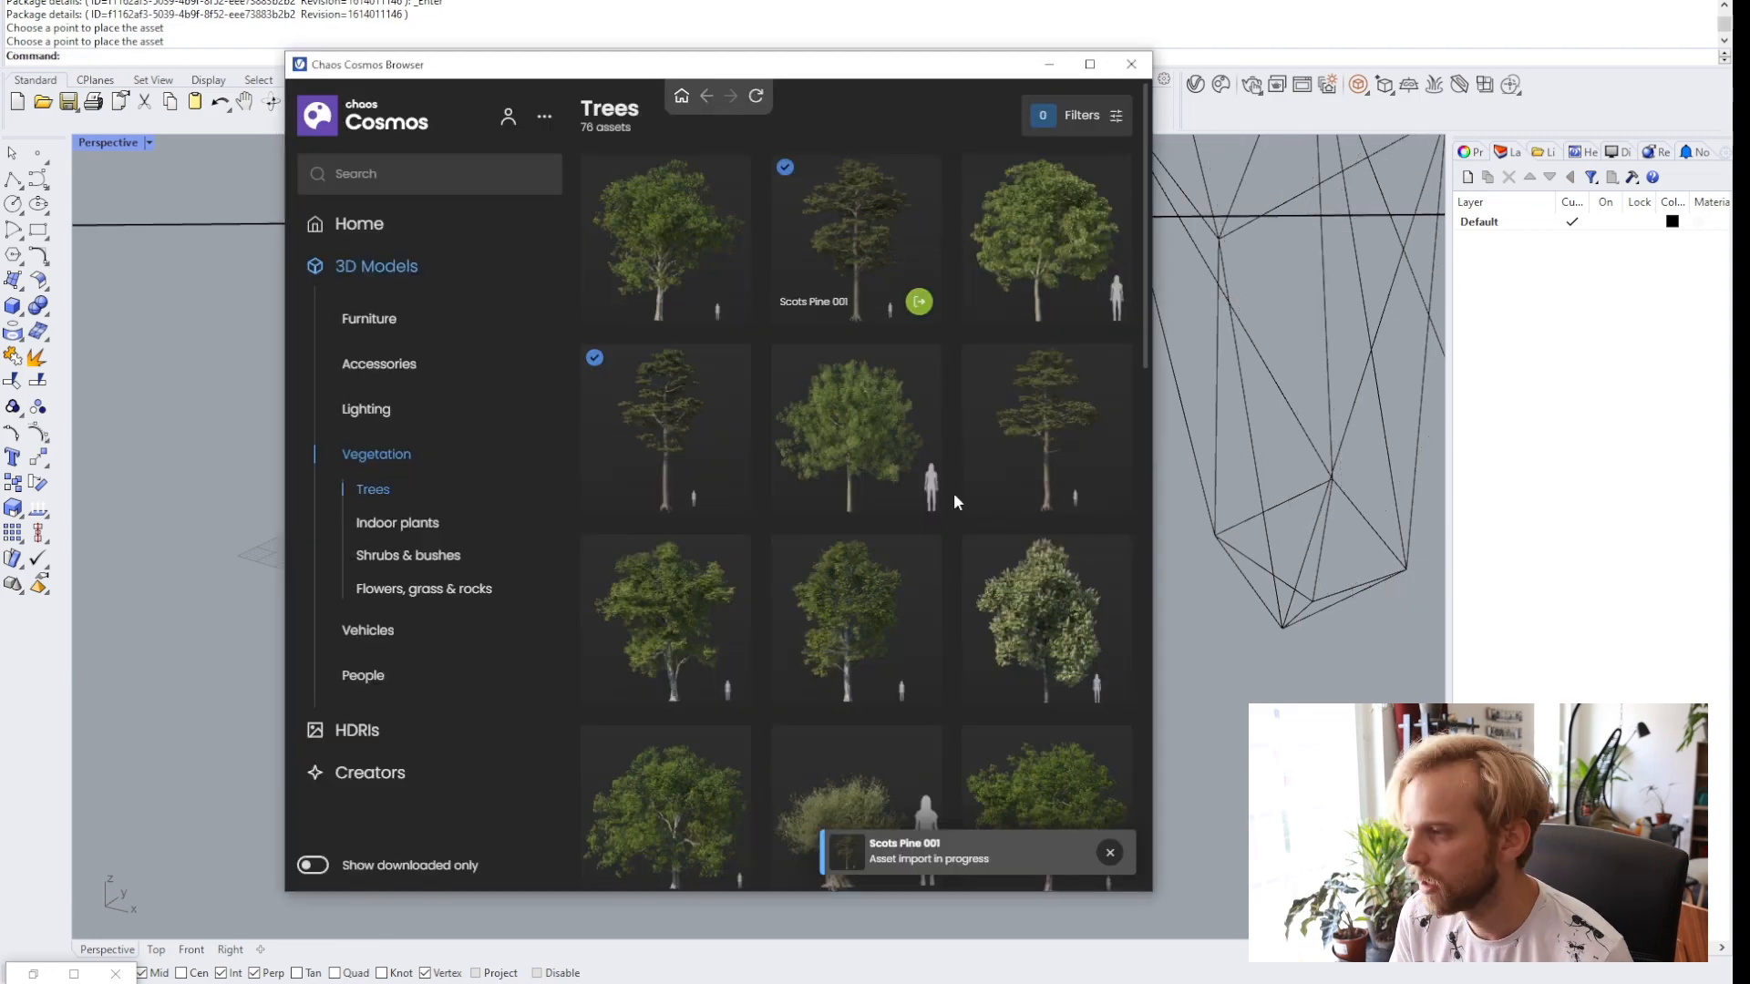
left_click(1134, 64)
Open the V-Ray Asset Editor and set the Scots Pine 001 asset's representation to High.
scroll(856, 521, "down", 10)
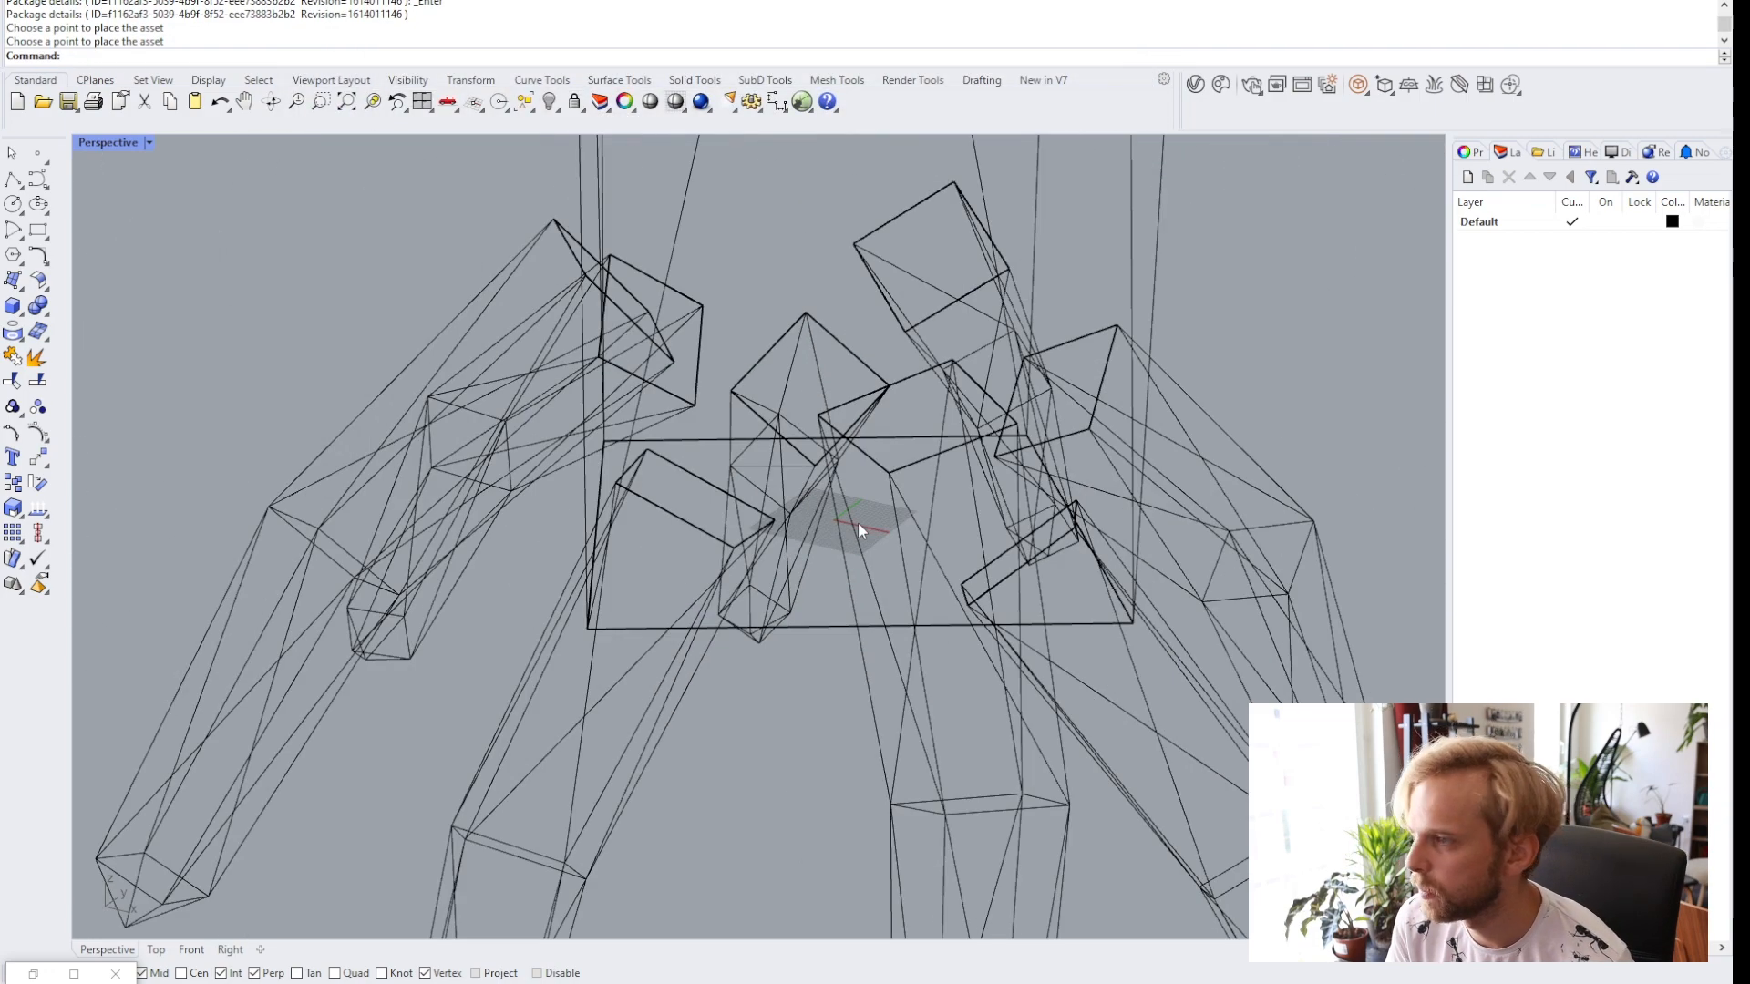
right_click_drag(901, 470, 775, 643, "shift")
scroll(807, 592, "down", 5)
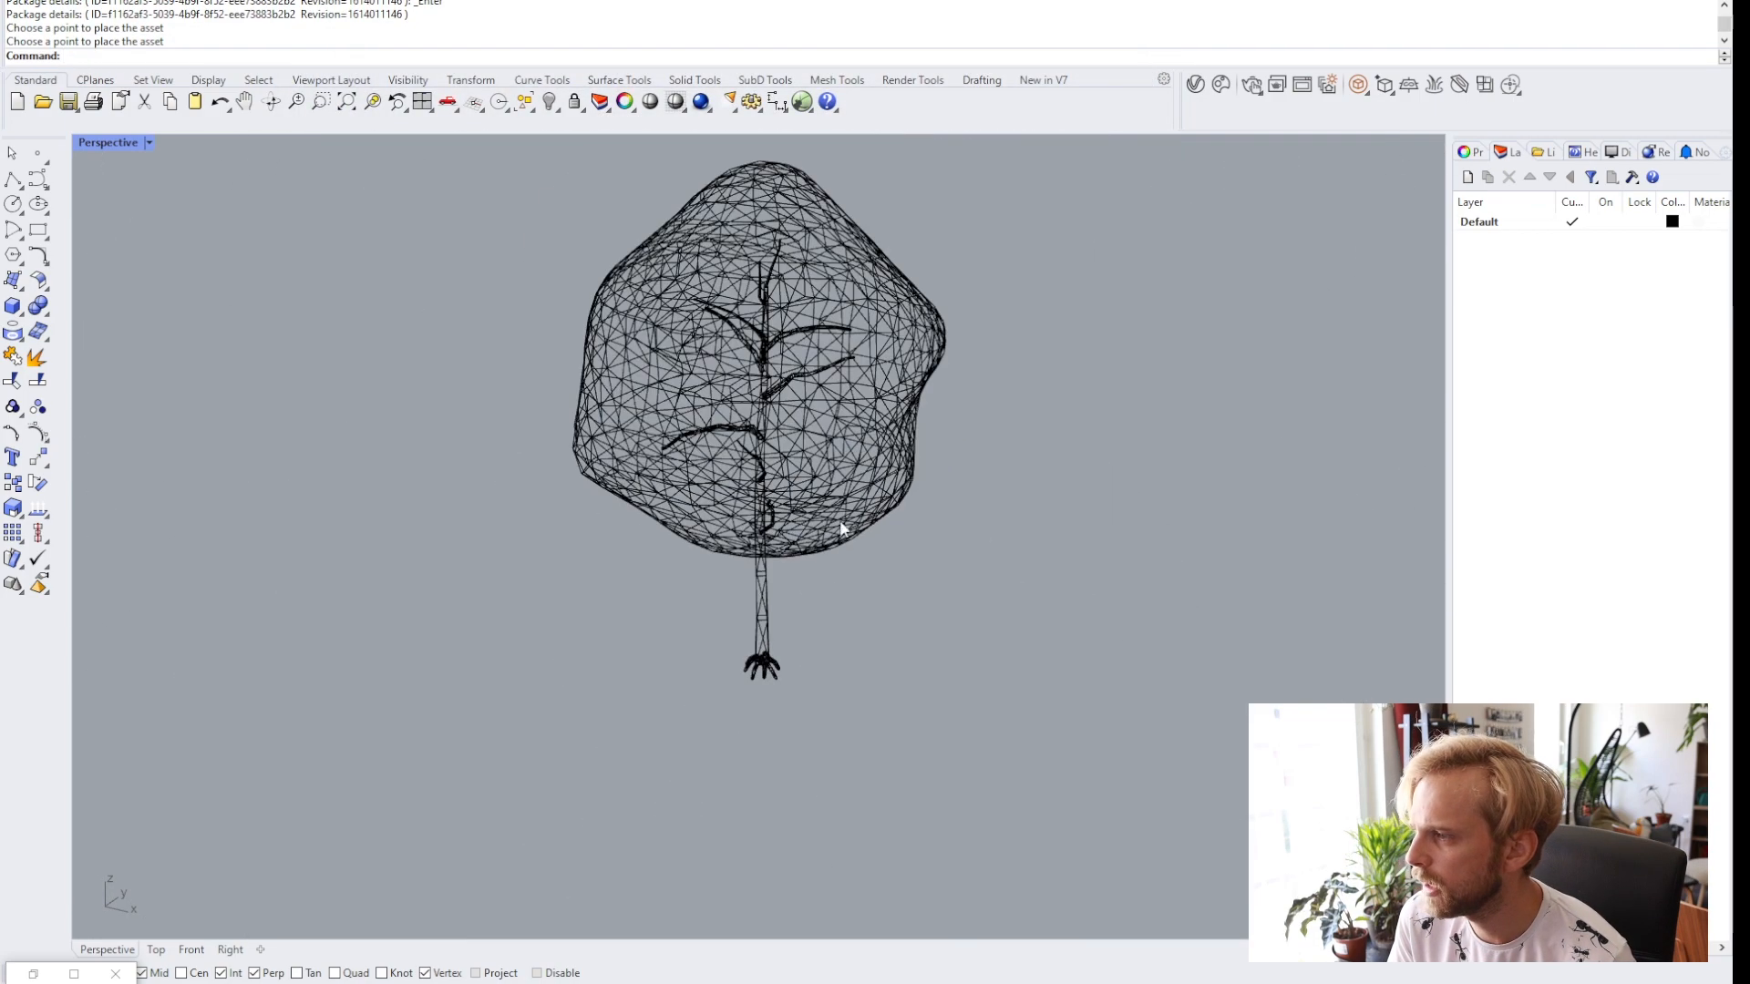
right_click_drag(839, 519, 859, 569)
scroll(838, 584, "up", 2)
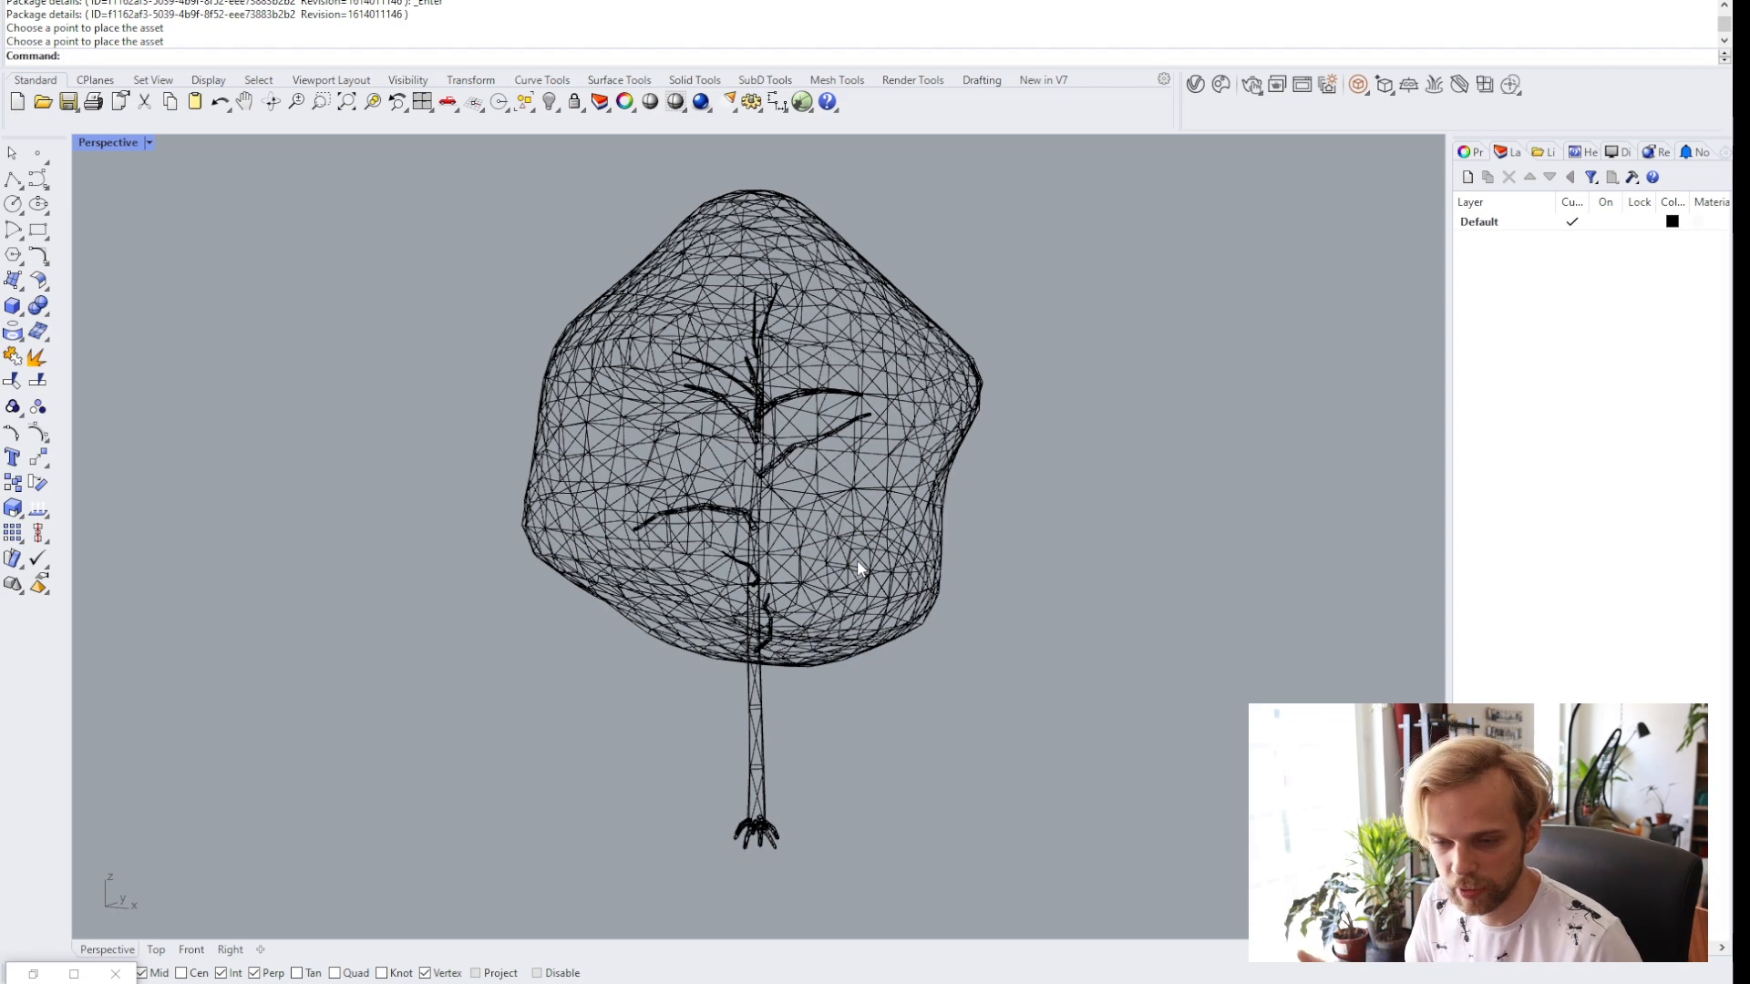
left_click(1220, 91)
left_click_drag(814, 185, 1151, 150)
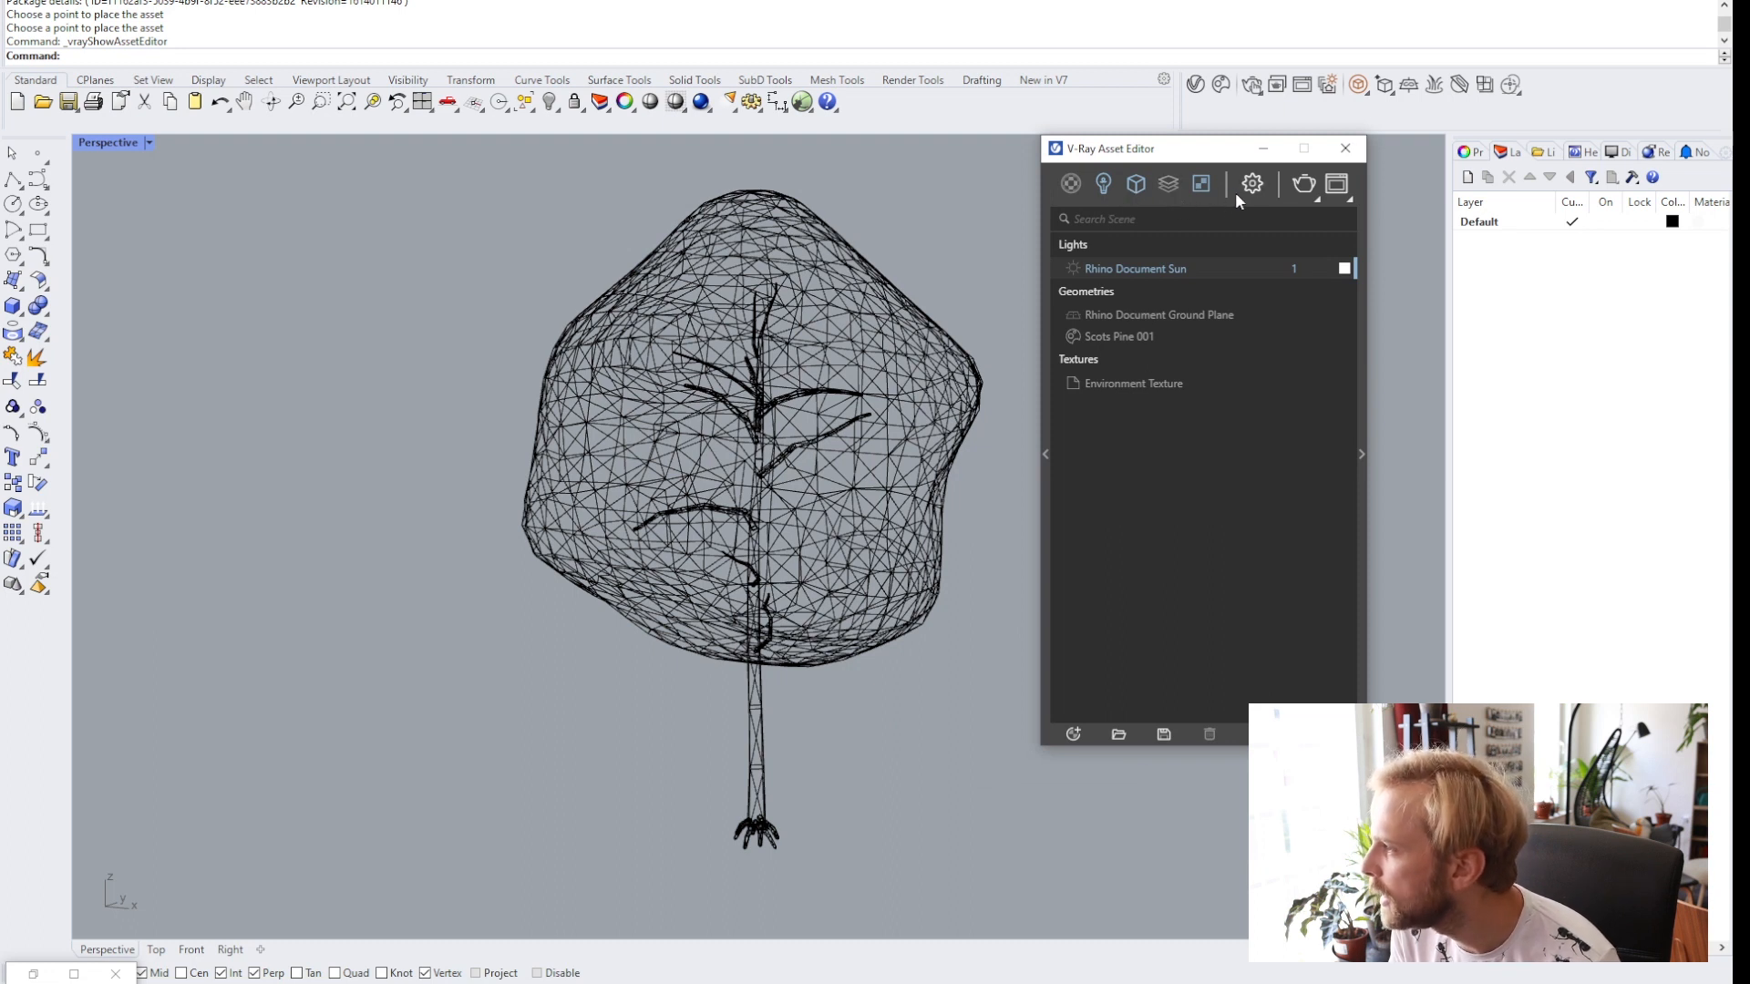
left_click(1115, 339)
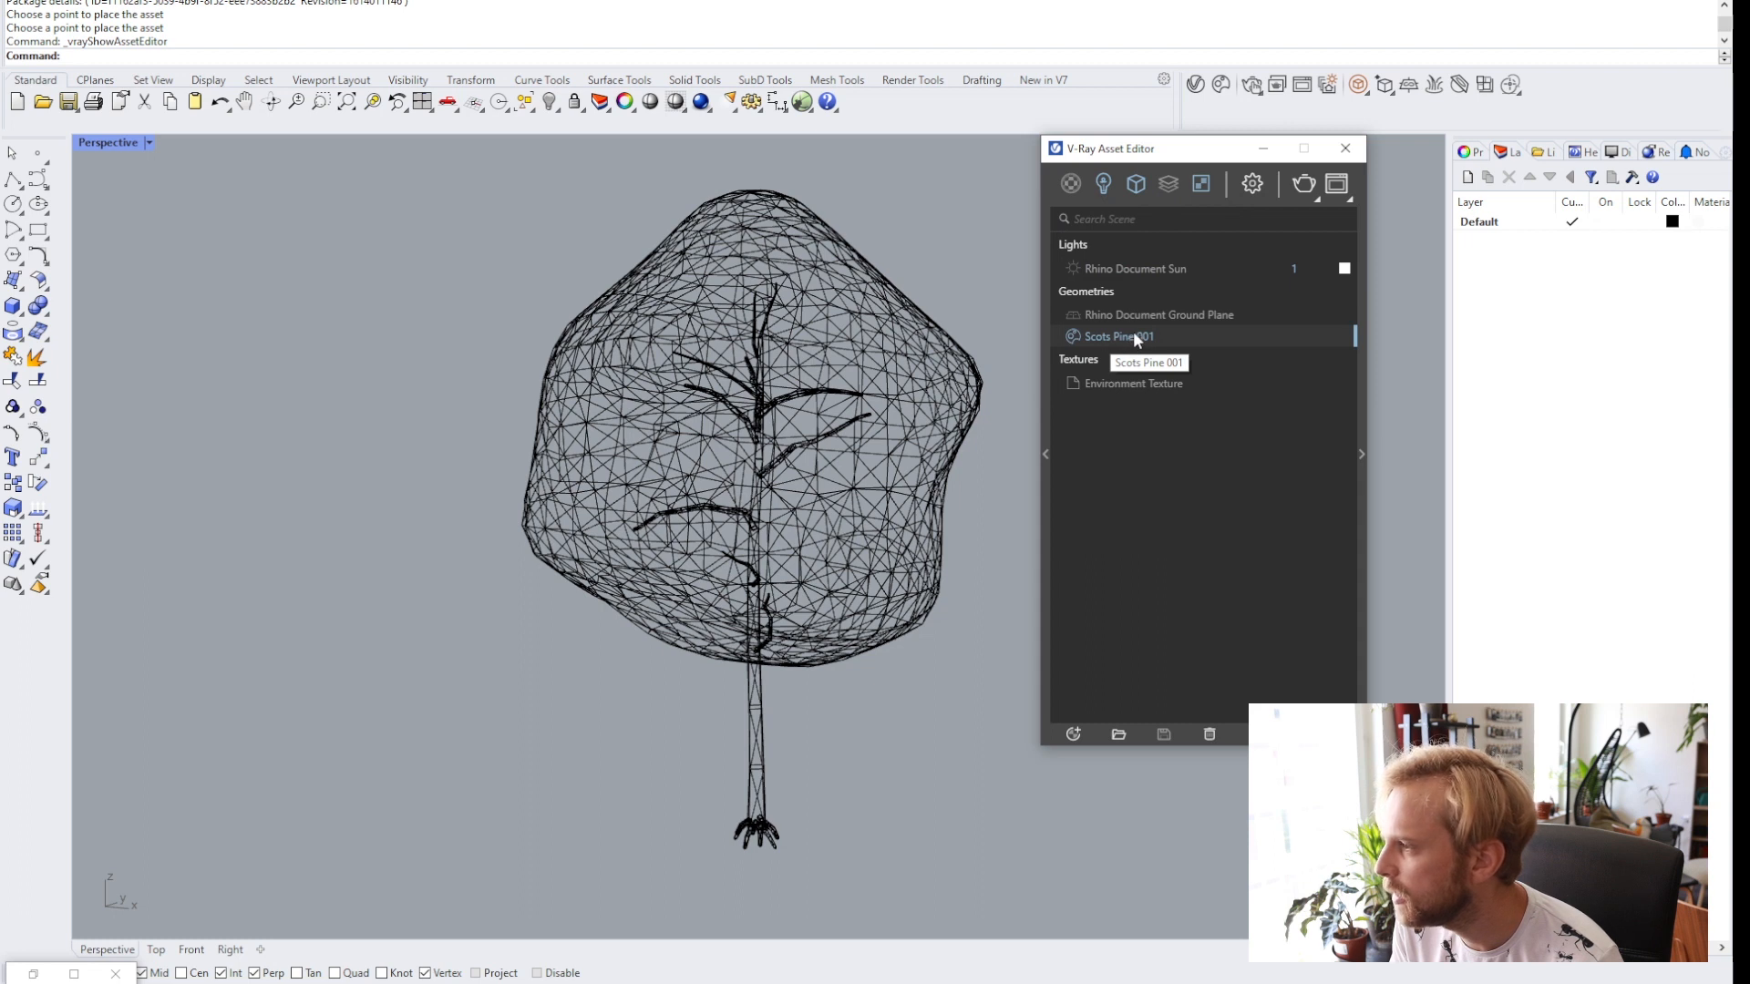
left_click(1363, 469)
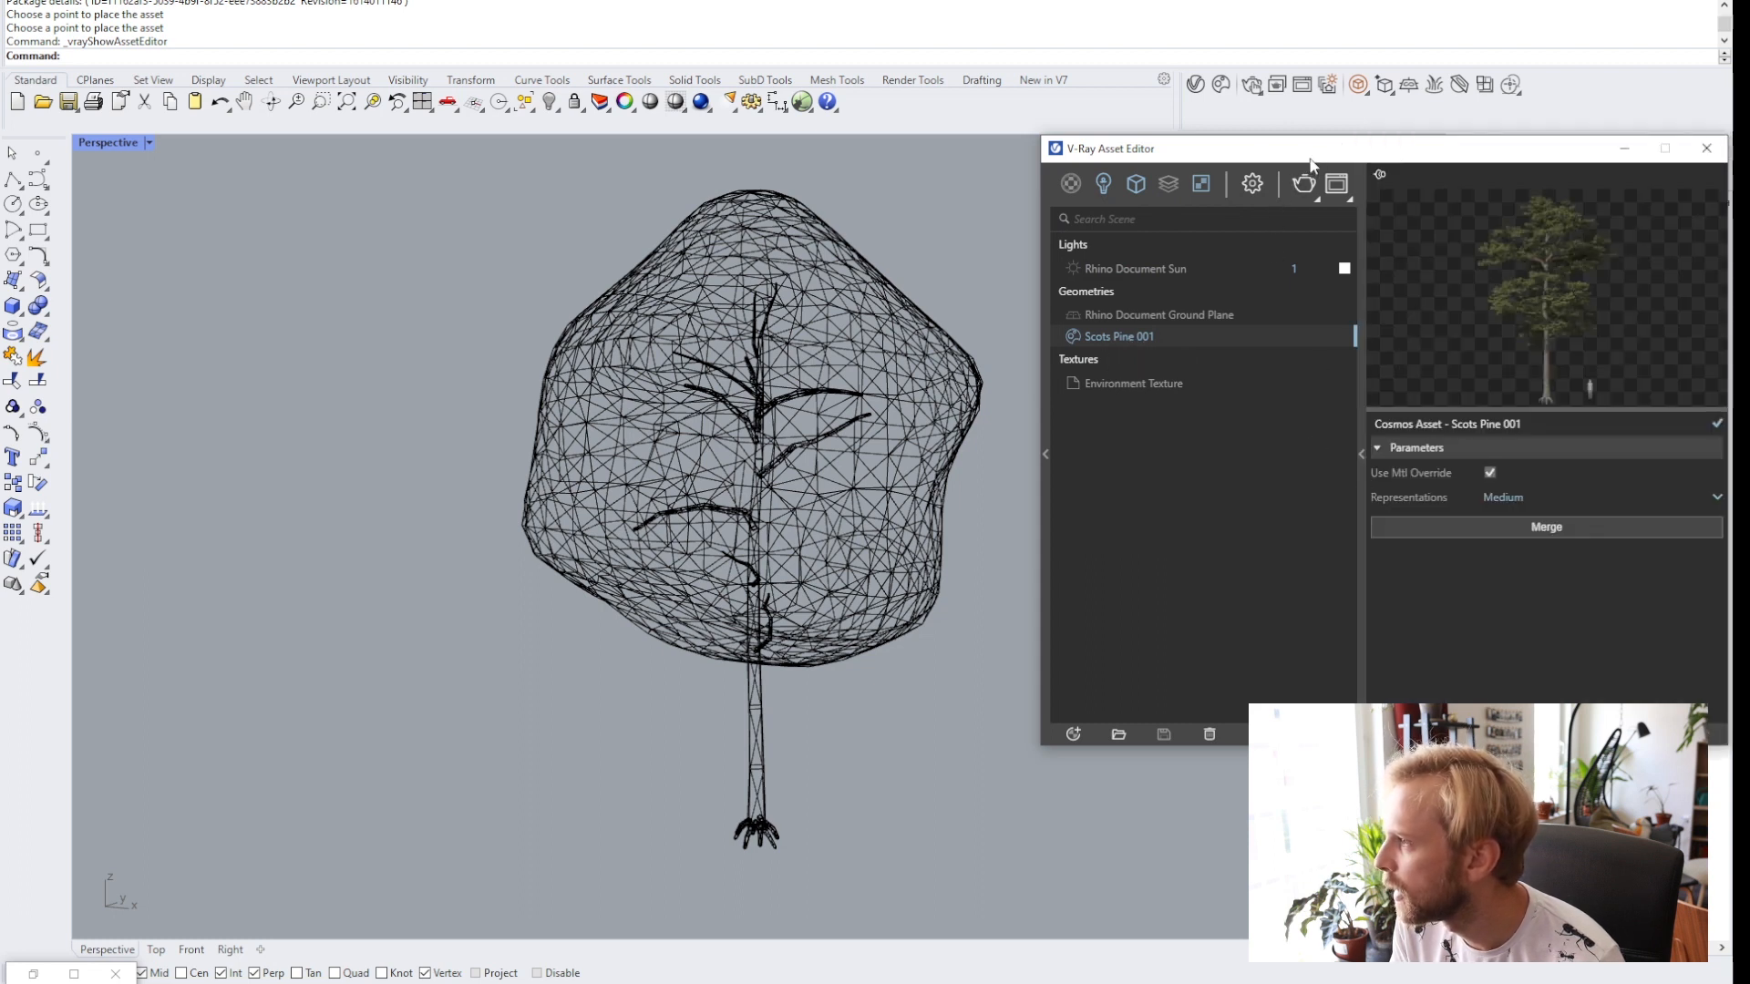
left_click_drag(1304, 160, 1041, 141)
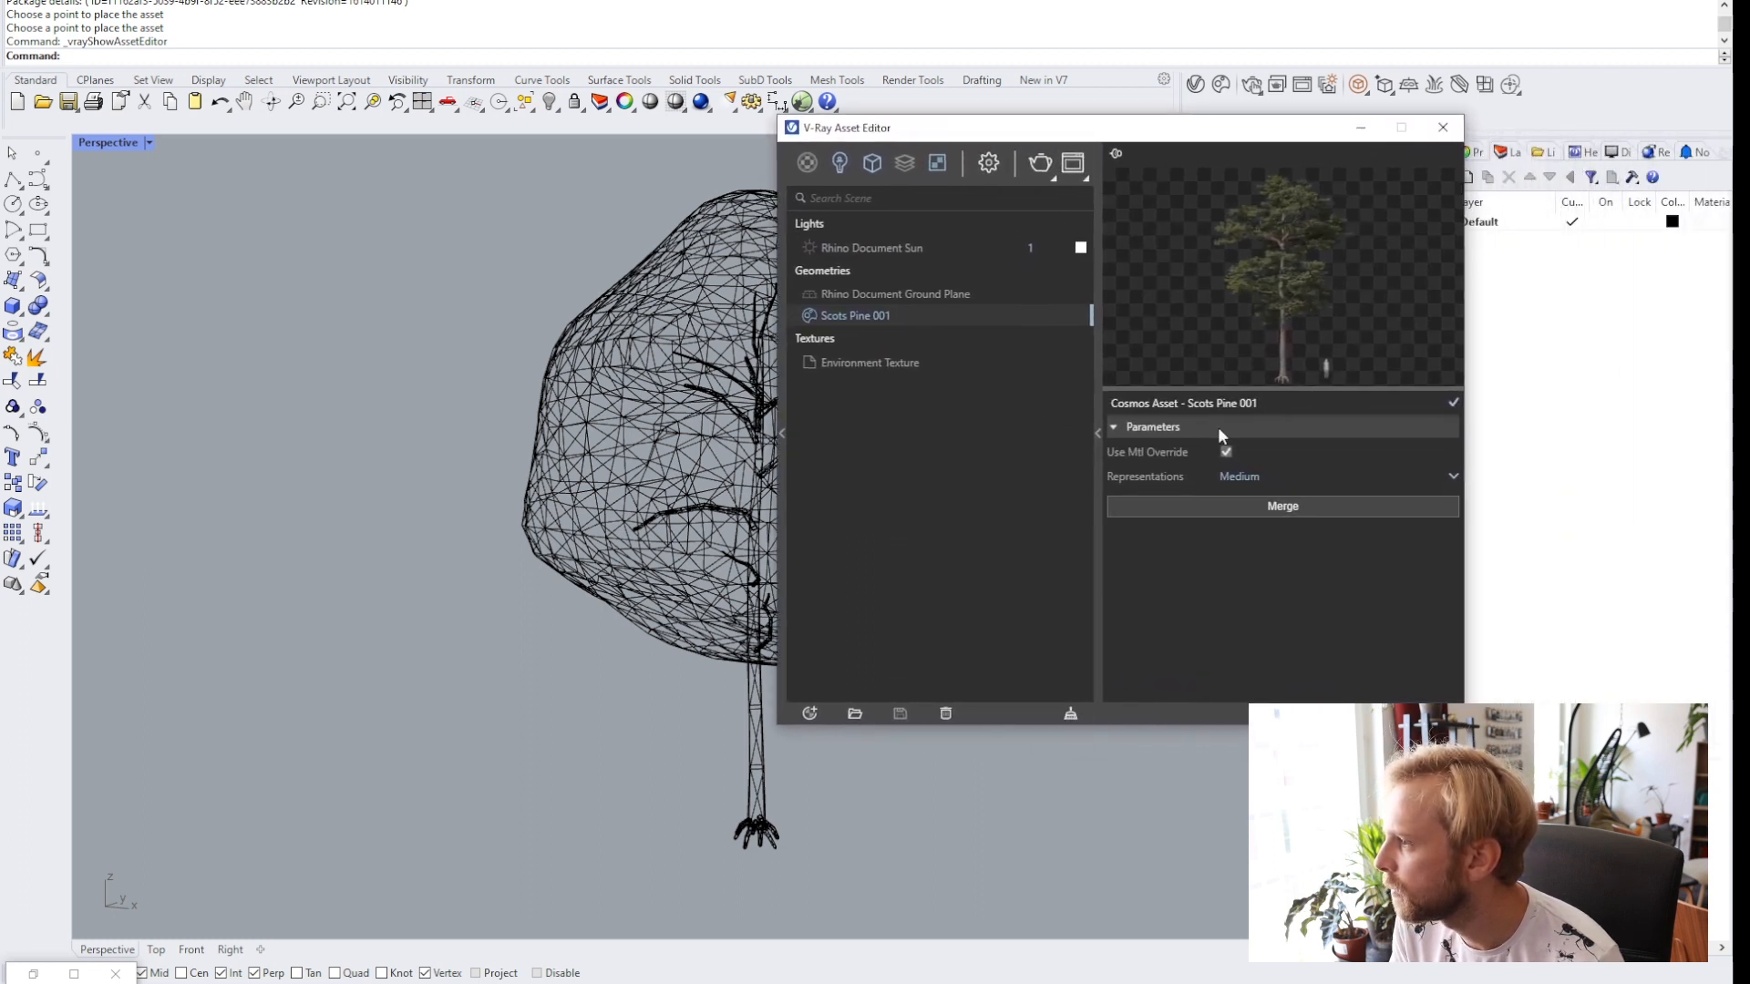
left_click(1235, 476)
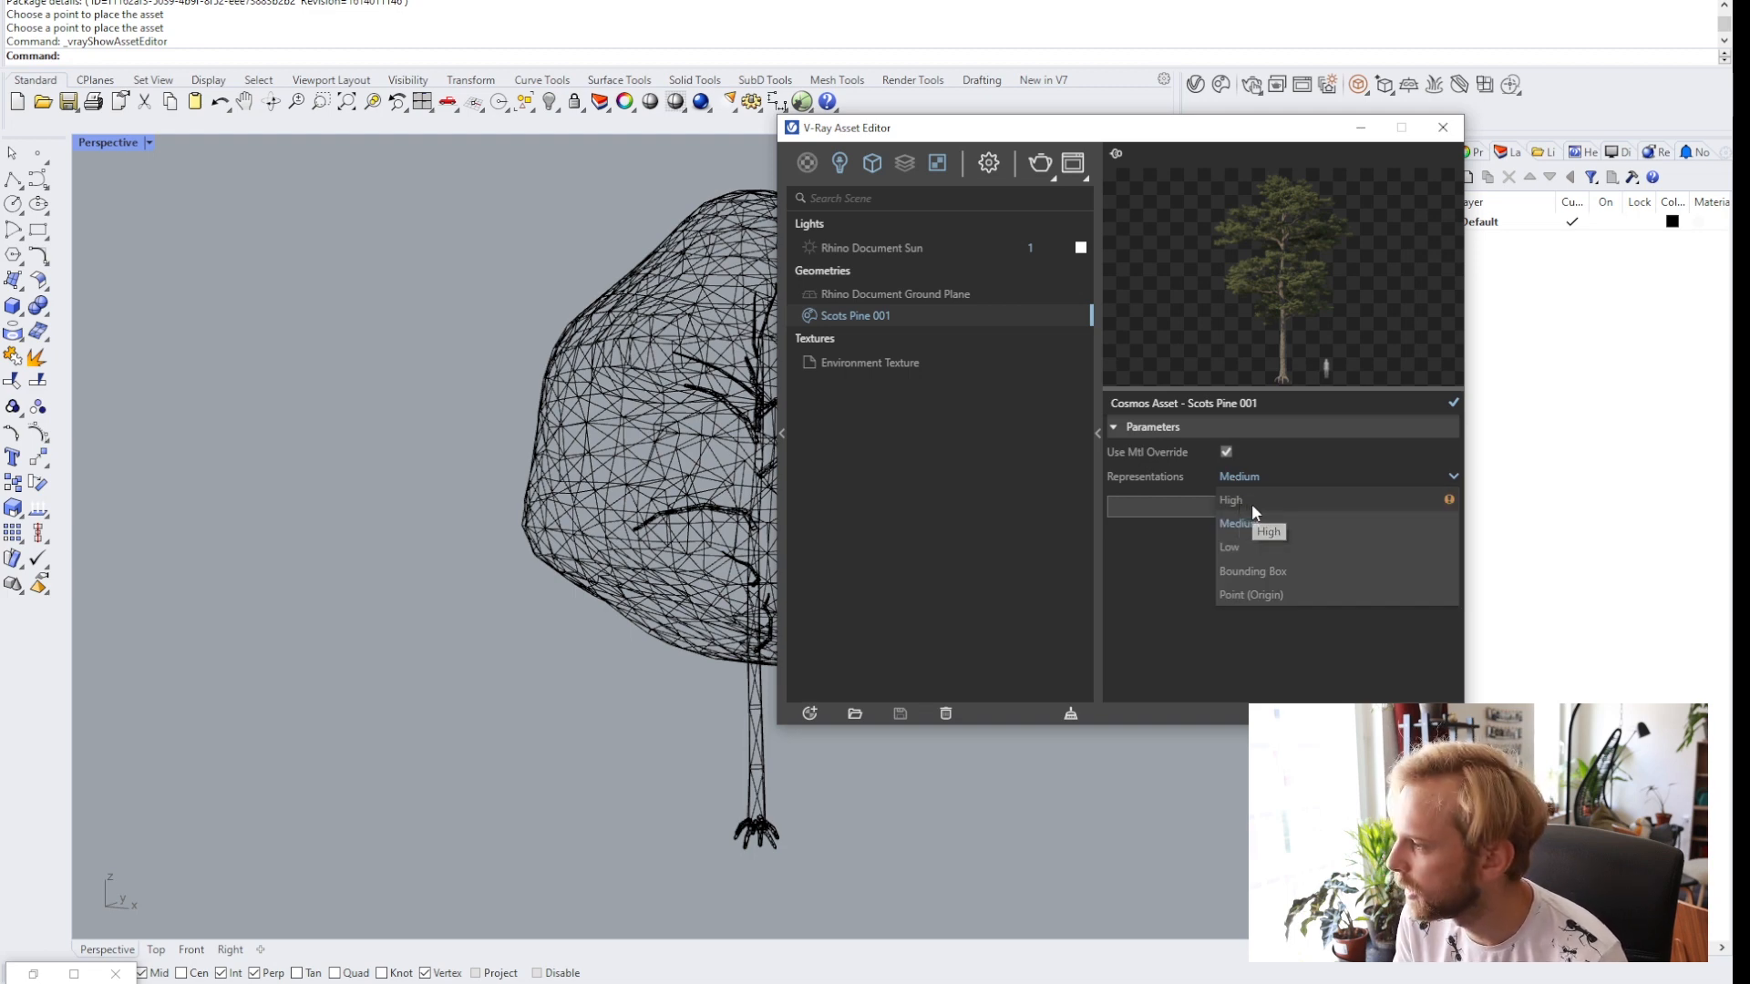
left_click(1251, 507)
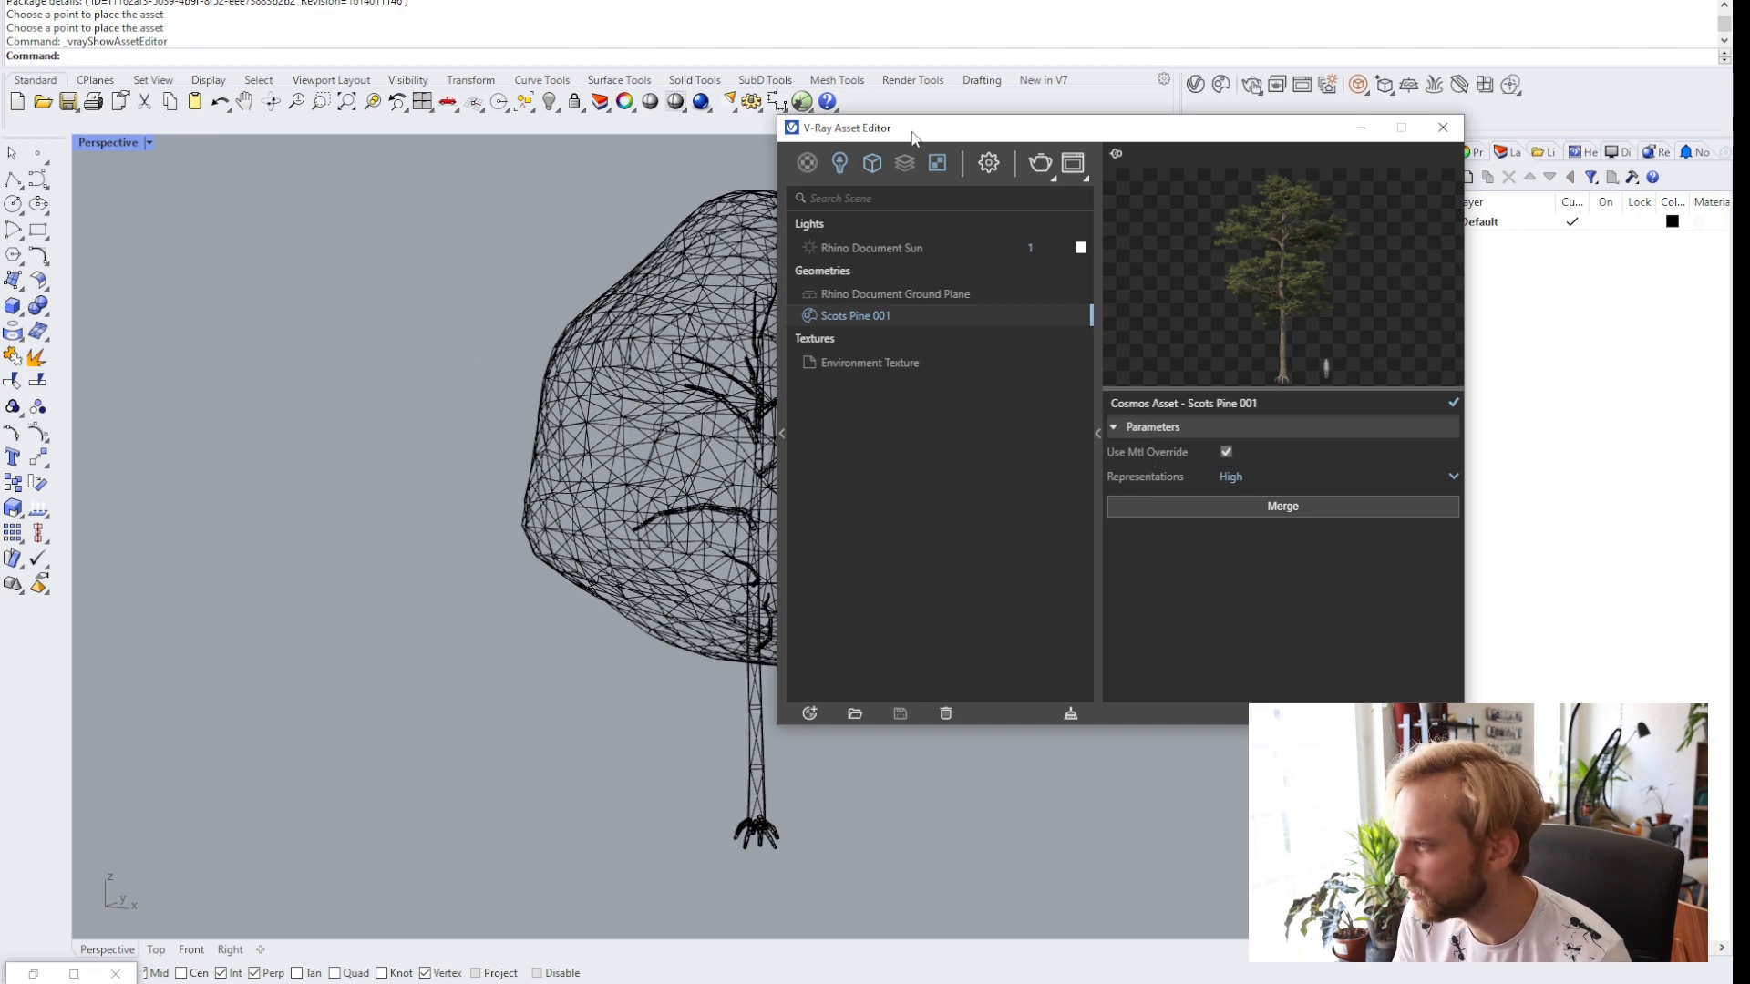
Switch the Perspective viewport to Shaded display mode.
left_click_drag(914, 132, 1114, 185)
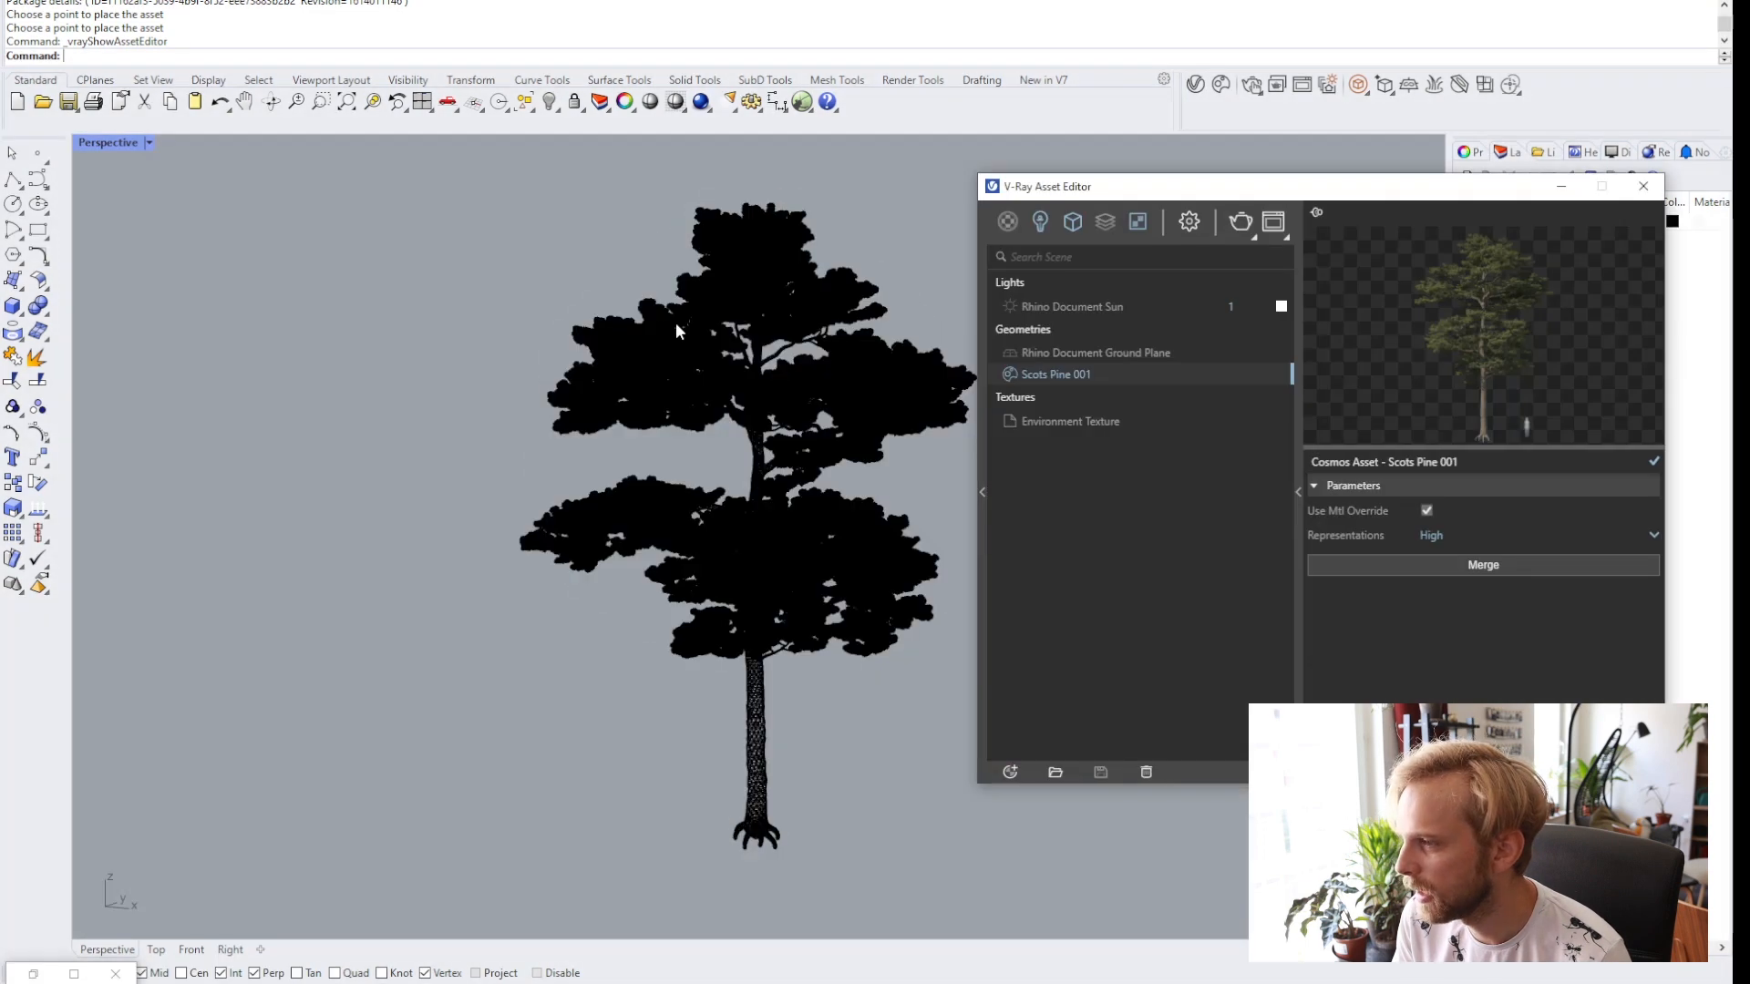
left_click(120, 146)
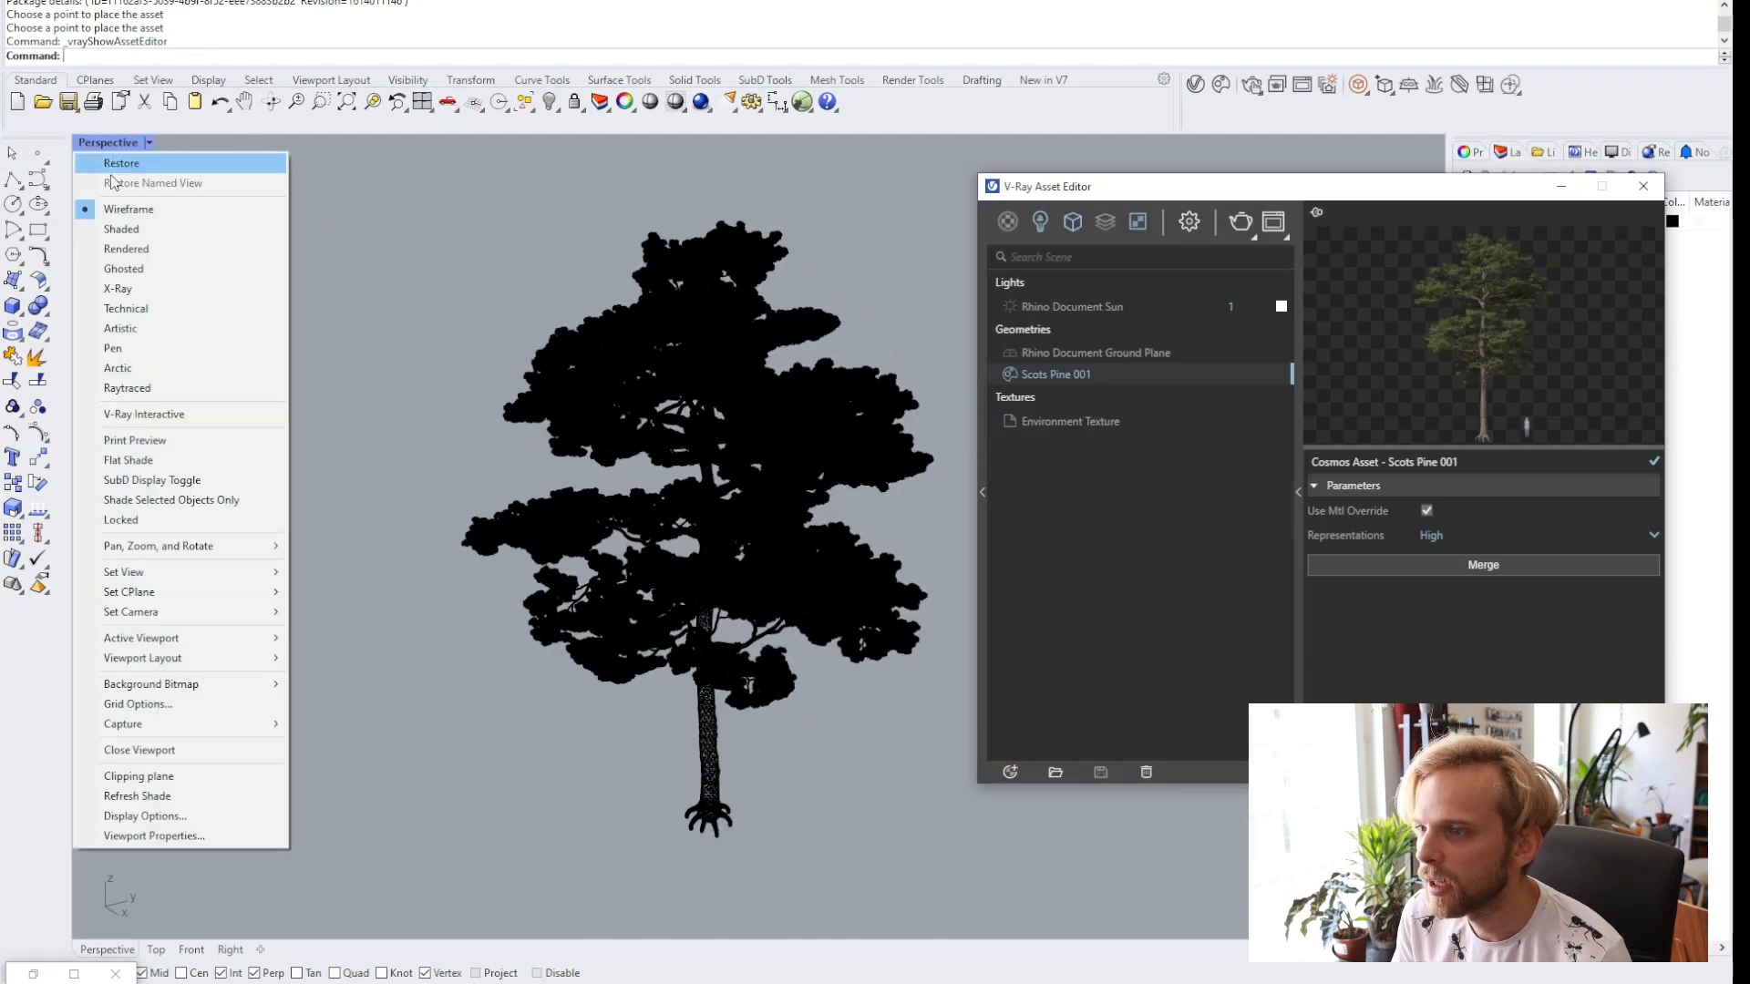
left_click(127, 228)
right_click_drag(789, 493, 823, 484)
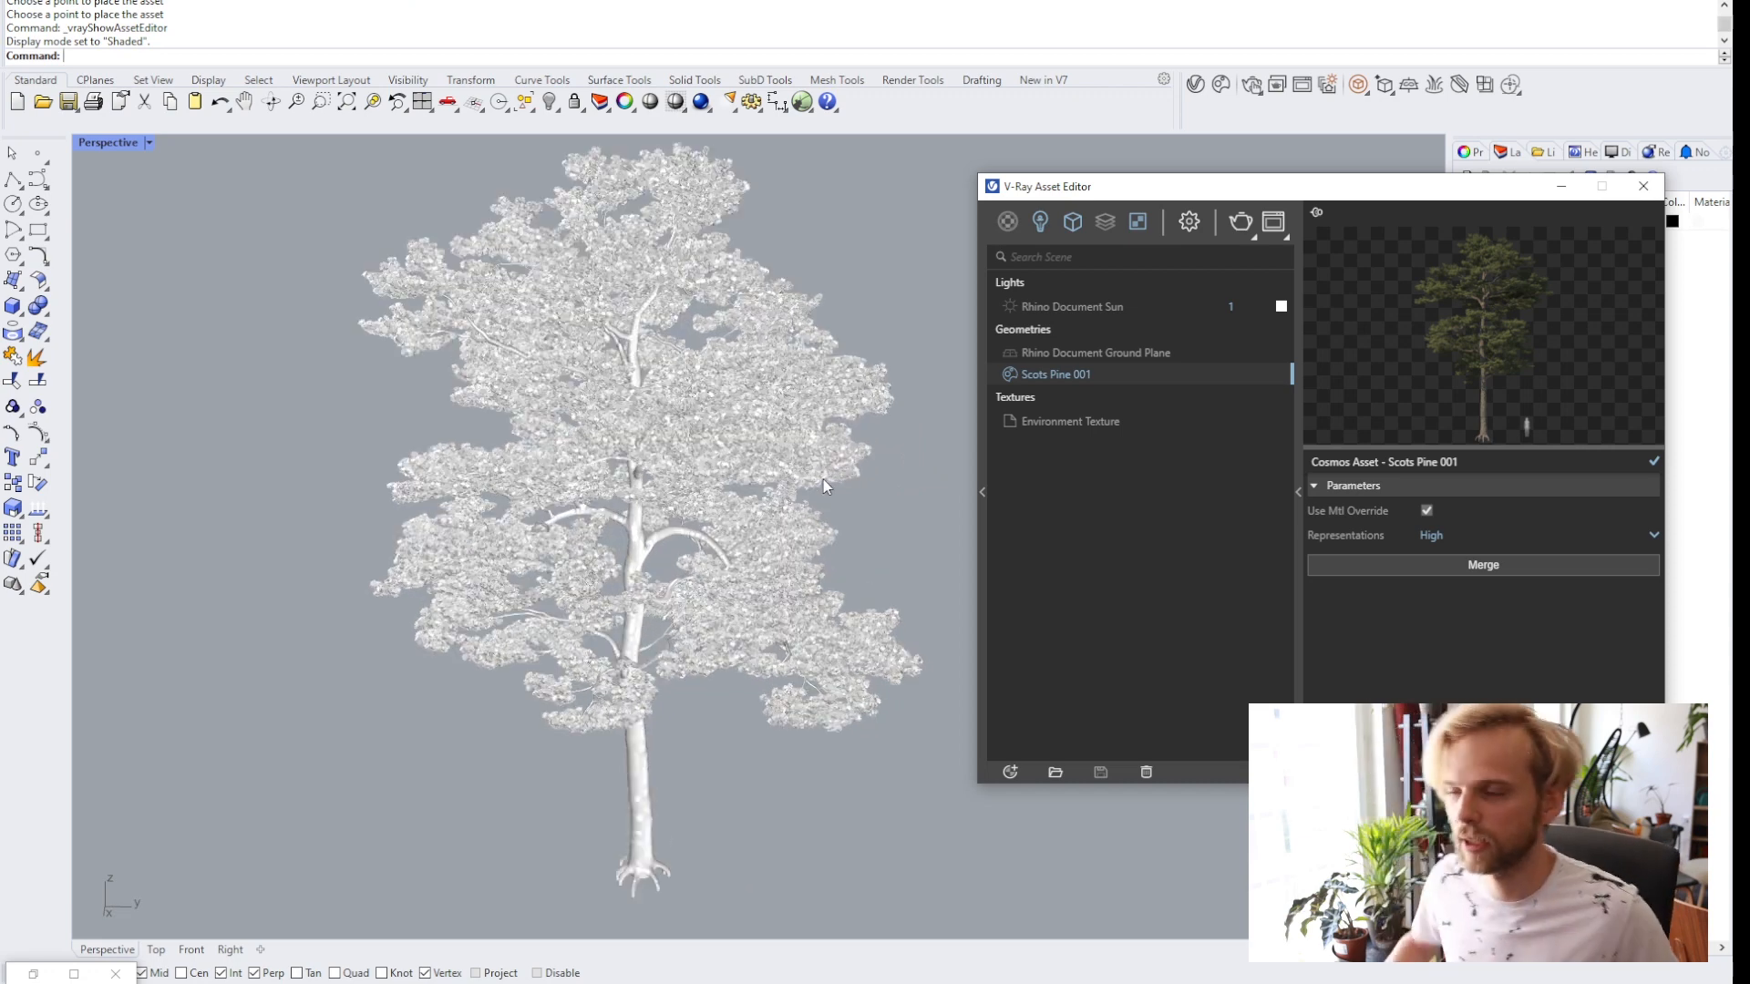
Select the tree and inspect its object description with the What command.
left_click(666, 420)
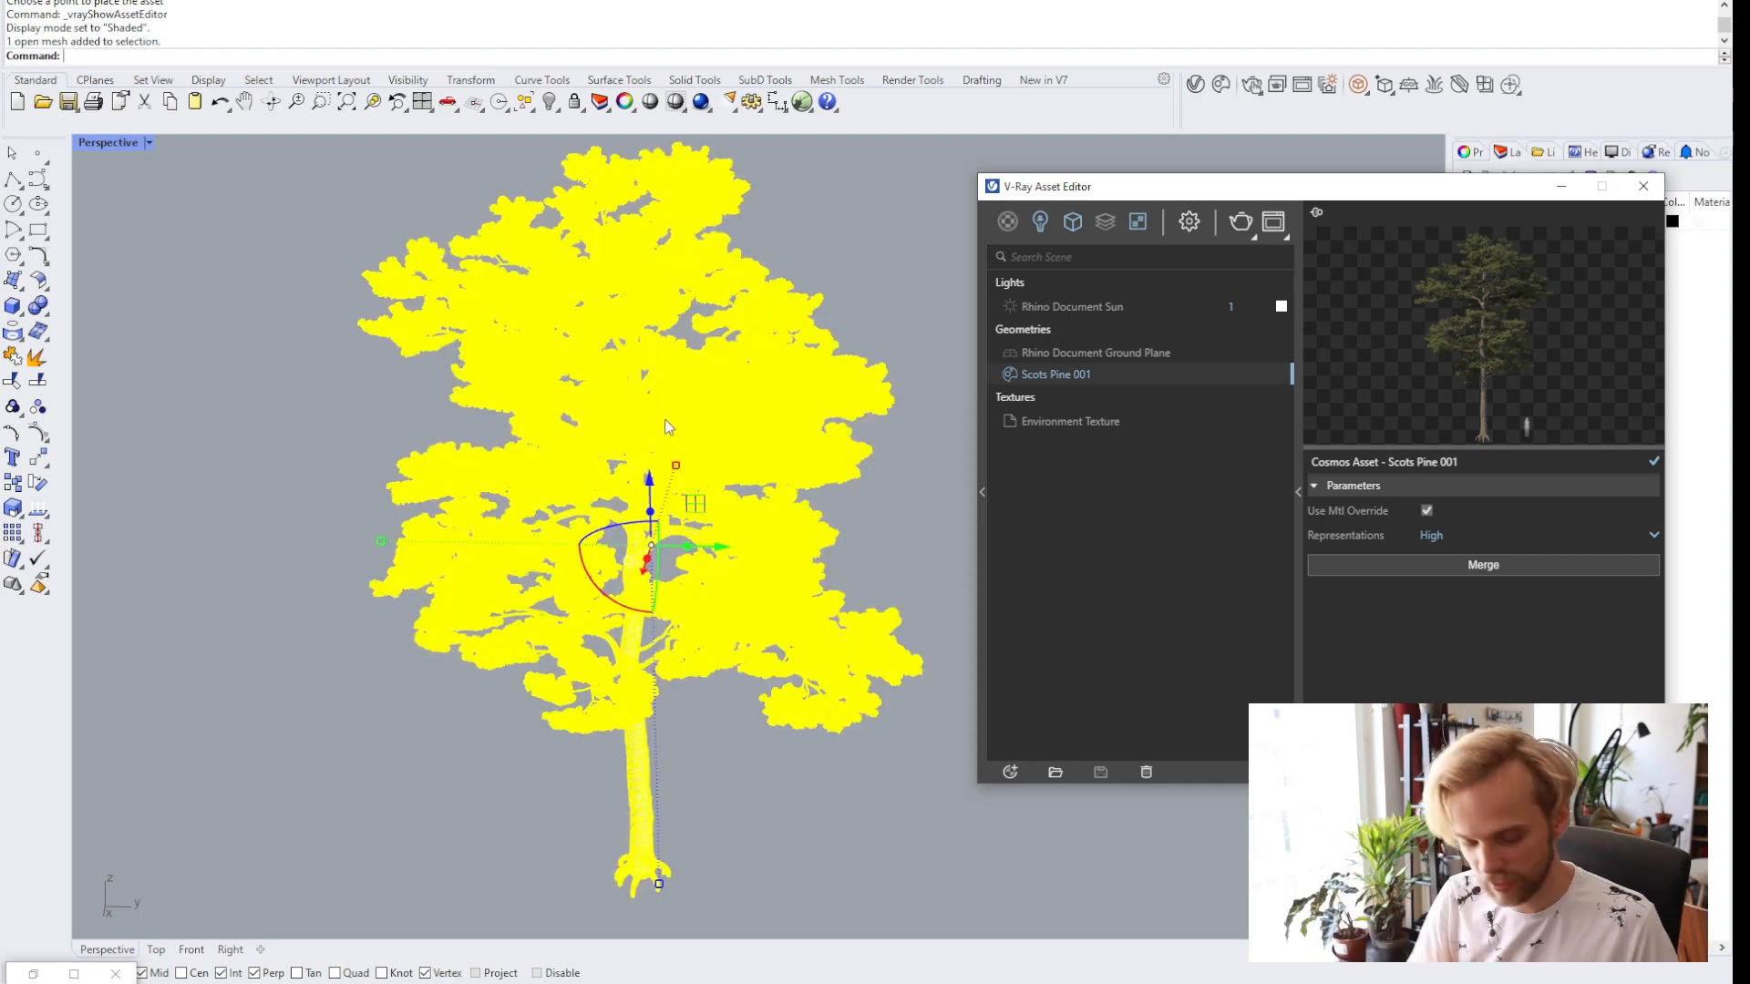
type("What")
key("Return")
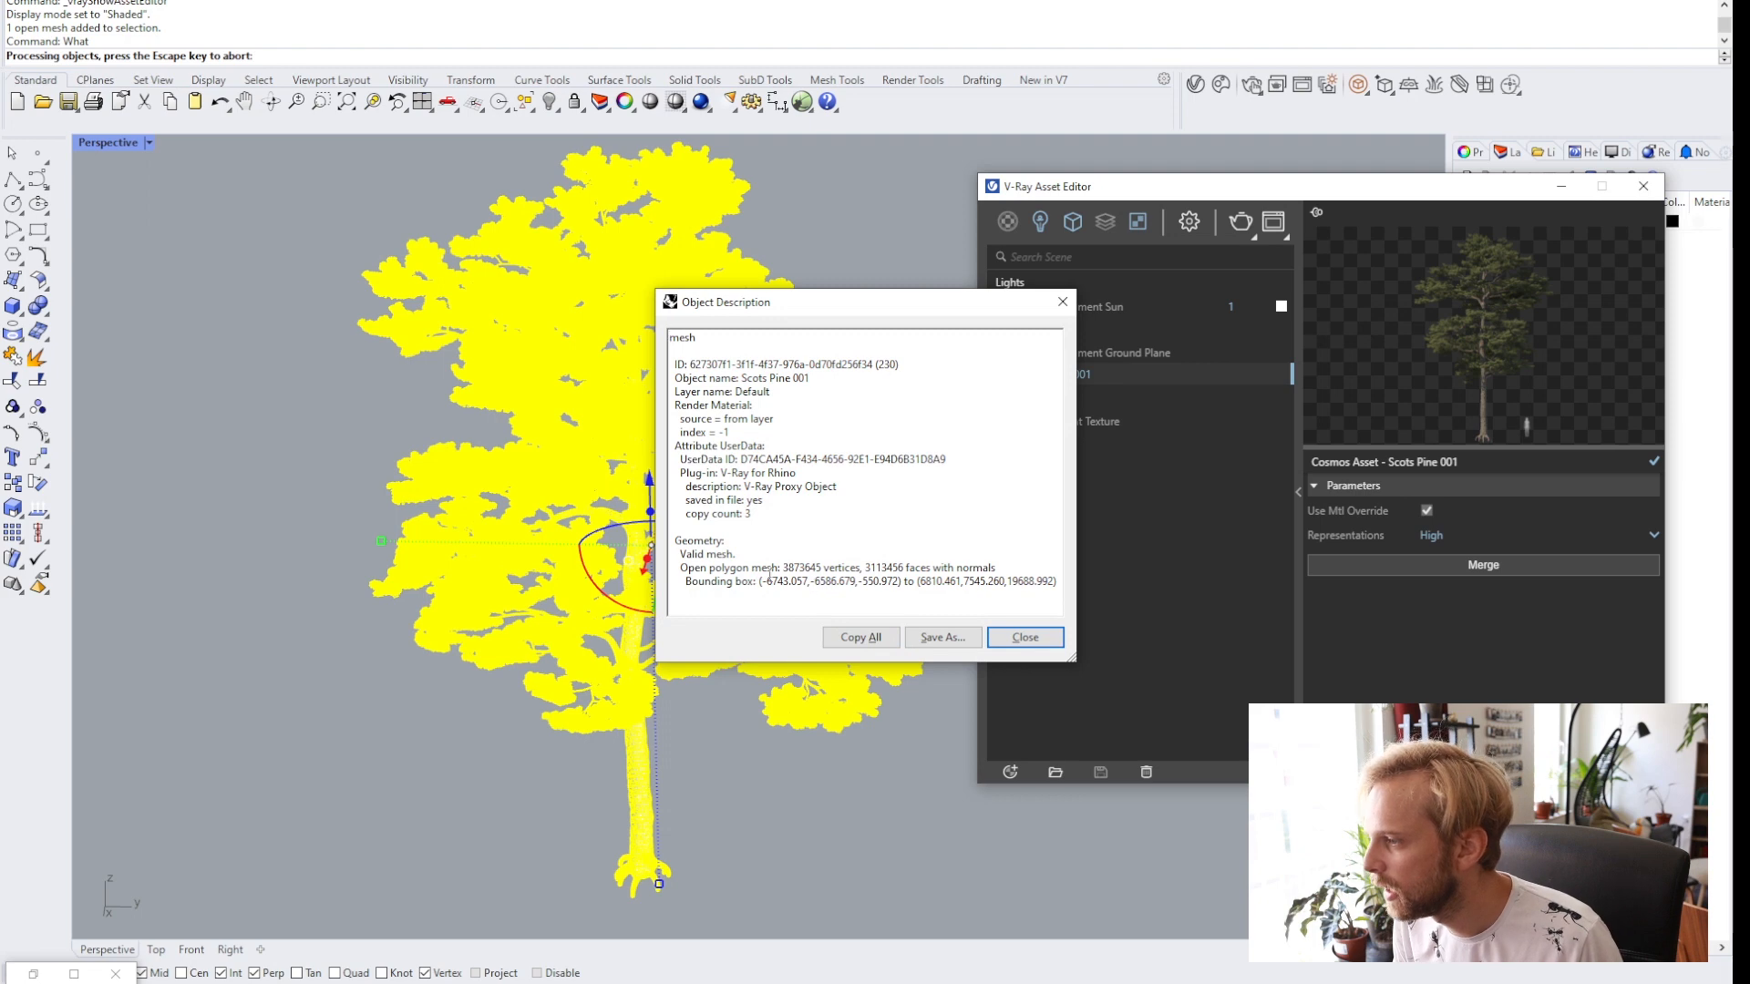
left_click_drag(862, 569, 908, 569)
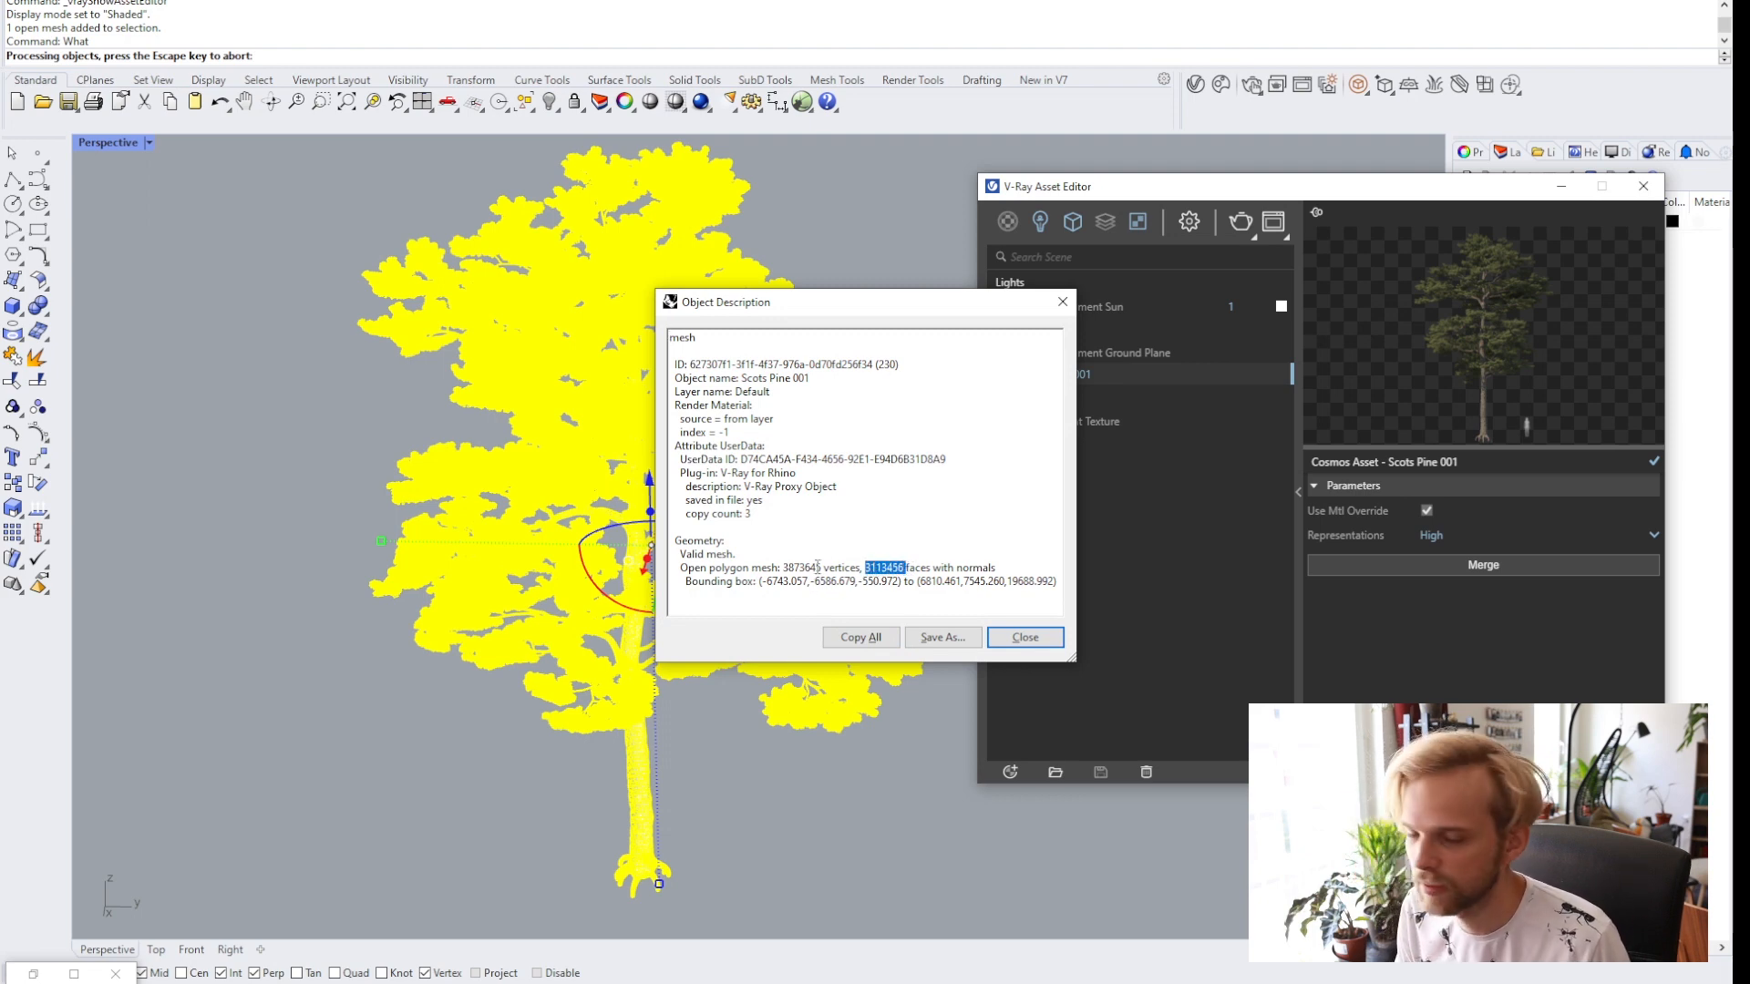
left_click(1026, 637)
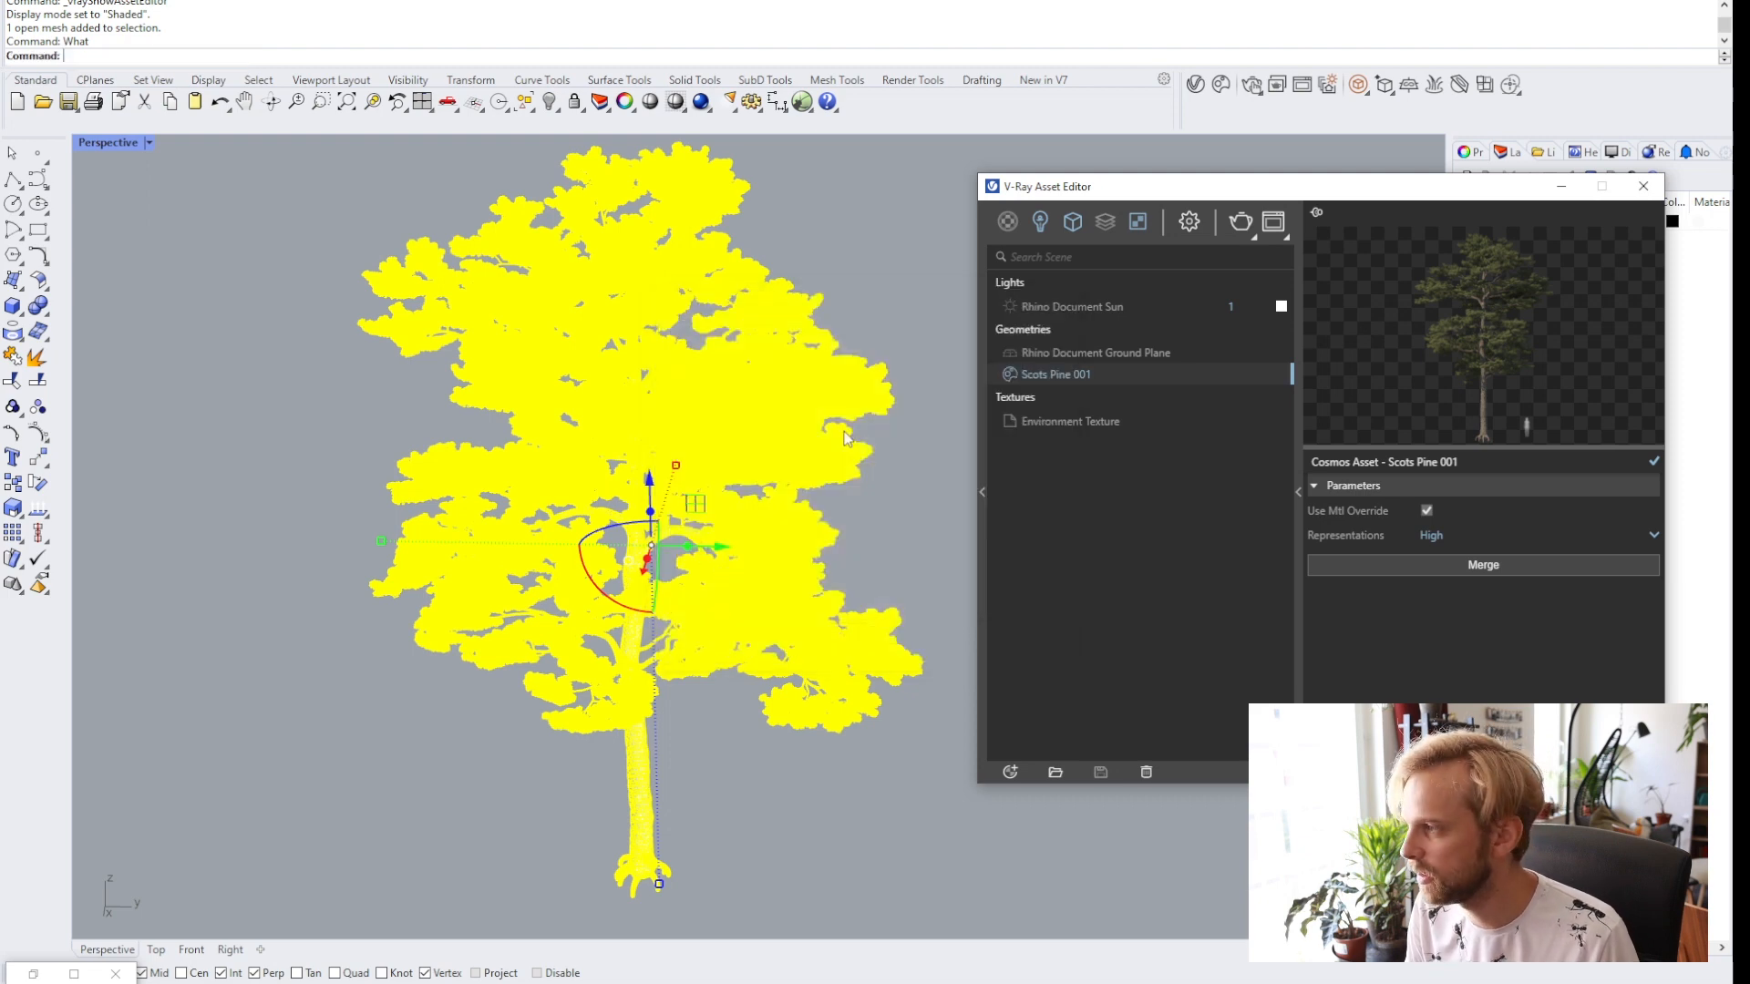
left_click(877, 287)
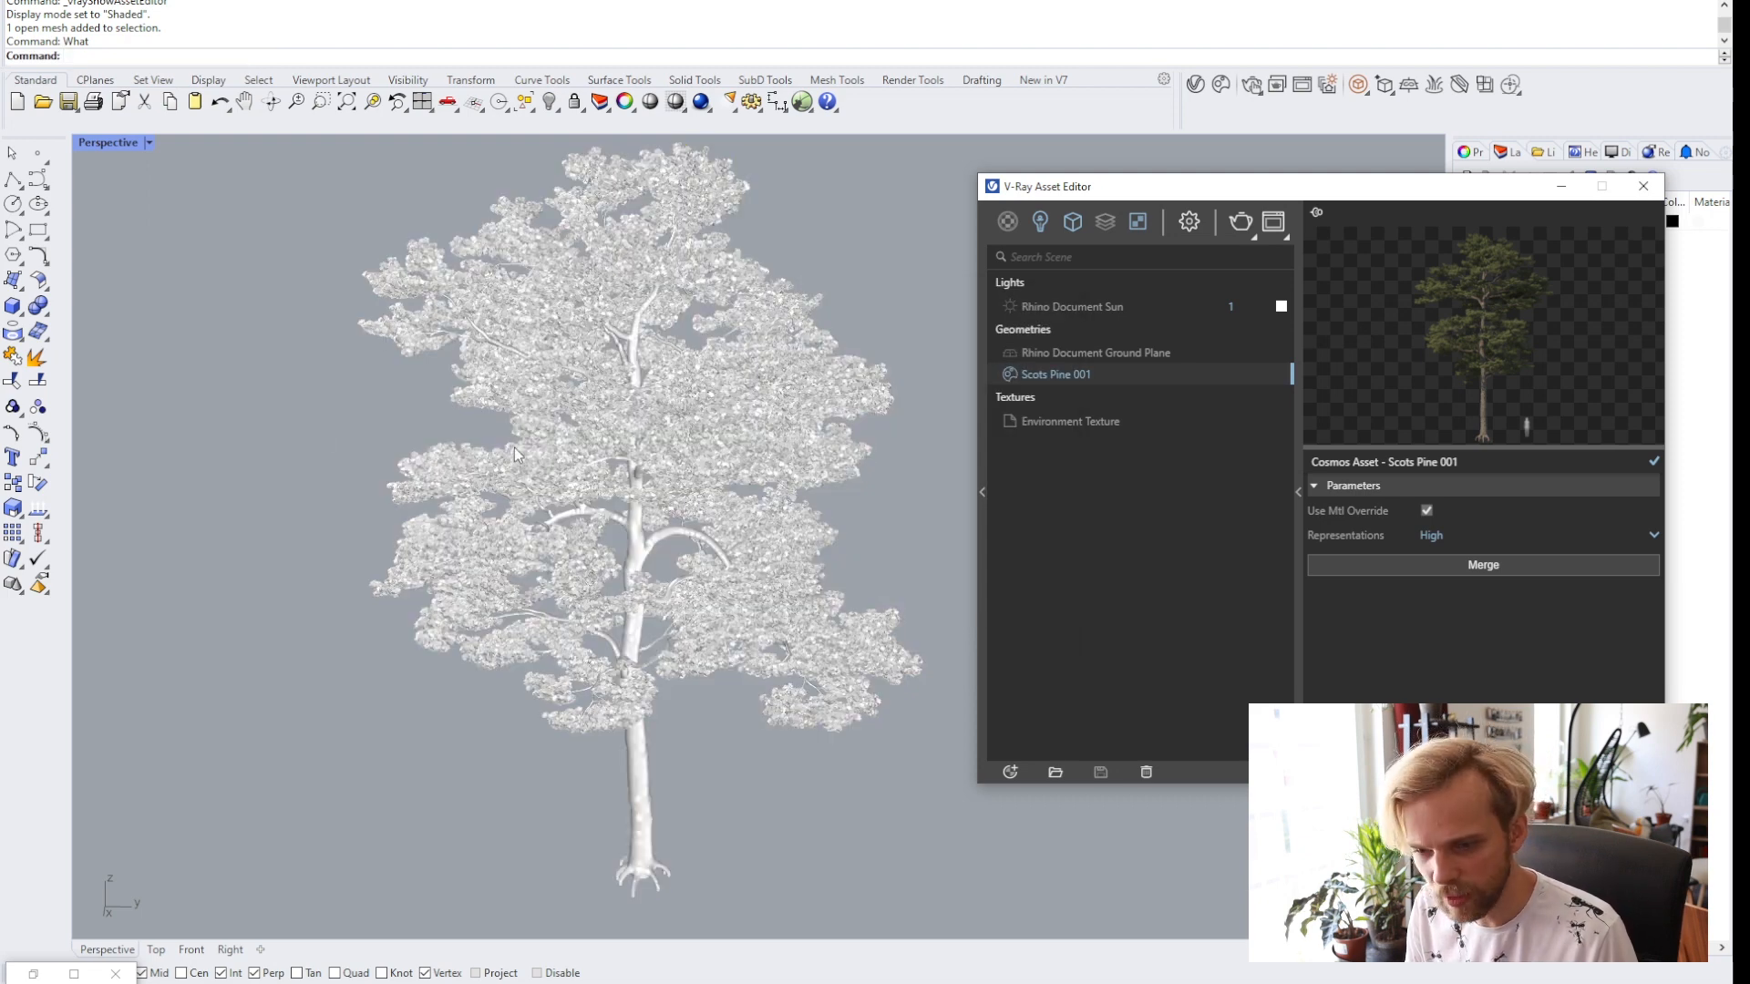
Close the asset editor and render the Perspective view with V-Ray.
left_click(1642, 186)
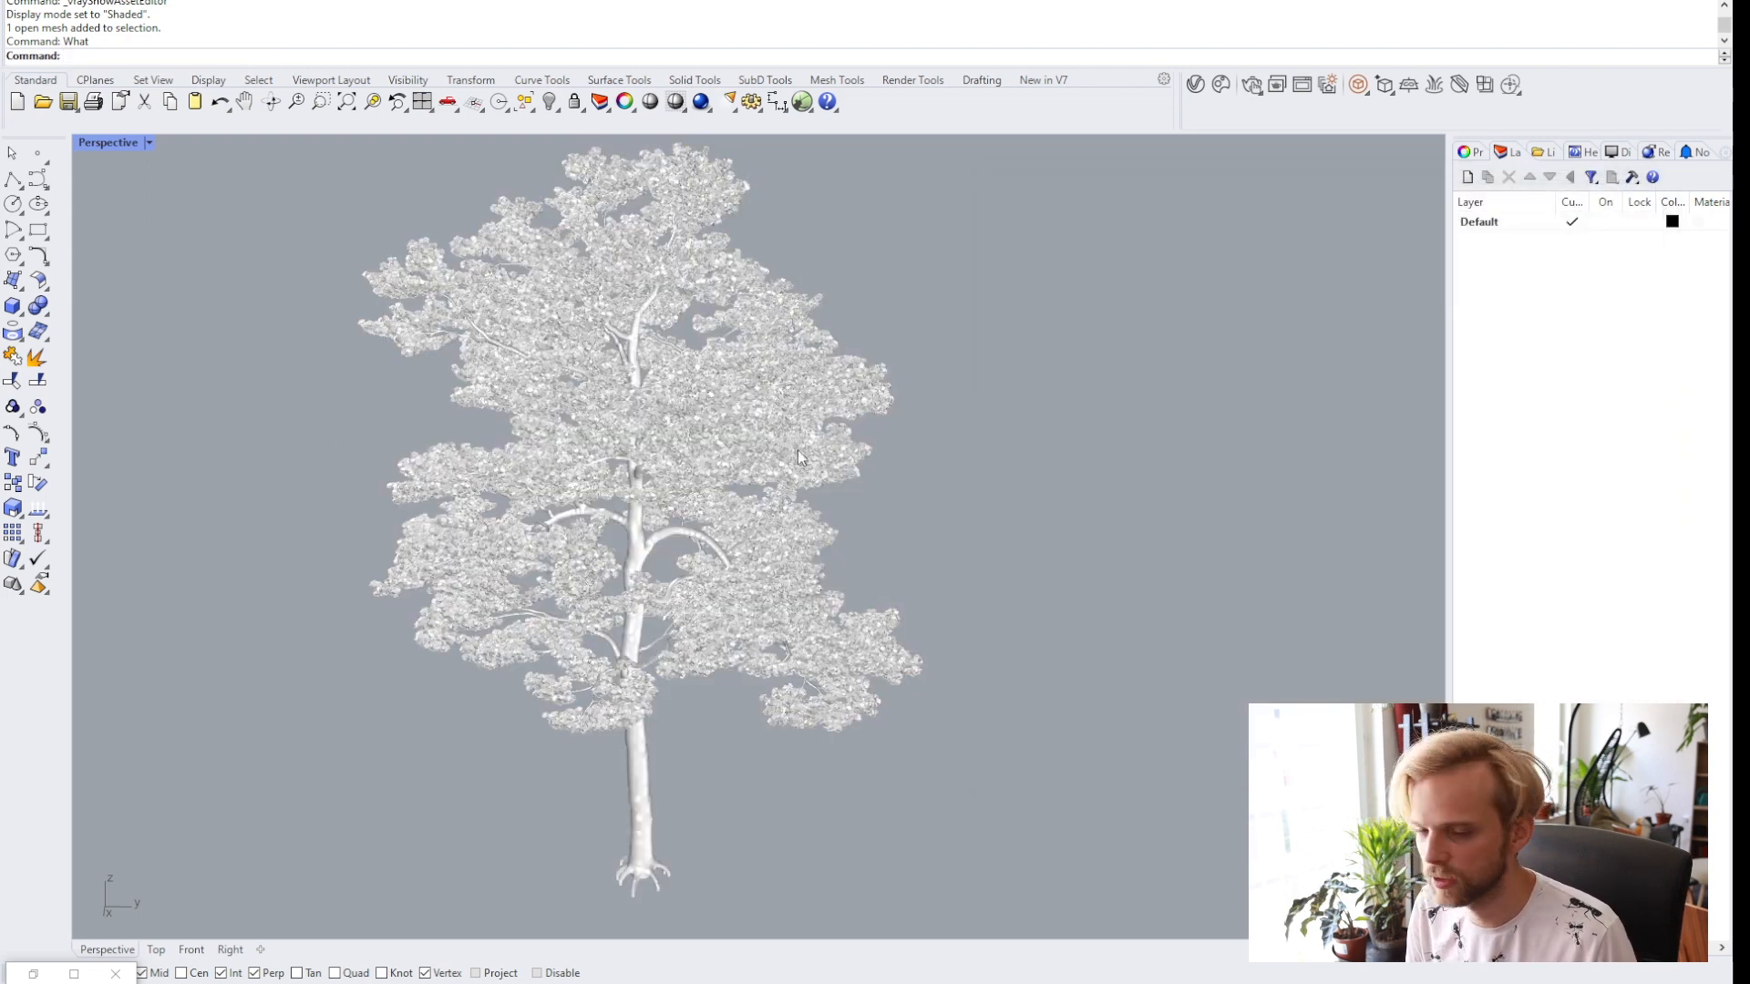
scroll(884, 479, "down", 2)
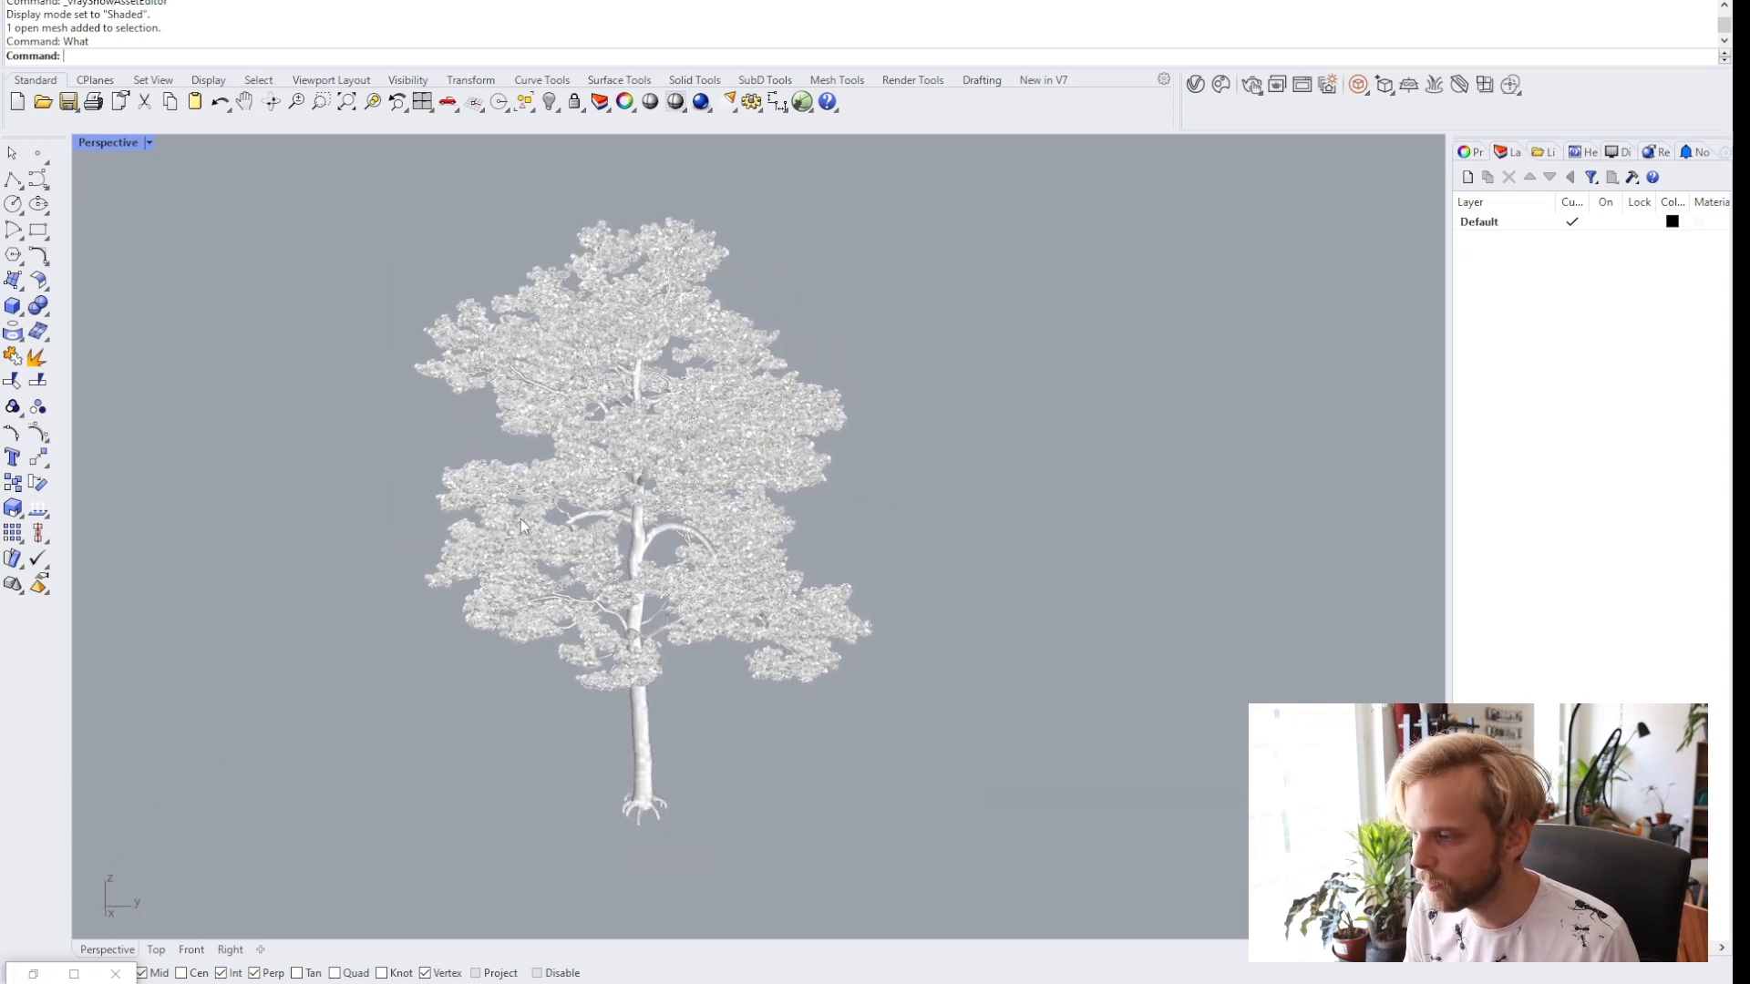
right_click_drag(521, 518, 700, 394)
left_click(1252, 84)
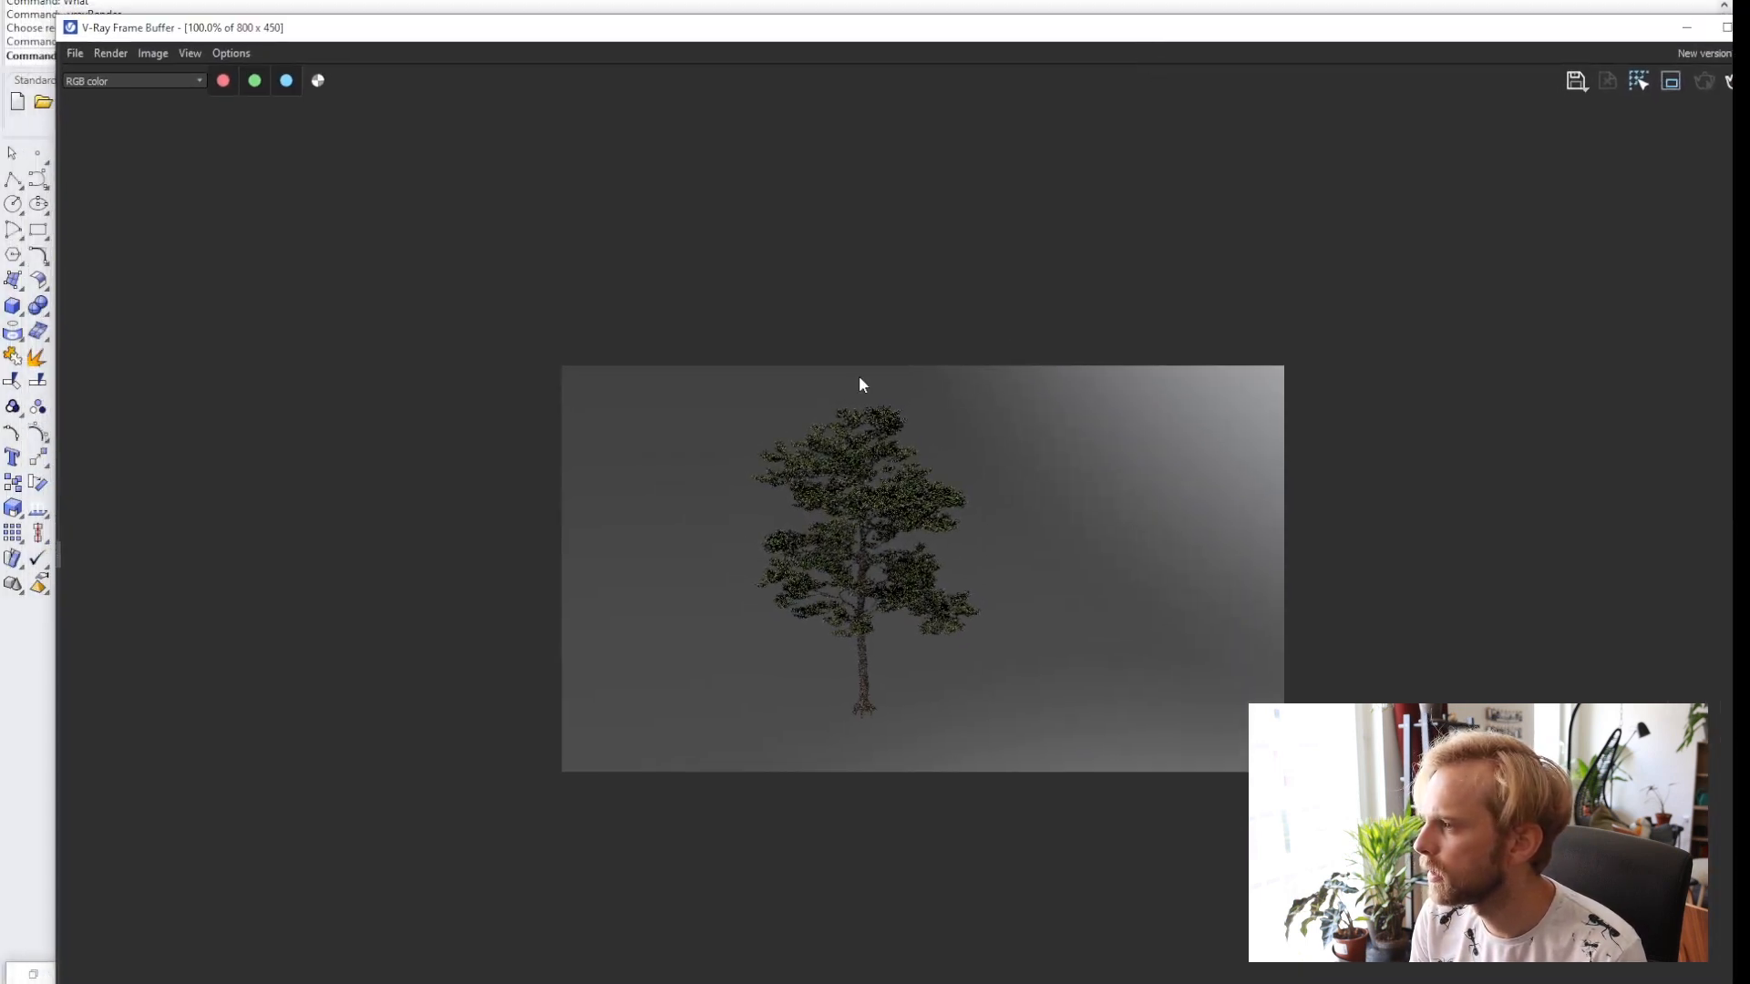
left_click_drag(273, 28, 533, 125)
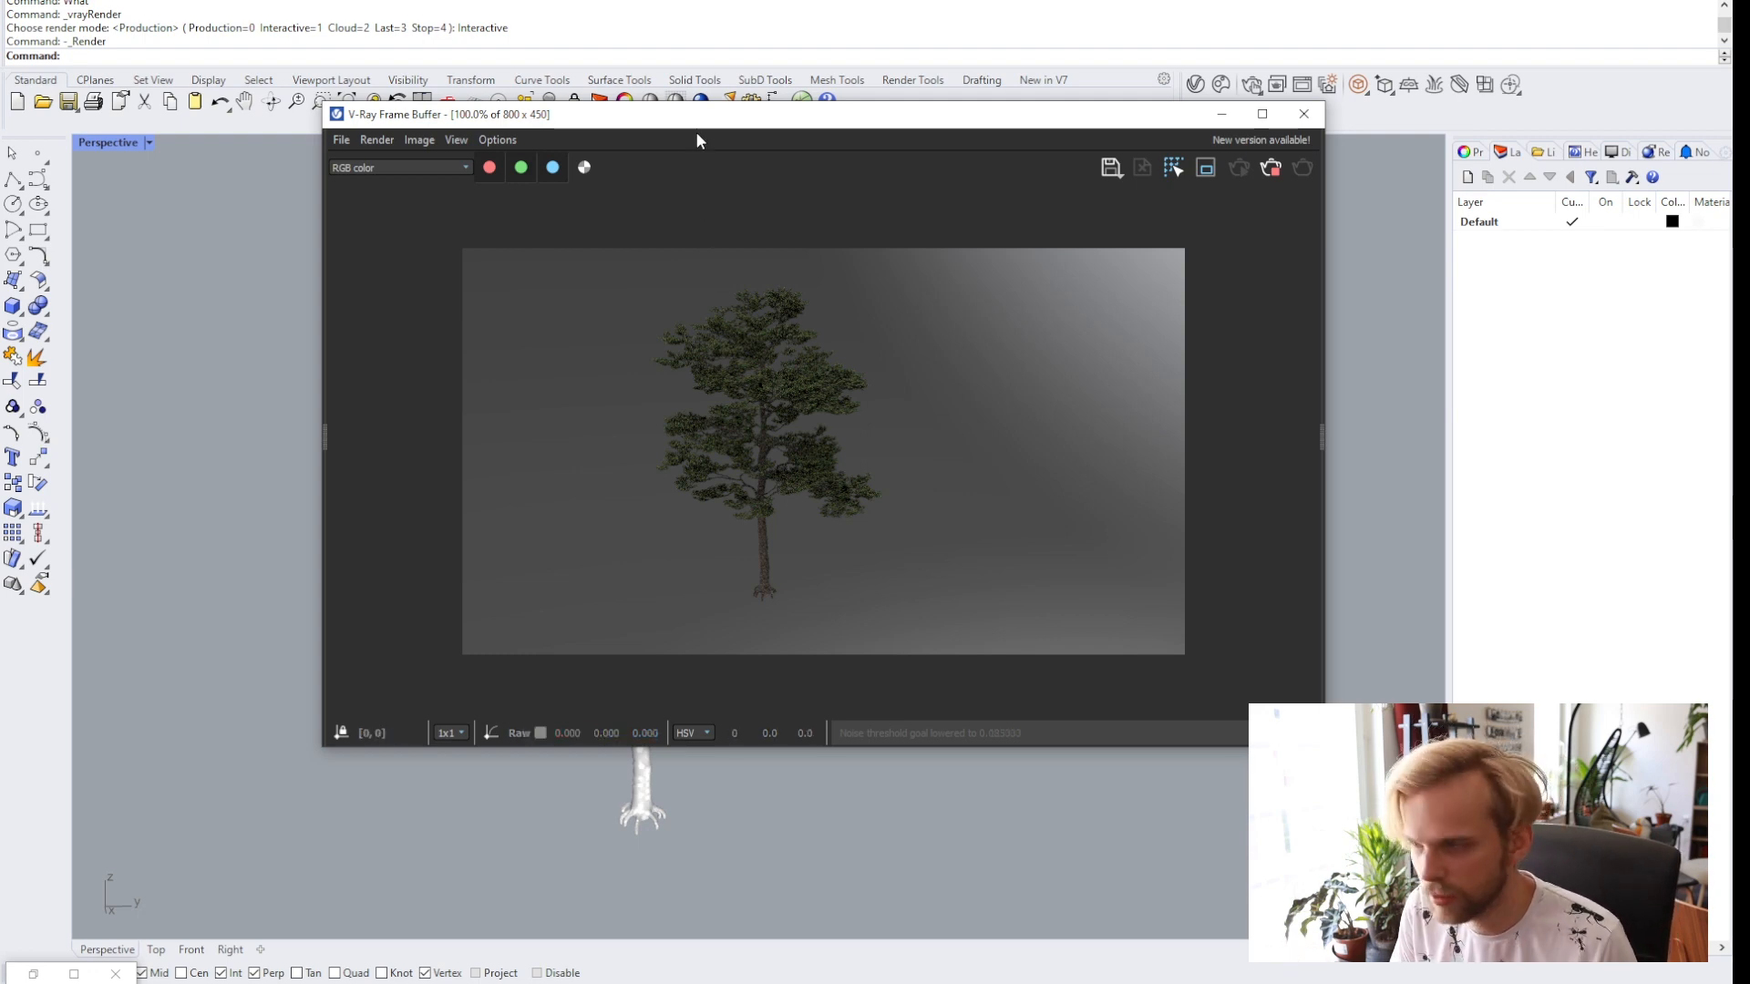
left_click_drag(696, 116, 1056, 116)
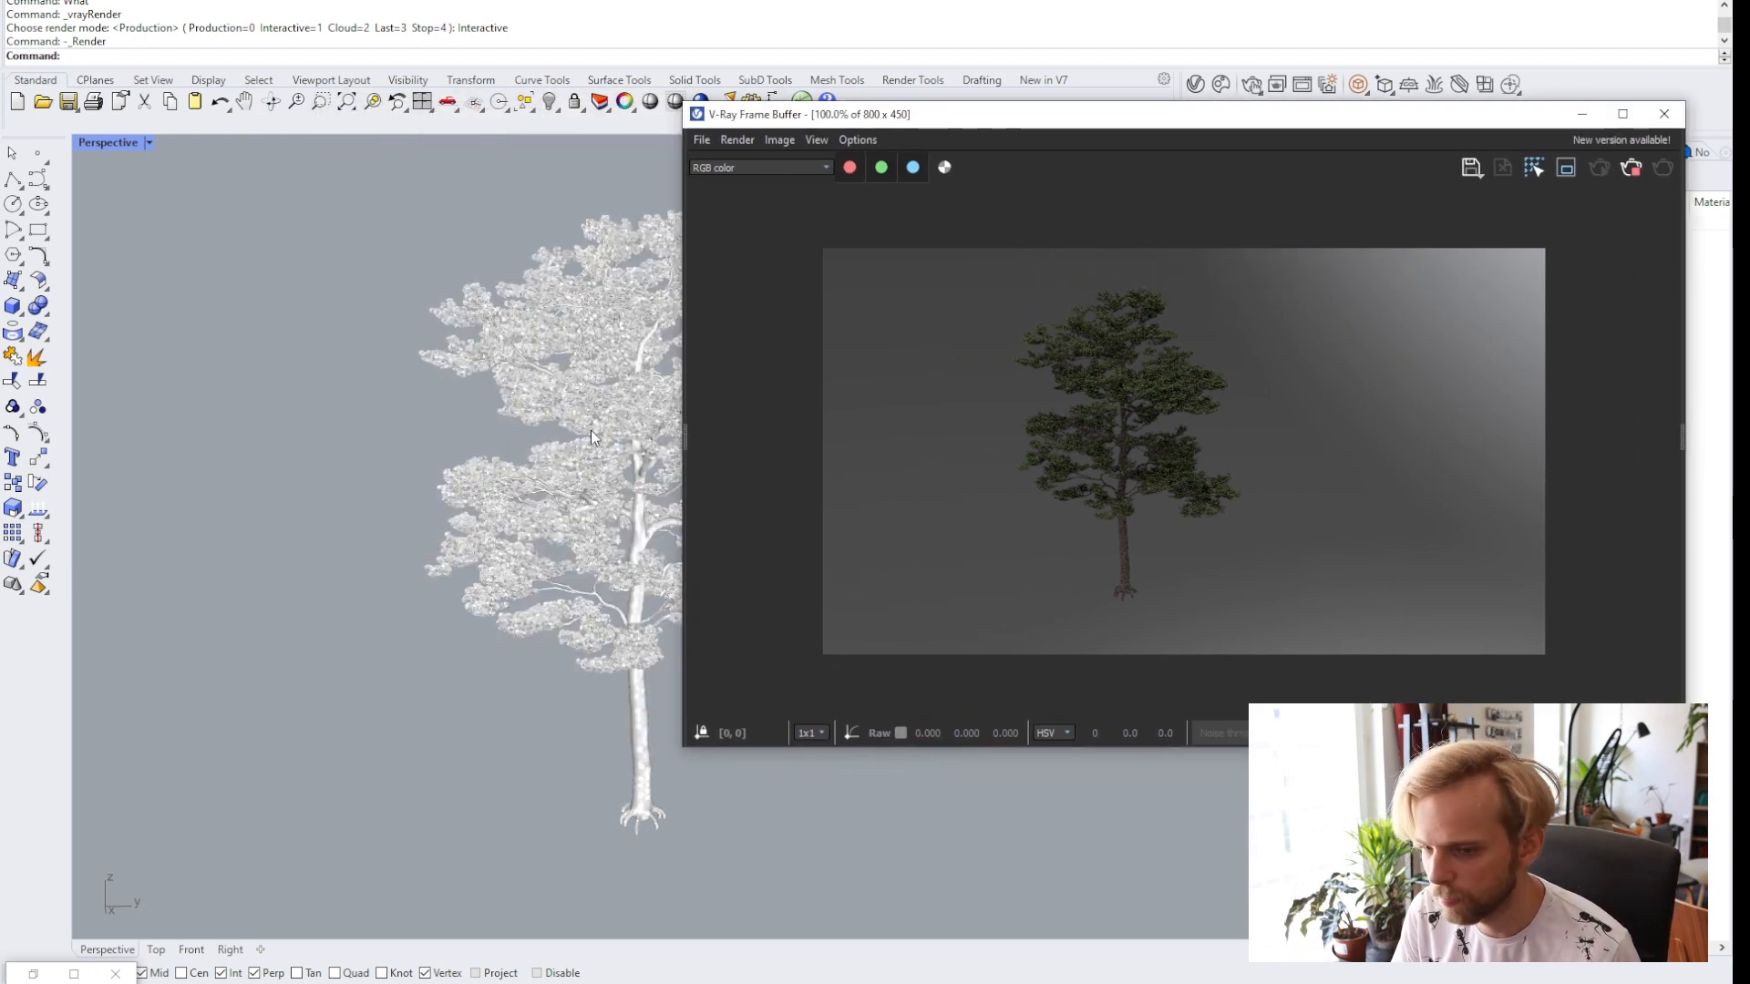
Stop the interactive render and close the V-Ray frame buffer.
scroll(559, 469, "up", 5)
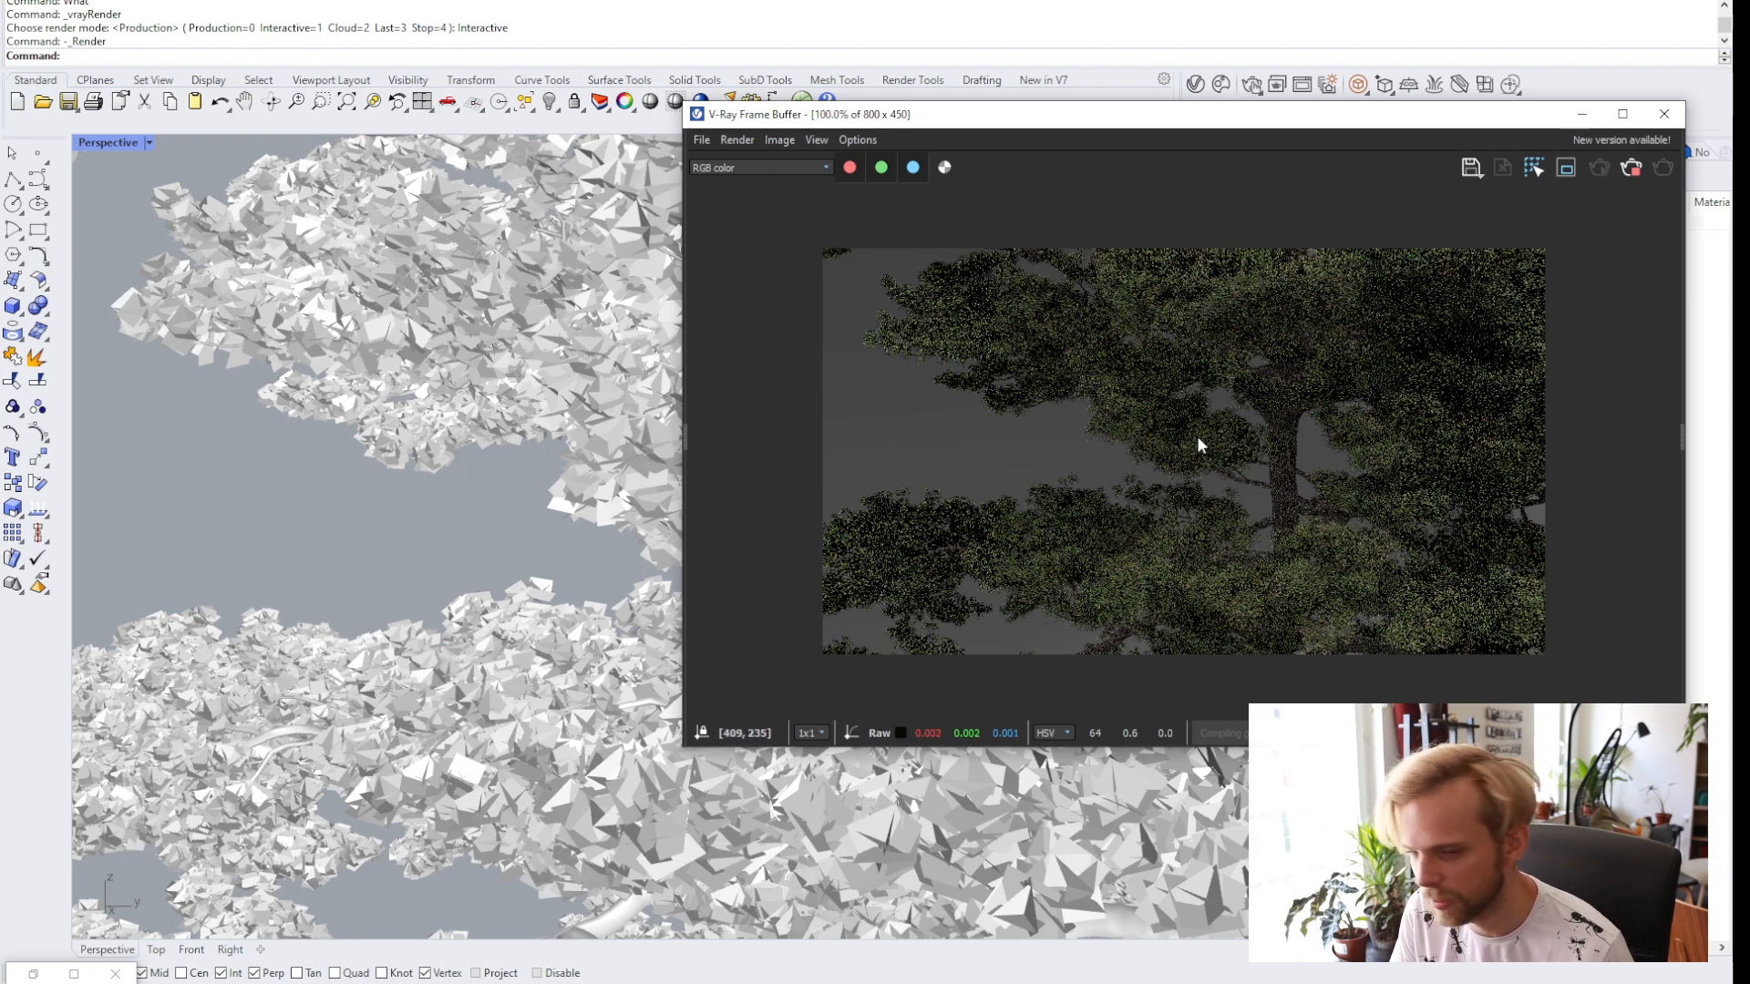
left_click(1630, 168)
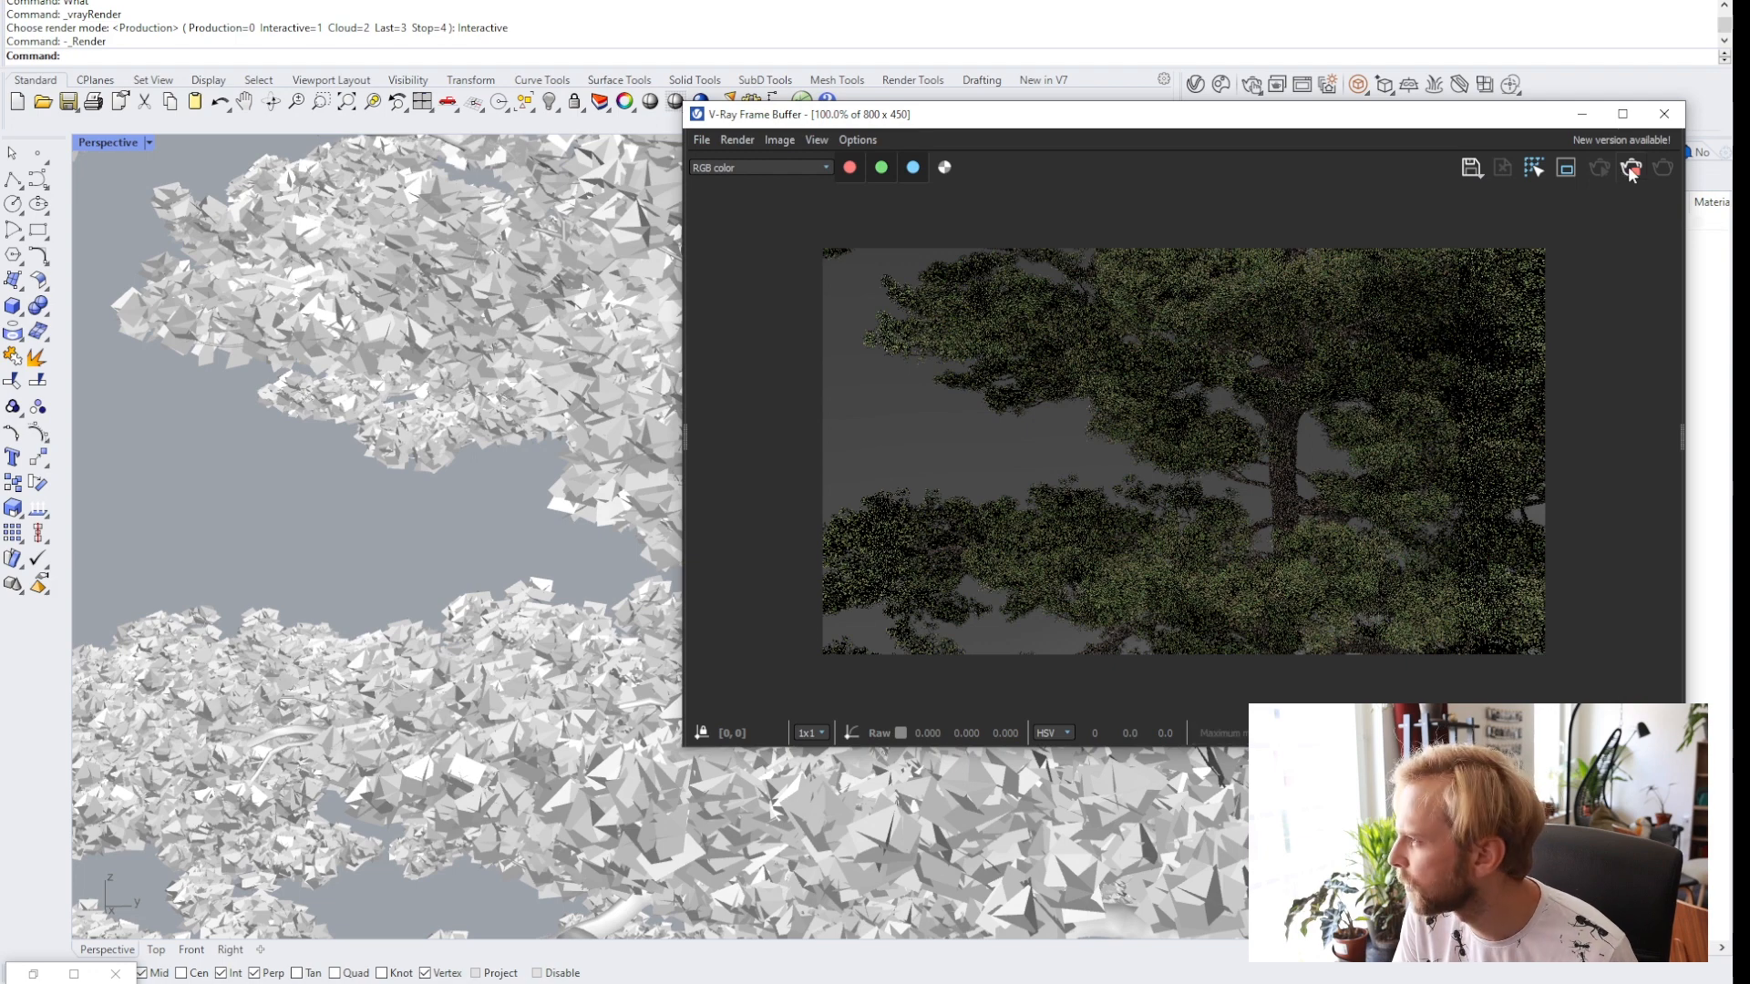
left_click(1664, 114)
Launch Grasshopper with the Grasshopper command.
scroll(916, 386, "down", 10)
right_click_drag(916, 386, 811, 363, "shift")
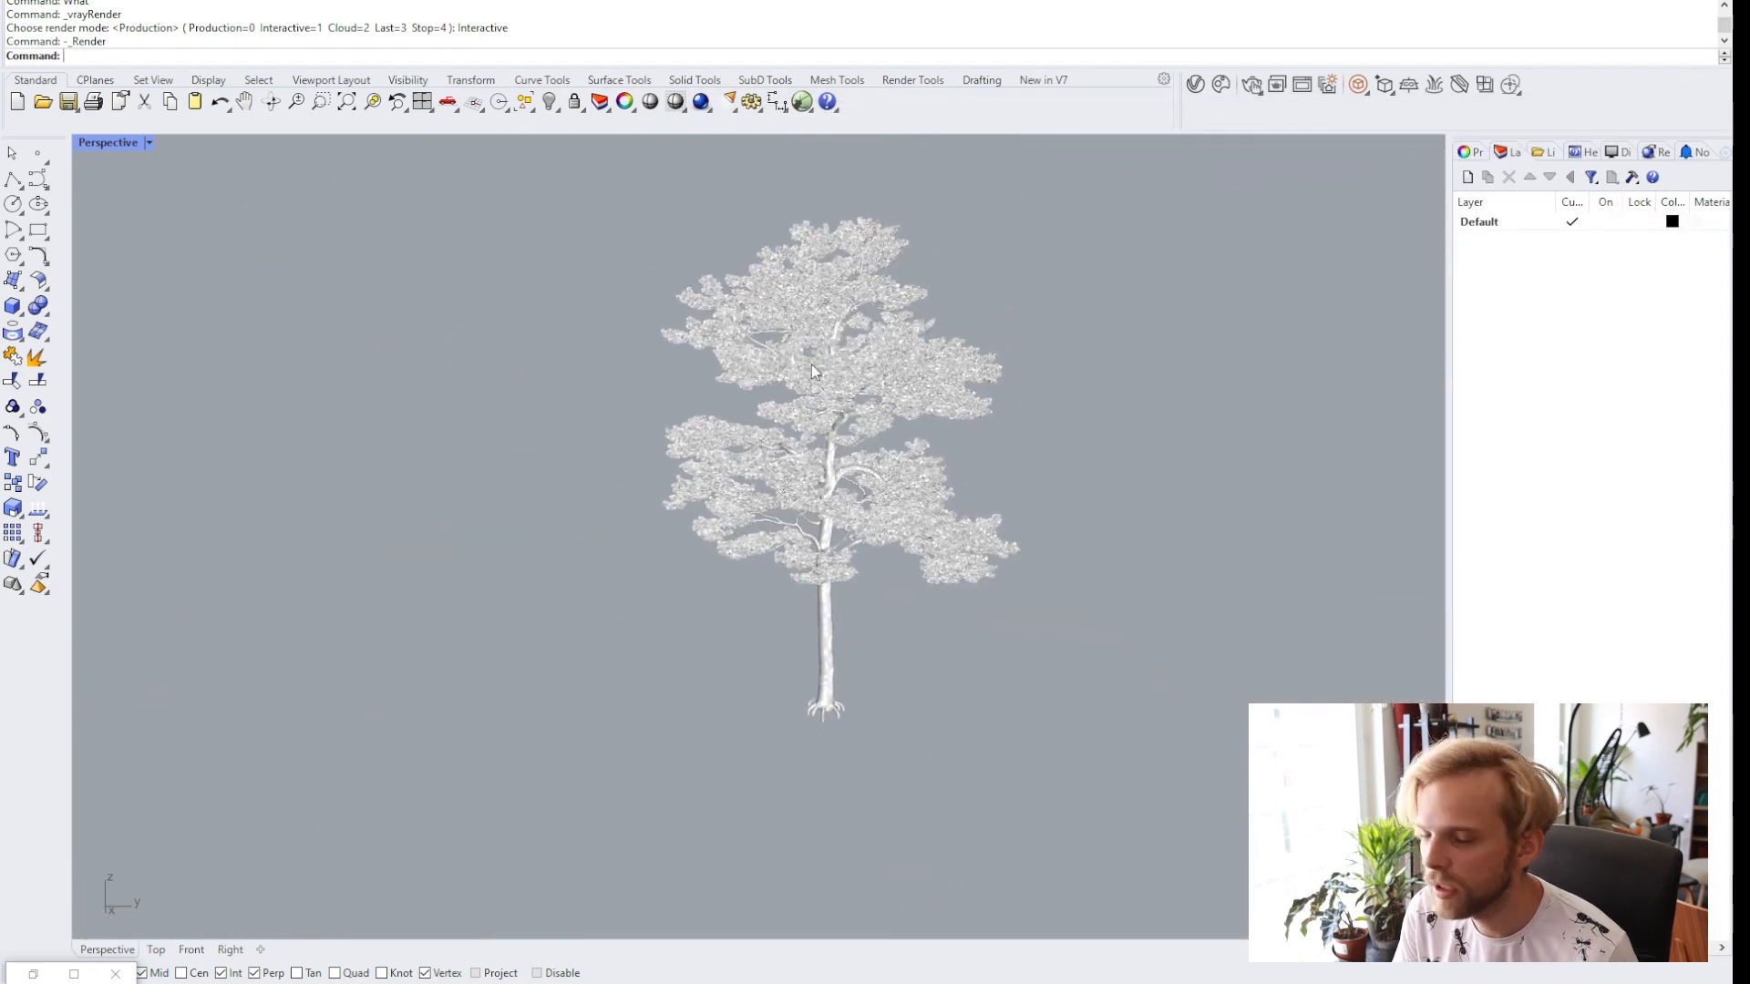
scroll(806, 363, "up", 6)
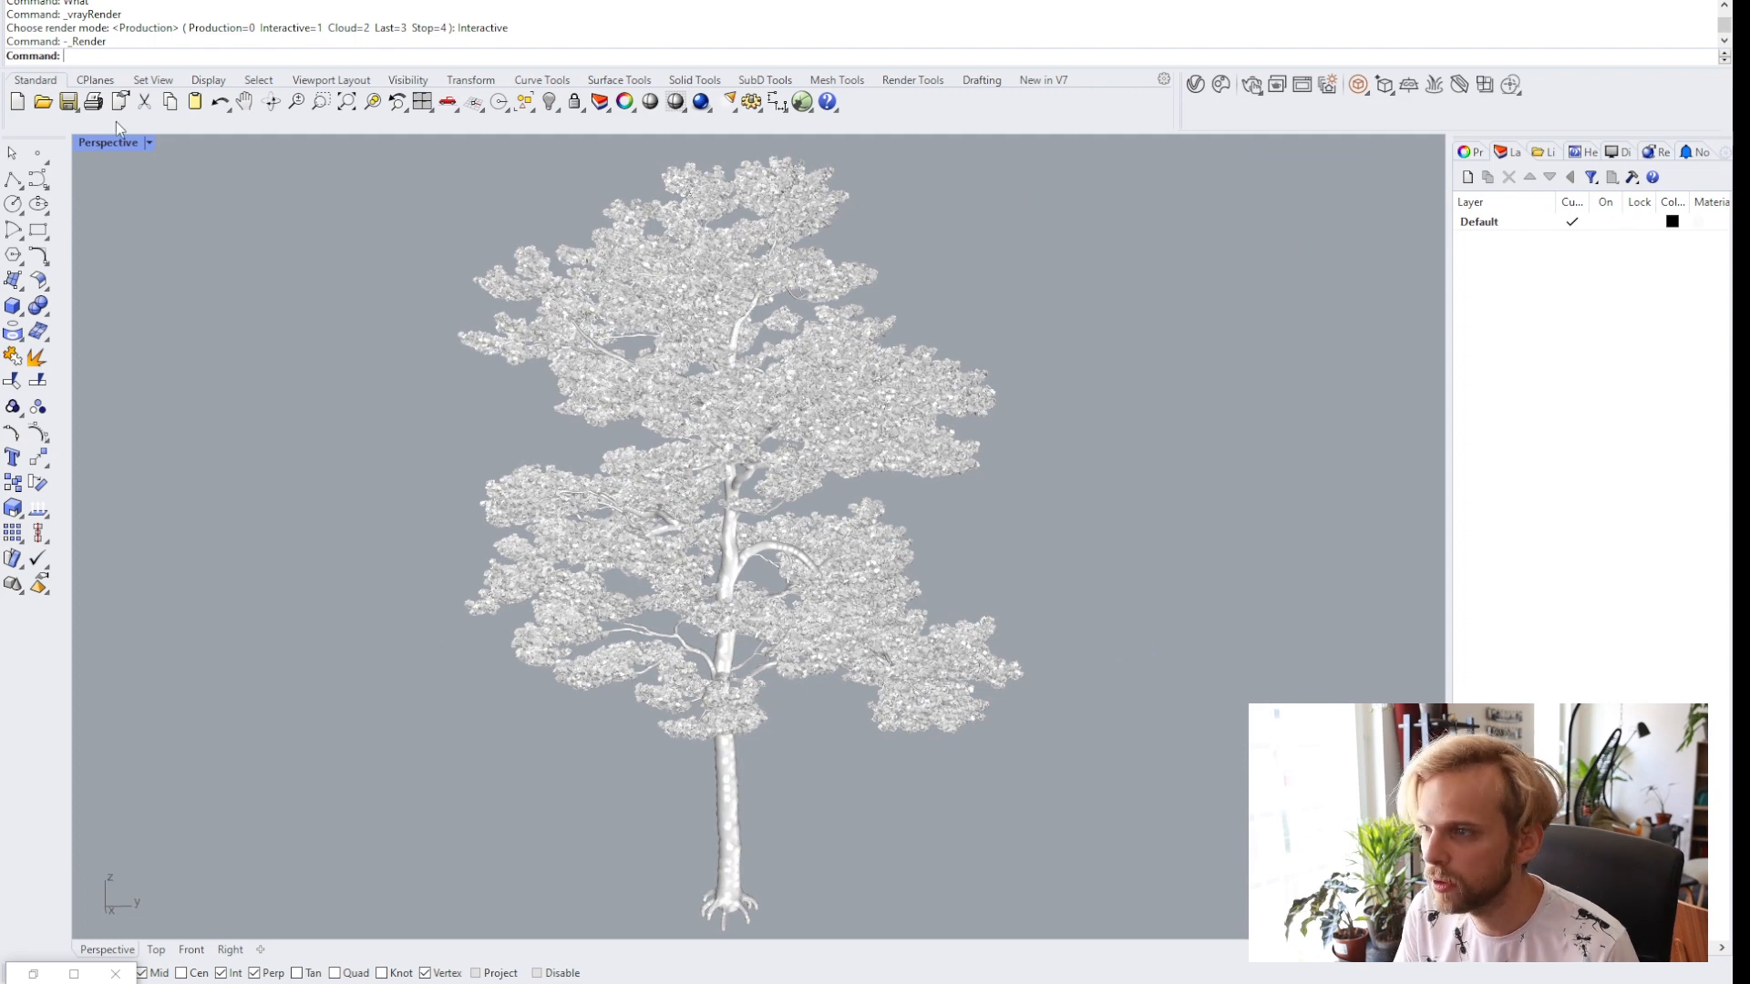
type("Grasshopper")
key("Return")
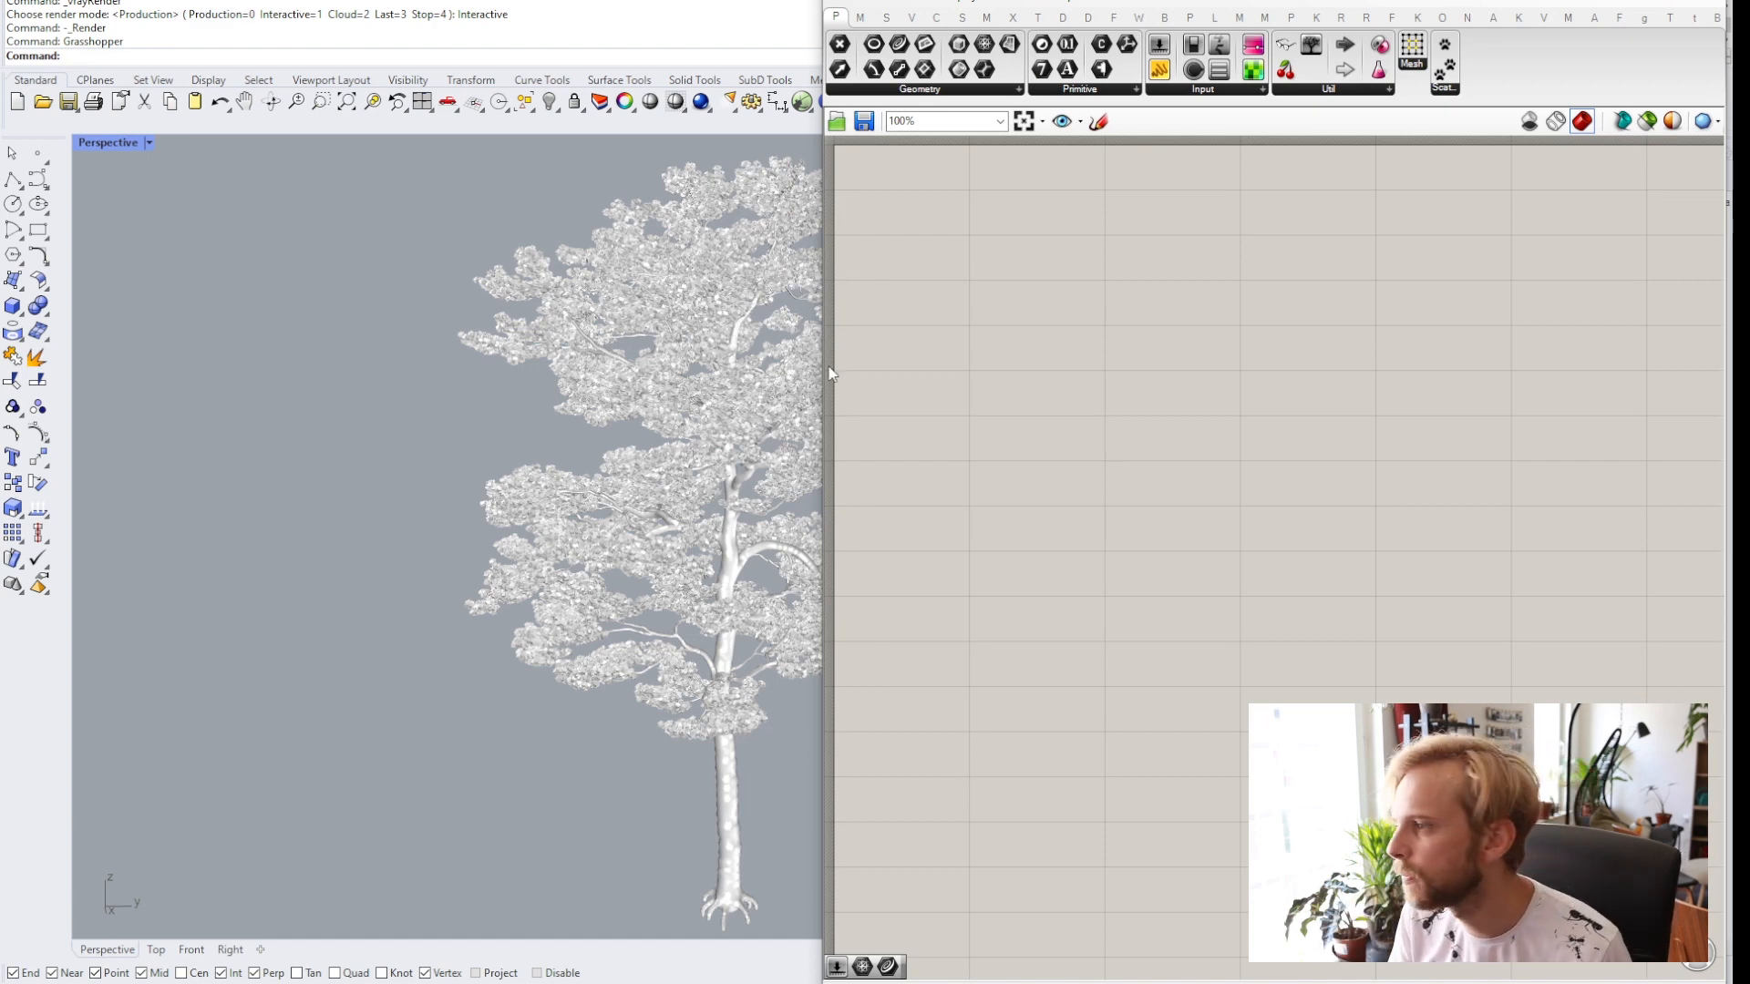
Add a Mesh parameter to the Grasshopper canvas beside the Rhino viewport.
left_click_drag(820, 339, 1030, 359)
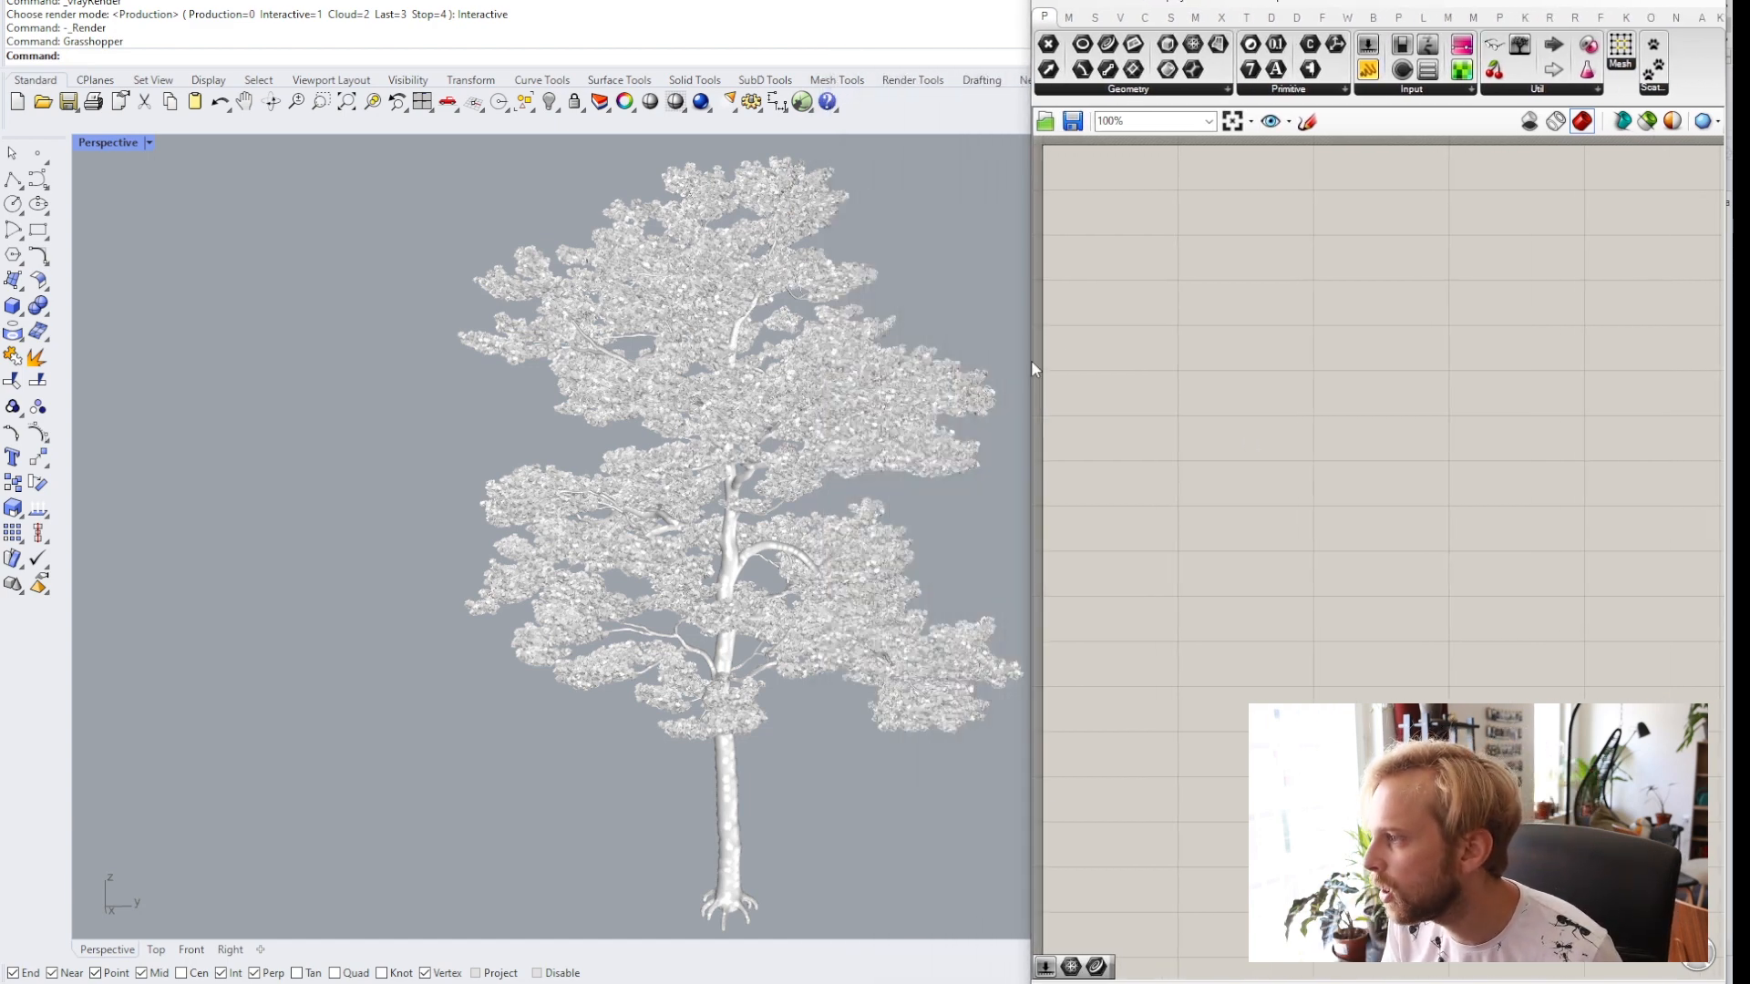
scroll(813, 413, "down", 5)
right_click_drag(650, 429, 666, 456)
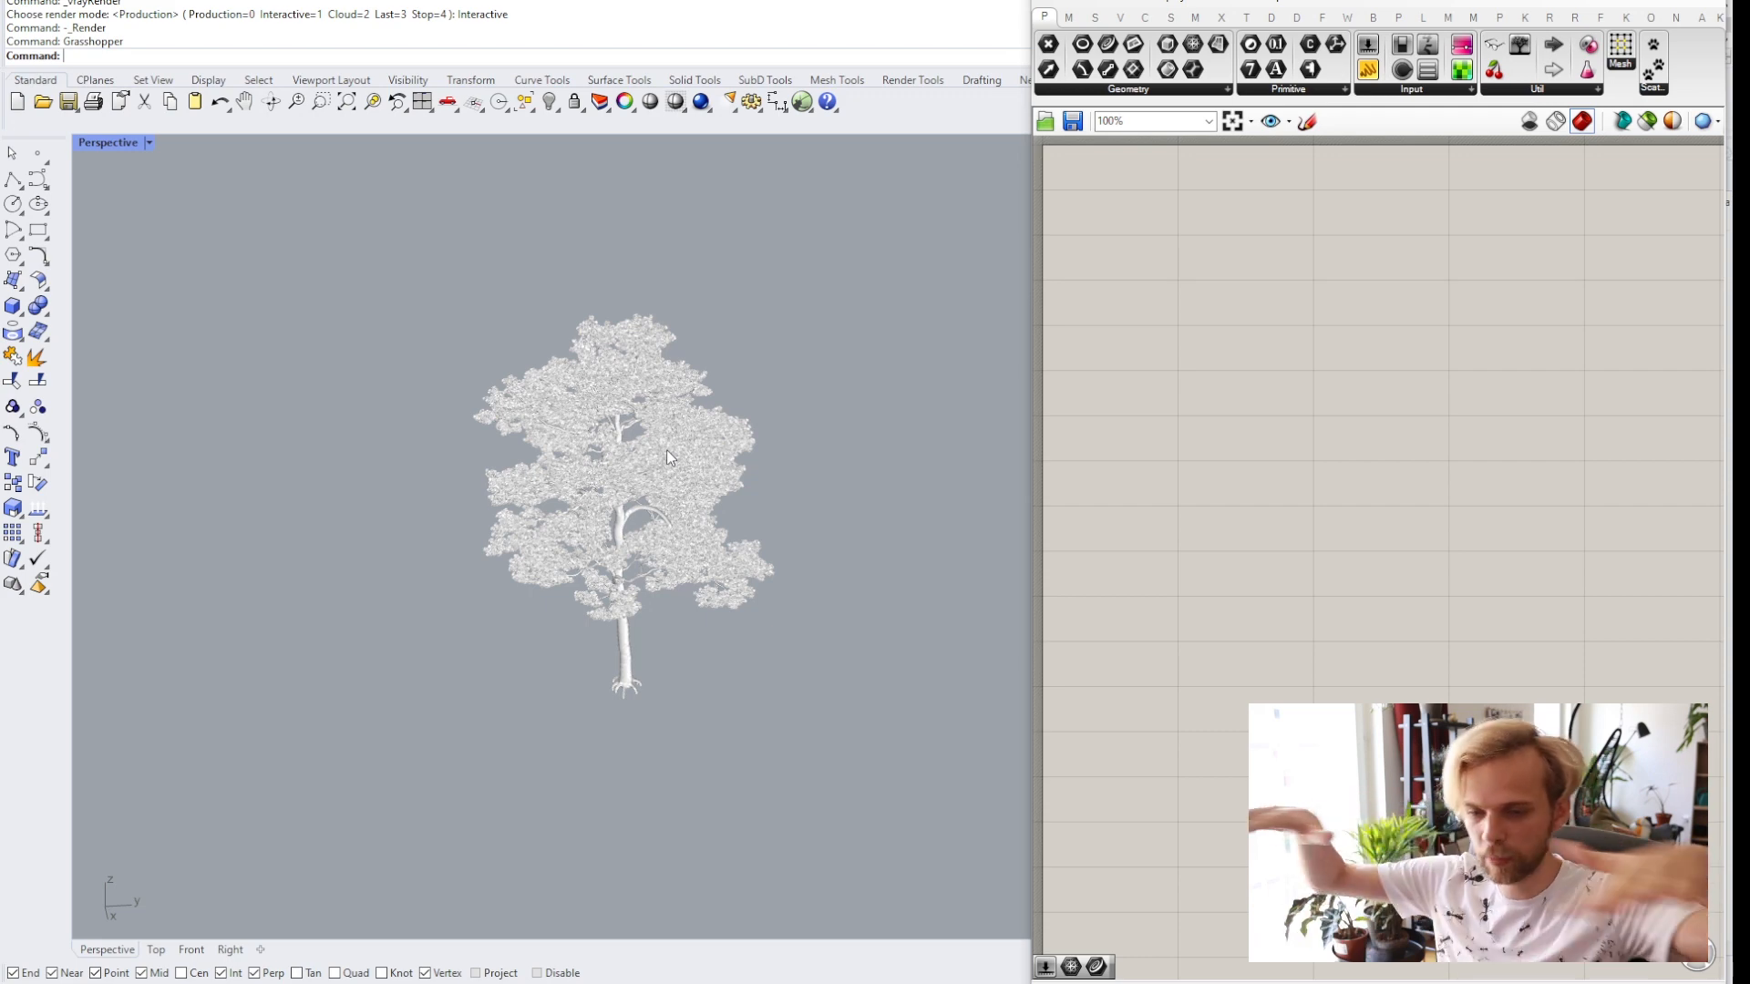
right_click_drag(636, 330, 706, 316)
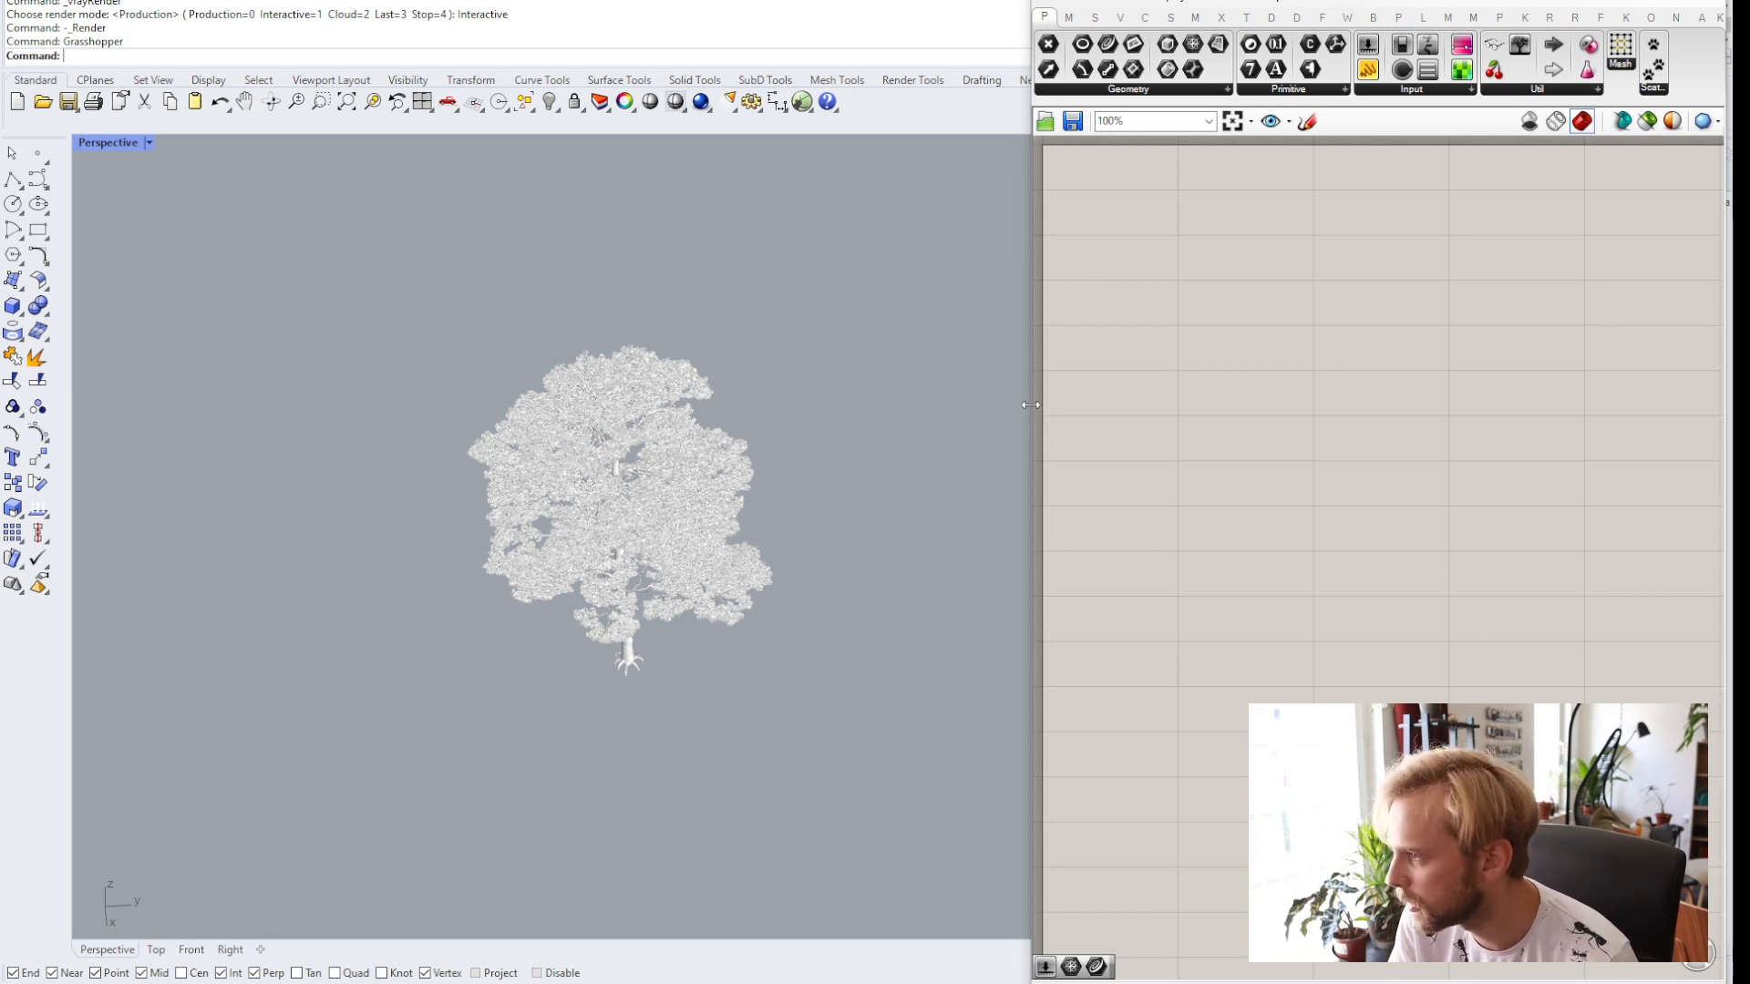
left_click_drag(1030, 405, 886, 407)
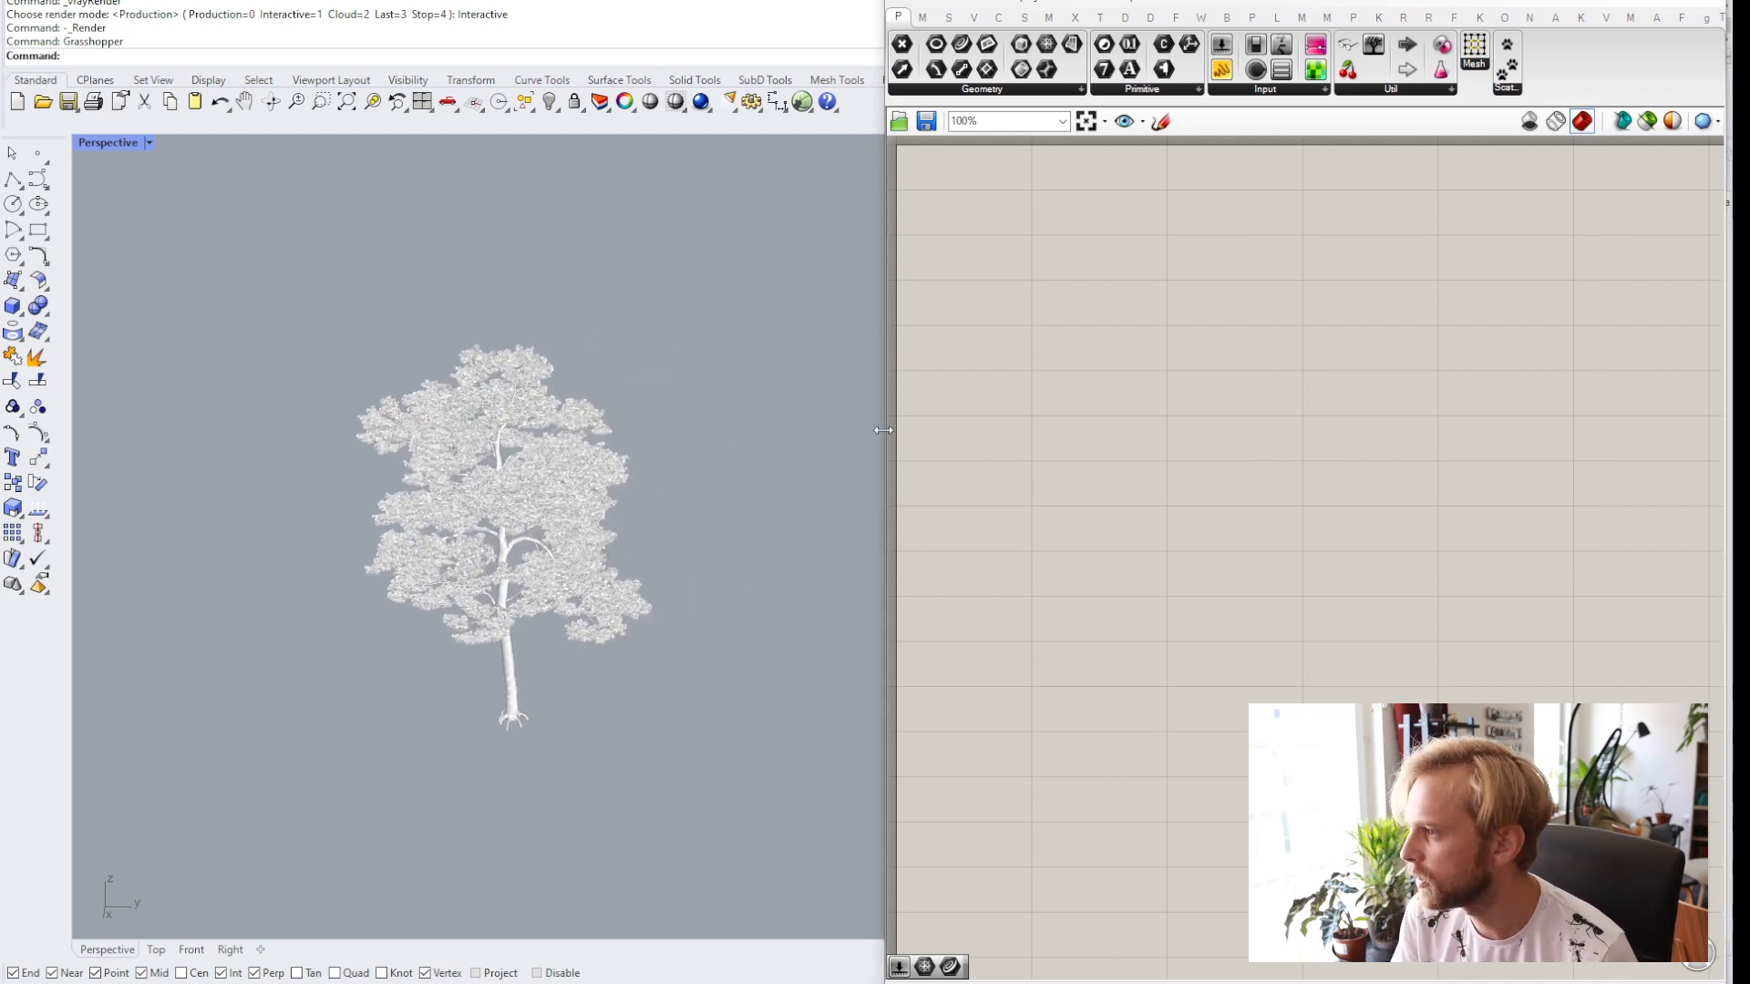
left_click_drag(883, 430, 798, 430)
double_click(991, 417)
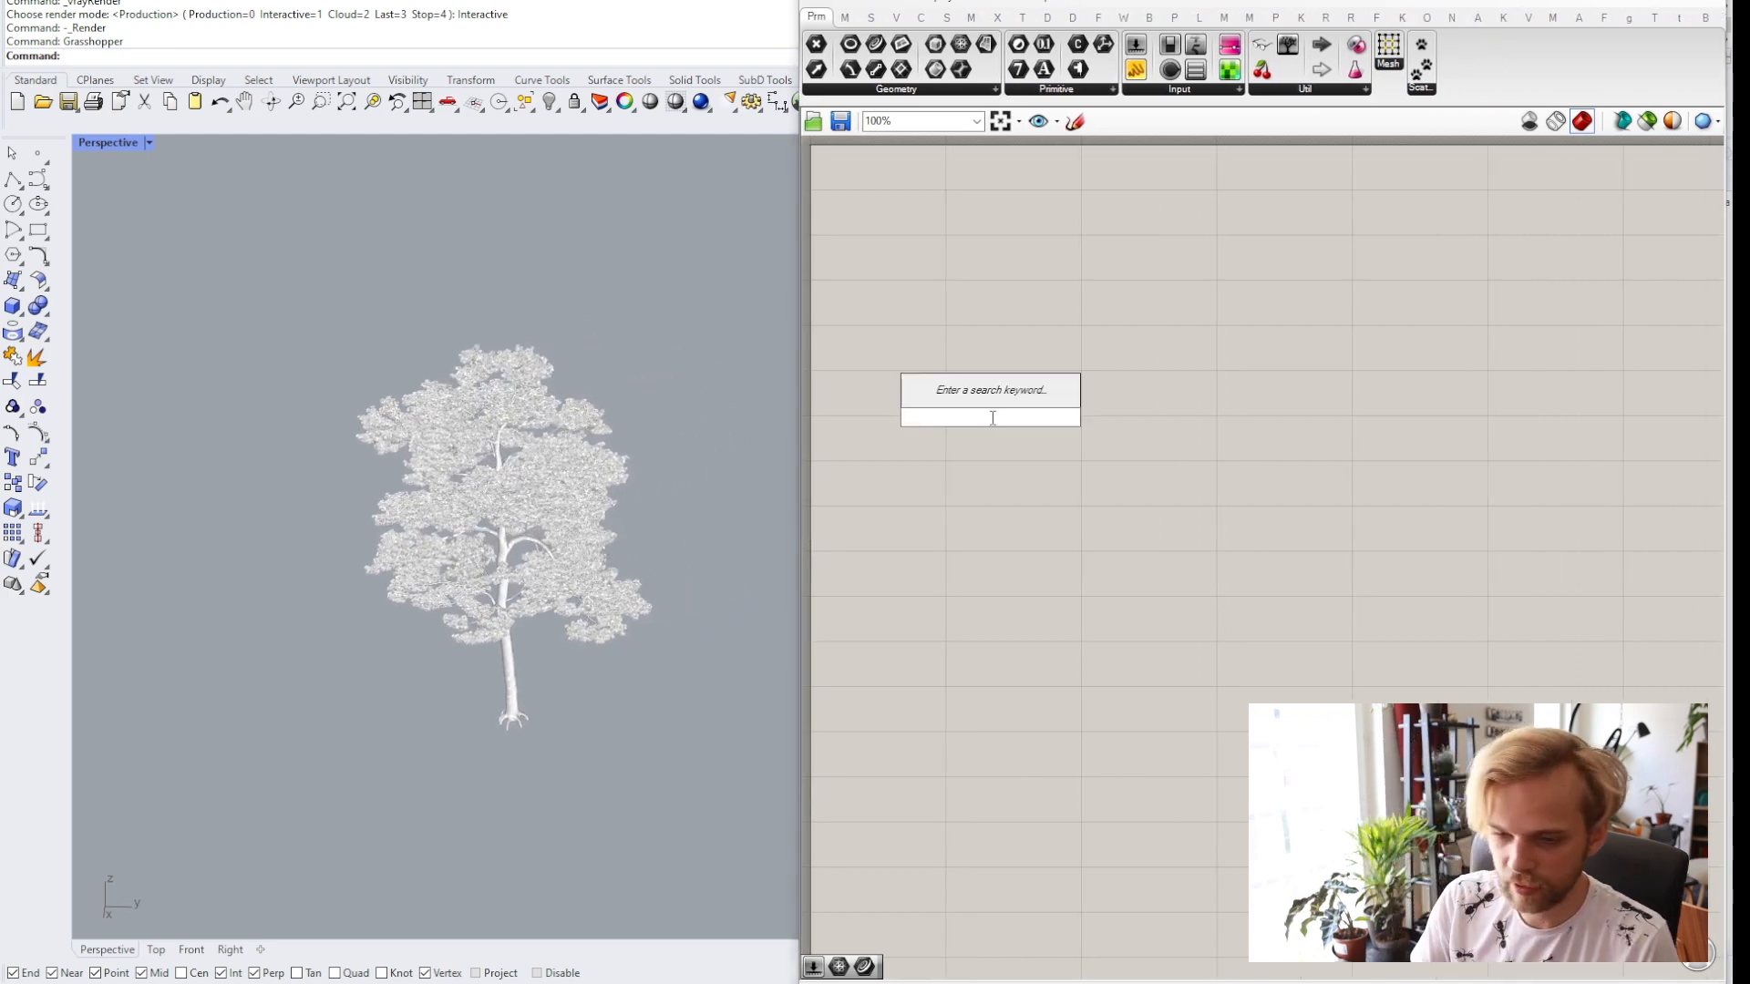
type("mesh")
key("Return")
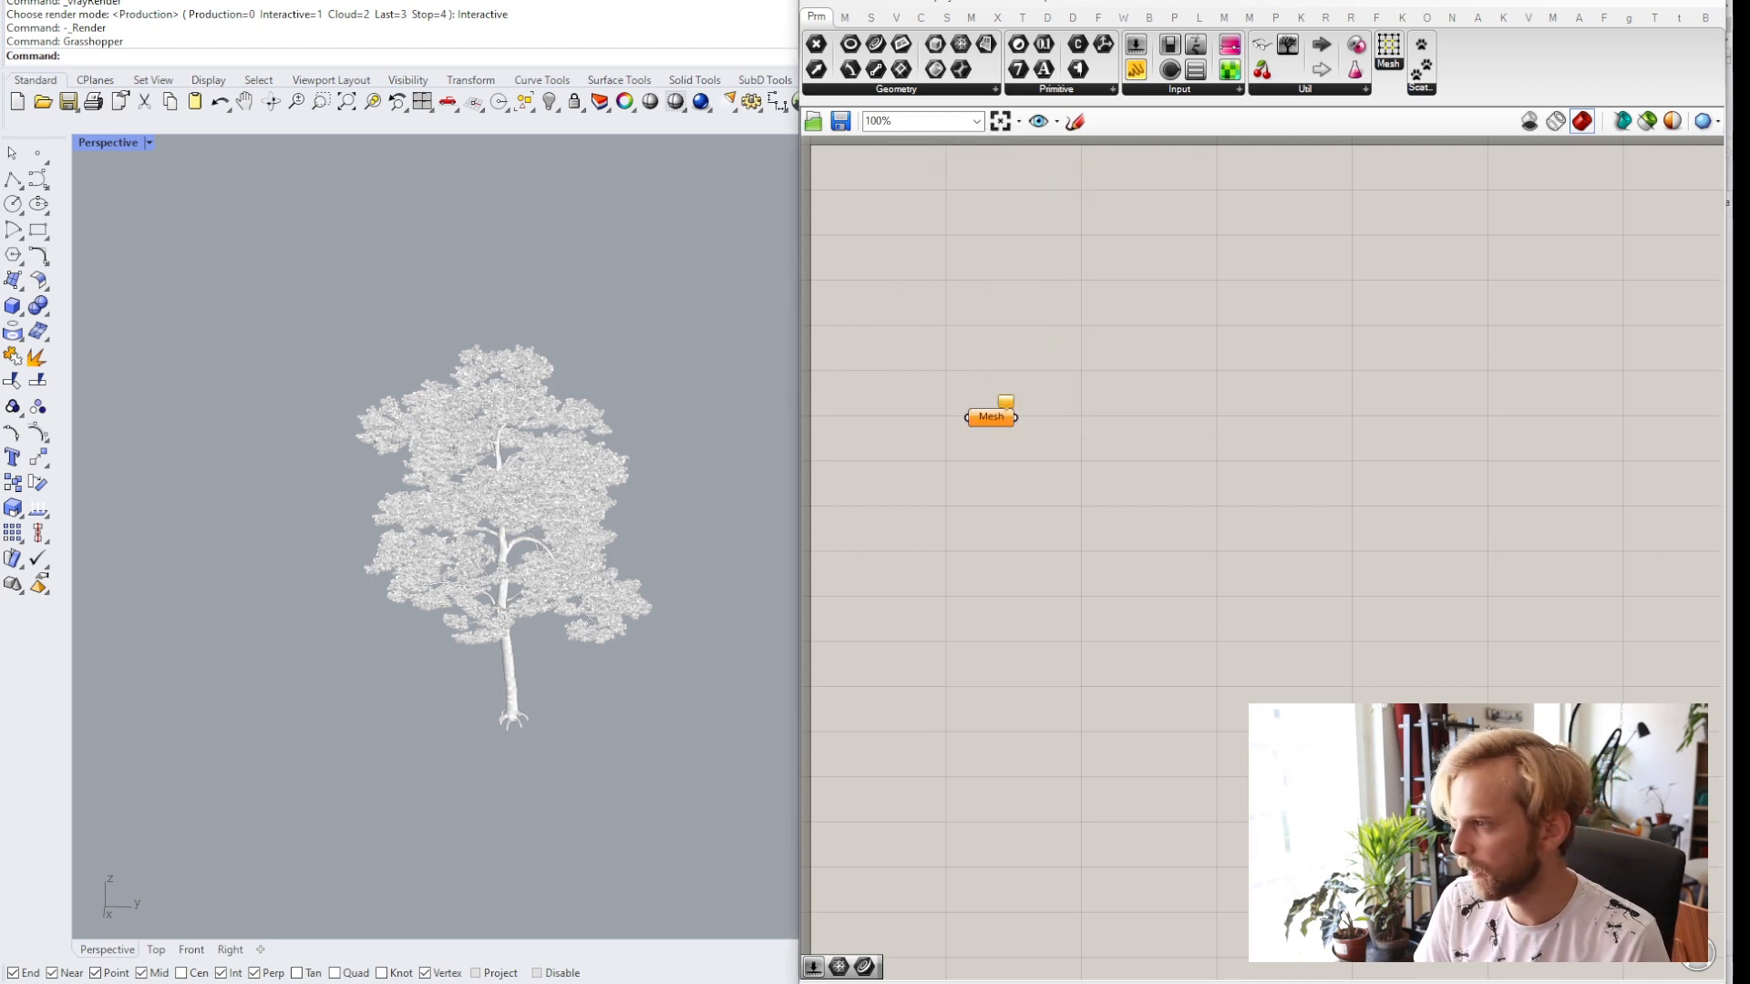
Reference the tree mesh in the Mesh parameter.
right_click(992, 417)
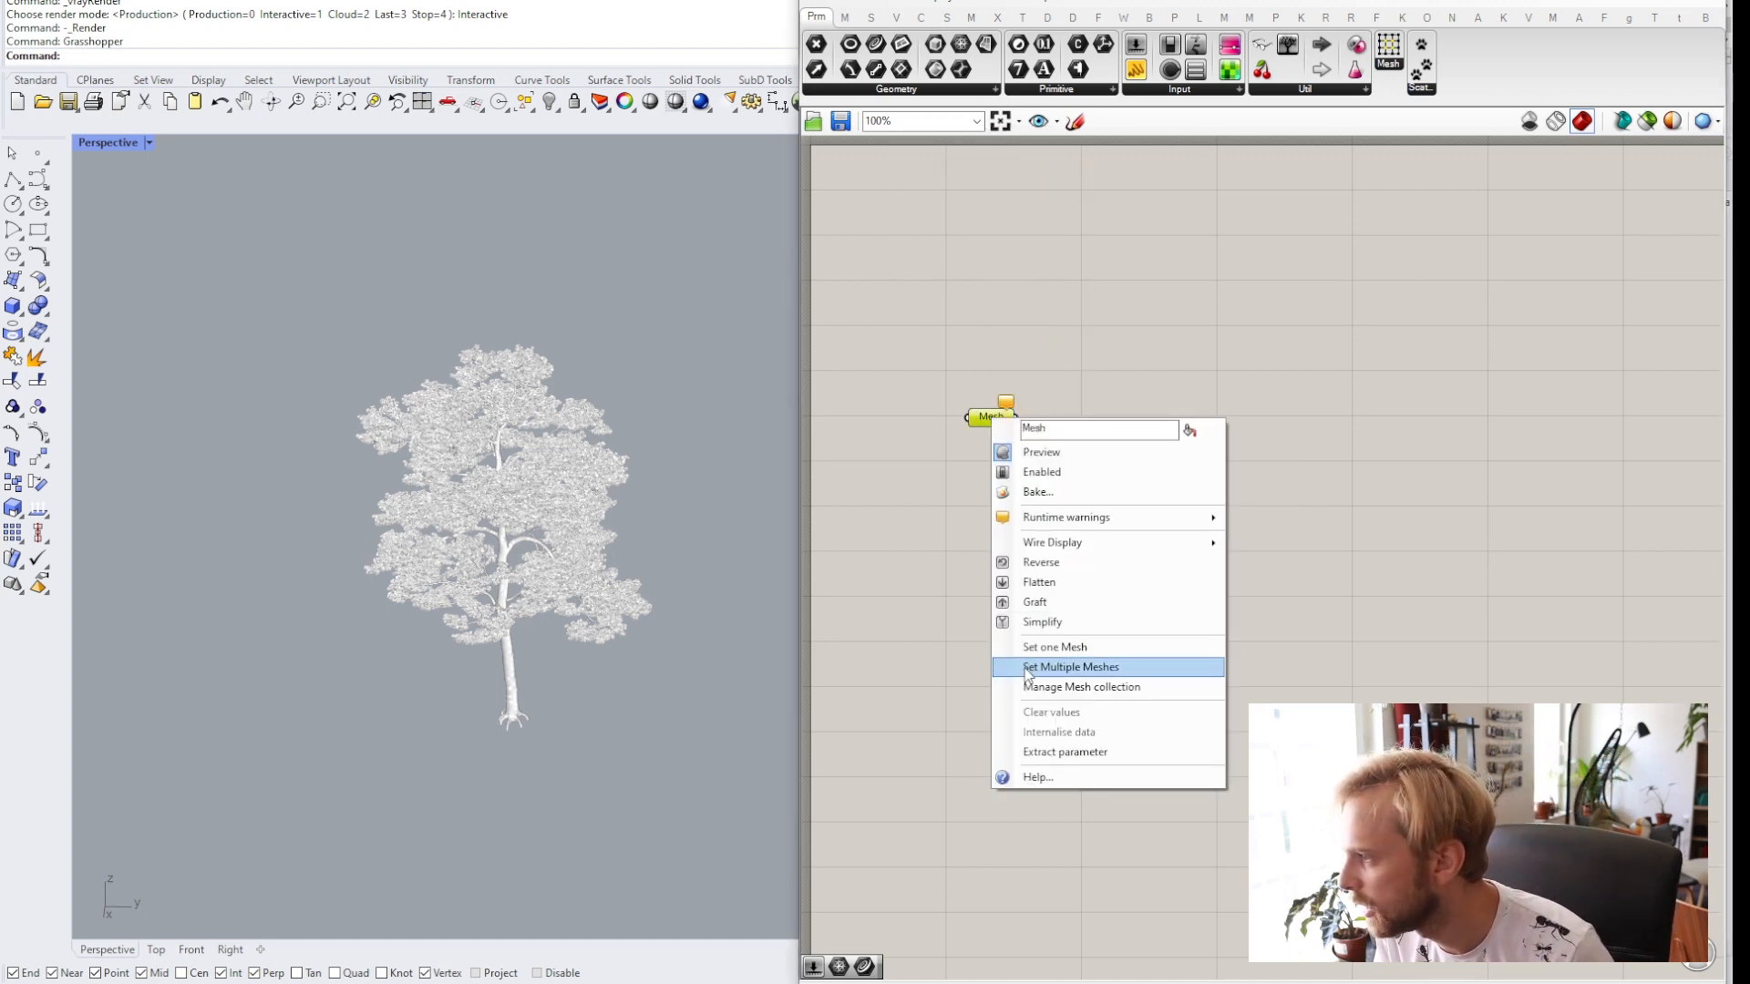
left_click(1048, 647)
left_click(522, 477)
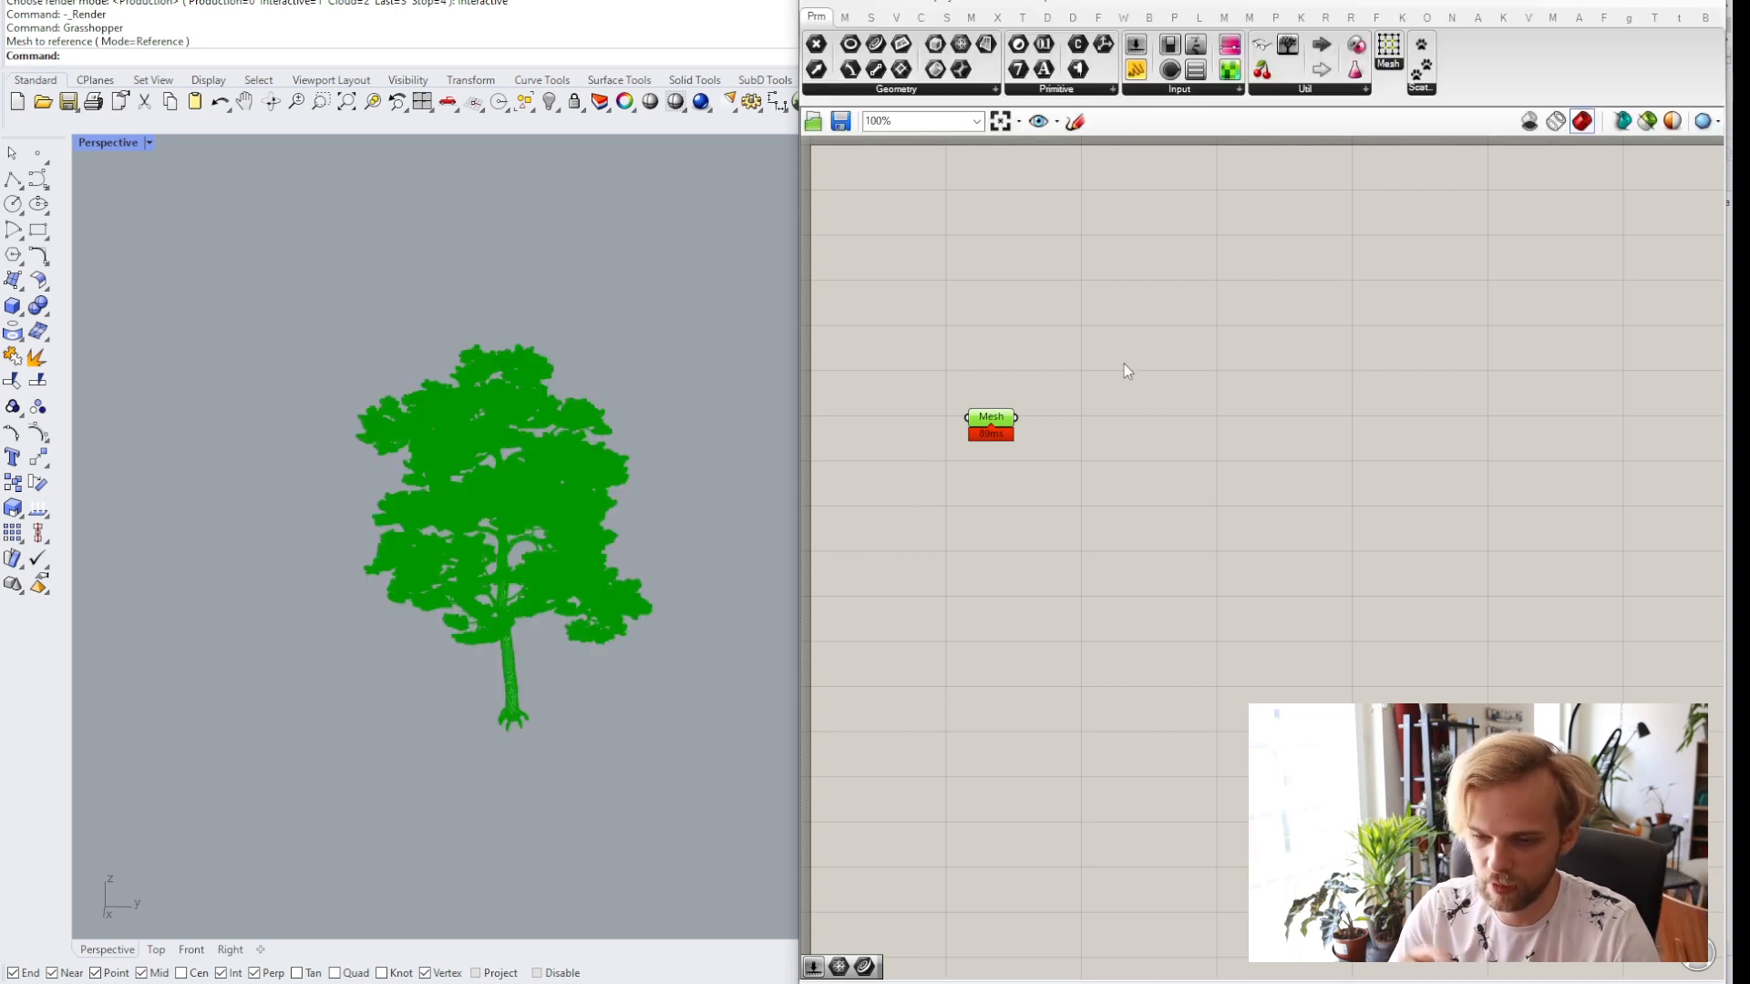
left_click(1133, 367)
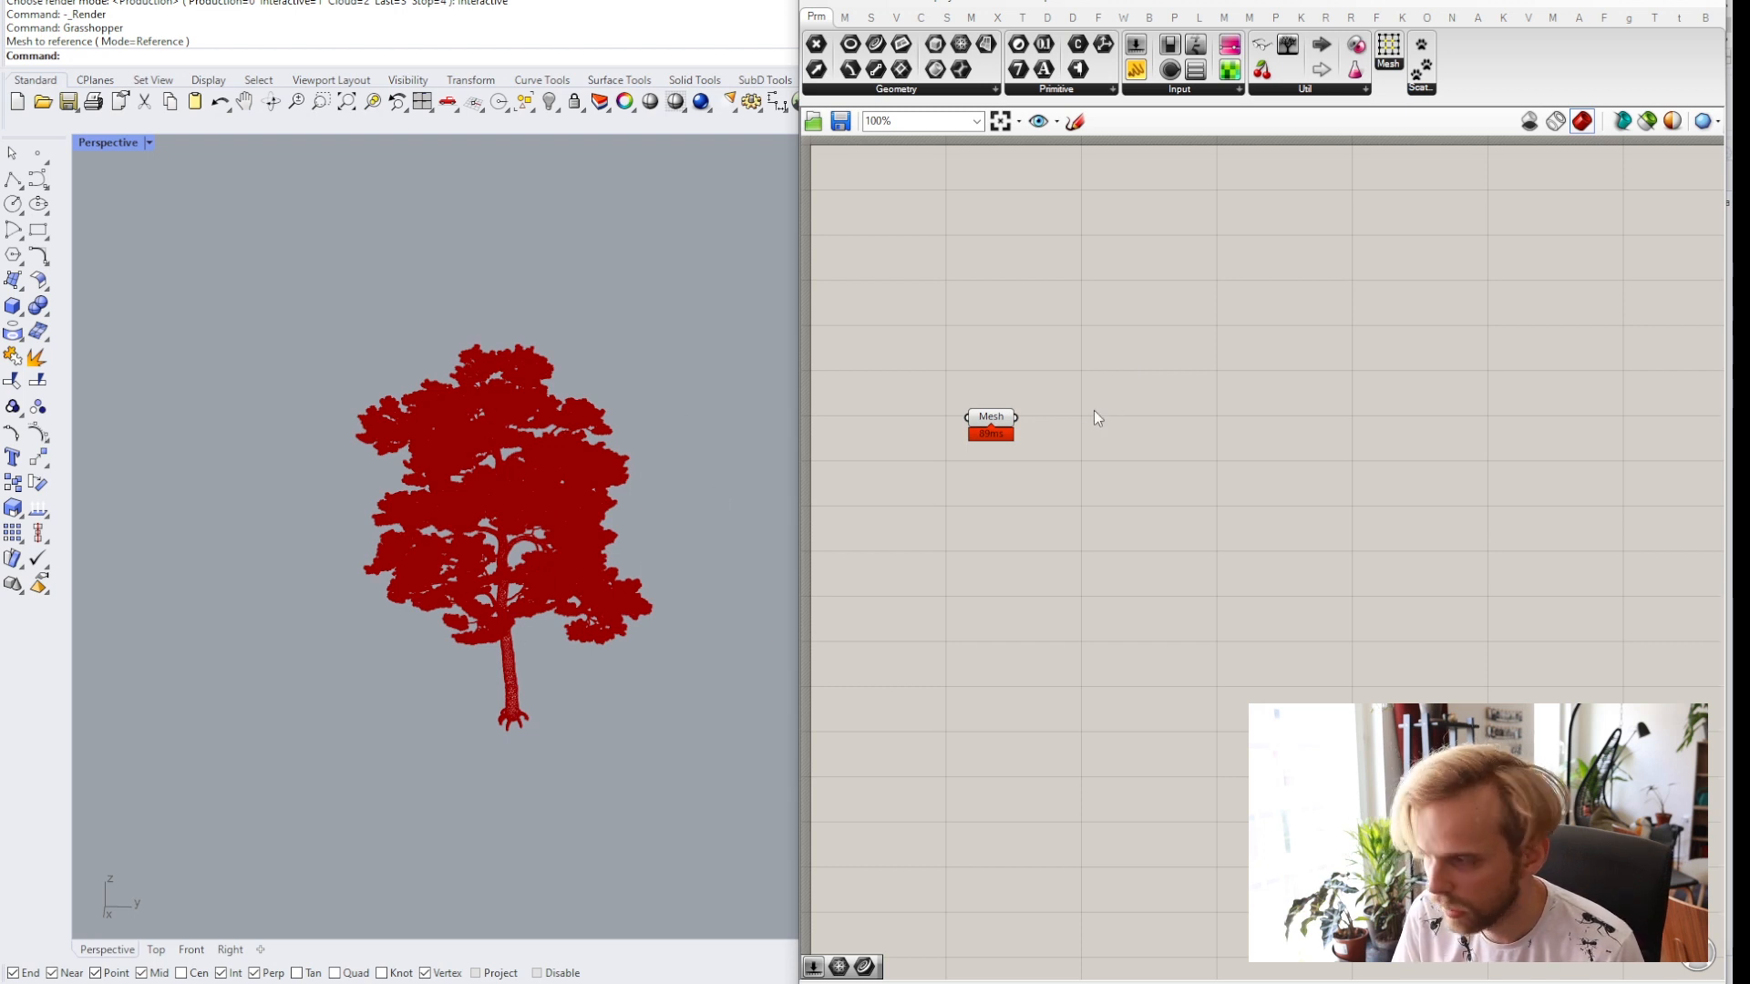
Re-reference the tree as a single mesh in the Mesh parameter.
right_click(981, 417)
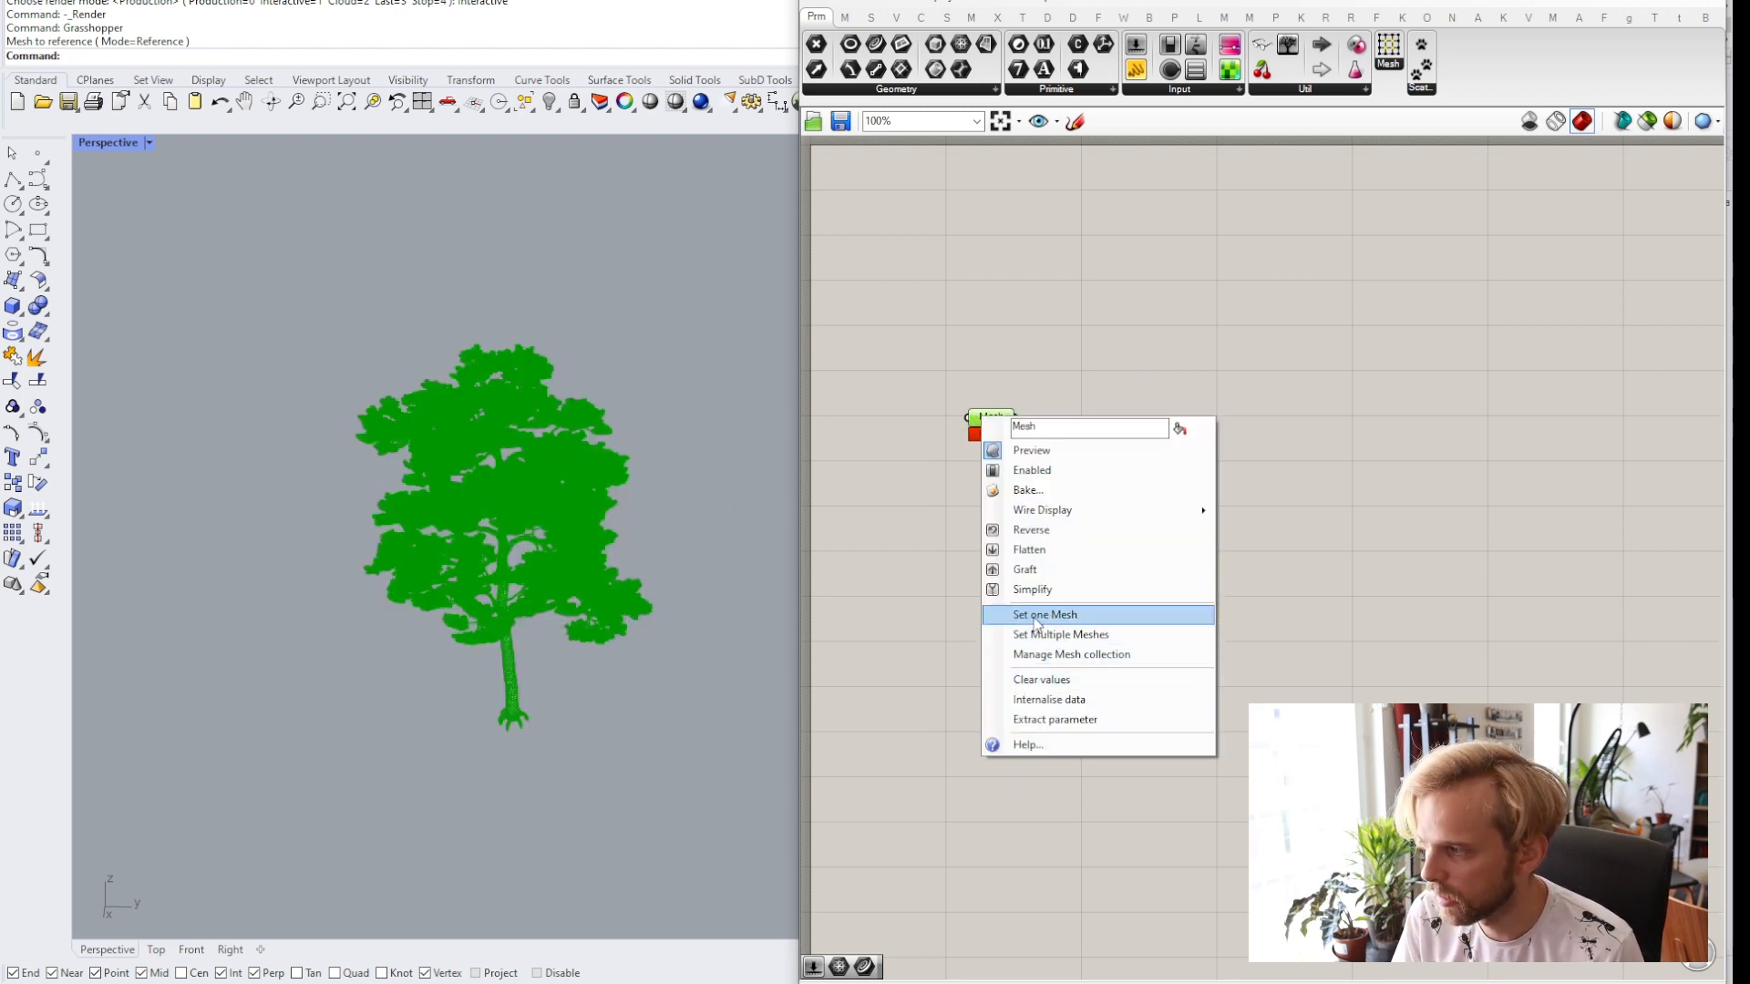
left_click(629, 308)
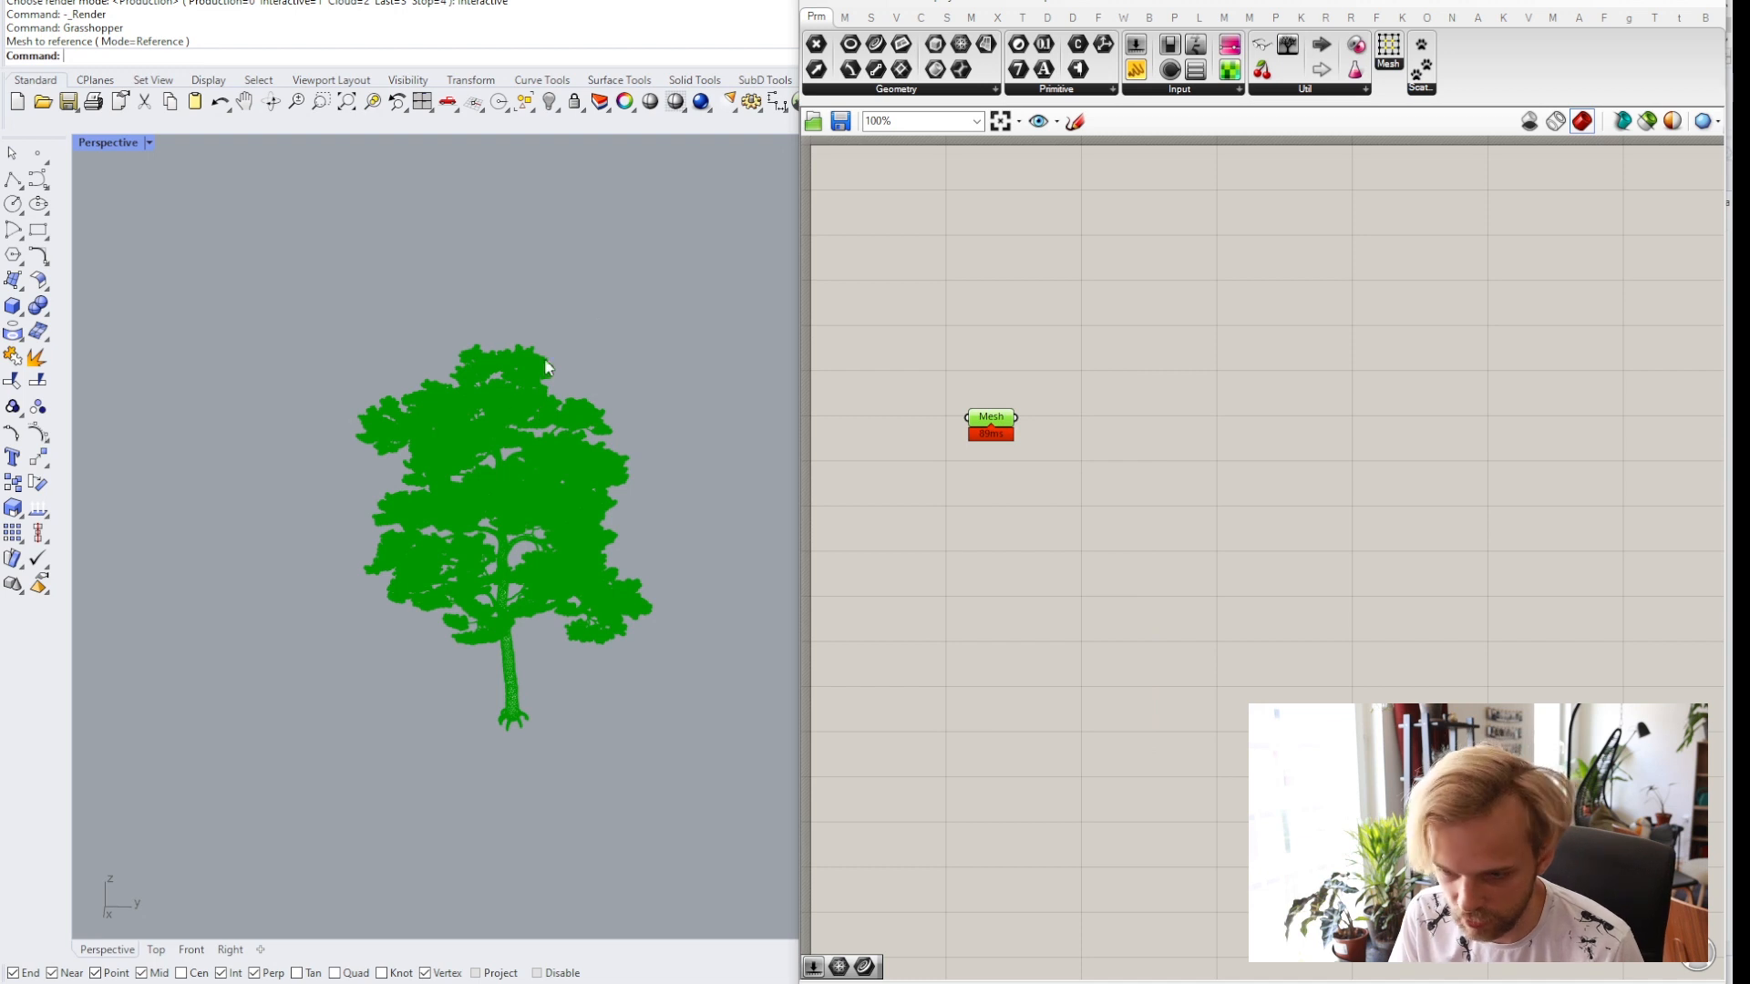
left_click(473, 467)
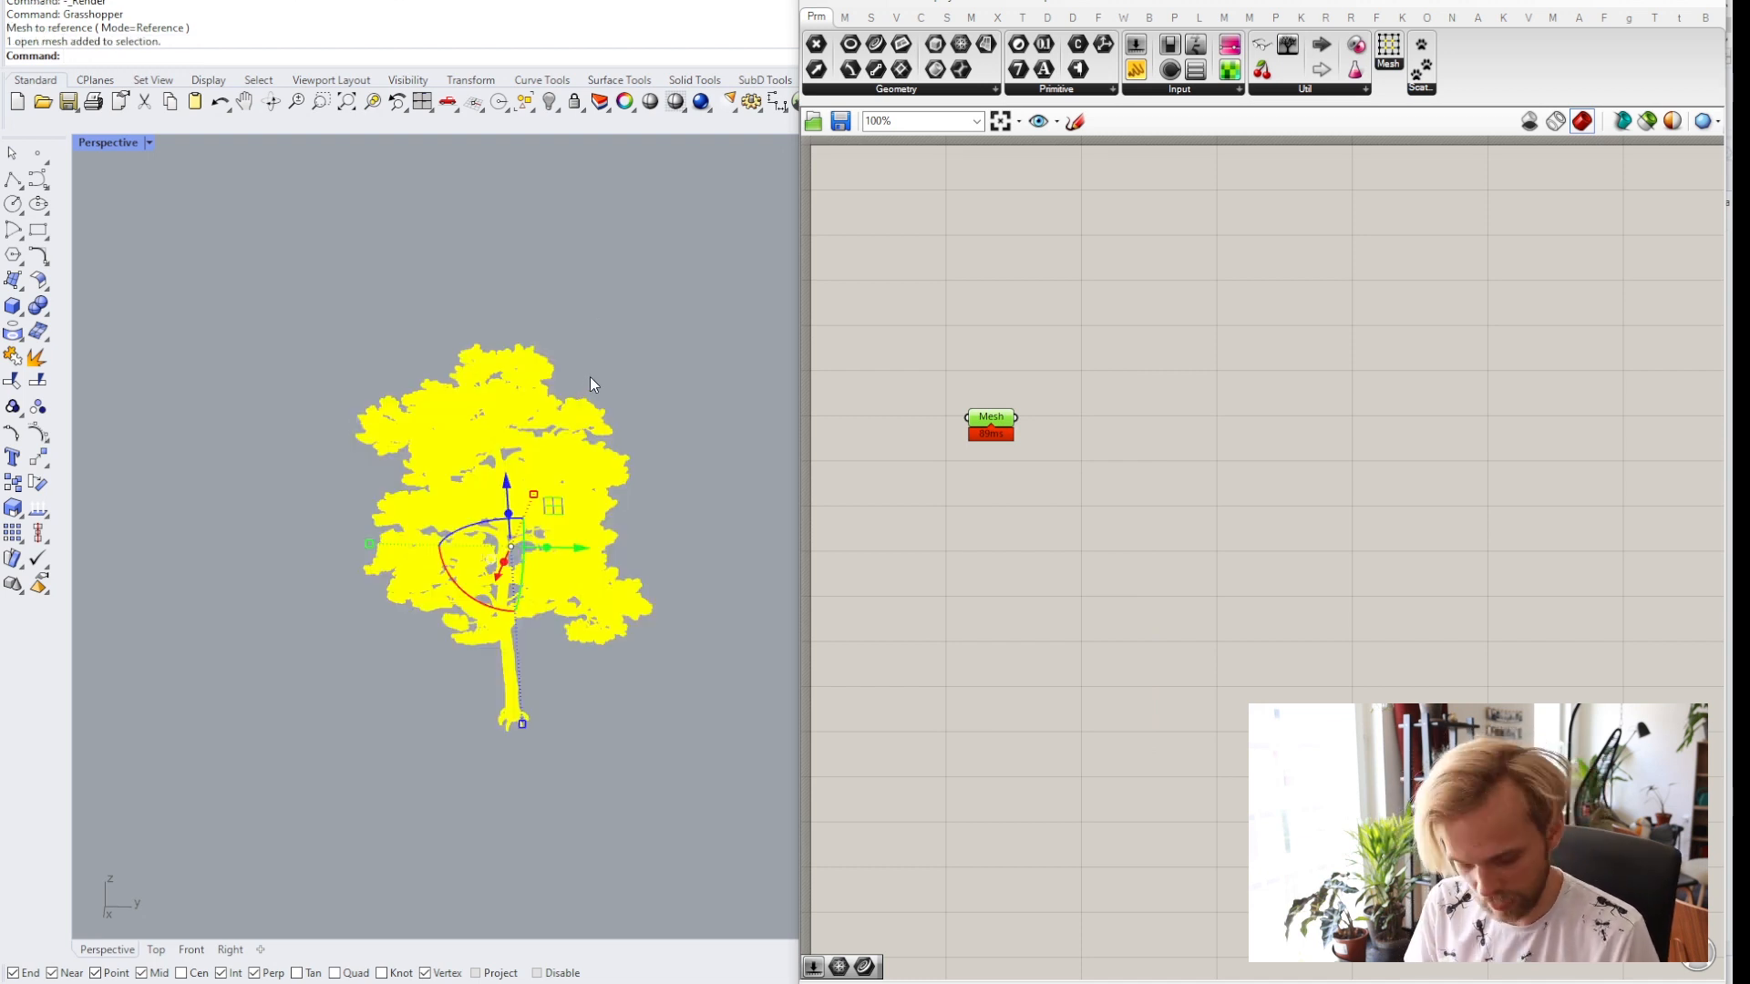
Hide the original tree object in Rhino with the Hide command.
type("Hide")
key("Return")
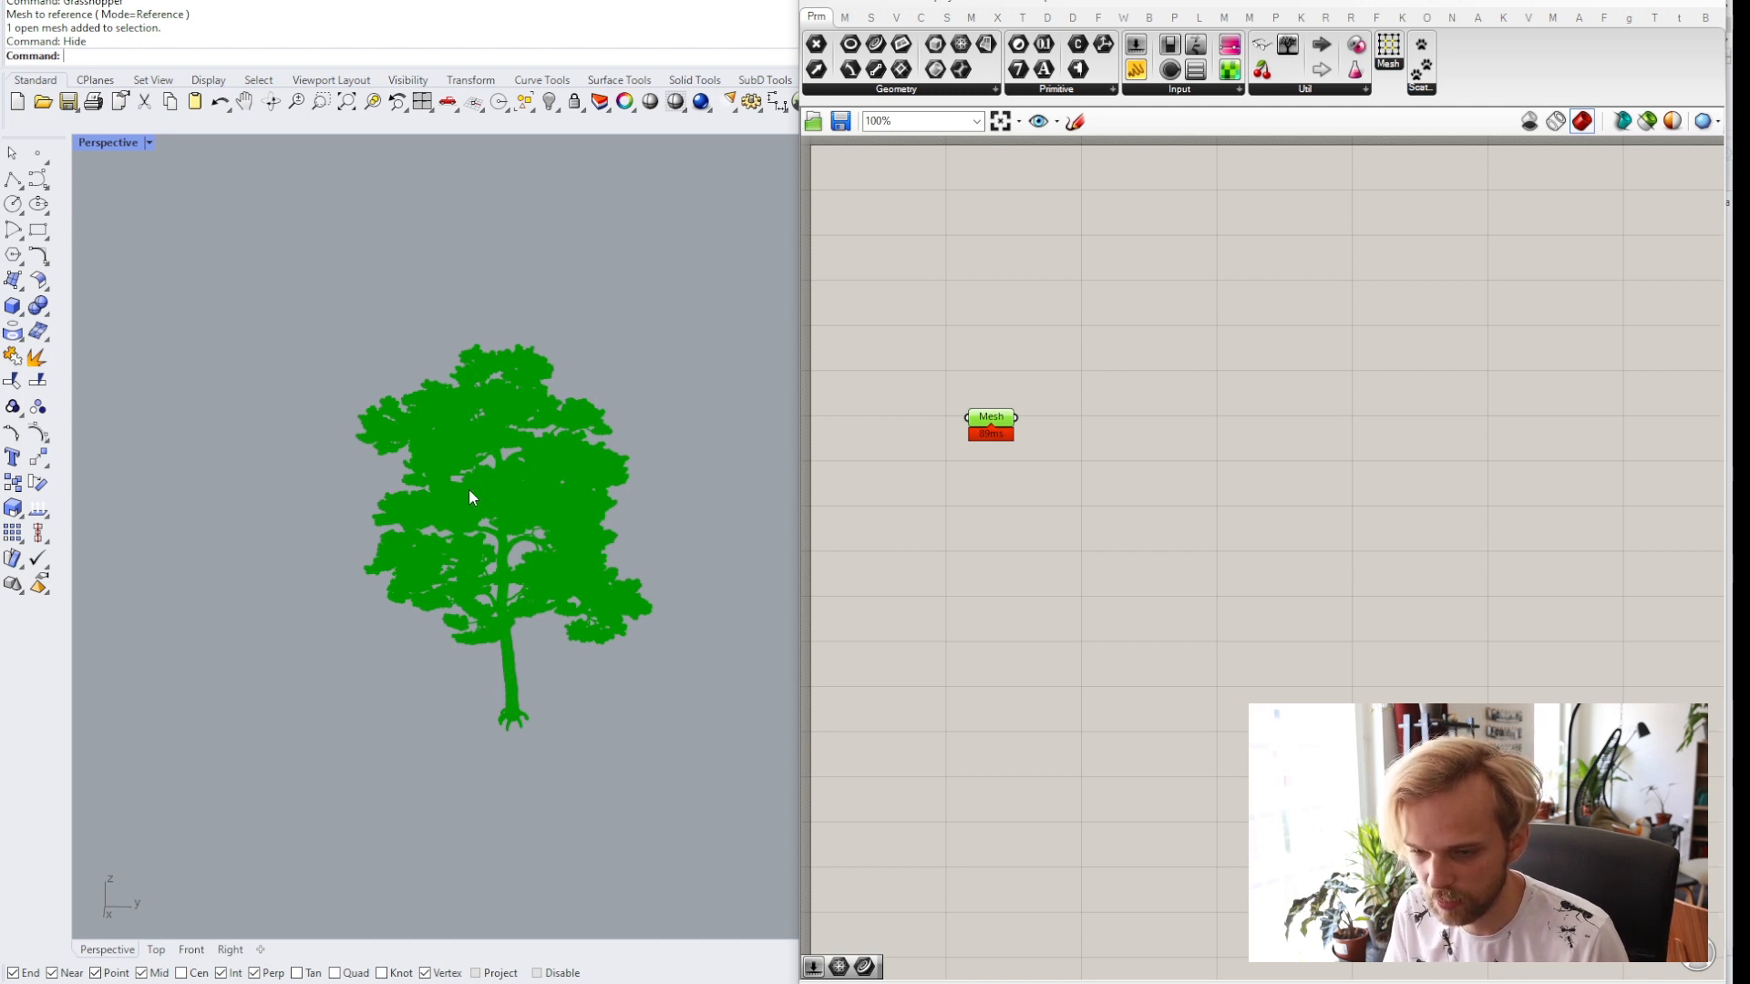
left_click(990, 600)
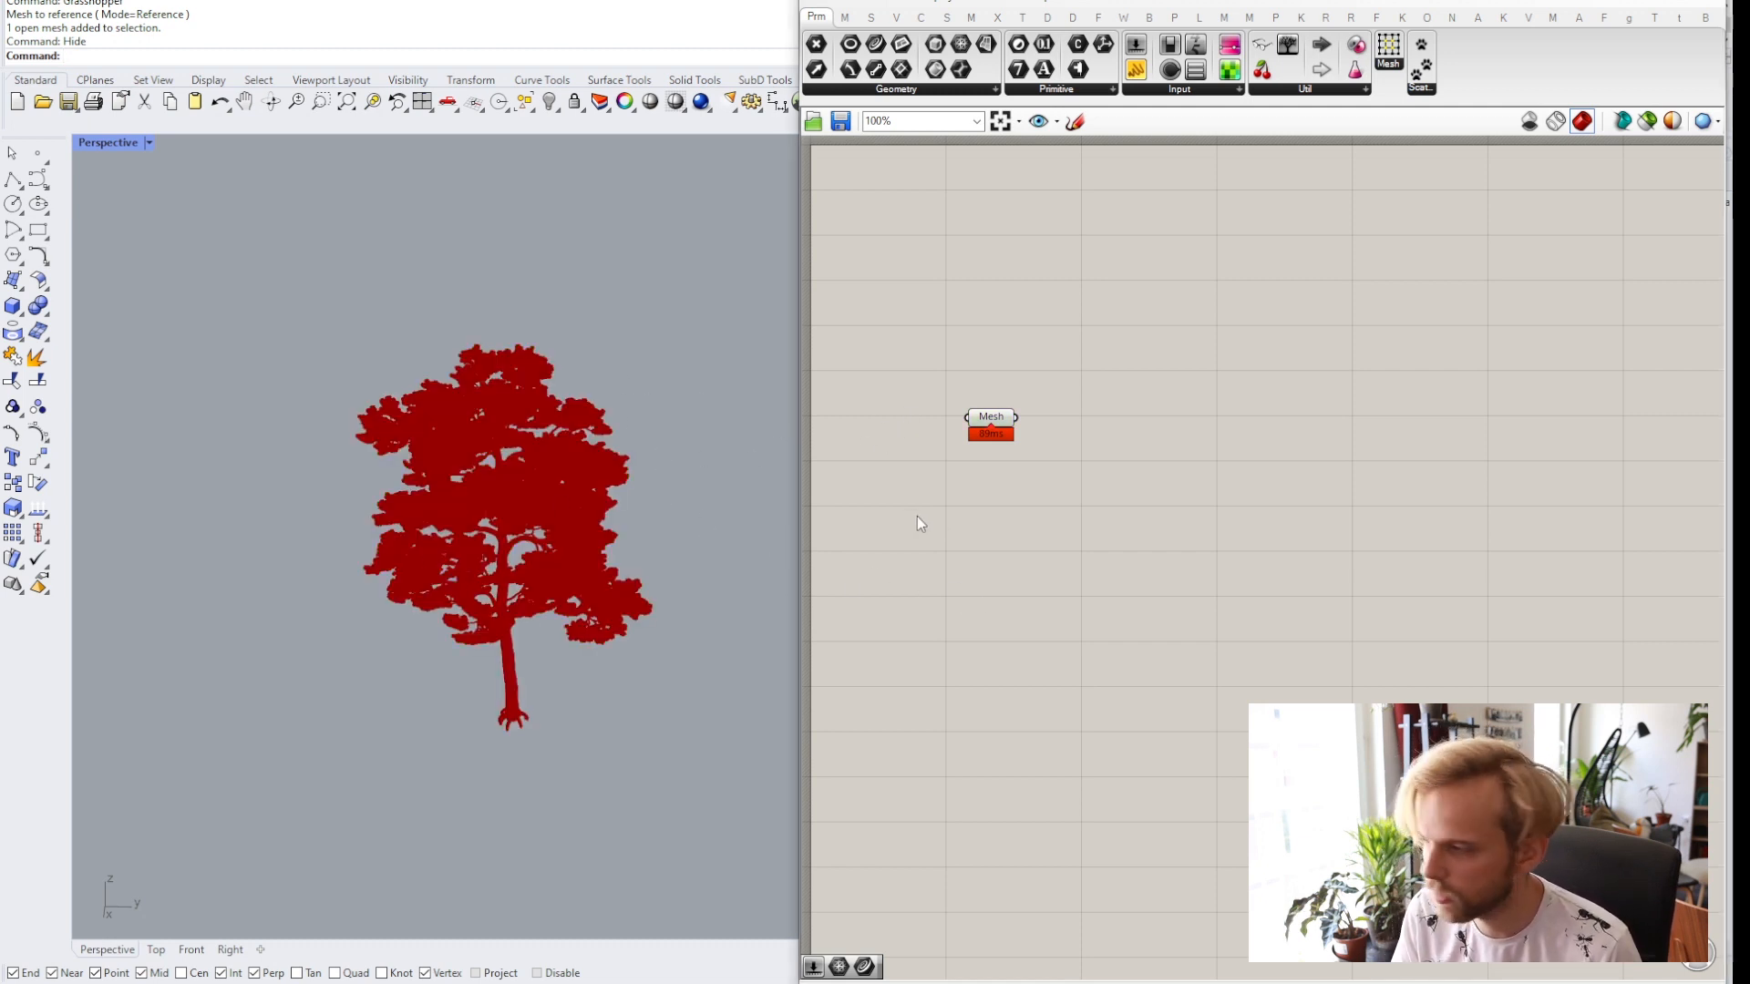
Place a Bifocals widget on the canvas to label components with their names.
scroll(999, 463, "up", 2)
right_click_drag(999, 463, 1084, 565)
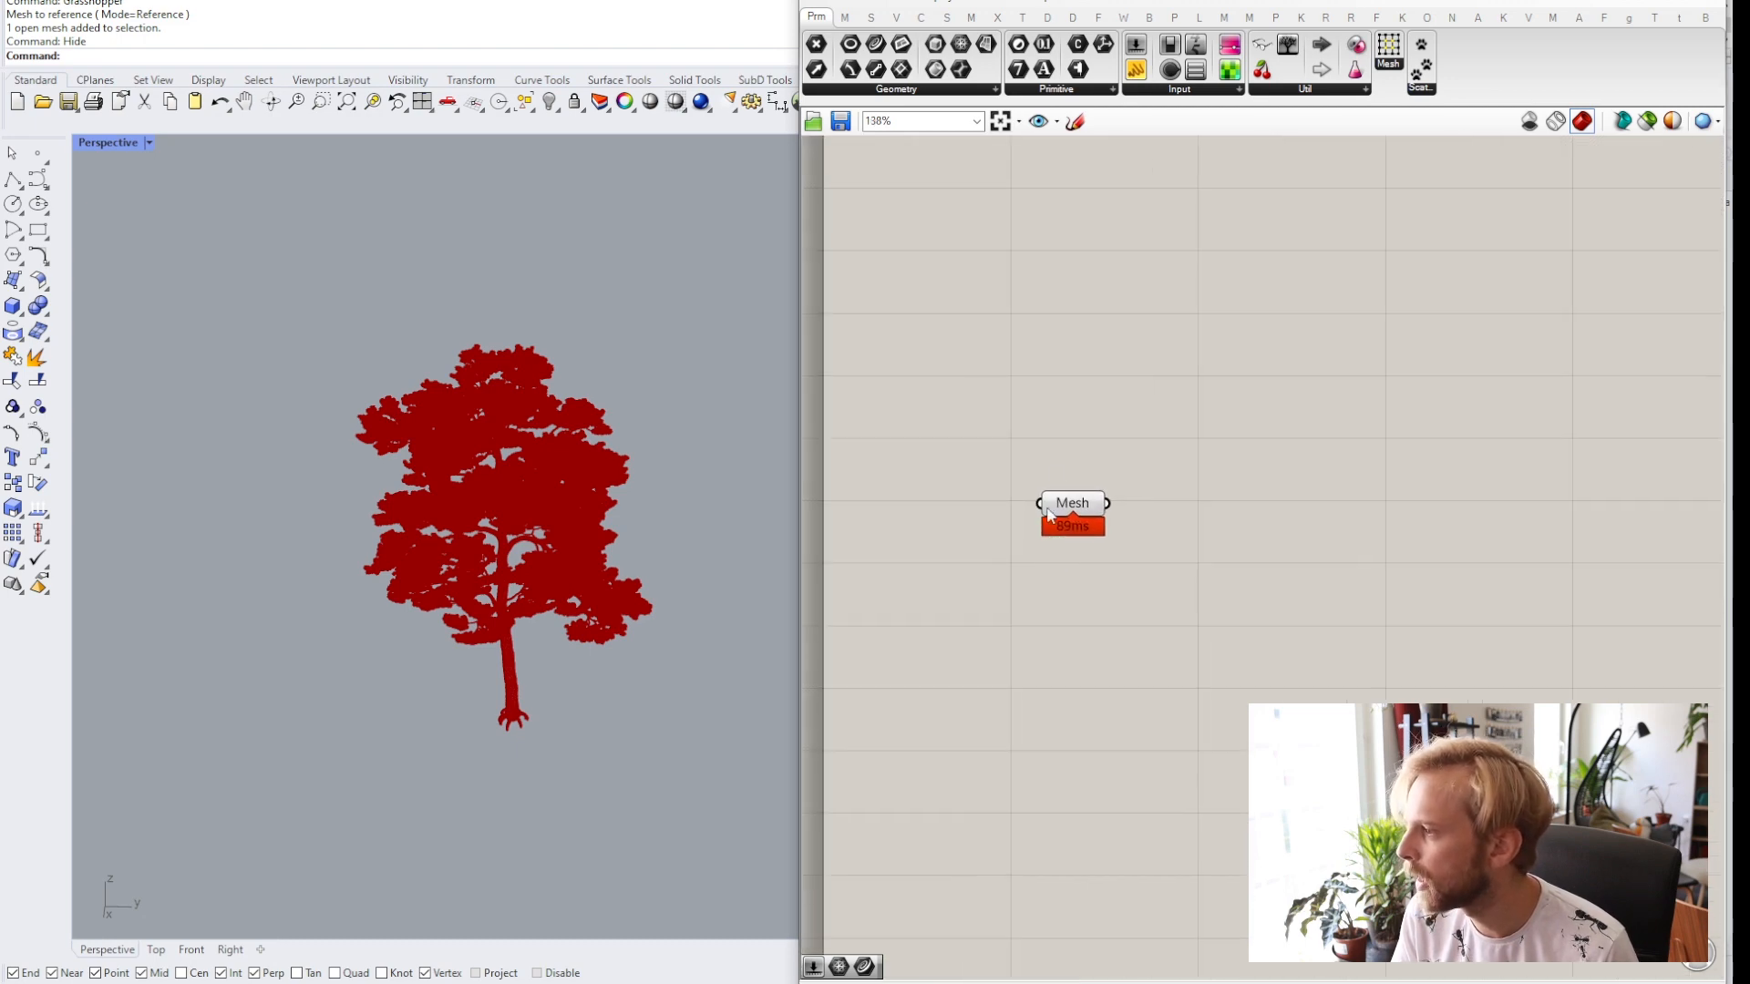
left_click(1261, 52)
left_click(951, 202)
right_click_drag(1056, 222, 1093, 402)
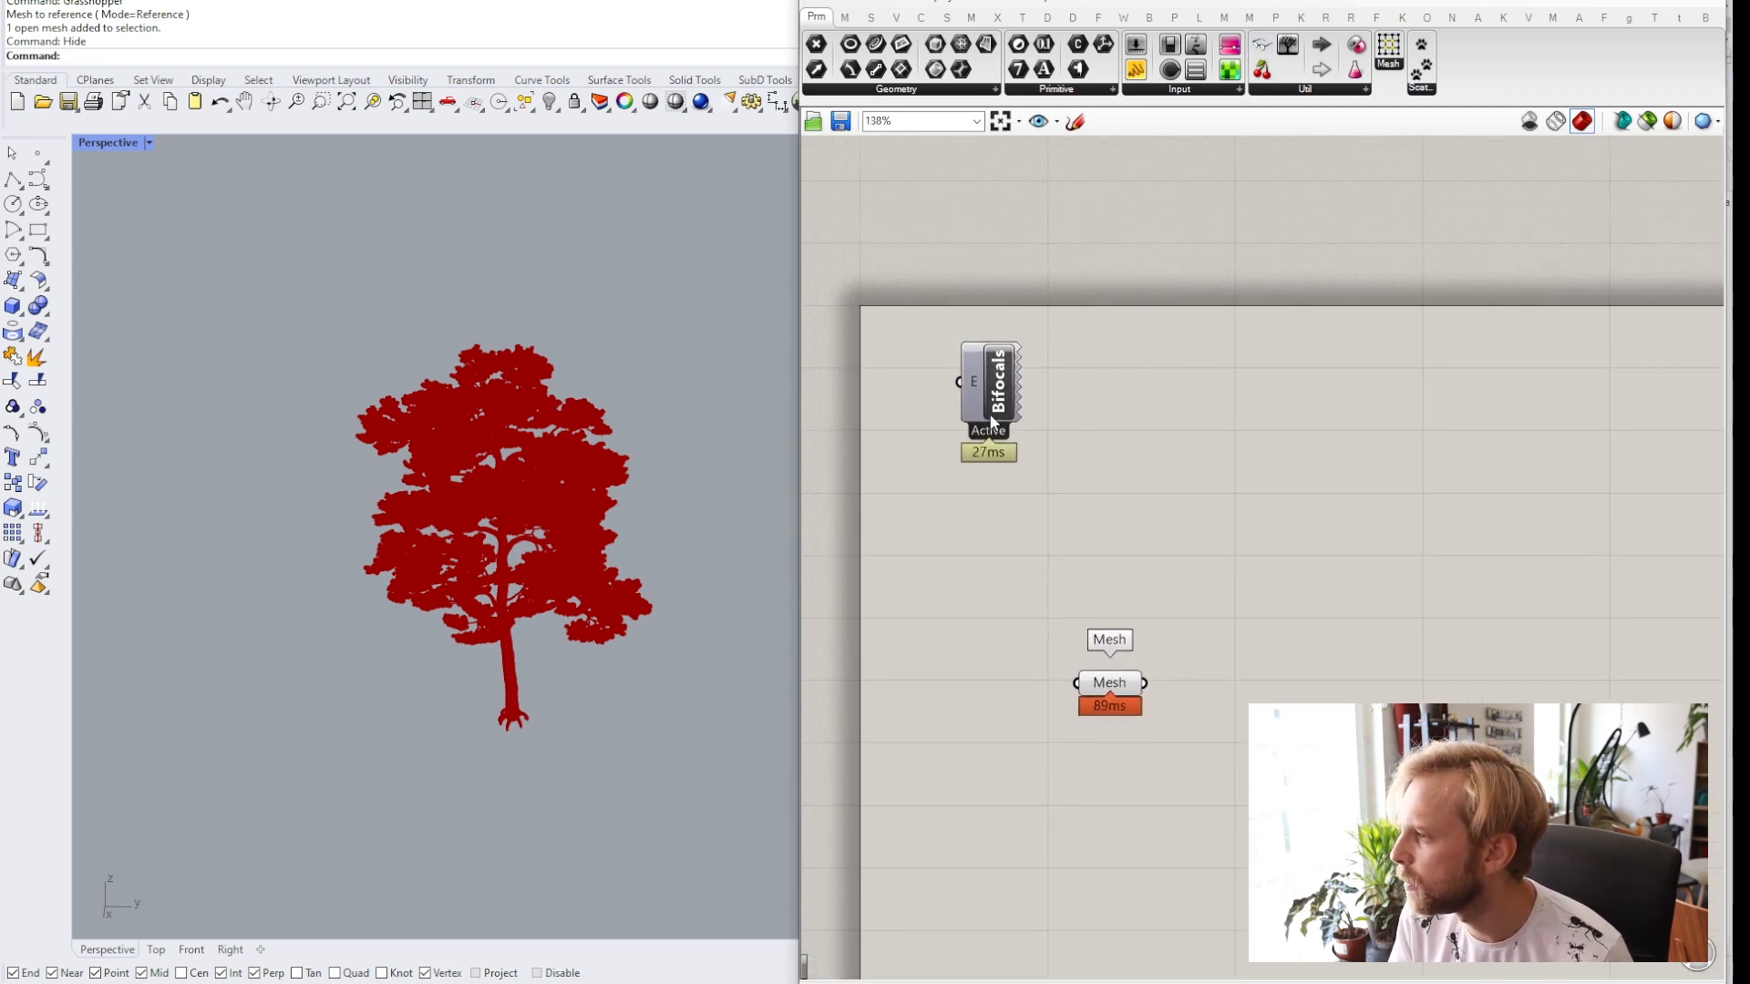
left_click_drag(992, 421, 904, 259)
left_click(899, 346)
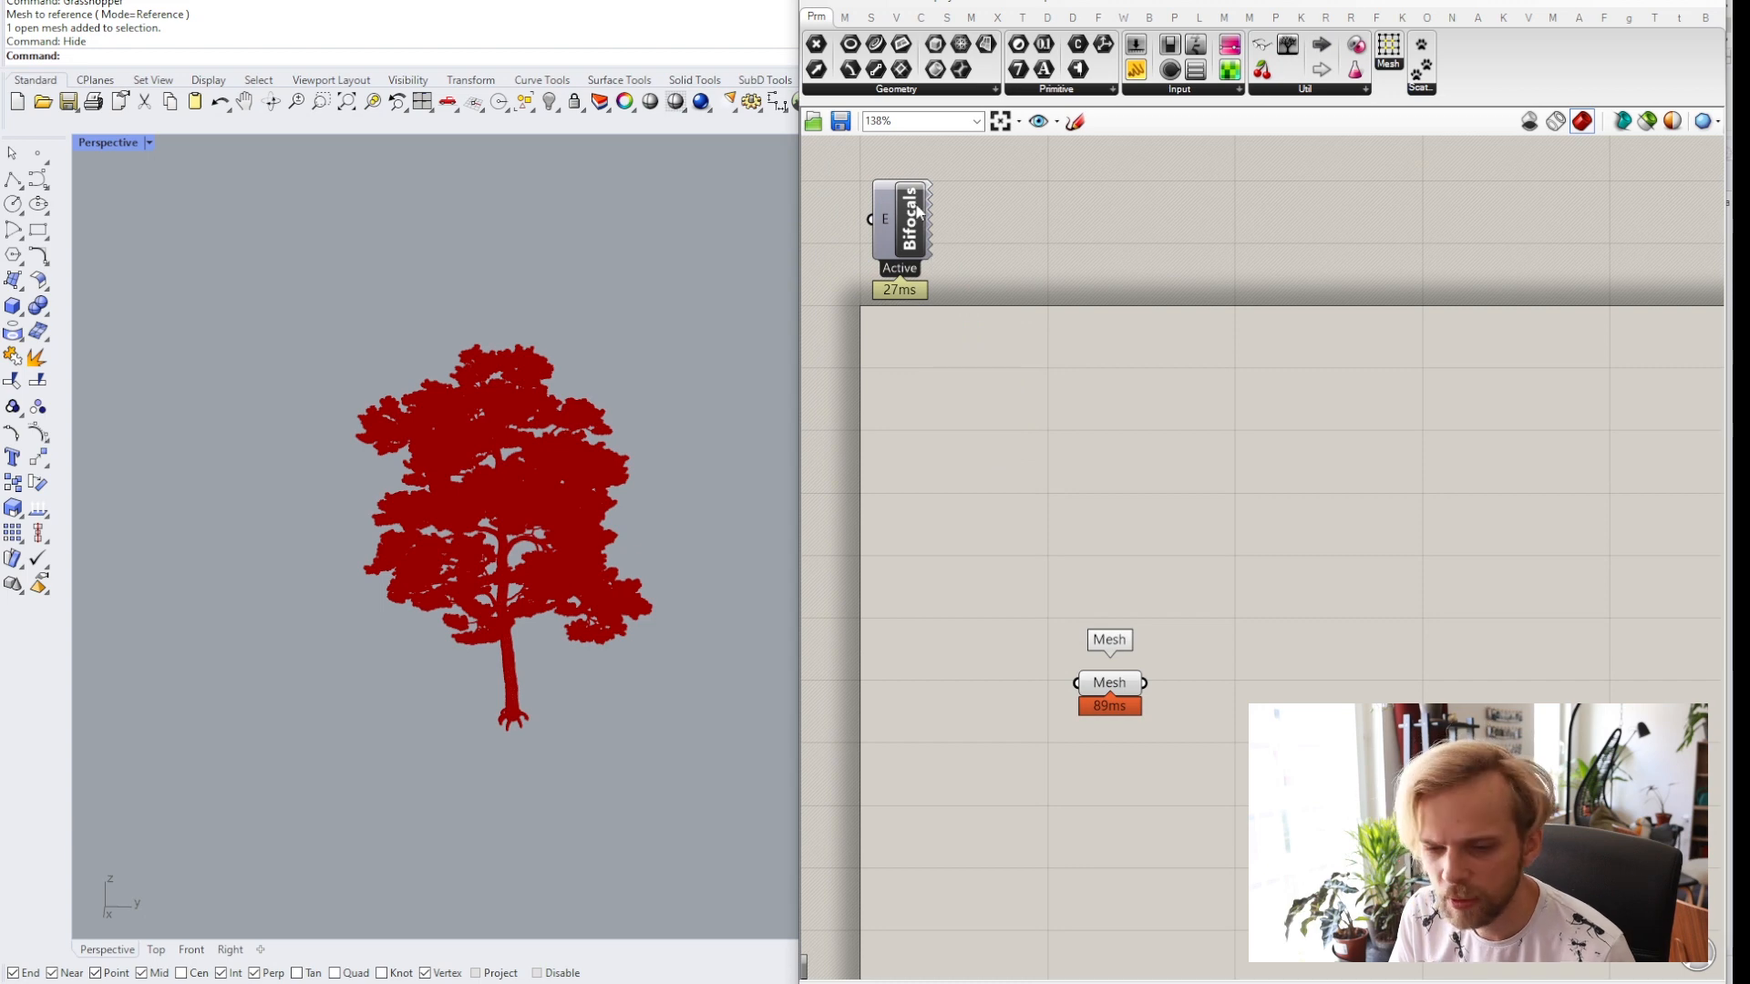
Move the Mesh parameter lower on the canvas.
scroll(1071, 514, "up", 4)
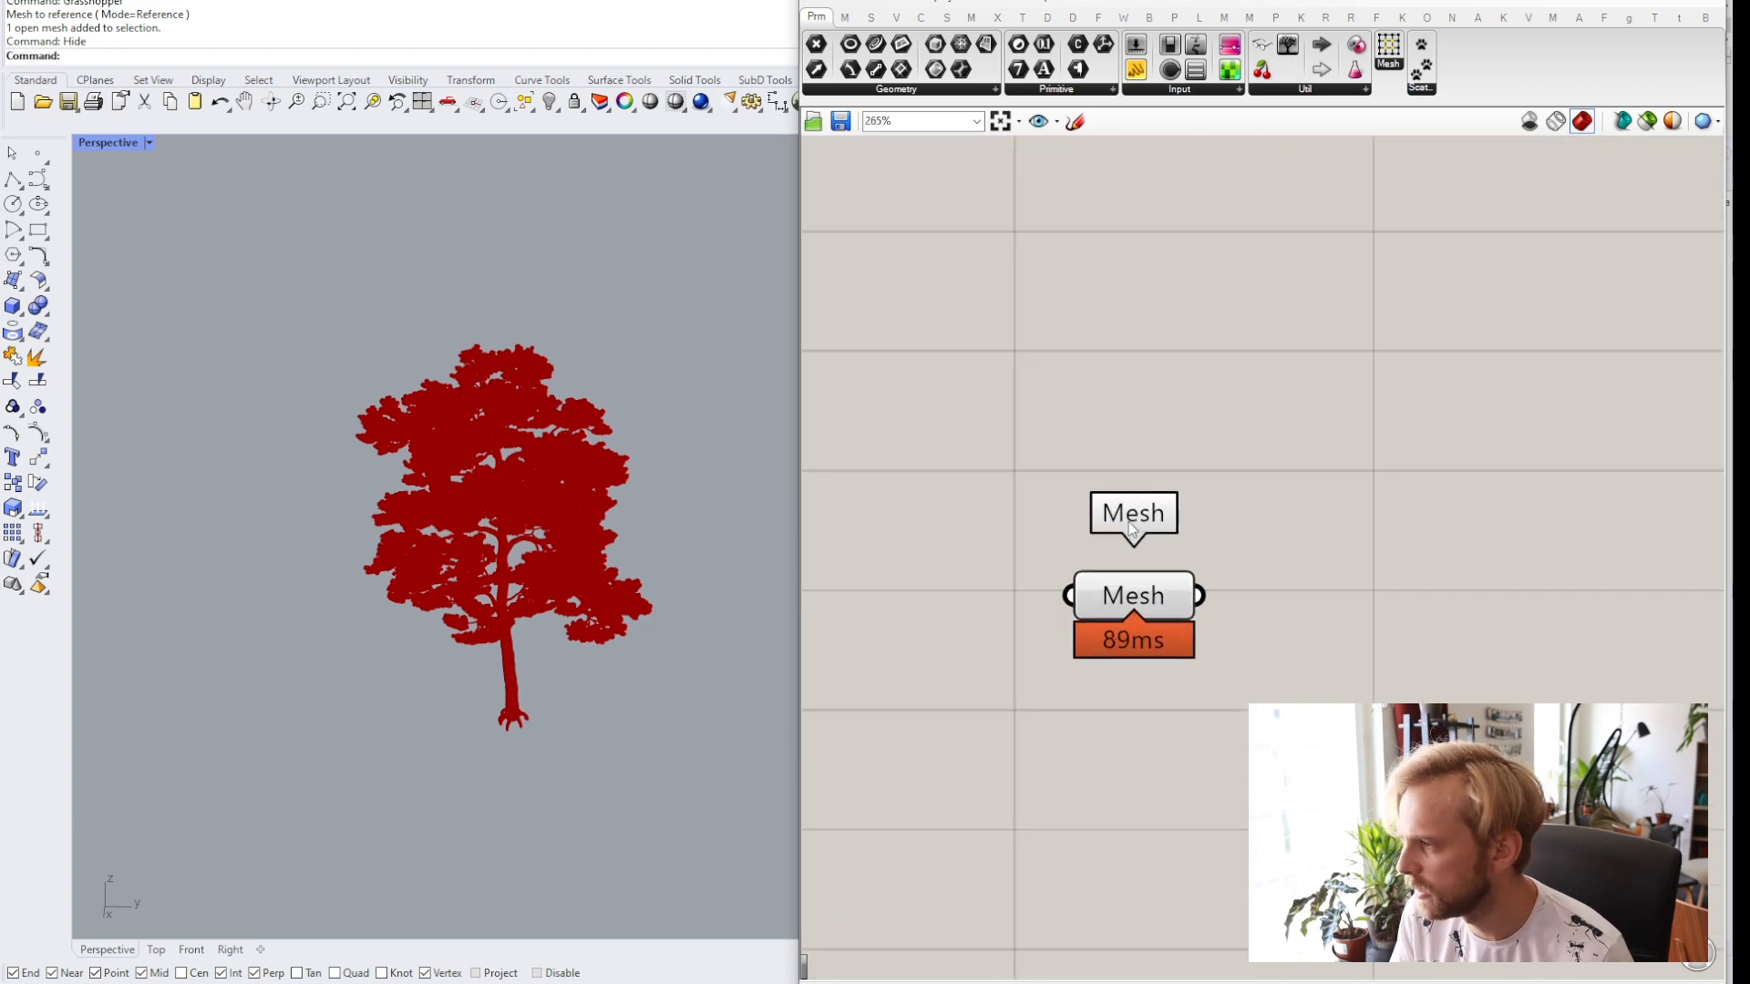
scroll(1175, 526, "down", 3)
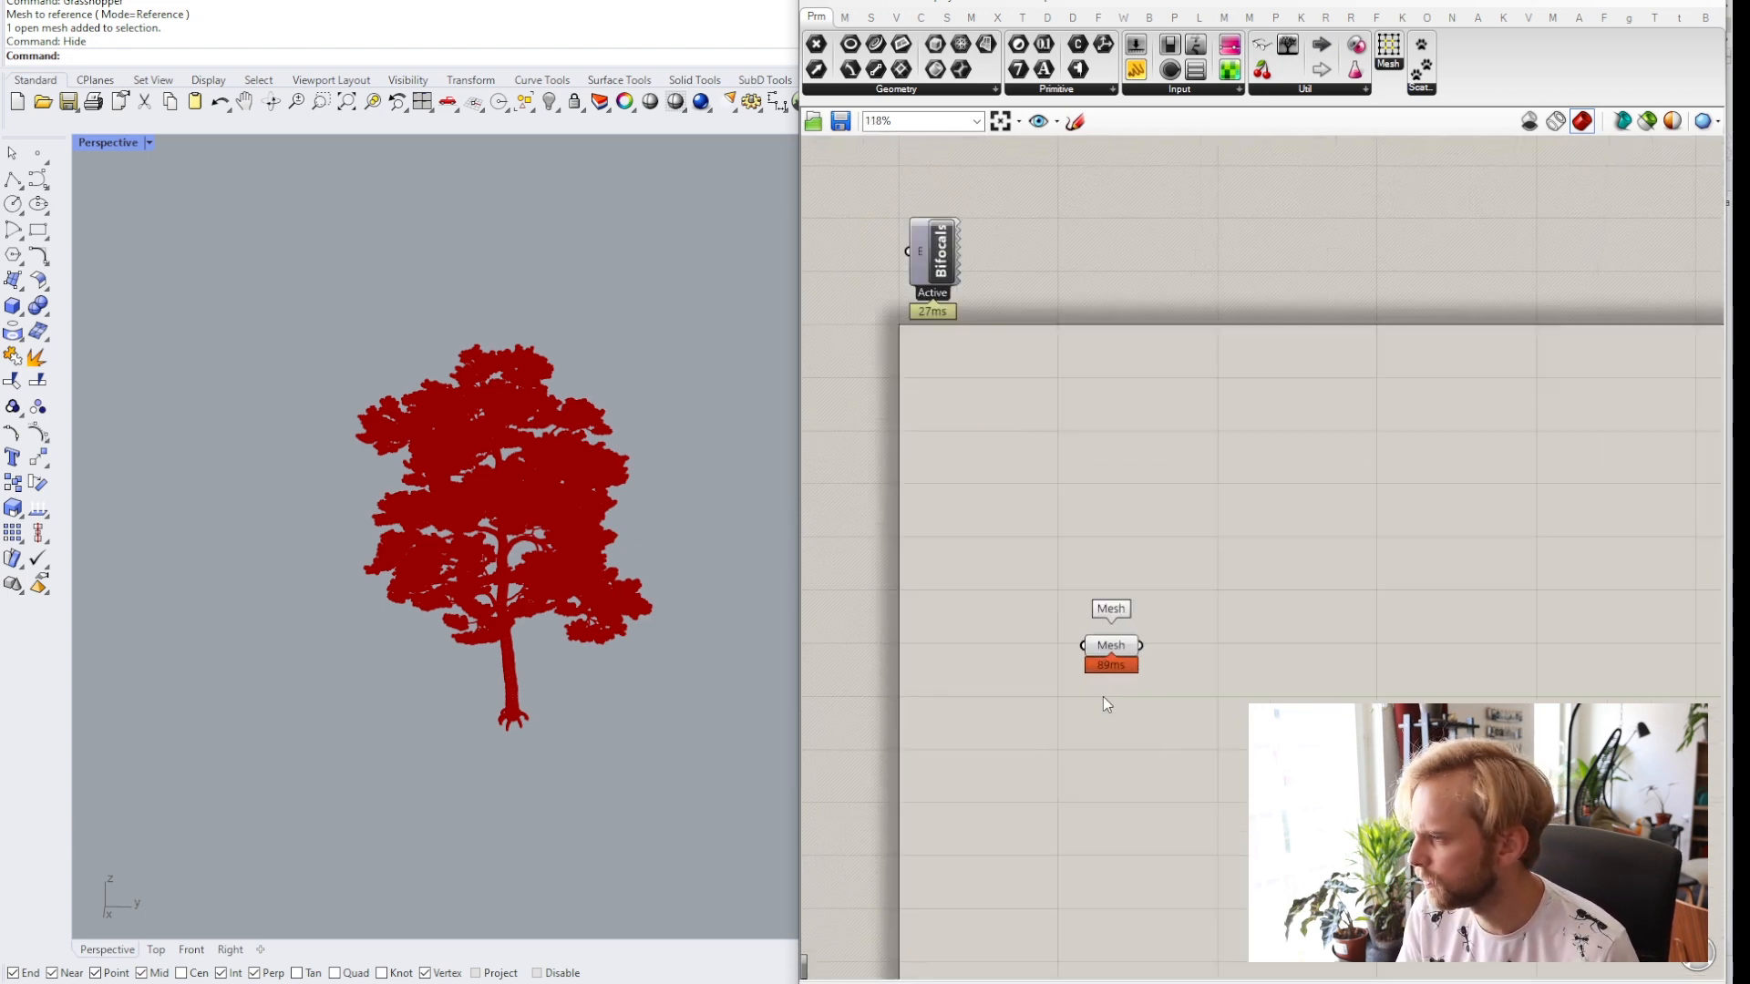
left_click_drag(1119, 644, 1151, 723)
left_click(1137, 660)
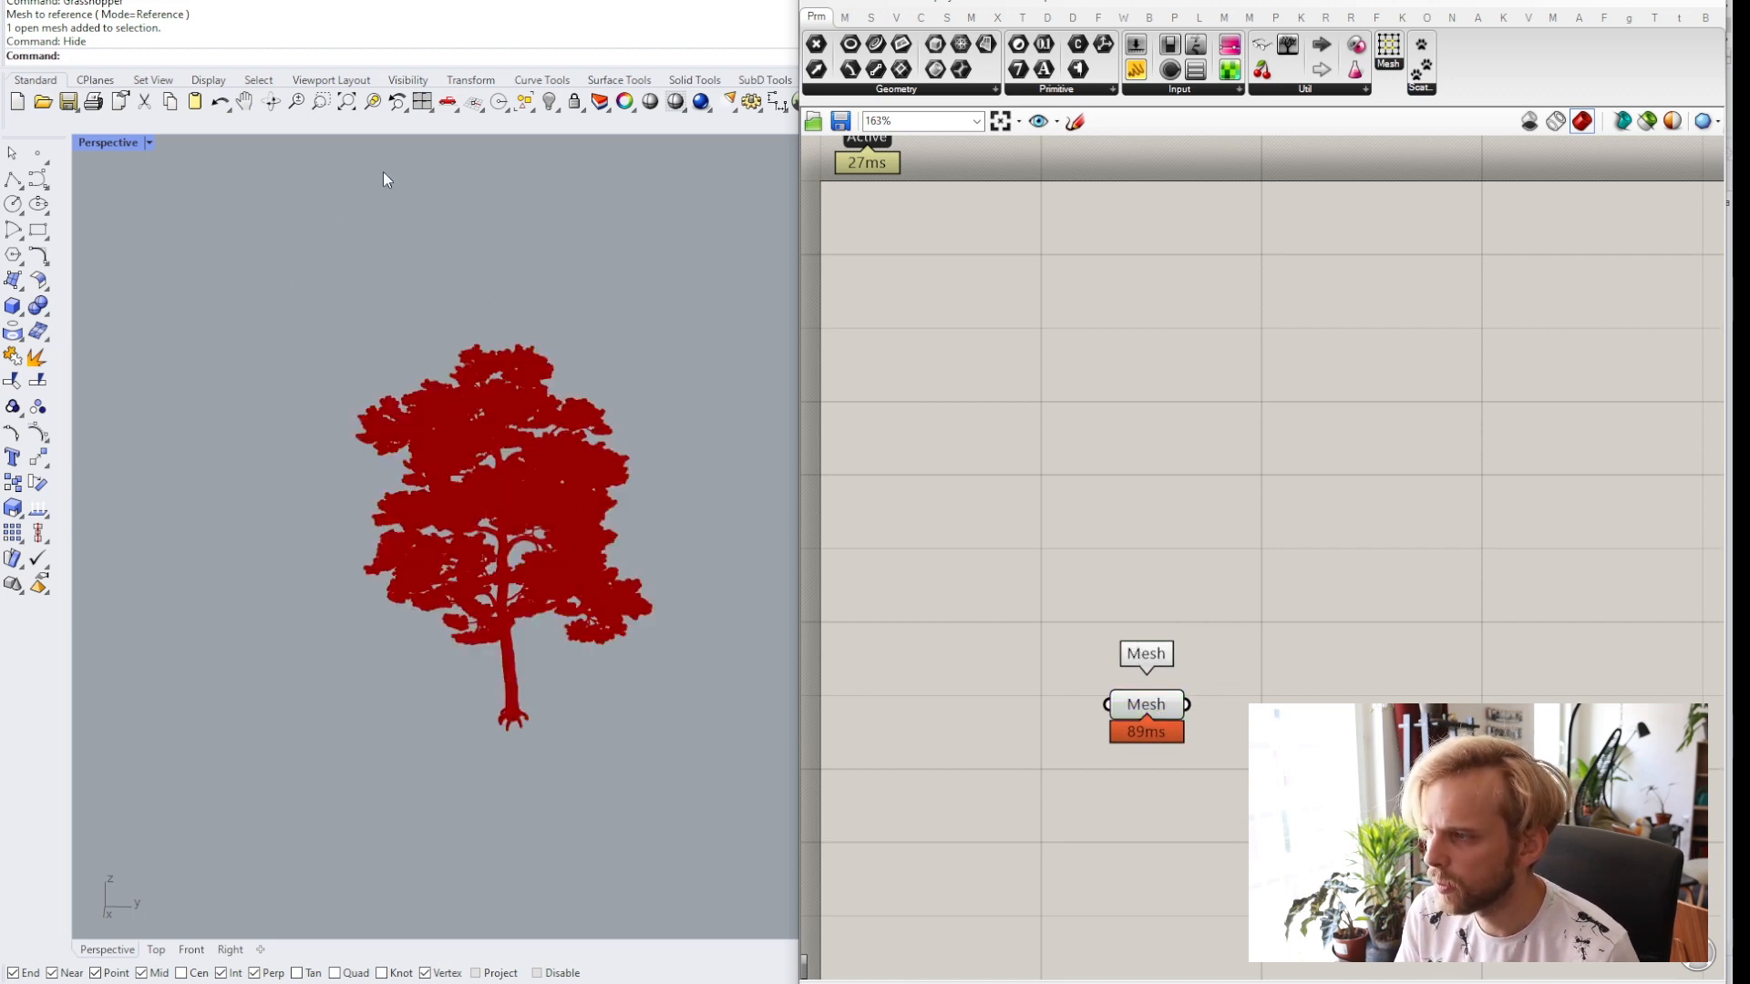
Draw a rectangle around the tree in the Top view.
right_click_drag(566, 329, 583, 510)
left_click(39, 231)
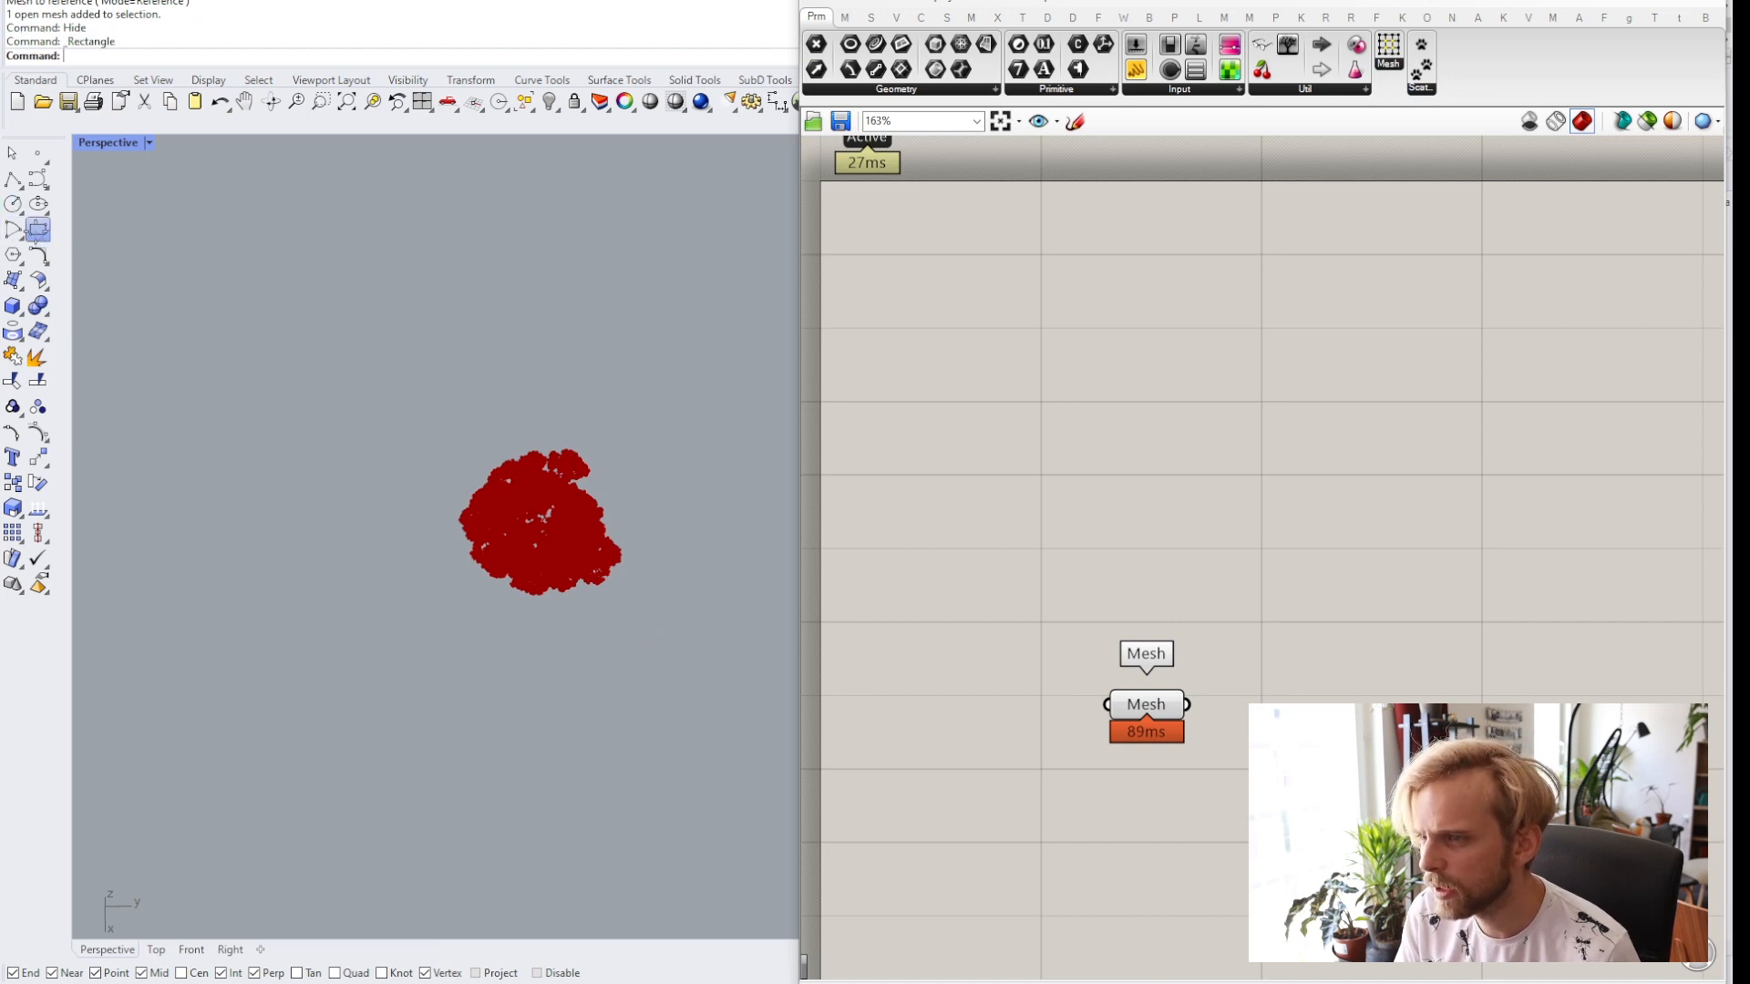
right_click_drag(369, 490, 367, 481)
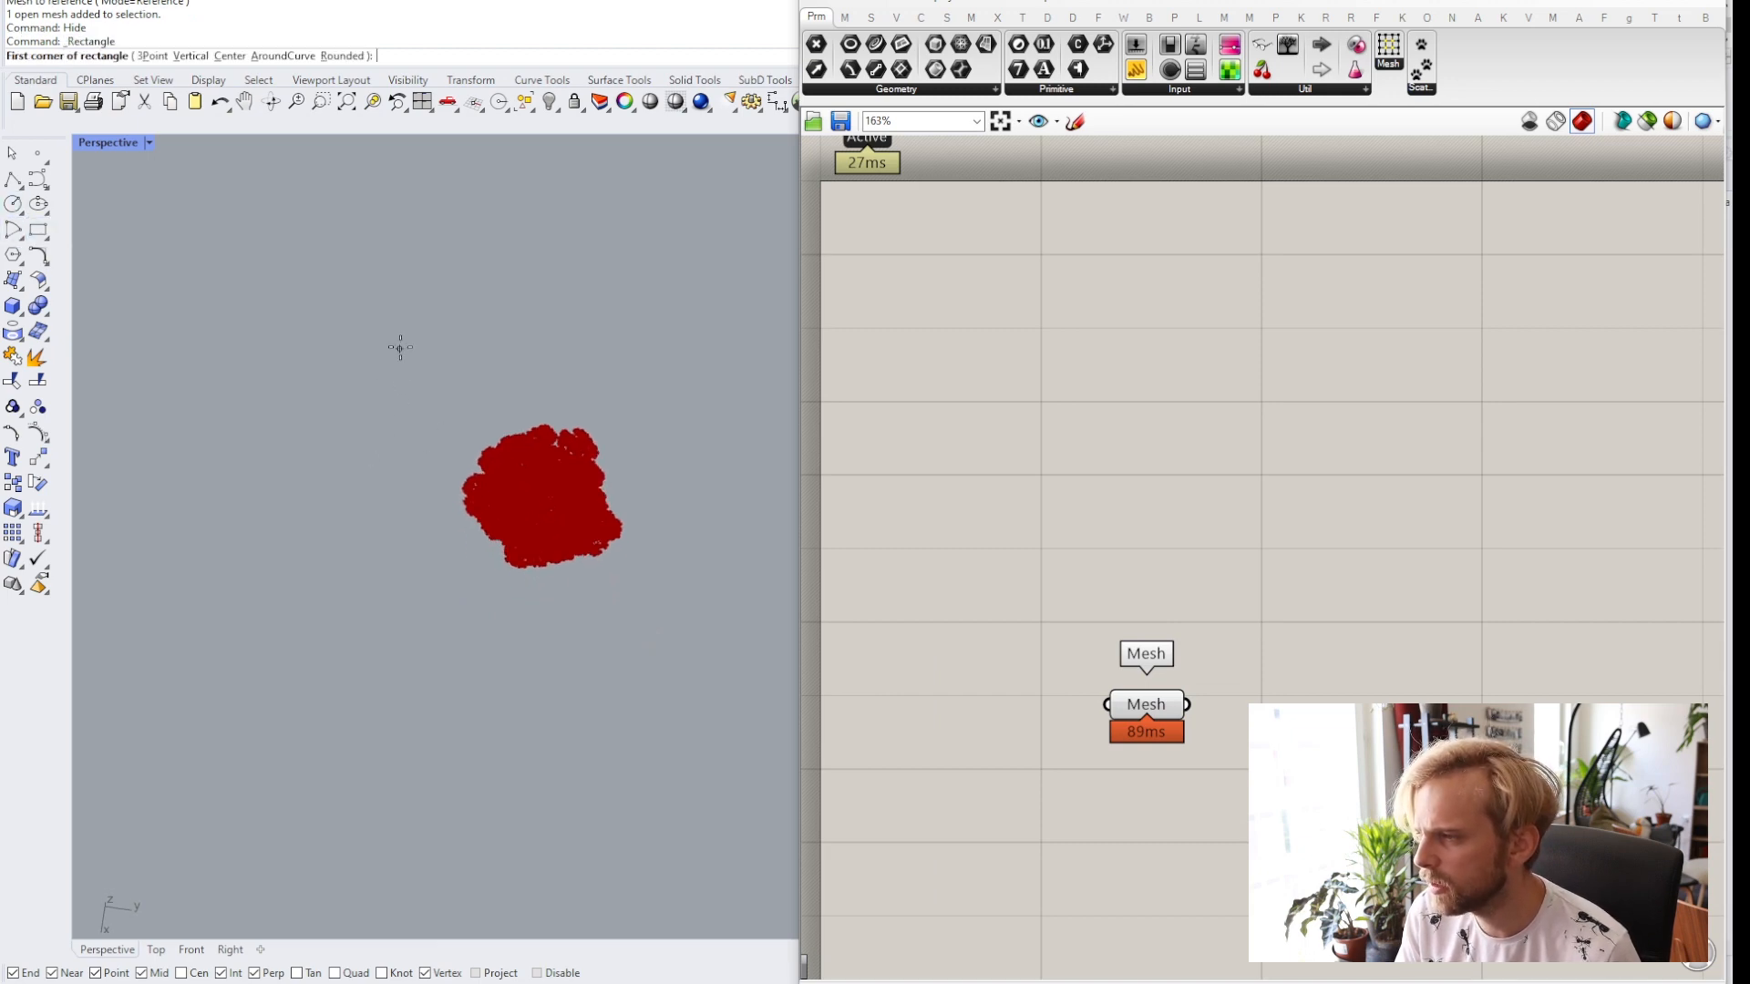
double_click(107, 142)
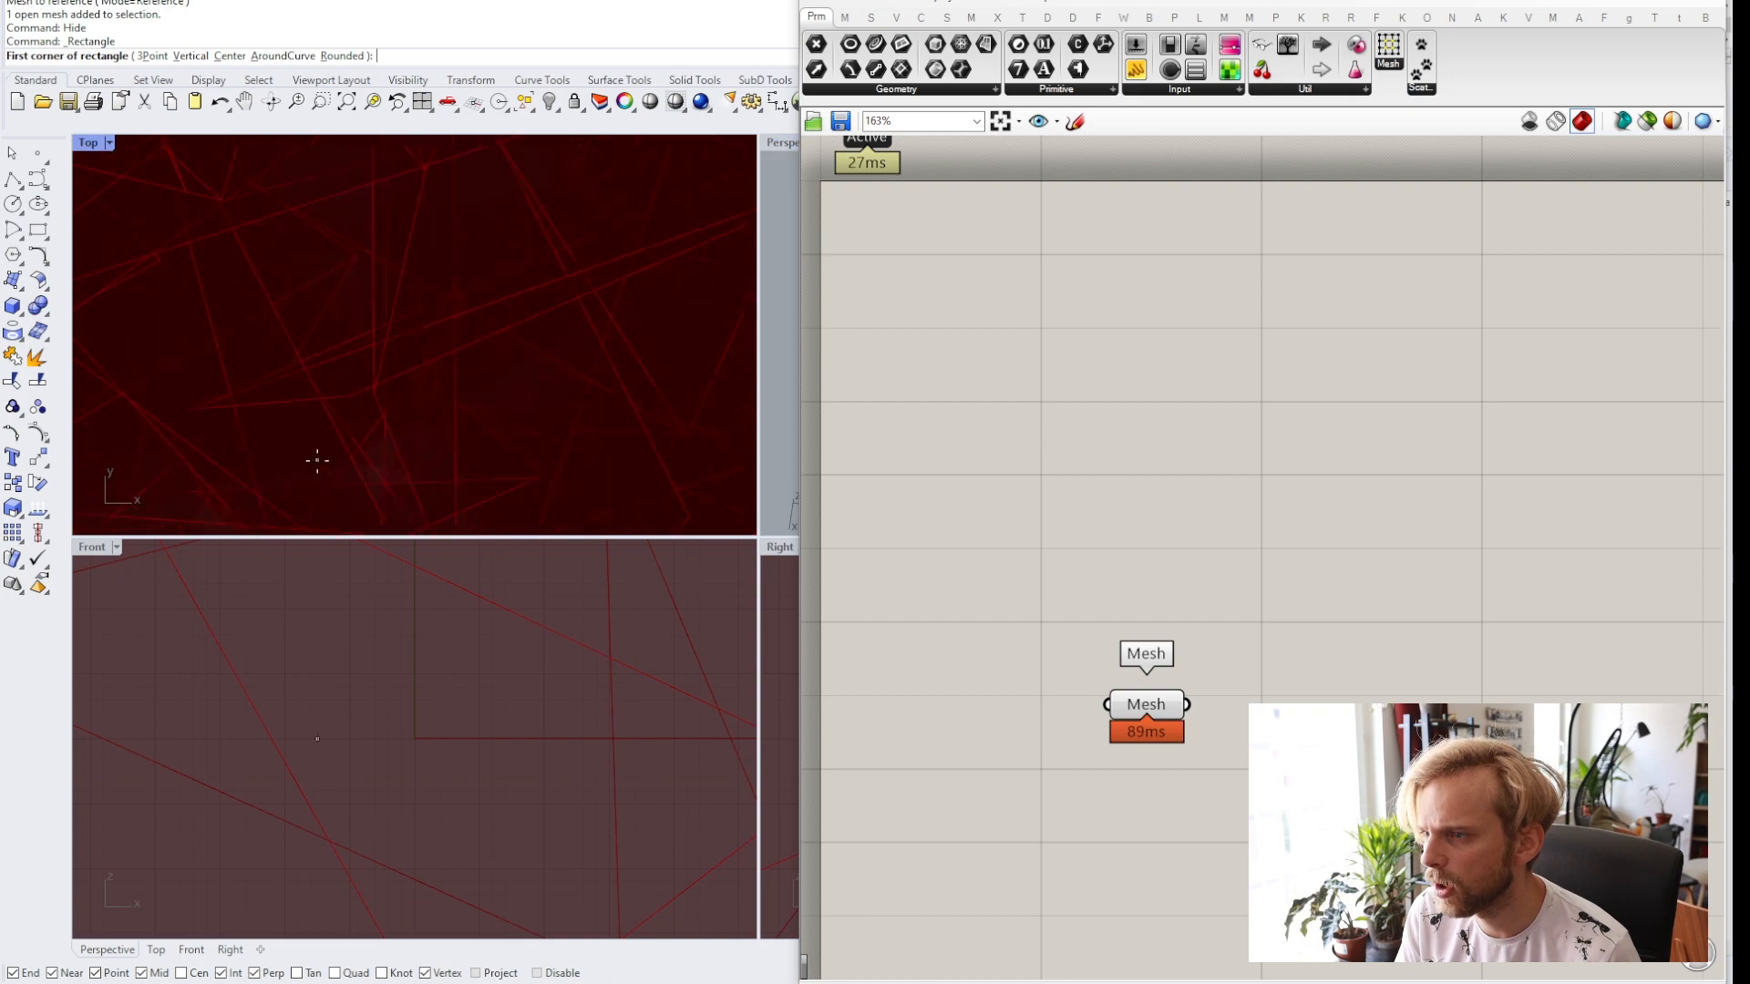
scroll(317, 460, "down", 8)
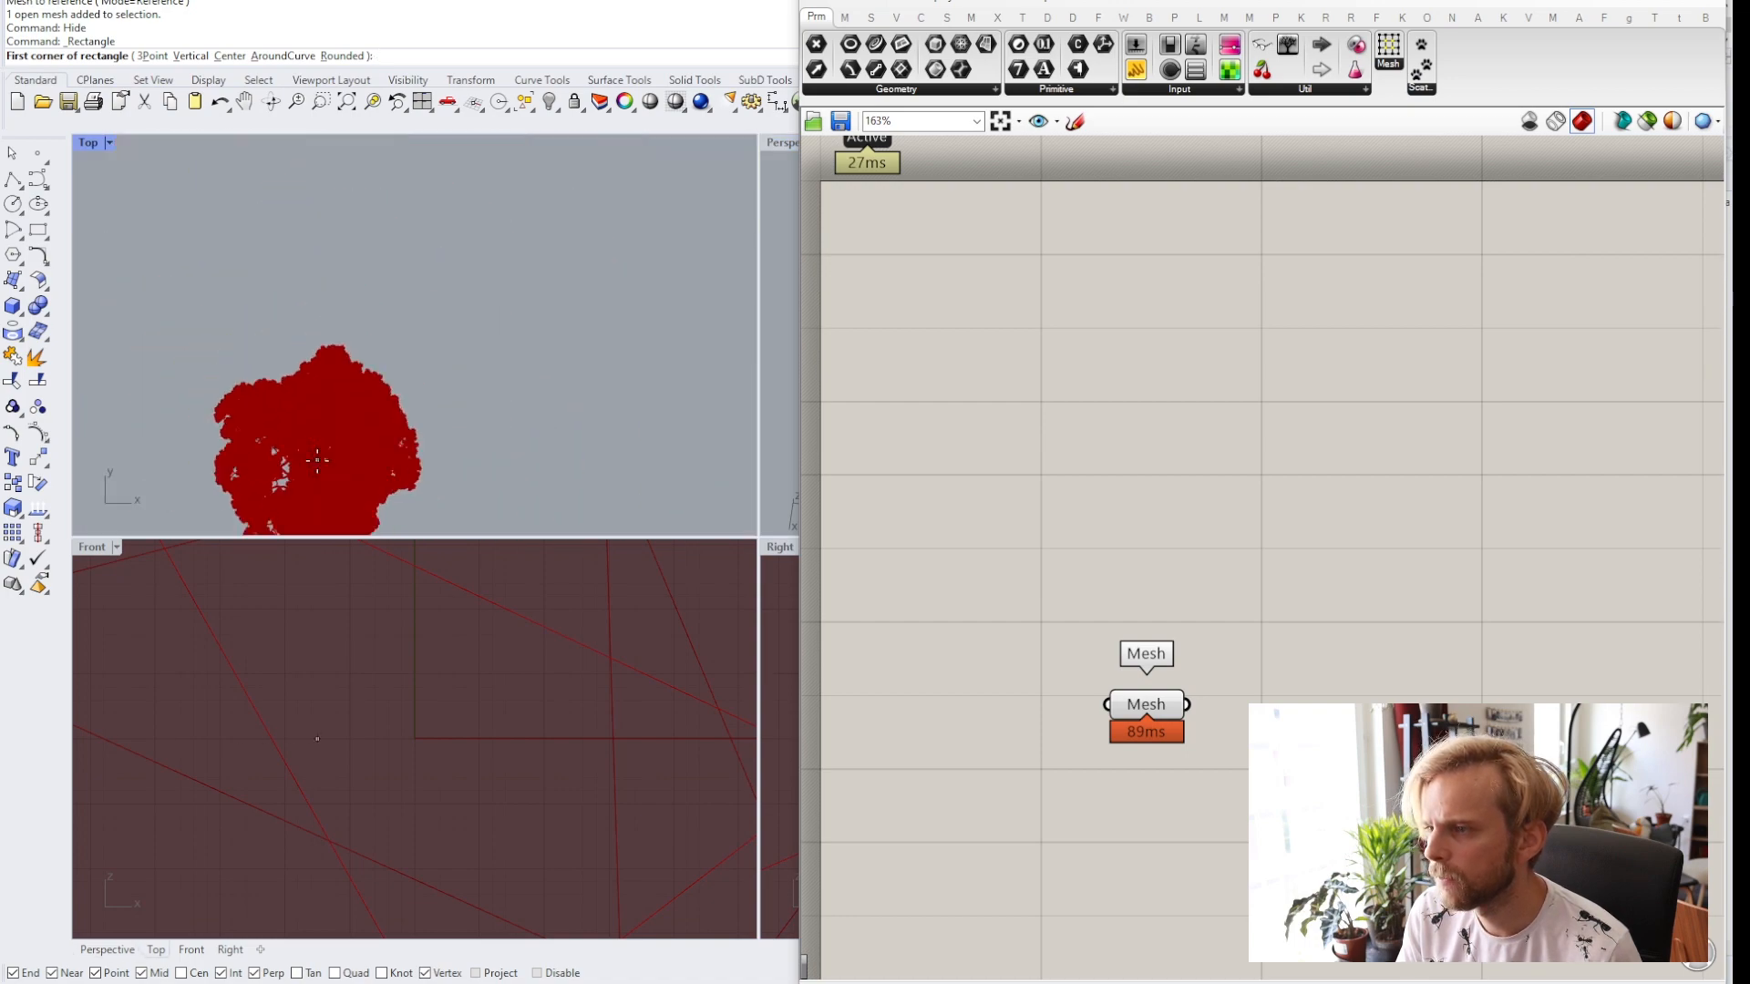
left_click(234, 306)
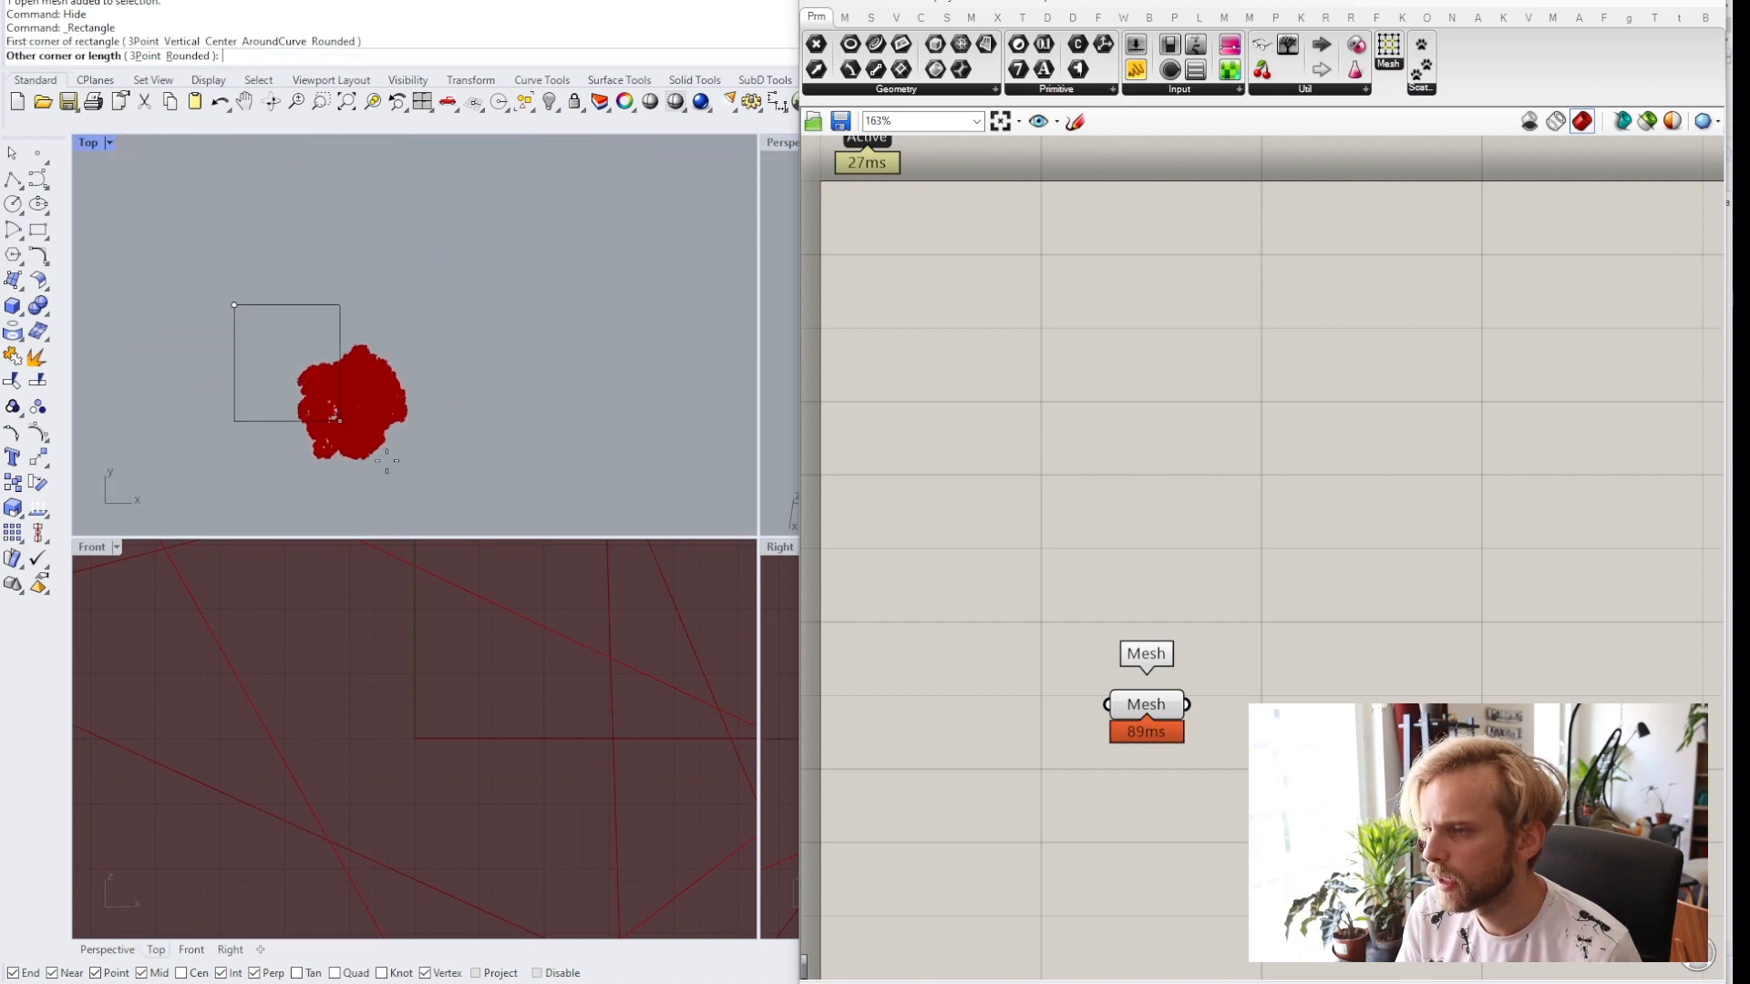
left_click(470, 510)
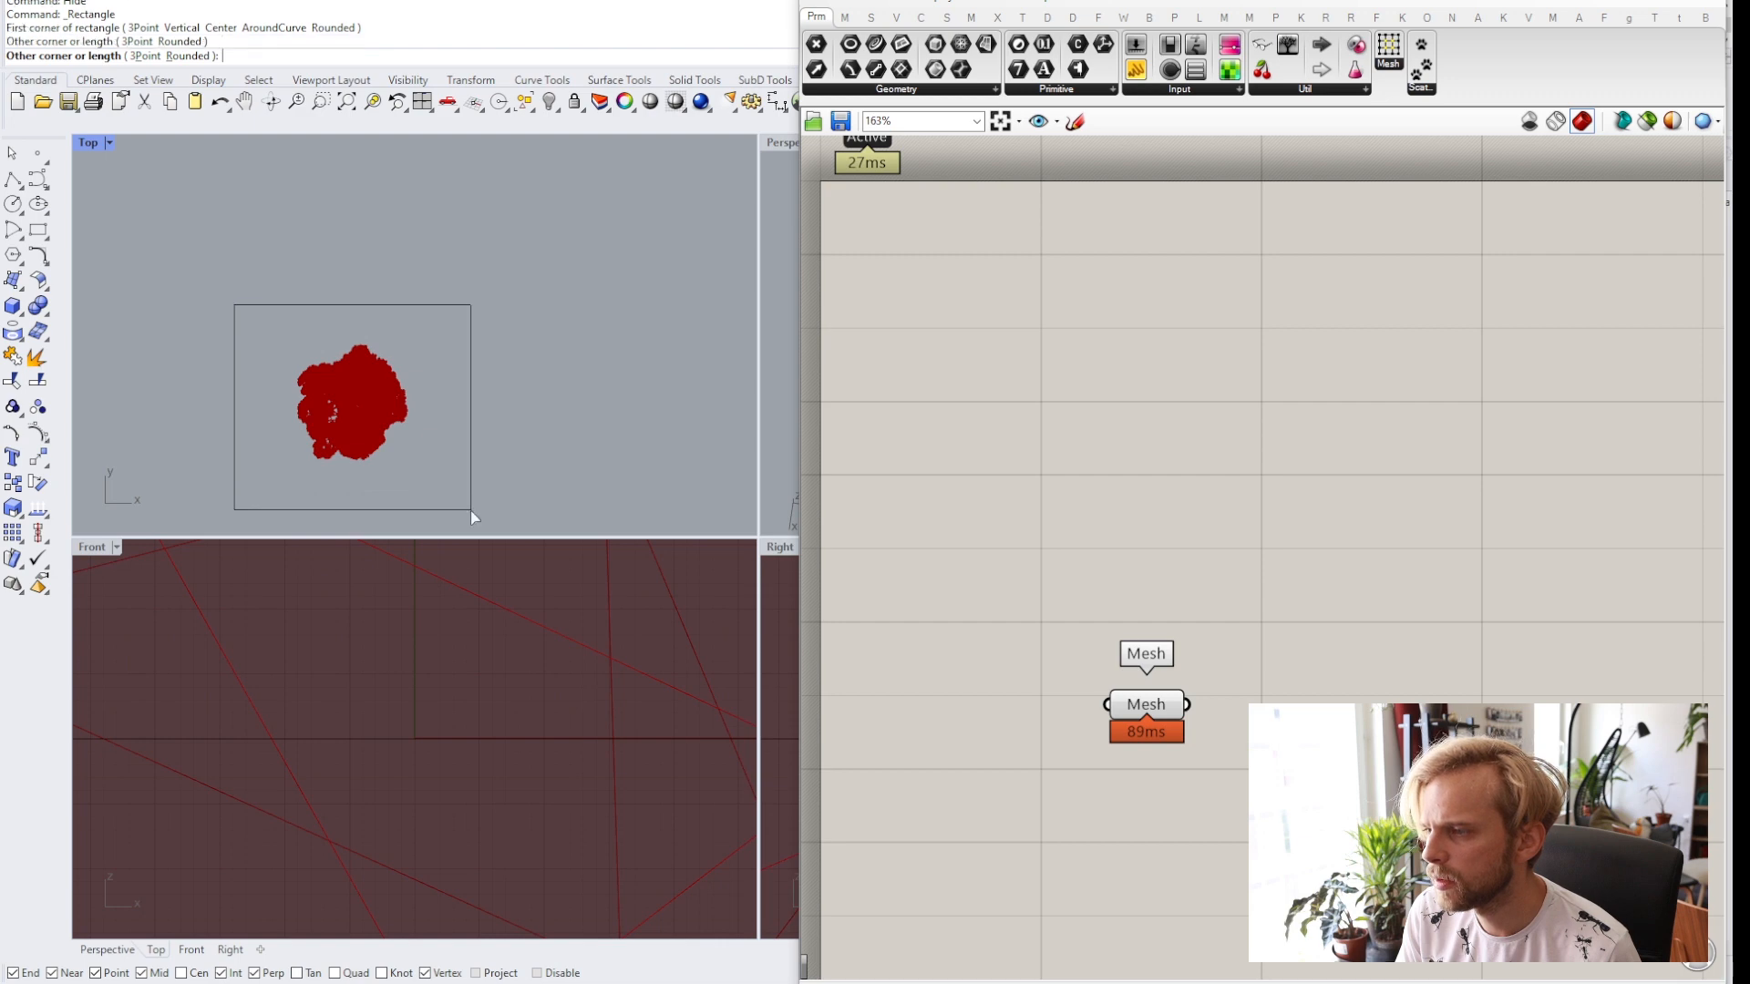
left_click(470, 388)
Move the rectangle up above the tree's crown in the Perspective view.
left_click(778, 144)
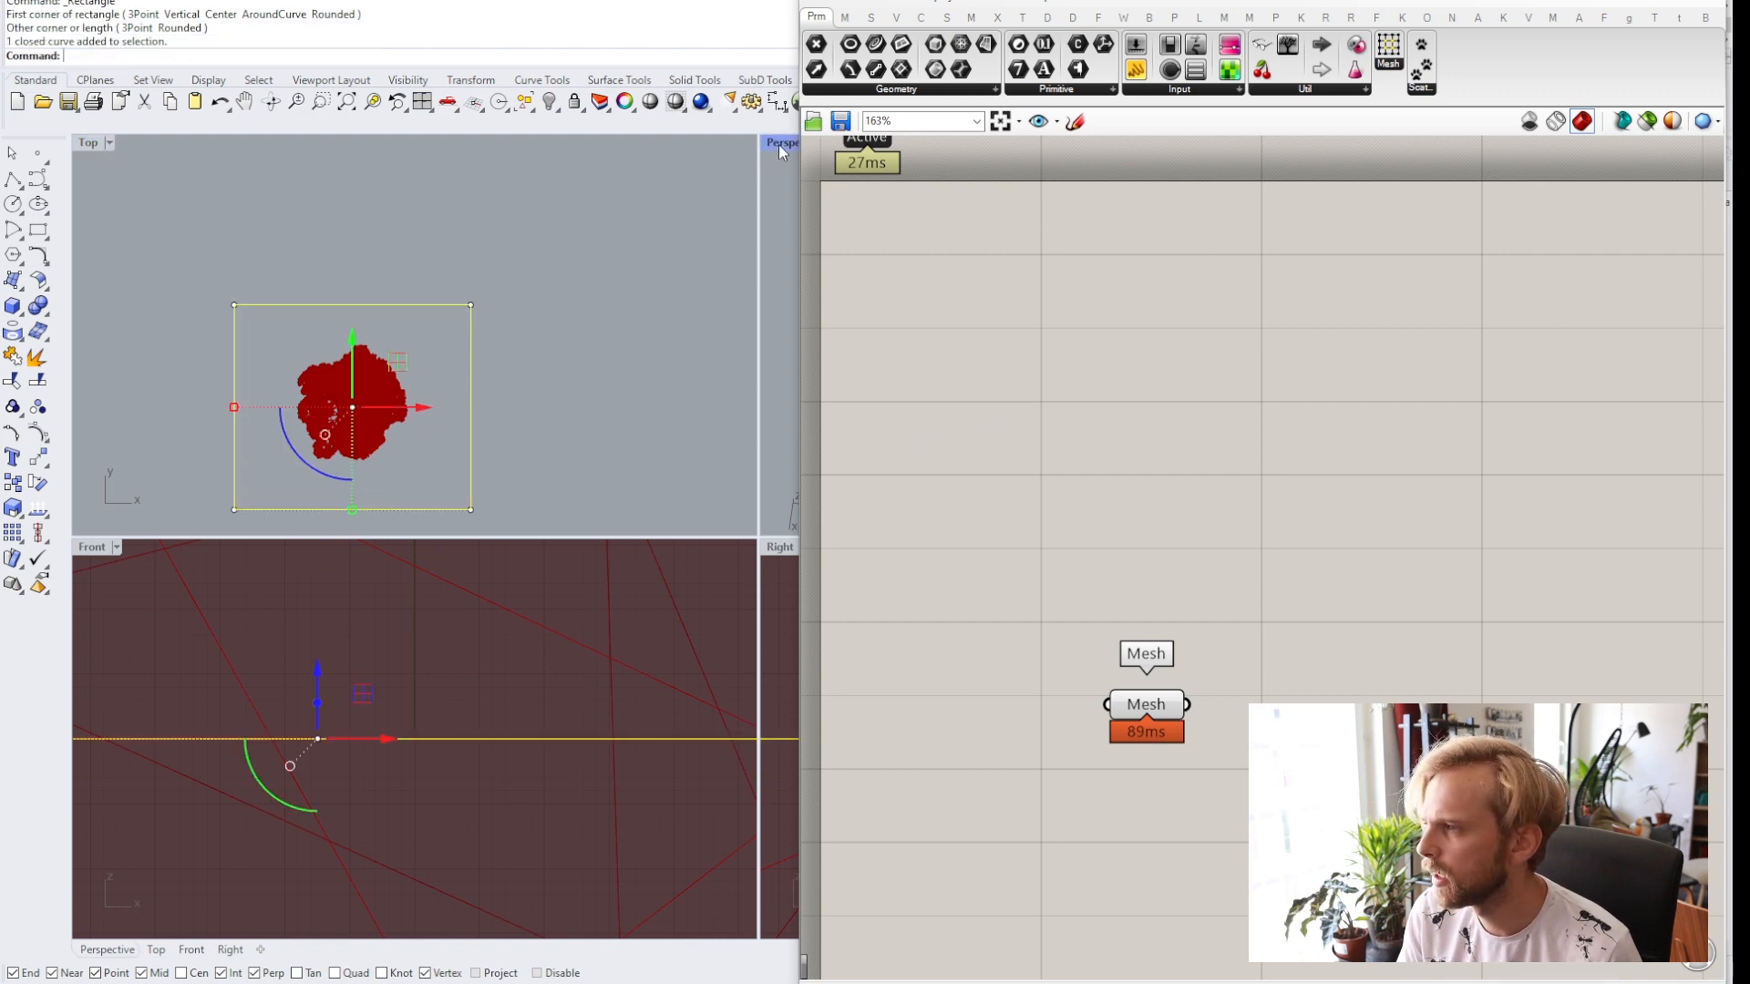
double_click(780, 146)
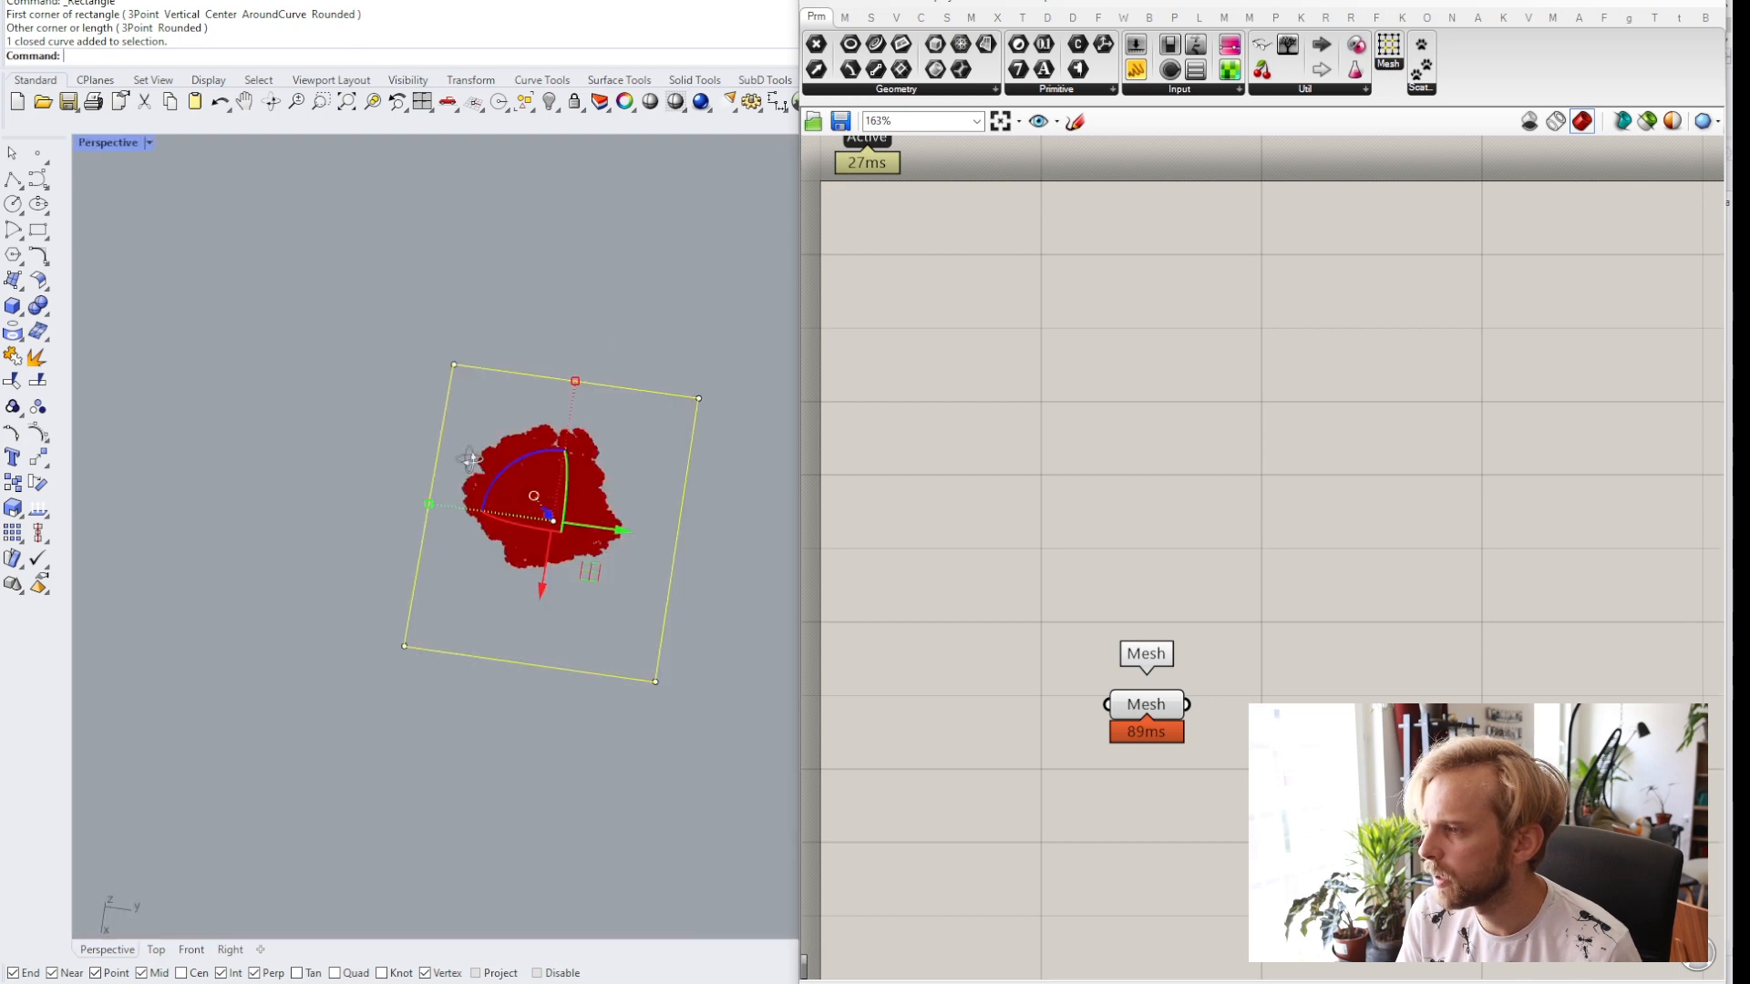
right_click_drag(468, 460, 466, 293)
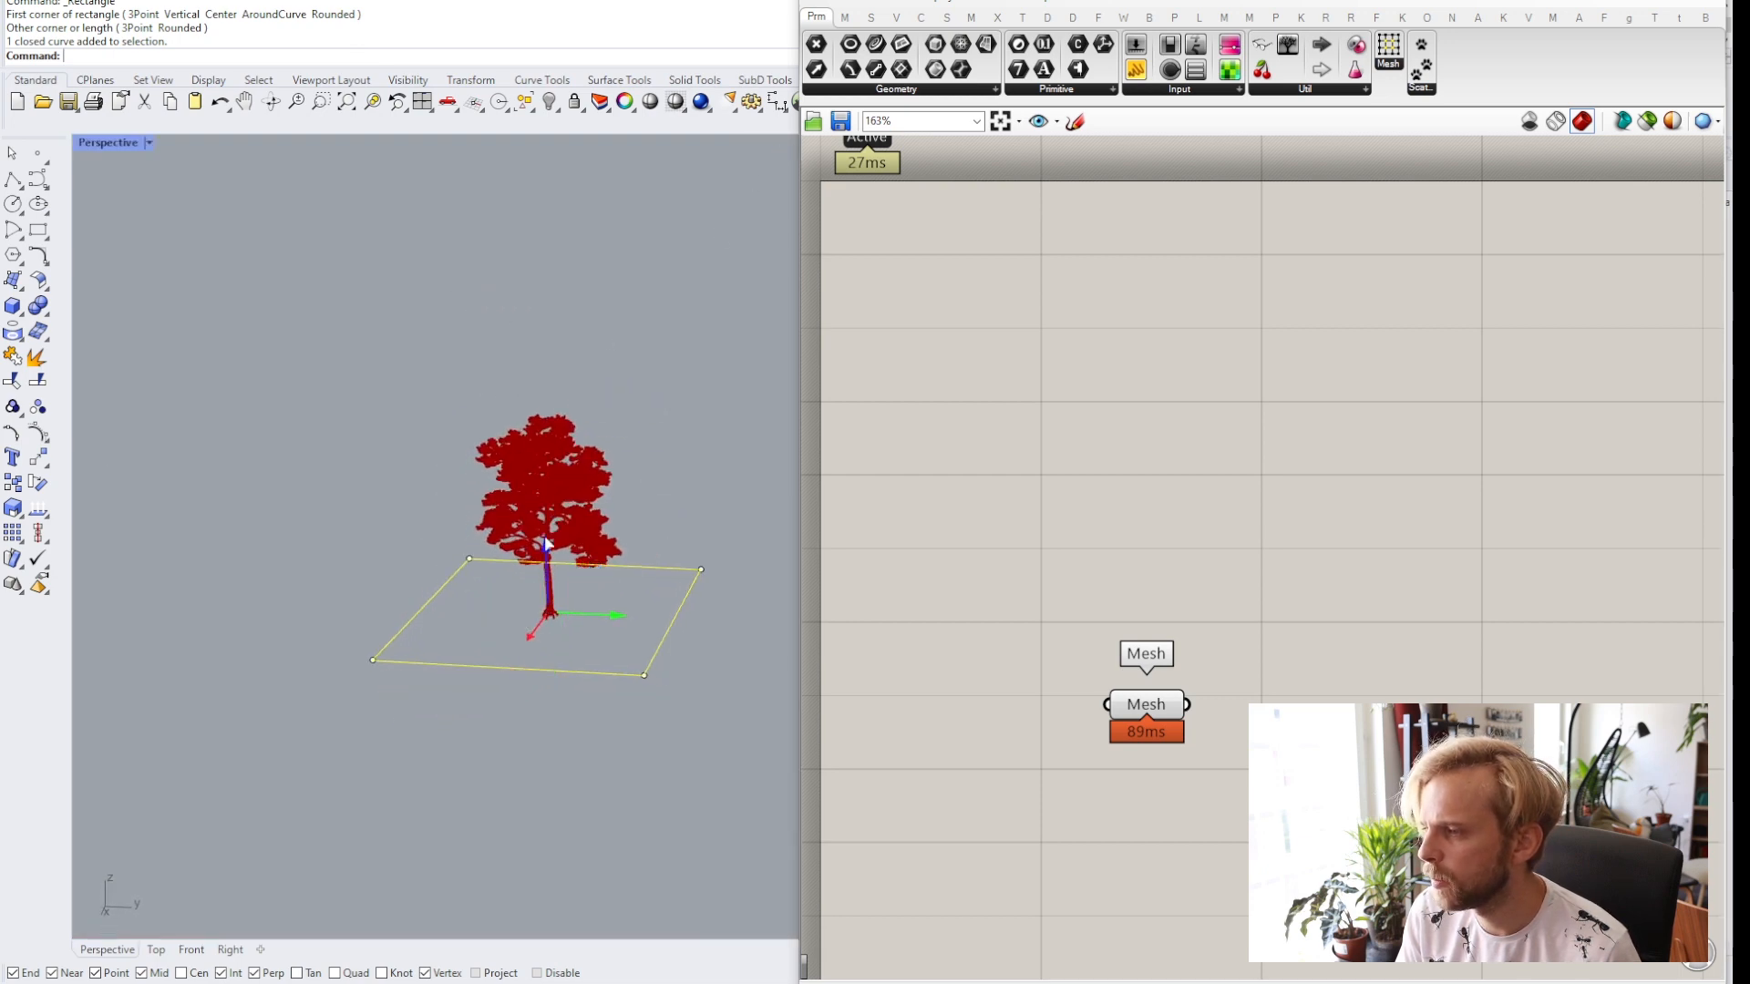
left_click_drag(544, 546, 567, 292)
key("Escape")
right_click_drag(481, 394, 406, 347)
left_click(483, 325)
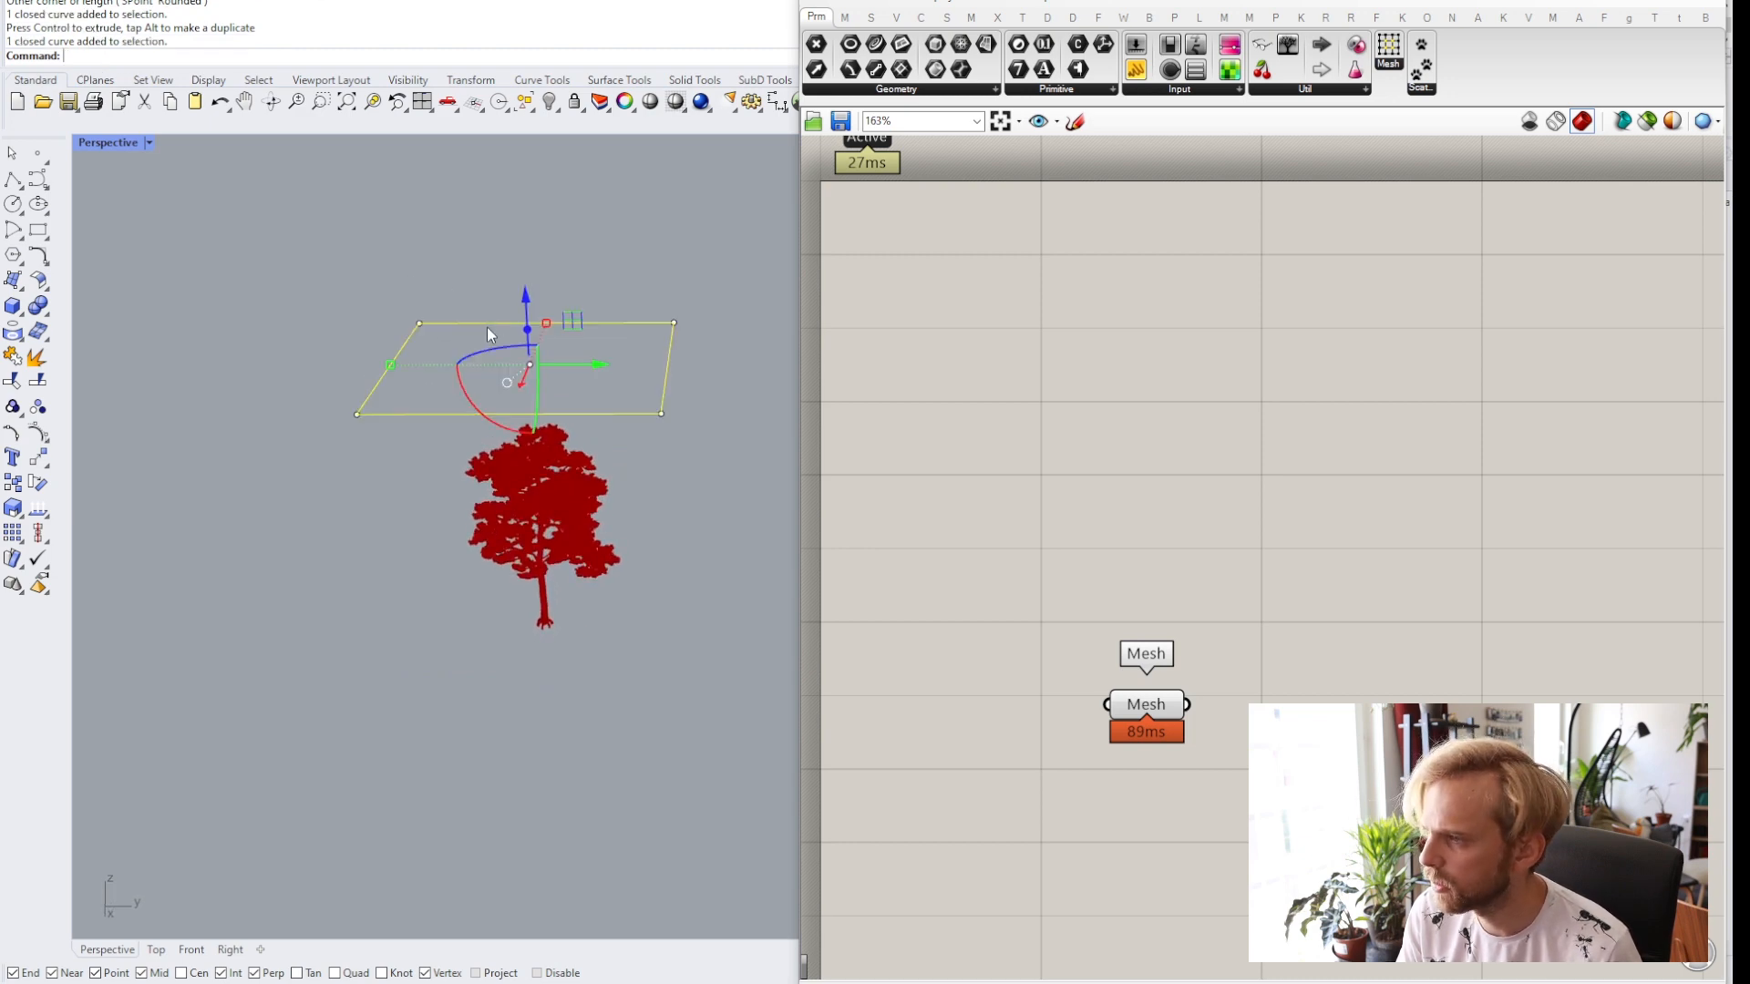
Add a Curve parameter to the Grasshopper canvas.
key("F10")
double_click(1076, 472)
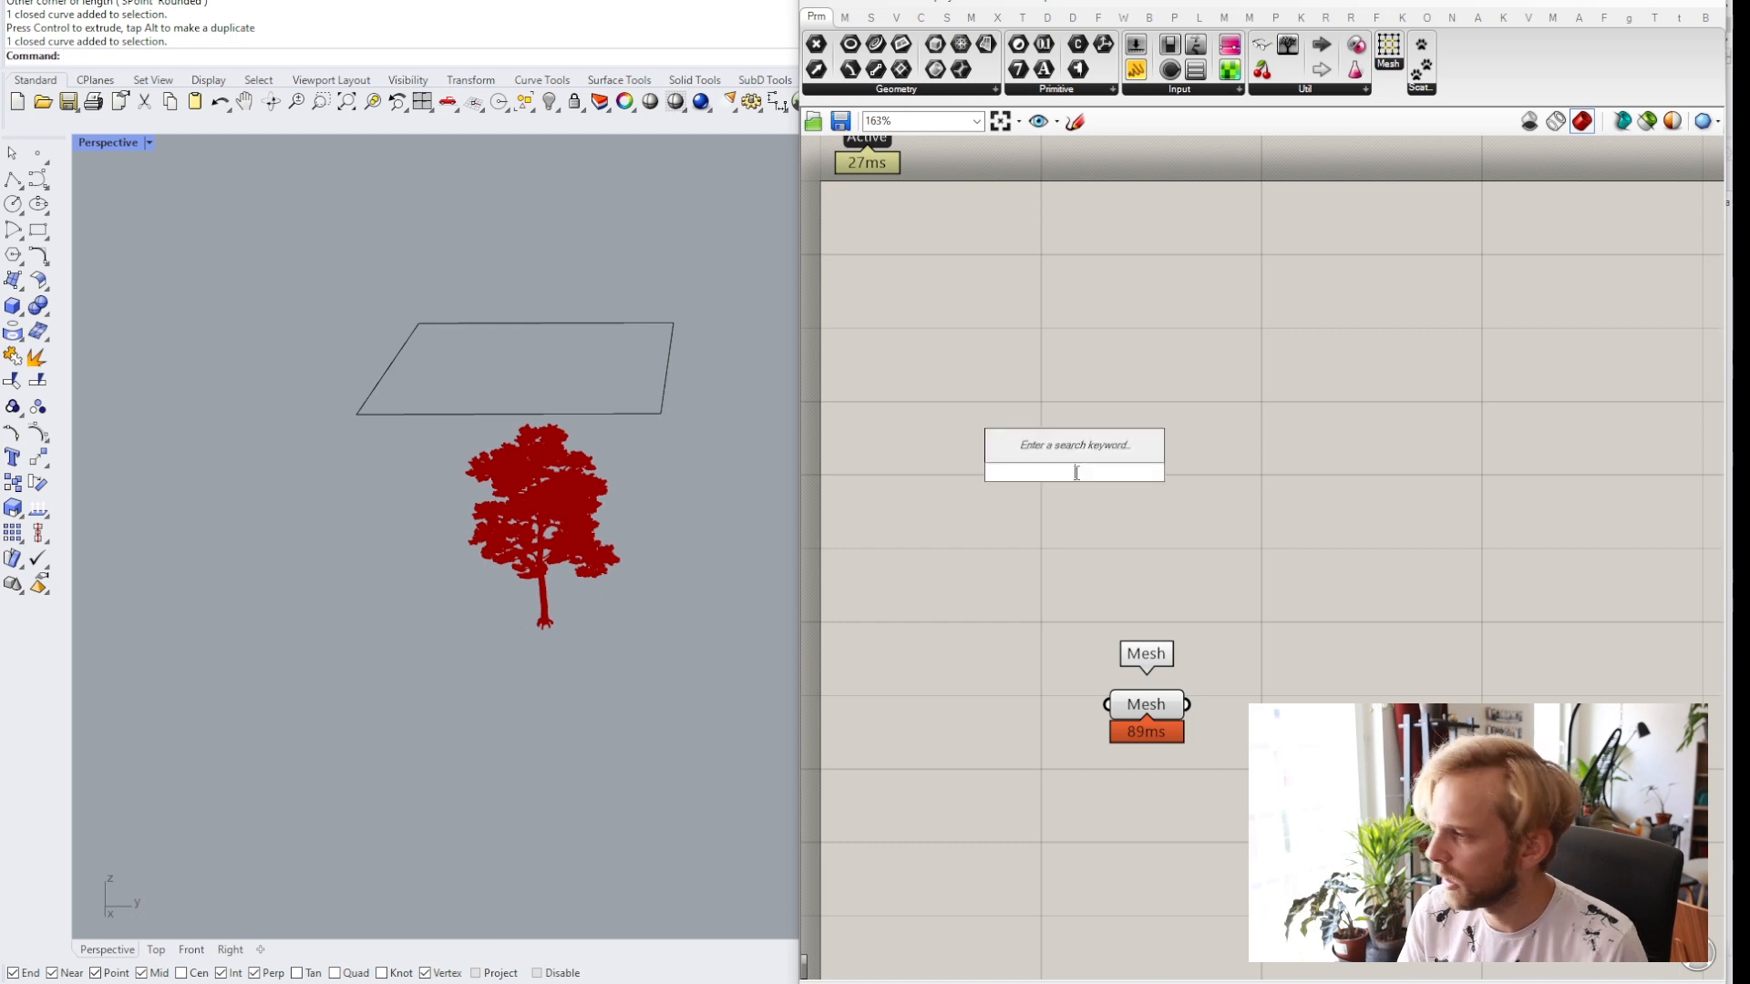
type("curve")
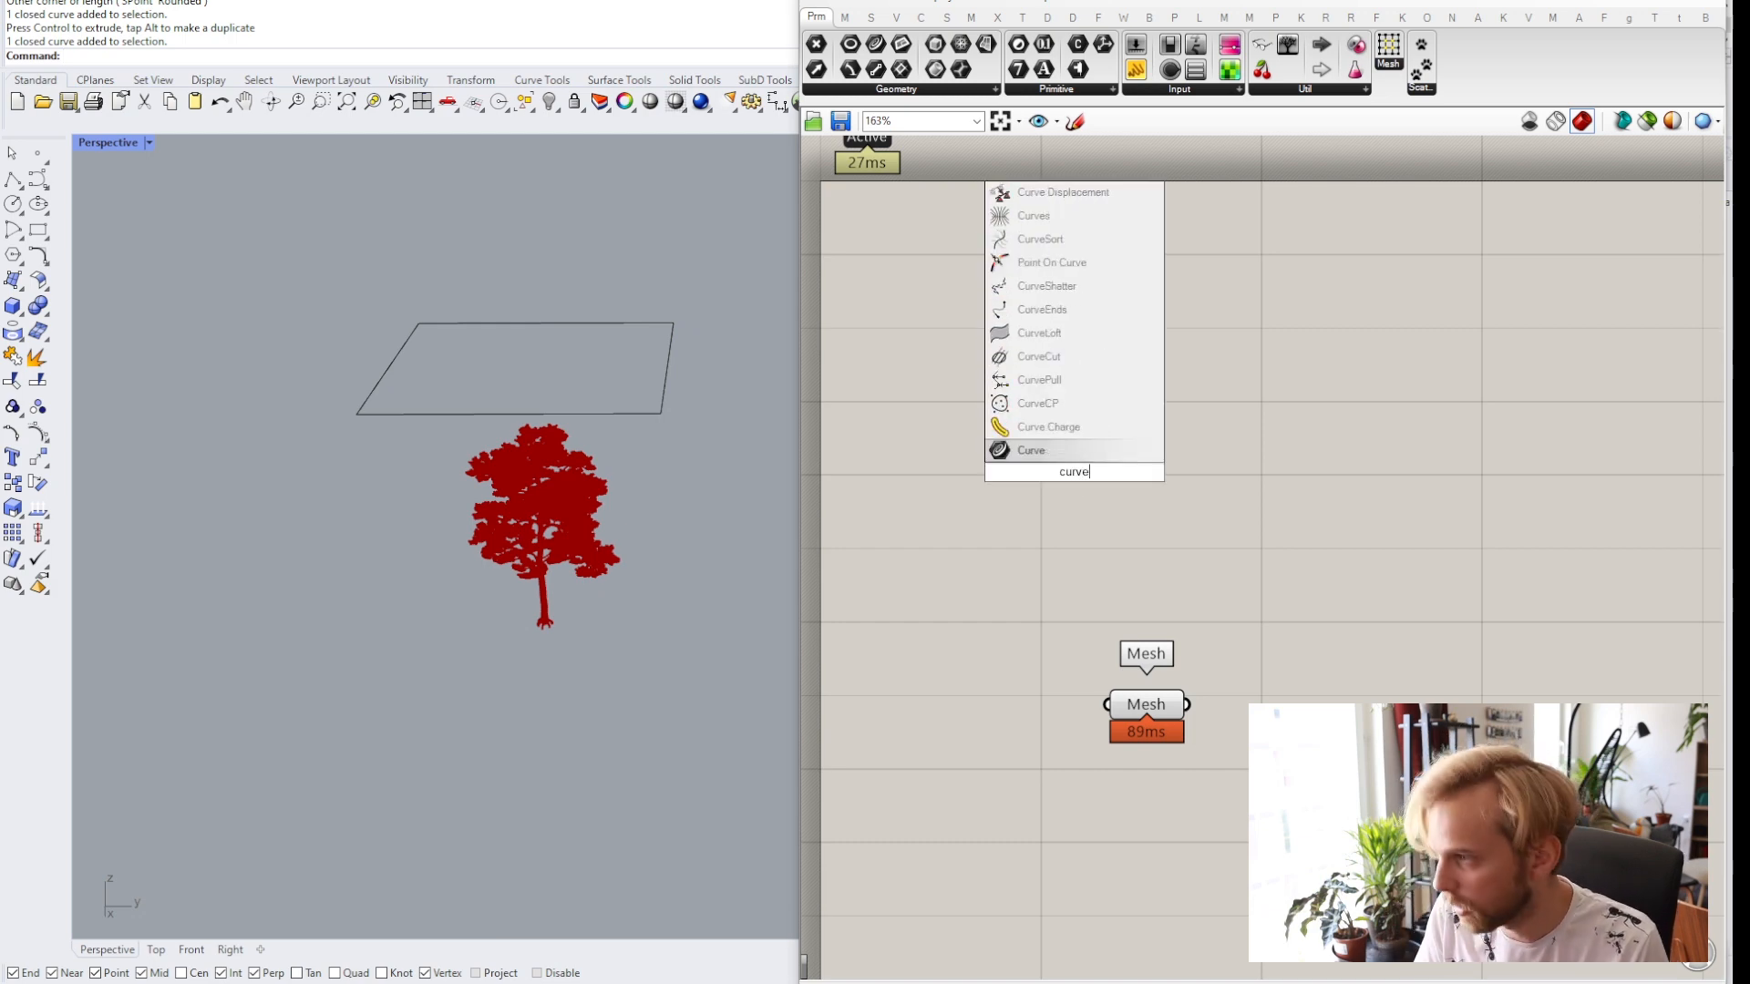
left_click(1020, 450)
Reference the rectangle as one curve in the Curve parameter.
right_click(1064, 470)
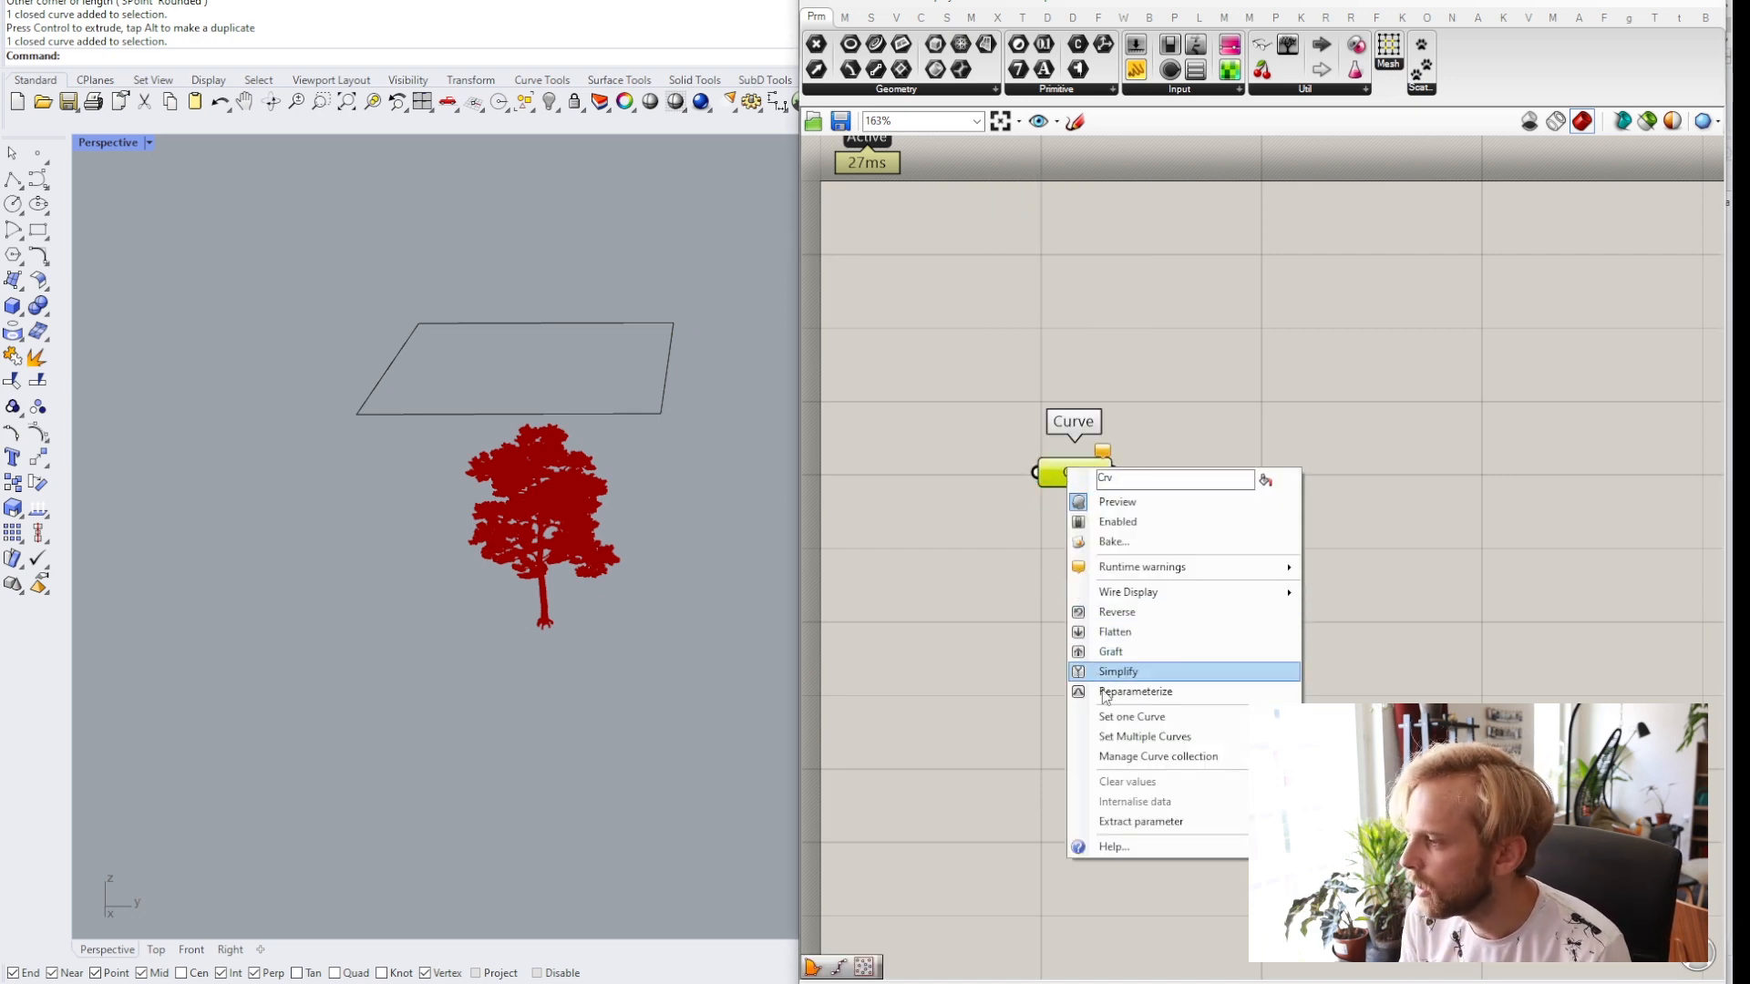
left_click(1137, 718)
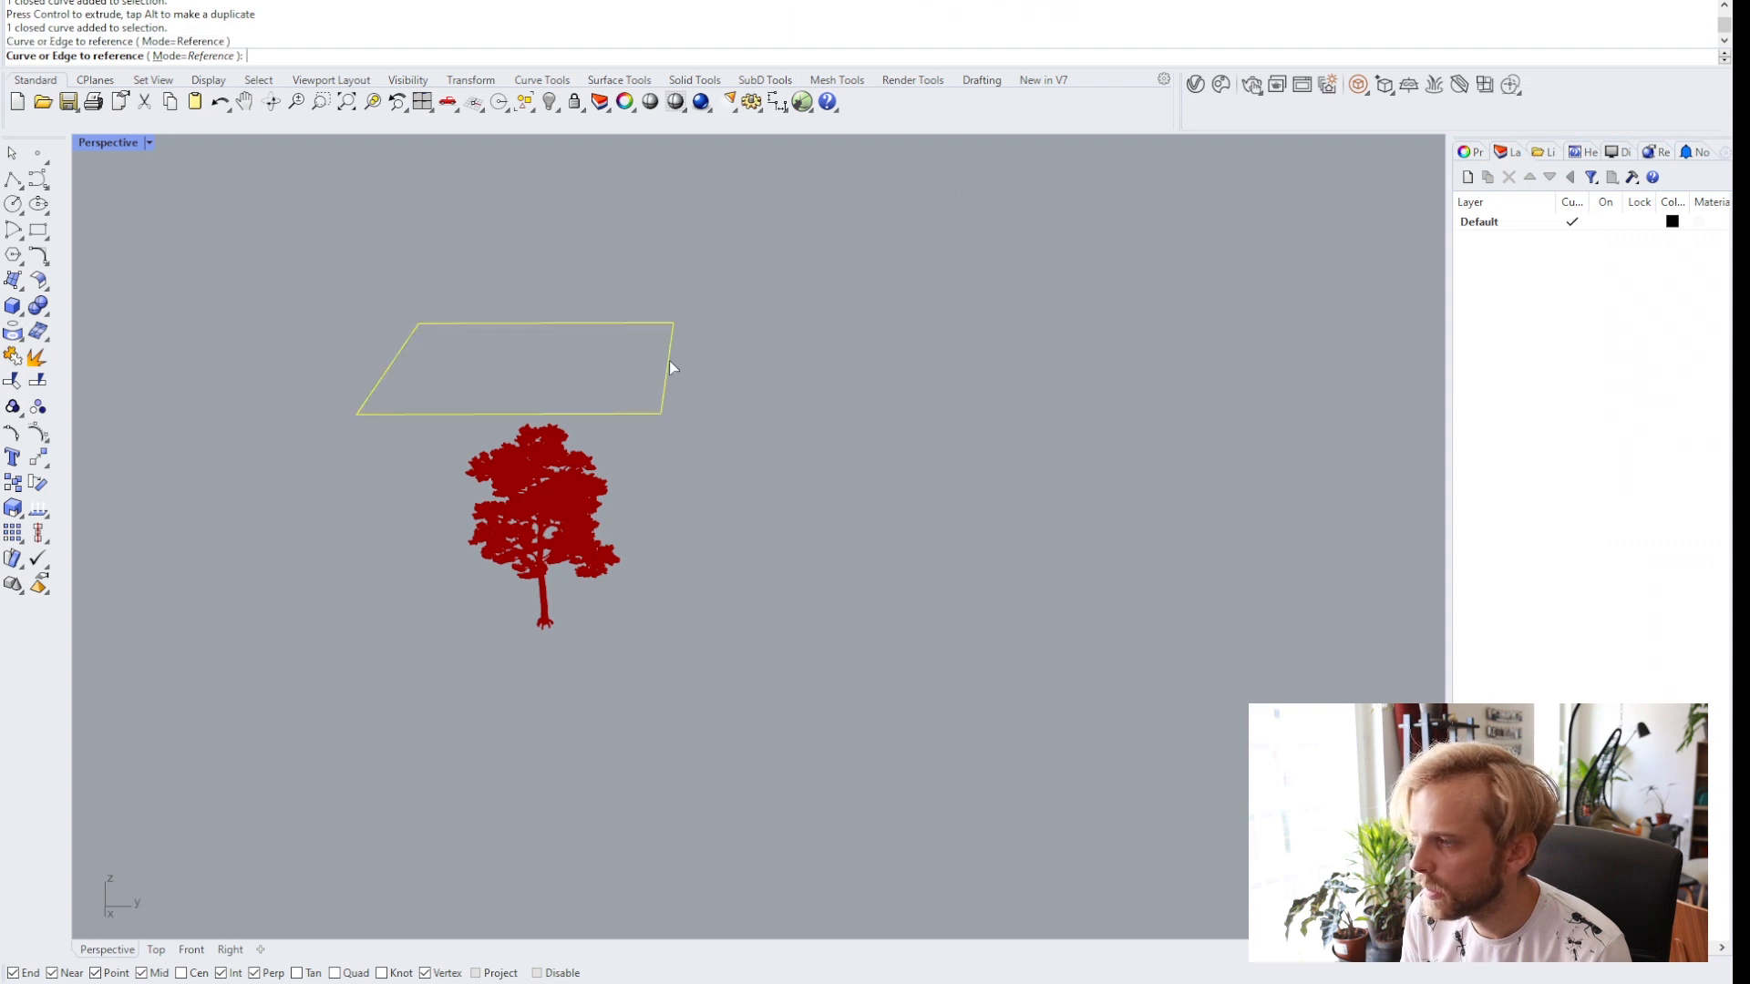
left_click(669, 361)
left_click(1092, 490)
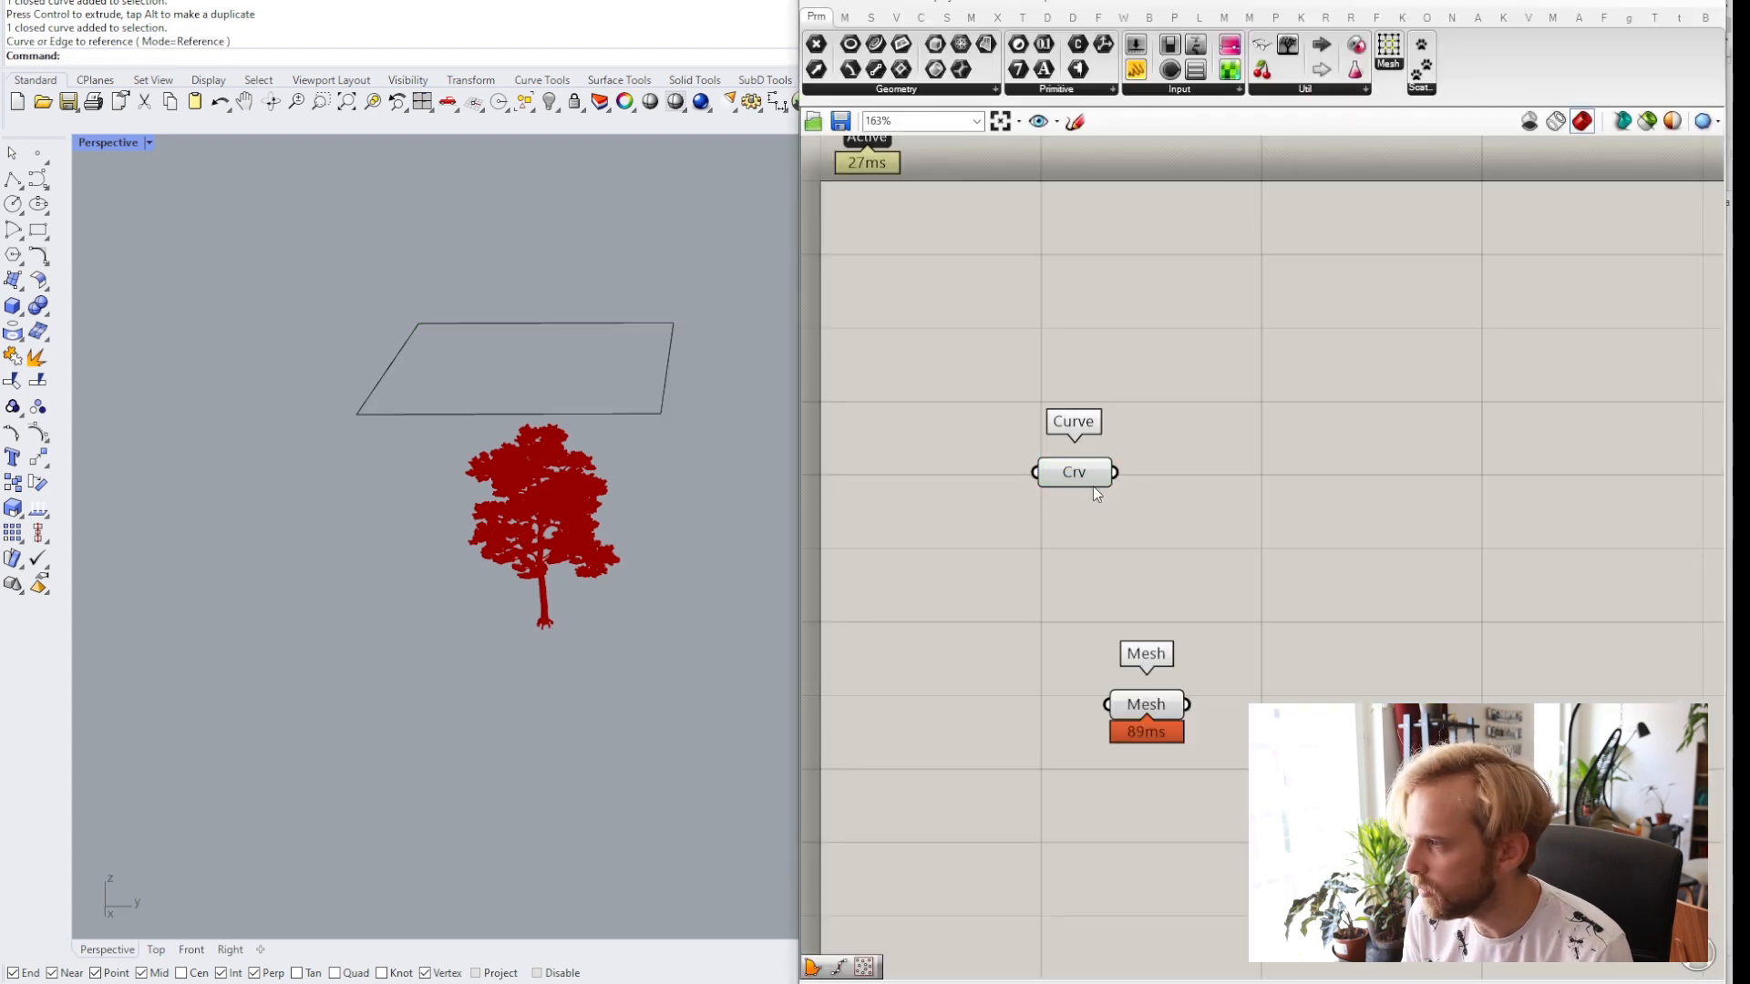
Add a Populate 2D component to the Grasshopper canvas.
left_click_drag(1077, 475, 1064, 440)
left_click(1190, 482)
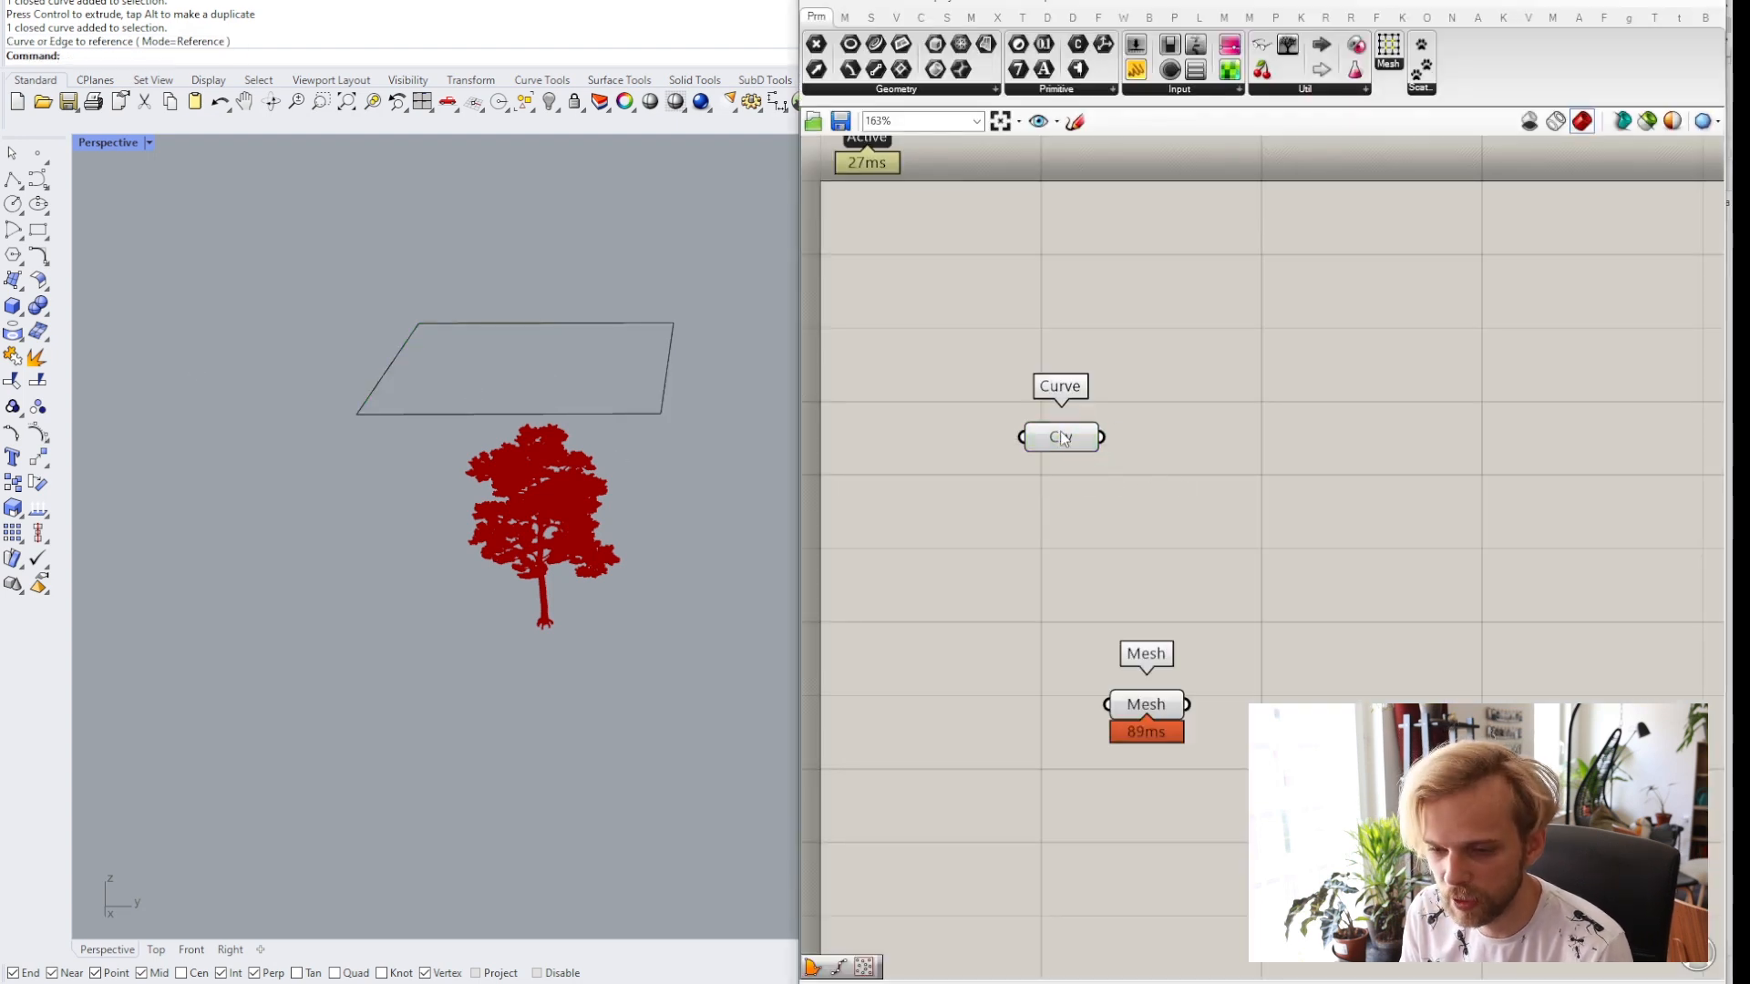
double_click(1185, 487)
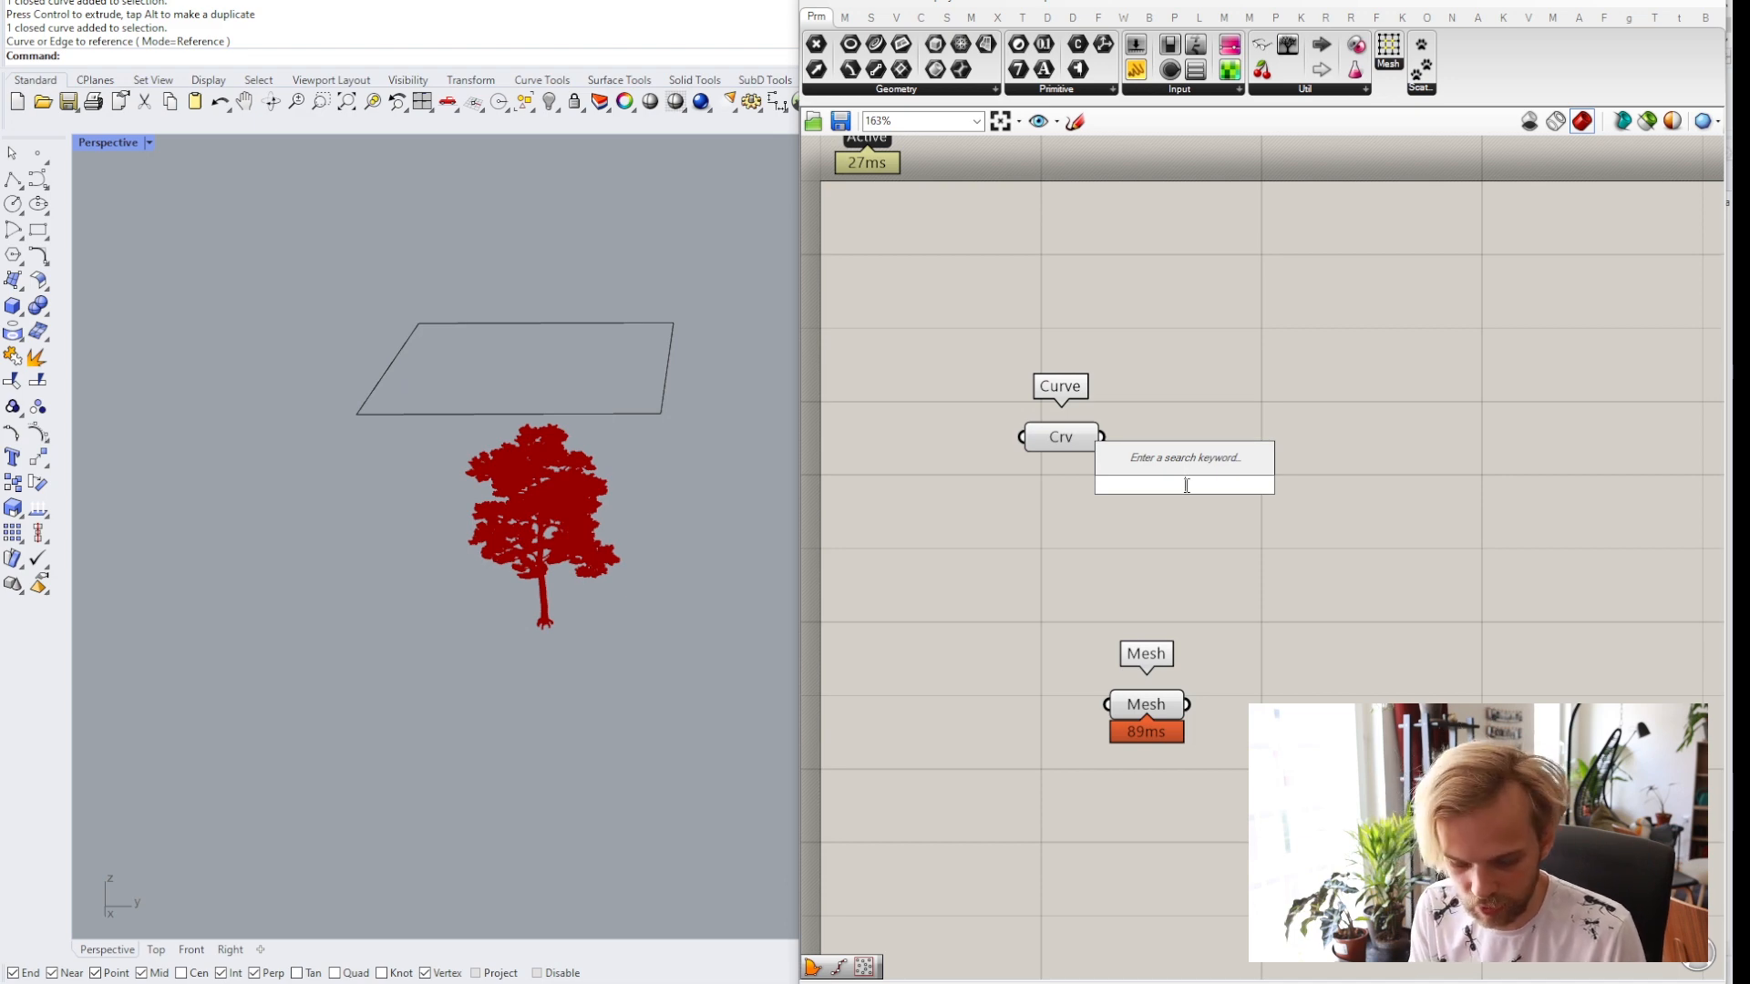
type("populate")
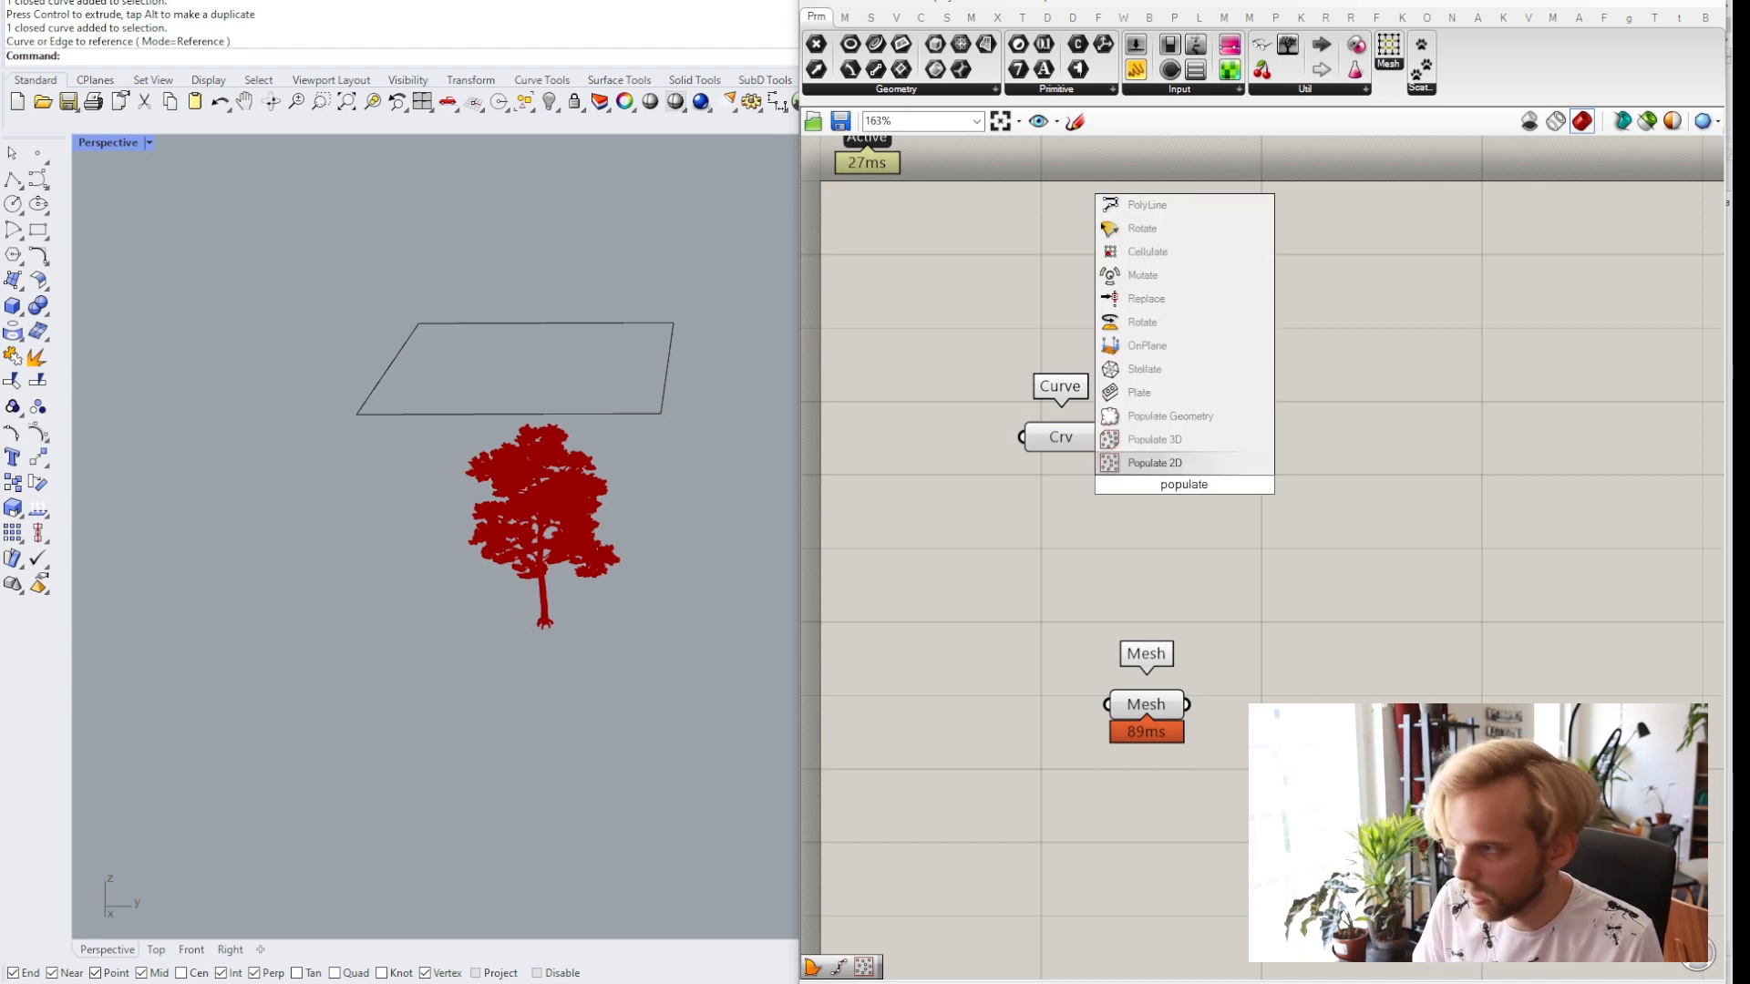
type("2d")
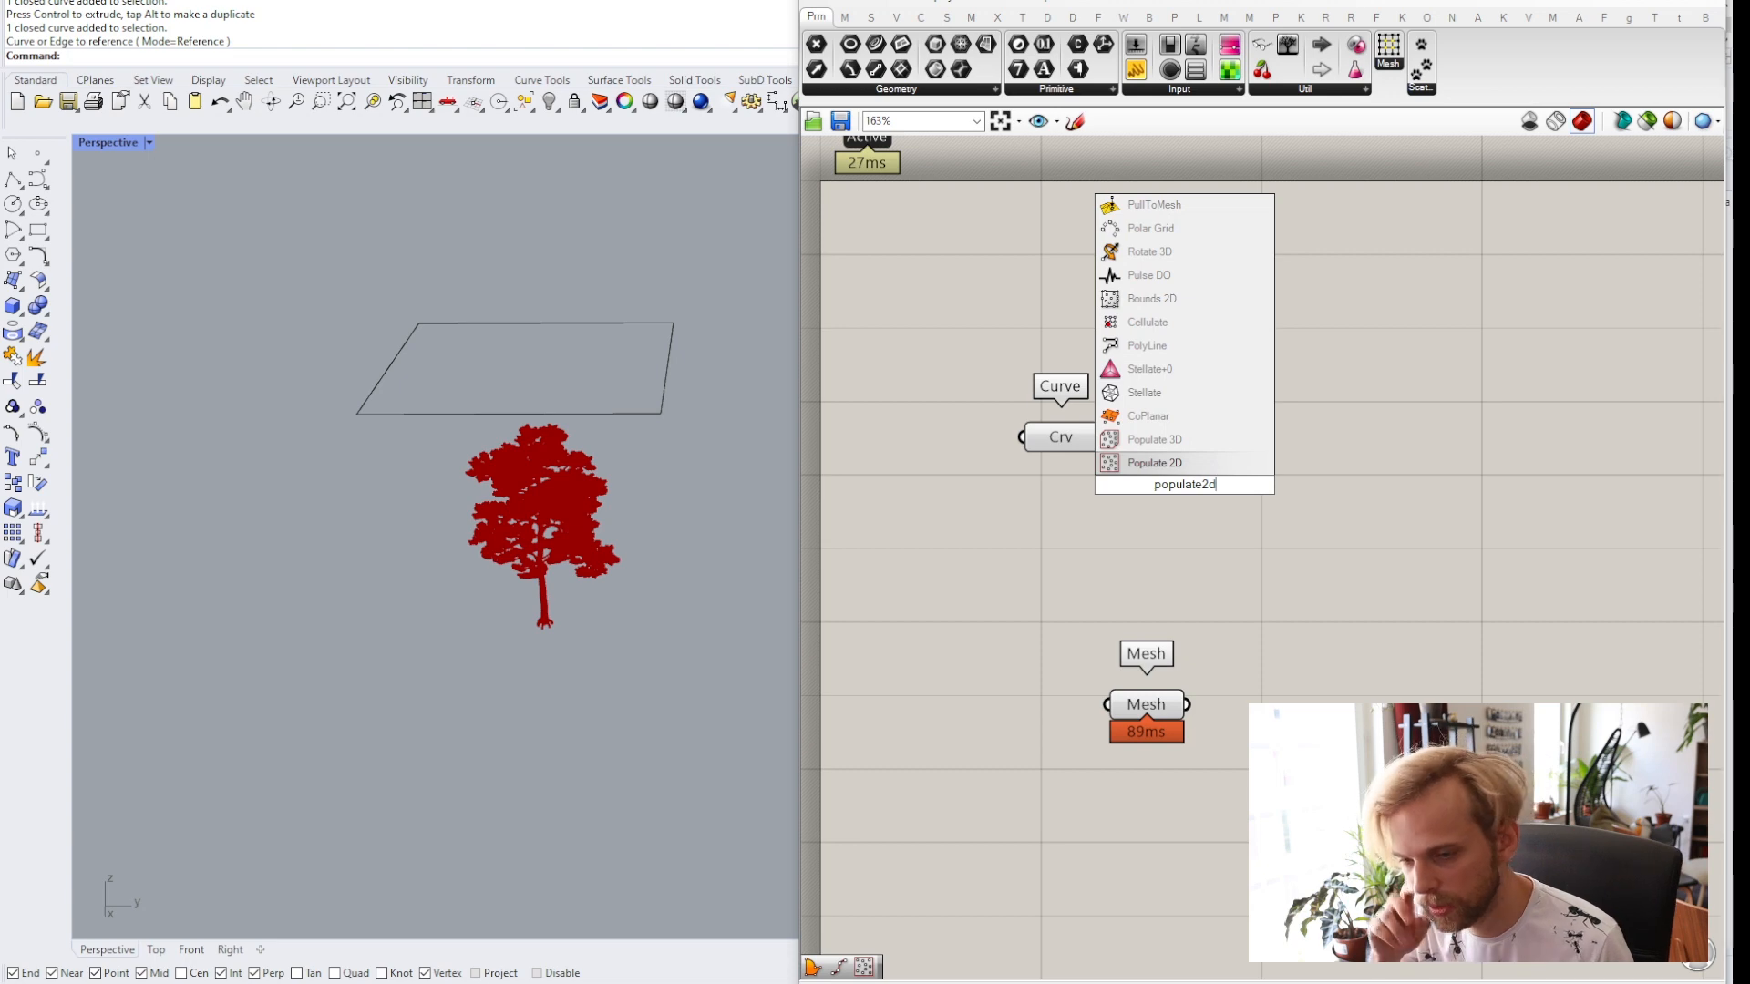
key("Return")
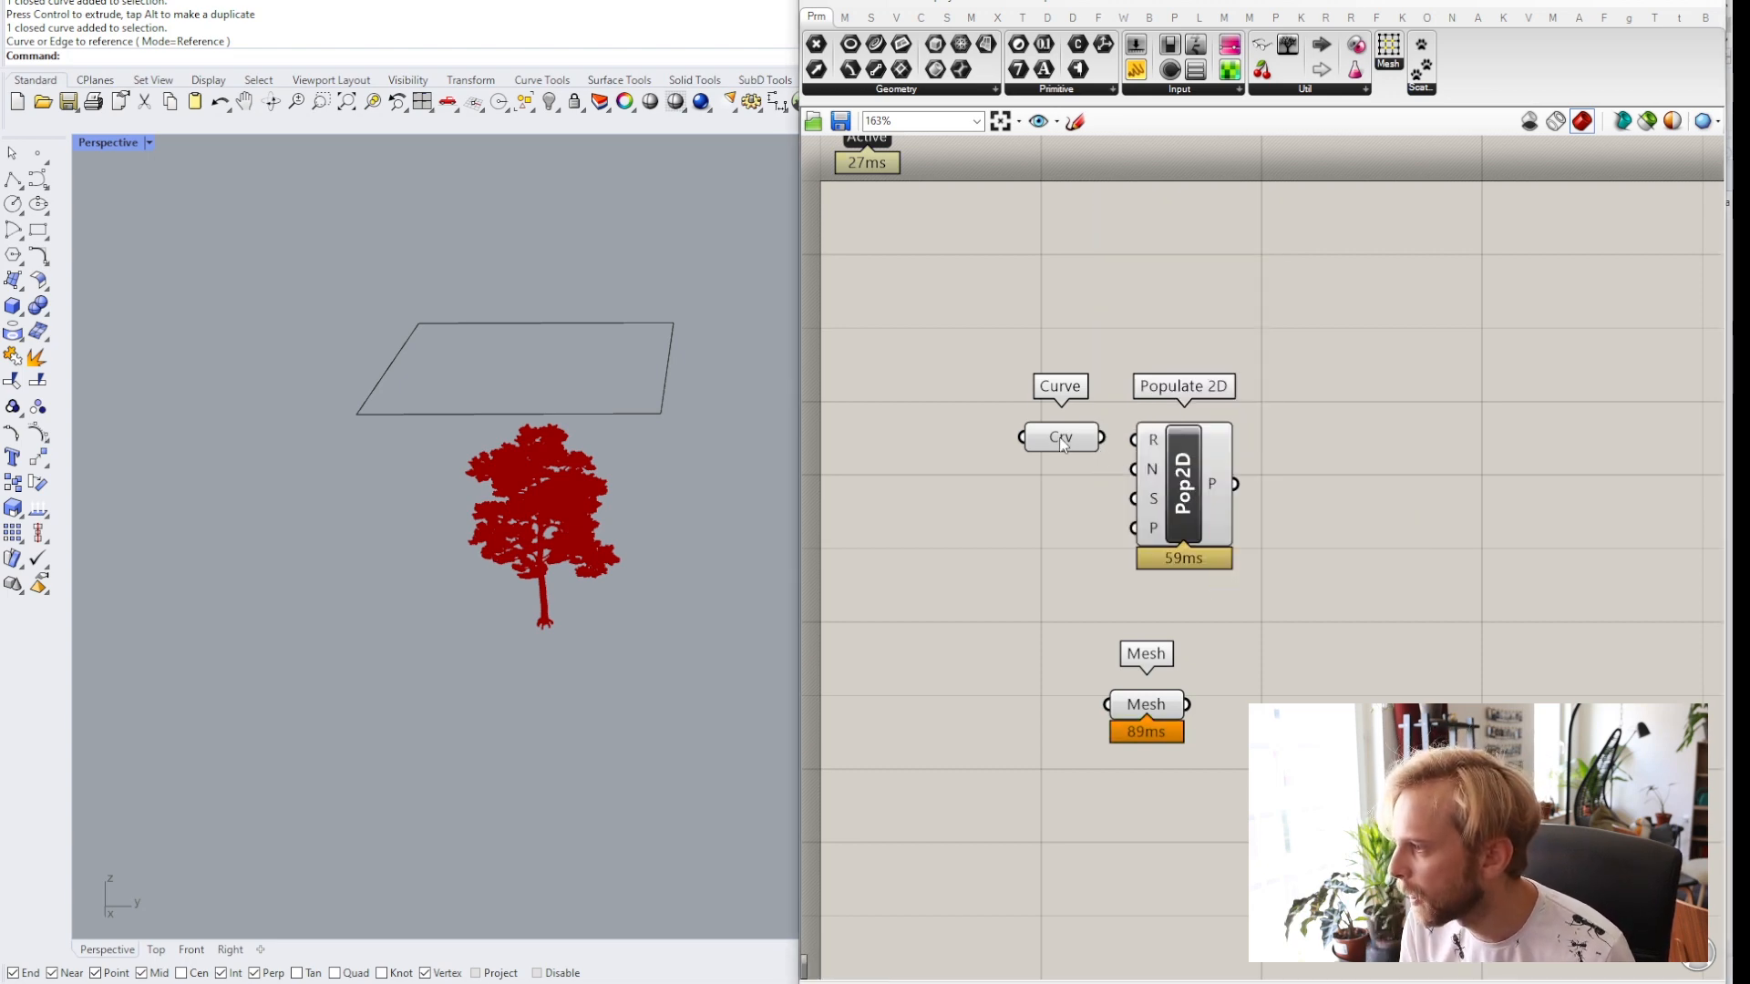
Connect the Curve parameter to the Populate 2D region input.
left_click_drag(1070, 450, 1021, 449)
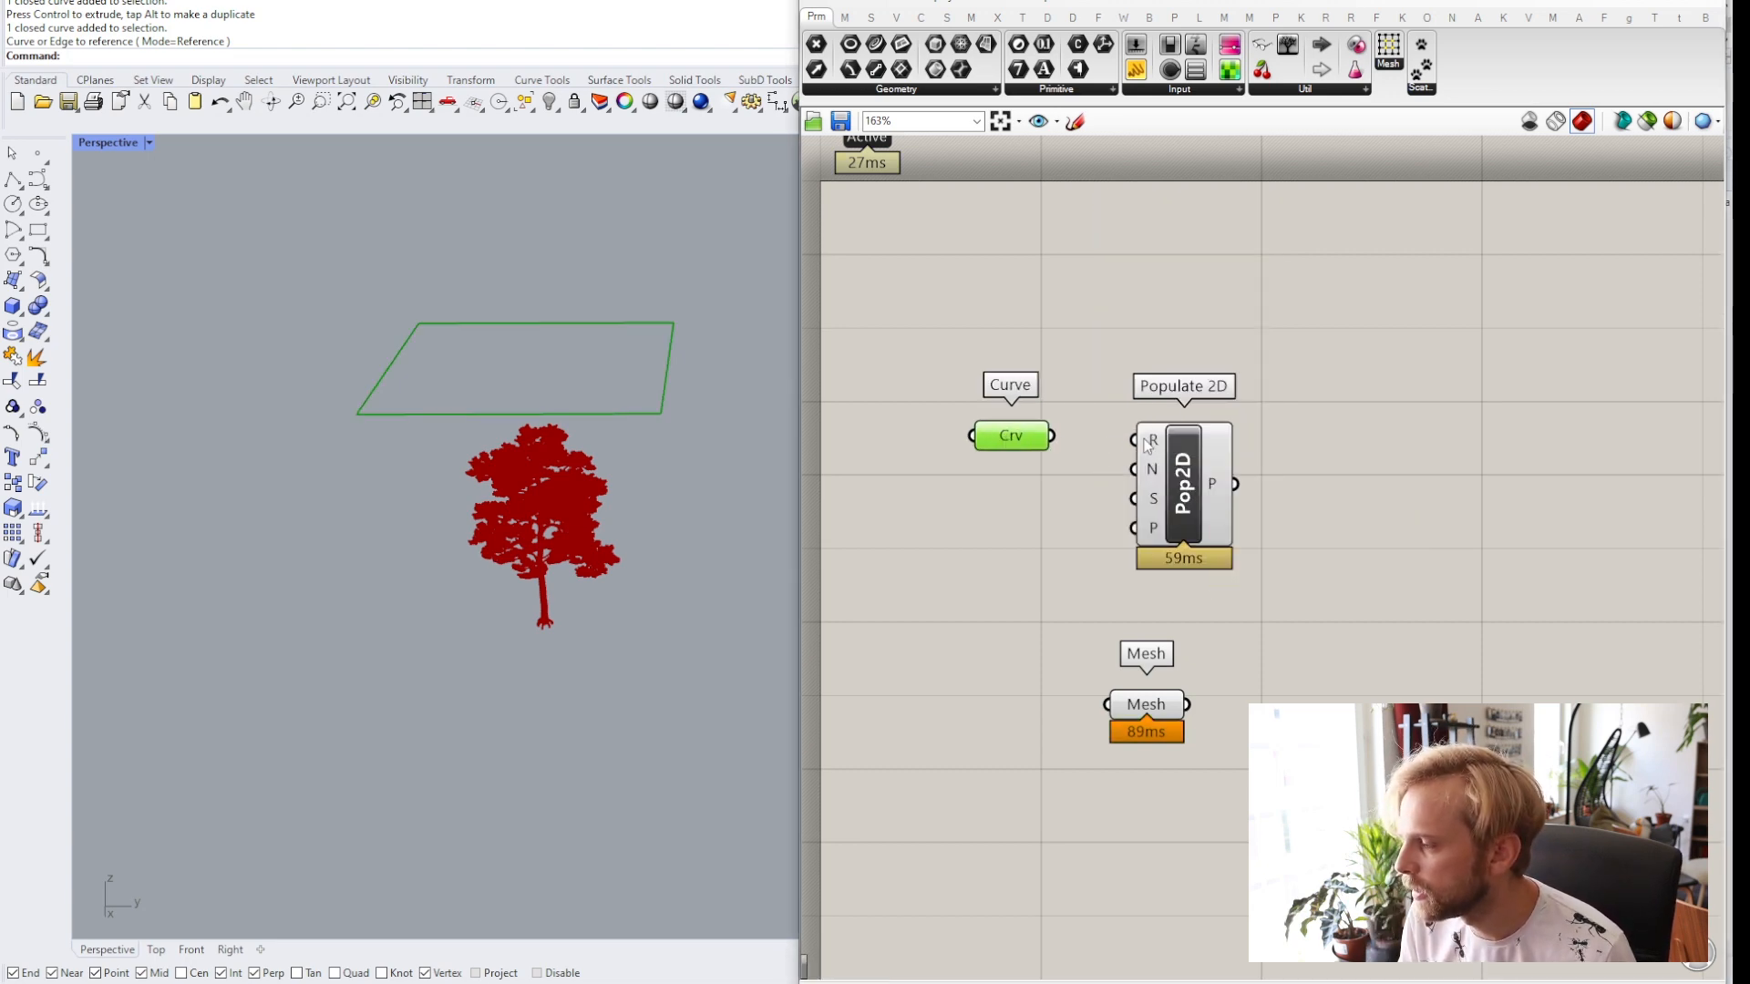
left_click_drag(1141, 442, 1030, 445)
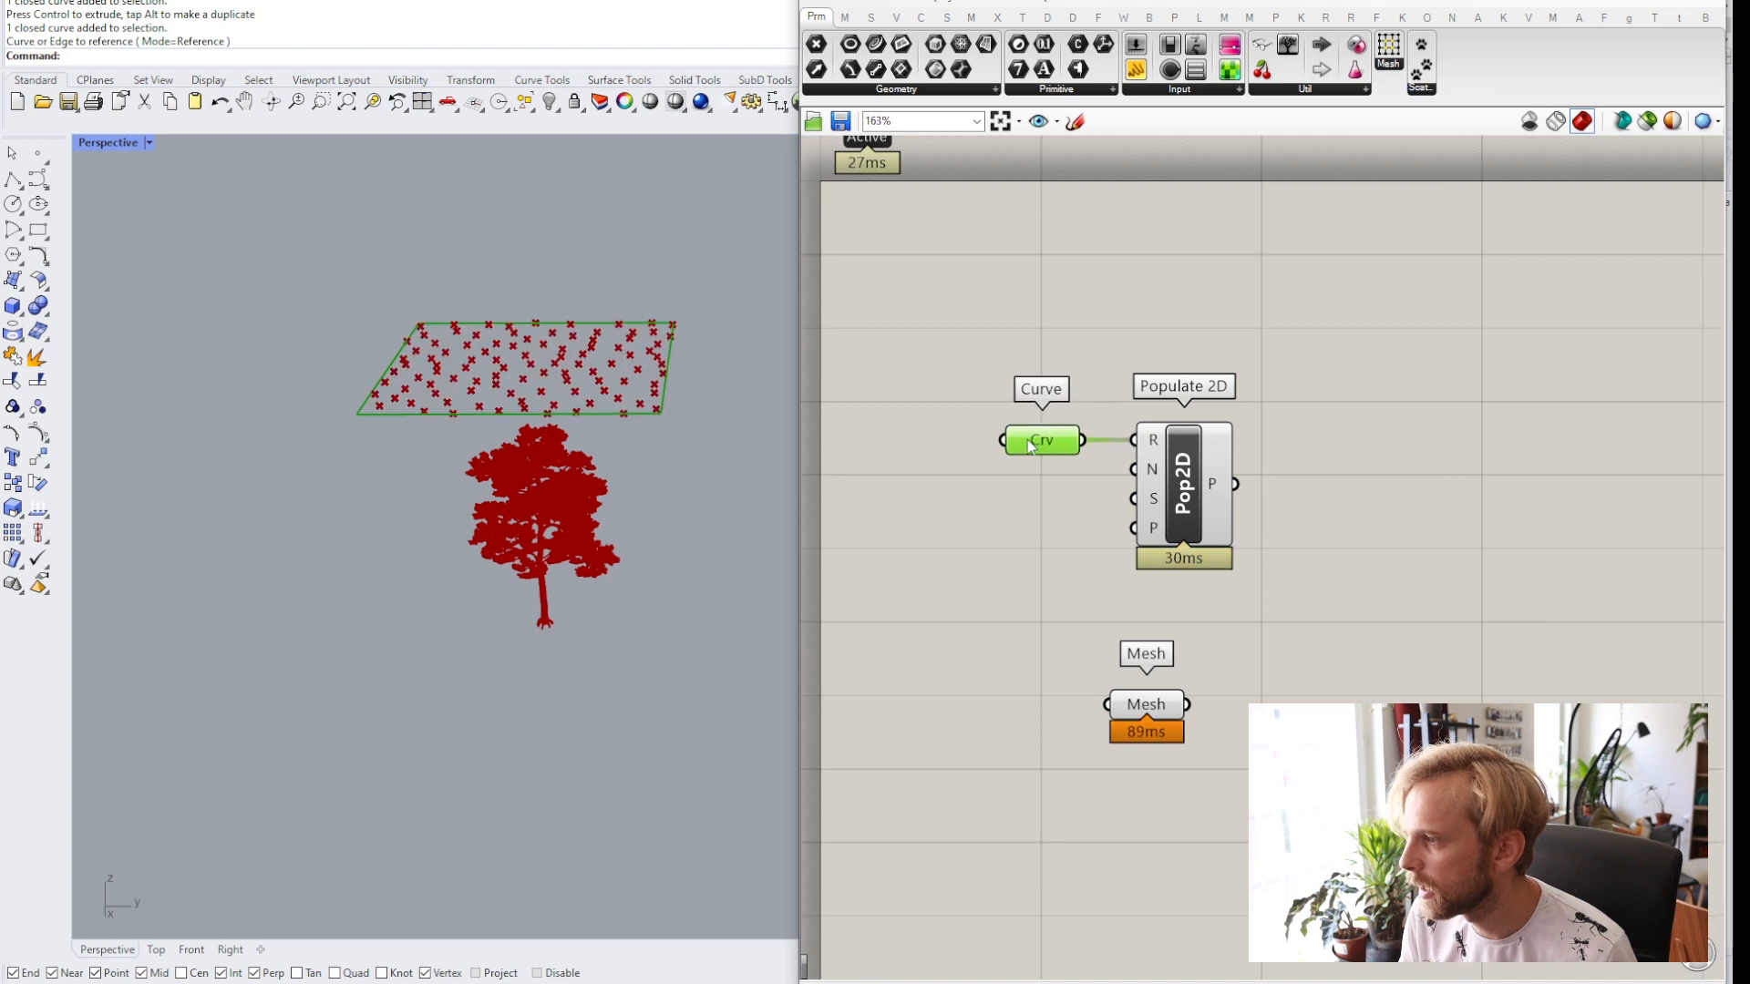
left_click(948, 408)
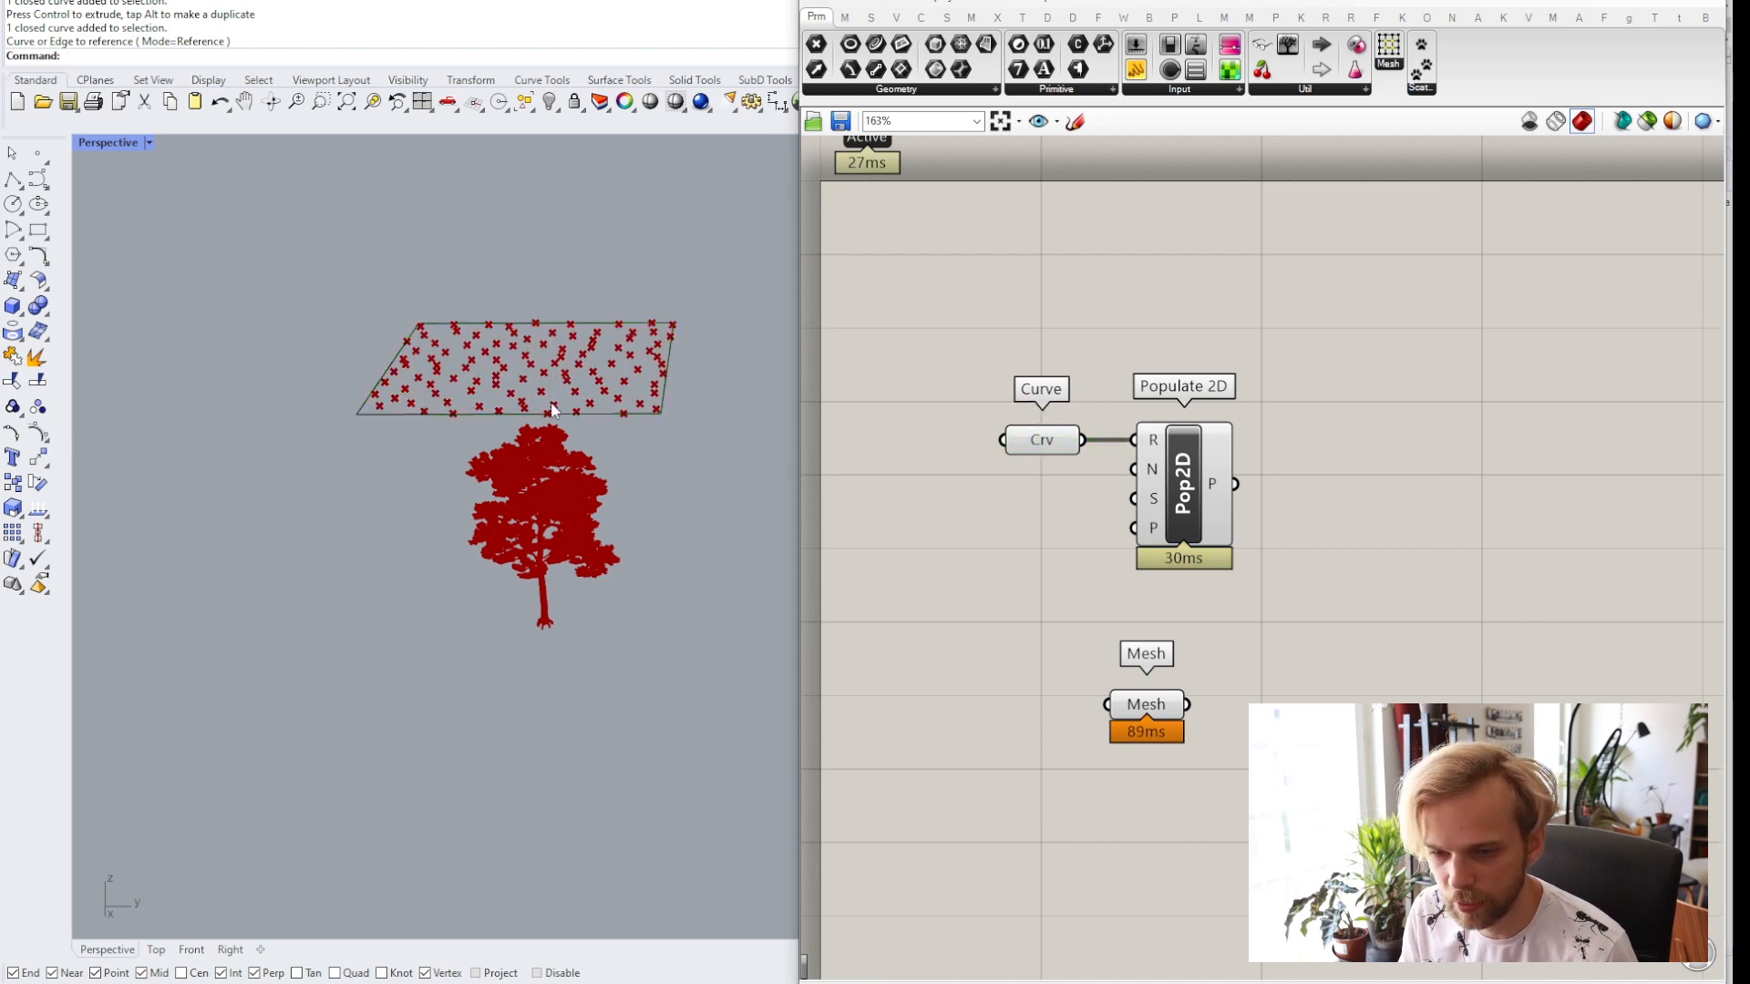
Add a number slider set to 50 and connect it to the Populate 2D count input.
left_click_drag(1341, 568, 897, 404)
left_click_drag(1183, 480, 1228, 453)
left_click(1297, 426)
mouse_move(1195, 450)
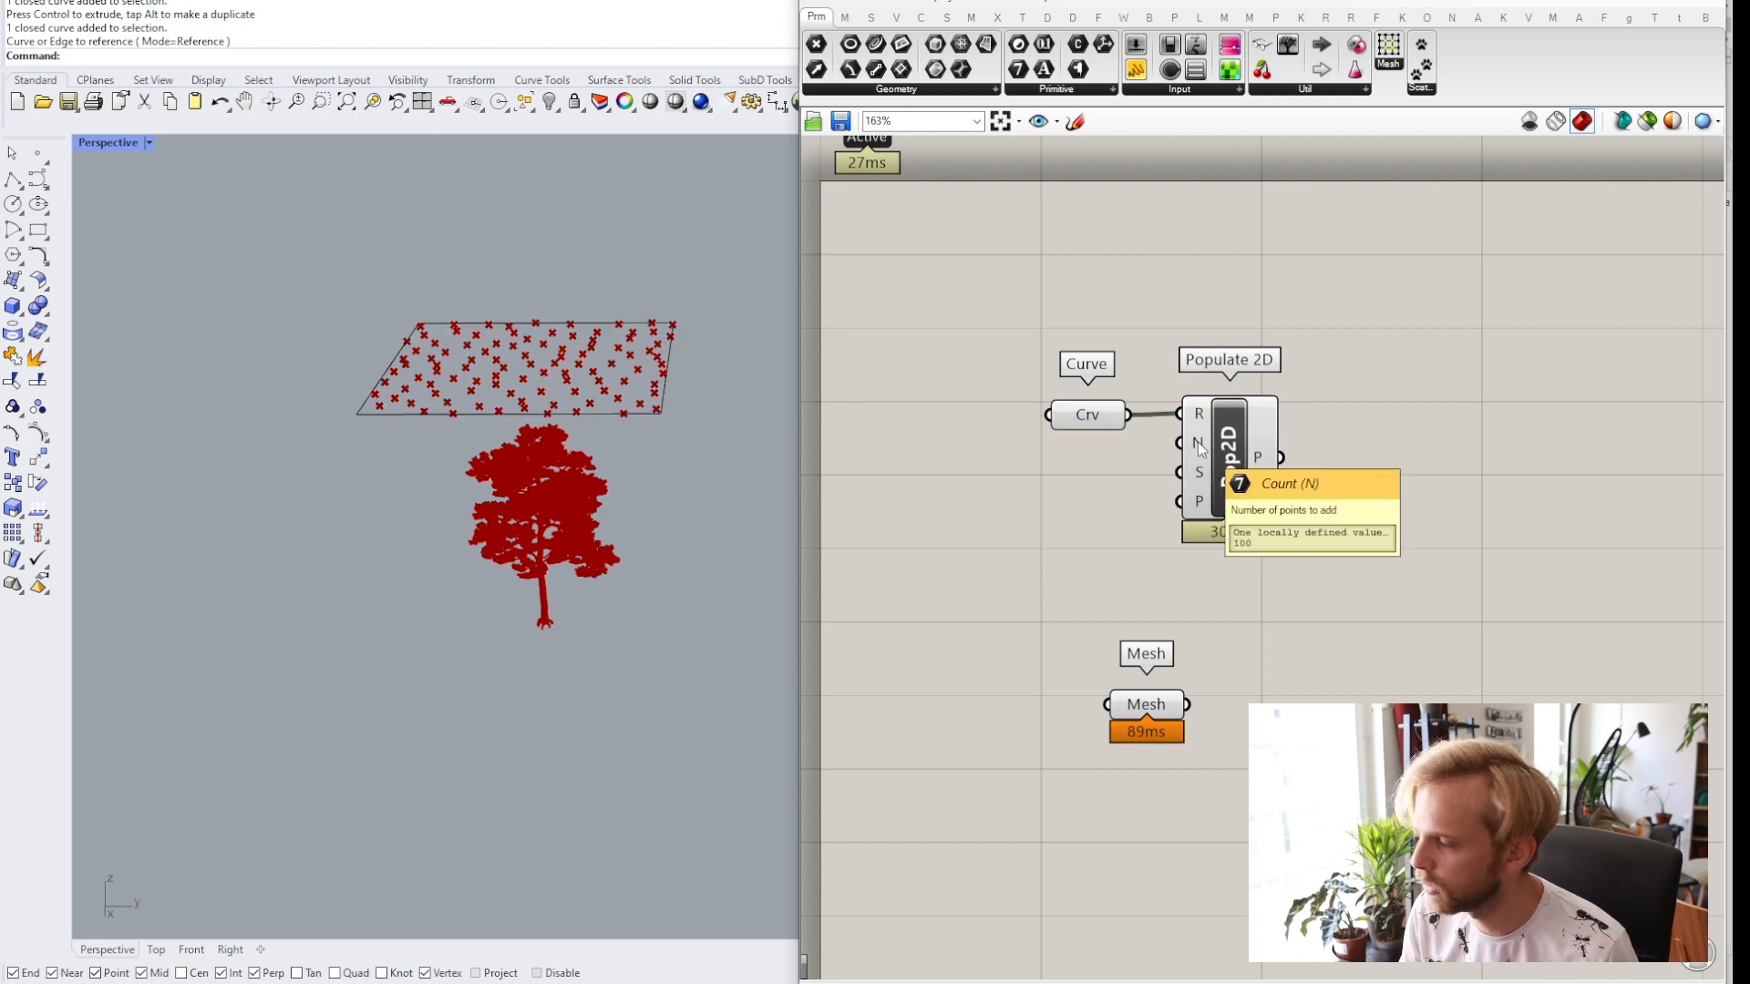
double_click(986, 493)
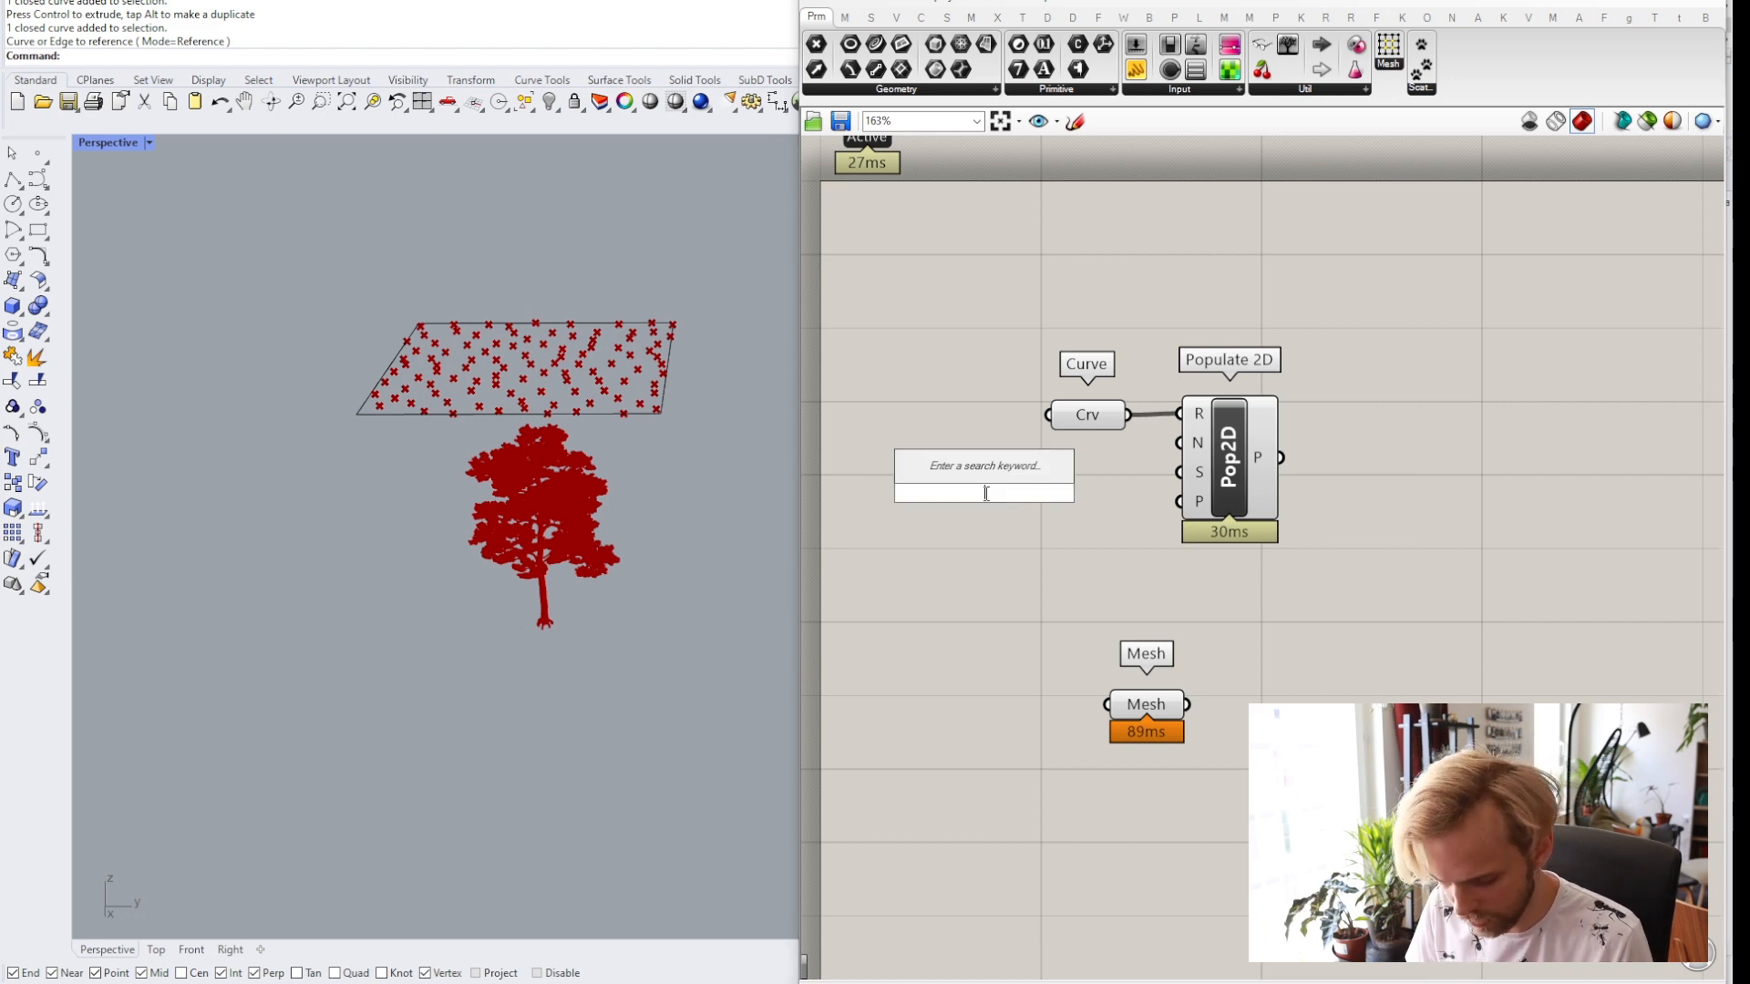
type("50")
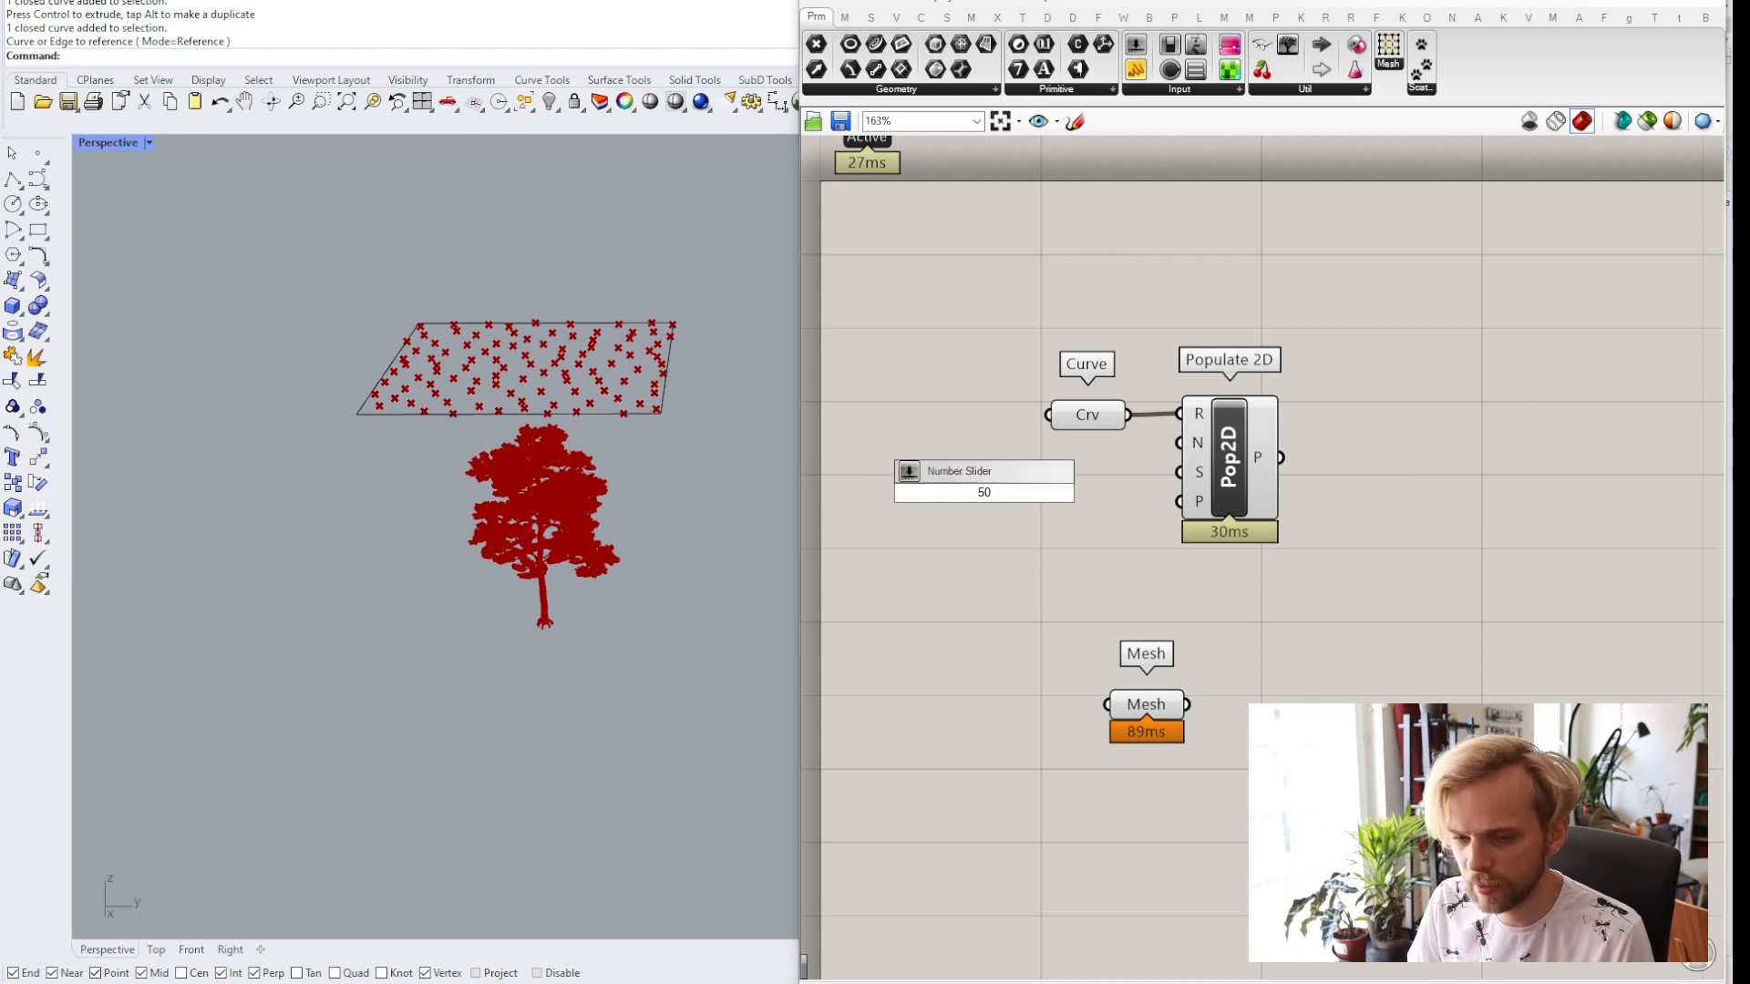
key("Return")
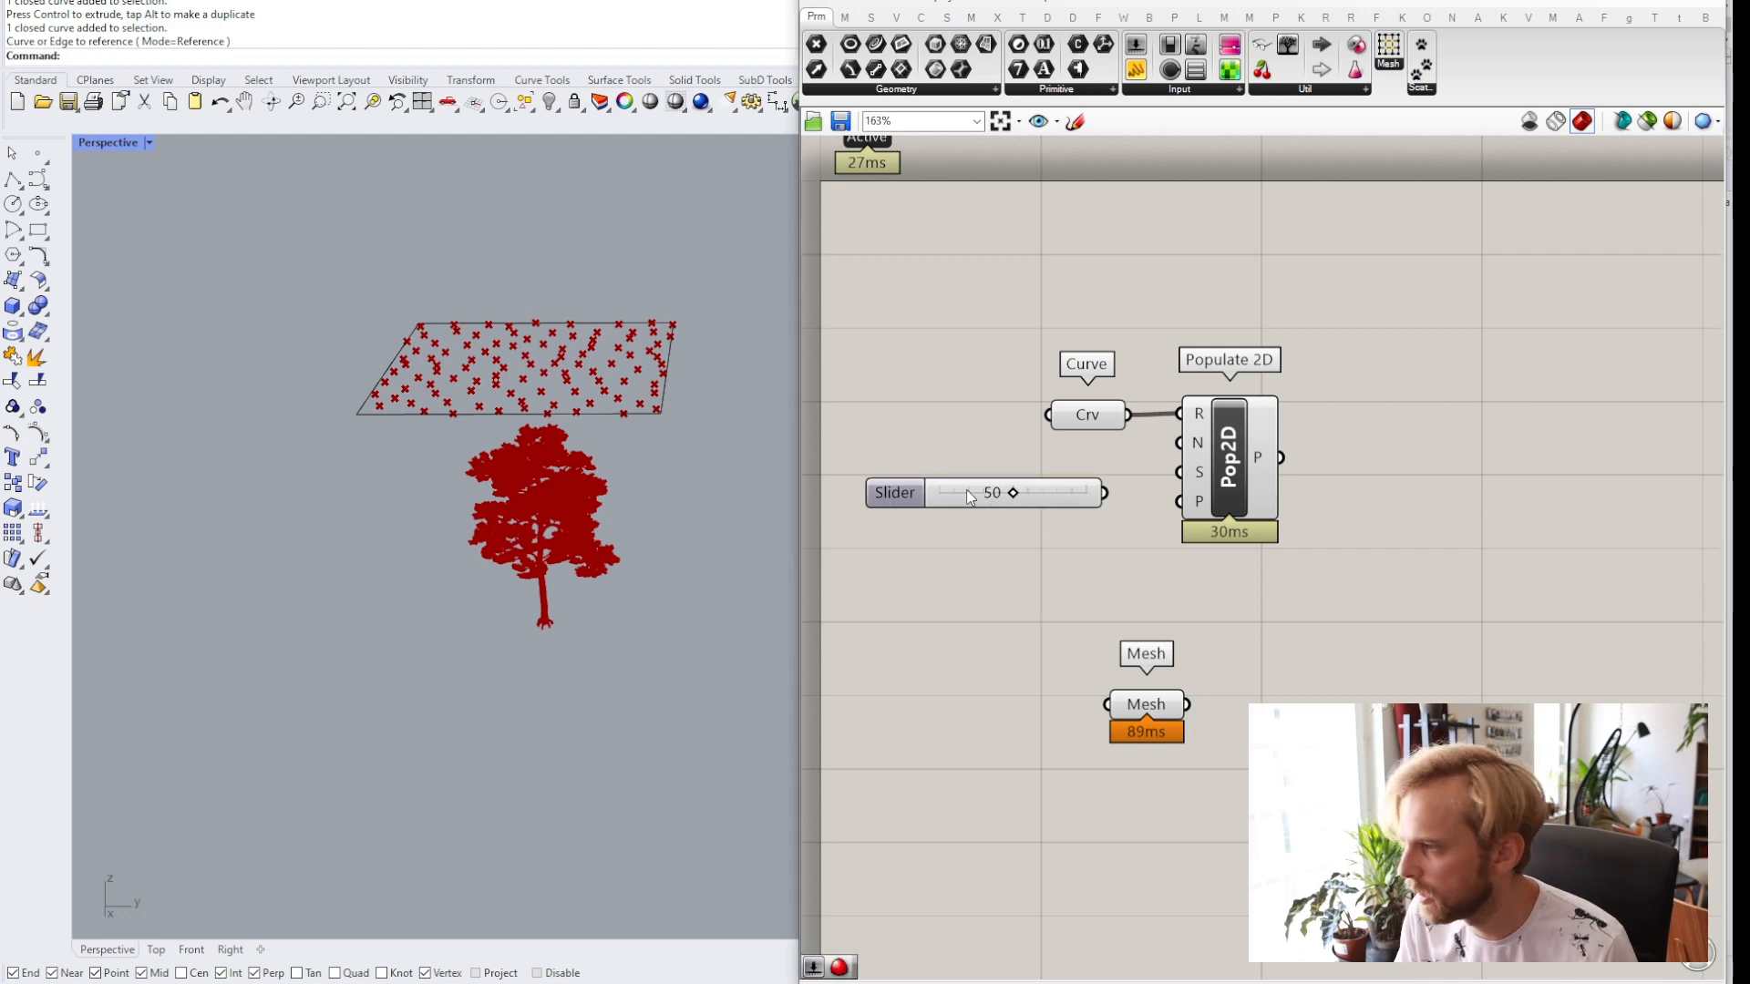
left_click(907, 474)
left_click_drag(904, 470, 905, 468)
left_click_drag(1086, 466, 1198, 450)
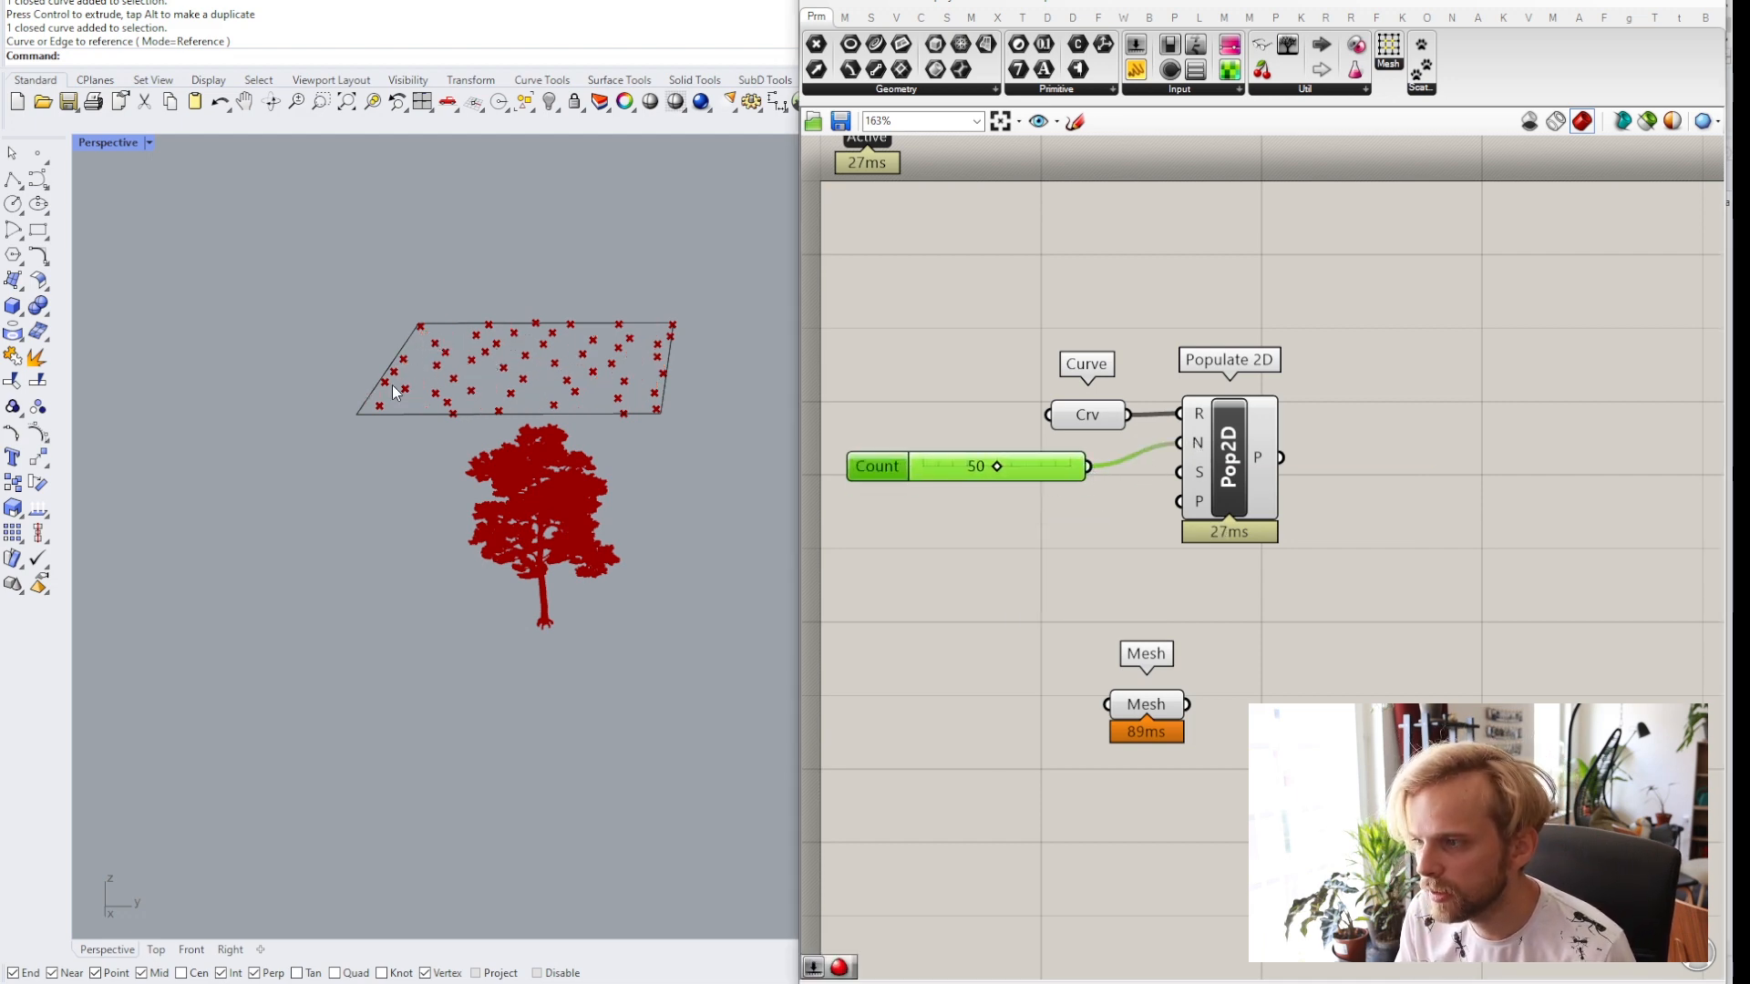
Set the count slider's value to 10.
left_click_drag(999, 469, 927, 474)
double_click(986, 468)
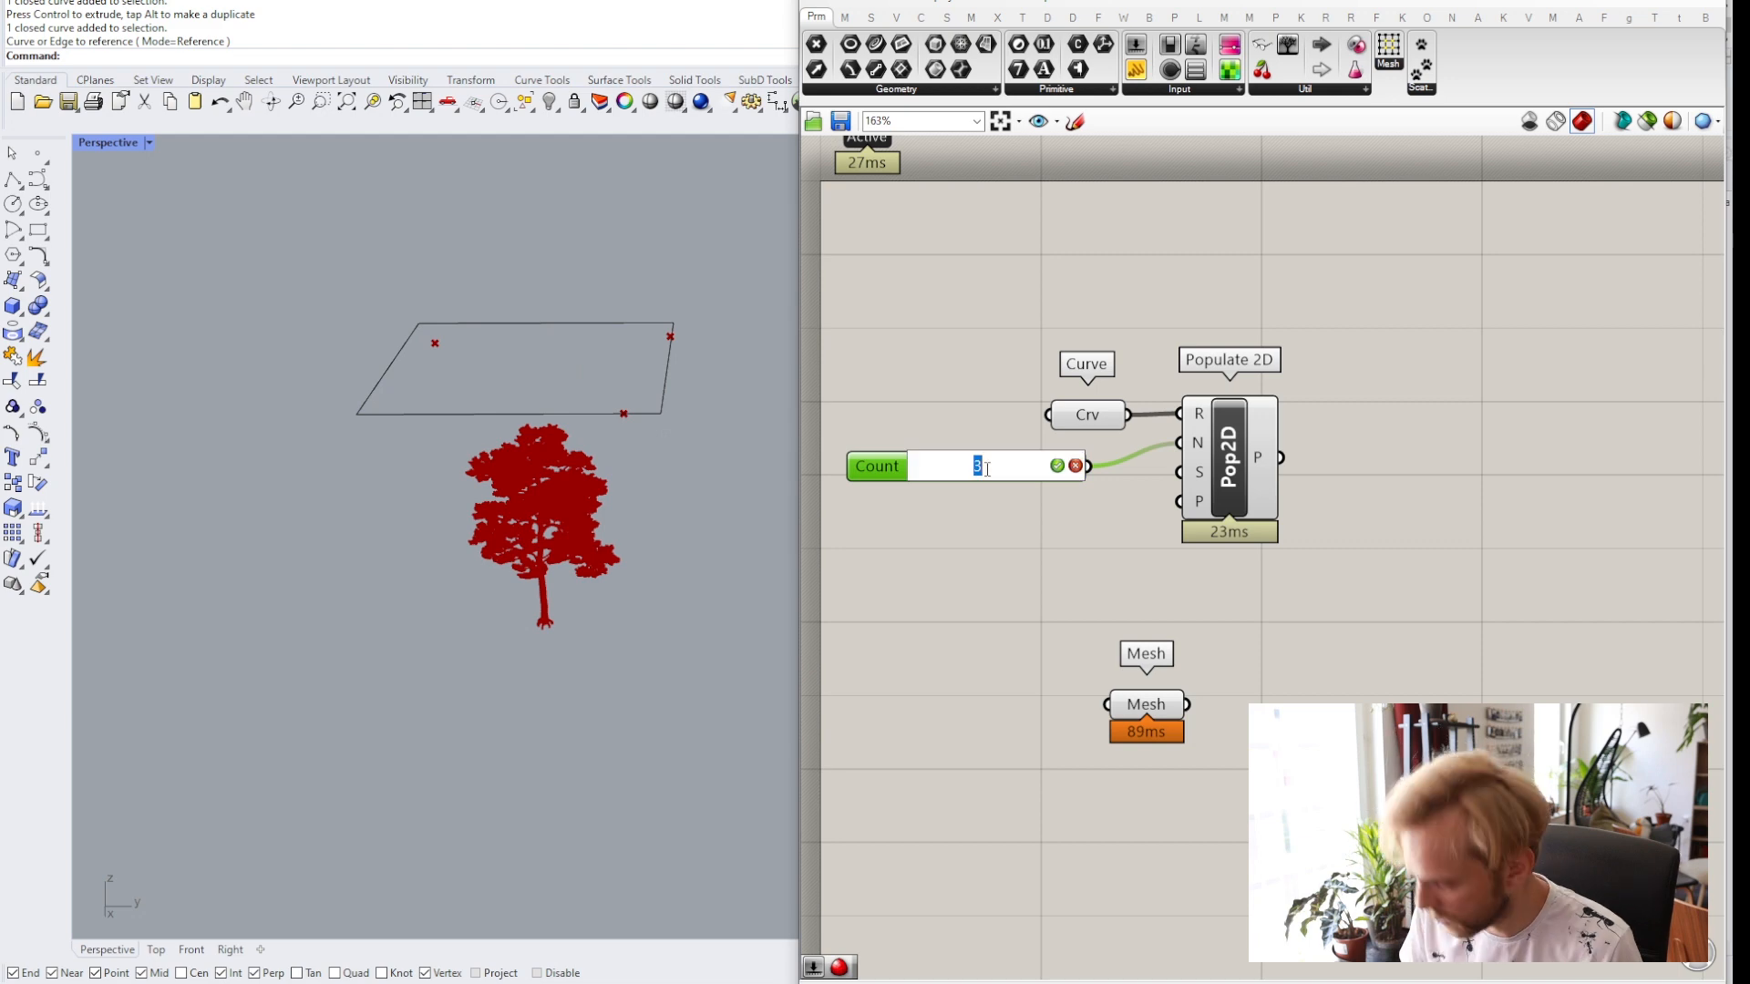
type("10")
key("Return")
left_click_drag(991, 463, 1019, 455)
left_click(922, 505)
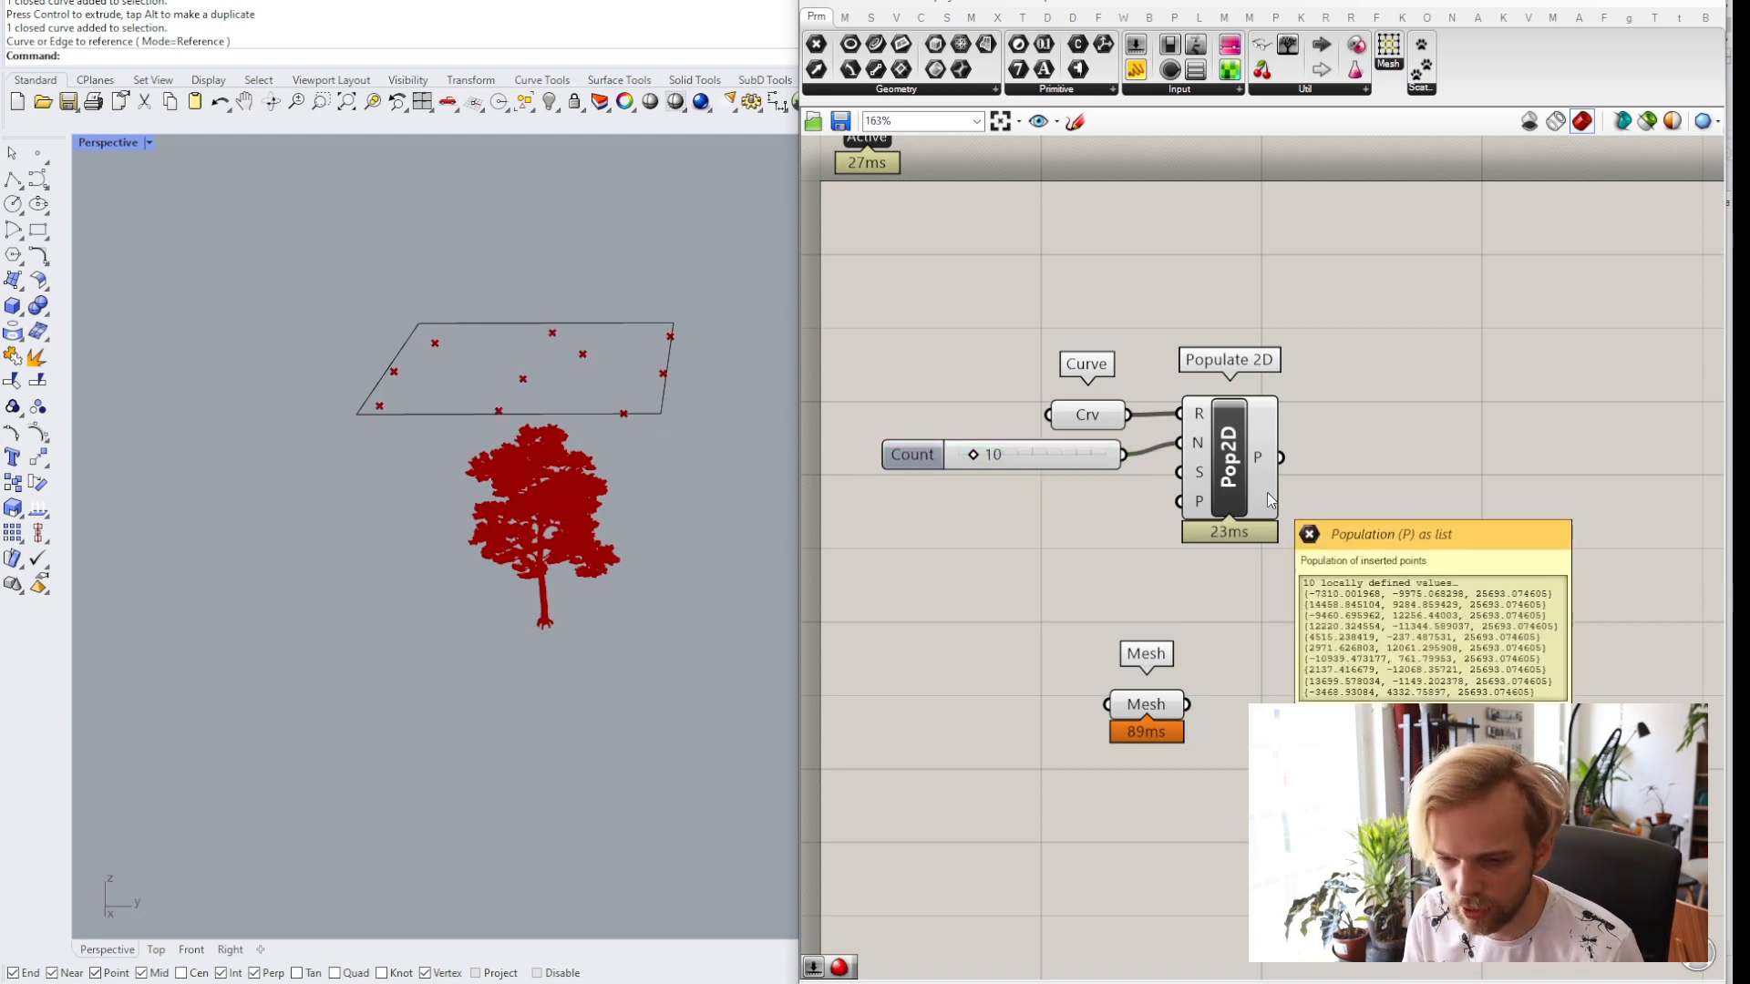
right_click_drag(1355, 557, 1277, 570)
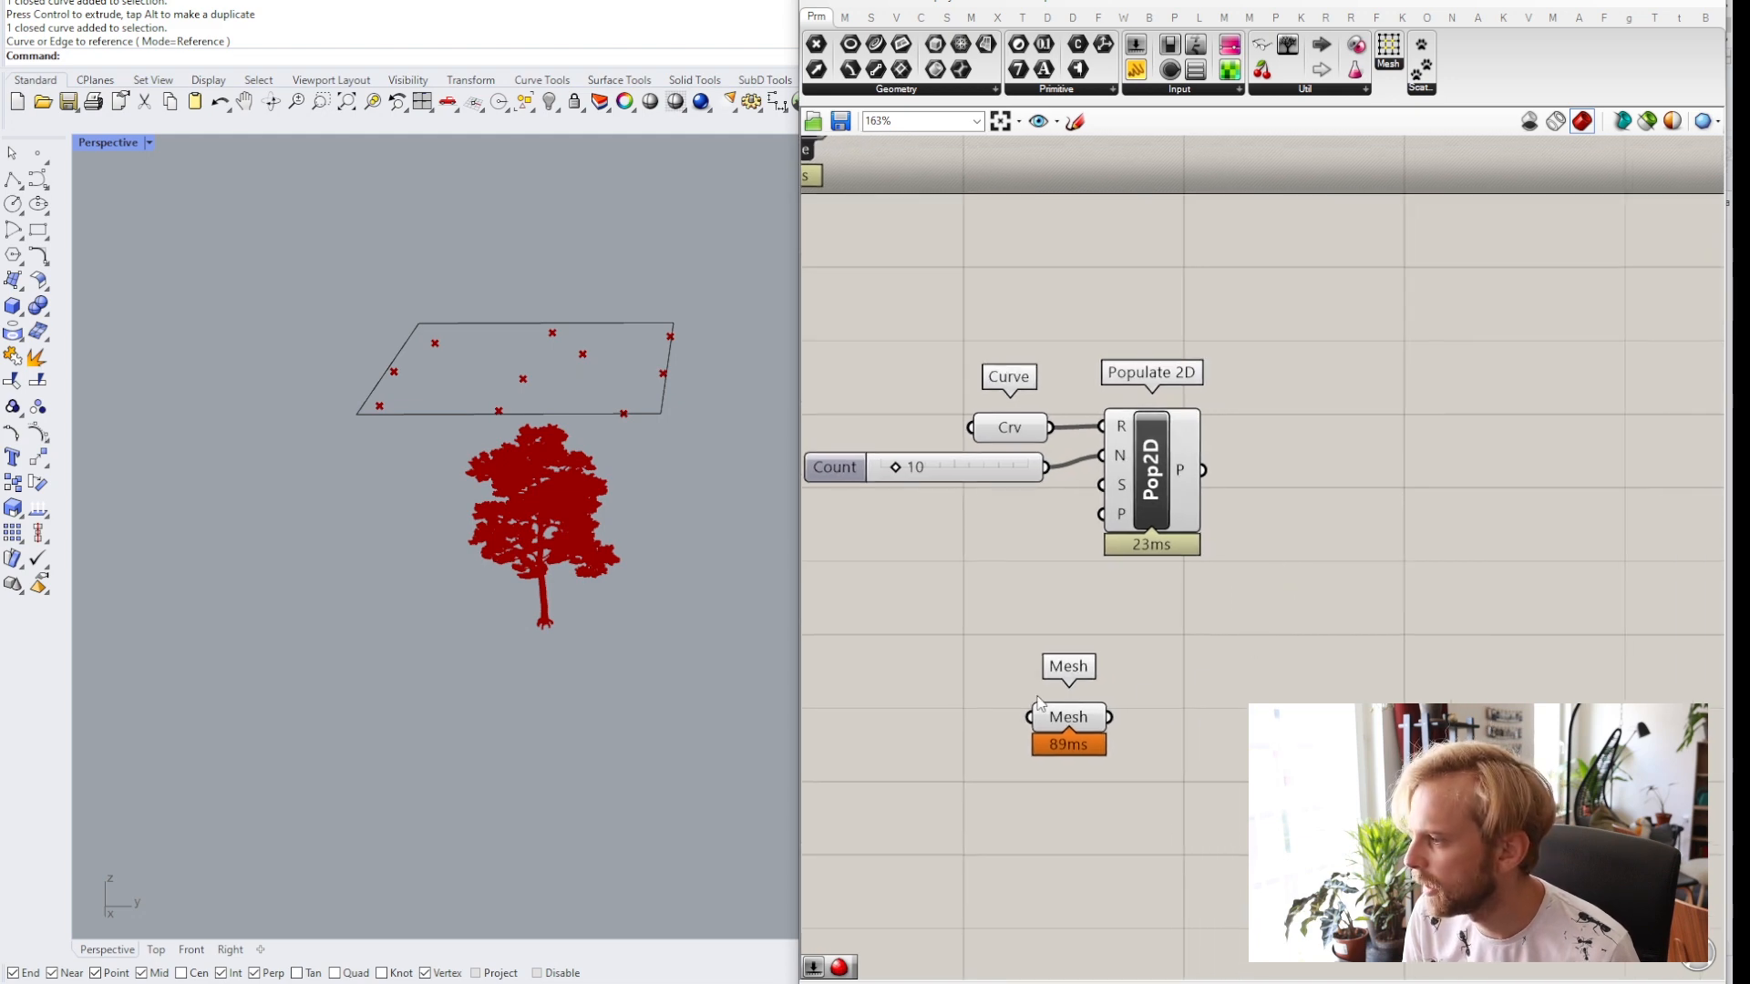
left_click_drag(1065, 716, 1079, 796)
left_click(1191, 729)
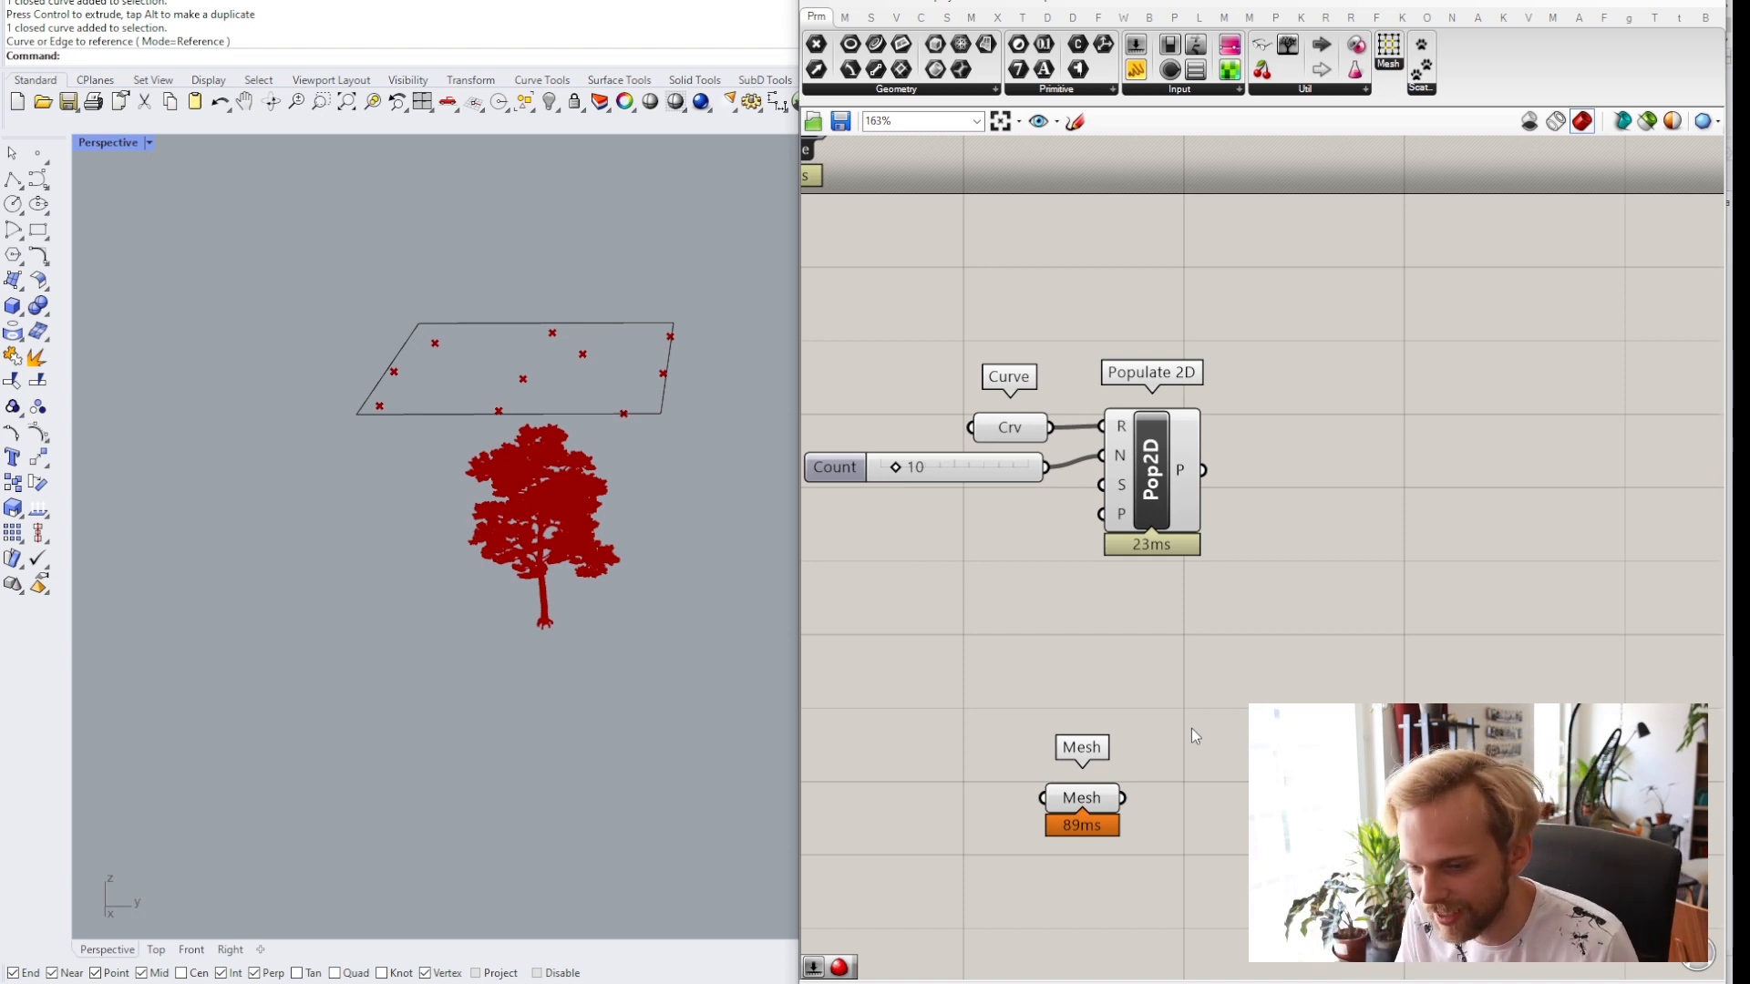
right_click_drag(1285, 617, 1223, 619)
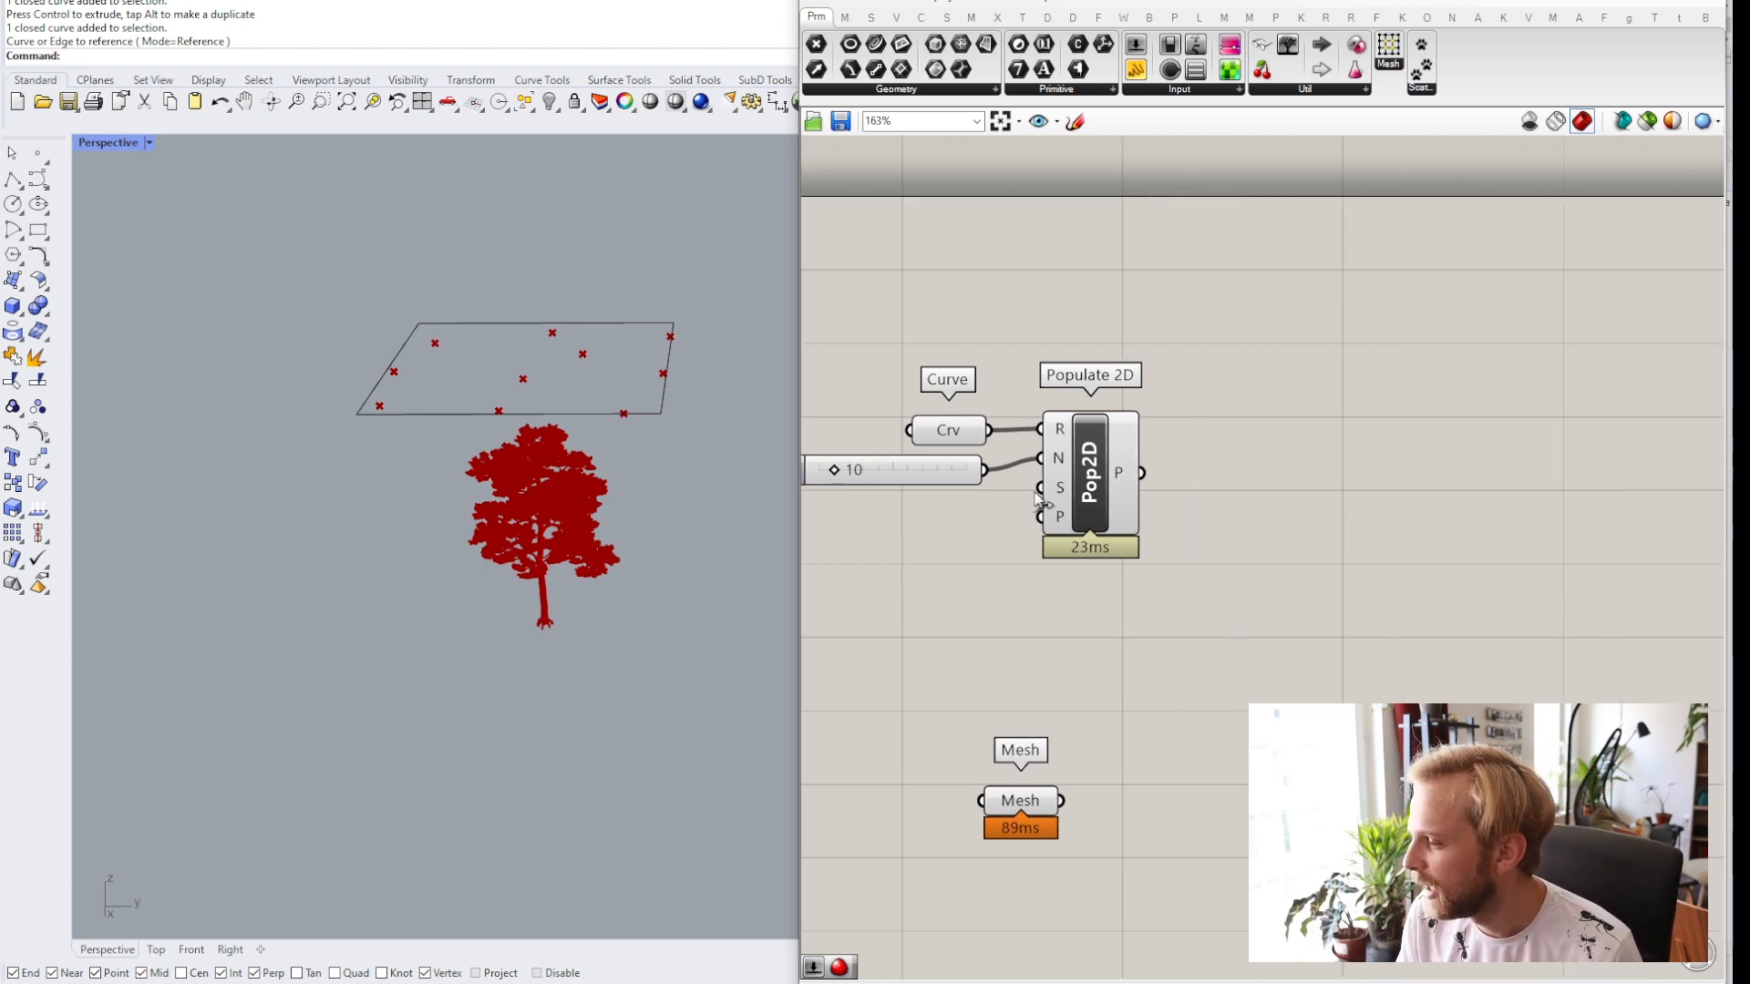
right_click_drag(555, 519, 545, 464)
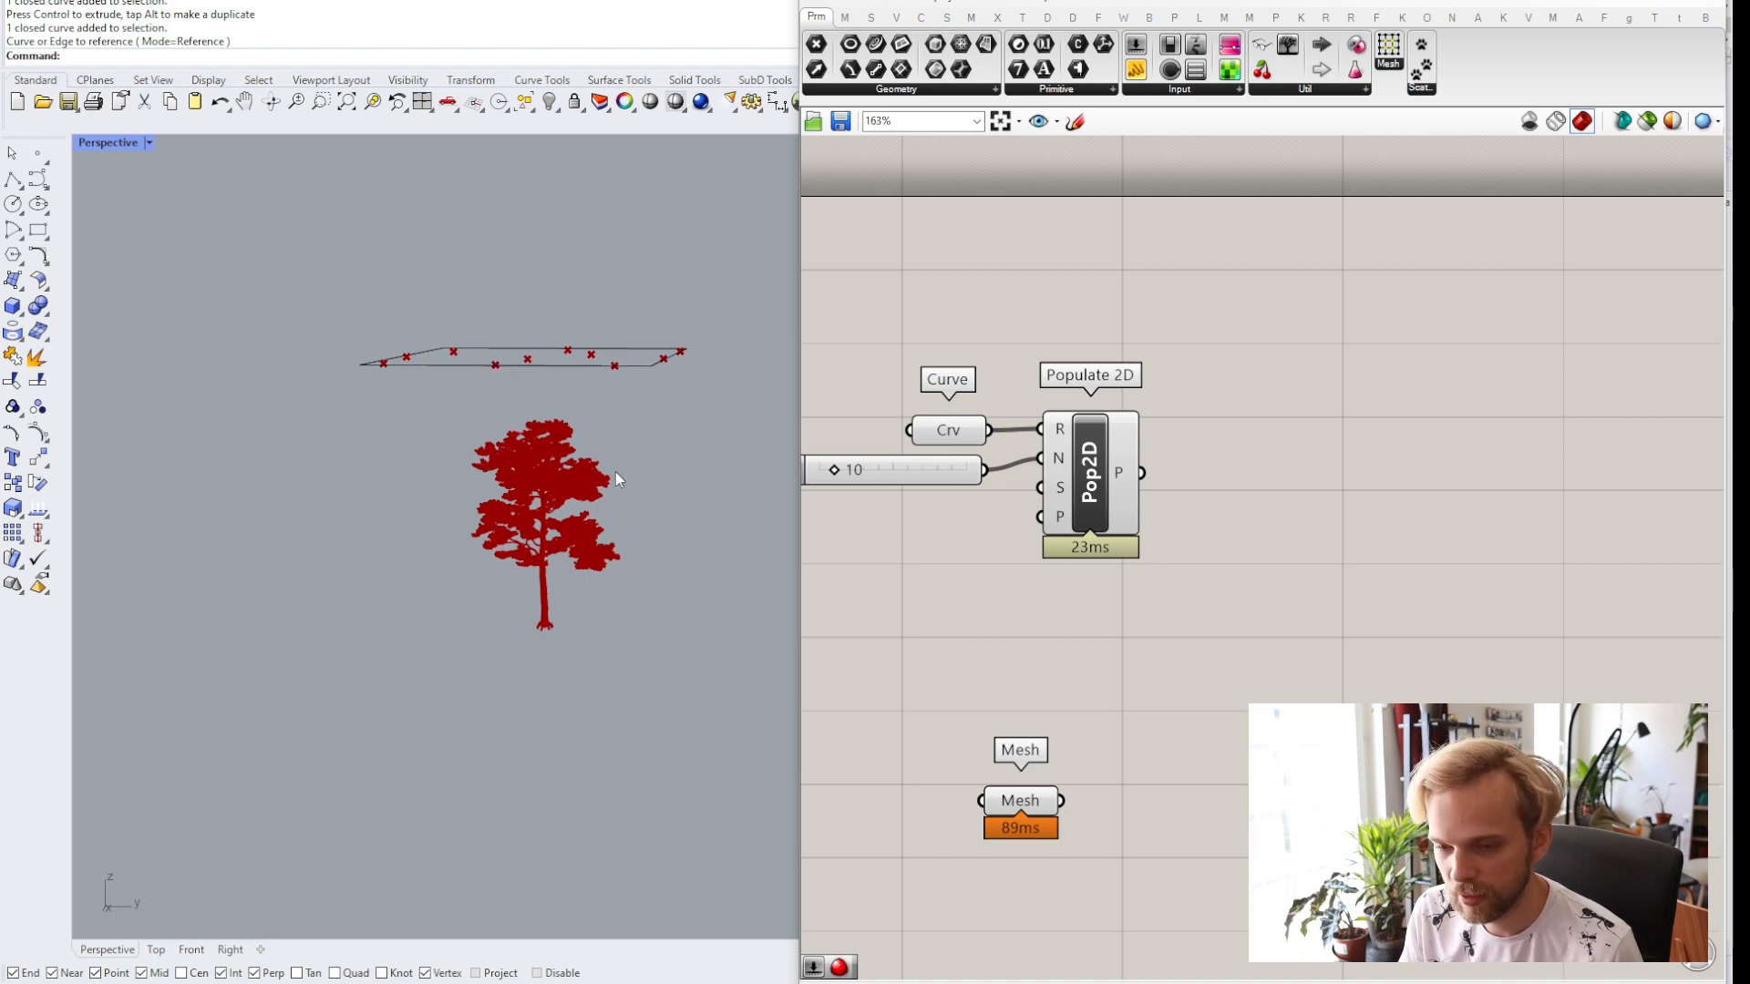
right_click_drag(565, 504, 568, 535)
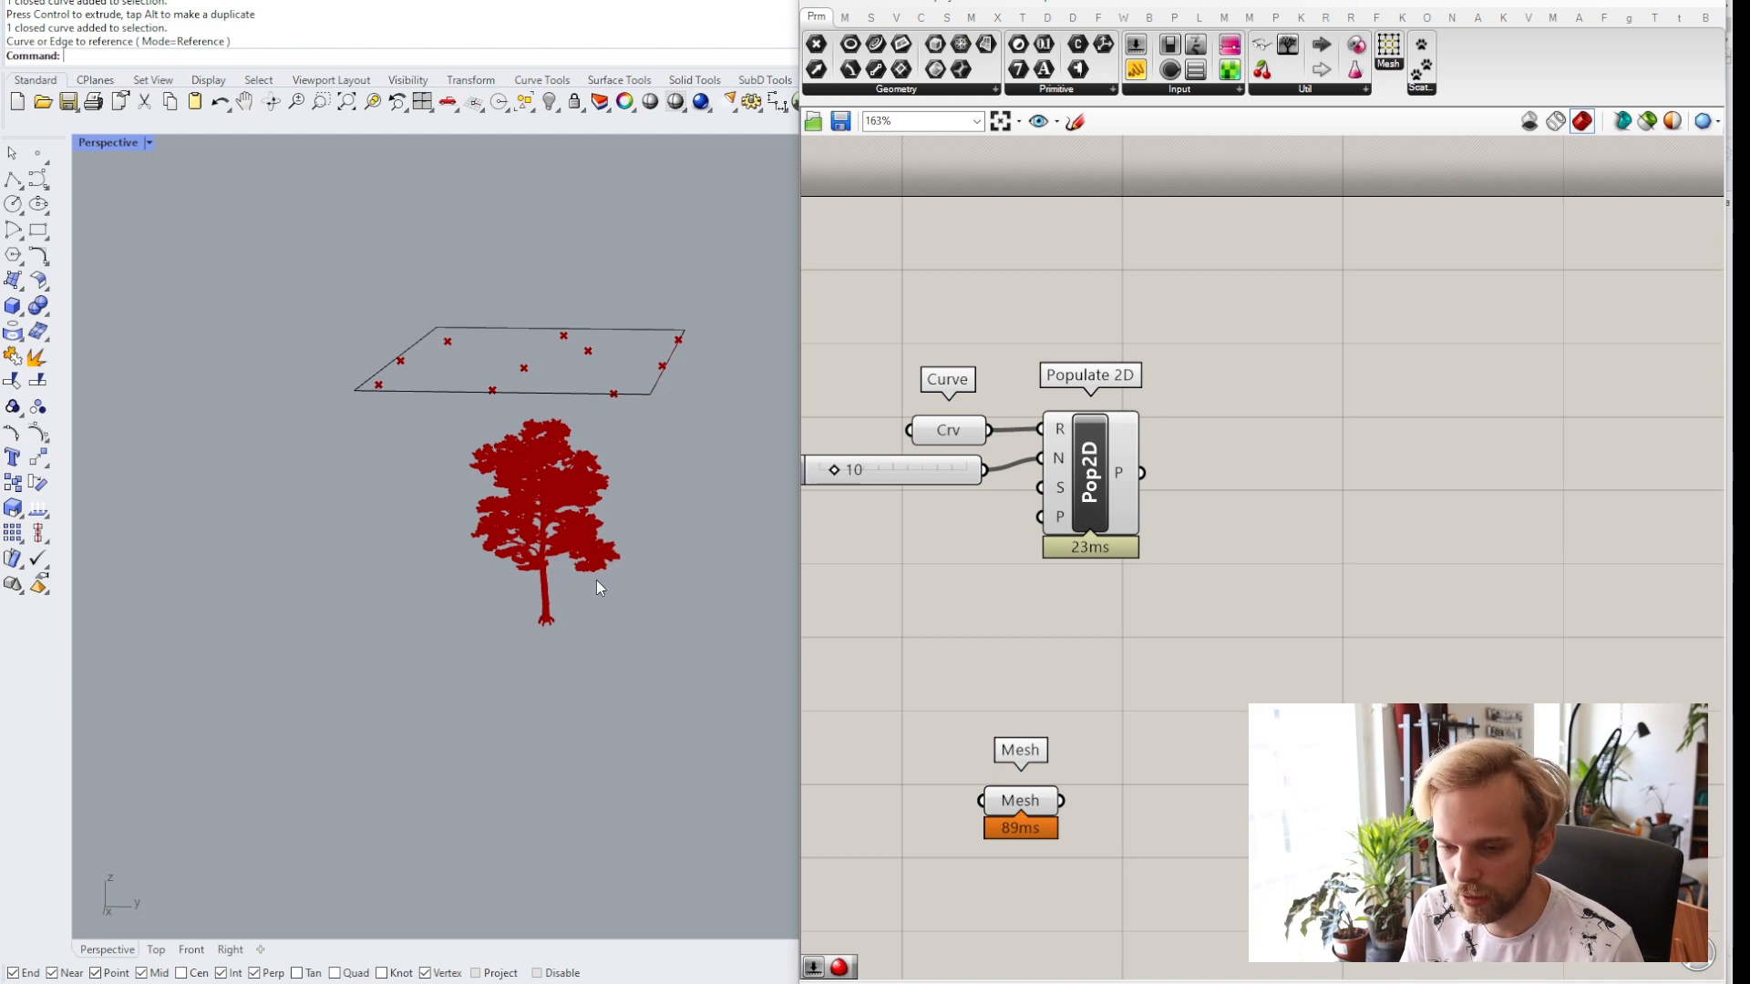
Add a Mesh | Ray component to the canvas.
right_click_drag(1216, 692, 1172, 599)
double_click(1183, 556)
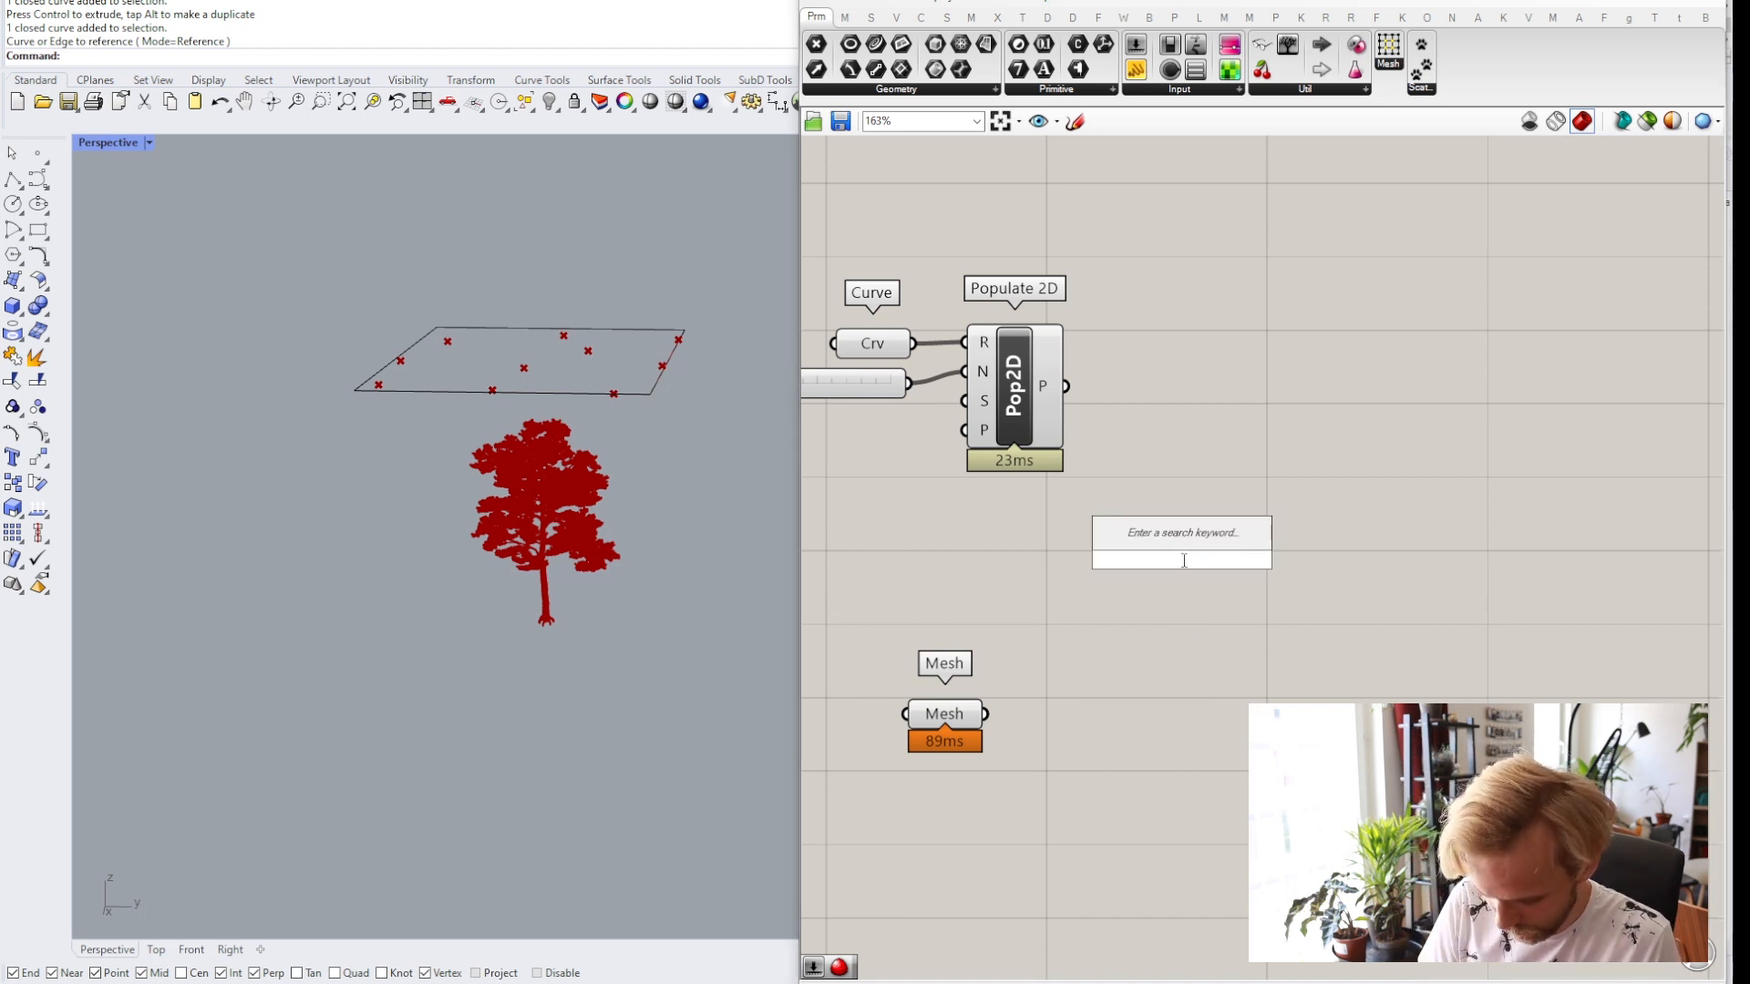
type("mesh ray")
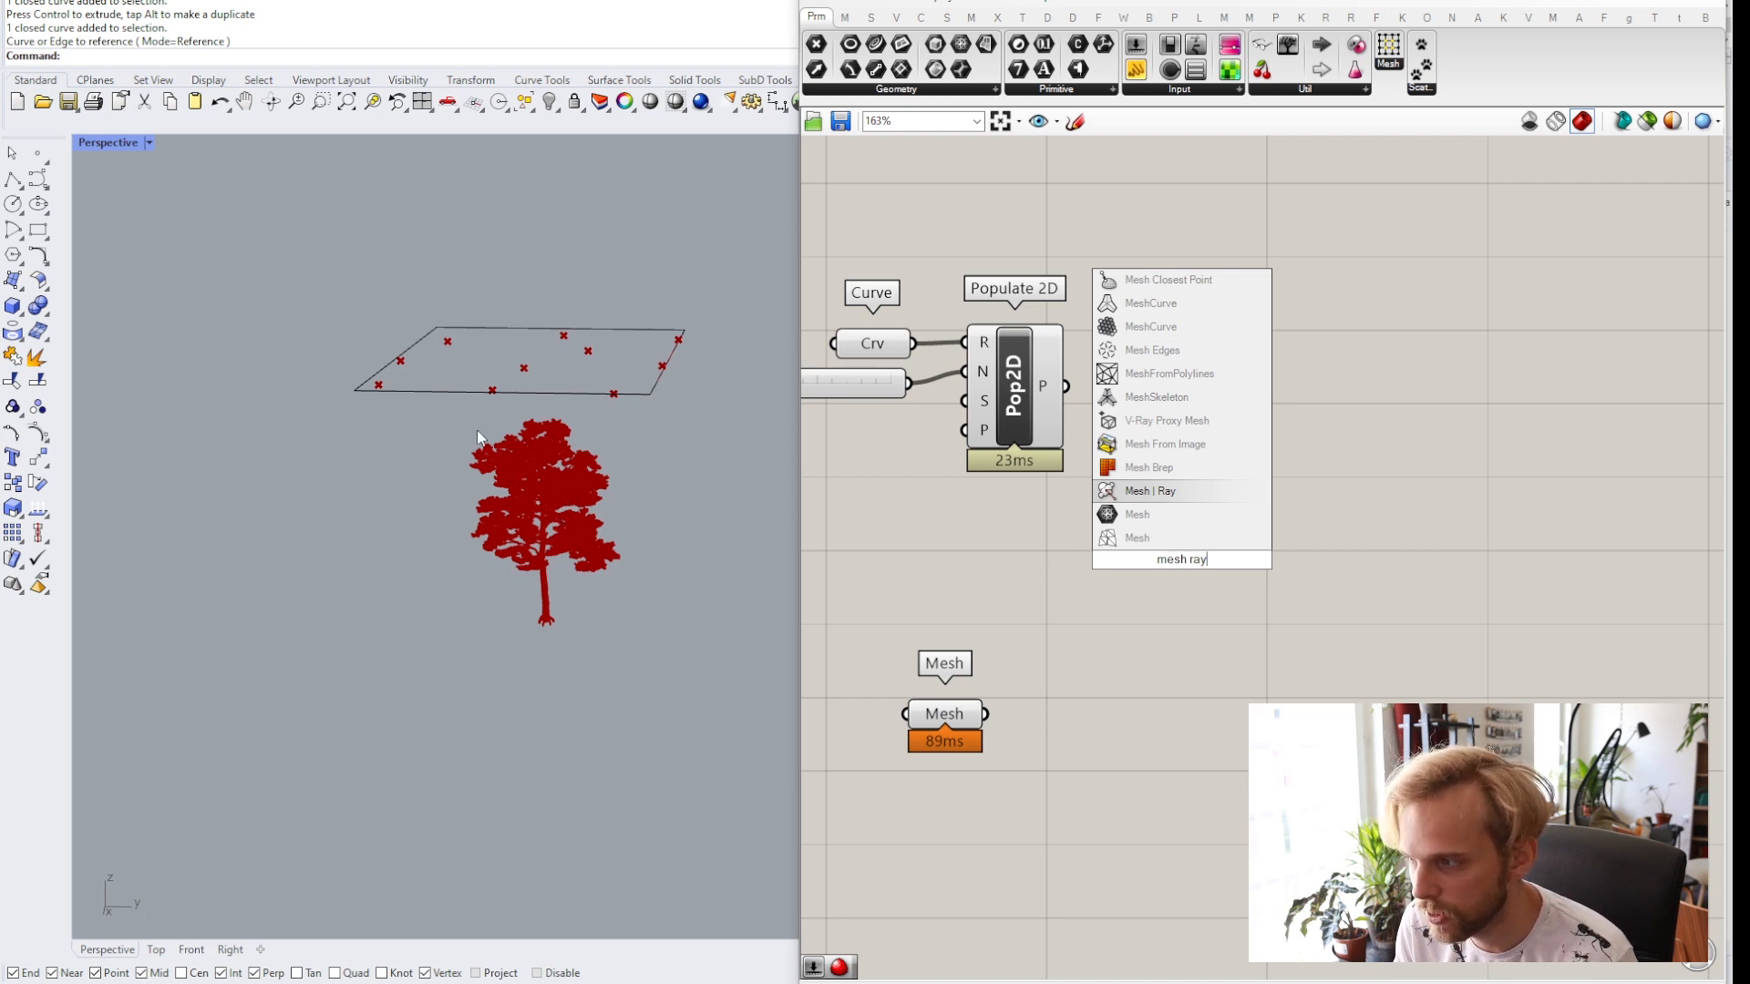
left_click(1159, 499)
left_click_drag(1183, 576, 1302, 661)
left_click(1151, 659)
left_click(1271, 656)
left_click(1195, 484)
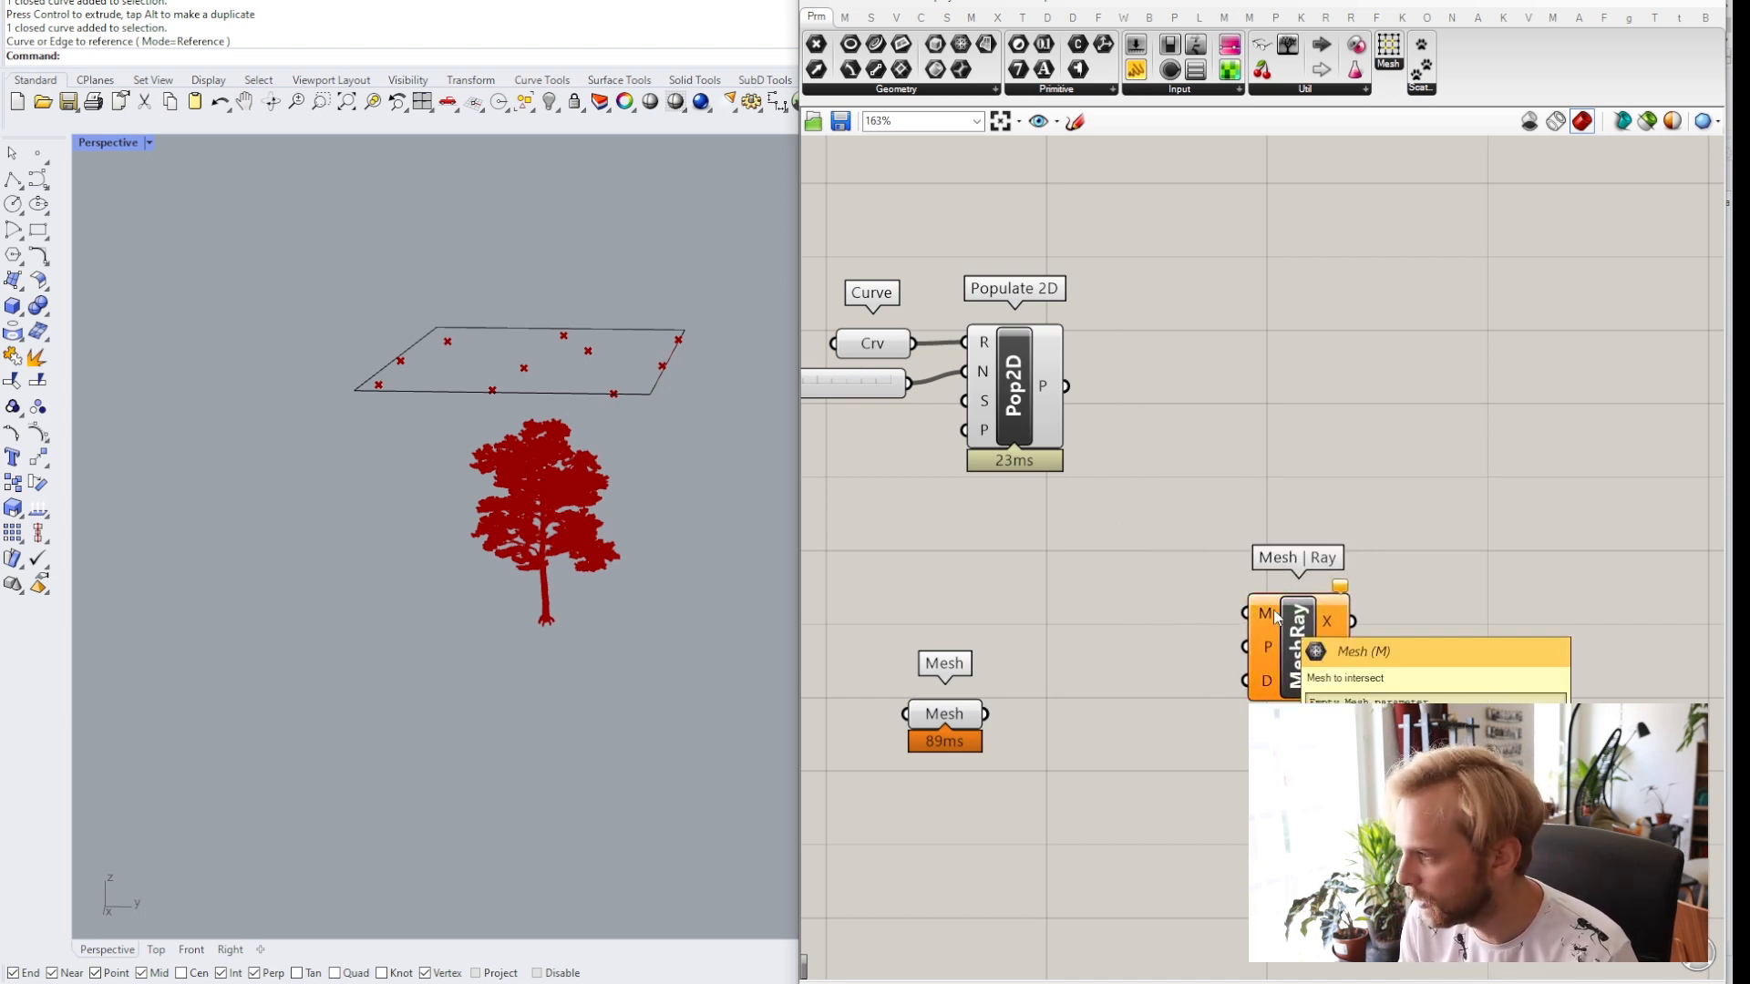
Connect the Populate 2D points output to the Mesh | Ray P input.
left_click_drag(945, 718, 865, 635)
left_click(1108, 663)
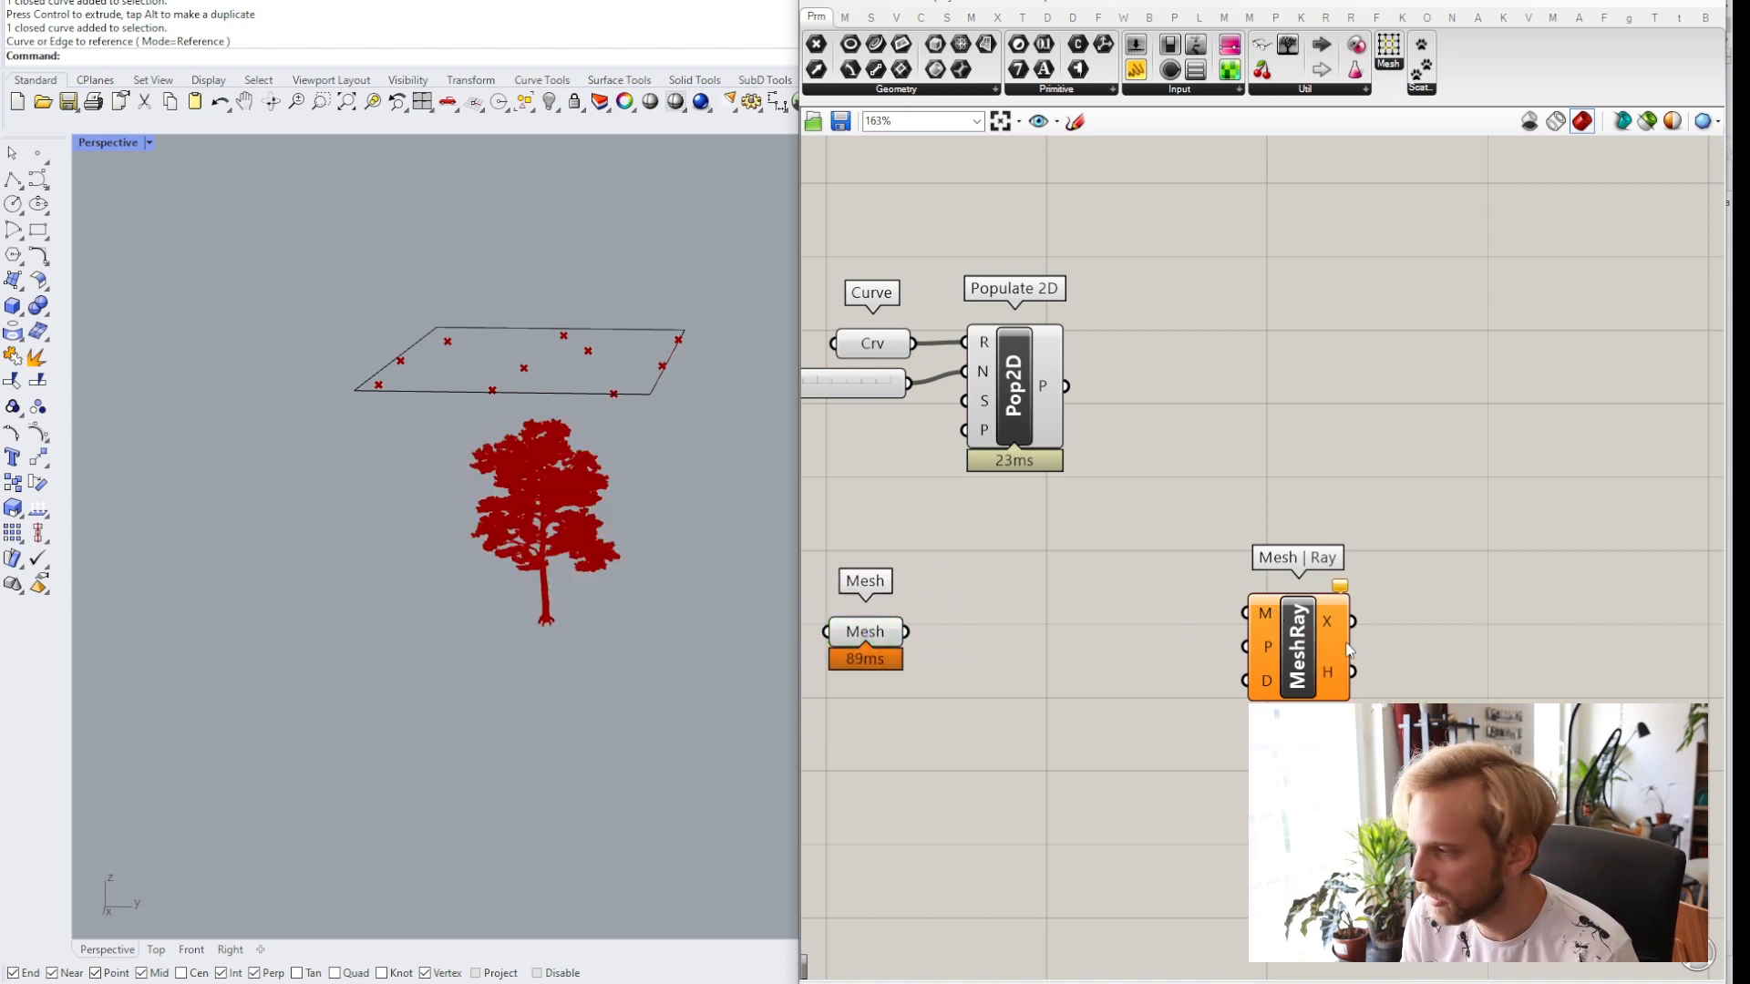
left_click_drag(1335, 643, 1363, 682)
left_click(1232, 660)
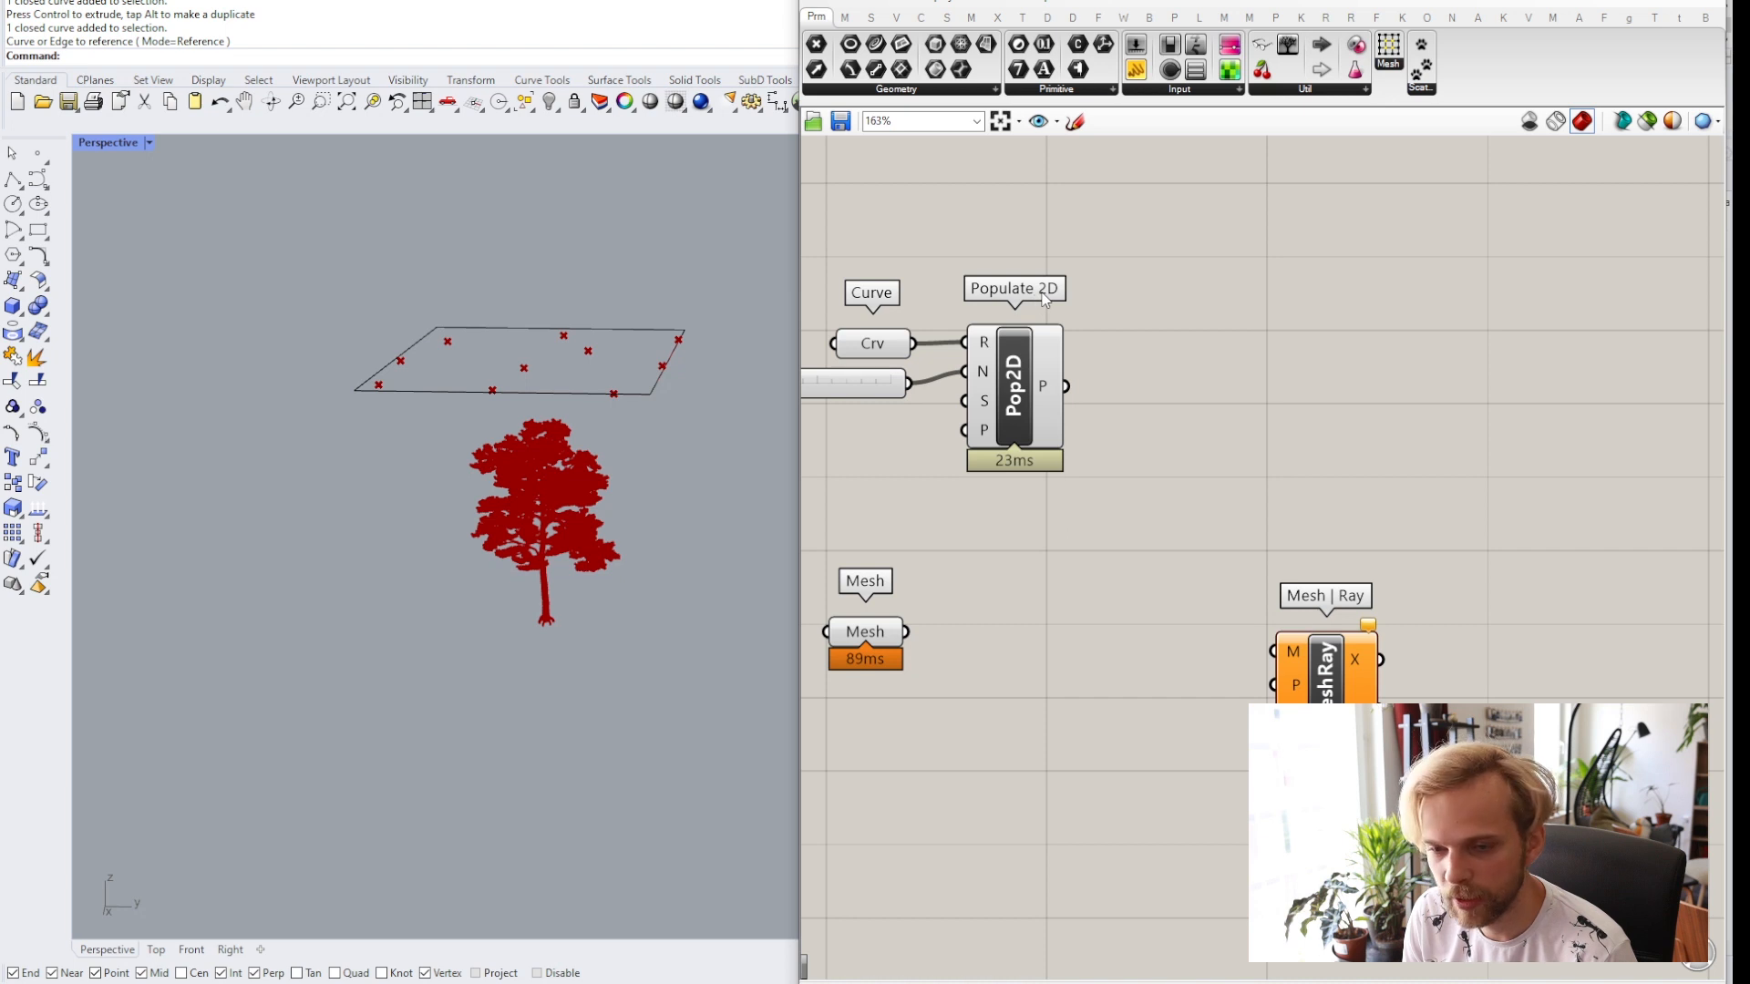
left_click(1045, 401)
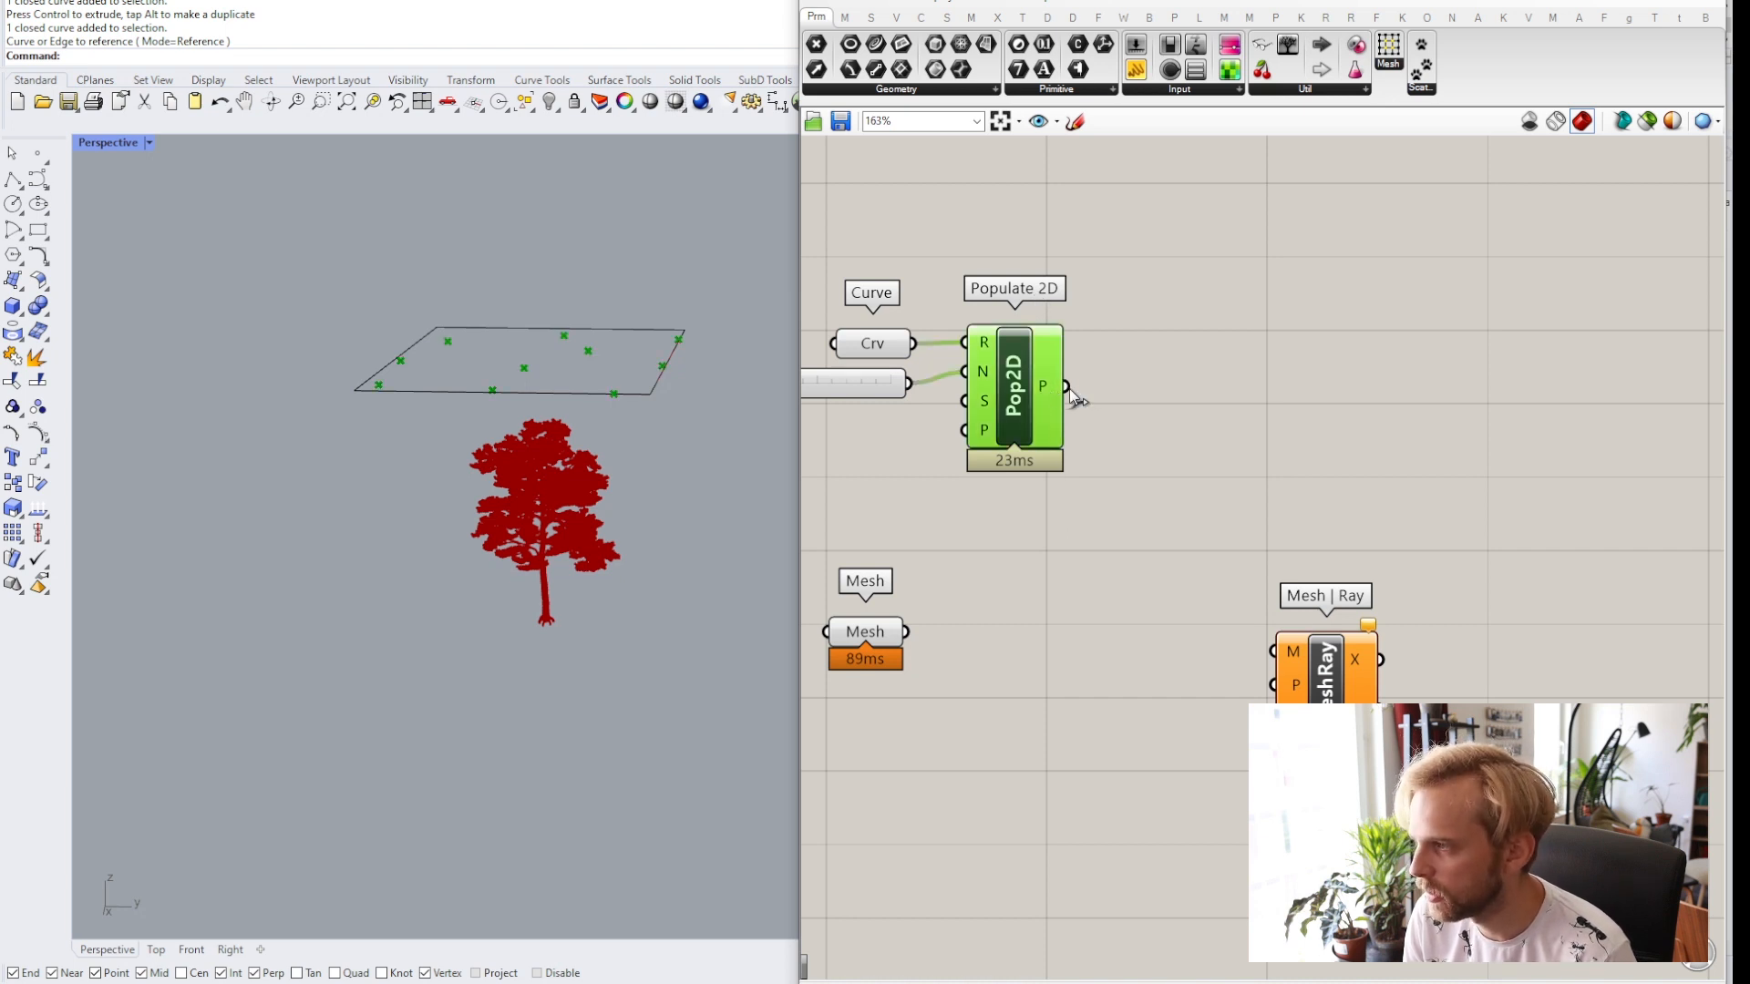
left_click_drag(1067, 386, 1405, 542)
left_click_drag(1391, 428, 1379, 332)
left_click_drag(1405, 535, 1373, 329)
right_click_drag(1296, 396, 1348, 585)
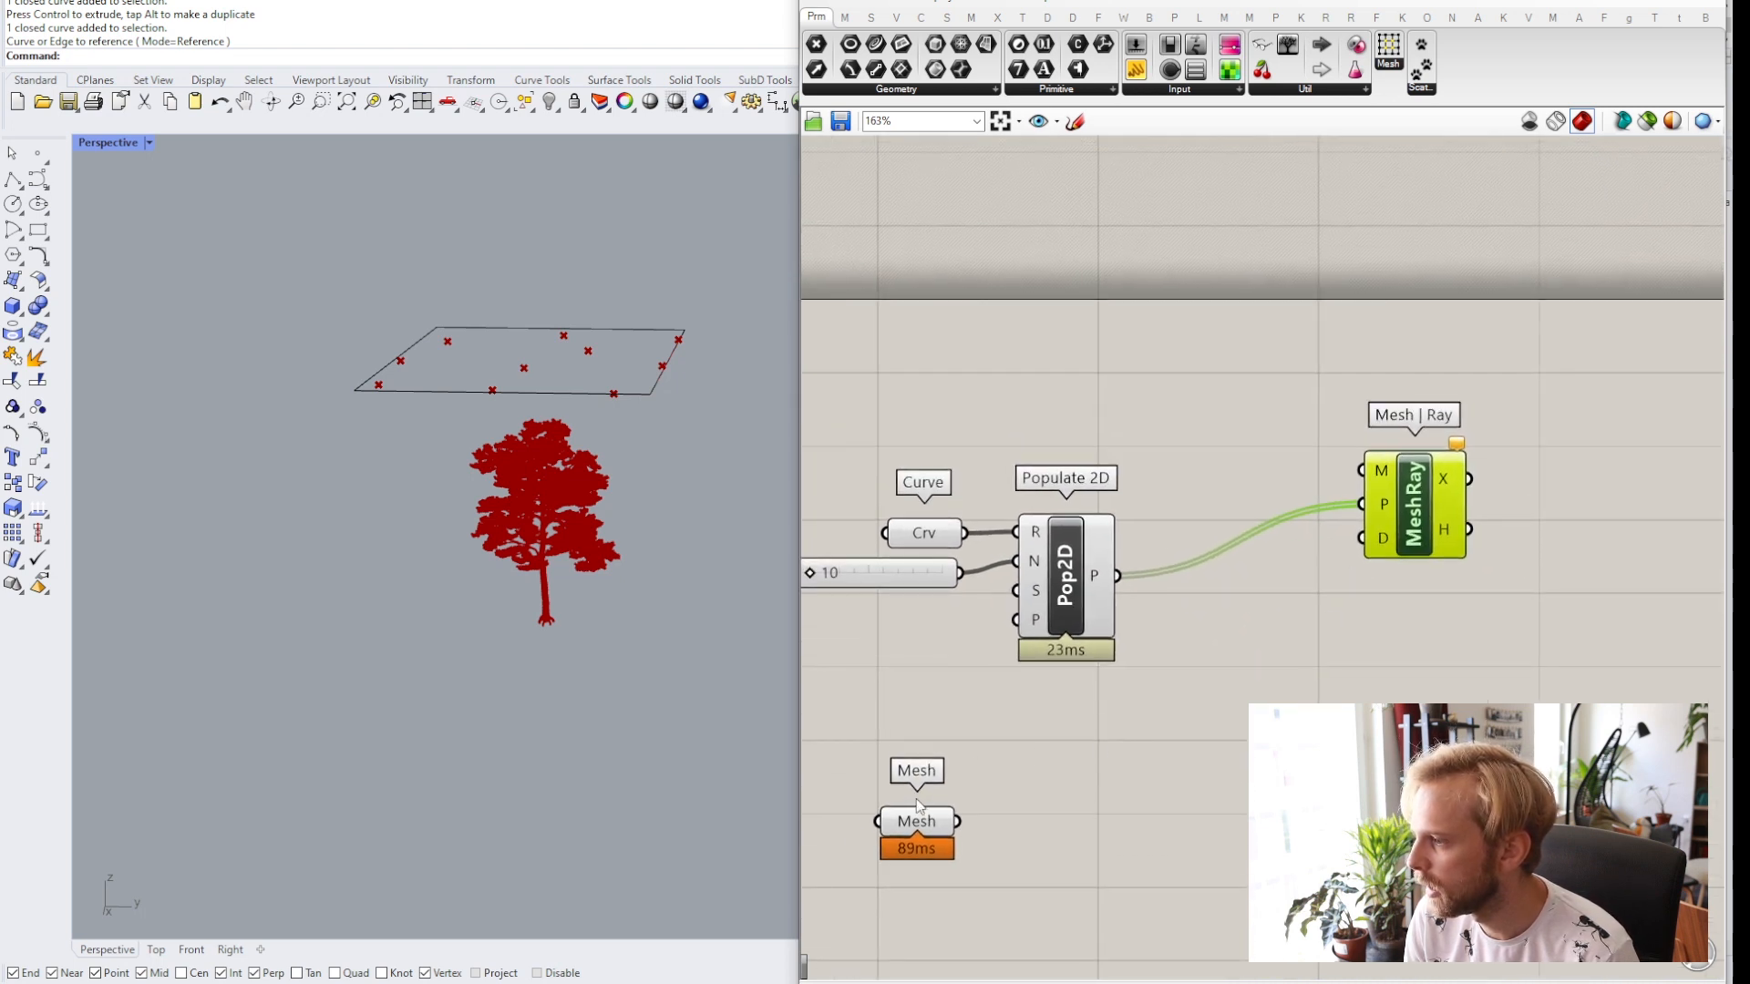
left_click_drag(914, 827, 1028, 811)
left_click_drag(1413, 510, 1414, 803)
right_click_drag(1398, 748, 1372, 465)
scroll(1372, 465, "up", 3)
left_click(1255, 645)
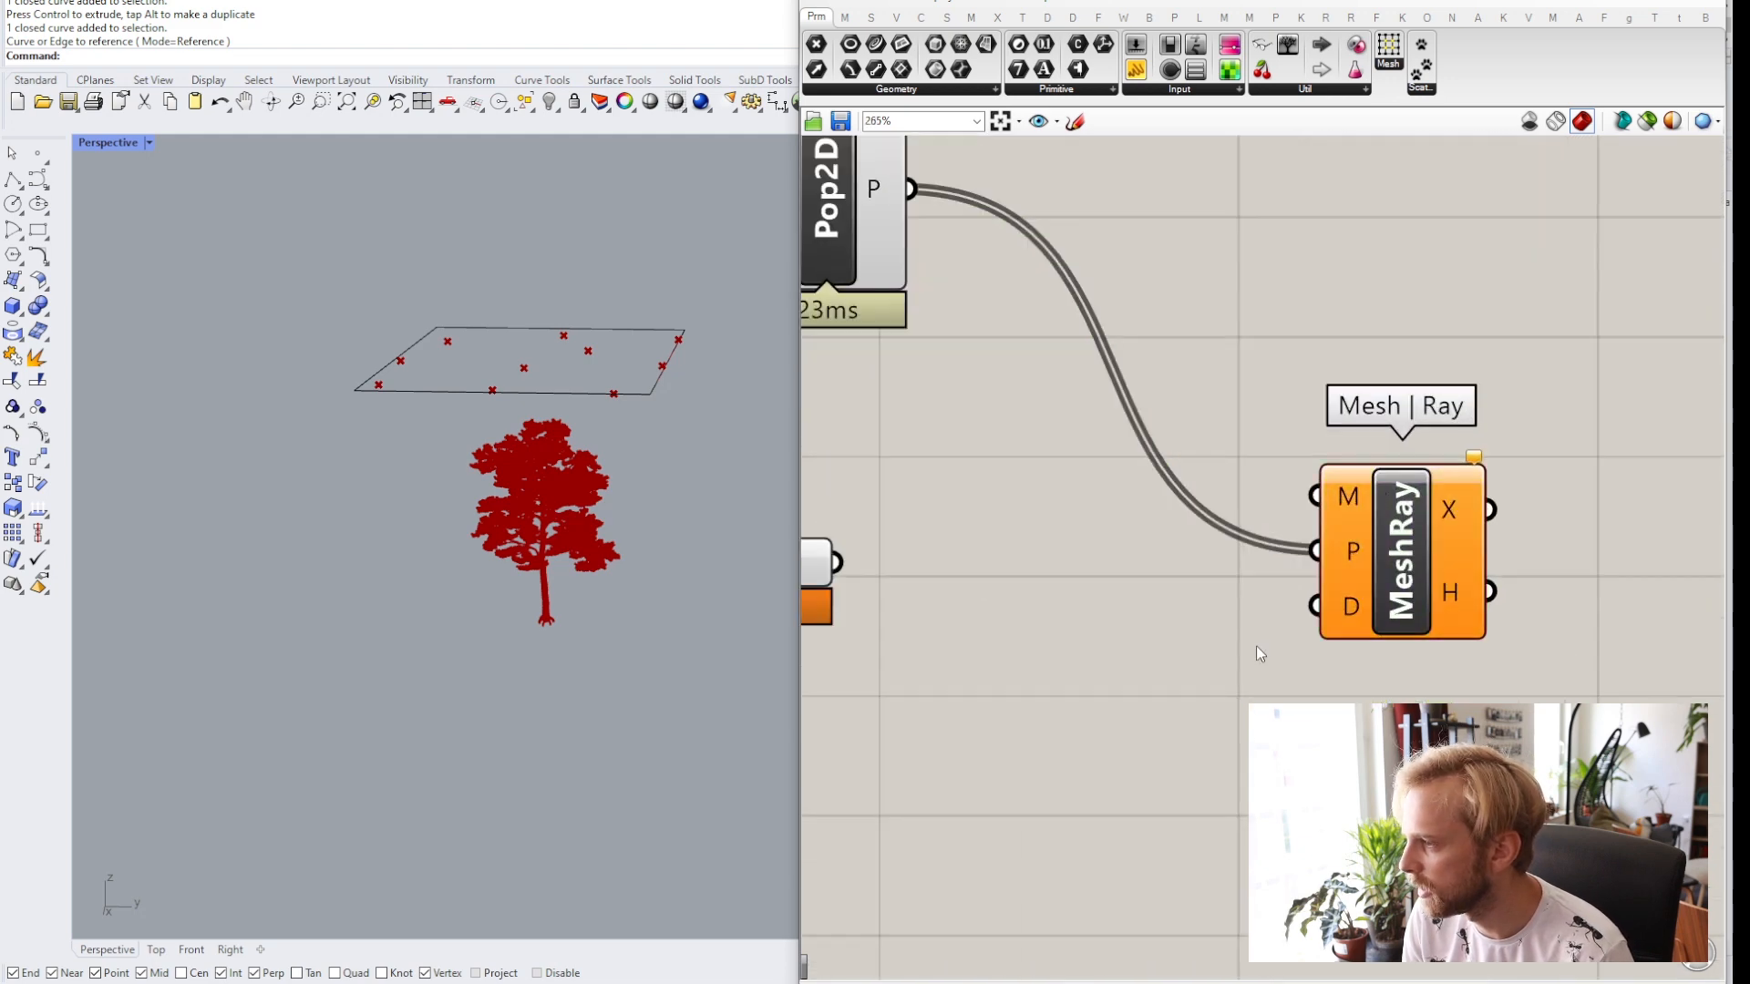
scroll(1258, 645, "down", 1)
mouse_move(1338, 616)
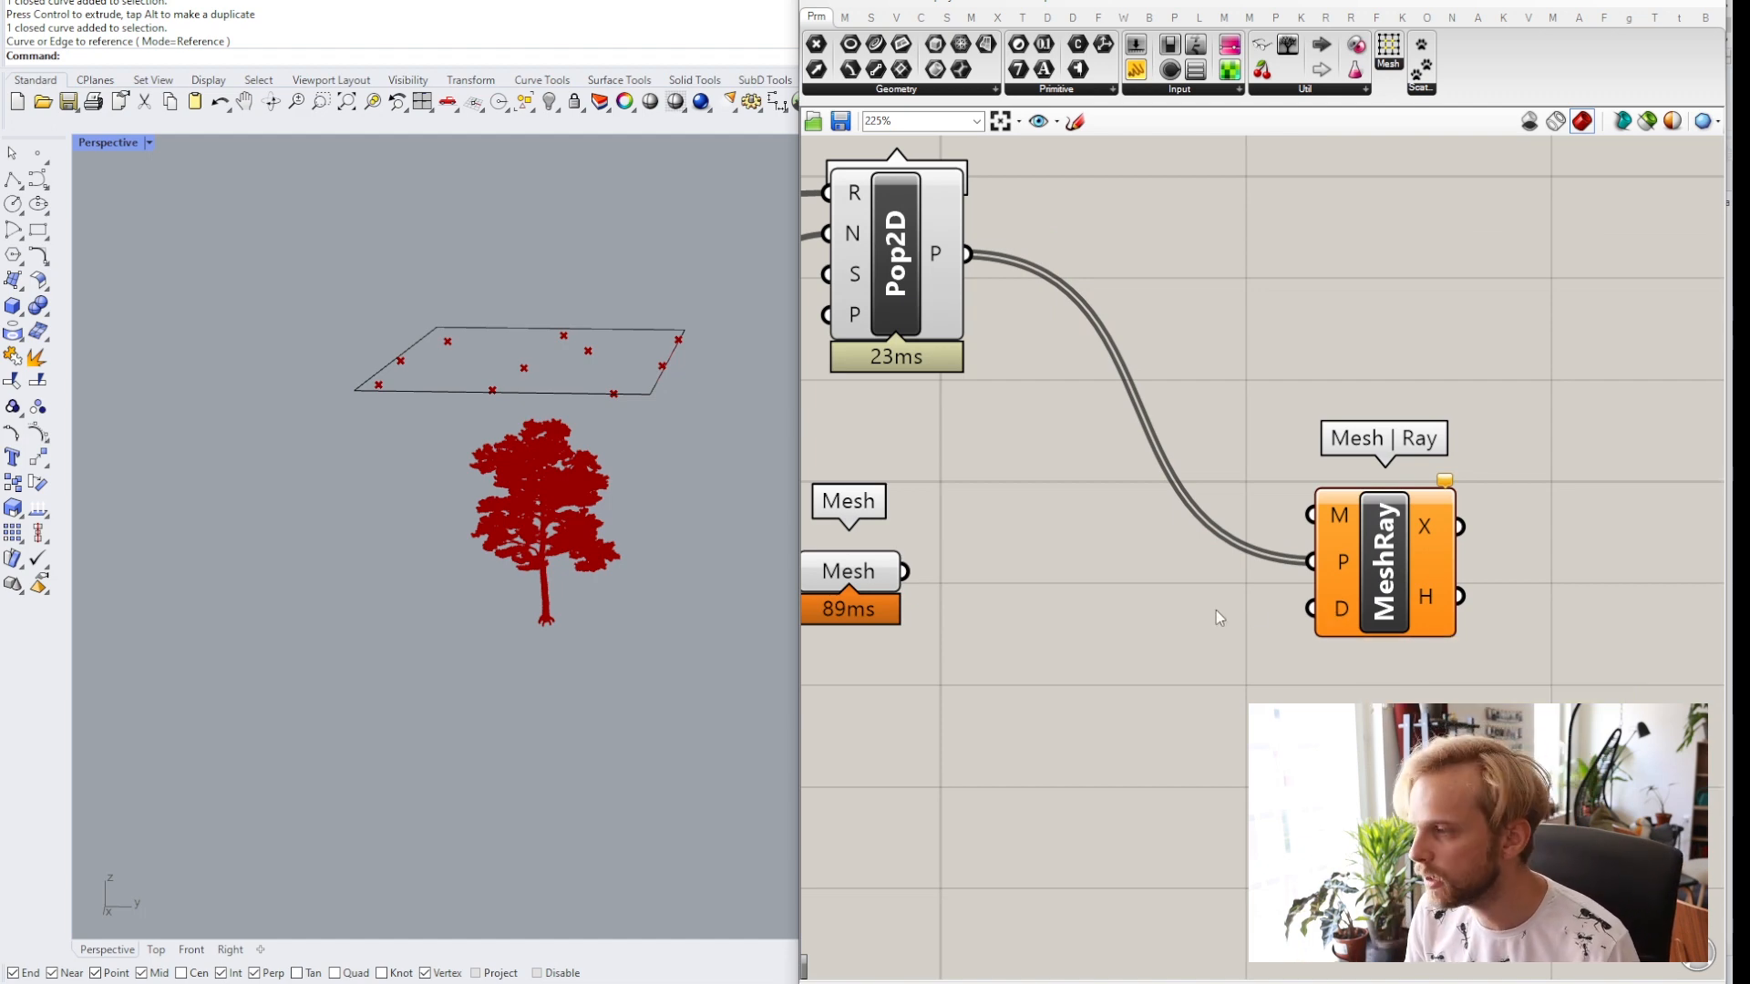
scroll(1166, 635, "down", 1)
scroll(1165, 635, "down", 2)
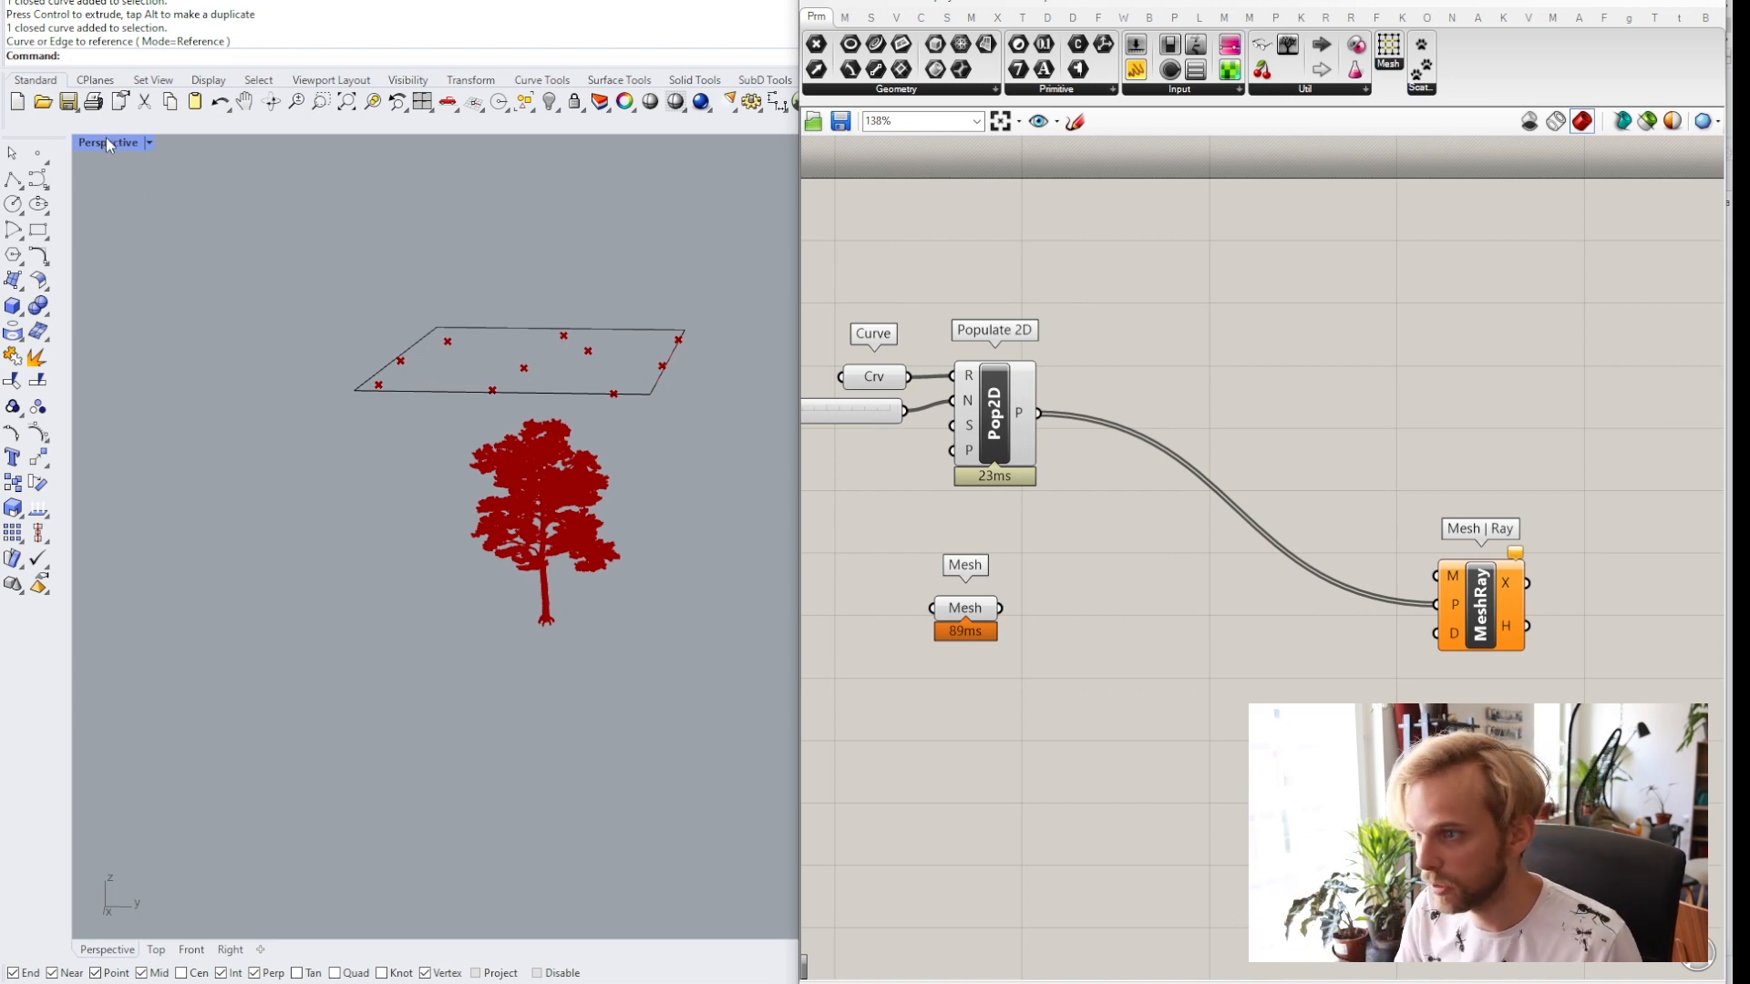
Place a point at the base of the tree trunk.
right_click_drag(297, 430, 510, 421)
scroll(392, 390, "down", 3)
right_click_drag(643, 449, 462, 448, "shift")
right_click_drag(463, 449, 510, 421, "shift")
left_click(42, 164)
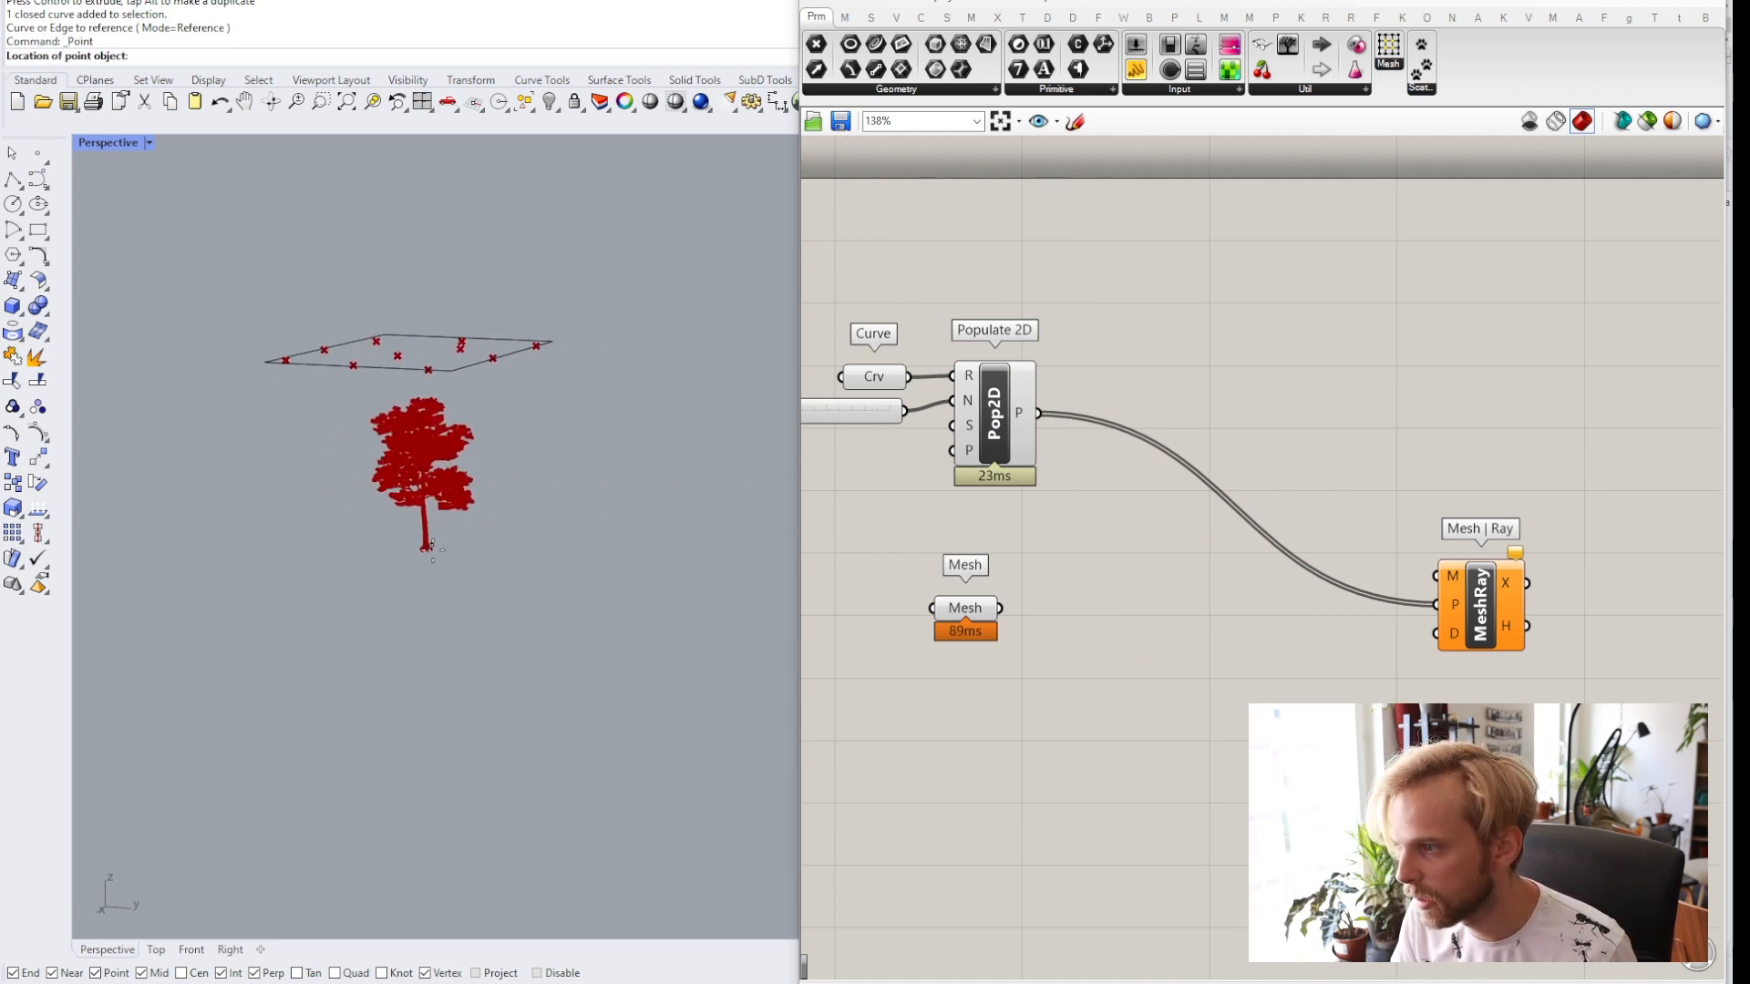
left_click(424, 549)
mouse_move(457, 575)
right_mouse_down()
mouse_move(499, 574)
mouse_move(486, 567)
right_mouse_up()
Place a second point on the rectangle above the tree.
left_click(37, 153)
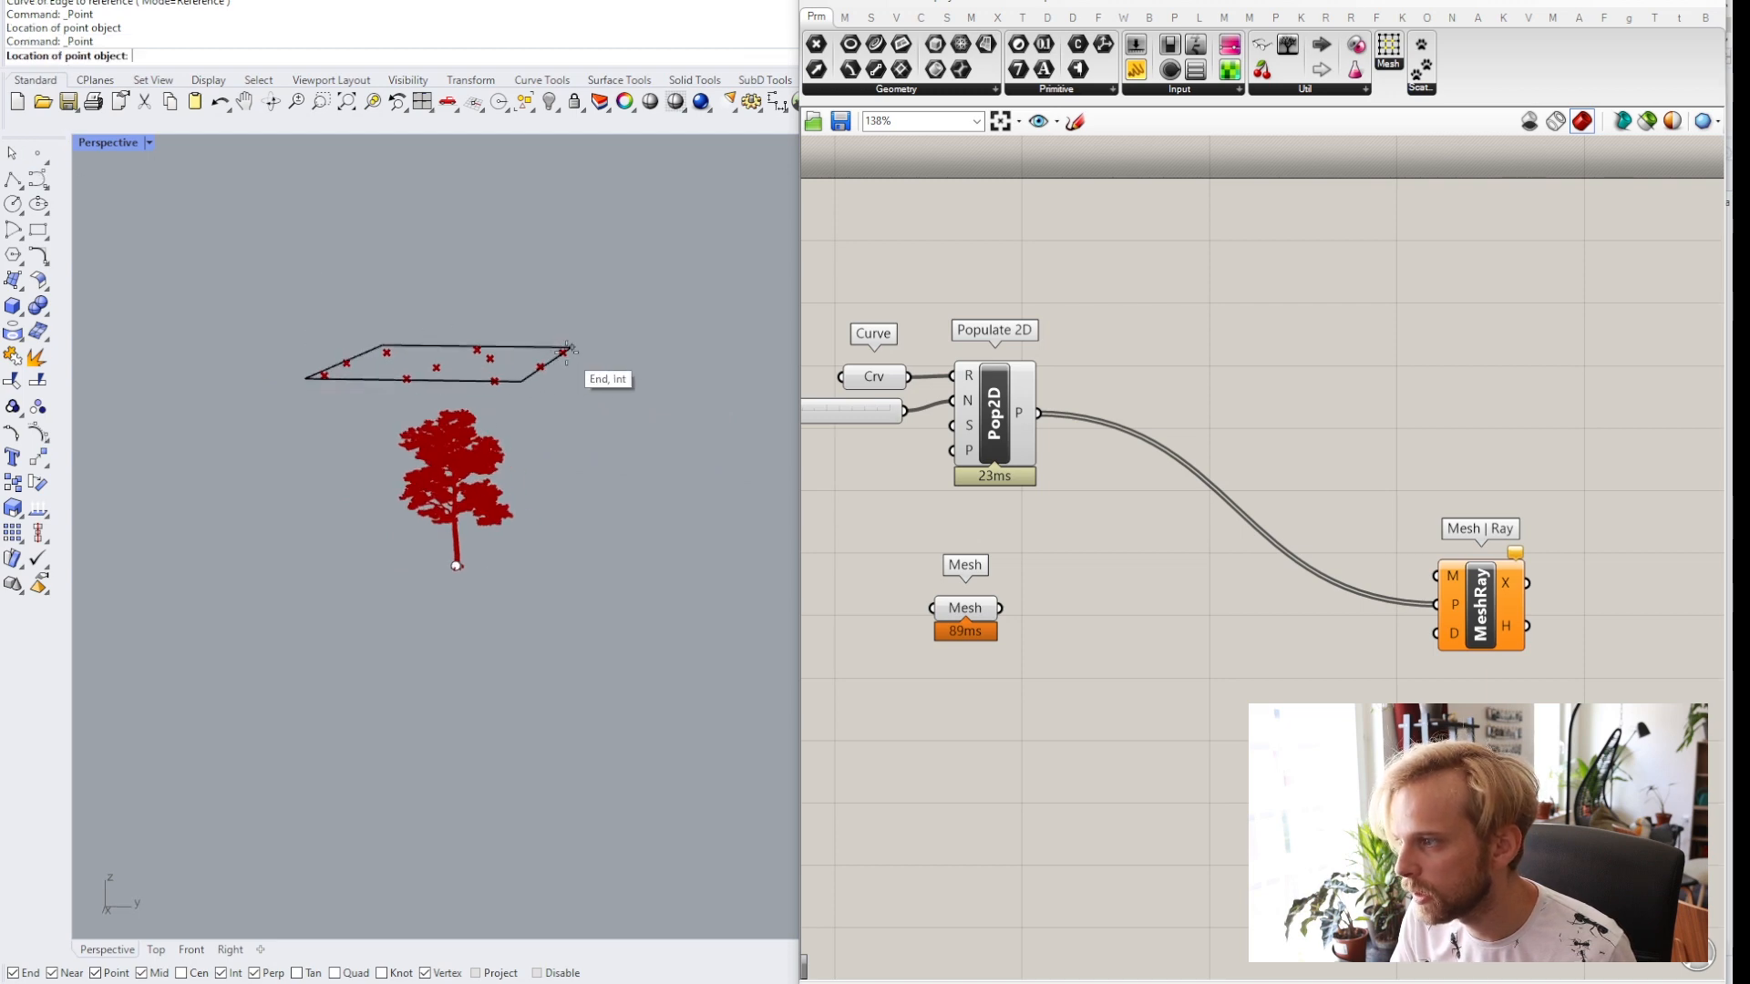
left_click(572, 348)
left_click(571, 348)
left_click_drag(627, 351, 456, 375)
left_click(582, 425)
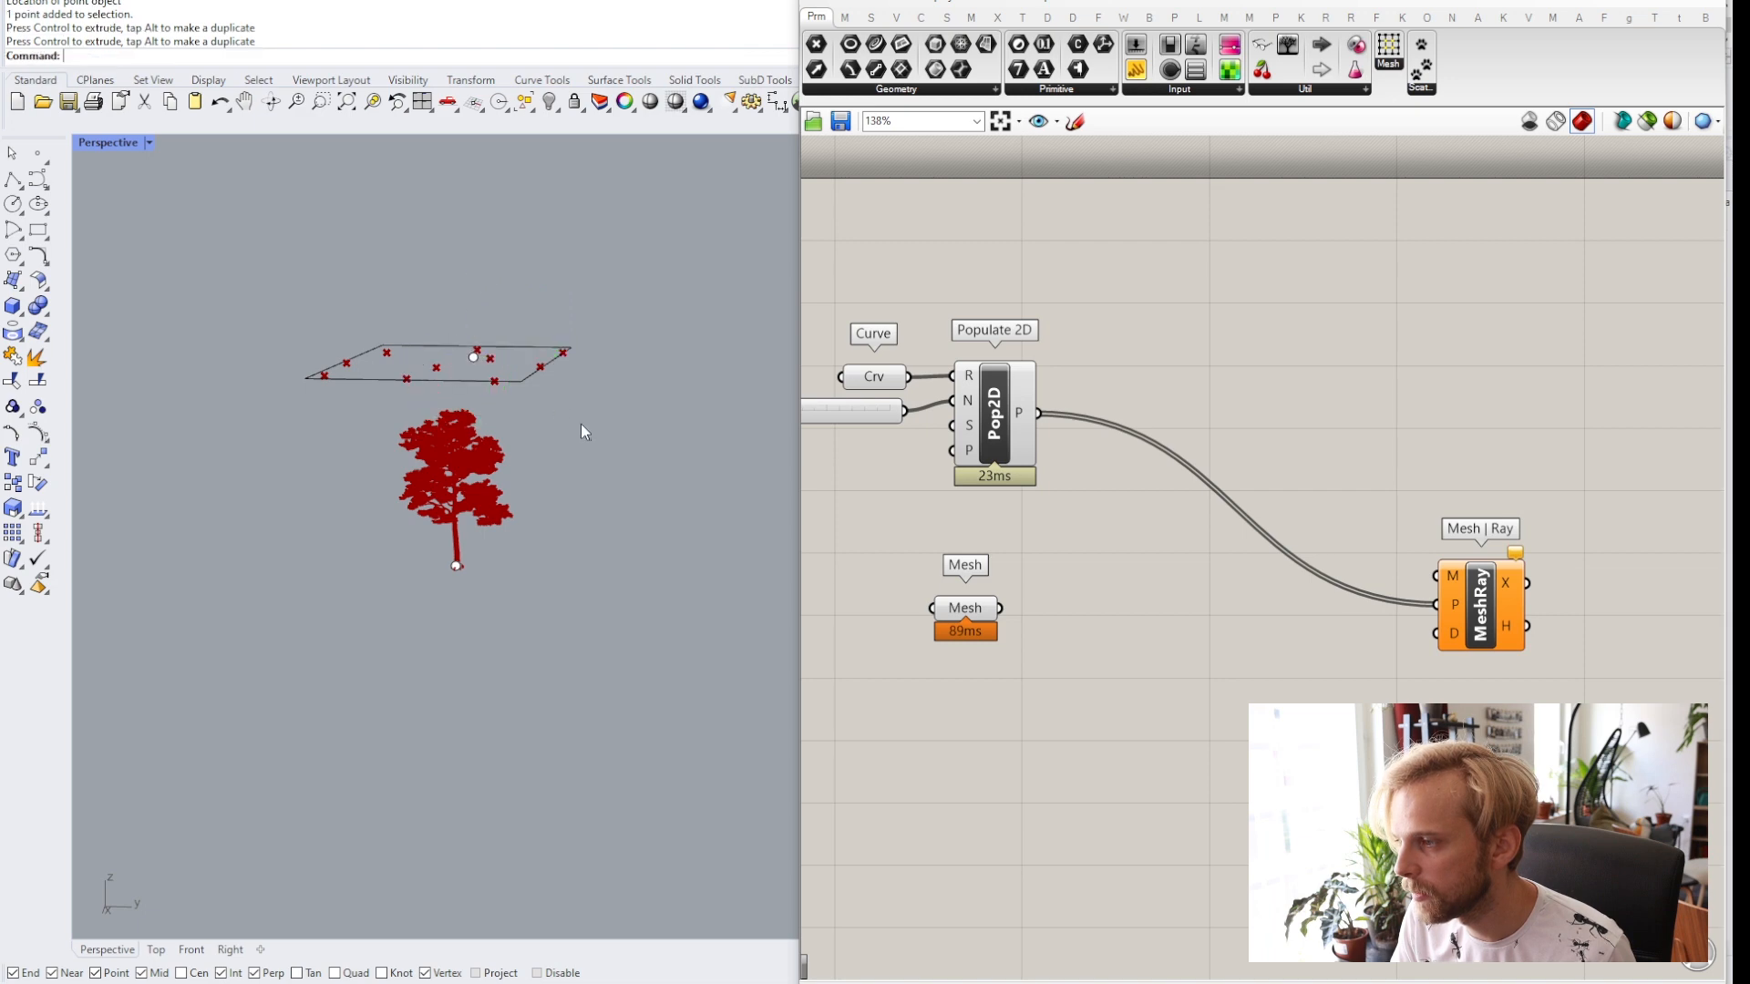
scroll(453, 415, "up", 3)
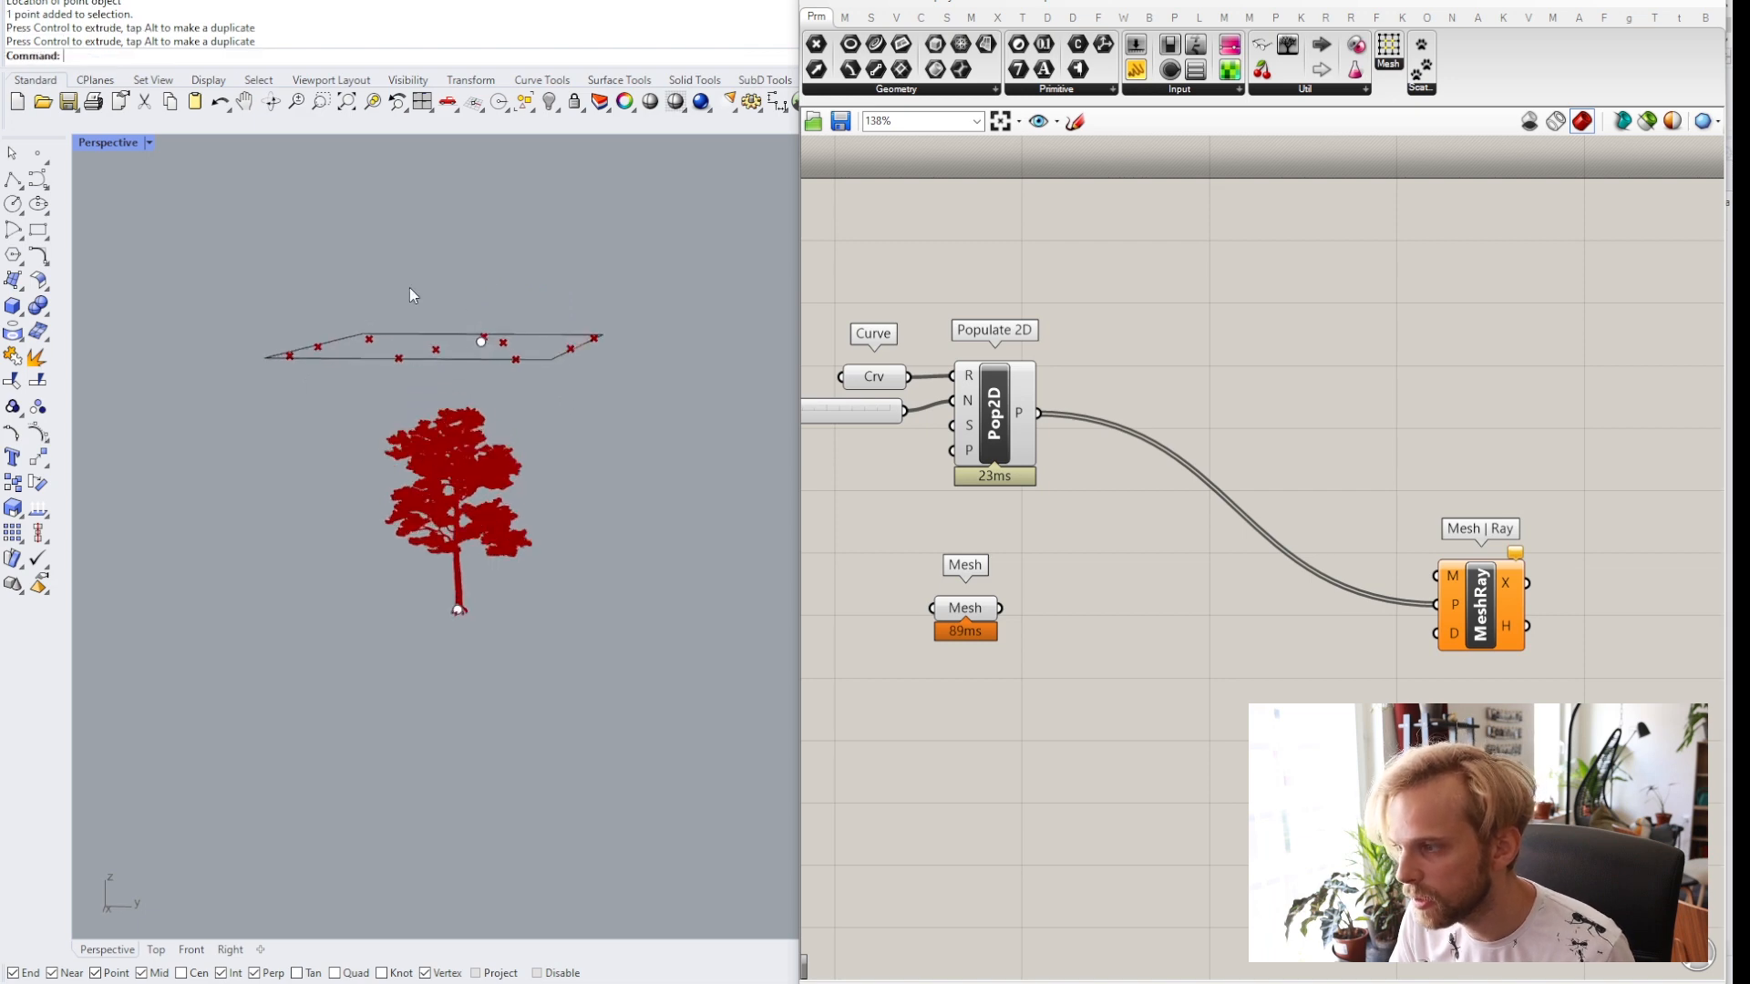
Draw a polyline from the point on the rectangle down to the tree base point.
left_click(13, 180)
left_click(481, 342)
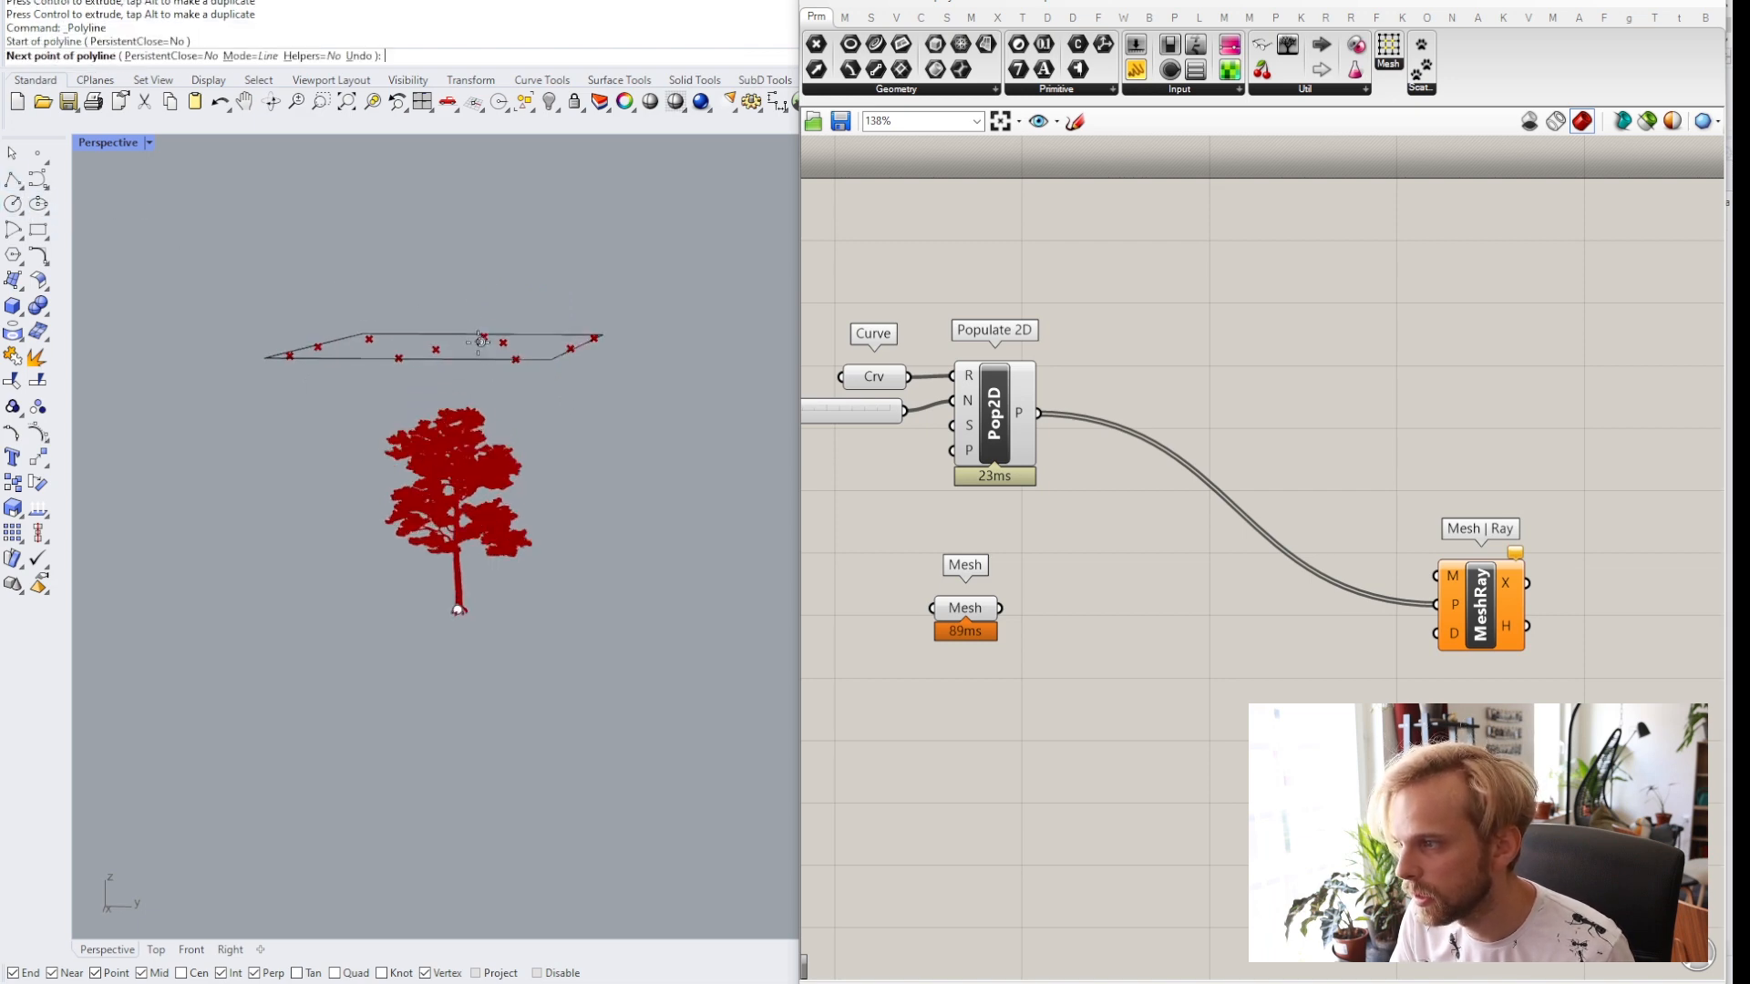
left_click(458, 609)
key("Return")
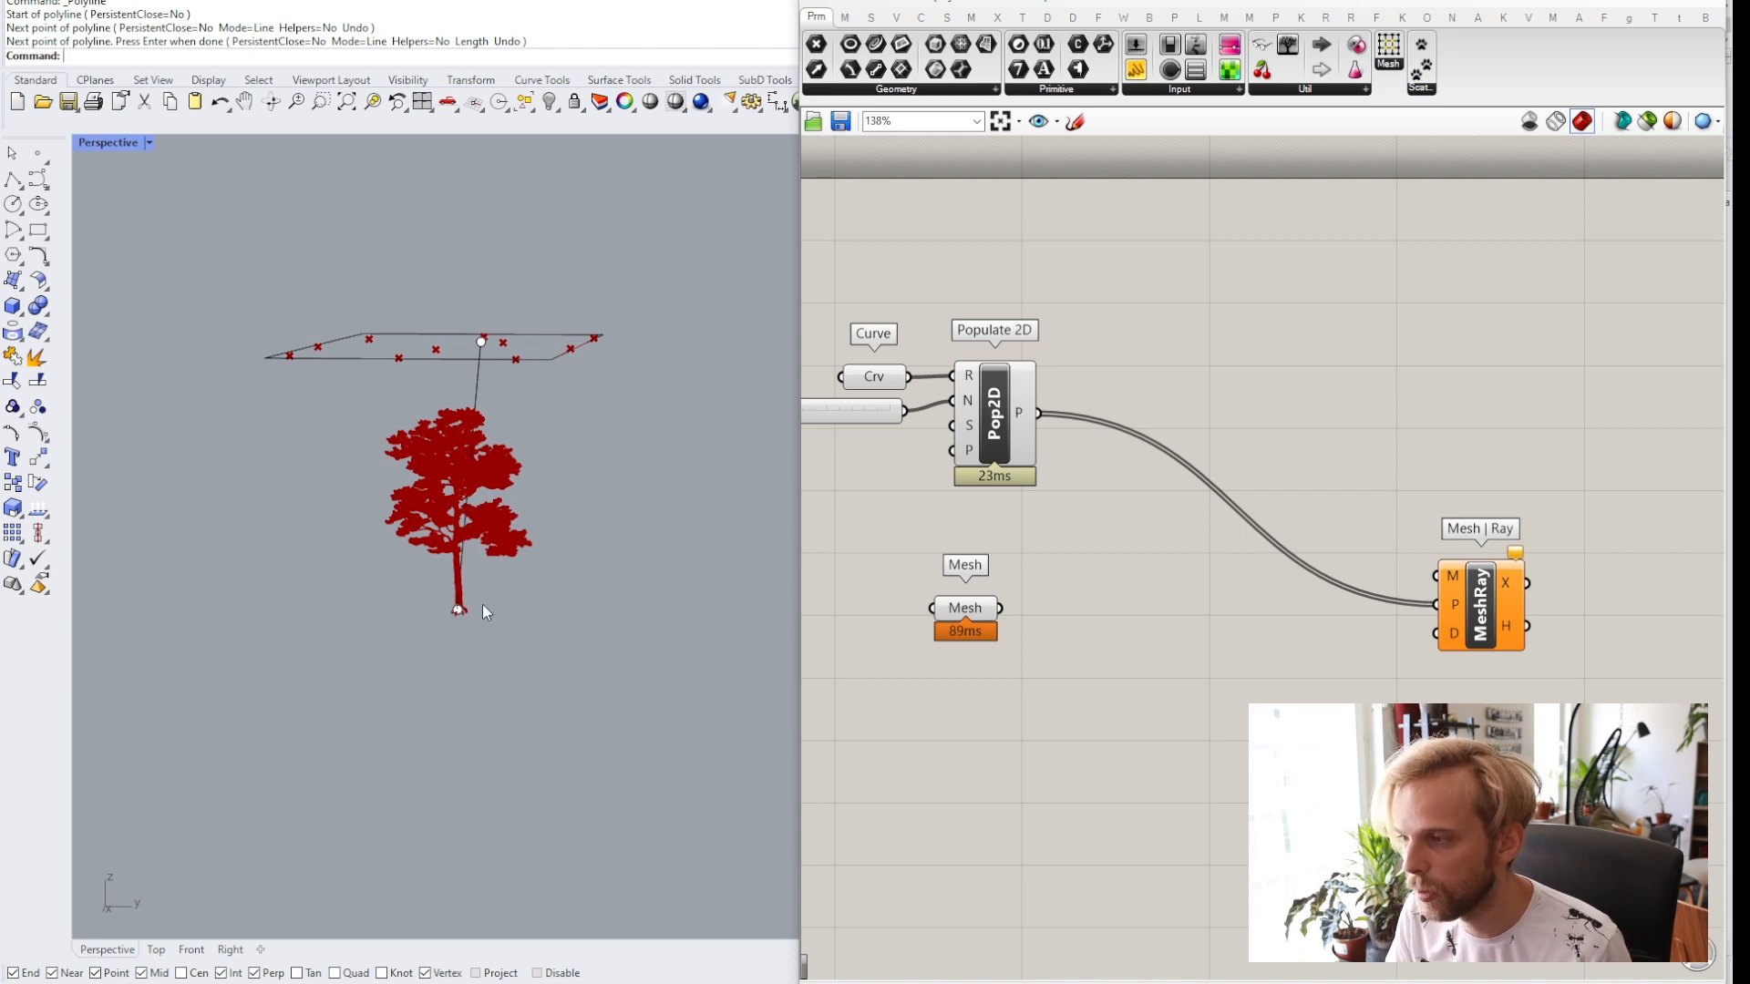
right_click_drag(483, 604, 506, 464)
scroll(510, 453, "up", 8)
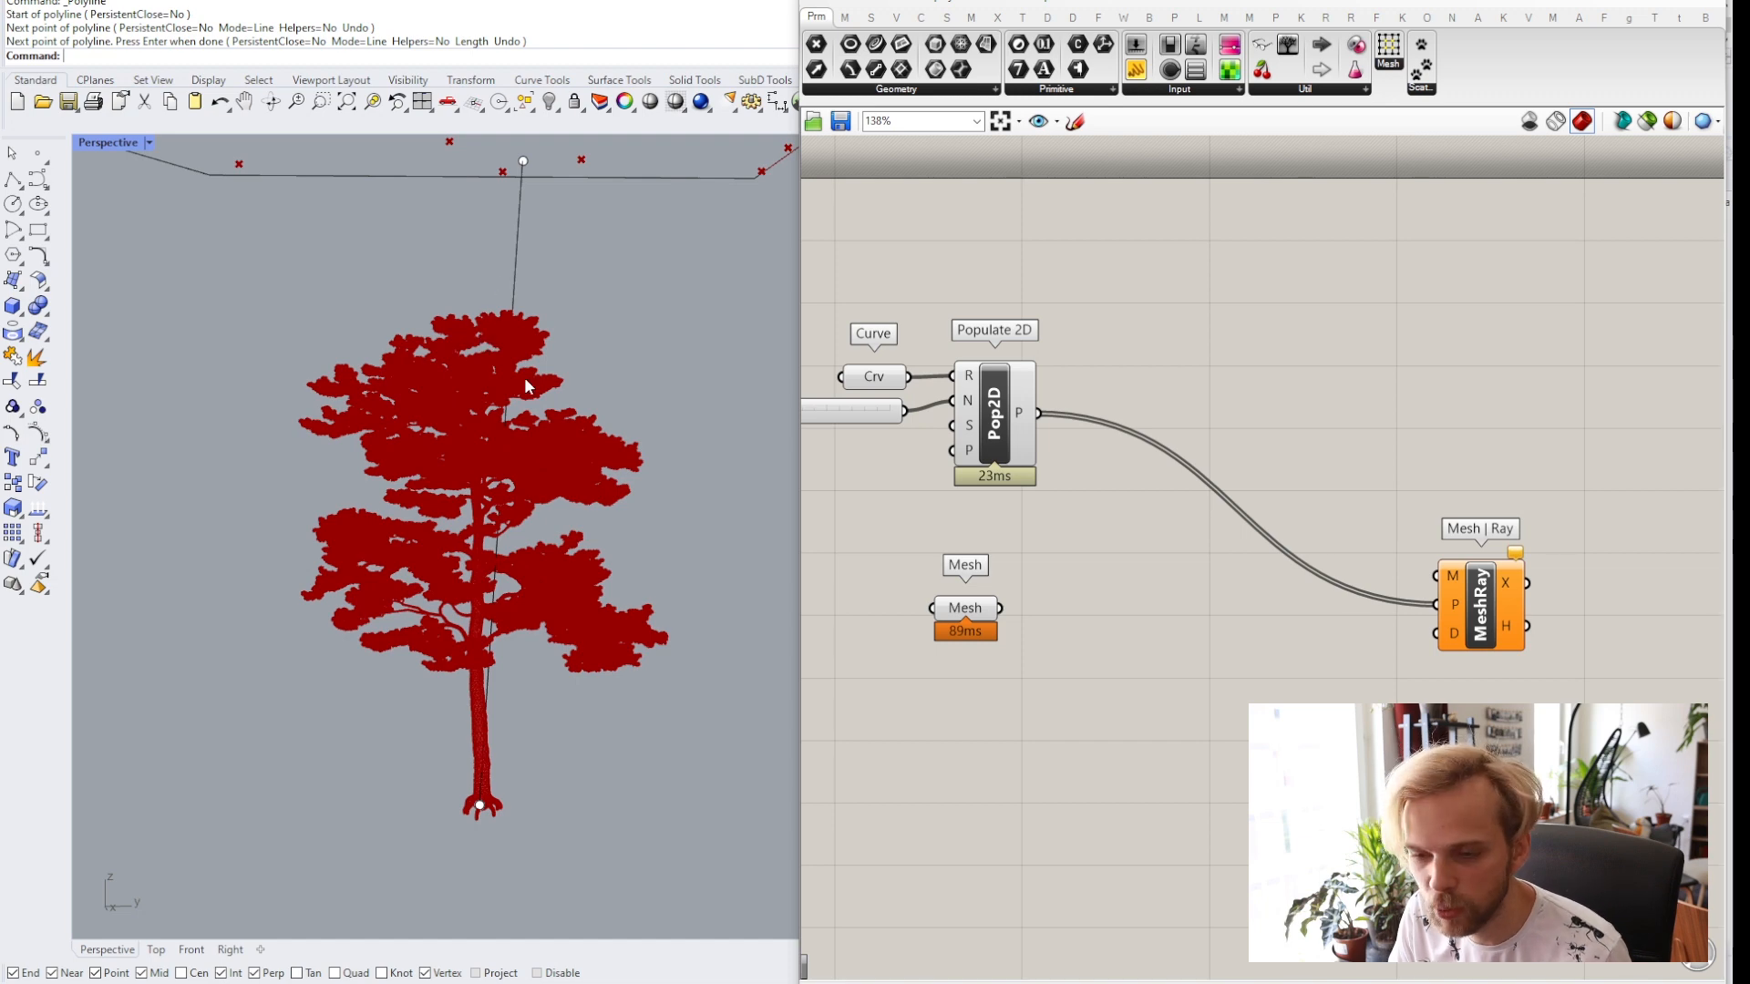
scroll(538, 410, "down", 7)
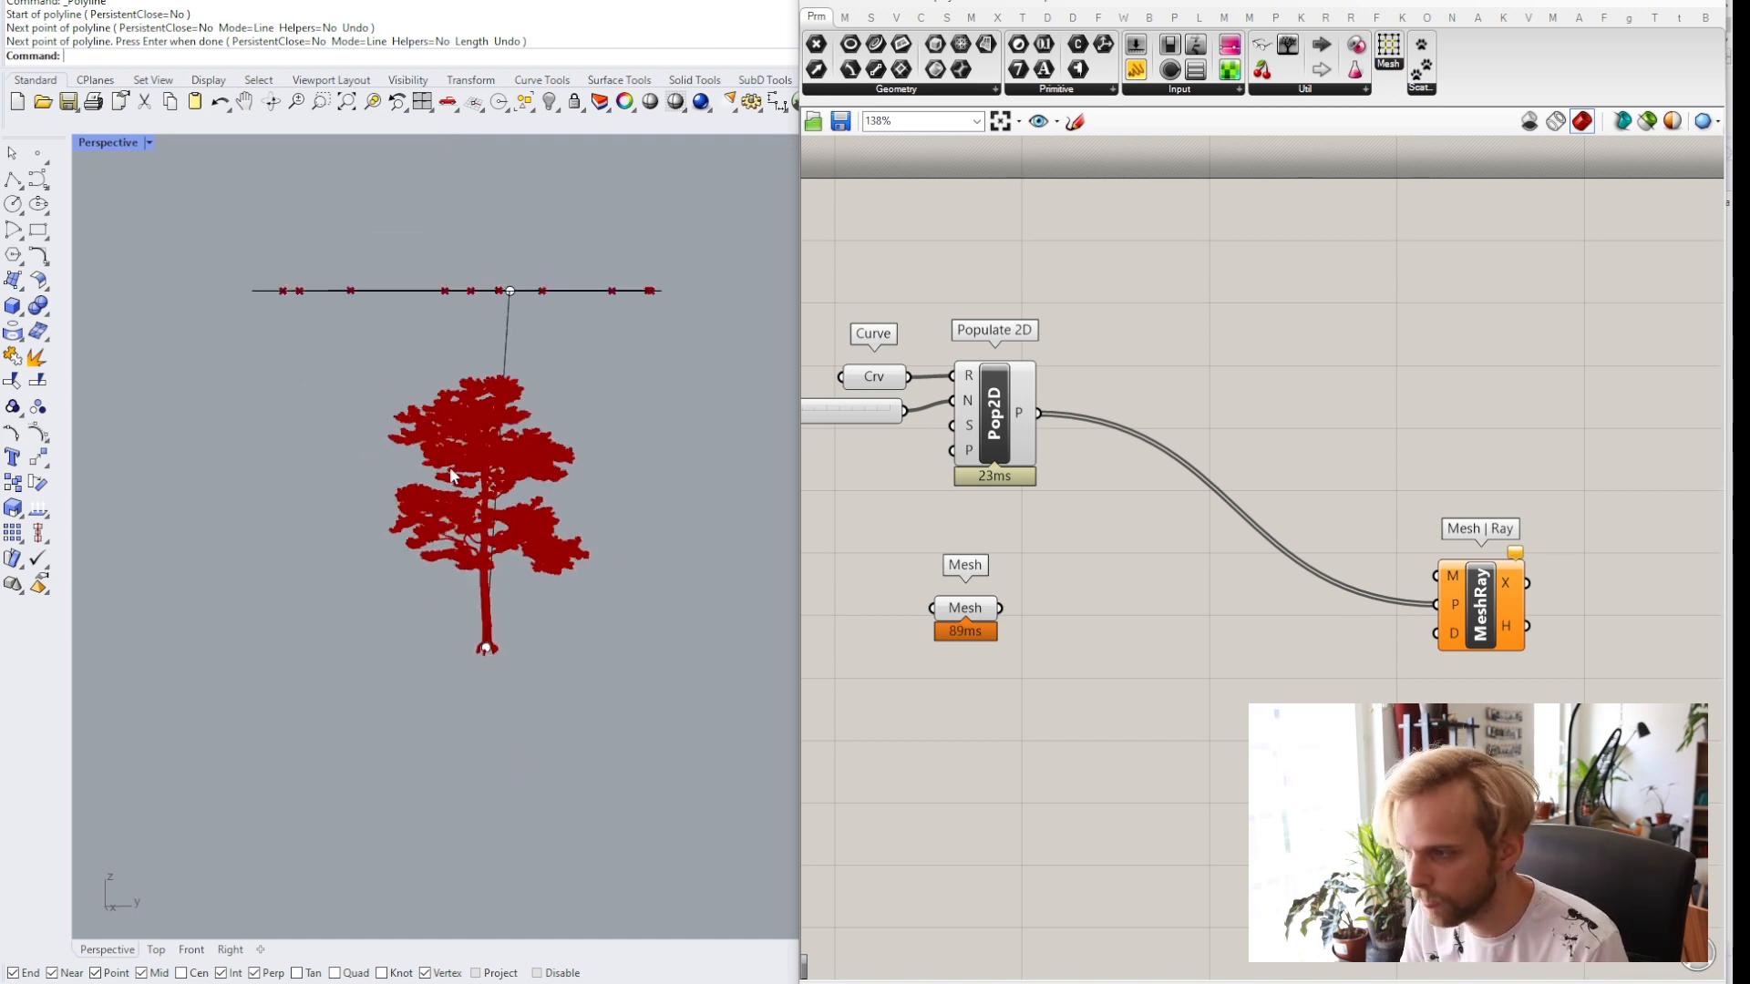
Delete the polyline and the point at the tree base.
left_click_drag(546, 407, 410, 385)
key("Delete")
left_click(477, 606)
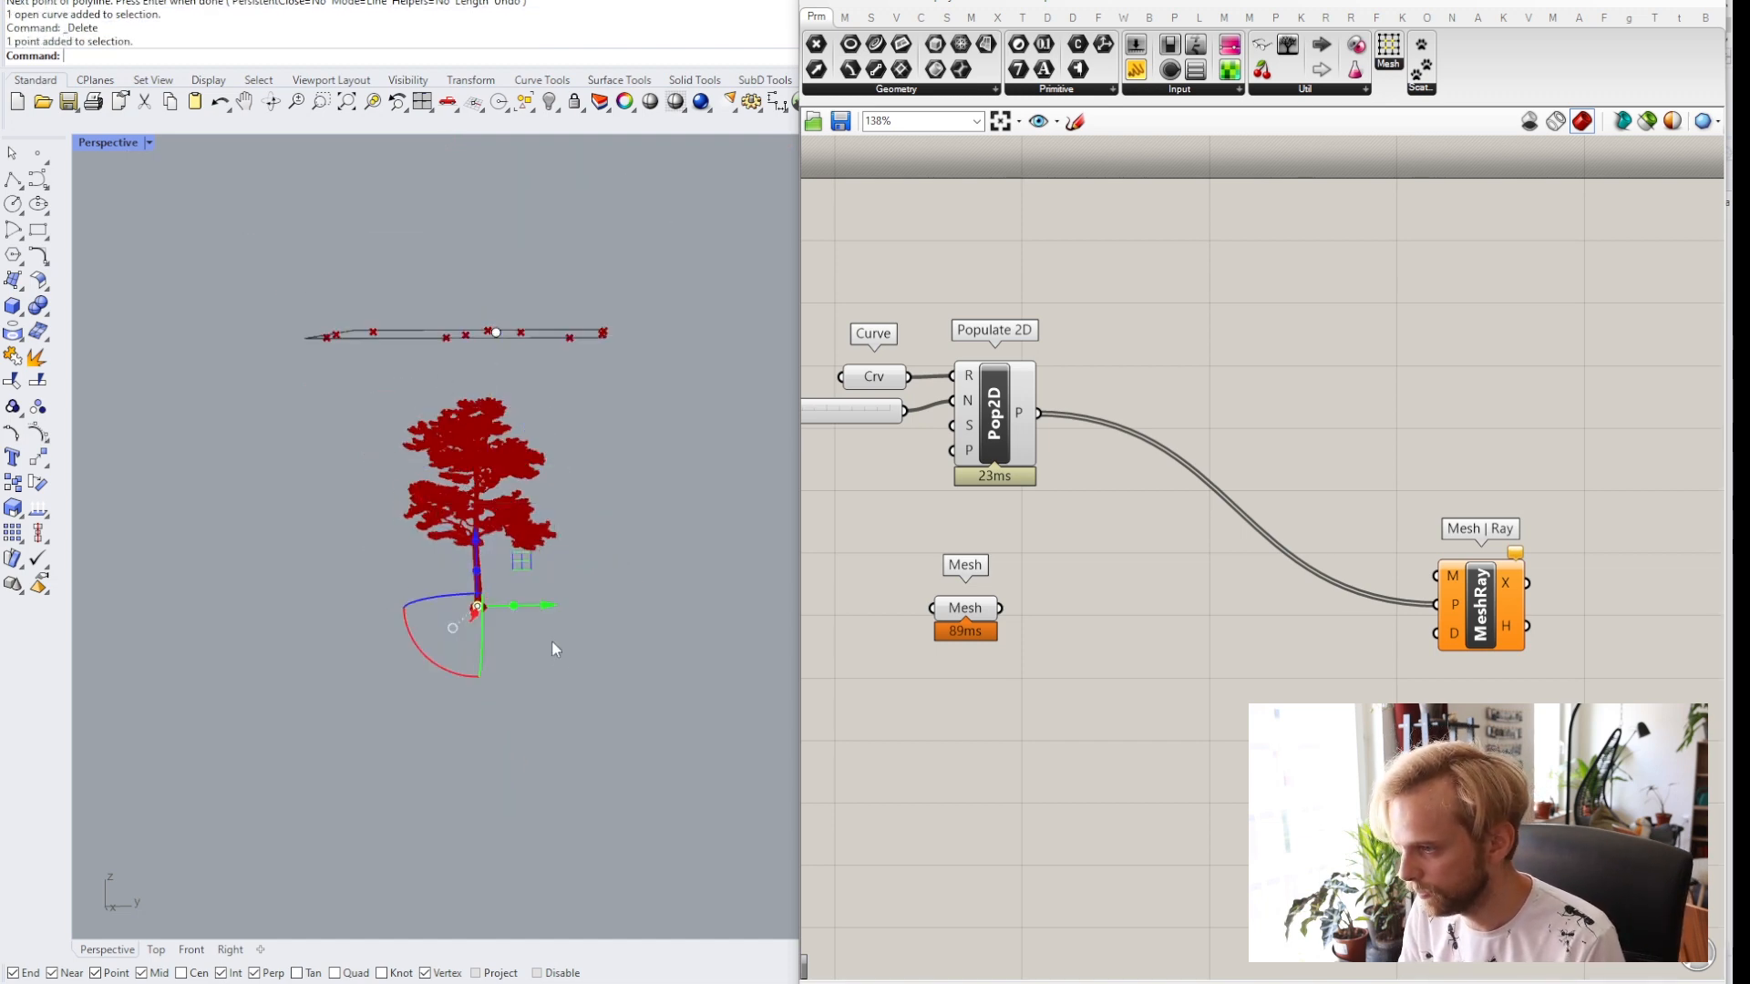
key("Delete")
Add a Bounding Box component to the canvas.
right_click_drag(551, 639, 507, 553)
scroll(455, 410, "up", 3)
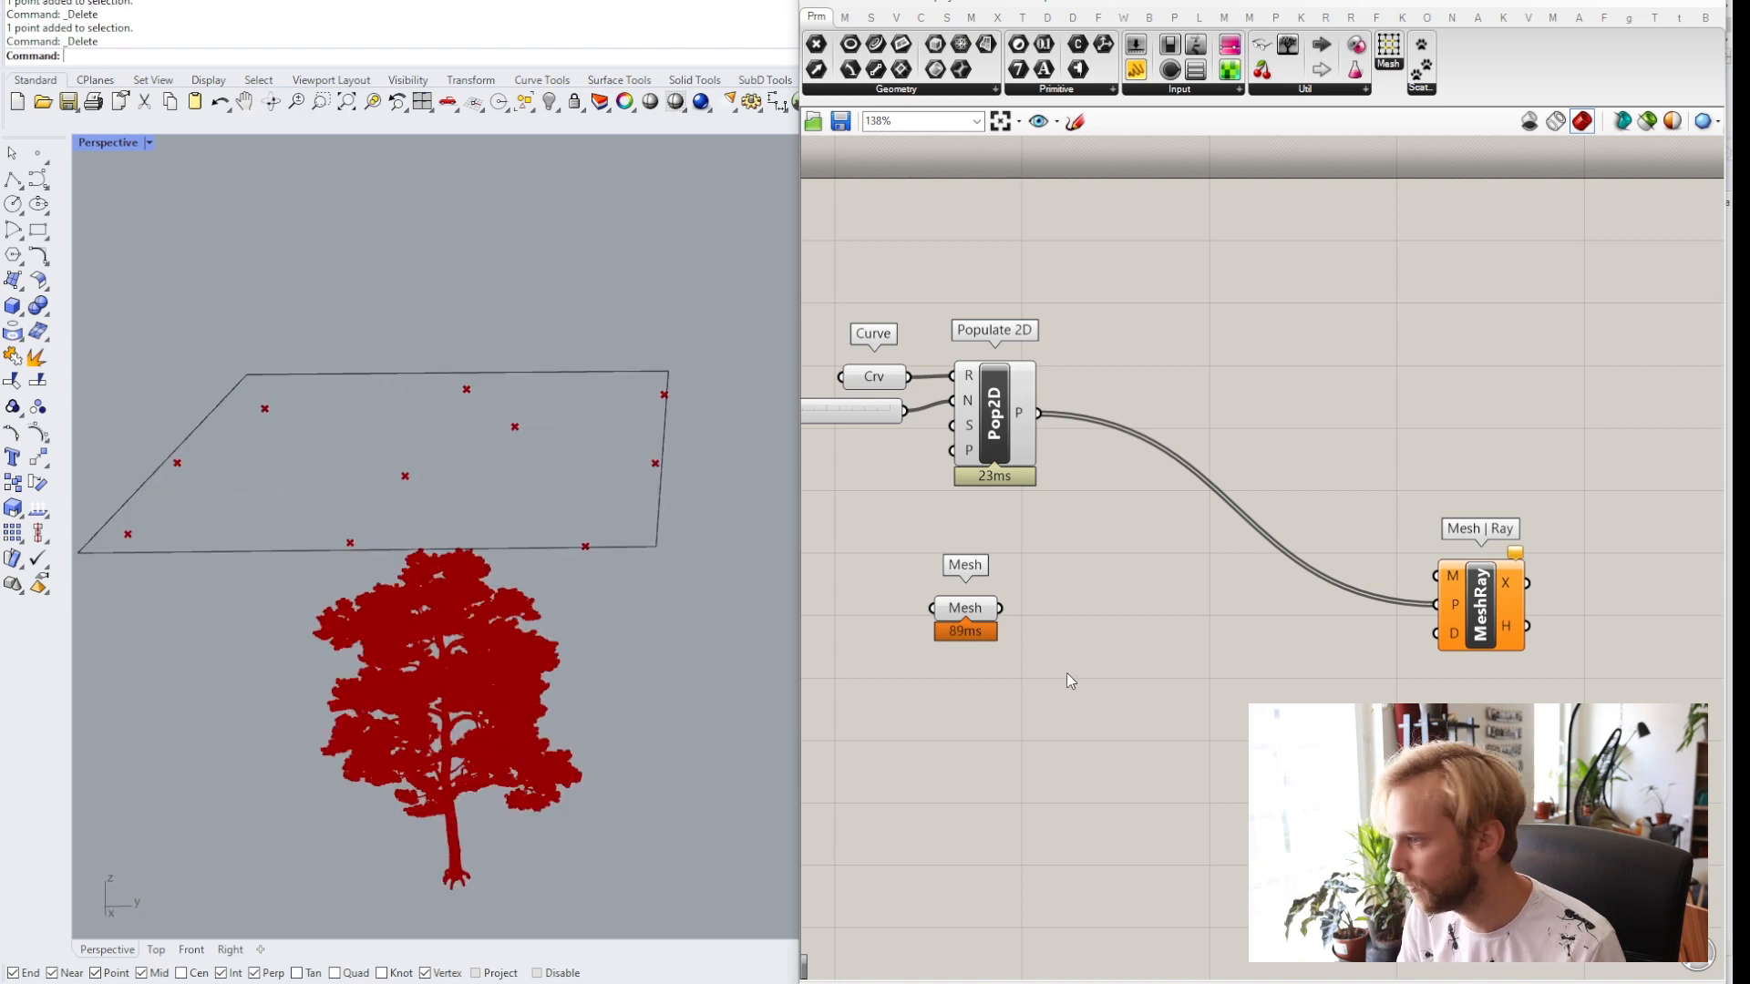
scroll(1066, 673, "down", 3)
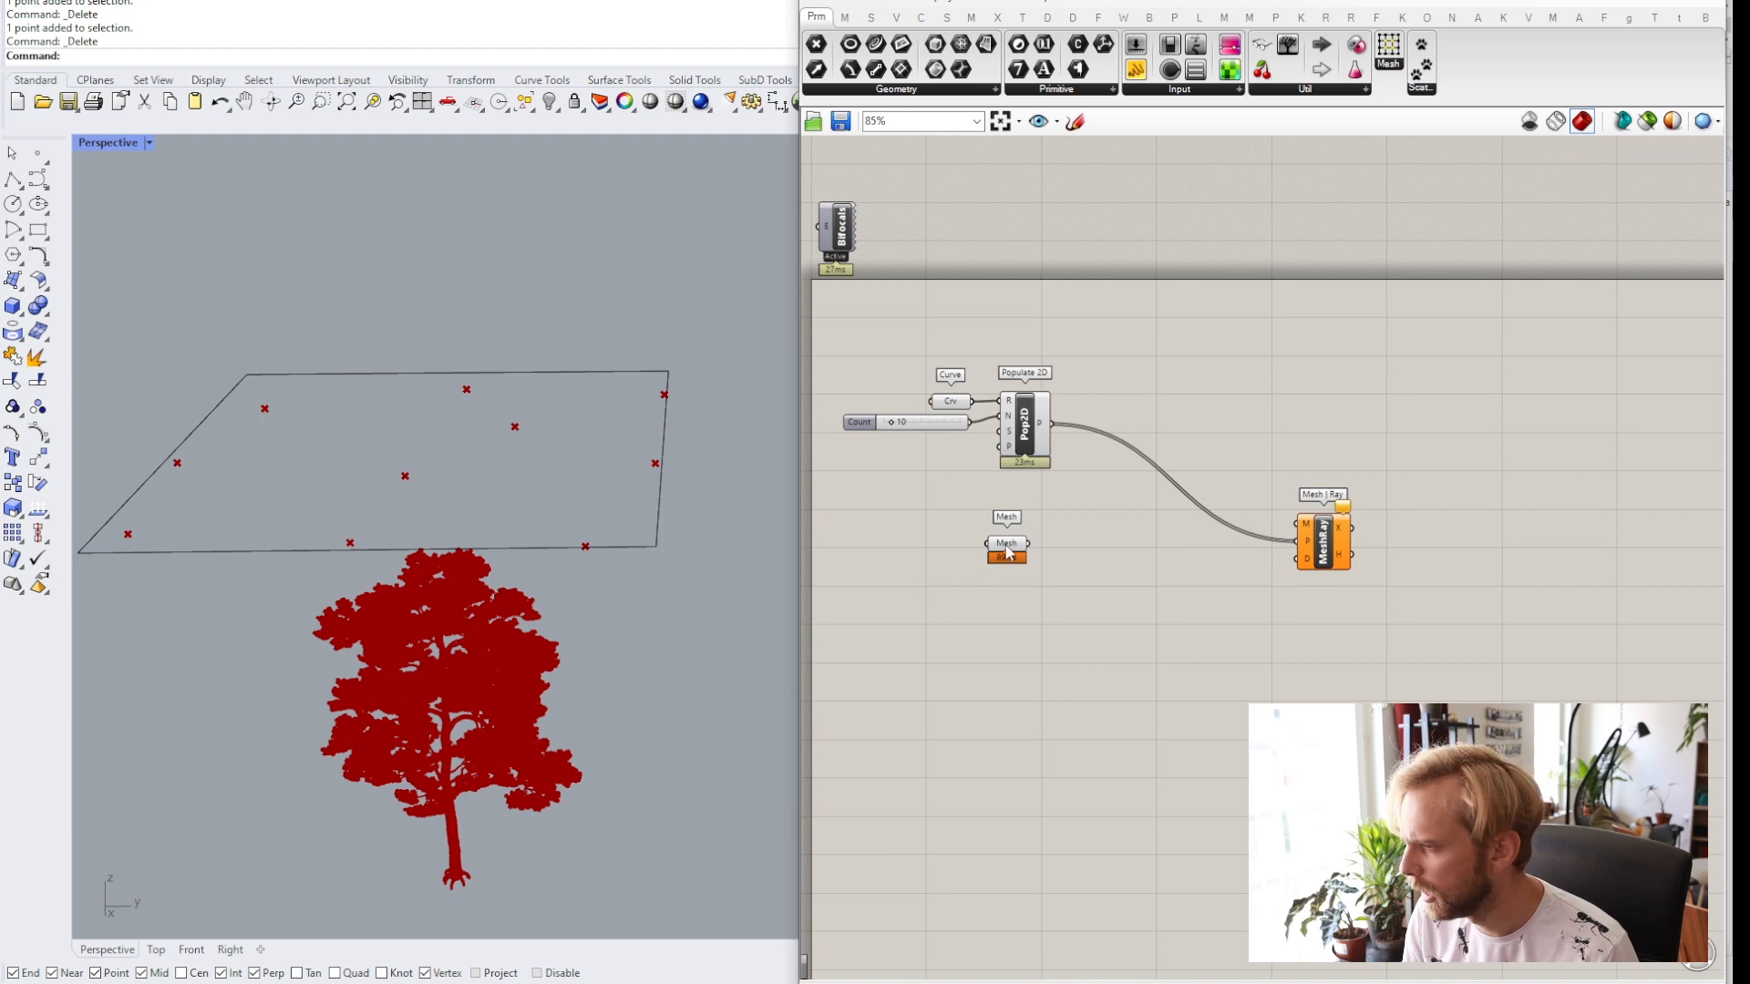
left_click_drag(1006, 550, 1008, 592)
left_click(1047, 779)
right_click_drag(1038, 744, 1029, 651)
scroll(1048, 583, "up", 3)
double_click(1073, 593)
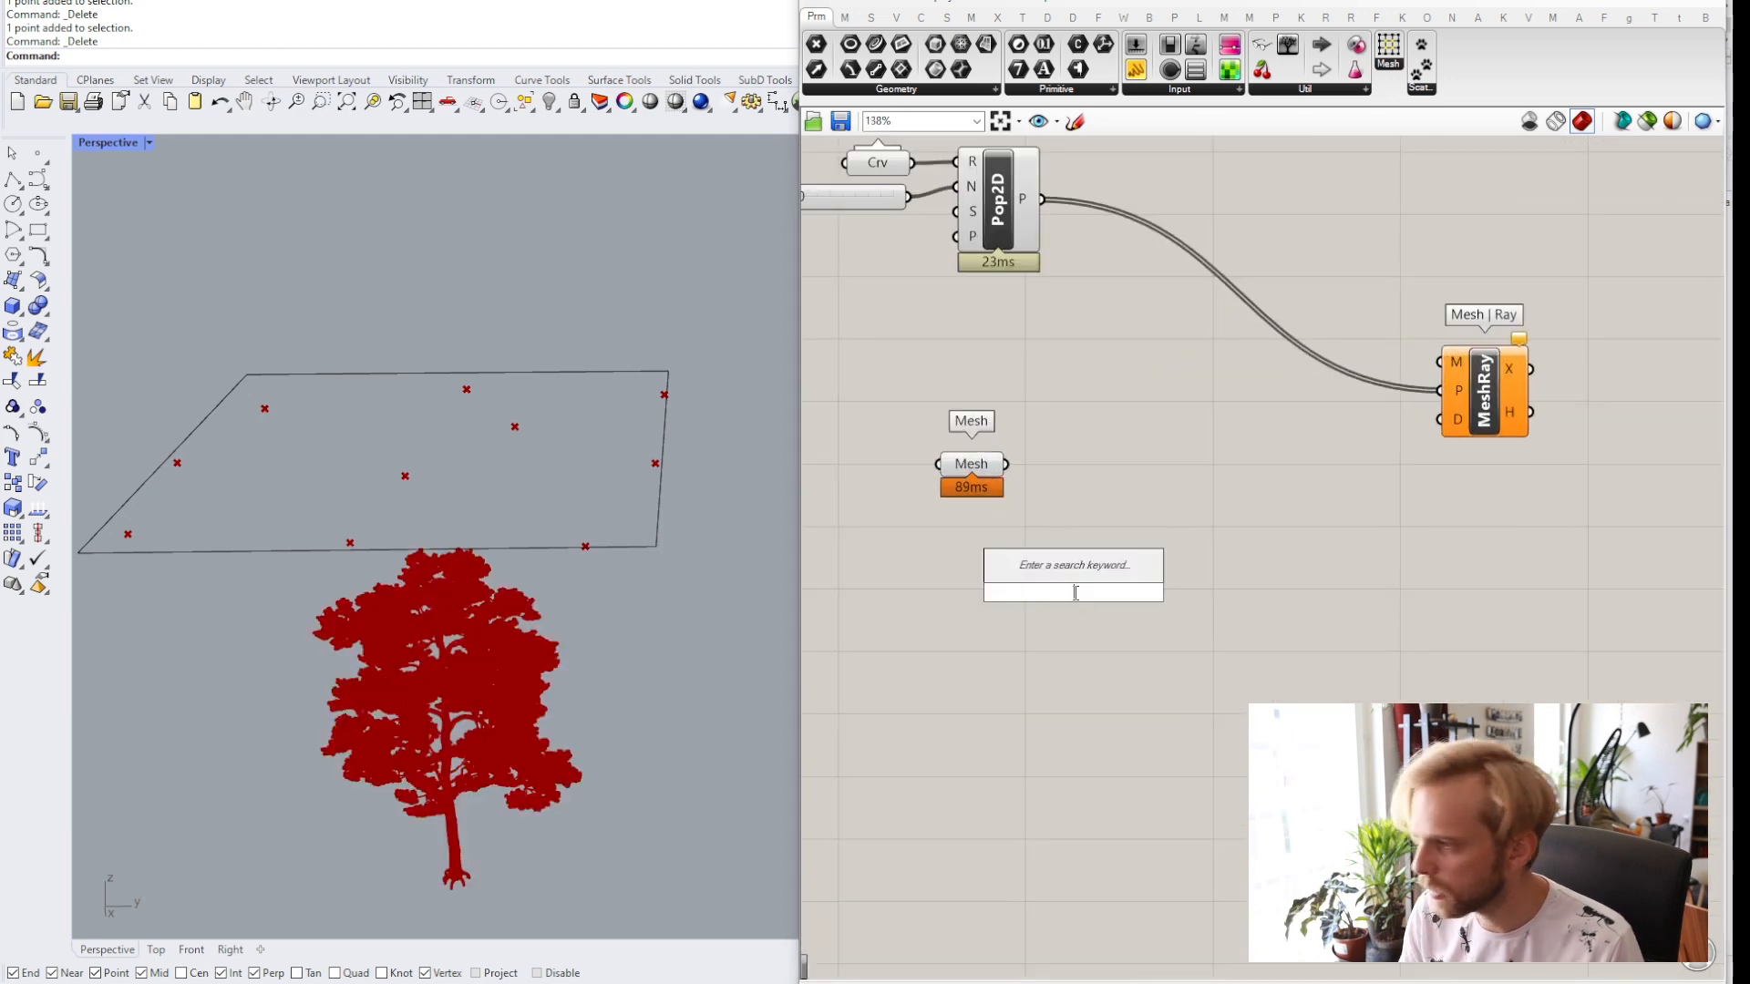
type("bounding box")
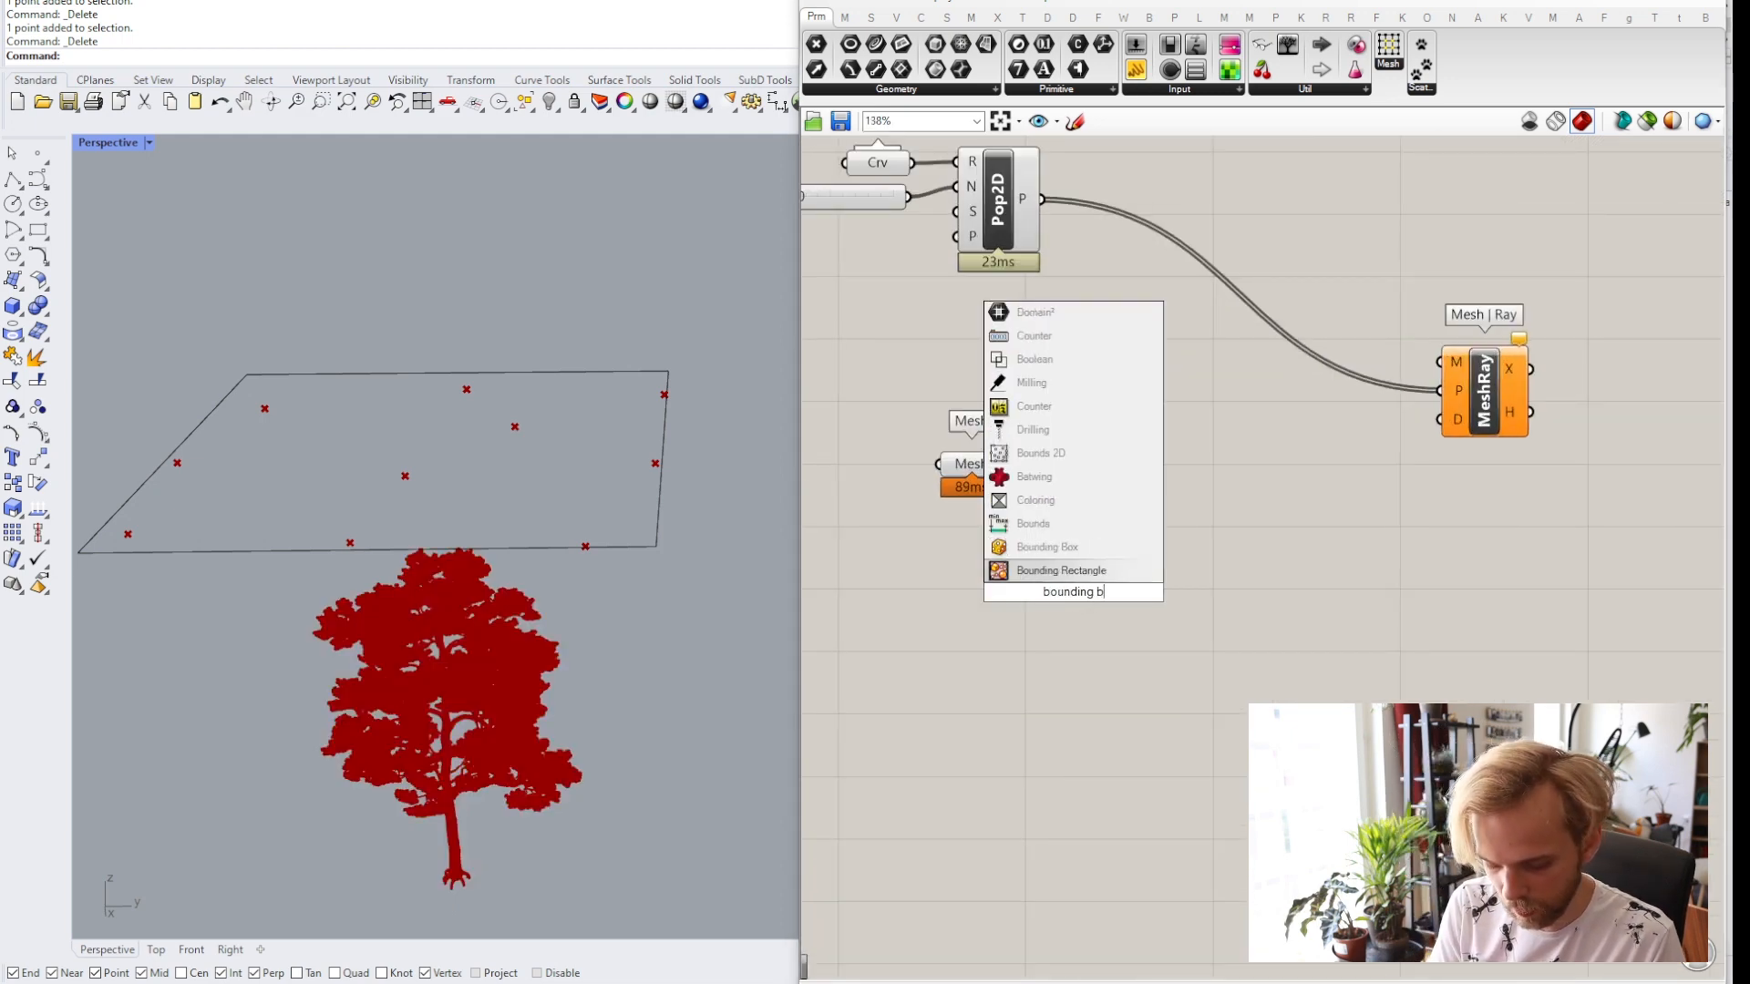
left_click(1048, 569)
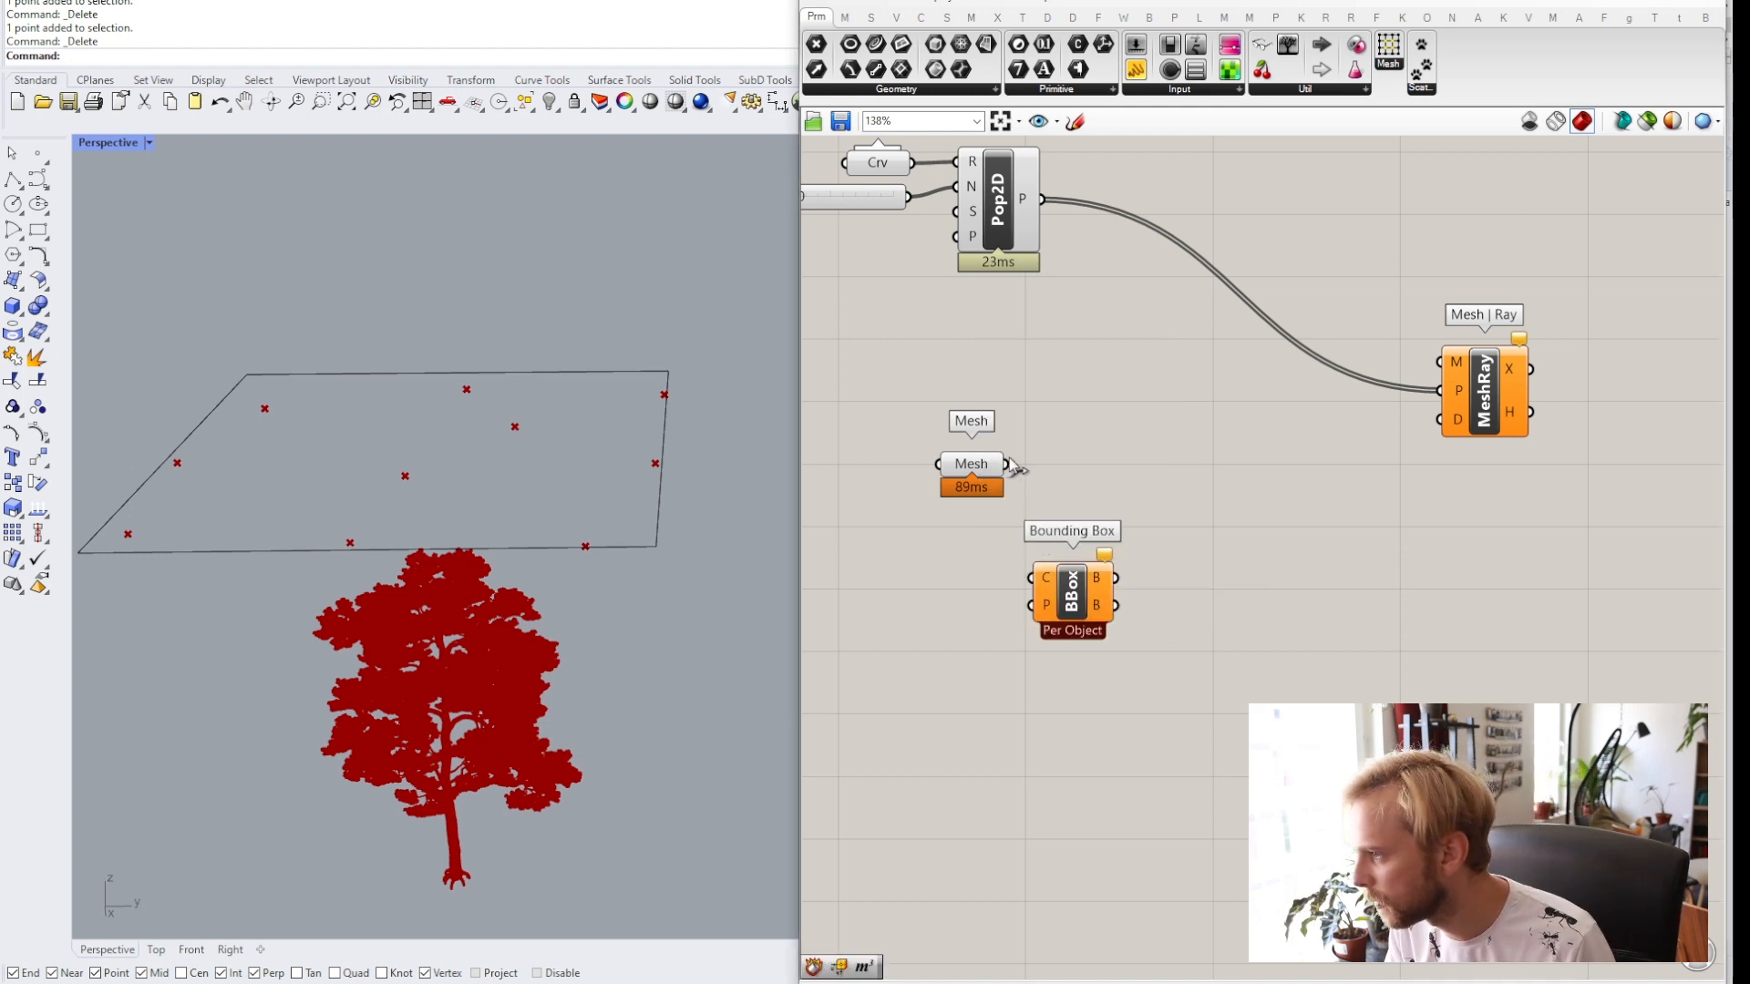
Connect the Mesh parameter to the Bounding Box C input.
left_click_drag(1006, 464, 1110, 472)
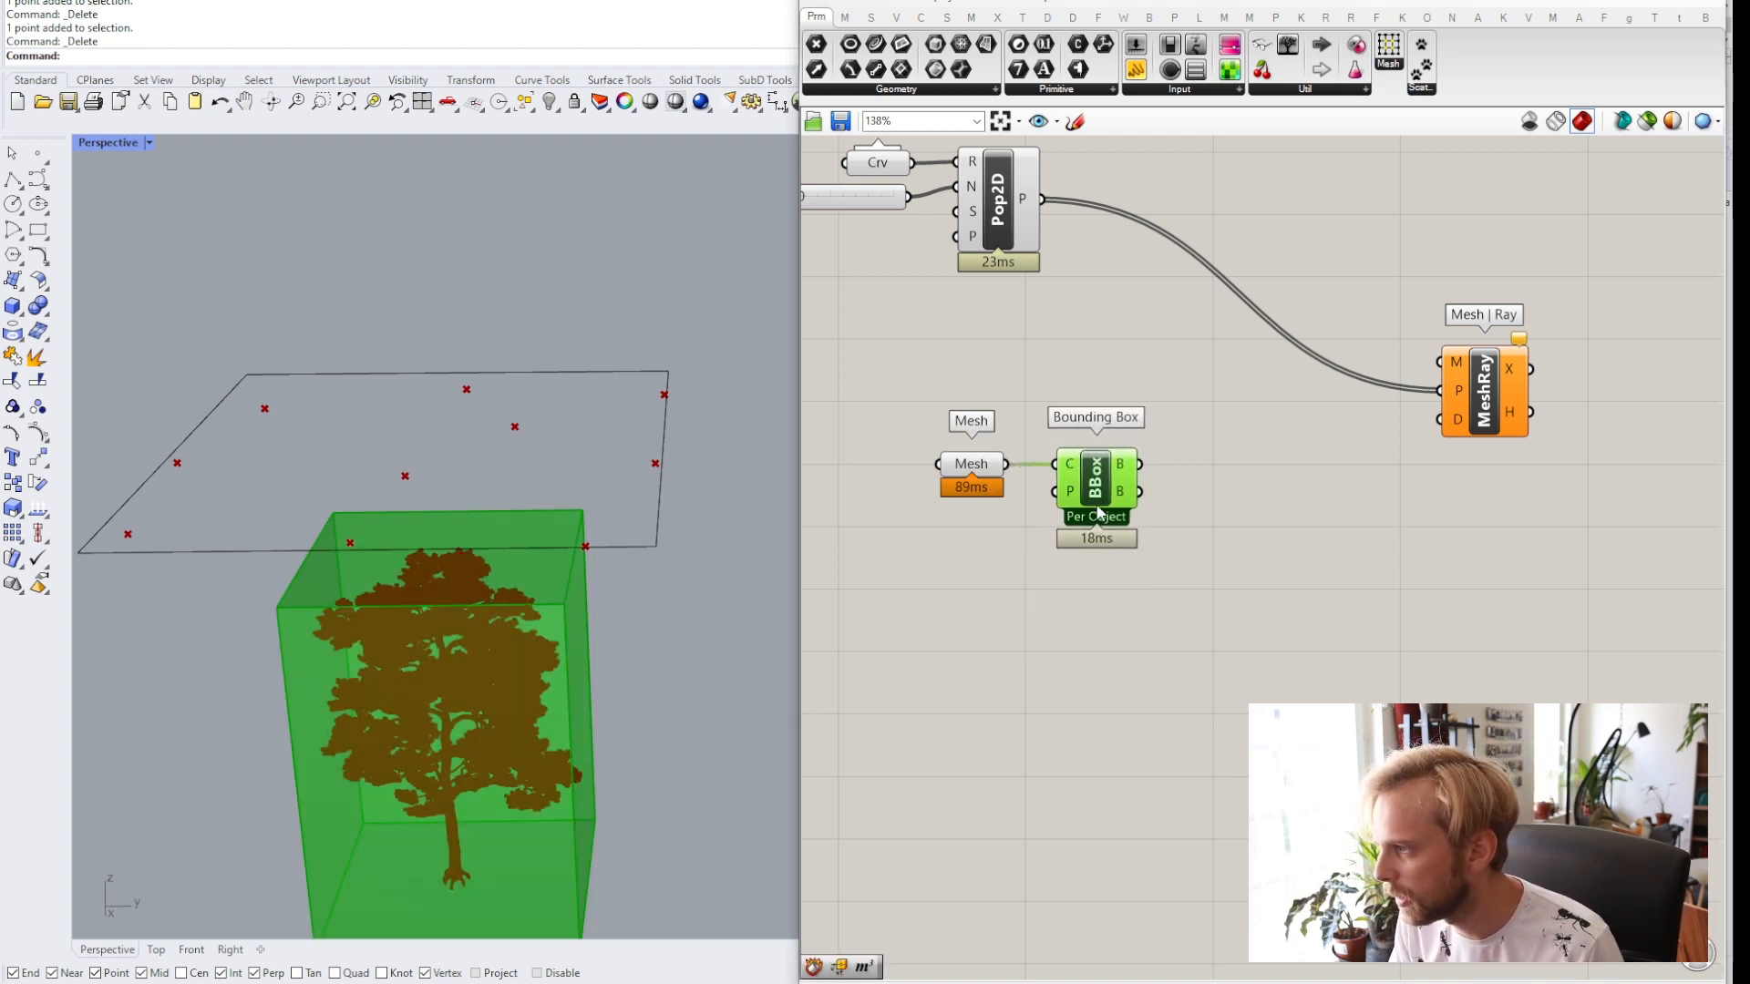
left_click(1086, 584)
mouse_move(516, 703)
right_mouse_down()
mouse_move(426, 658)
mouse_move(515, 687)
right_mouse_up()
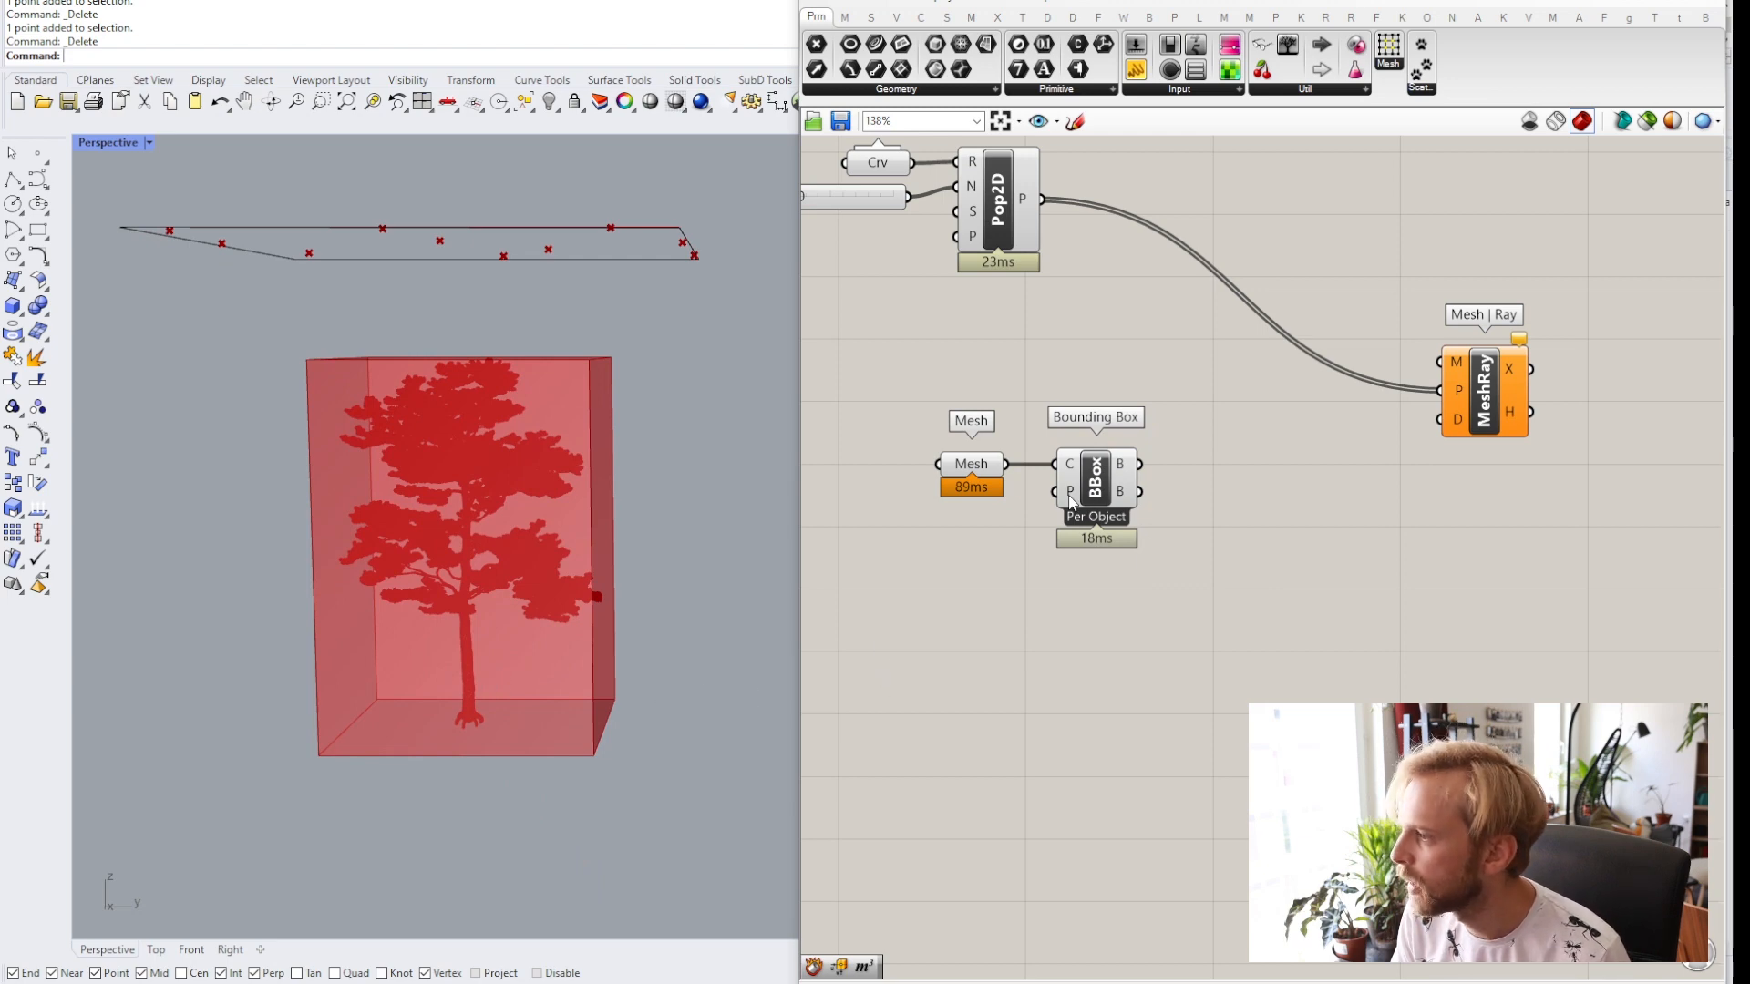
right_click(1098, 488)
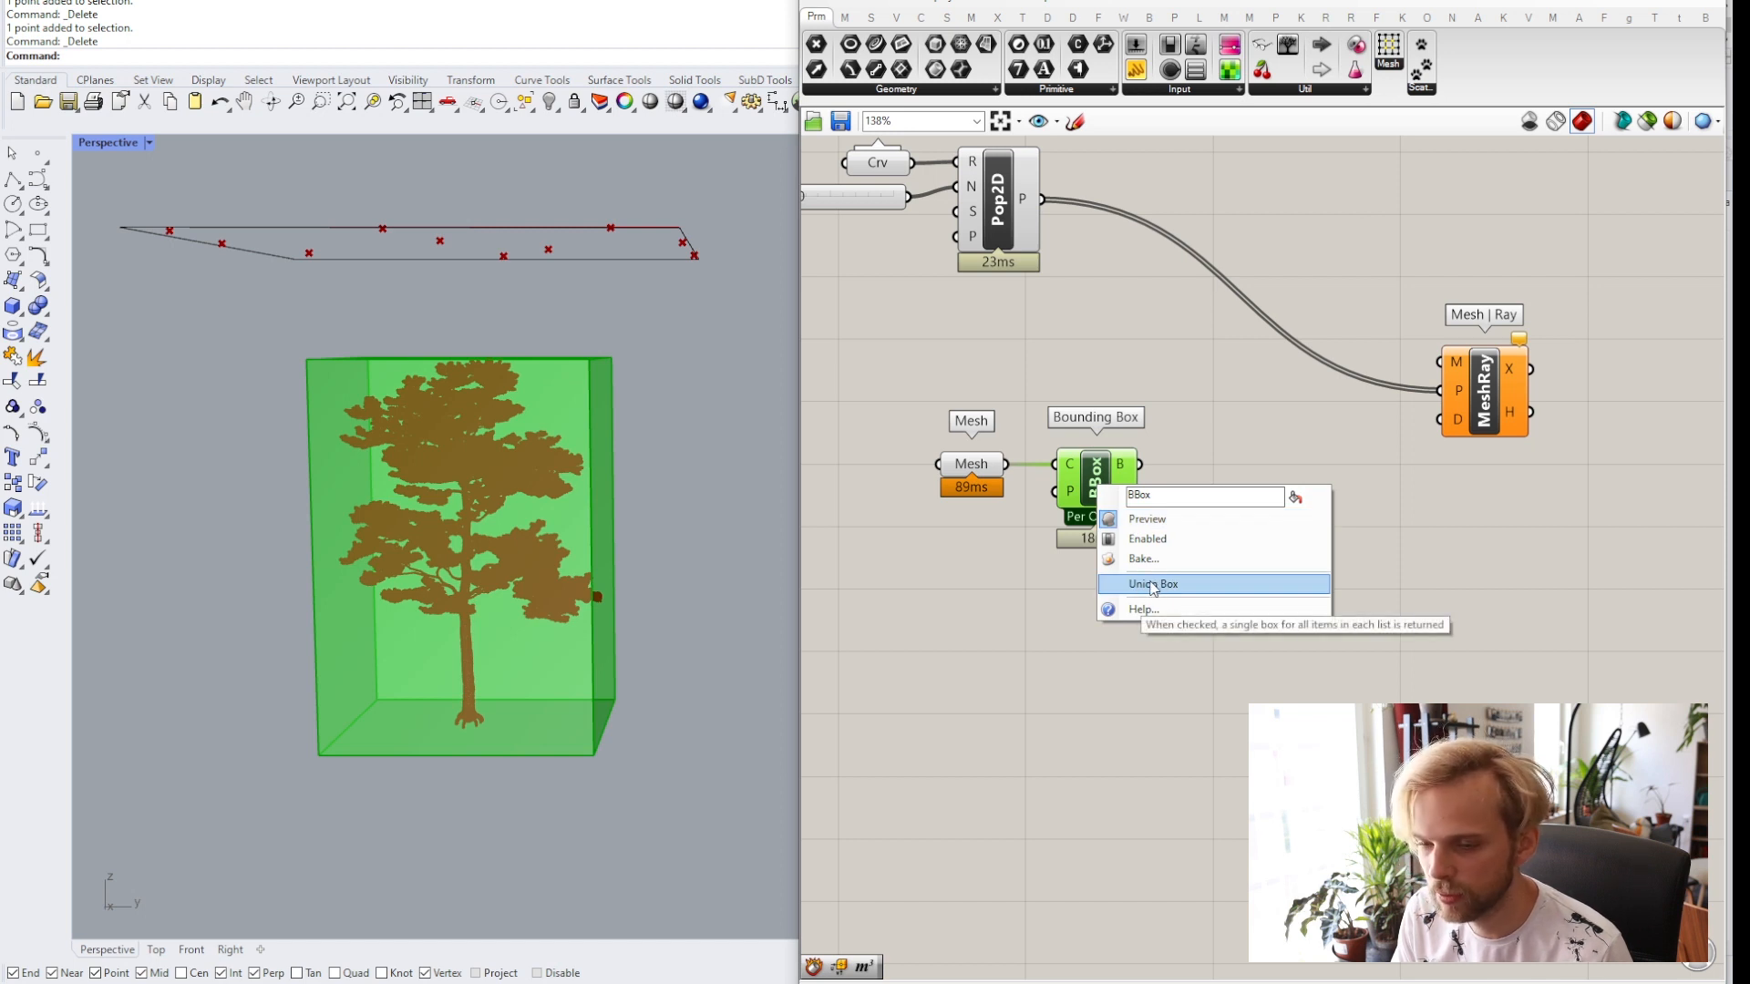
left_click(1136, 674)
left_click_drag(1087, 493, 1110, 539)
left_click(1085, 677)
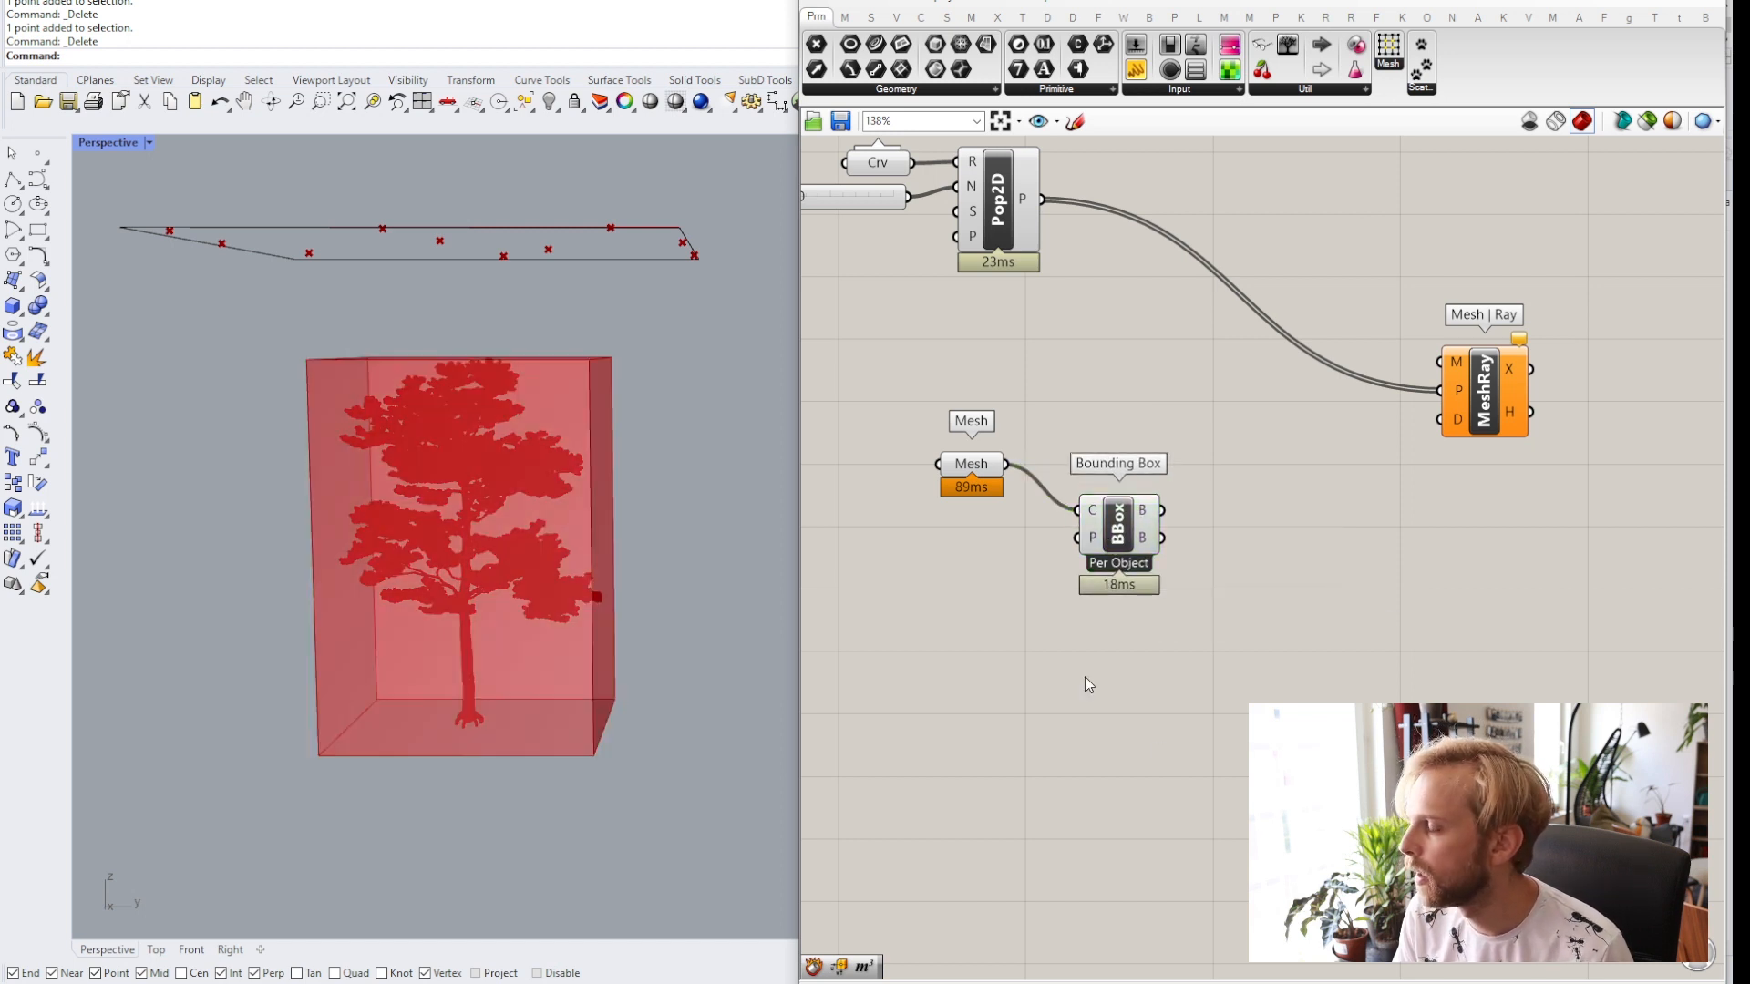
right_click_drag(1047, 599, 1104, 563)
left_click_drag(1171, 495, 1141, 454)
left_click(1174, 575)
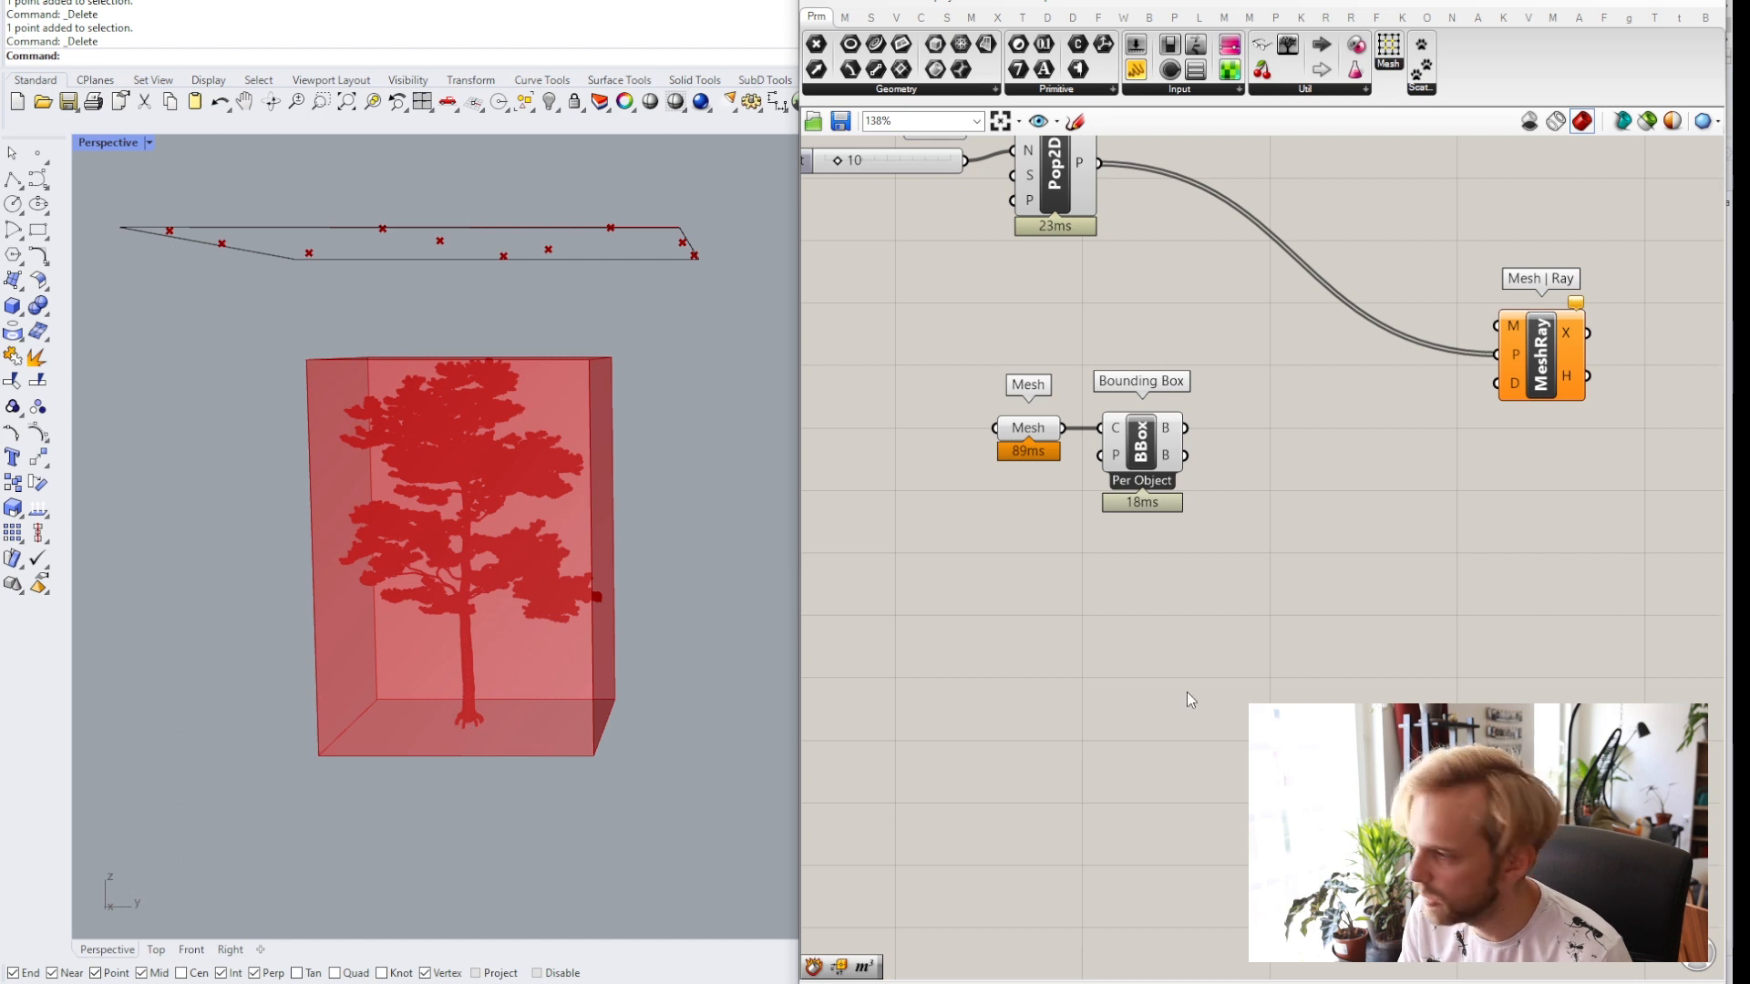
Add an Evaluate Box component to the canvas.
right_click_drag(1187, 691, 1098, 715)
double_click(1159, 620)
type("e")
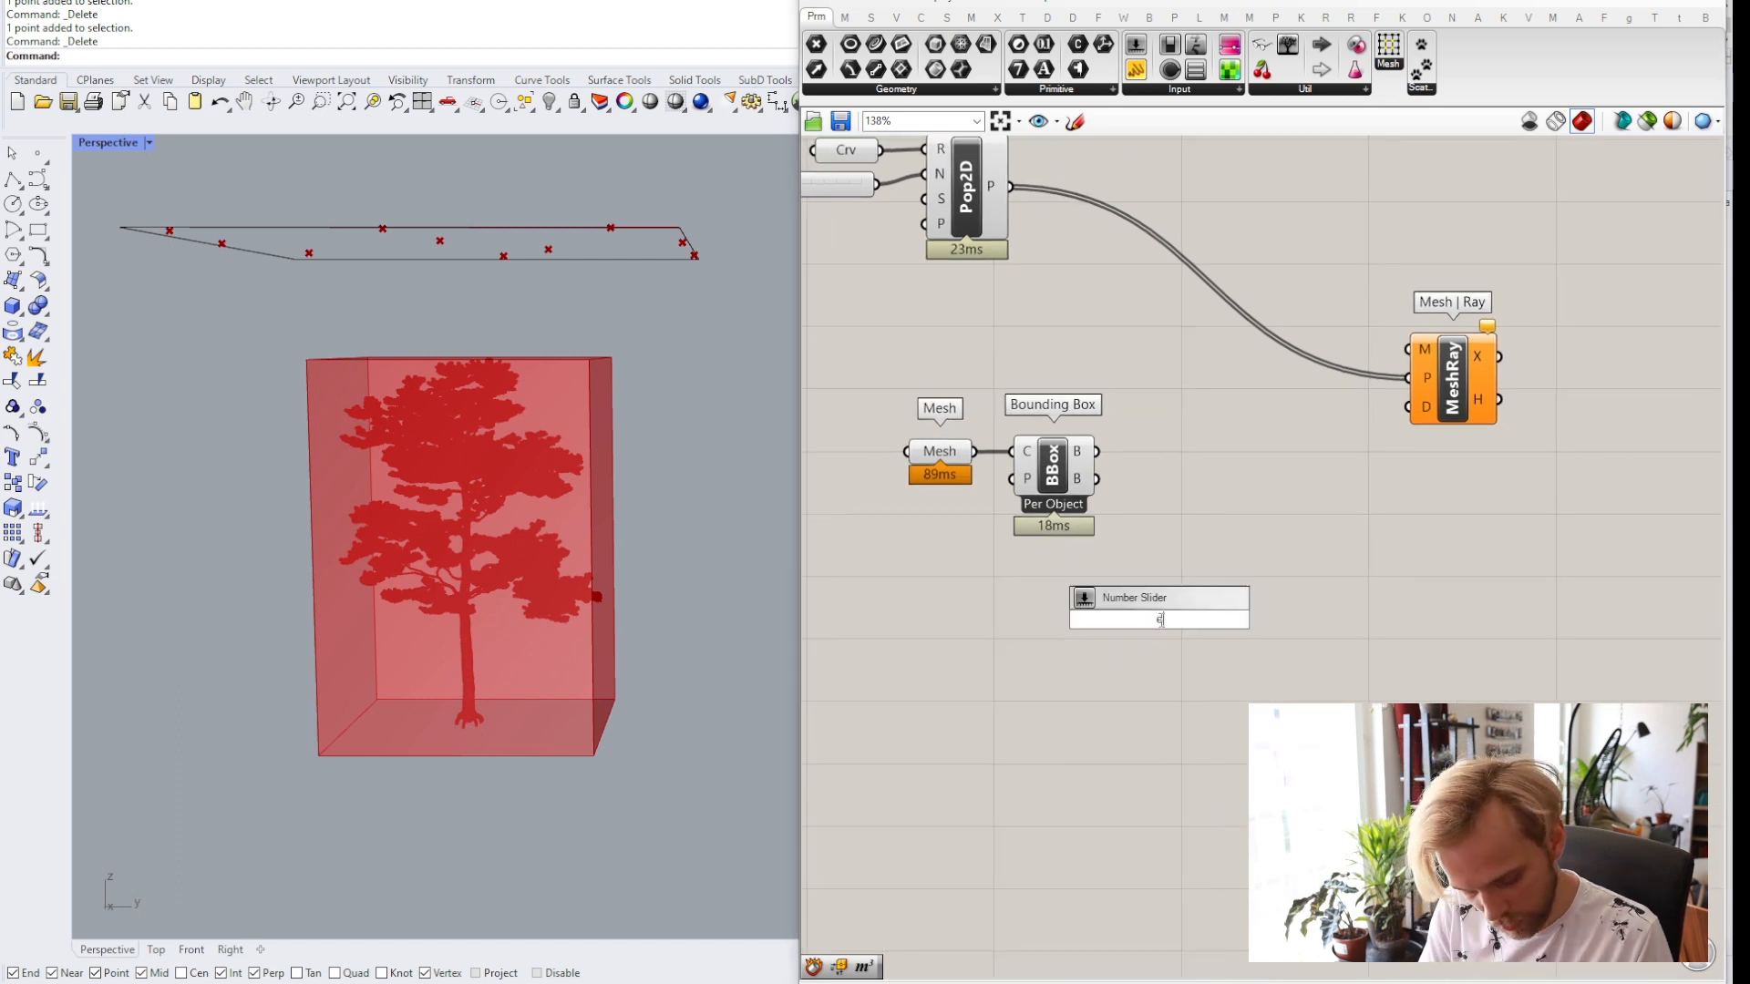
type("valuate box")
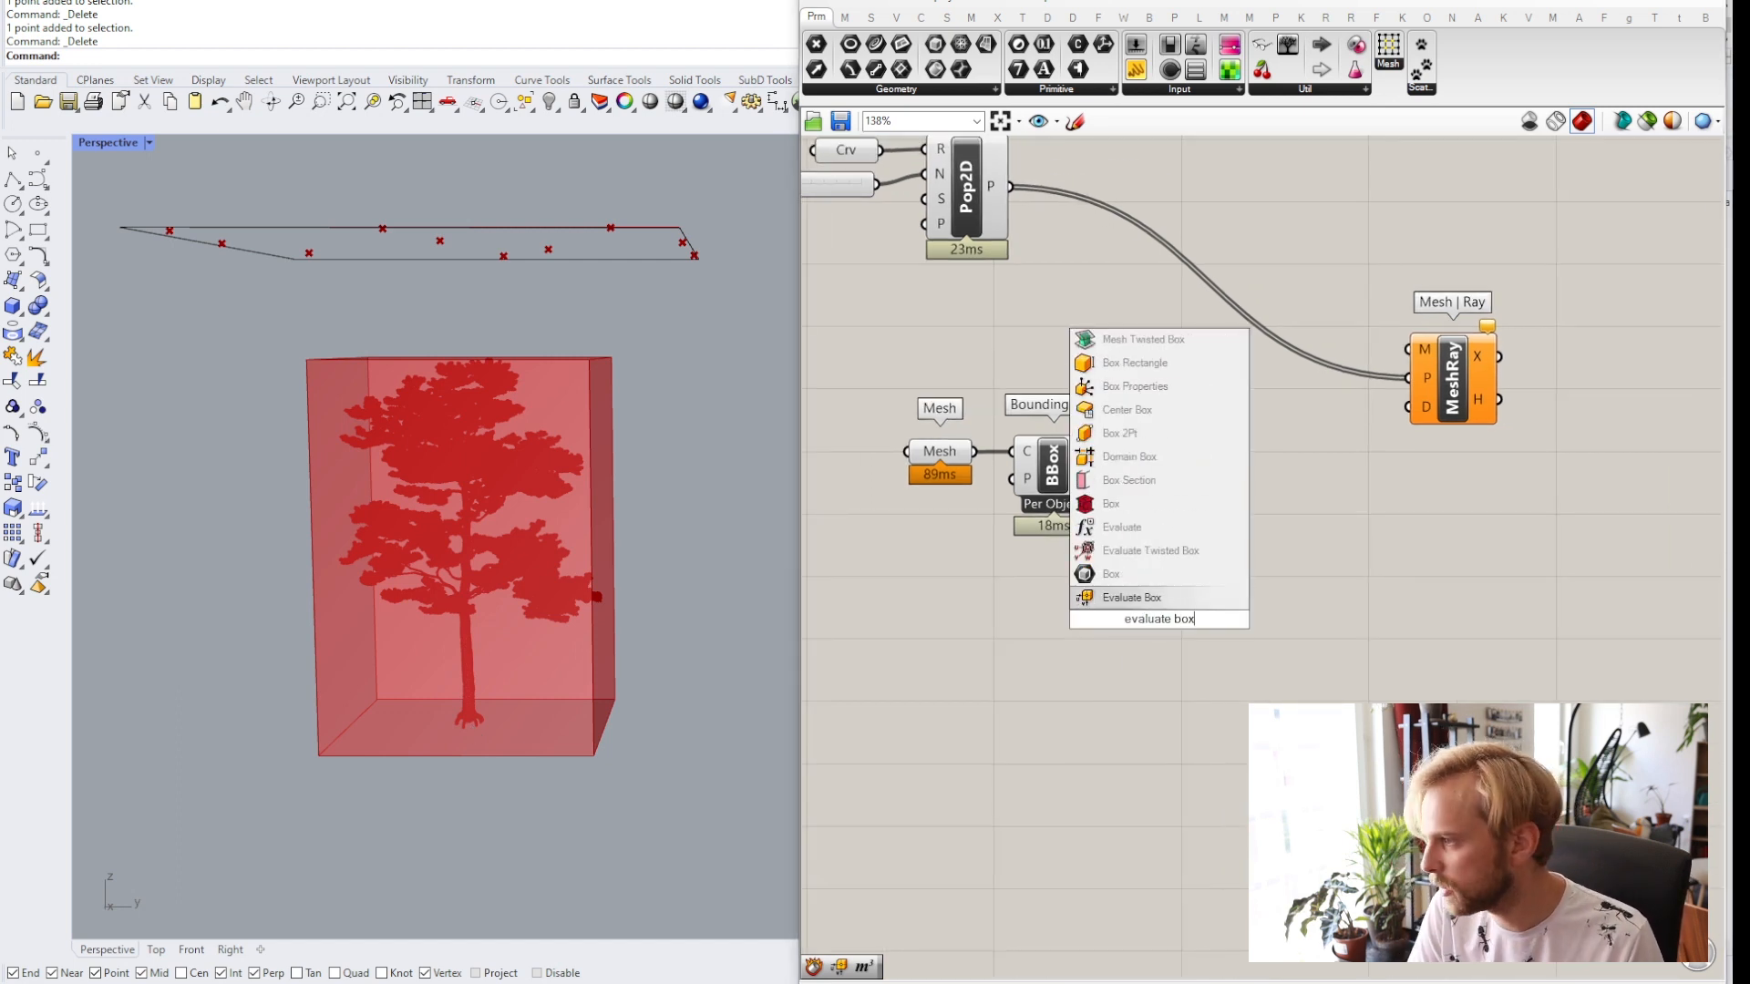
key("Return")
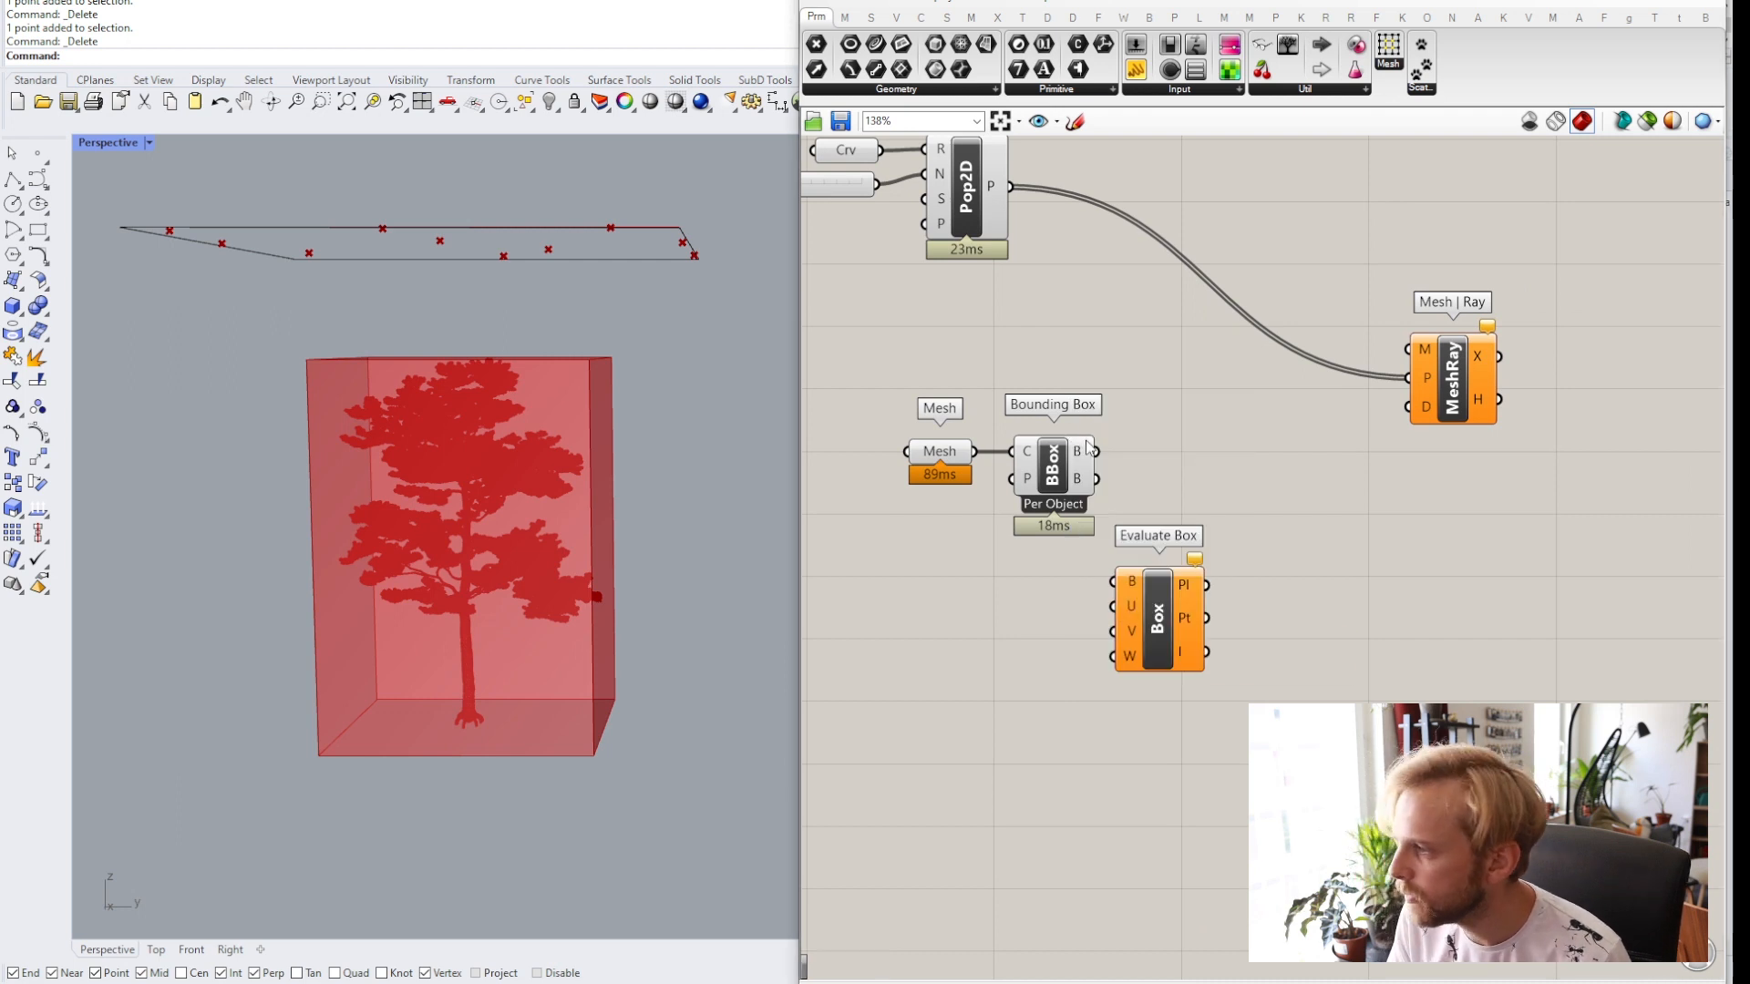
Connect the Bounding Box B output to the Evaluate Box B input.
left_click_drag(1091, 449, 1204, 537)
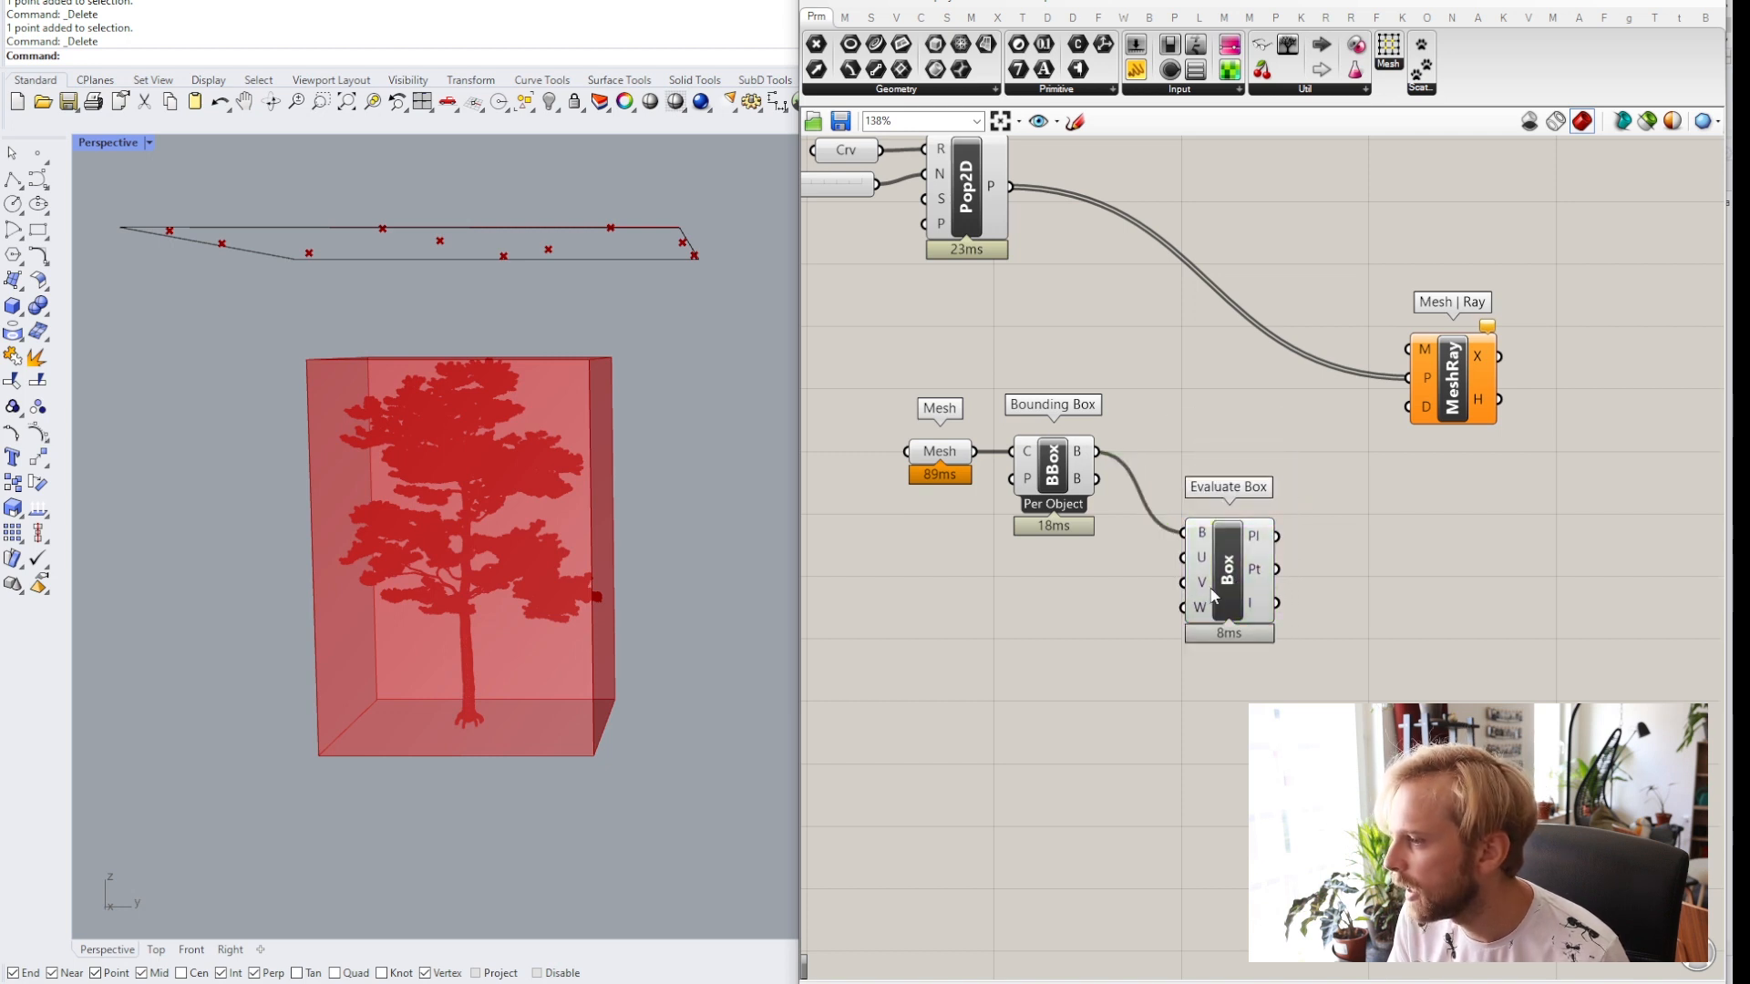
left_click(1237, 603)
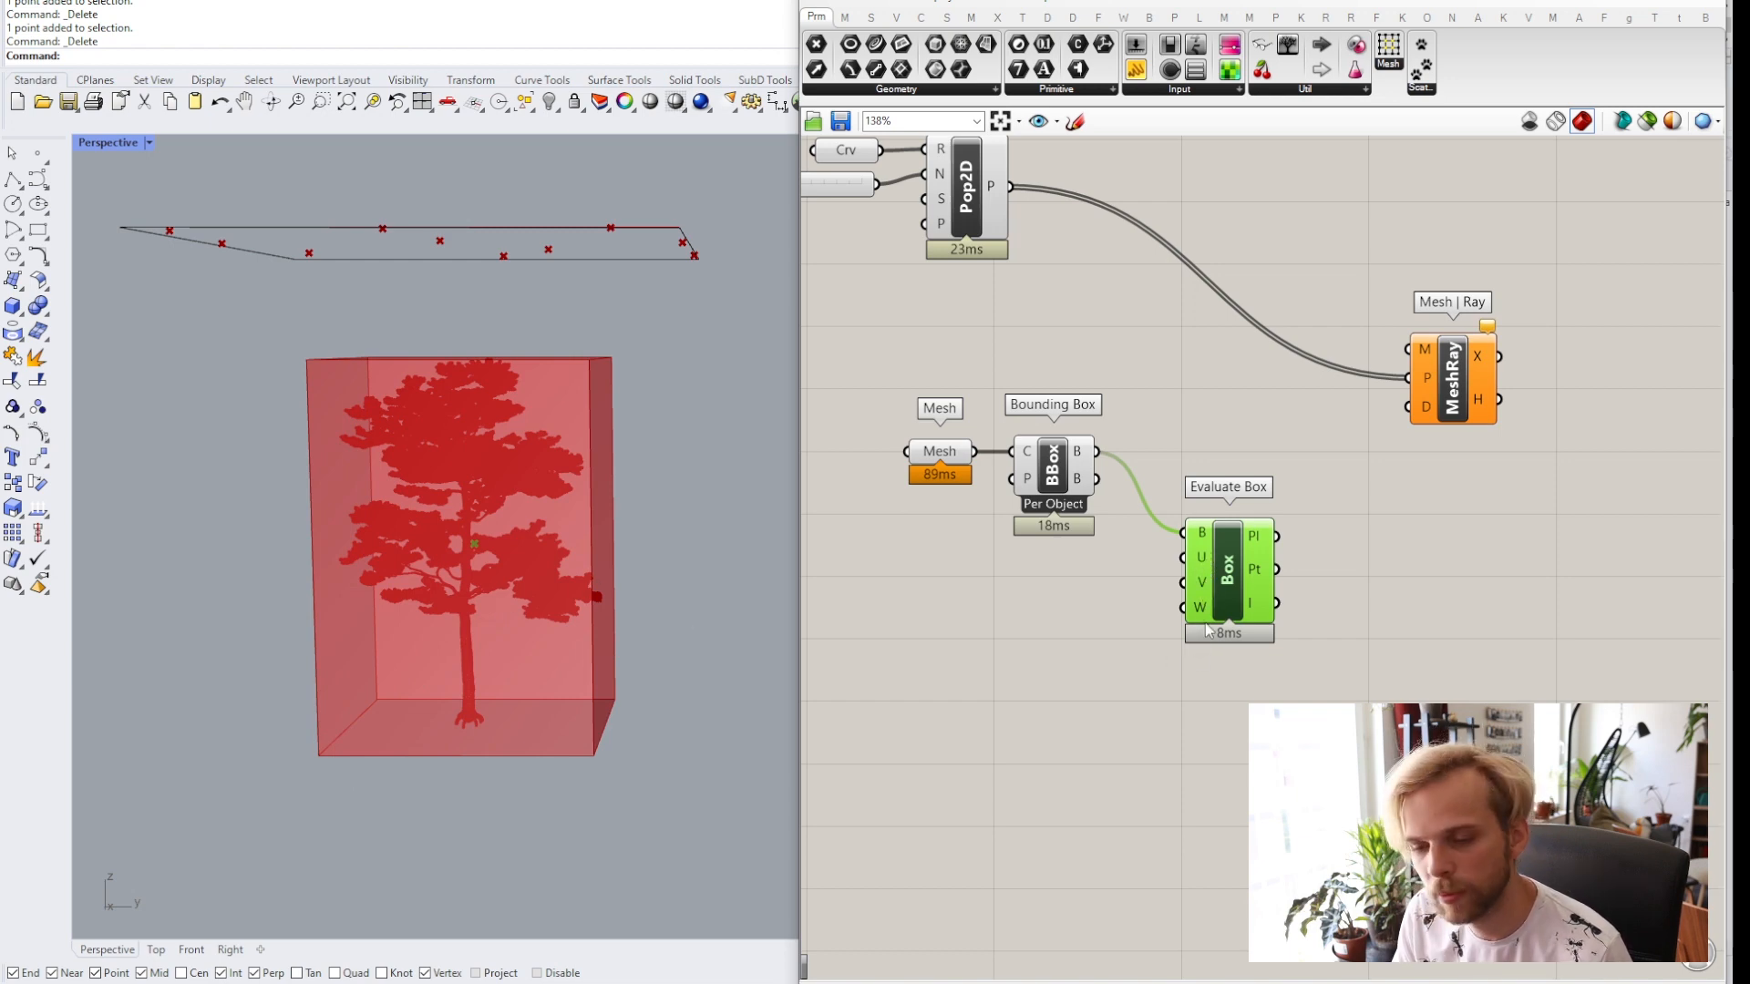
left_click(1004, 606)
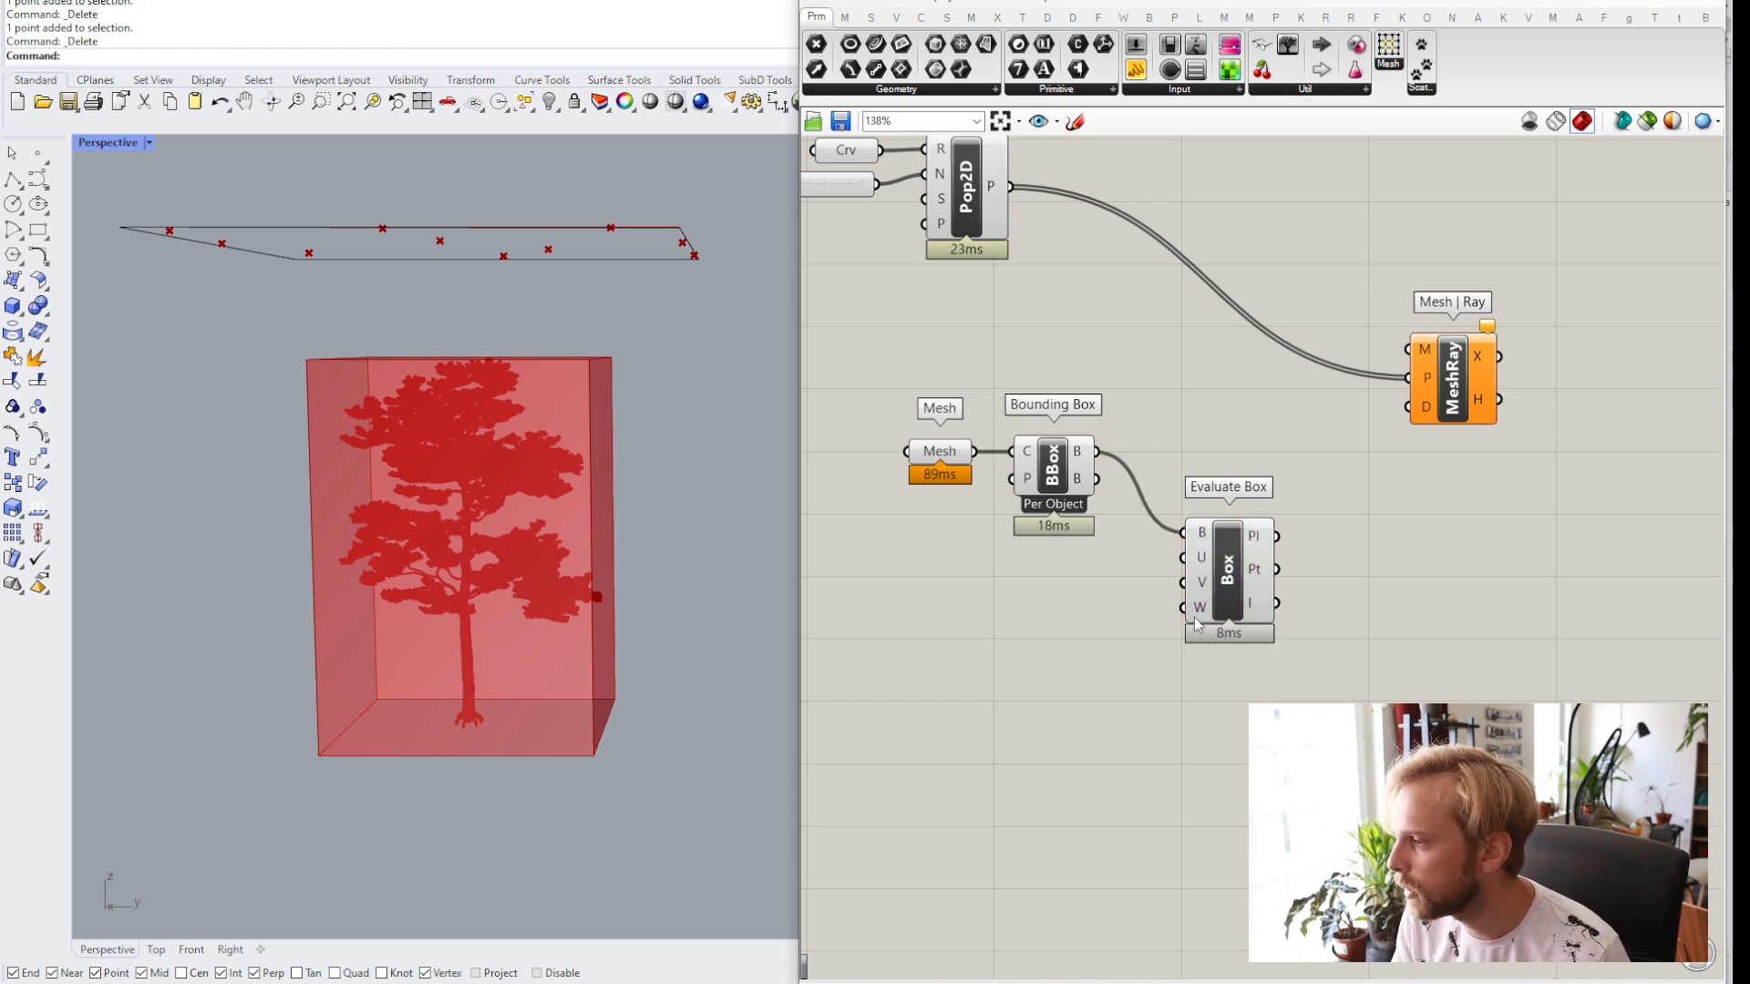
Add a number slider set to 0 and connect it to the Evaluate Box W input.
double_click(1100, 618)
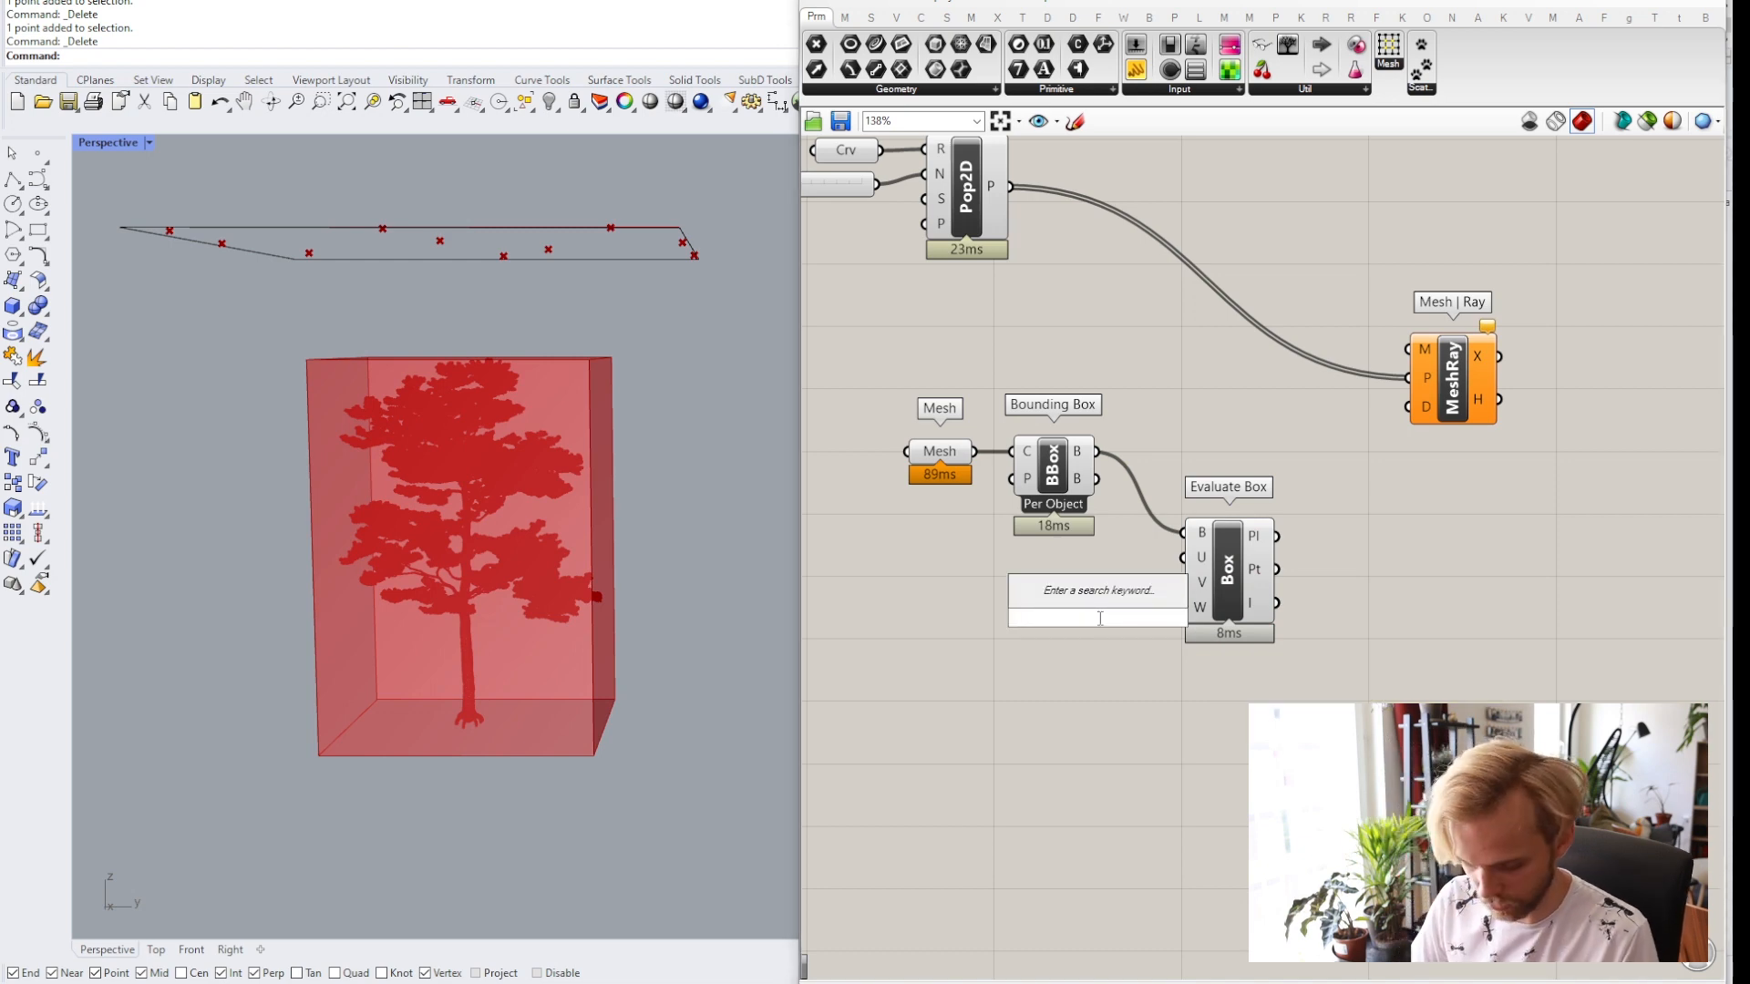
type("0")
key("Return")
mouse_move(1102, 619)
left_mouse_down()
mouse_move(1012, 627)
mouse_move(1182, 607)
mouse_move(1106, 610)
left_mouse_up()
left_click(1109, 549)
mouse_move(1205, 563)
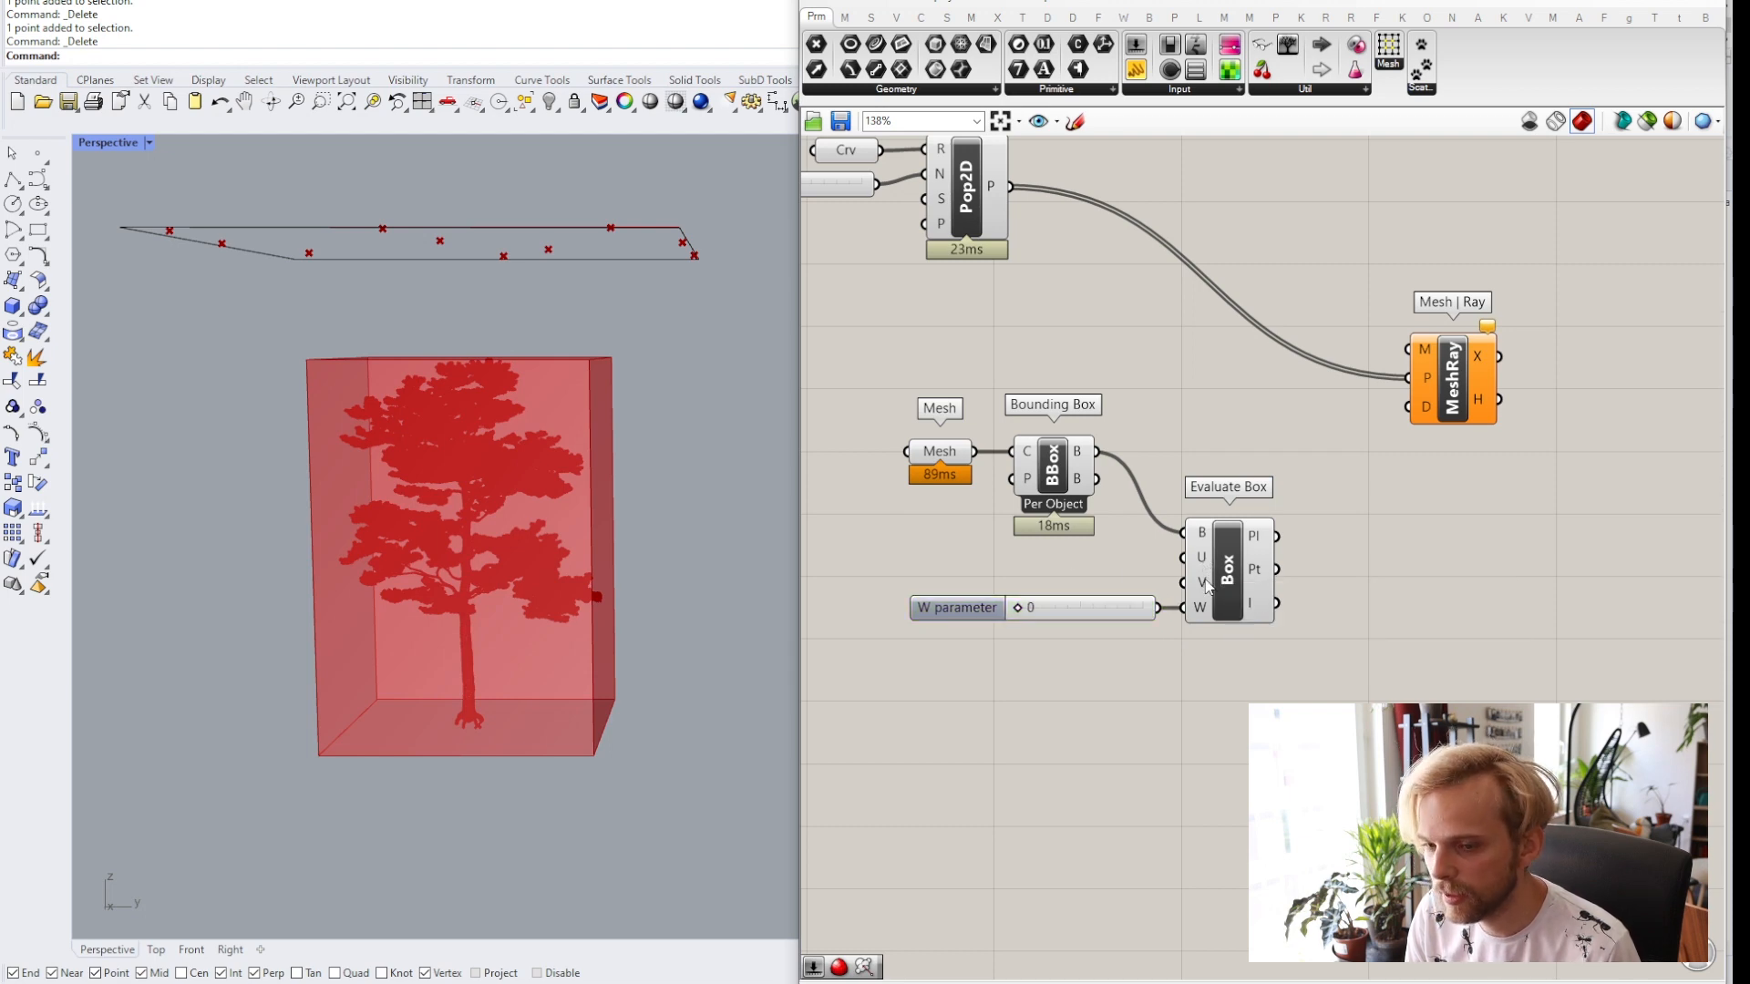
left_click_drag(1100, 614, 1081, 658)
left_click(1053, 588)
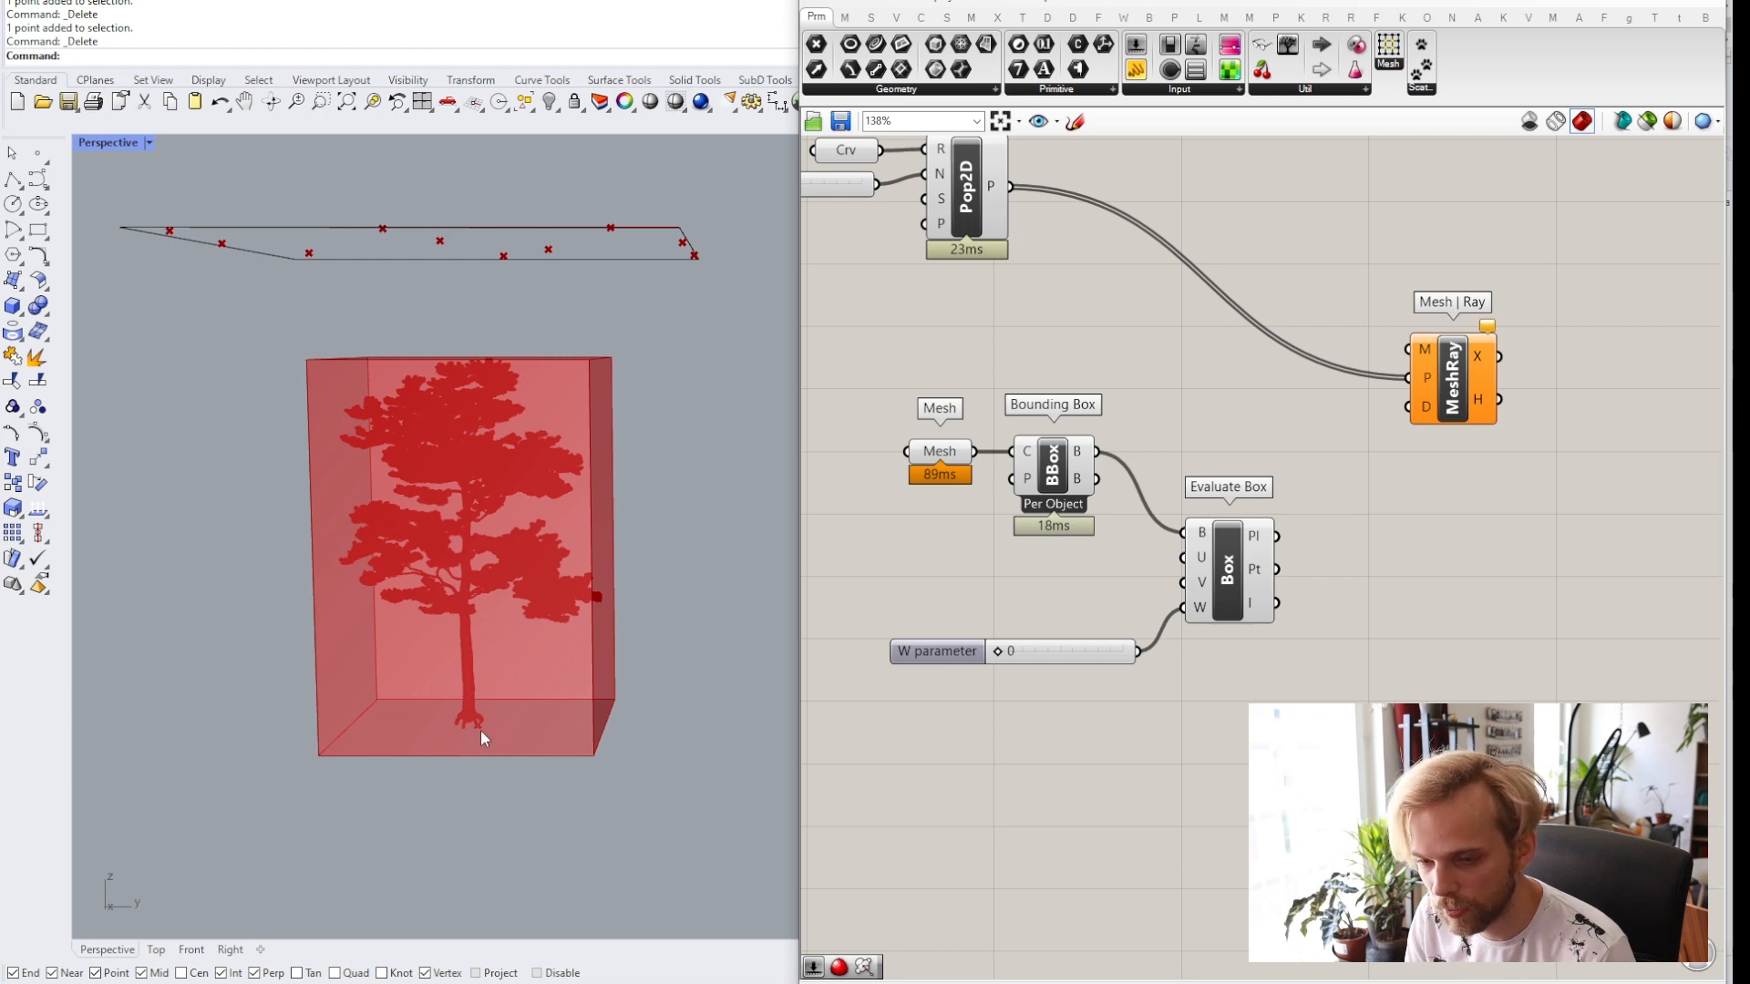
Add a 0.5 number slider and connect it to both the Evaluate Box U and V inputs.
double_click(1031, 578)
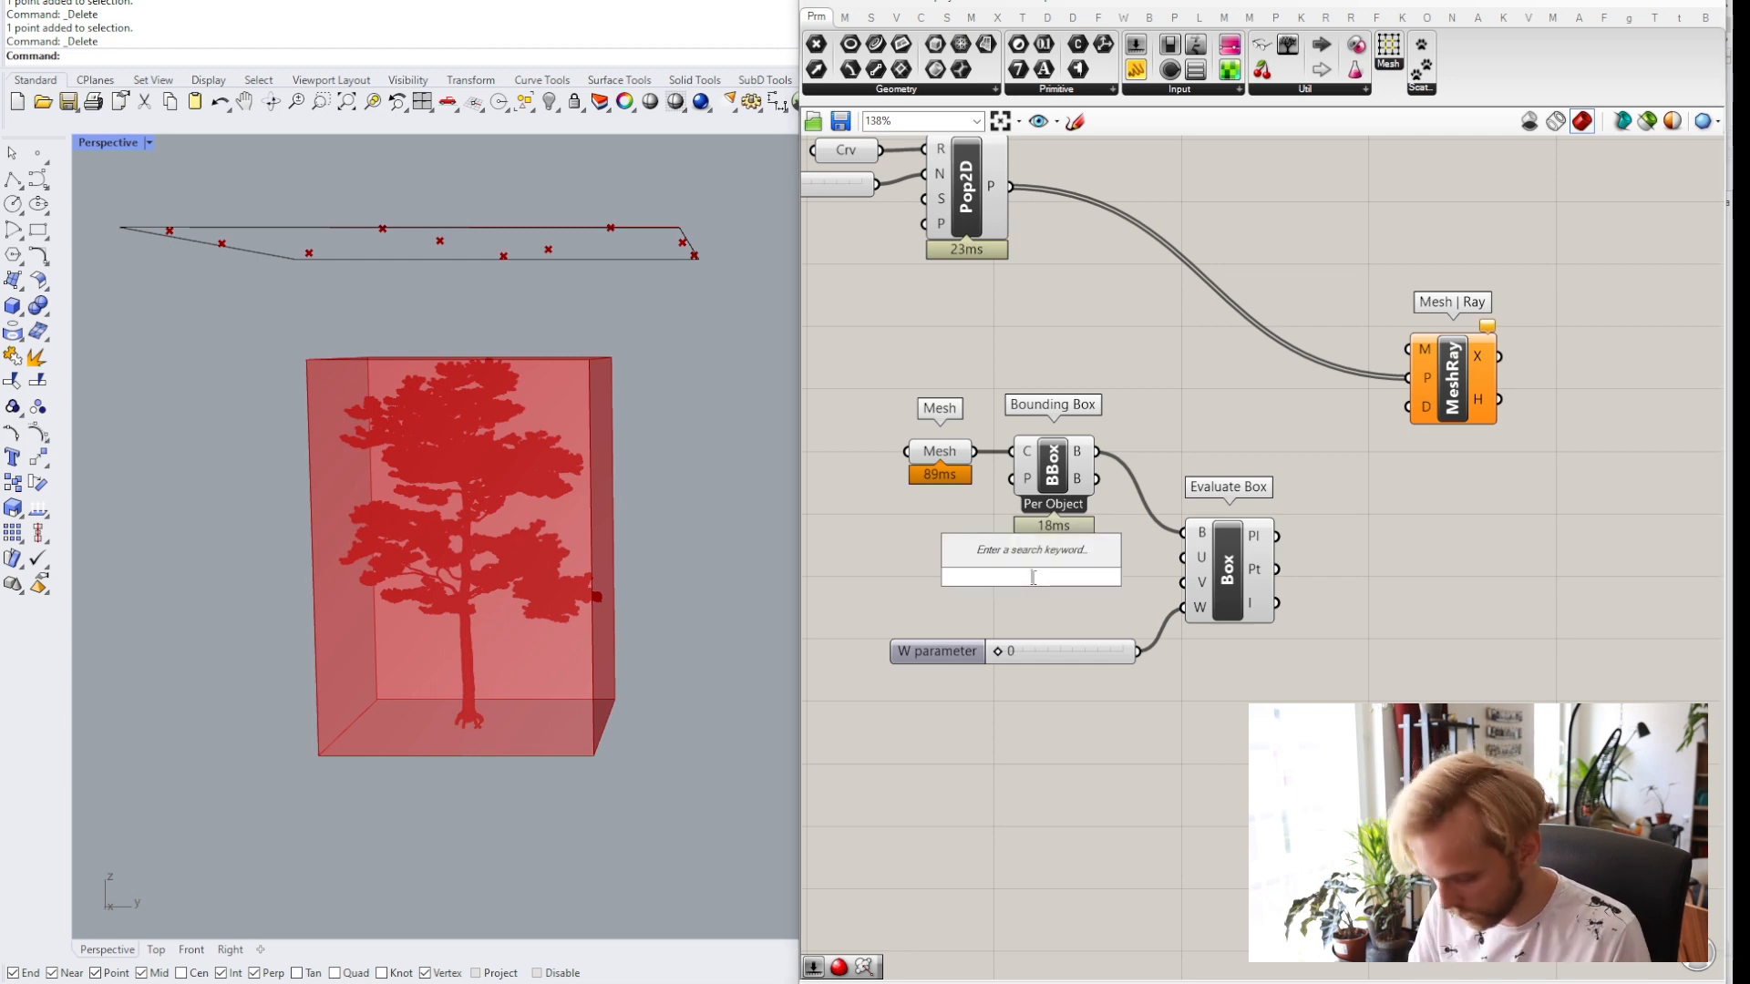
type("slider")
key("Return")
left_click_drag(1135, 577, 1177, 585)
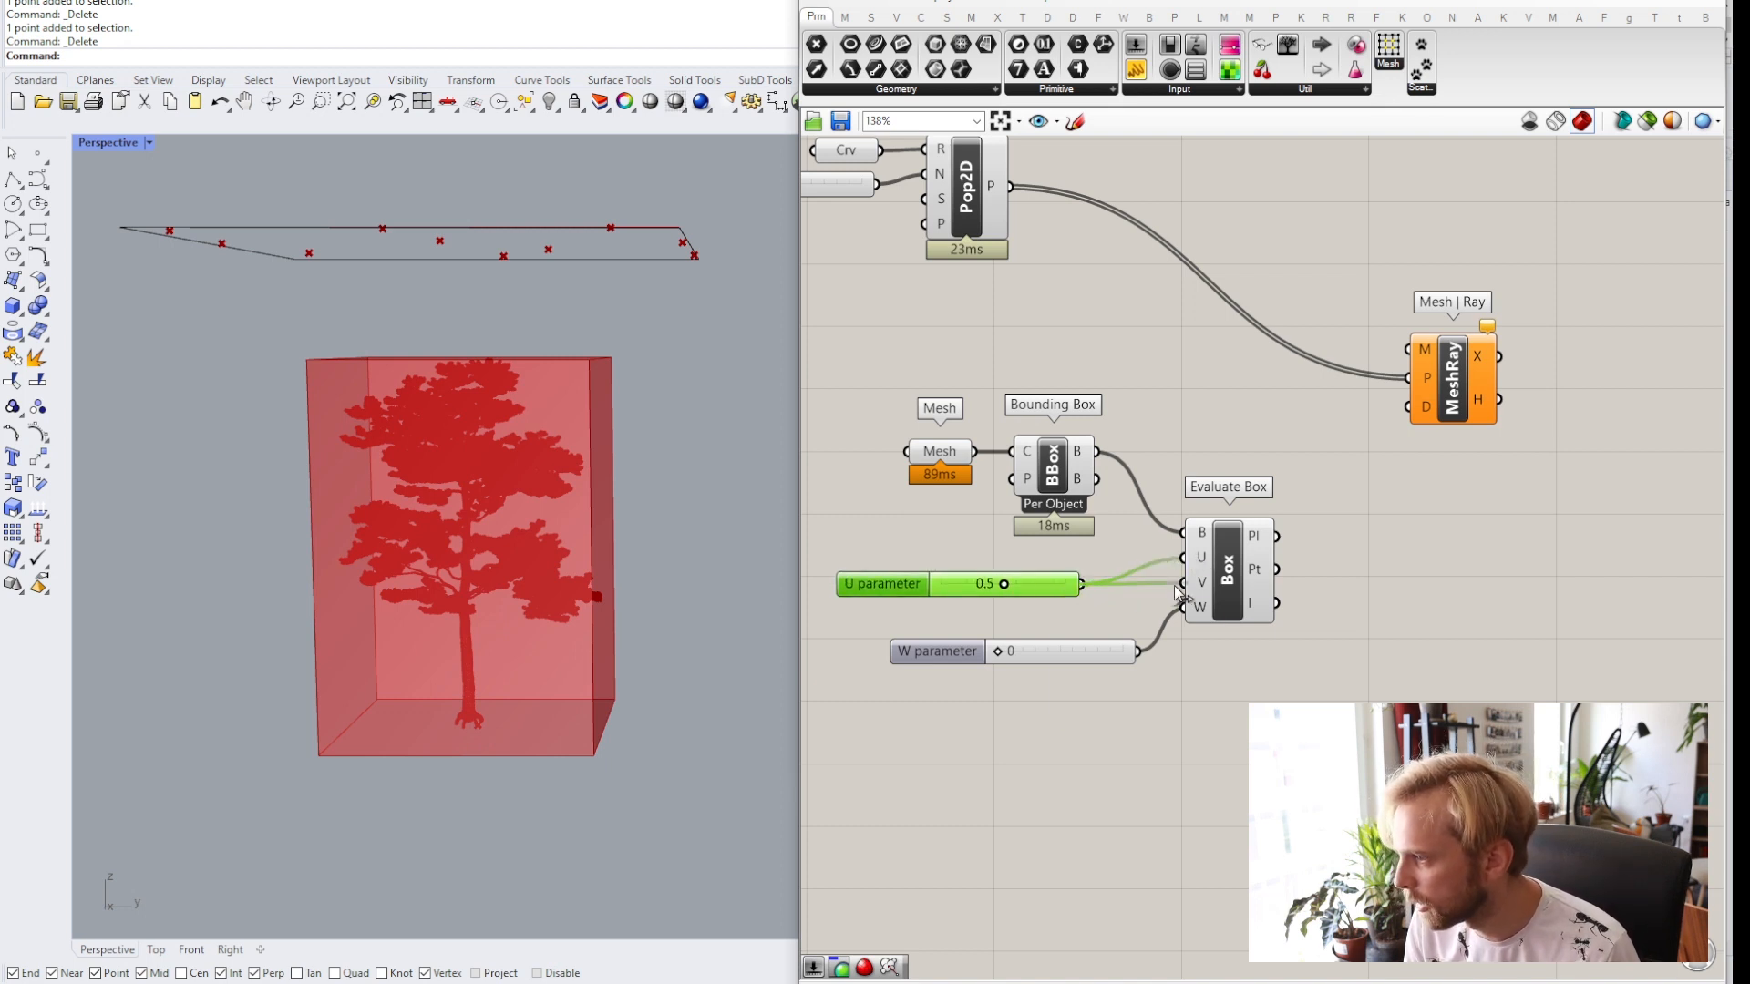
left_click_drag(1016, 593, 1058, 586)
left_click(1233, 570)
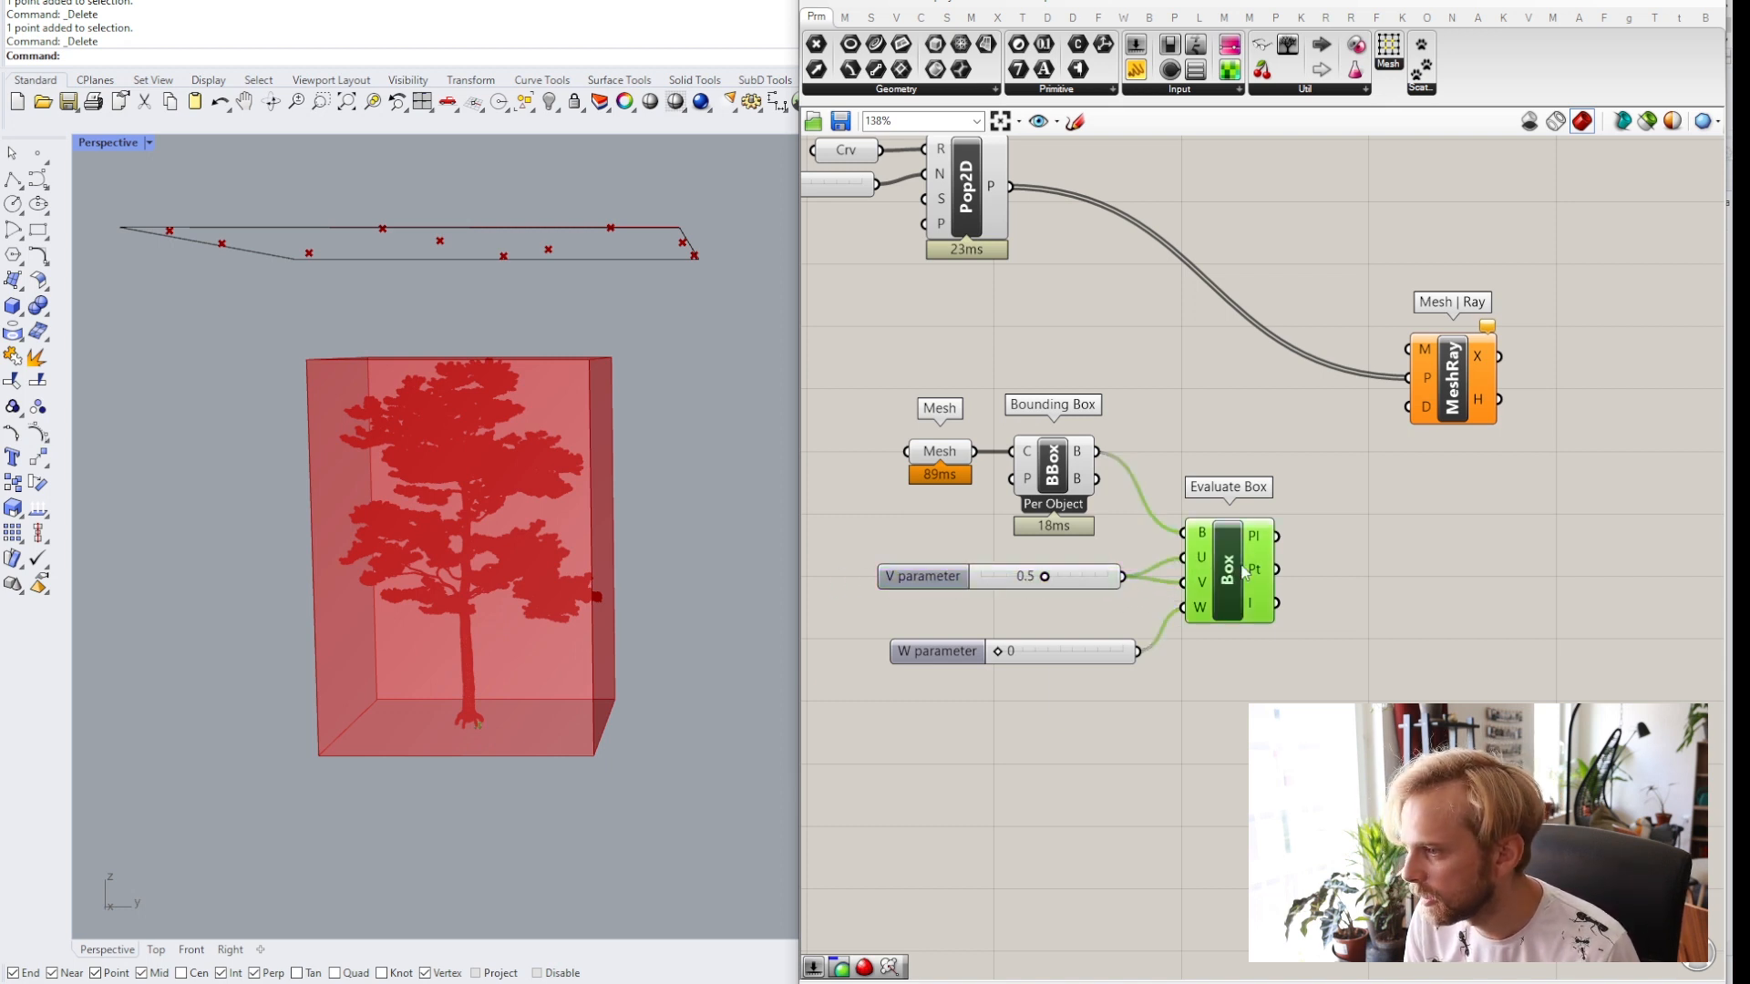
Select the mesh, bounding box, Evaluate Box and slider components and move them together.
scroll(485, 734, "up", 5)
scroll(485, 735, "up", 2)
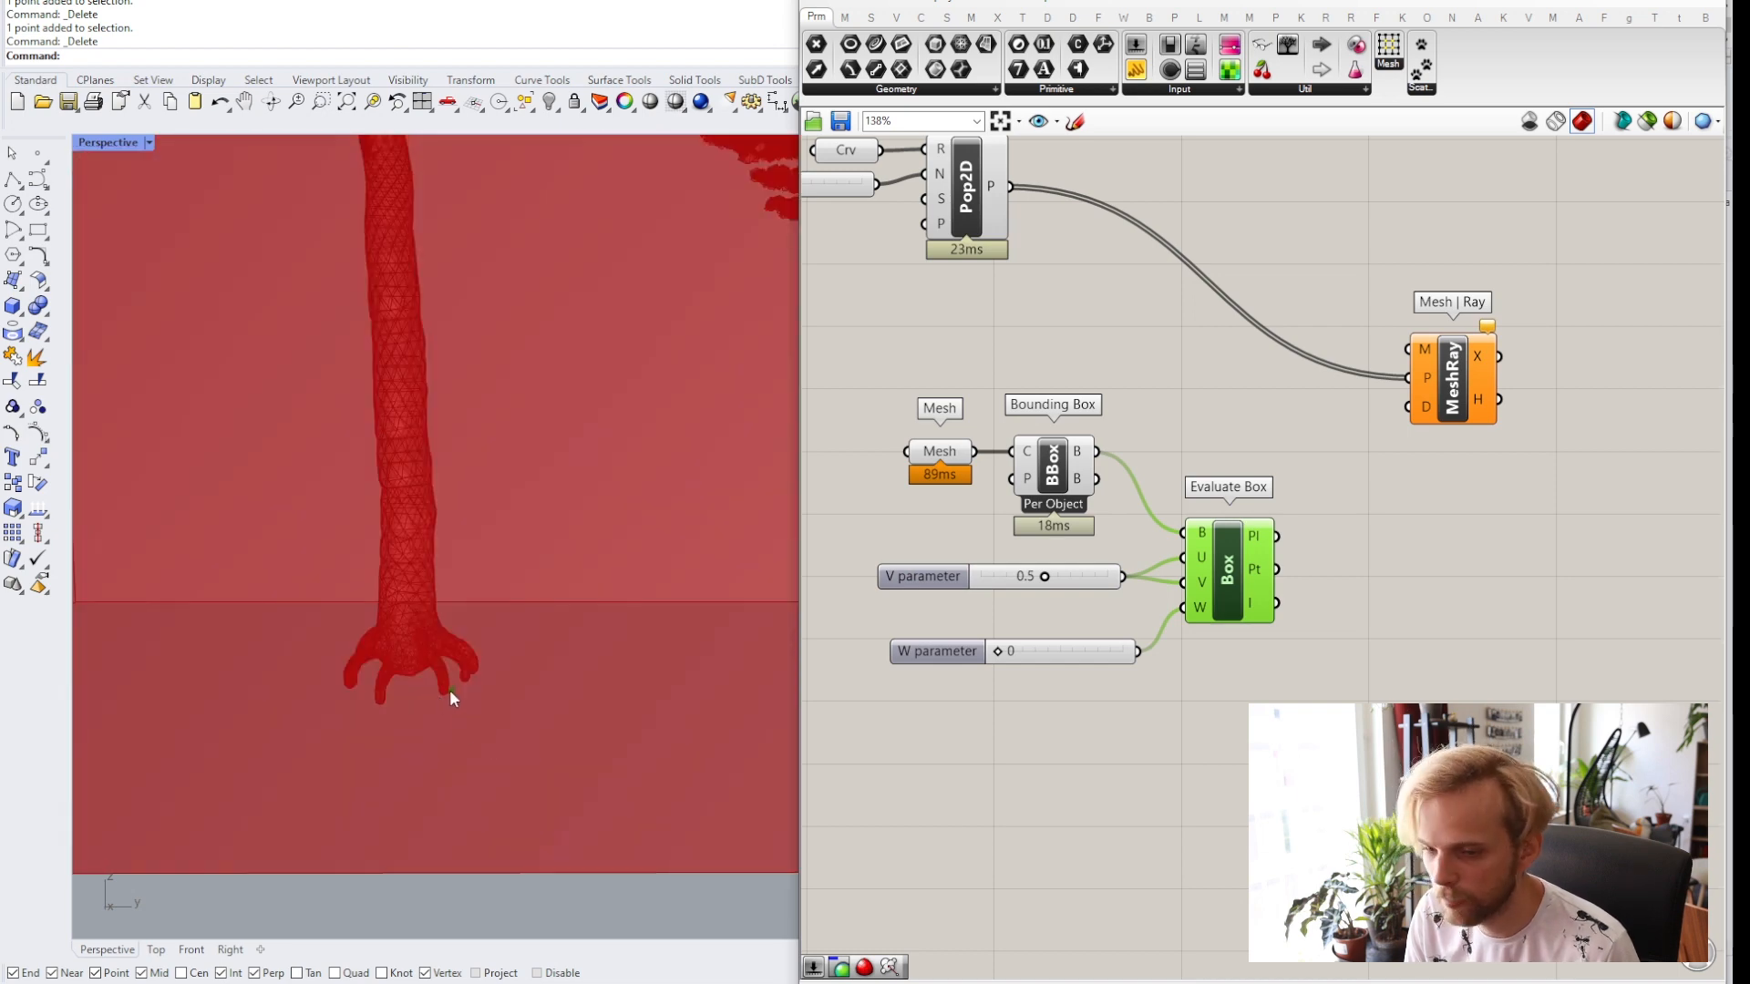
scroll(450, 688, "down", 8)
right_click_drag(487, 685, 696, 622)
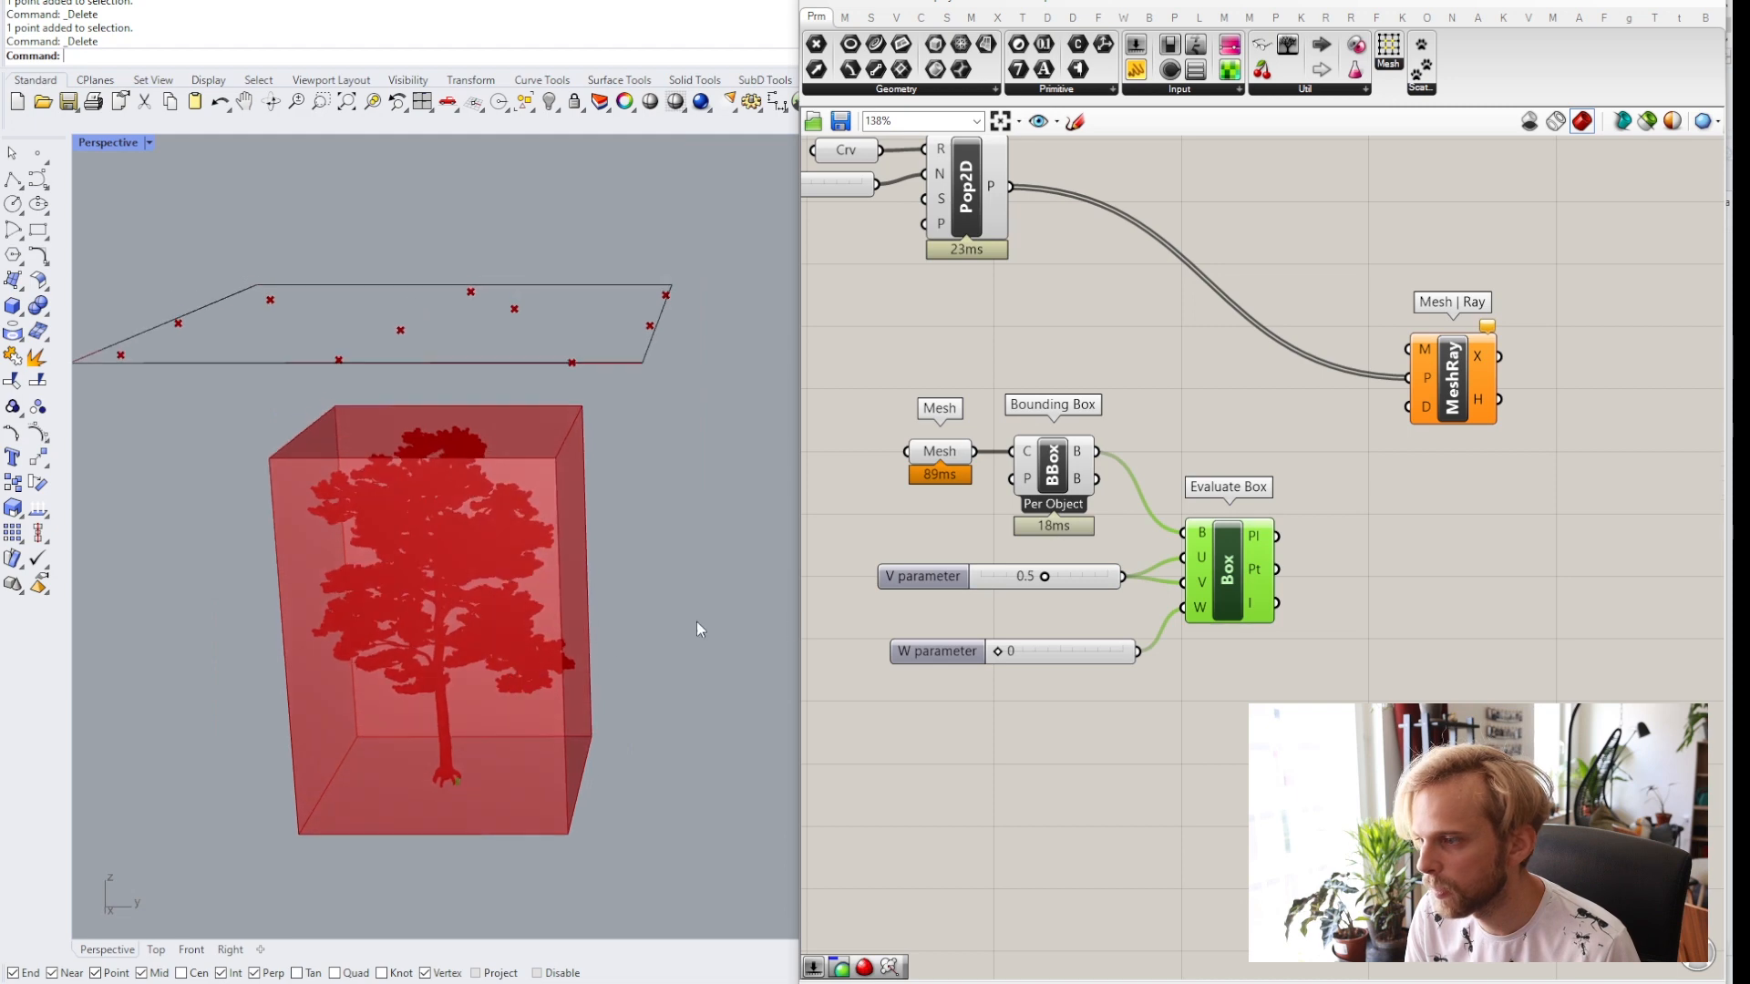
scroll(1145, 781, "down", 3)
left_click_drag(1245, 812, 870, 533)
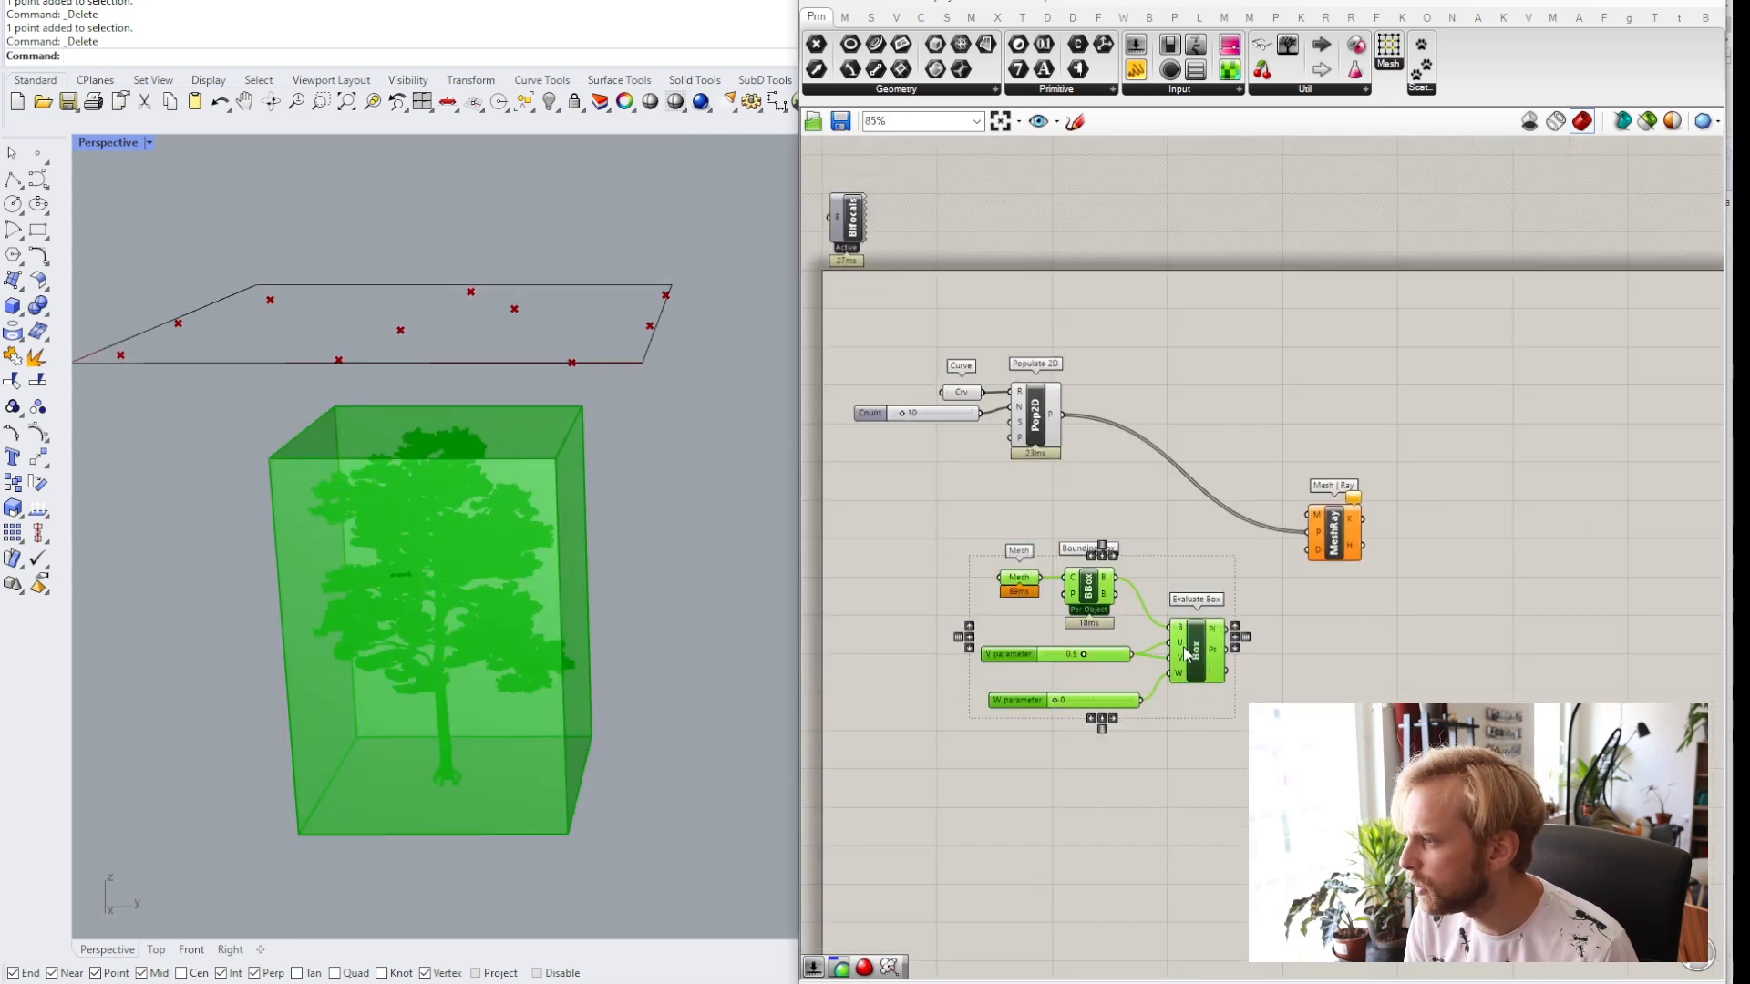
left_click_drag(1185, 653, 1089, 665)
Add a Line component to the canvas.
left_click(1110, 529)
double_click(1111, 527)
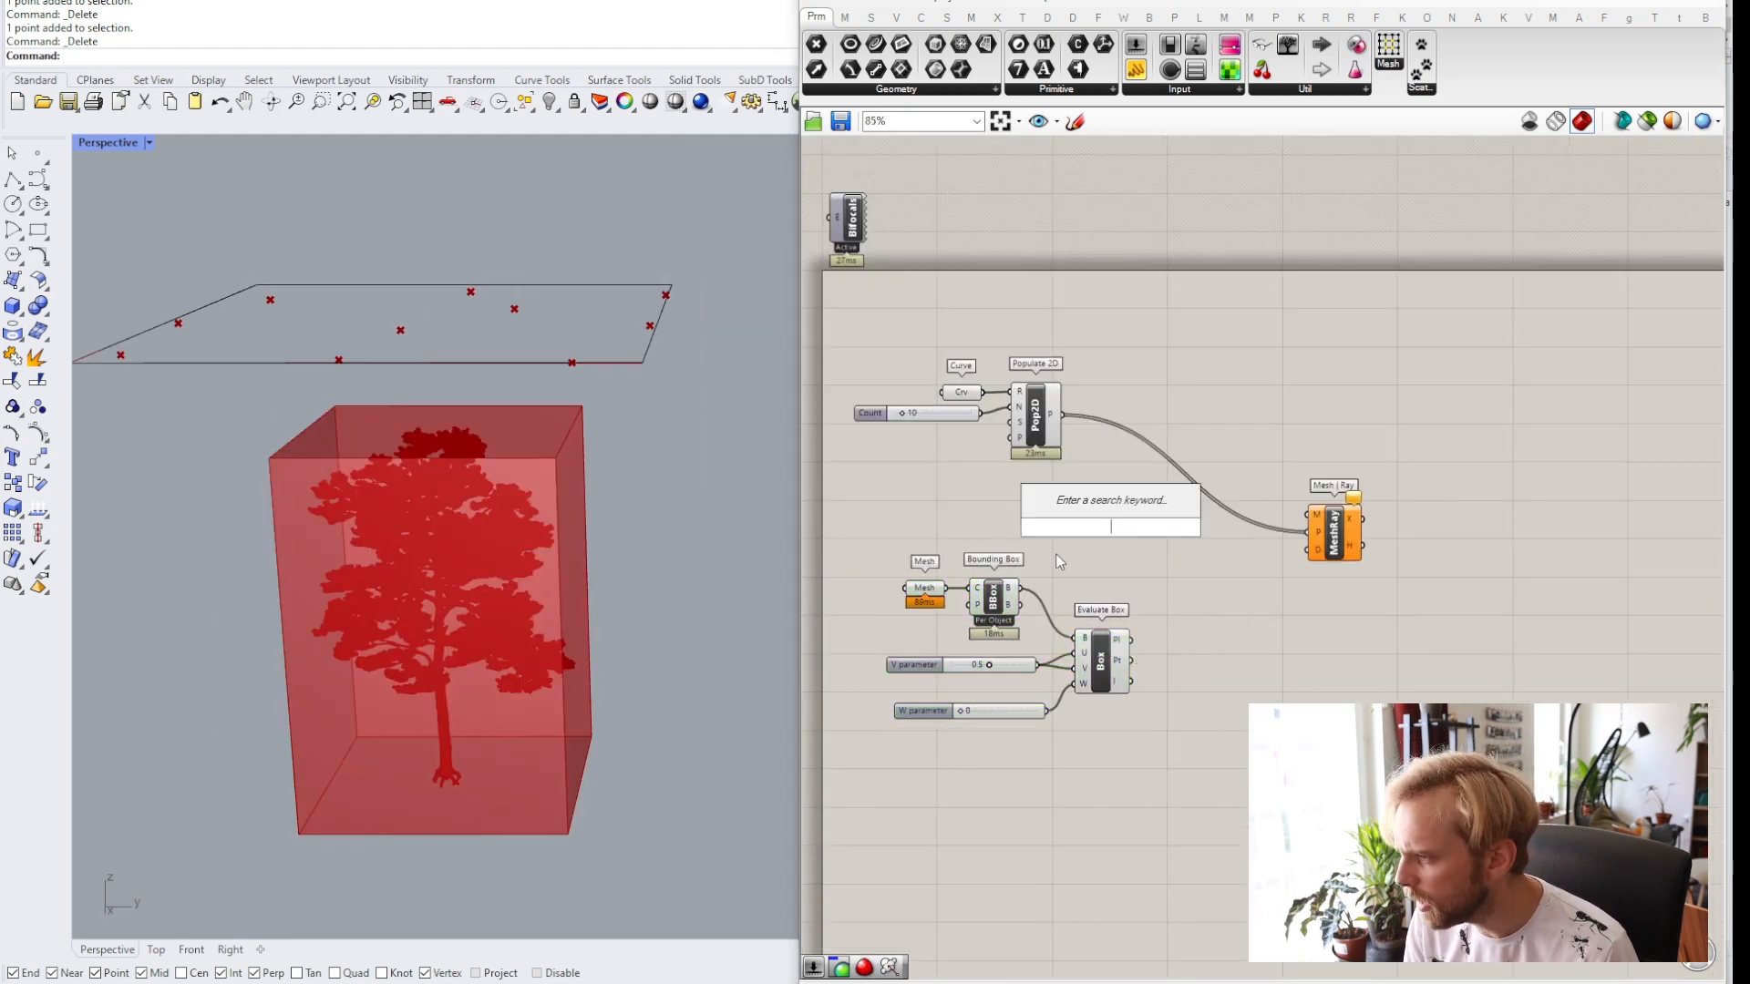
type("line")
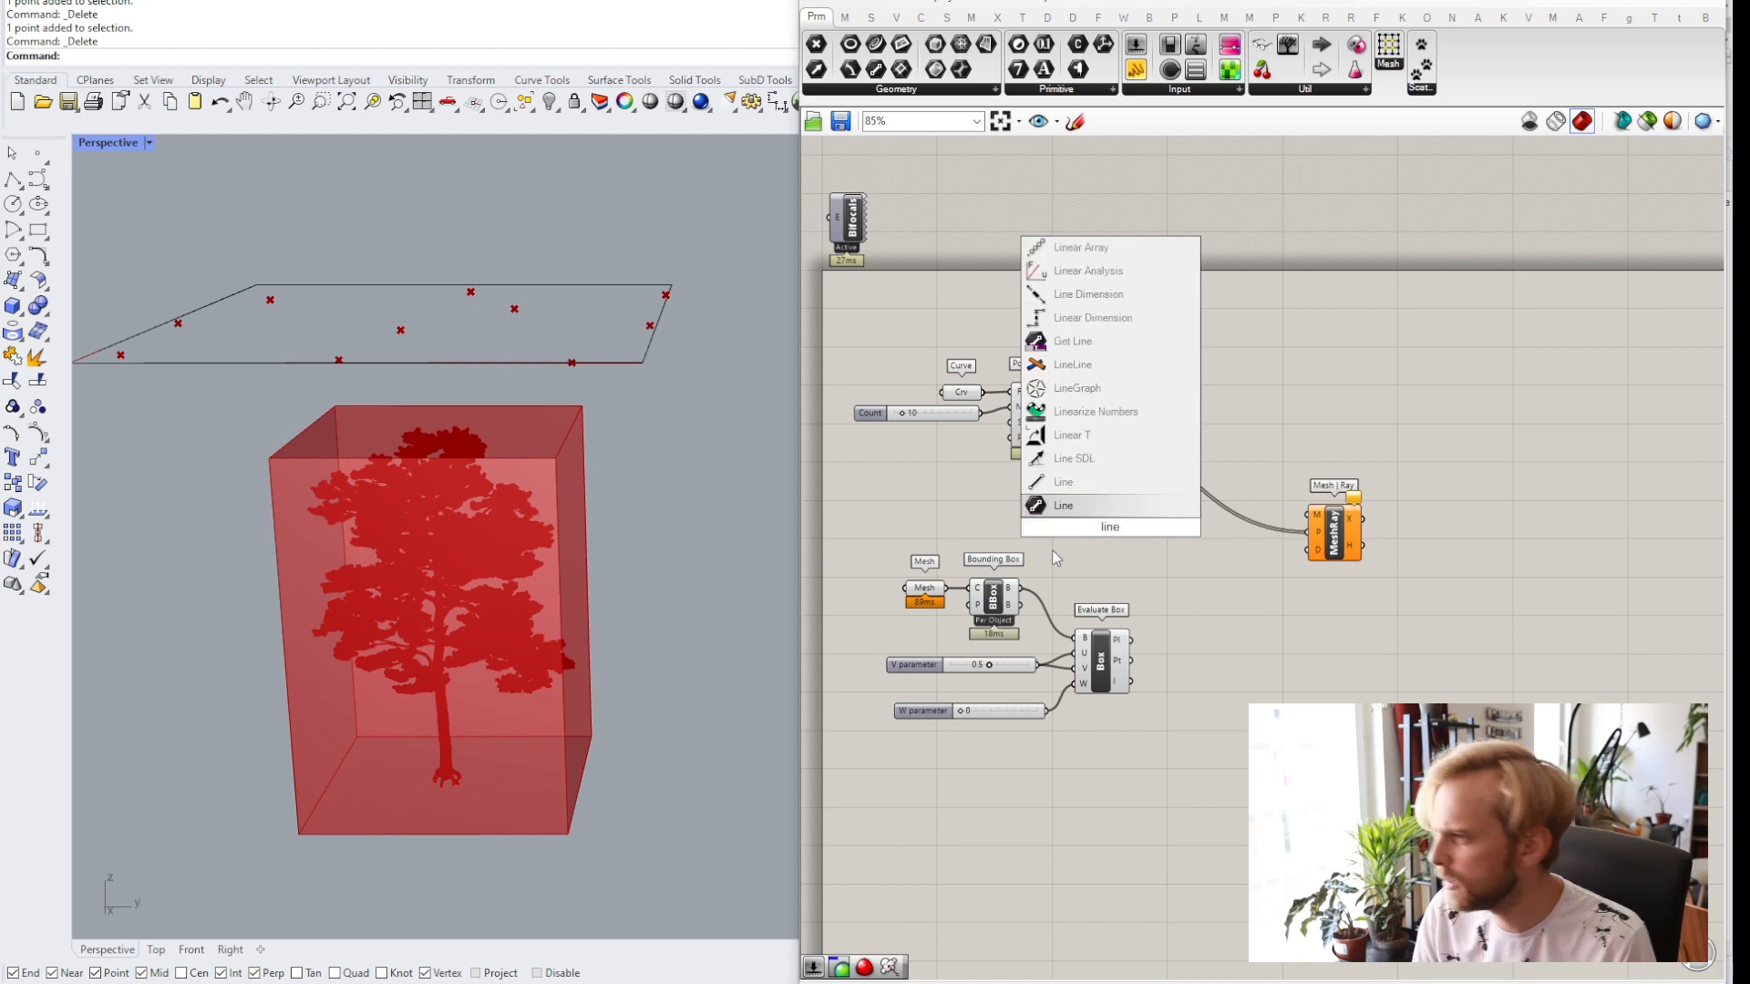
left_click(1088, 484)
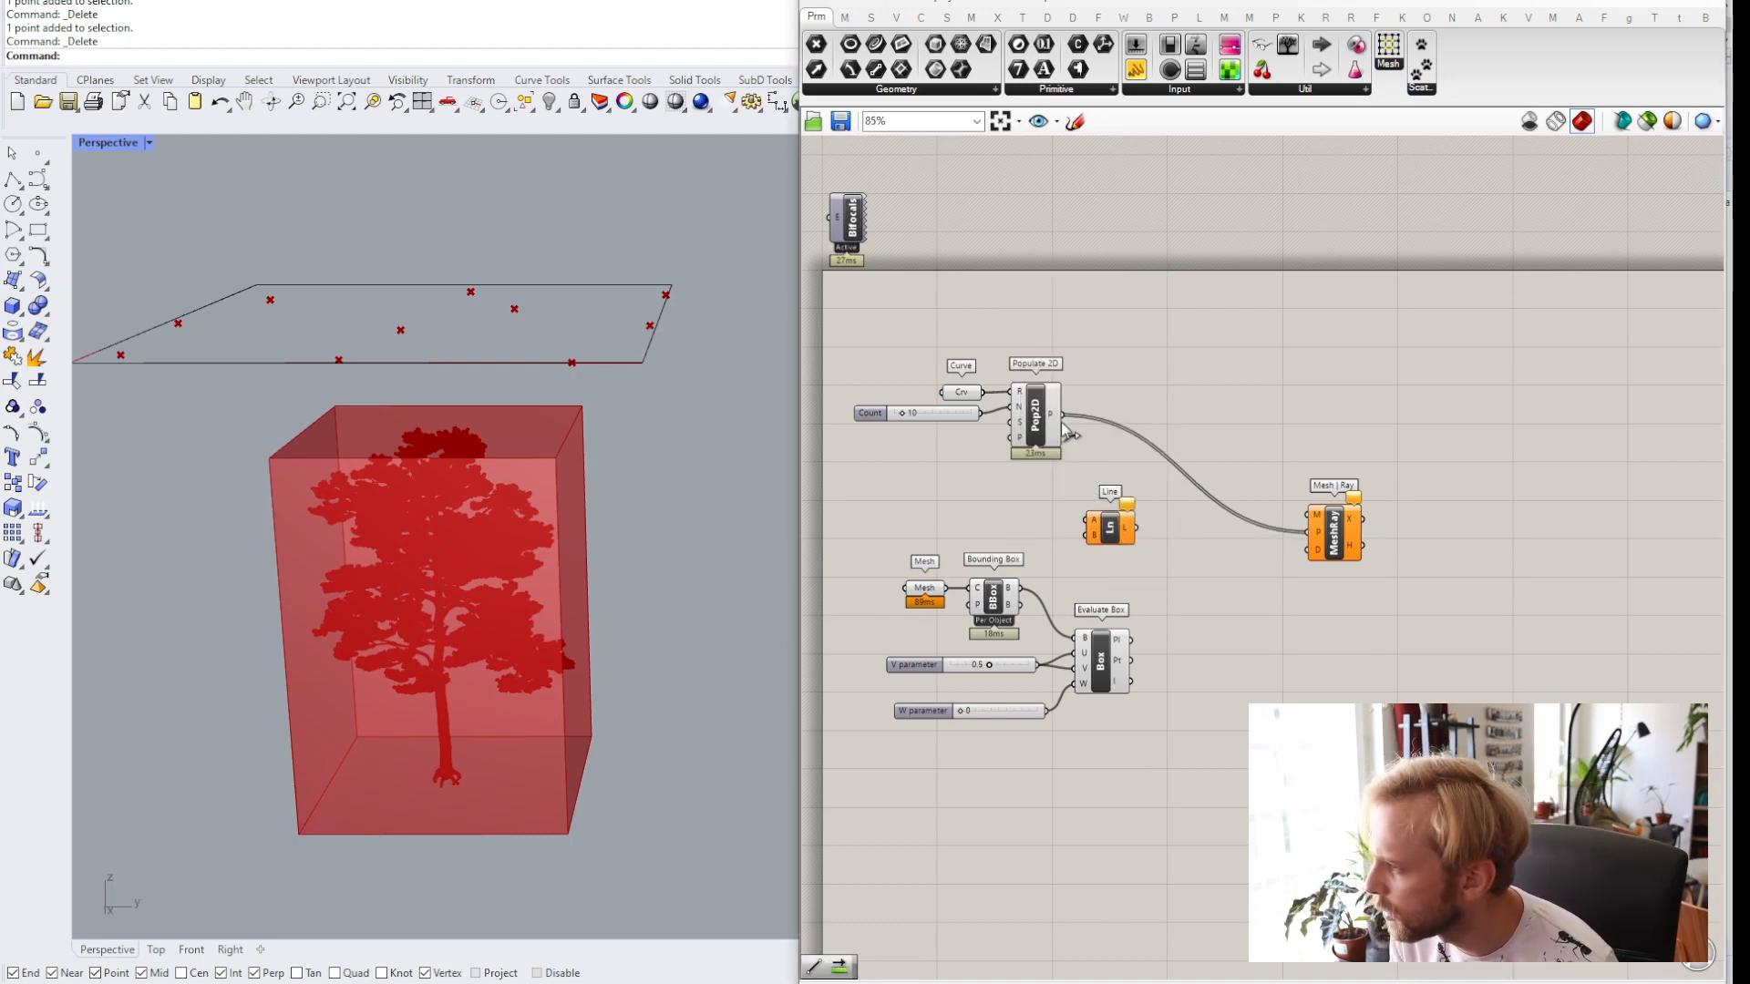
Connect the Populate 2D points to the Line A input and wire the Evaluate Box point output to Line B.
left_click_drag(1062, 415, 1173, 567)
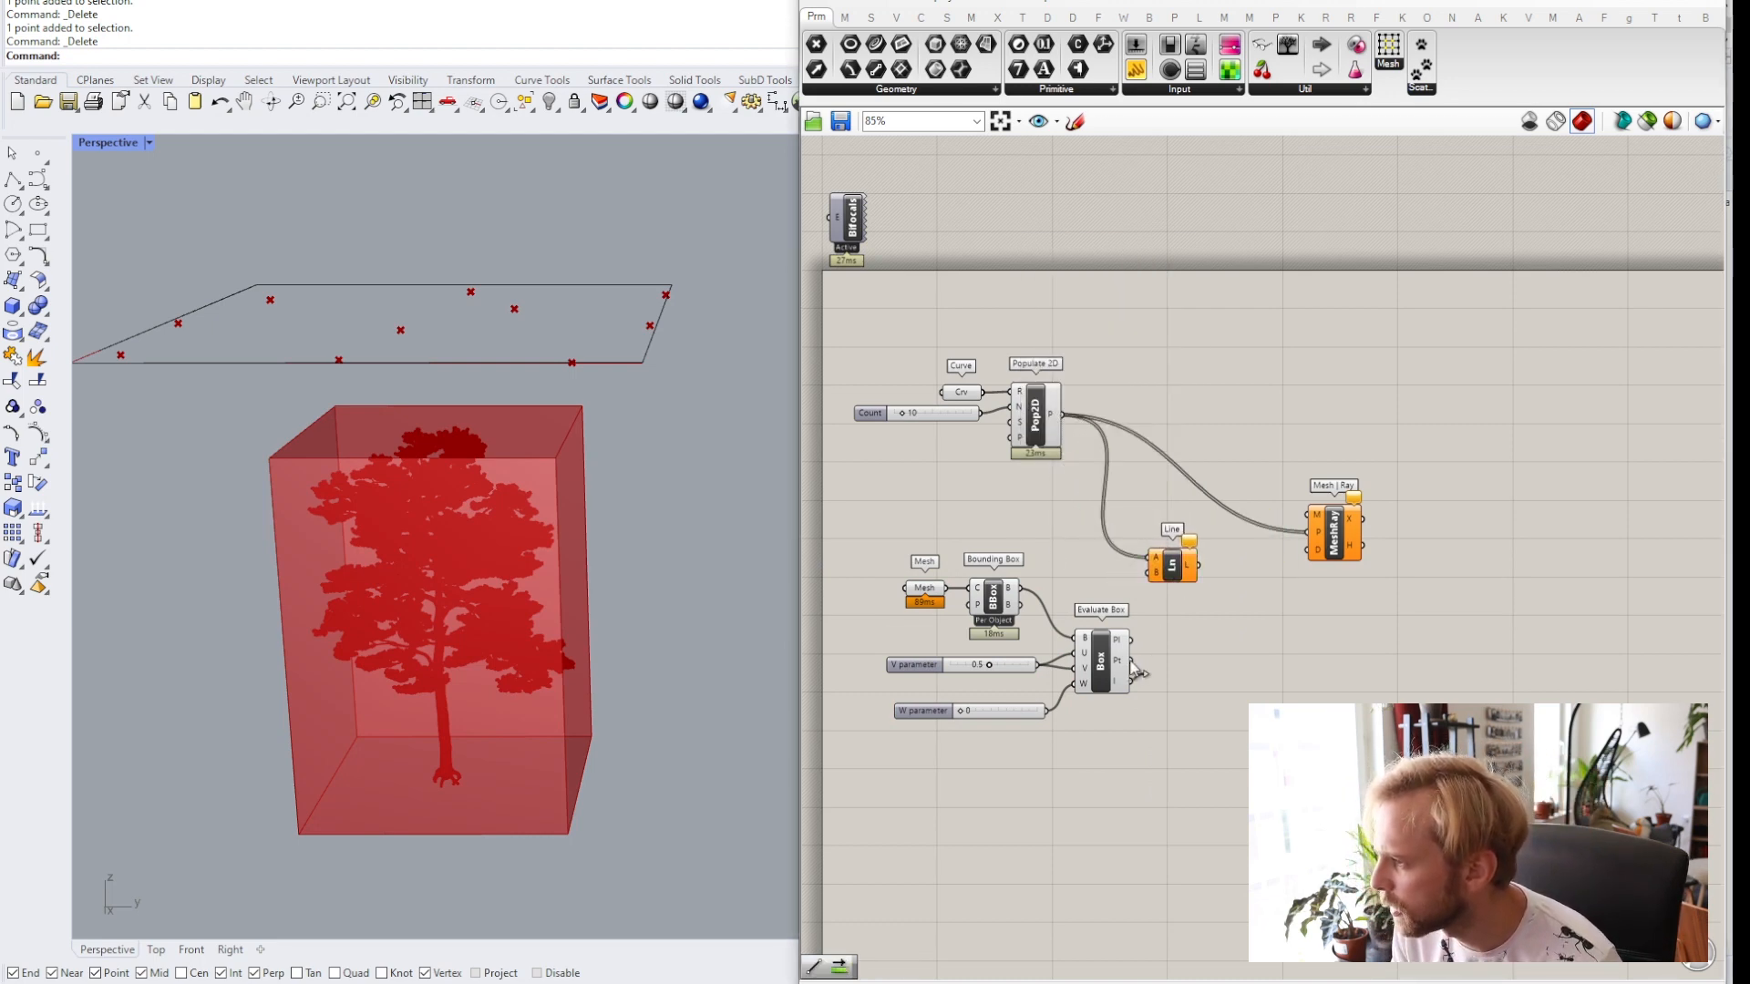
left_click_drag(1131, 661, 1167, 597)
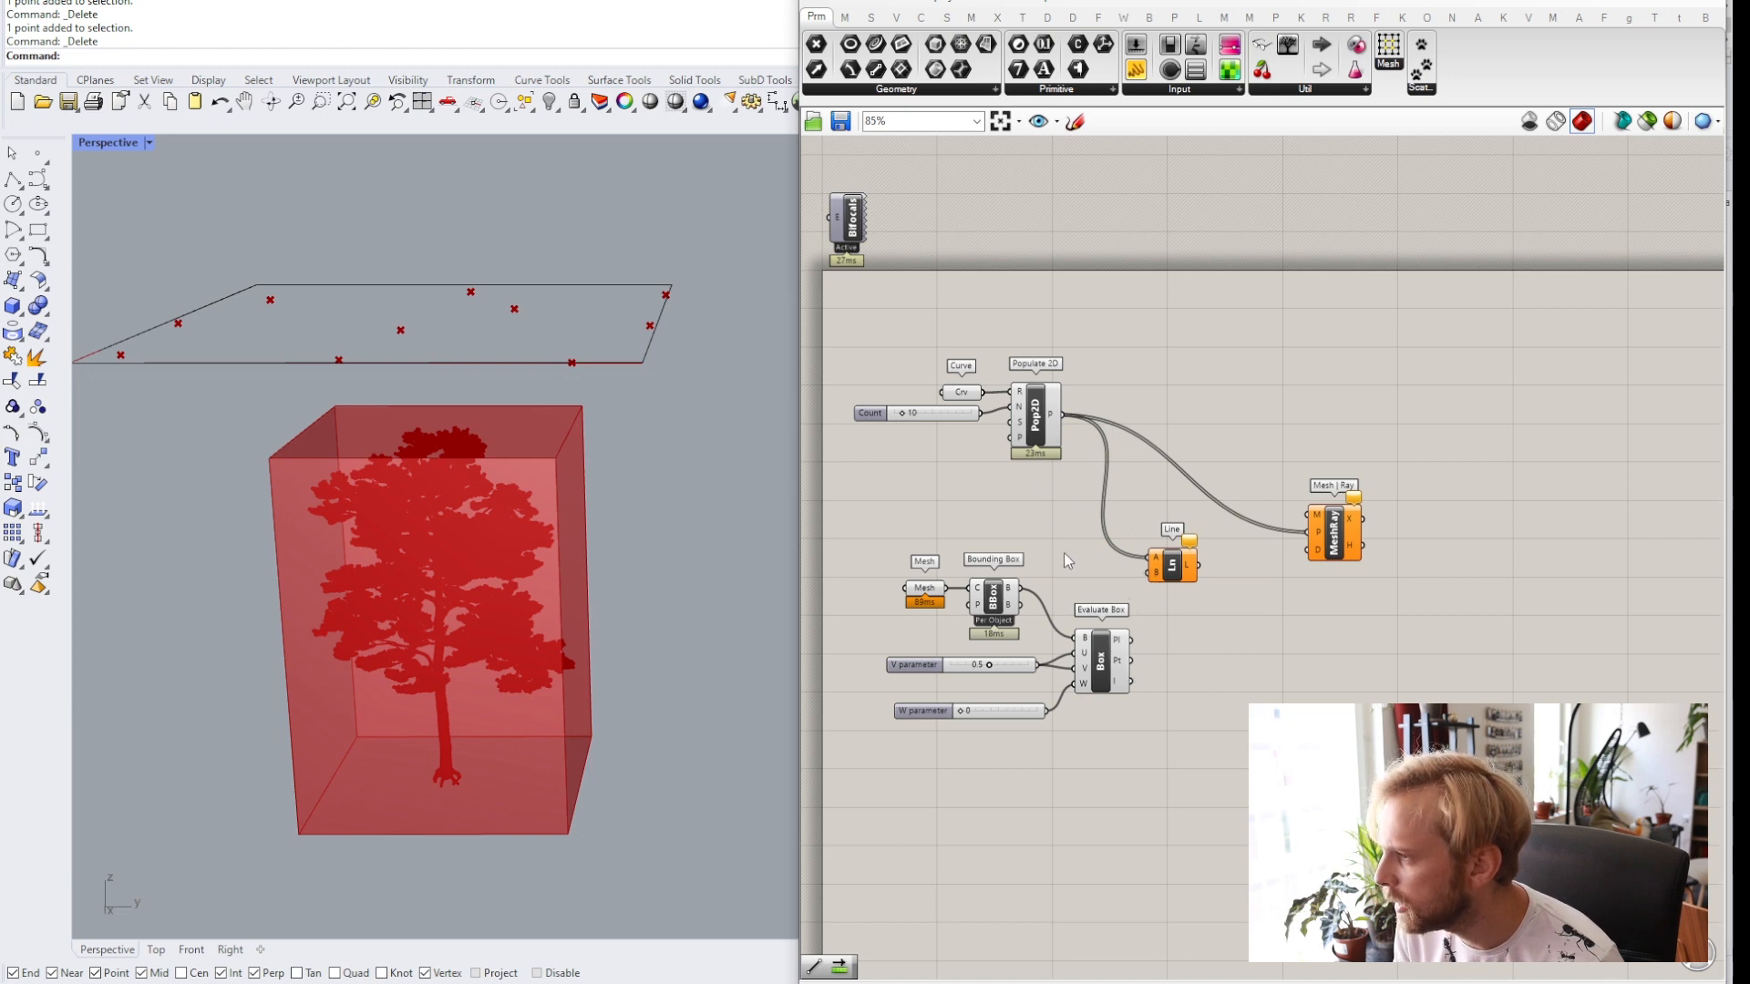
Complete the Line by wiring the Evaluate Box centre point into its B input.
left_click(1039, 431)
left_click(1152, 631)
scroll(1162, 663, "up", 1)
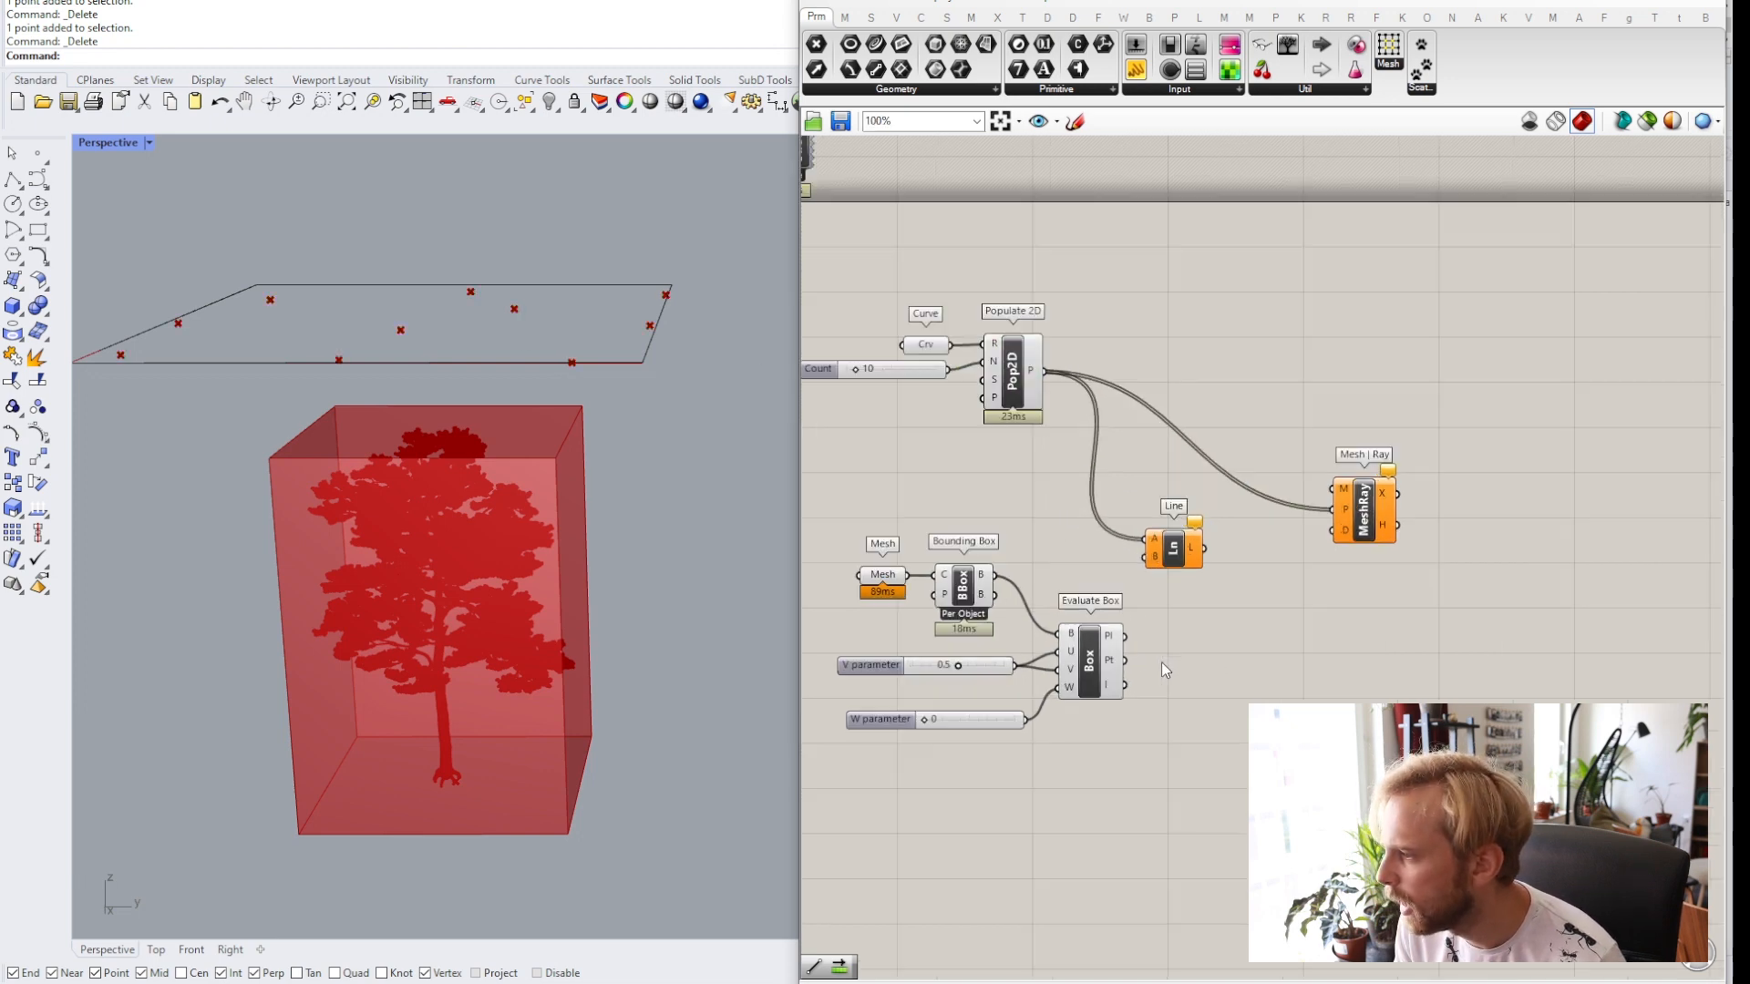
scroll(1161, 662, "up", 1)
left_click(1095, 666)
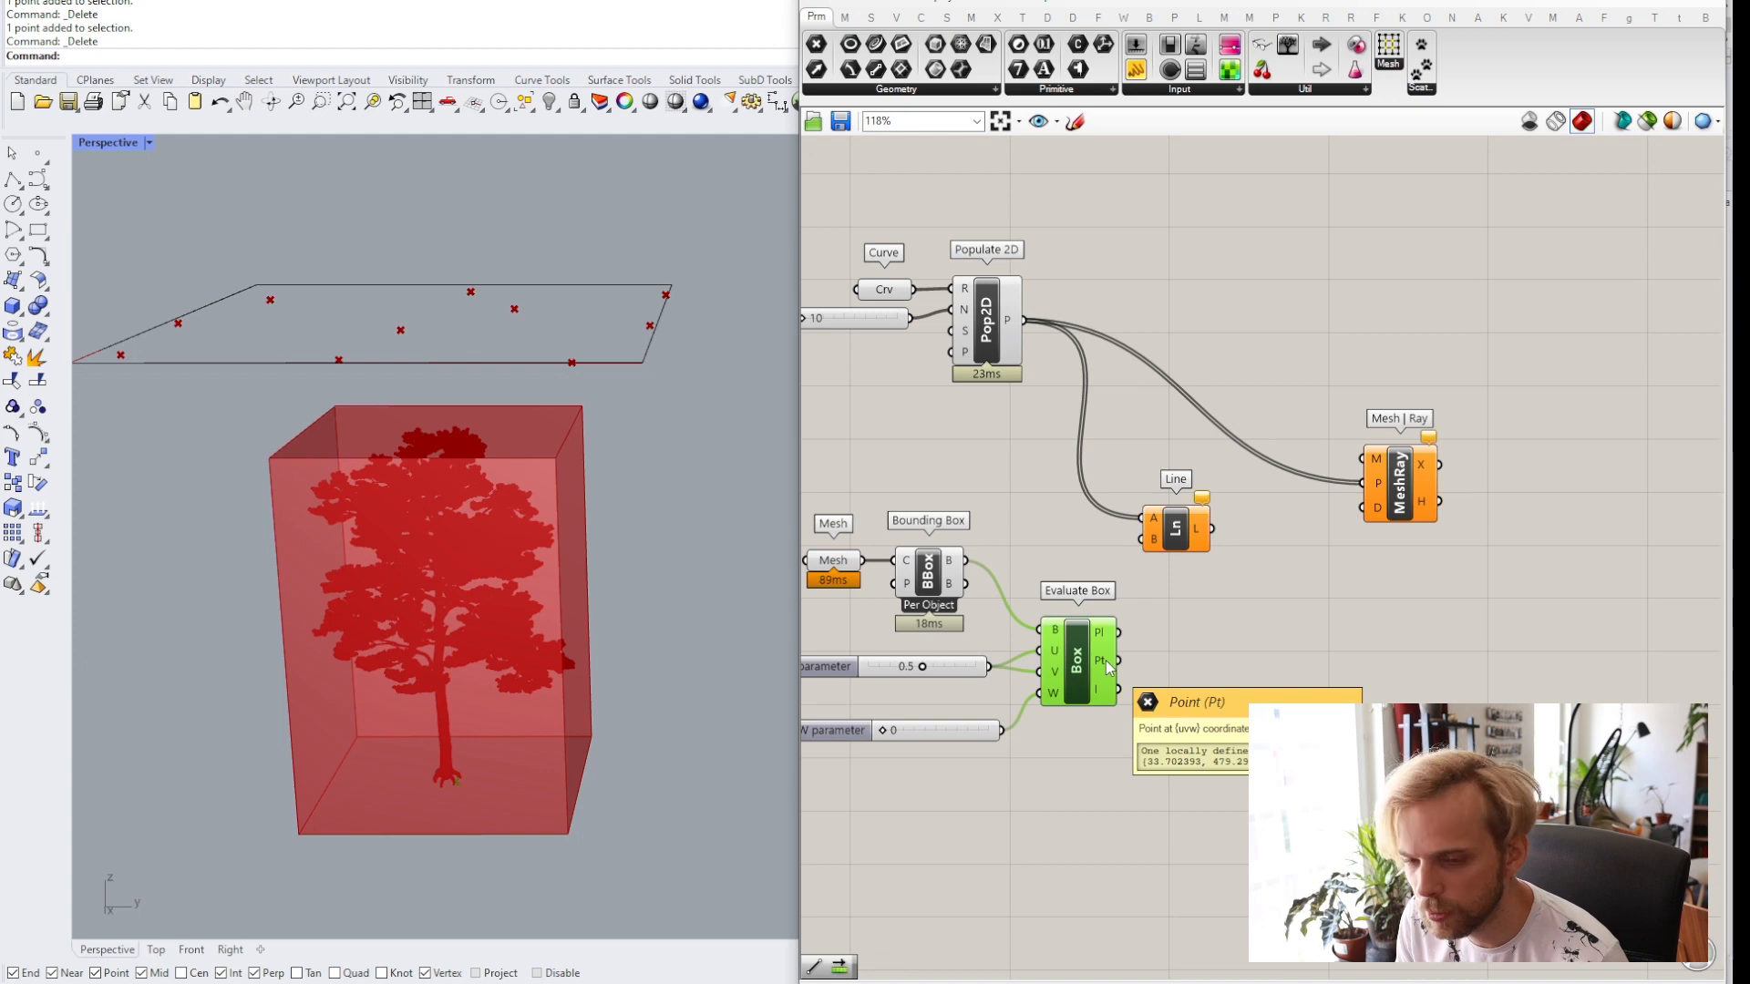
left_click_drag(1116, 663, 1200, 533)
right_click_drag(539, 529, 511, 384)
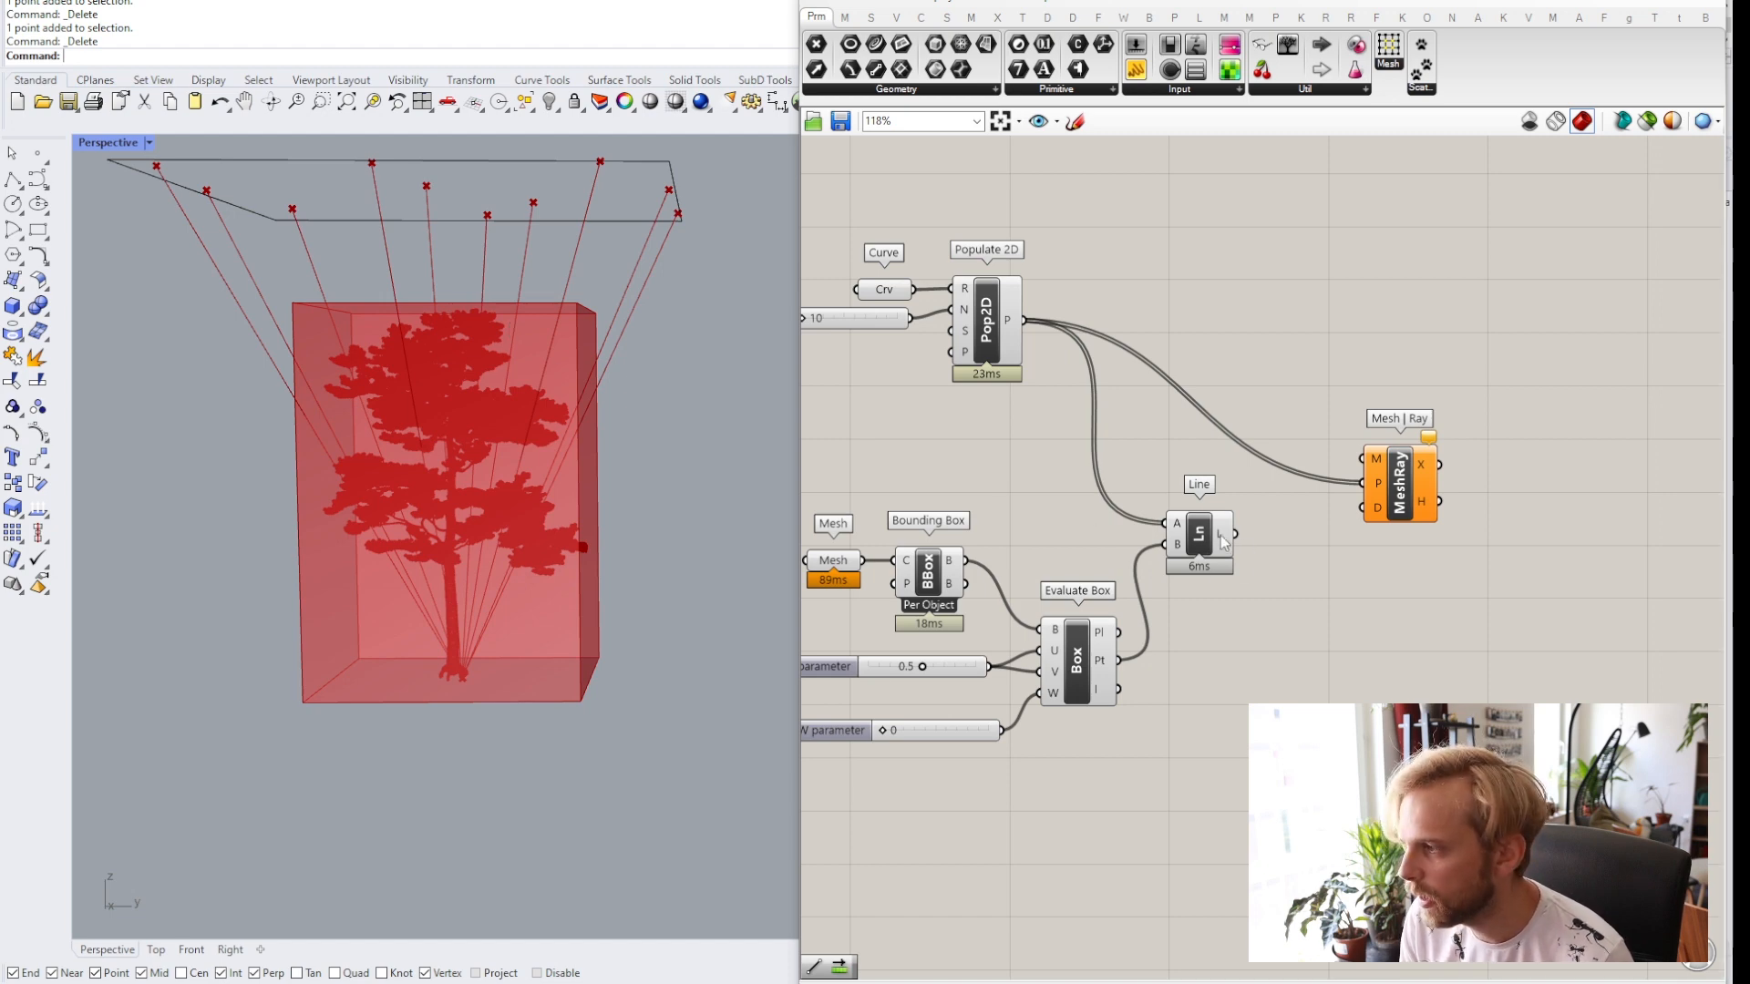
Delete the Line component.
mouse_move(1220, 537)
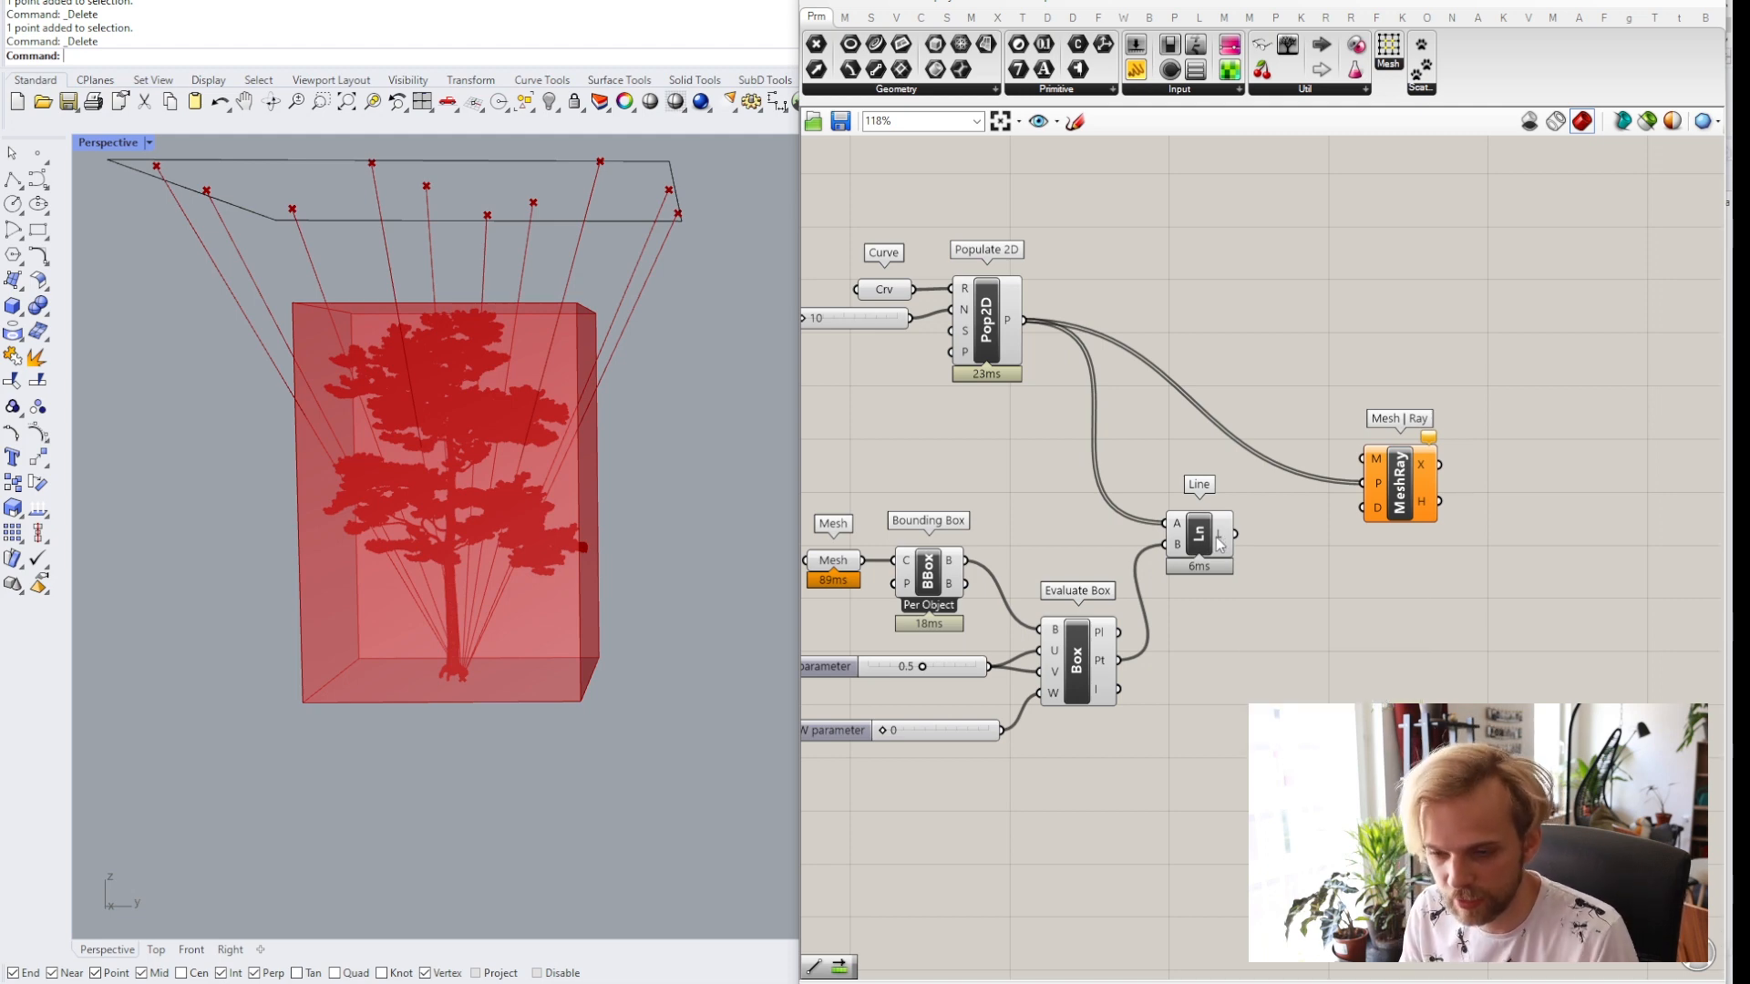
left_click(1205, 547)
key("Delete")
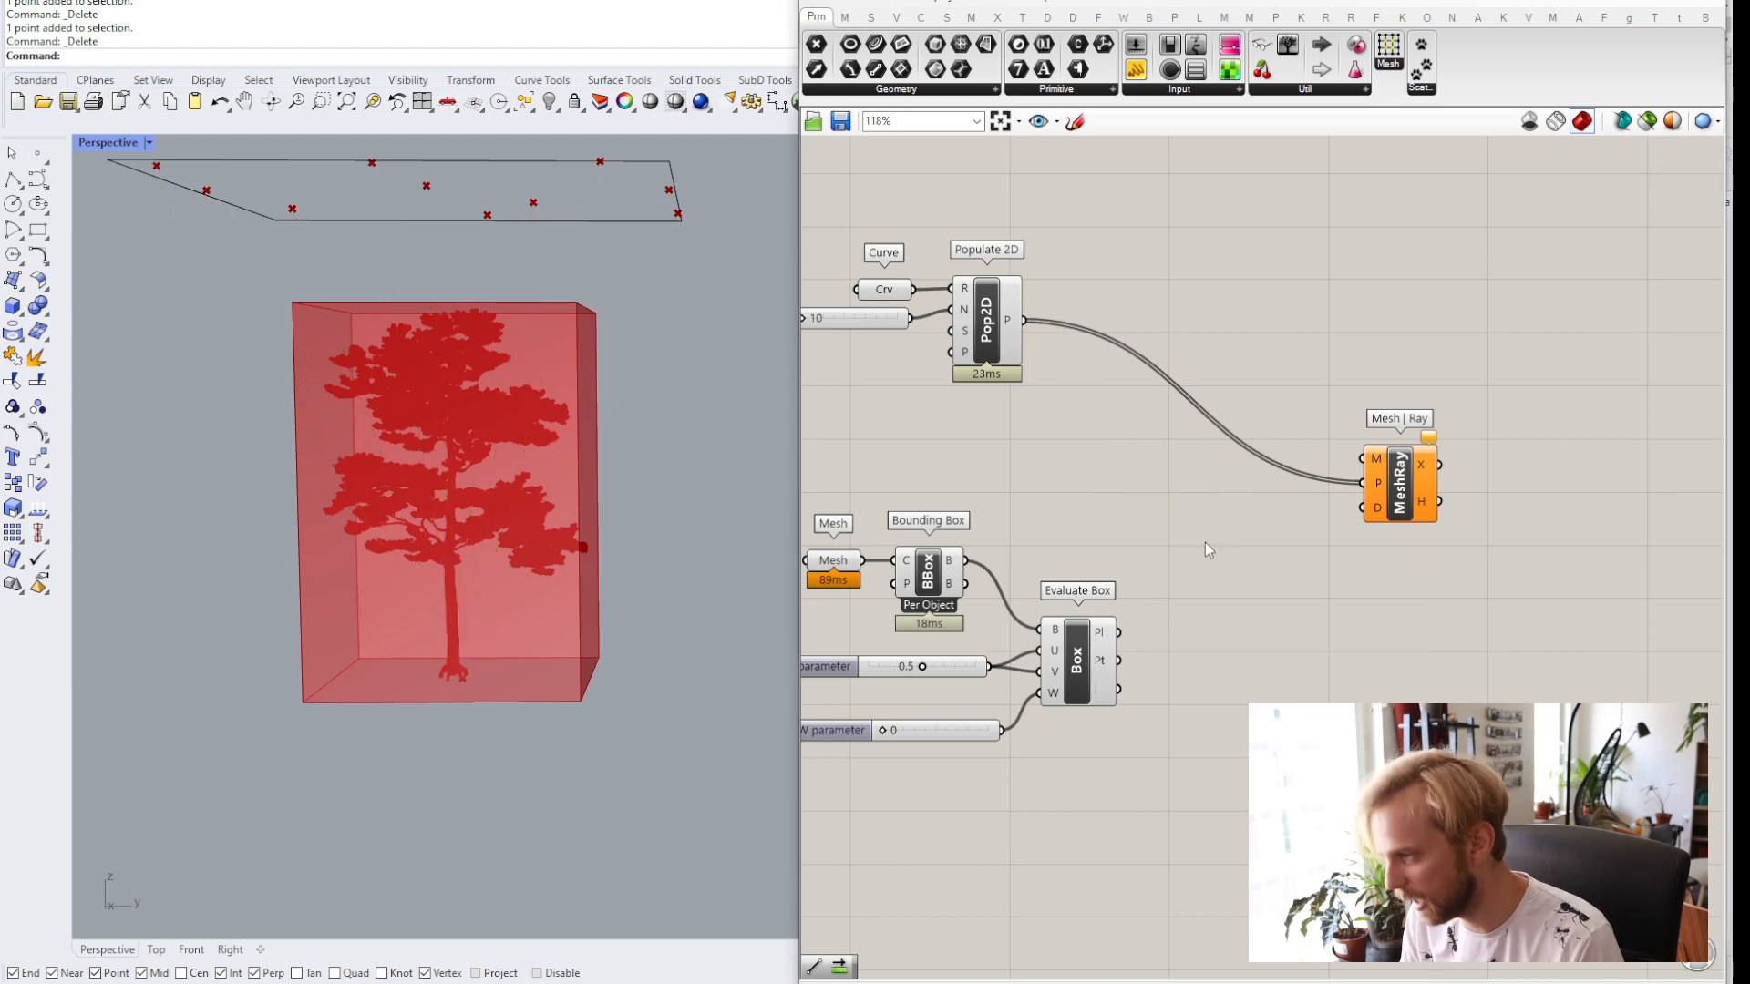
Add a Vector 2Pt component to the canvas.
double_click(1204, 543)
type("vector")
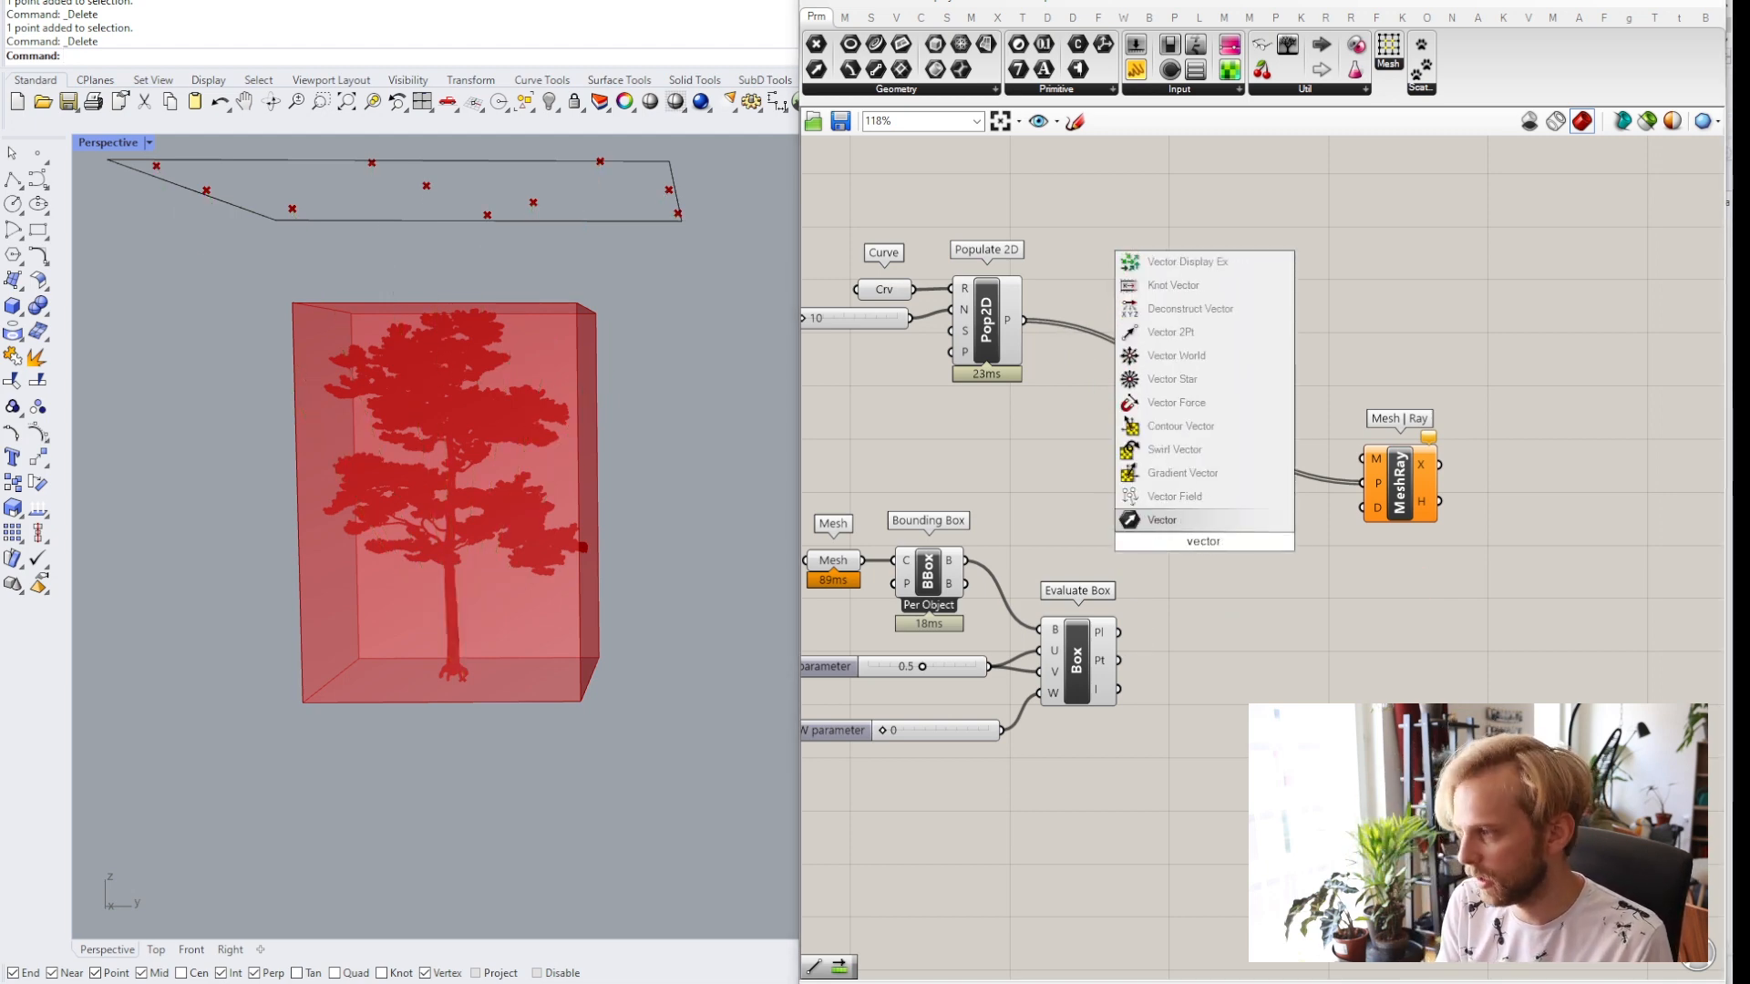
type(" between")
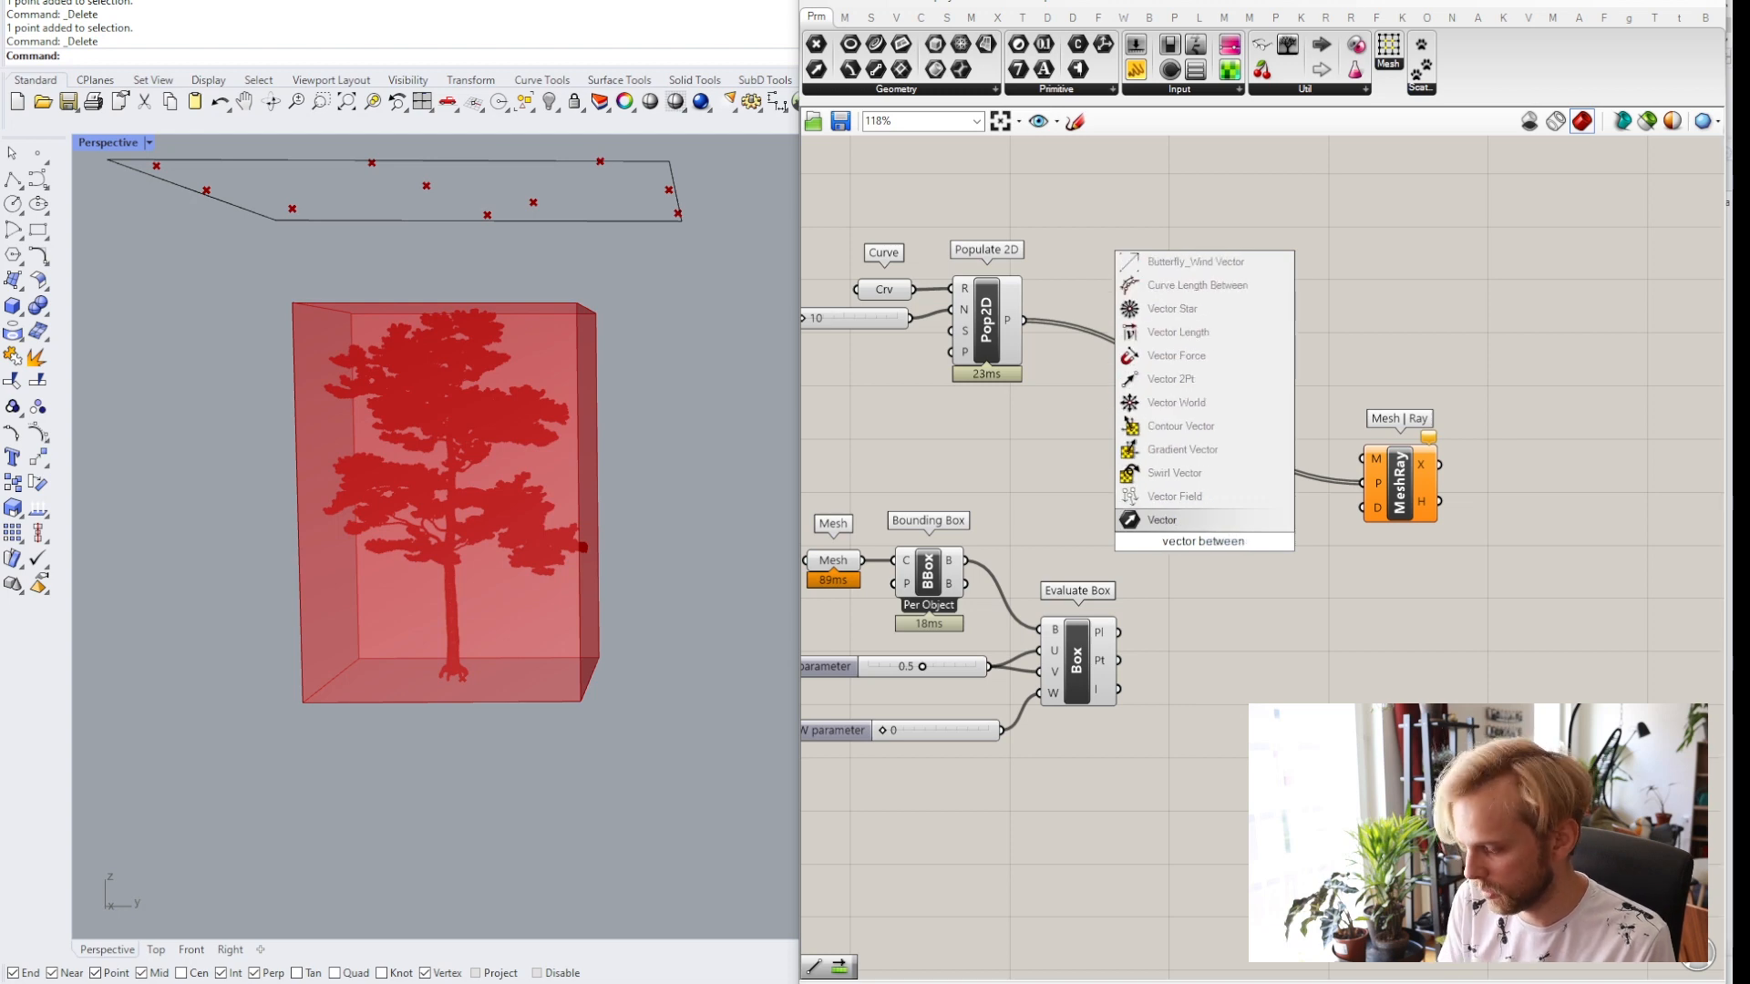
type(" 2 poi")
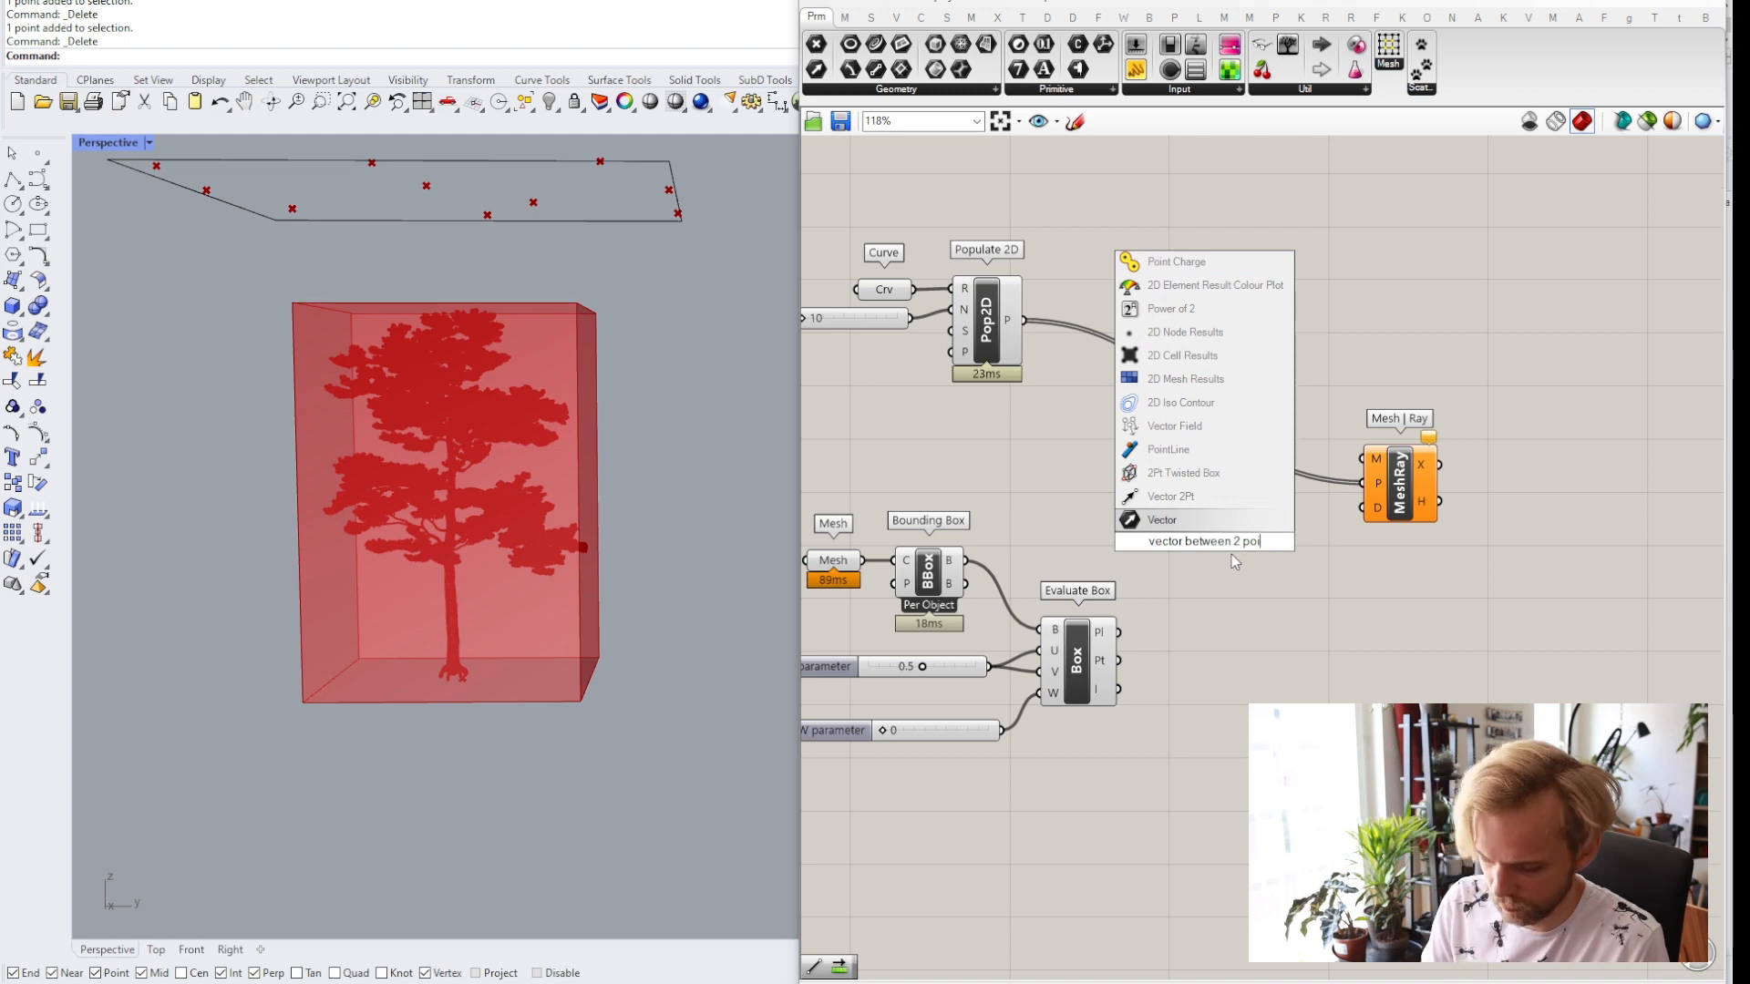
key("BackSpace")
key("BackSpace")
key("BackSpace")
key("BackSpace")
key("BackSpace")
key("BackSpace")
key("BackSpace")
key("BackSpace")
key("BackSpace")
key("BackSpace")
key("BackSpace")
key("BackSpace")
key("BackSpace")
key("BackSpace")
key("BackSpace")
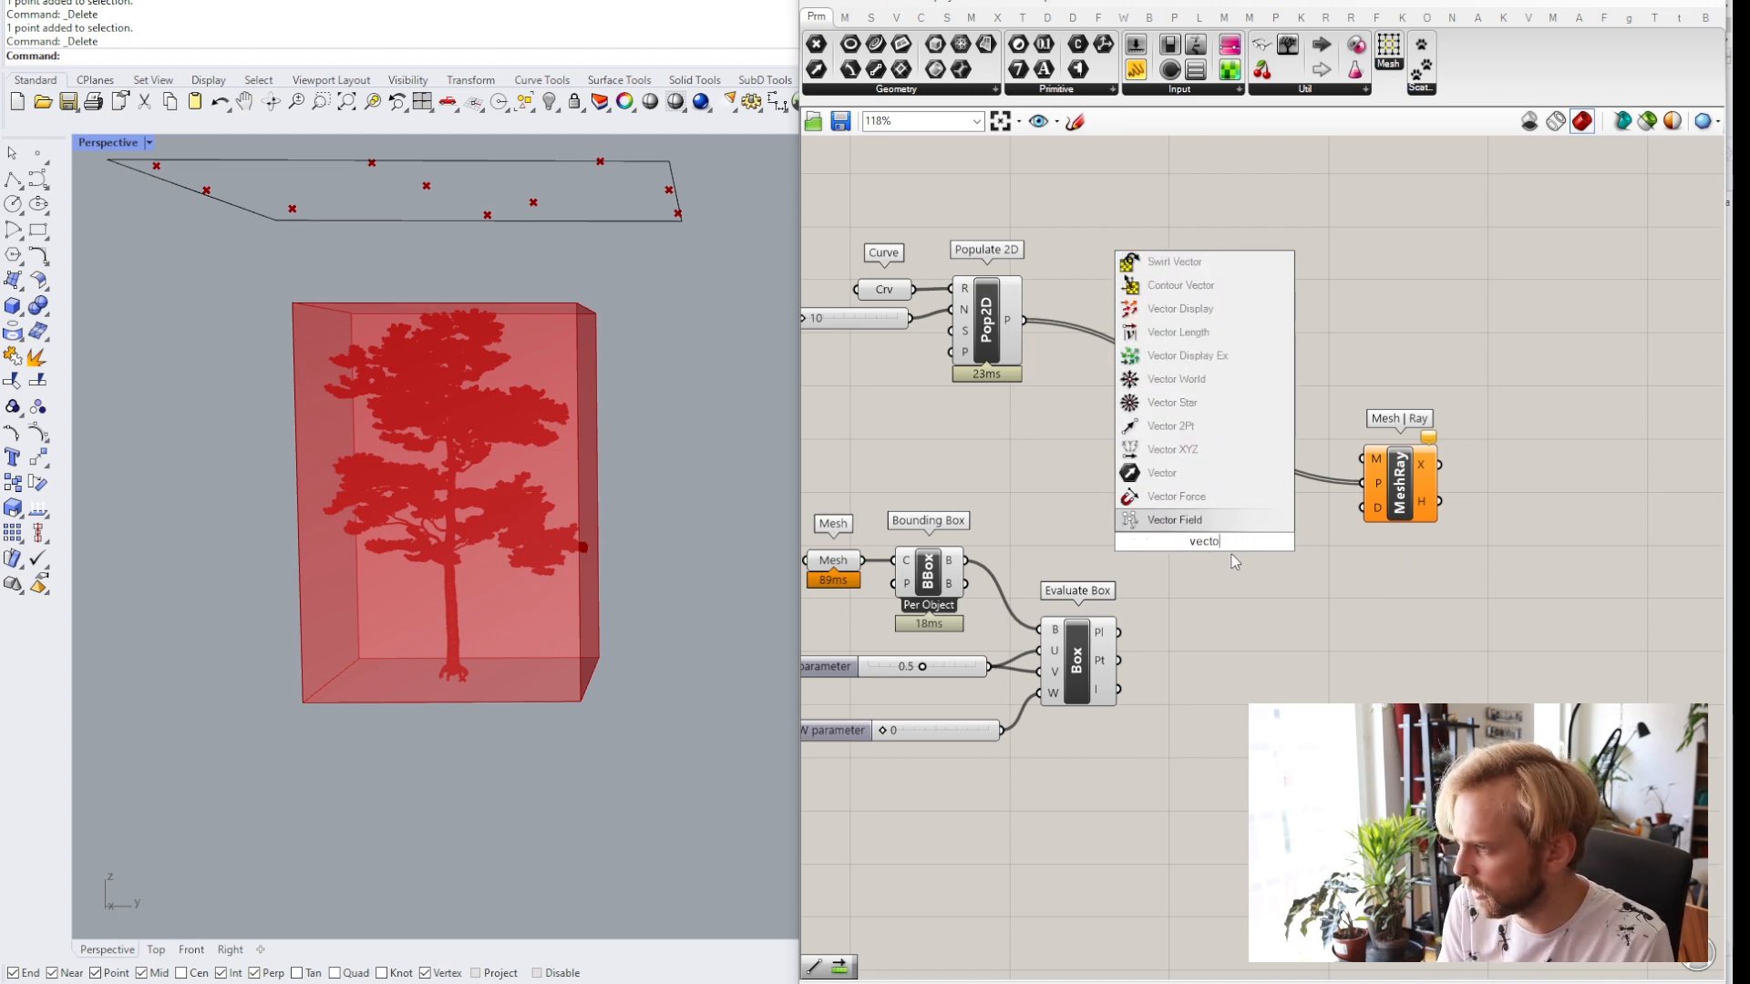
type("r2pt")
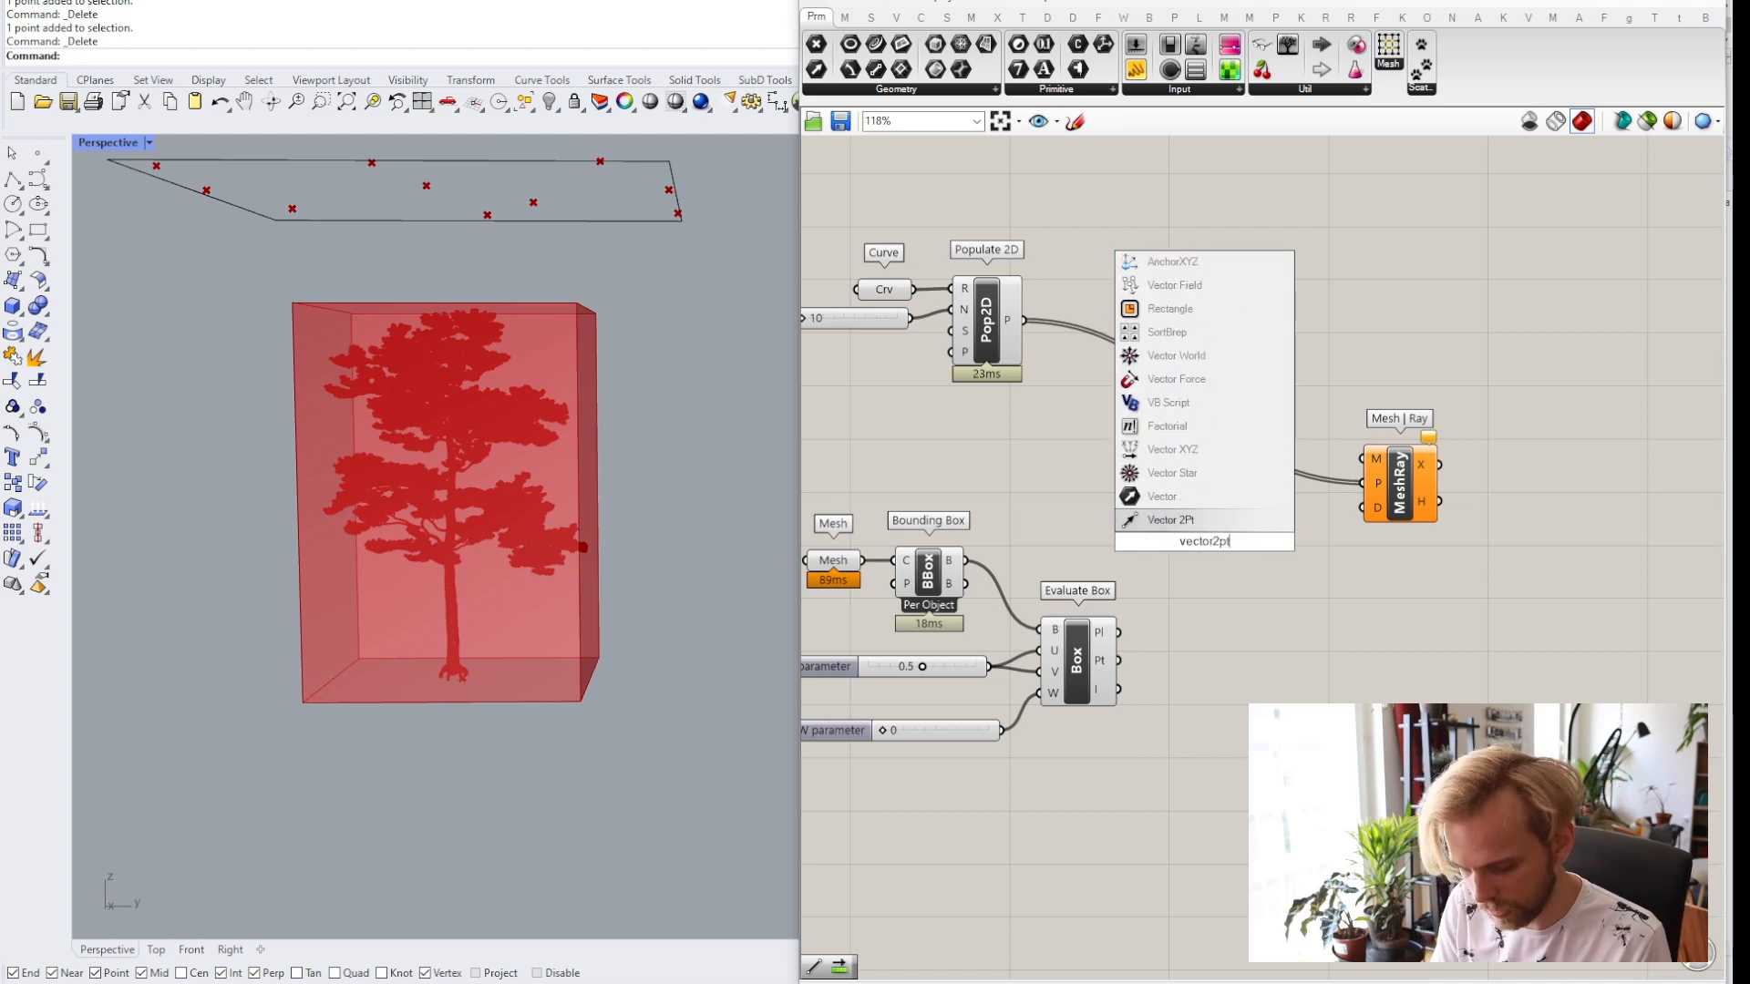
left_click(1190, 527)
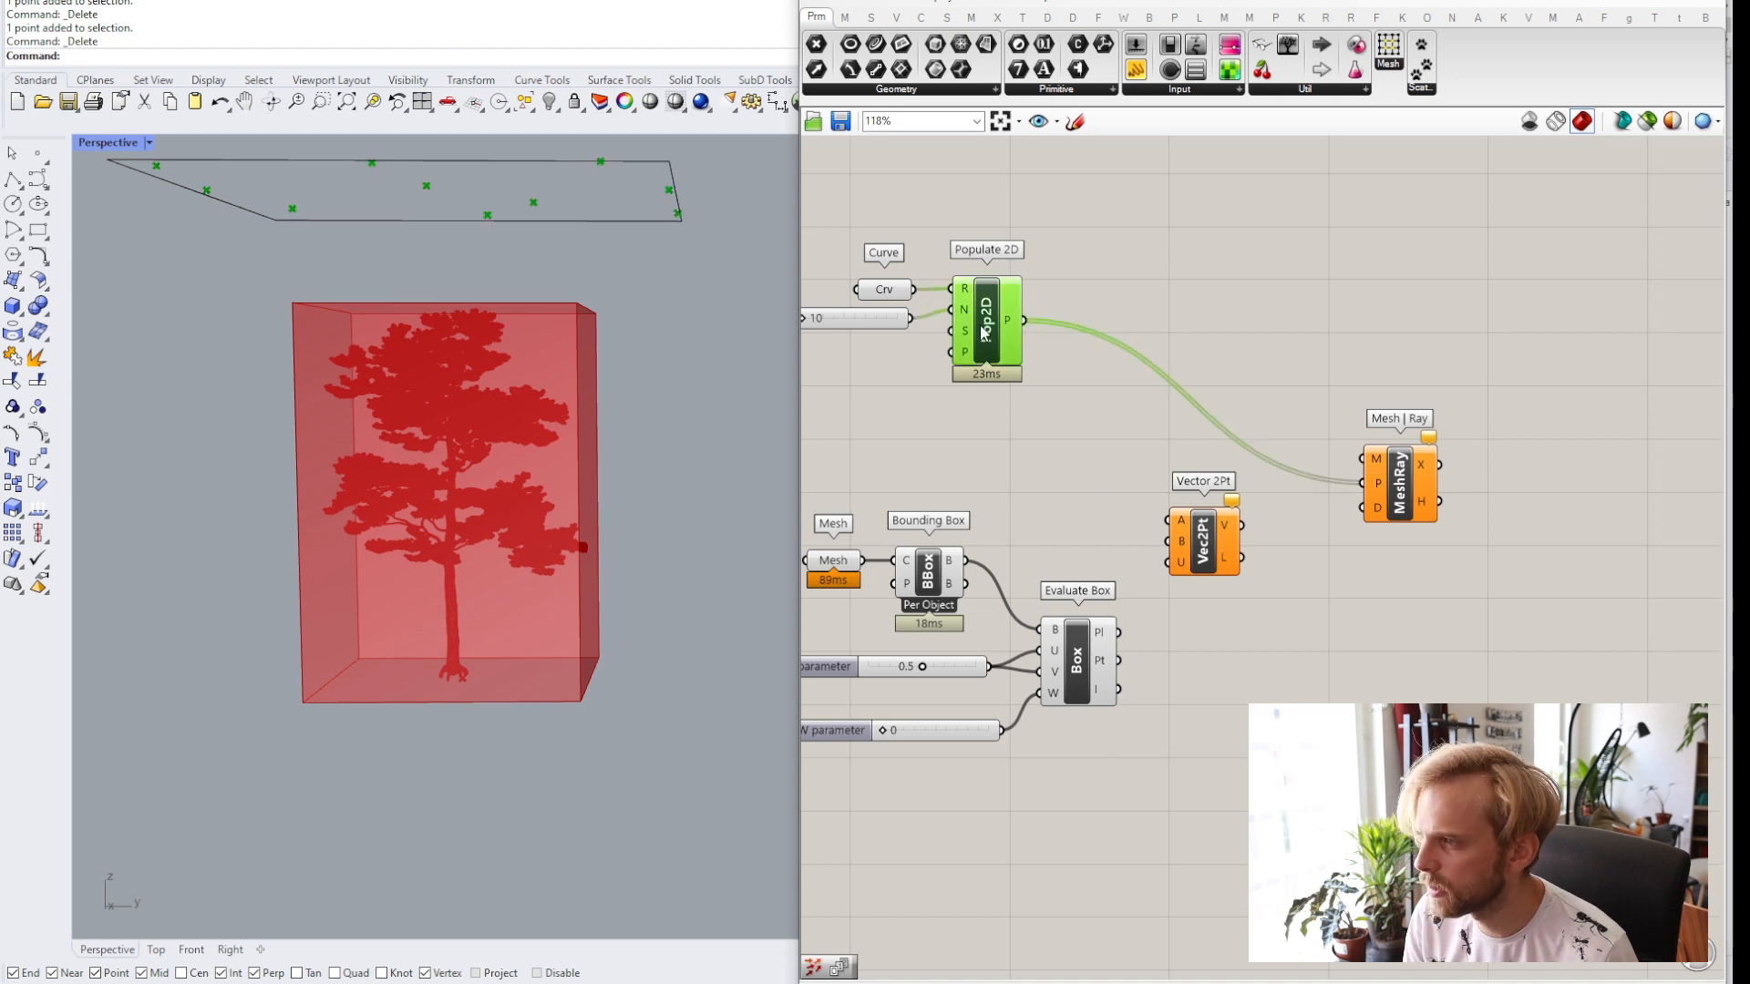
Wire Populate 2D points into Vector 2Pt A, the Evaluate Box point into B, and the vector into Mesh | Ray D.
left_click_drag(1025, 320, 1164, 522)
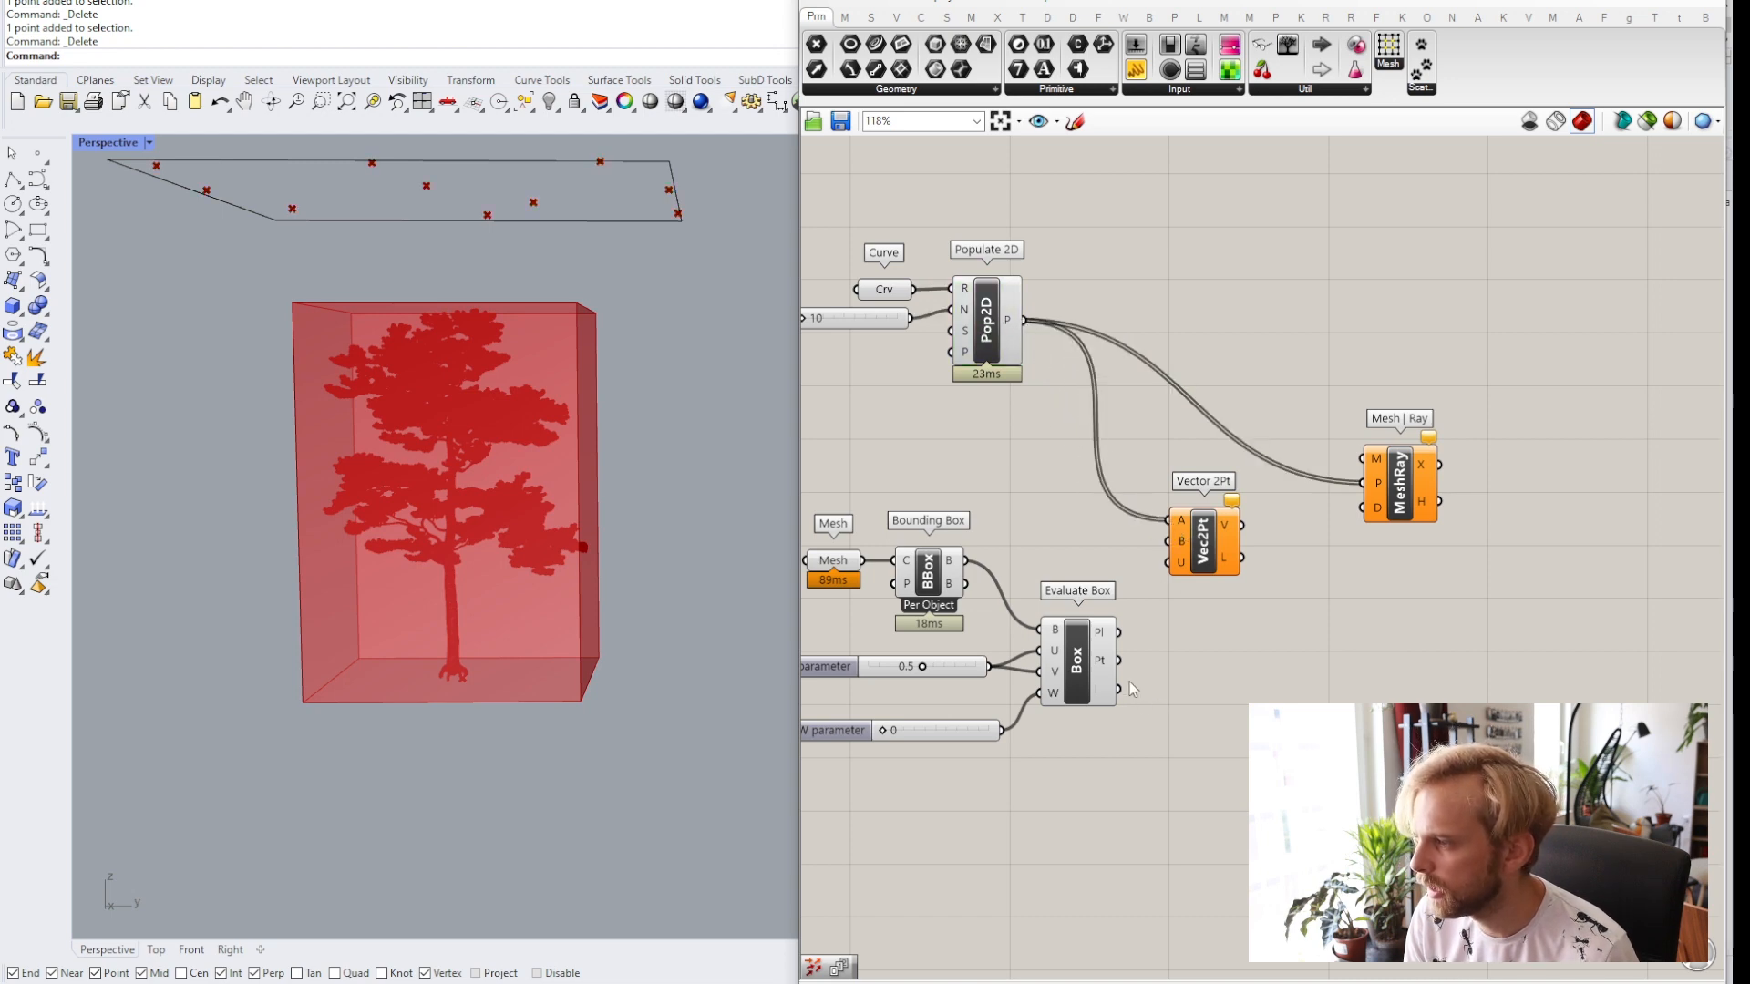
left_click_drag(1118, 660, 1169, 542)
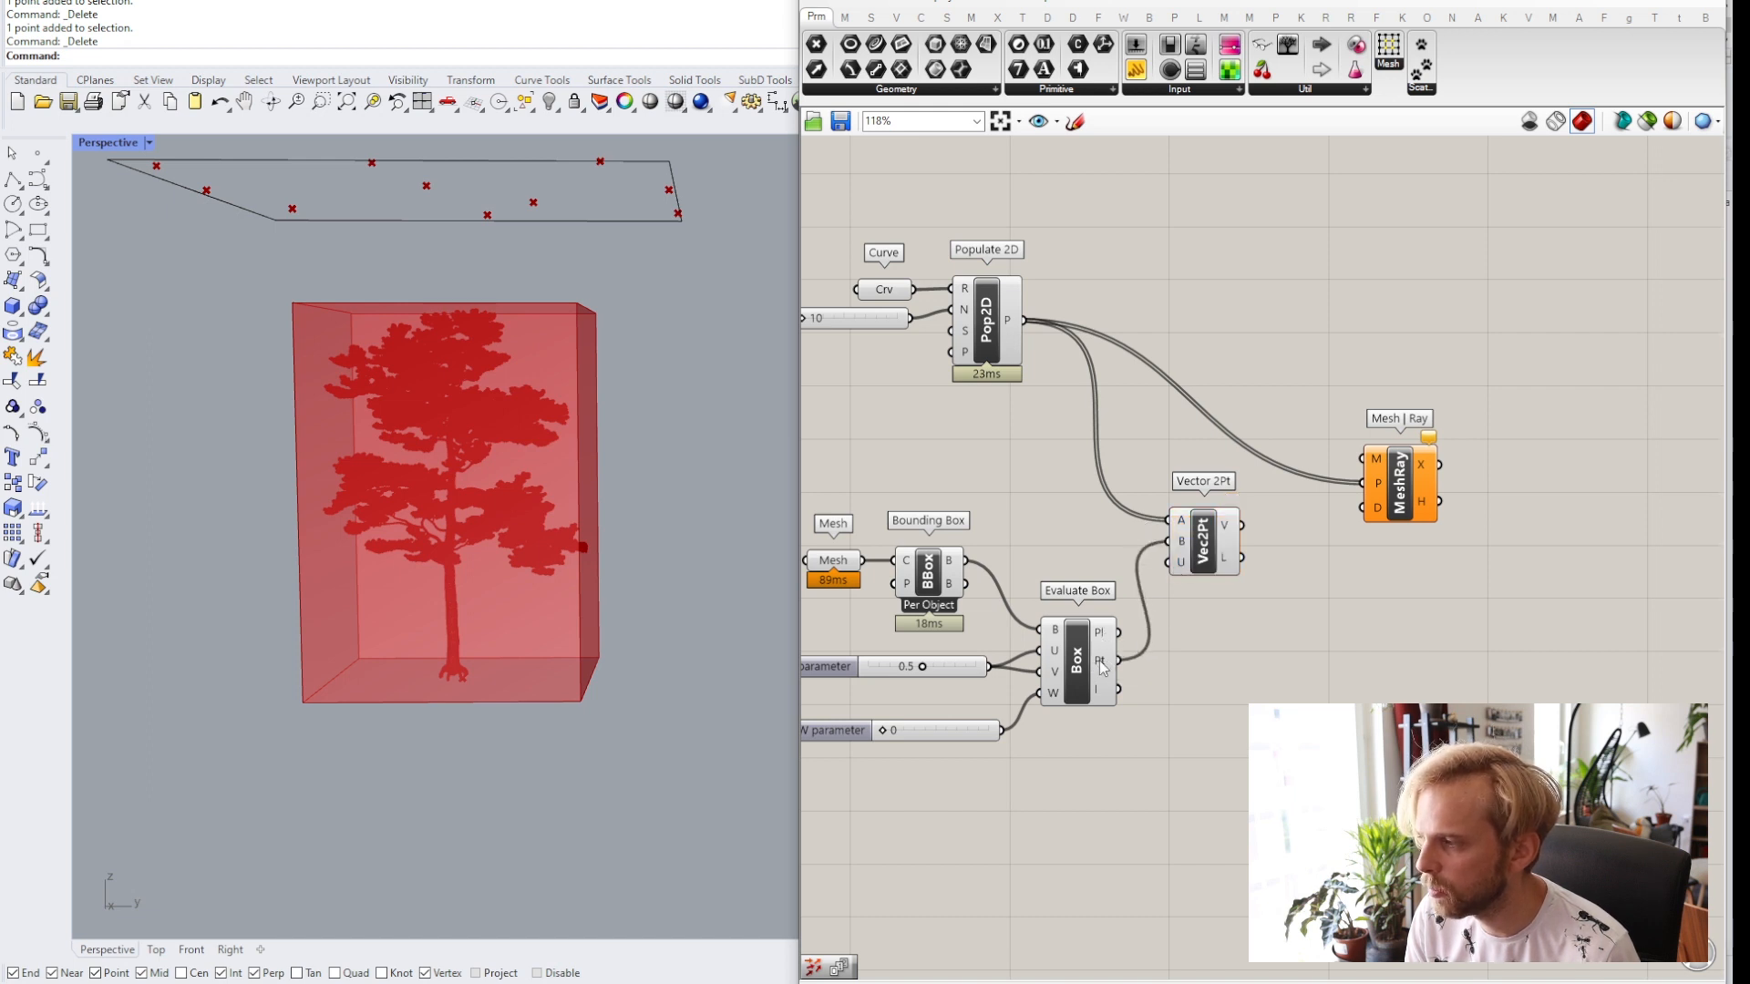
mouse_move(1102, 668)
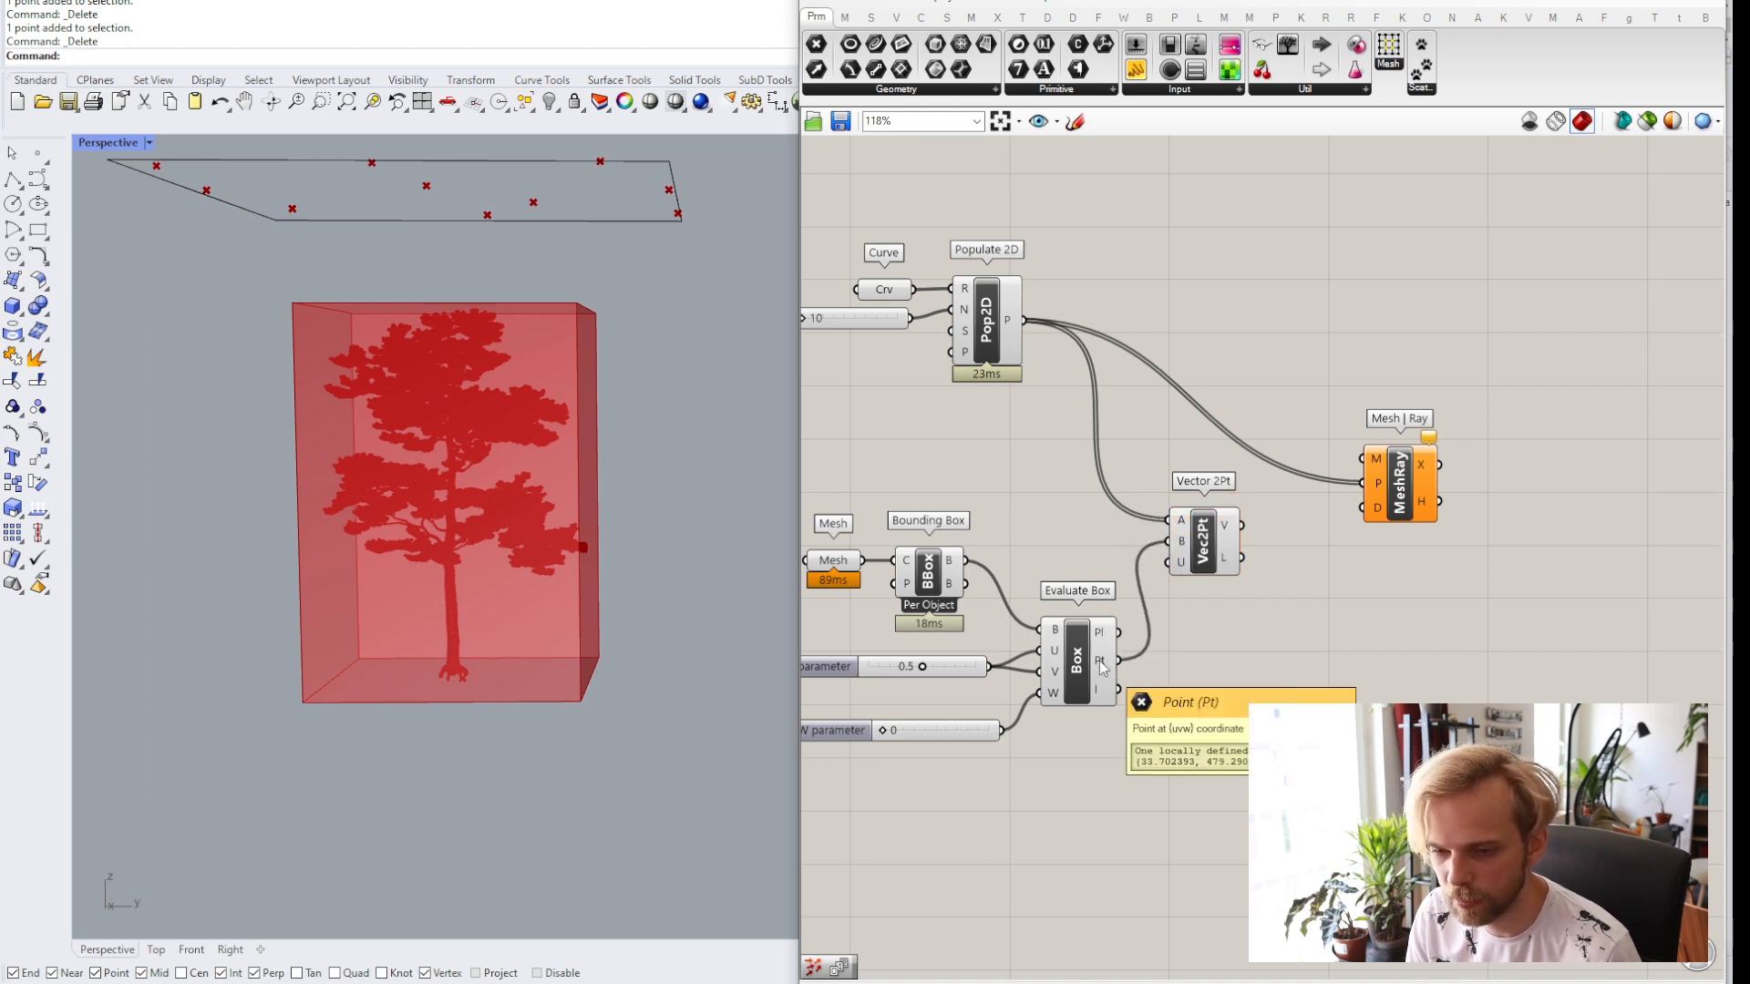
left_click_drag(1221, 526, 1391, 554)
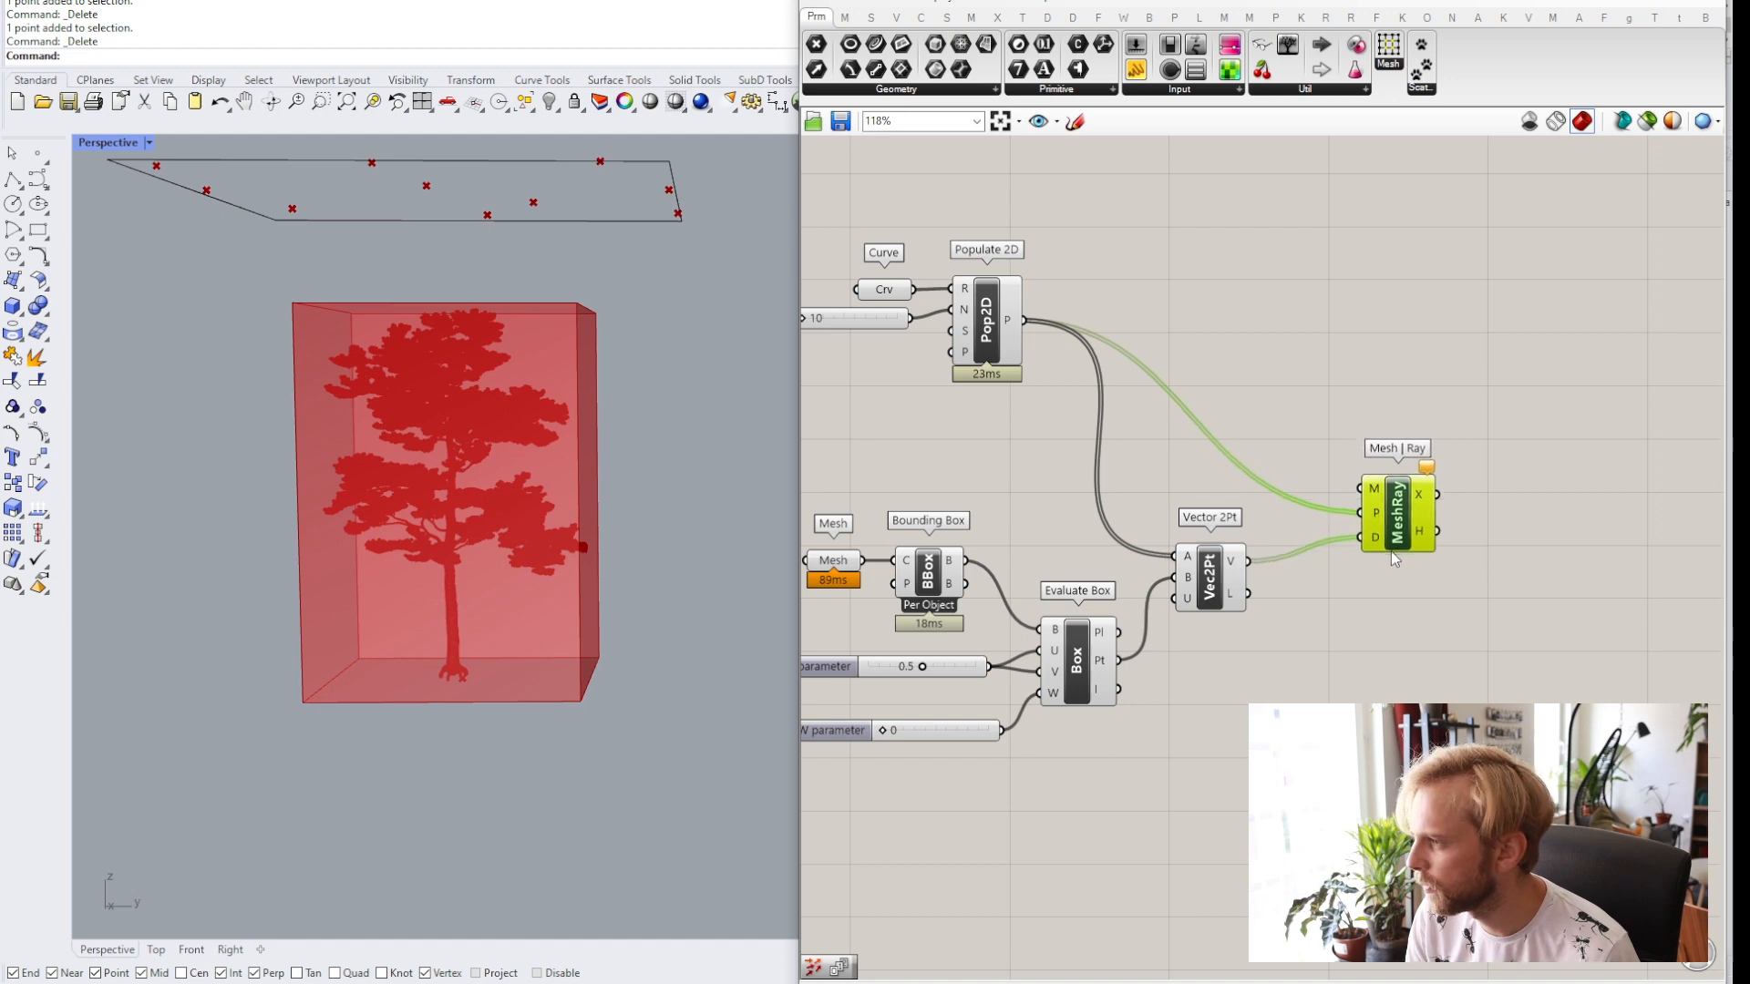
Move the Mesh parameter up and connect it to the Mesh | Ray M input.
left_click(1288, 449)
right_click_drag(1159, 484, 1213, 485)
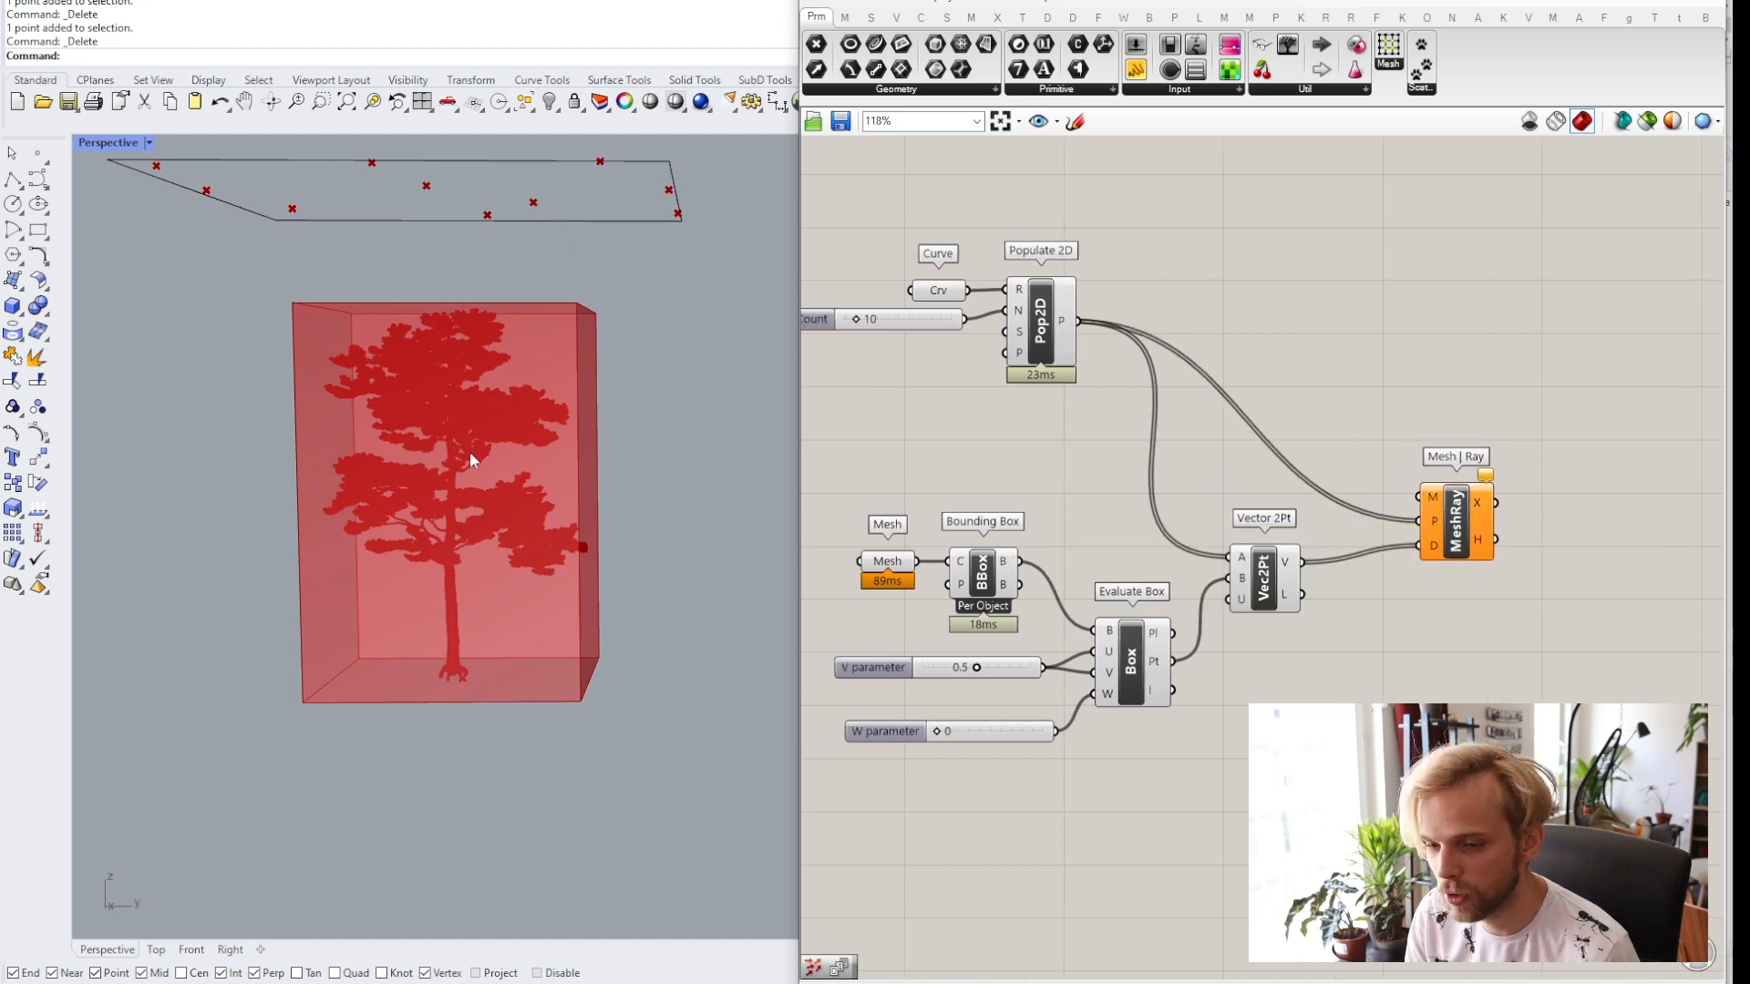
left_click_drag(886, 567, 872, 483)
left_click(925, 460)
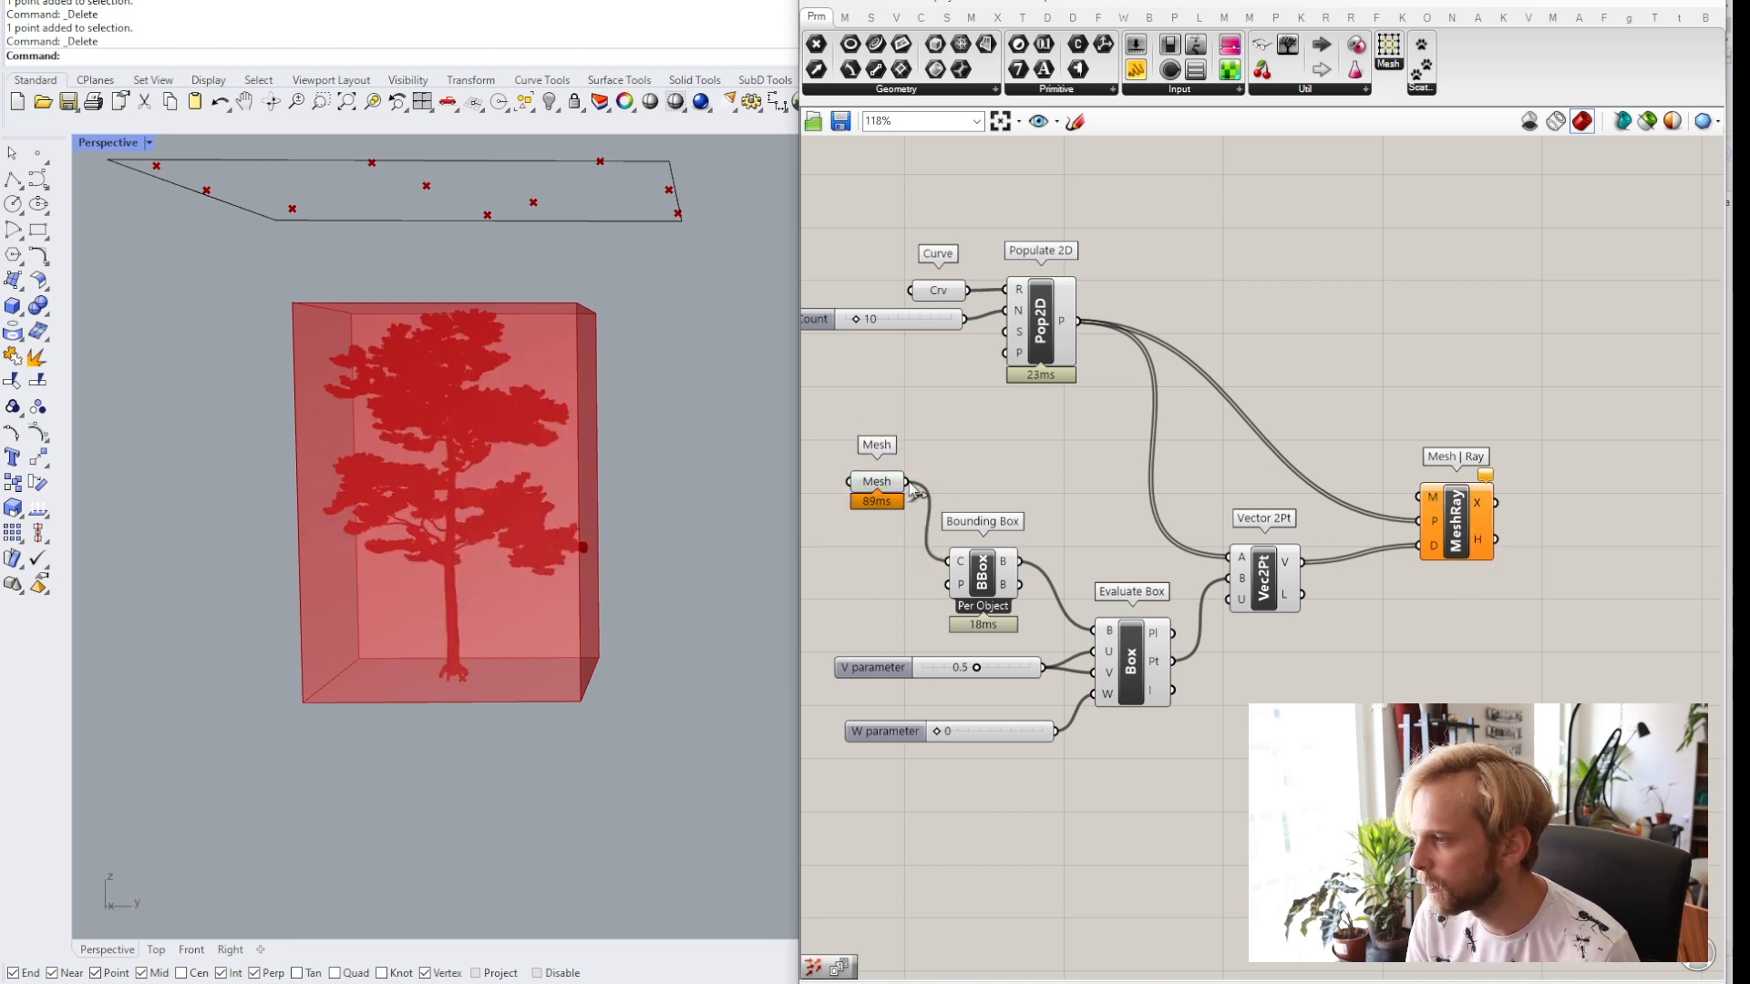
left_click_drag(906, 481, 1438, 498)
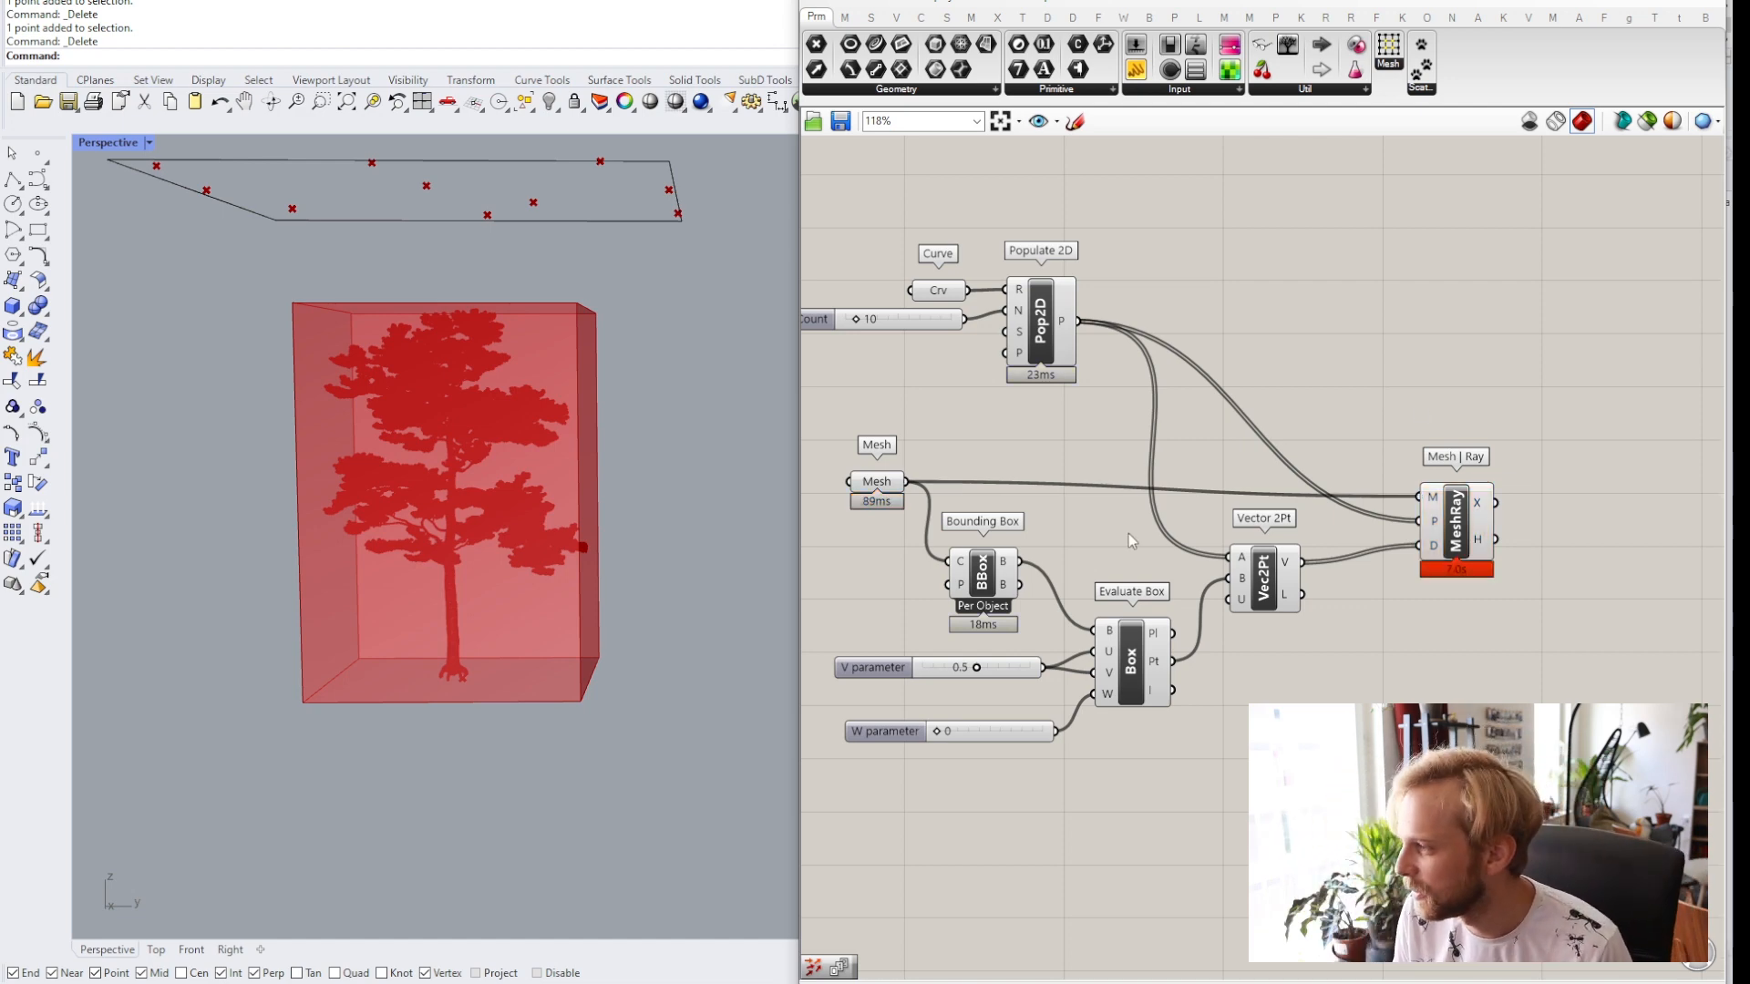
Raise the Populate 2D Count slider to 53 points.
right_click_drag(874, 482, 965, 474)
left_click(966, 474)
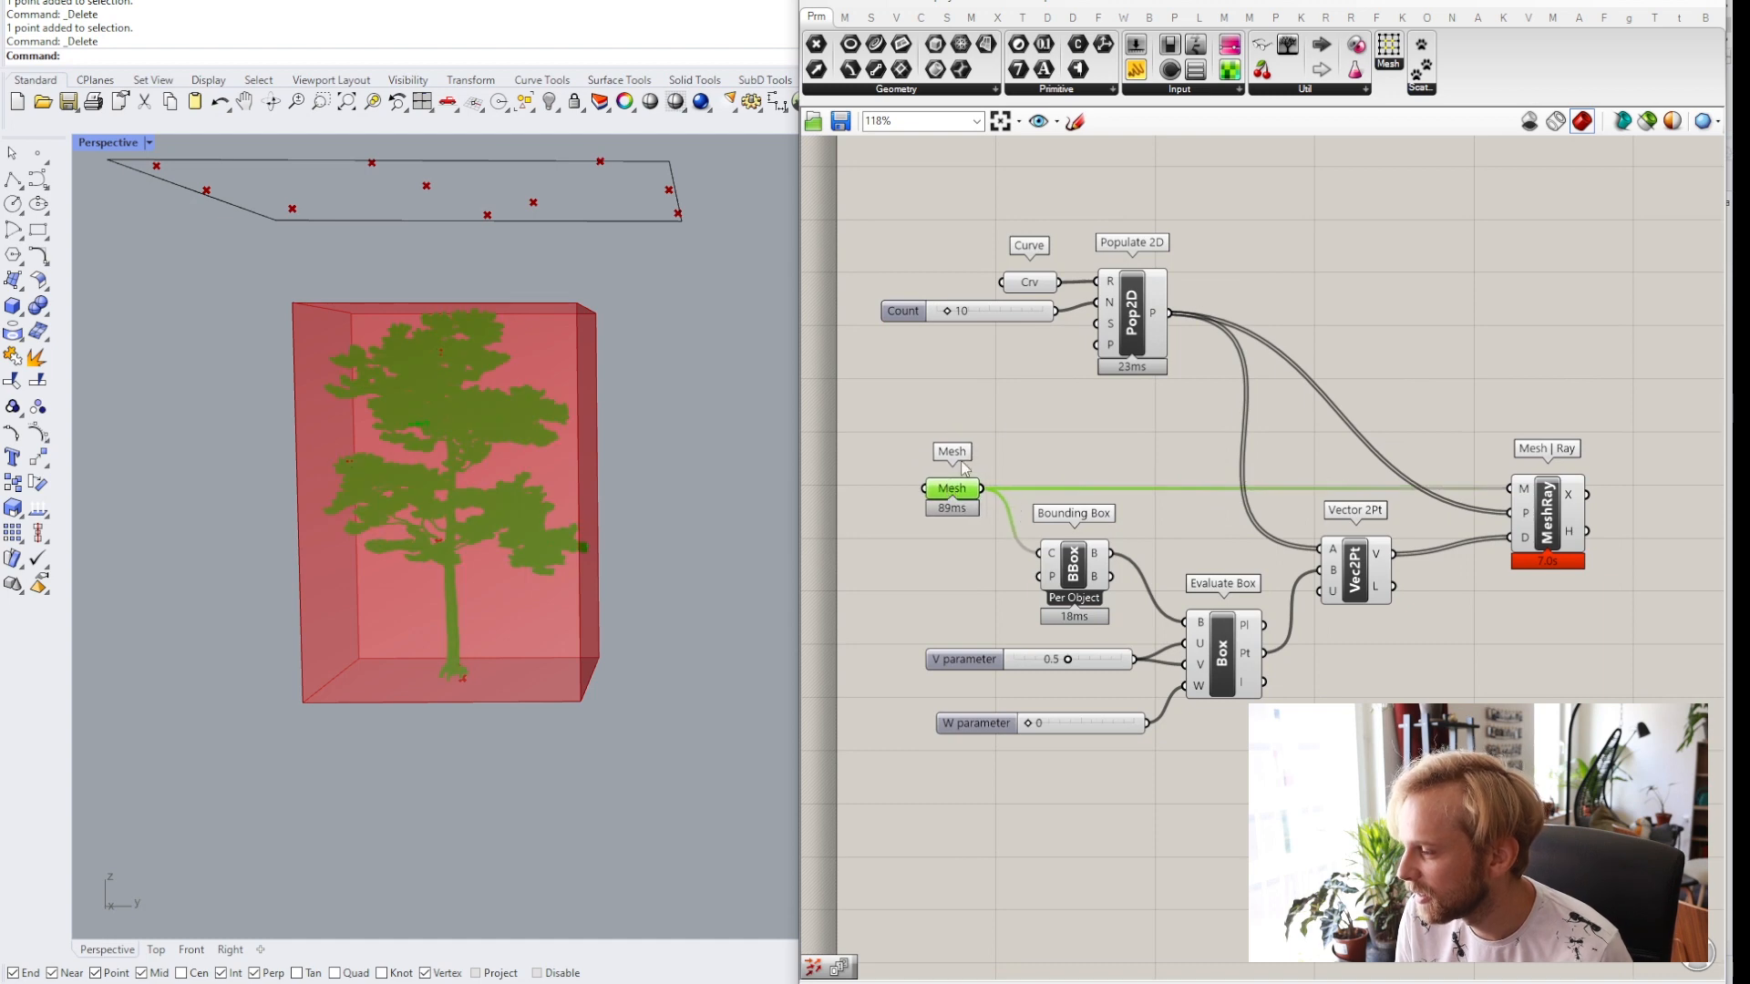
left_click(1092, 490)
scroll(1092, 490, "down", 2)
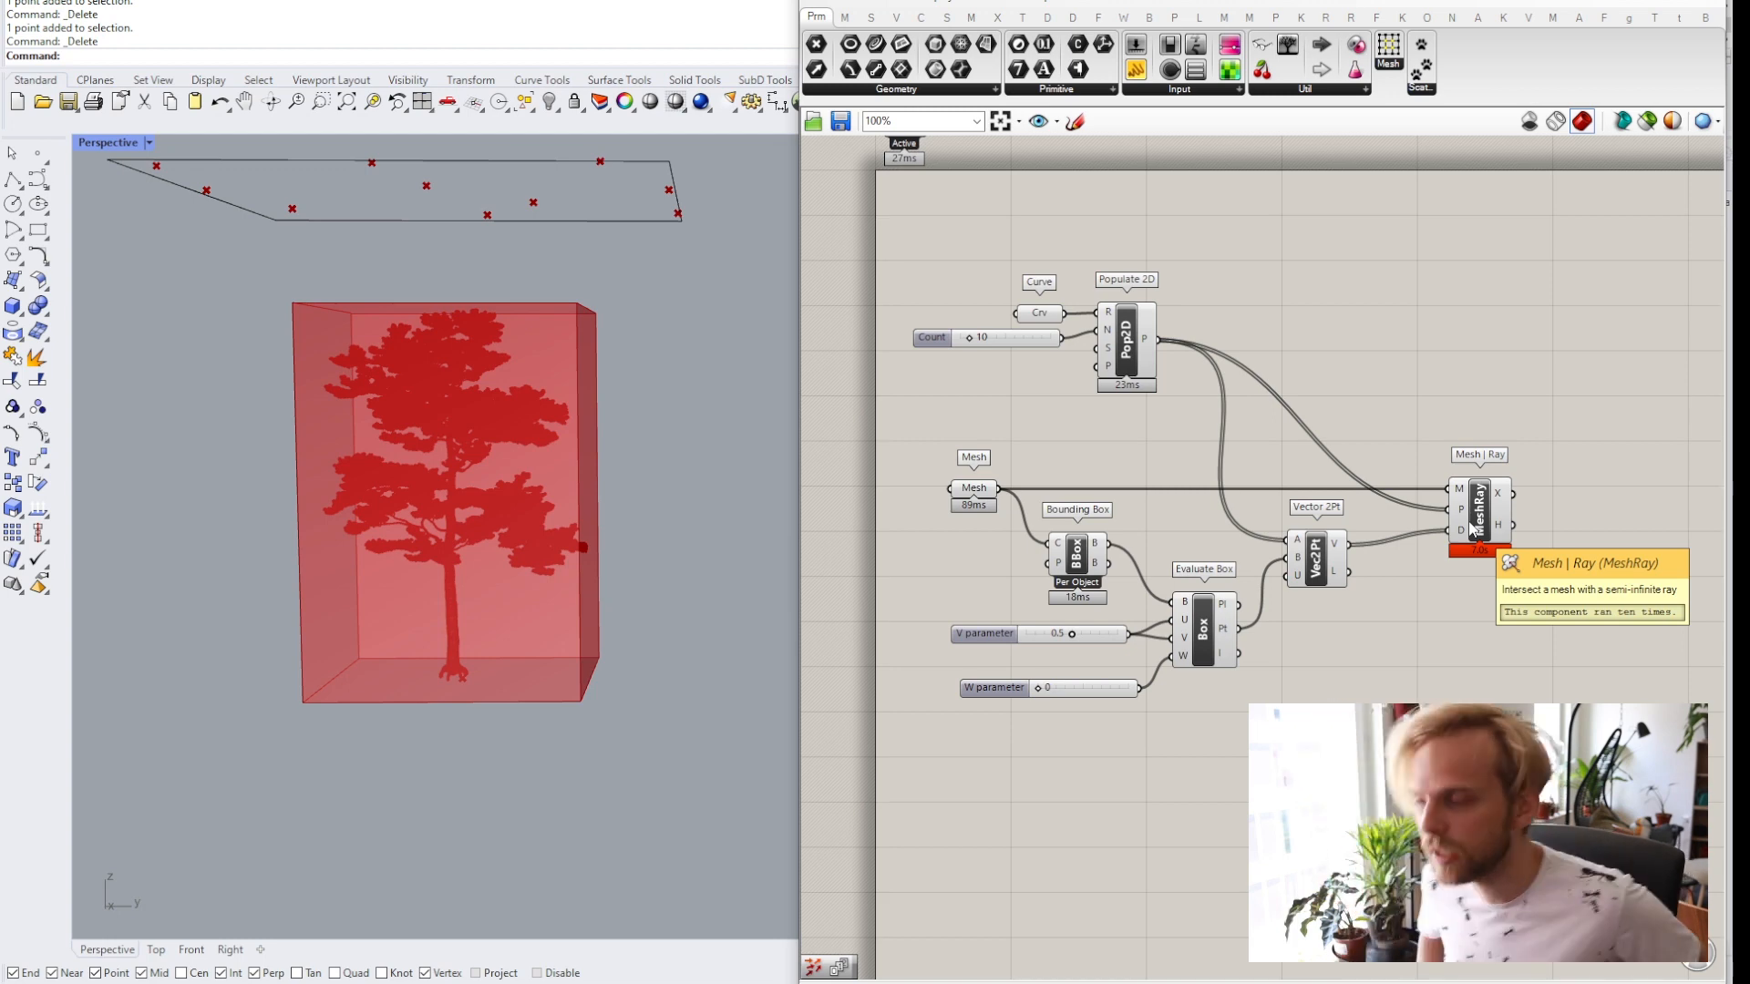
scroll(959, 340, "up", 4)
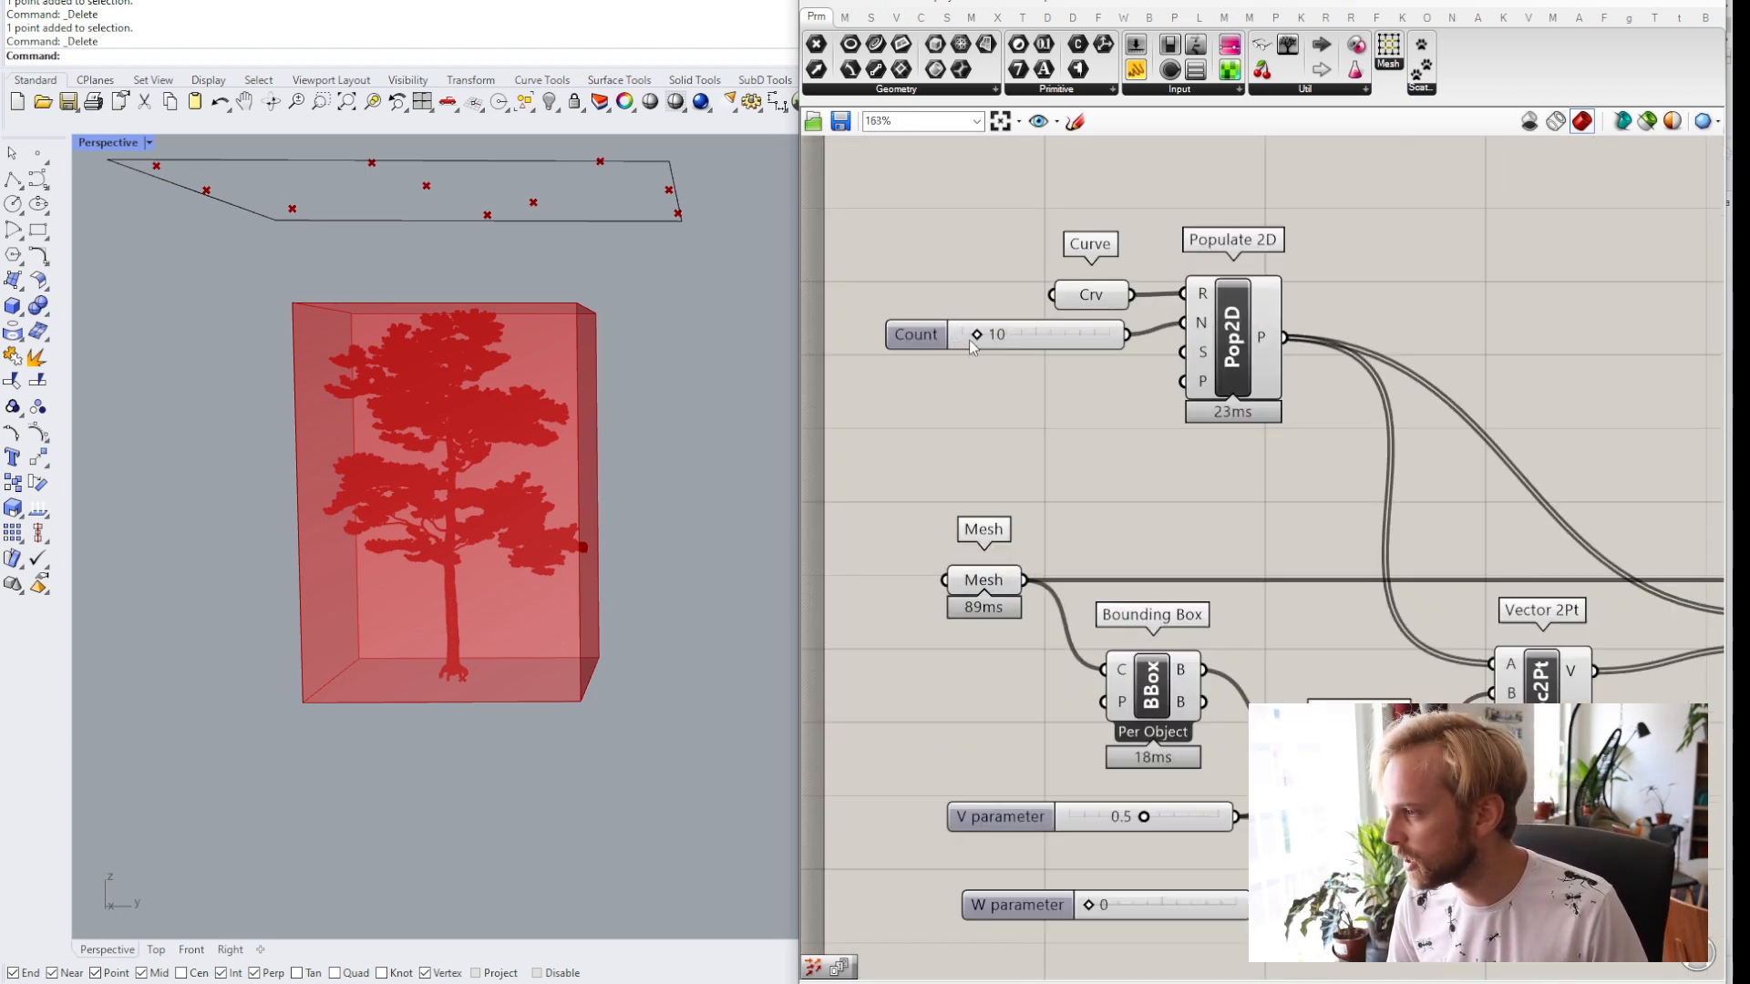
scroll(1056, 363, "down", 2)
right_click_drag(1020, 364, 989, 359)
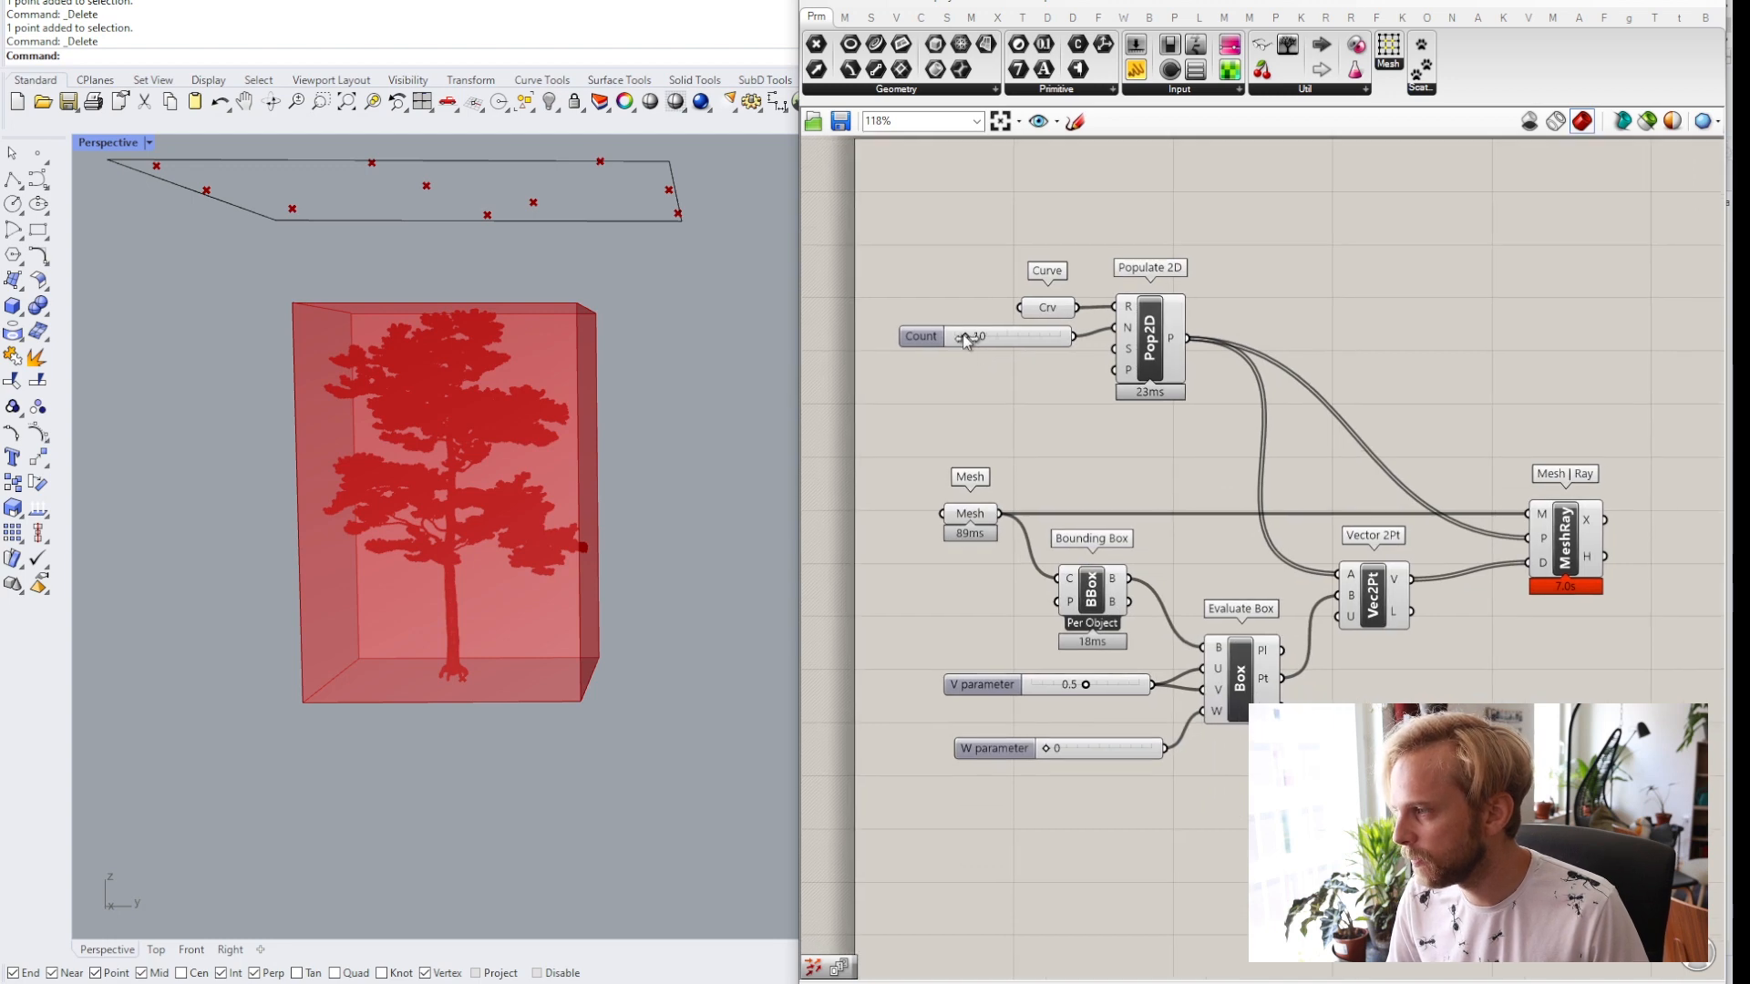
left_click_drag(964, 335, 972, 334)
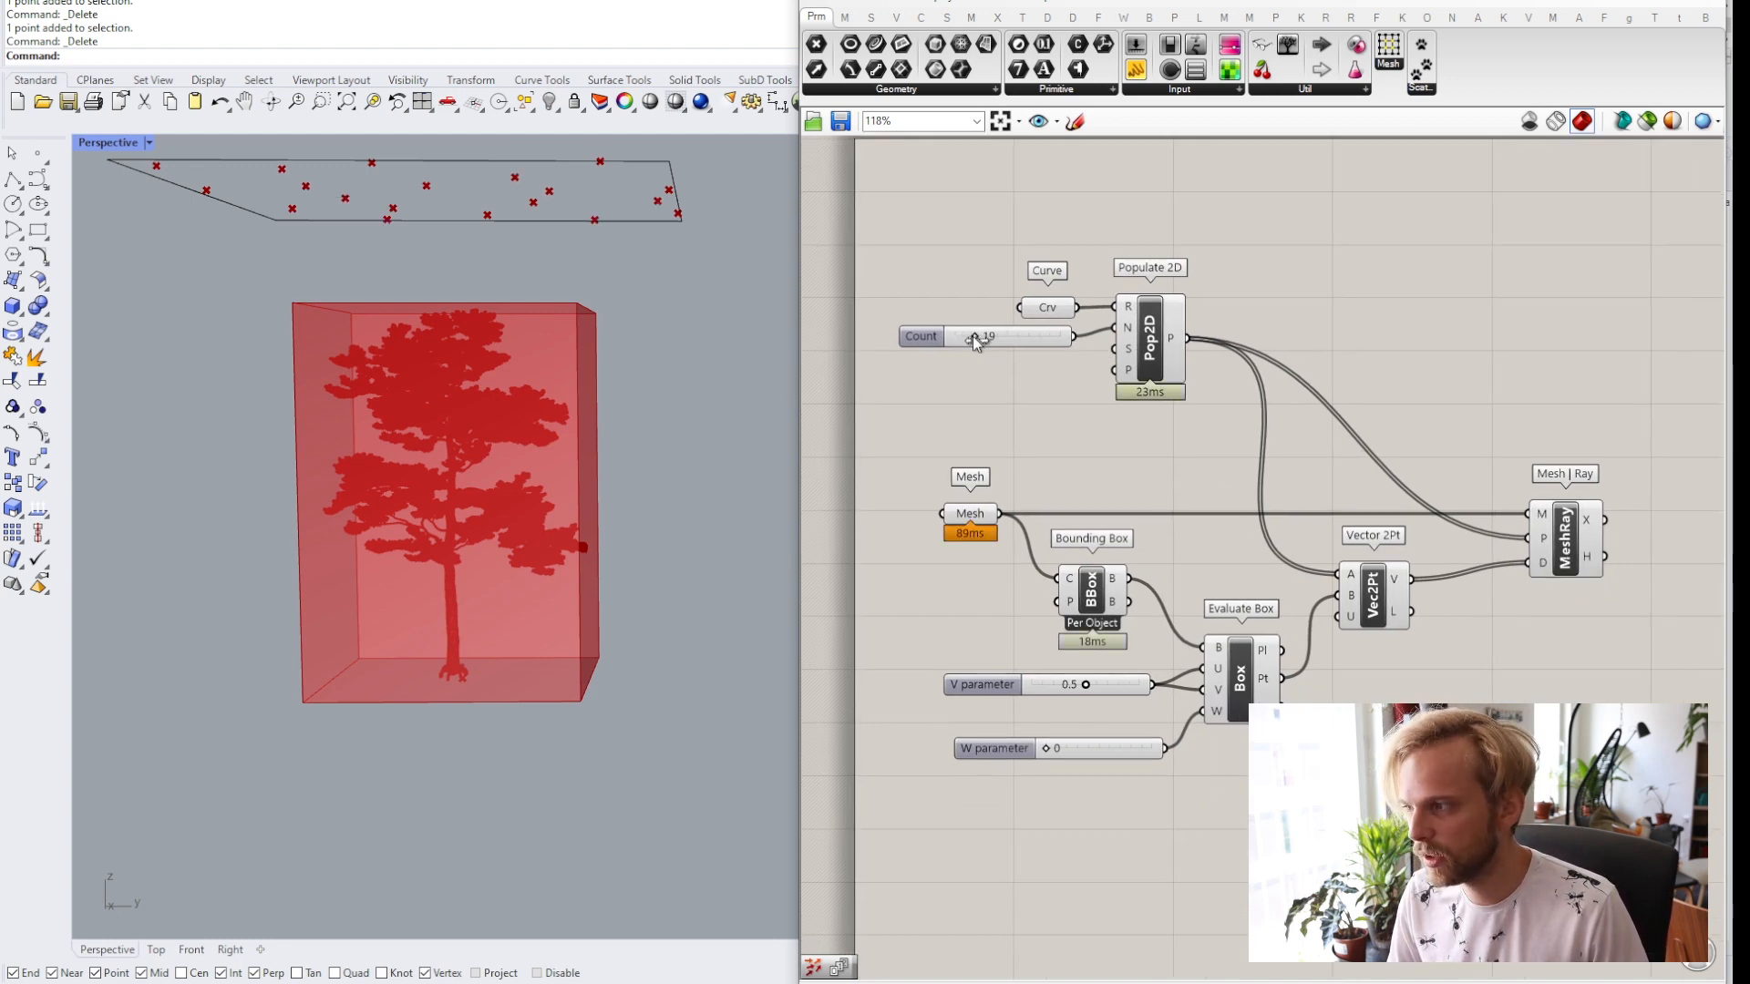
left_click_drag(971, 335, 1007, 336)
Raise the Count slider further to 80 points.
scroll(1134, 437, "down", 2)
left_click_drag(1383, 801, 928, 293)
middle_click(928, 294)
left_click(982, 241)
left_click(1358, 312)
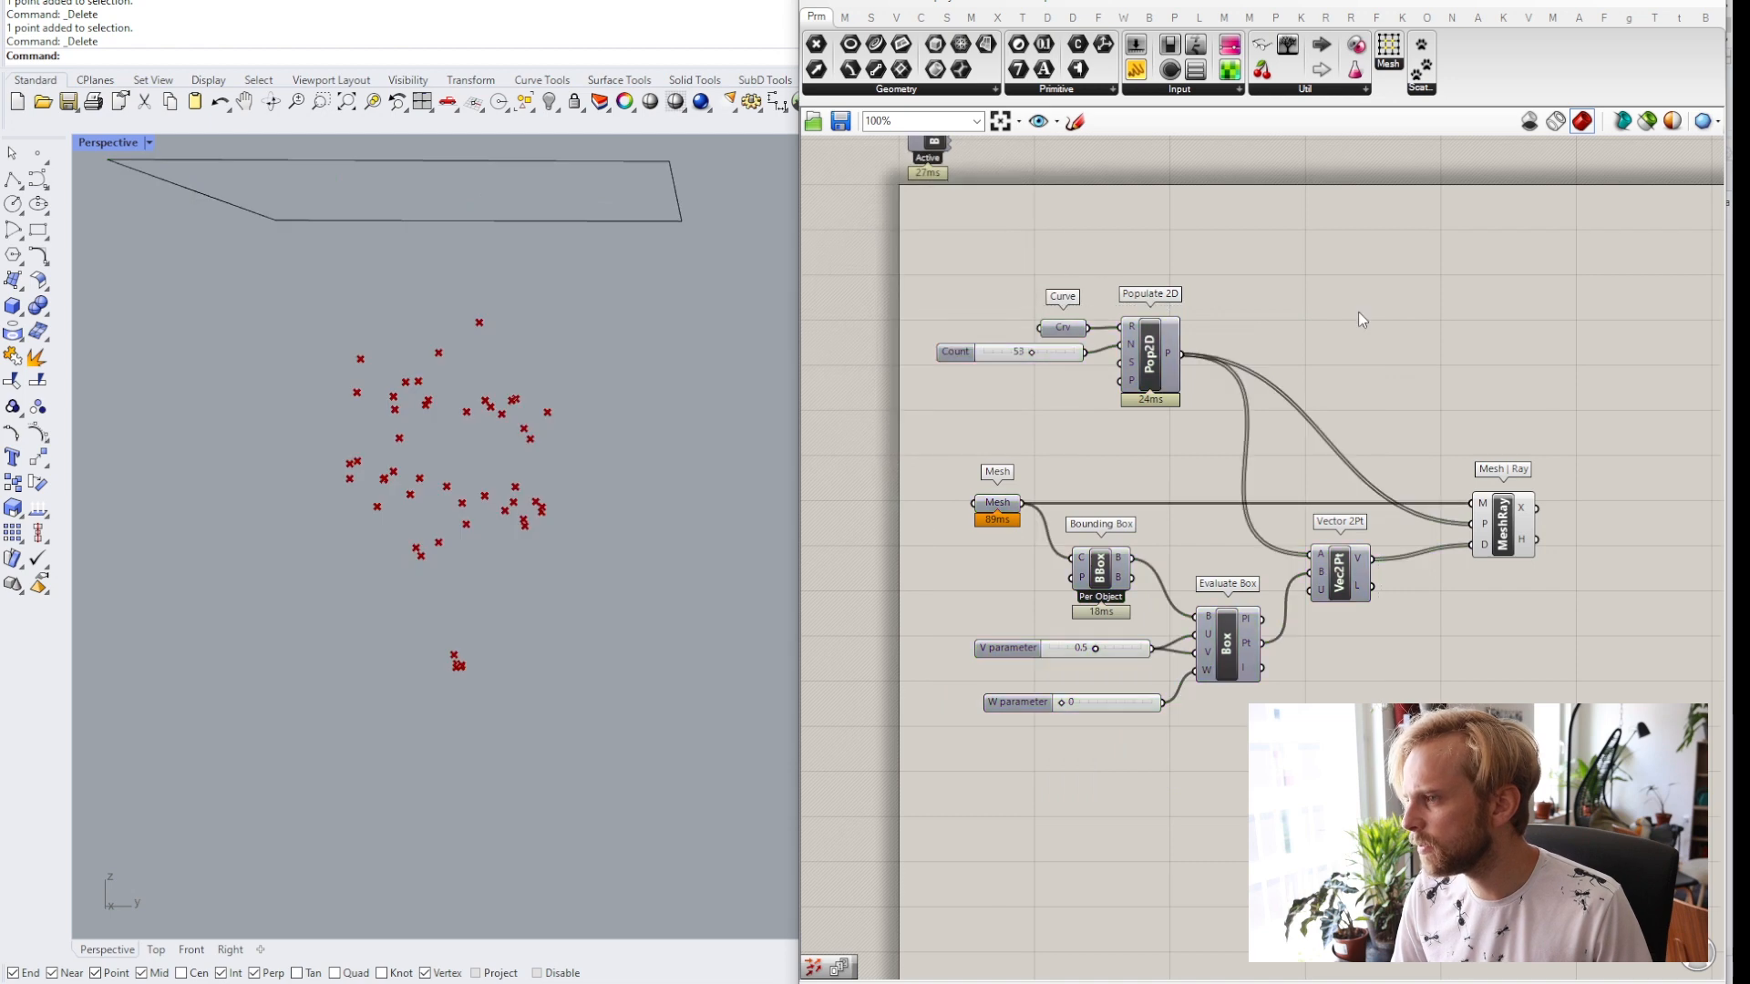
scroll(1026, 350, "up", 1)
mouse_move(1029, 355)
left_mouse_down()
mouse_move(1116, 364)
mouse_move(967, 351)
mouse_move(1107, 359)
mouse_move(1014, 363)
mouse_move(1061, 370)
left_mouse_up()
Create a new number slider set to 2000 and connect it to the Populate 2D N input.
right_click_drag(1025, 425, 984, 444)
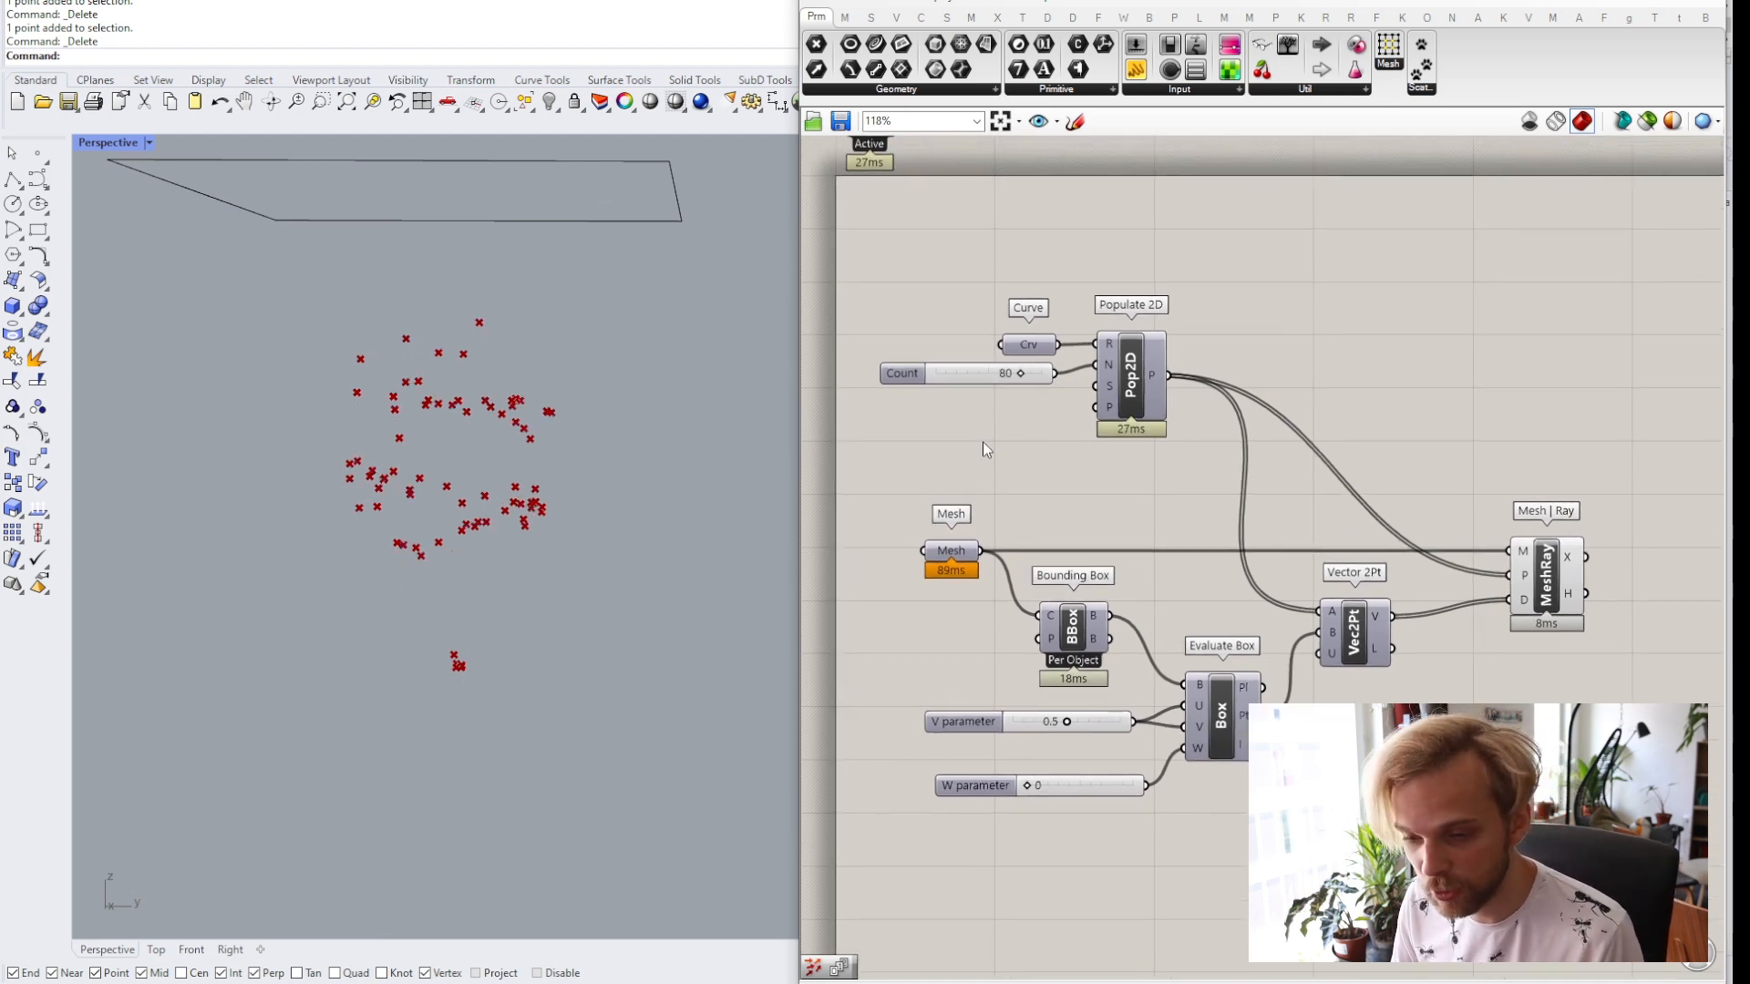
double_click(982, 441)
type("2000")
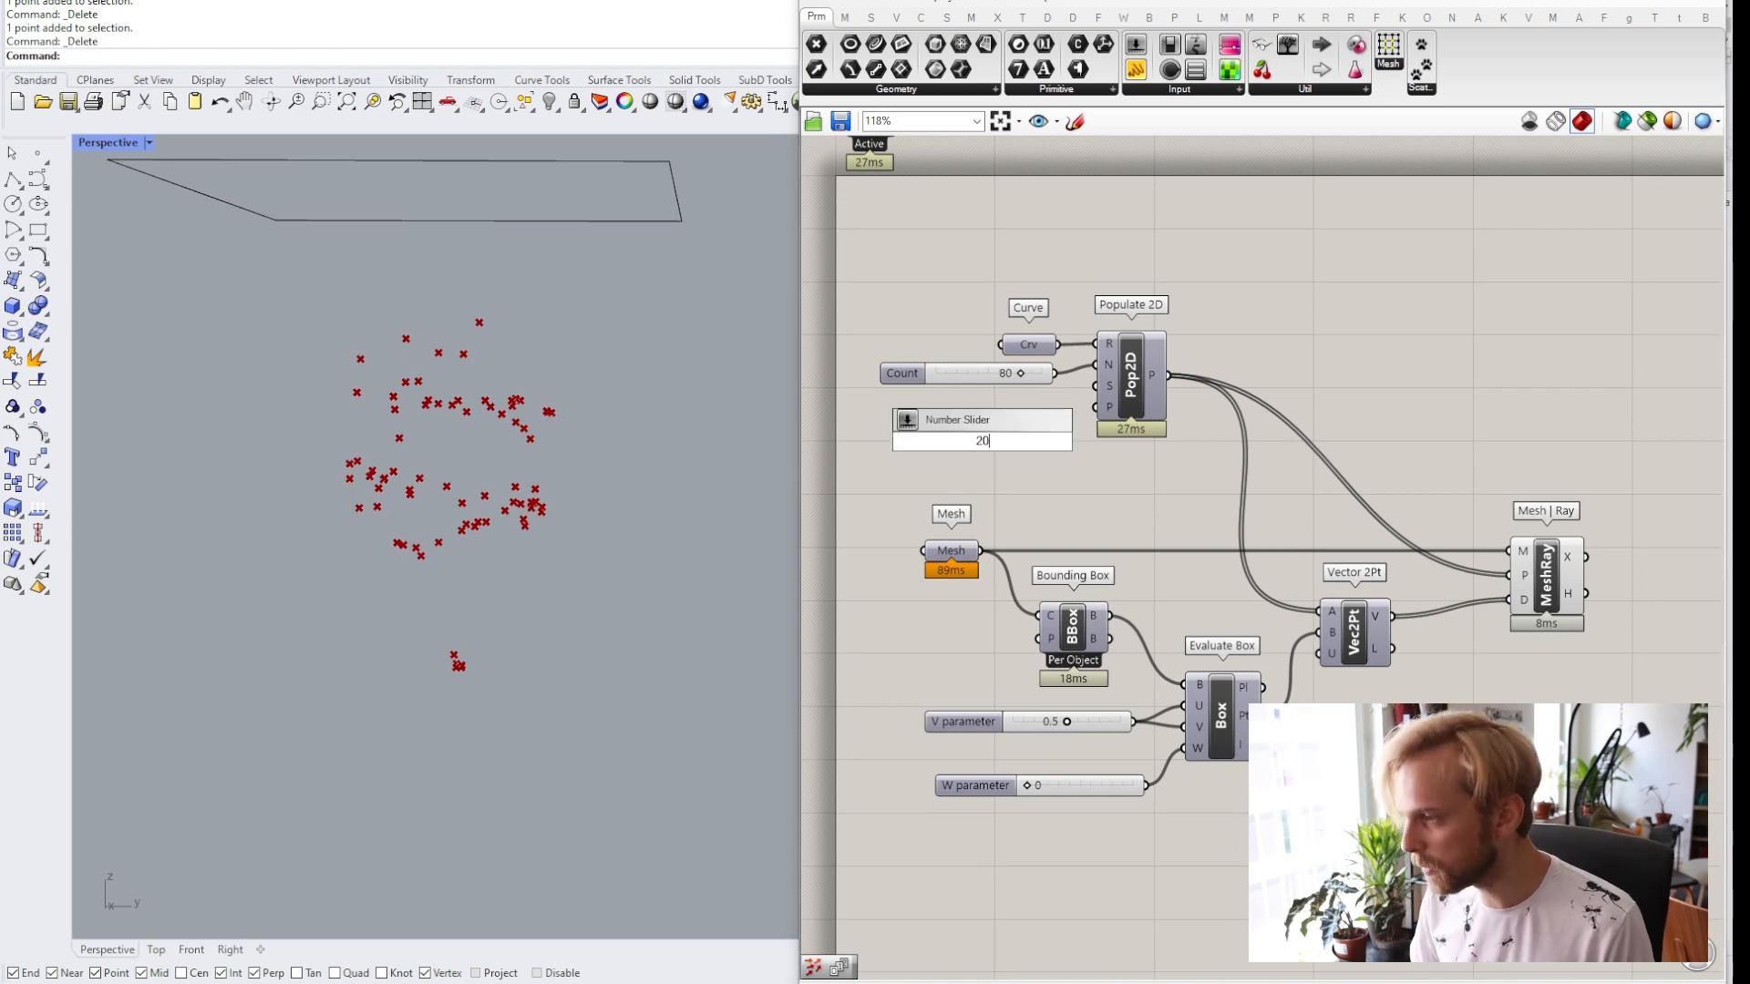
key("Return")
left_click_drag(1014, 445, 1096, 386)
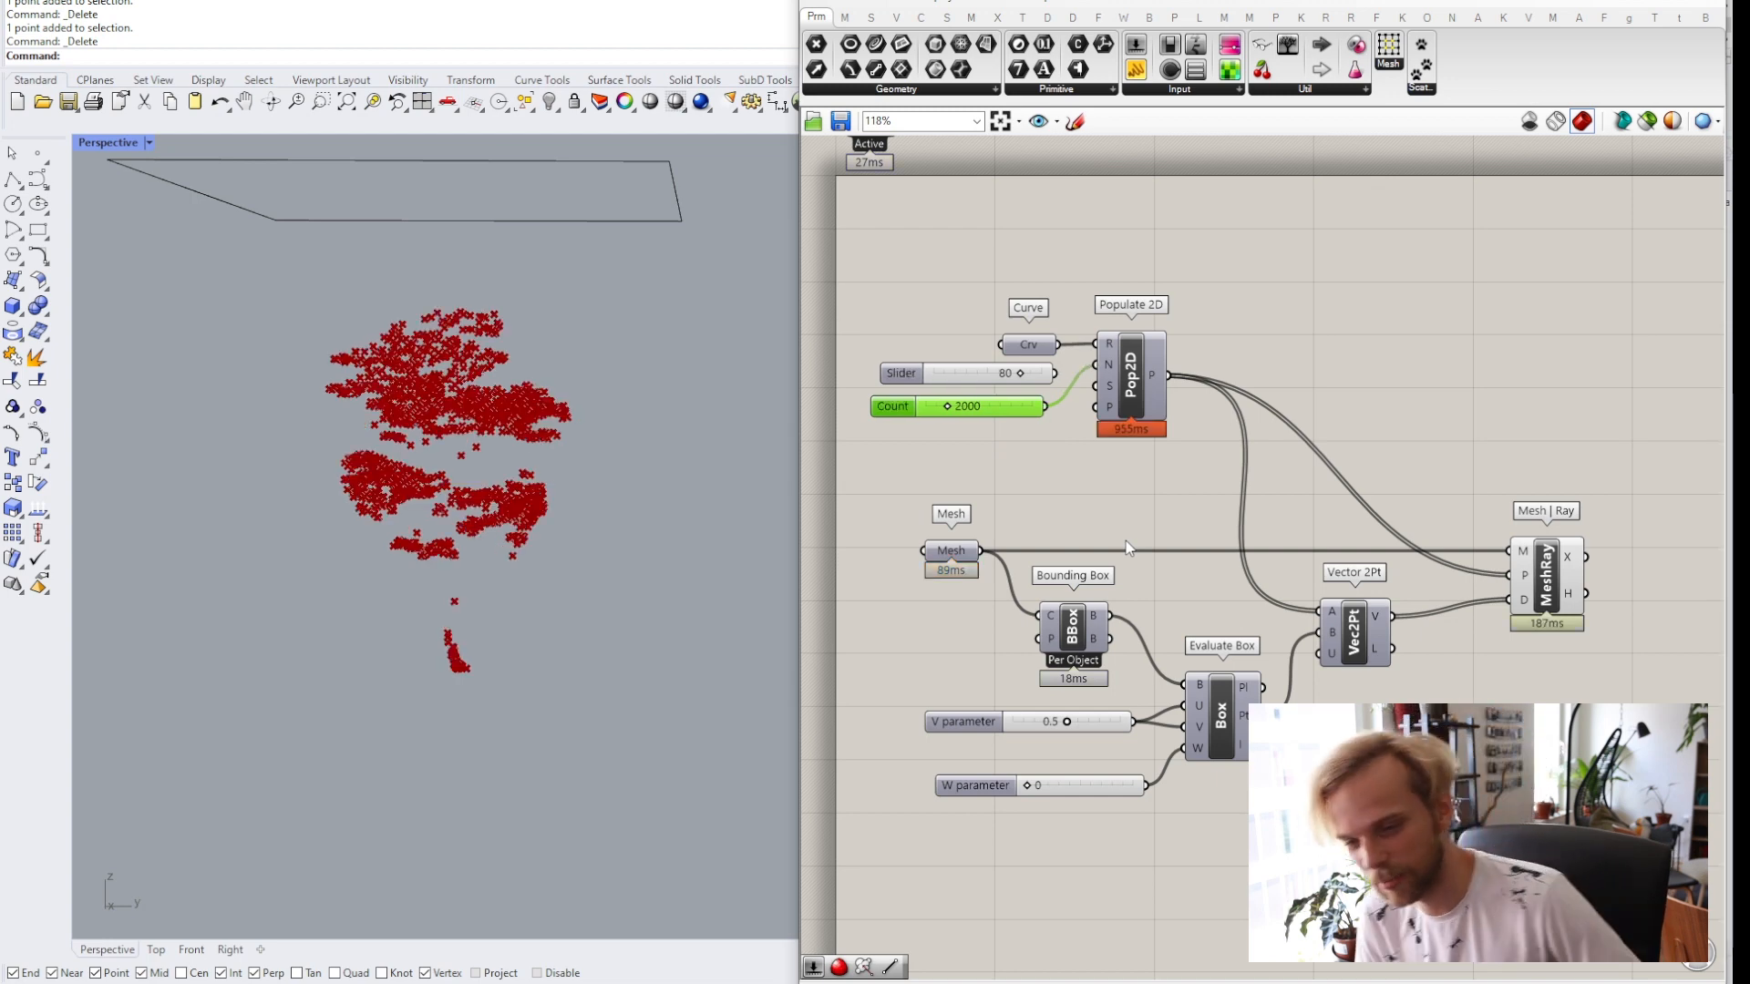
Delete the old count slider and move the 2000 slider into its place.
left_click(981, 377)
key("Delete")
left_click_drag(995, 412, 1007, 370)
left_click(992, 421)
Examine the projected points in the viewport and the Mesh | Ray intersection output values.
right_click_drag(321, 367, 392, 455)
scroll(446, 492, "up", 3)
right_click_drag(510, 529, 441, 413)
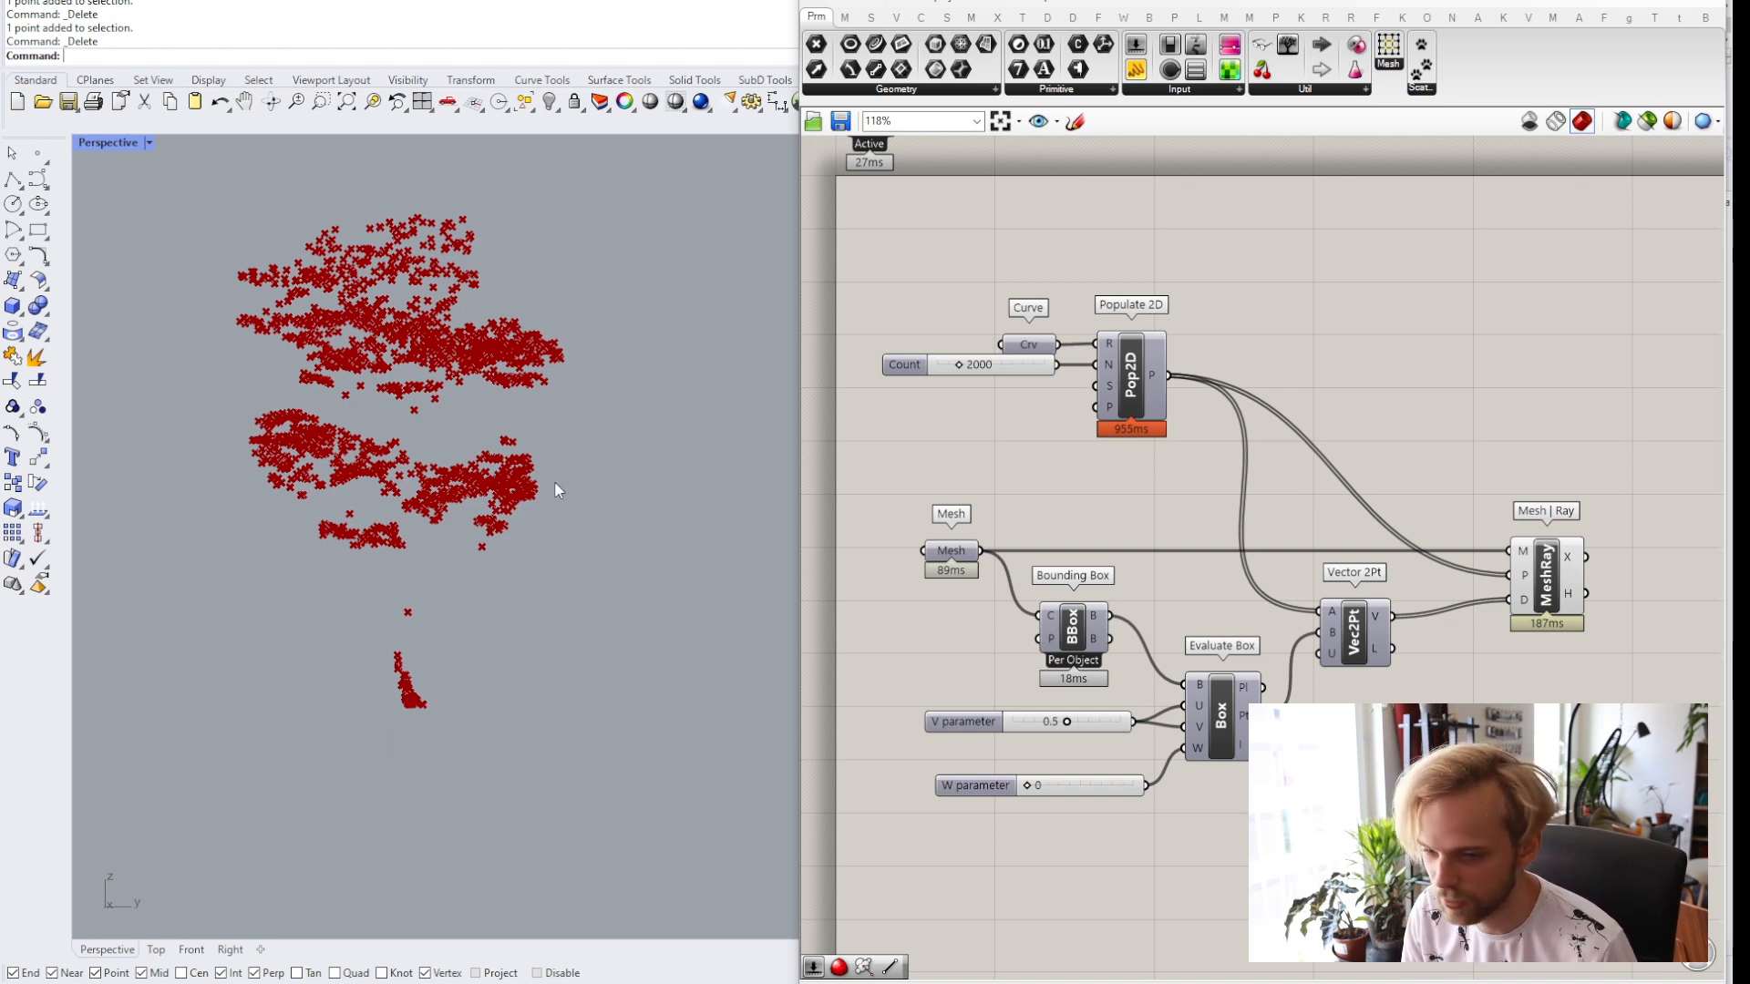
right_click_drag(1370, 484, 1020, 433)
scroll(1183, 536, "up", 2)
mouse_move(1060, 494)
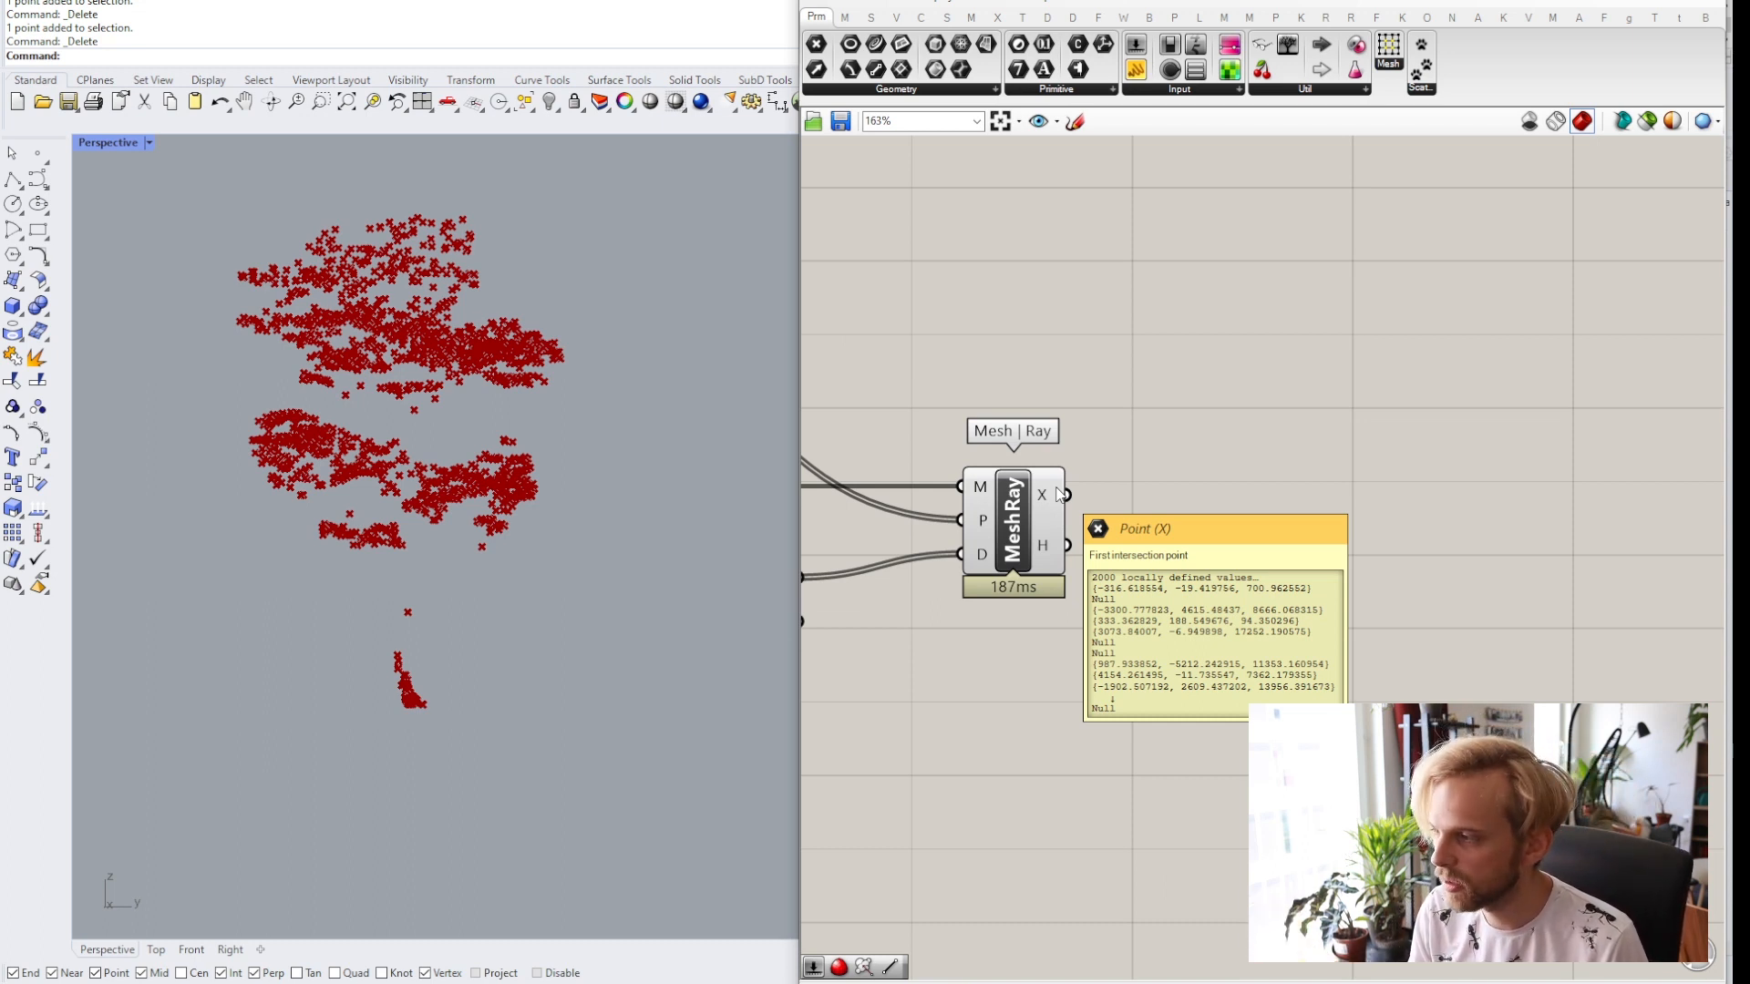
right_click_drag(1227, 478, 1371, 468)
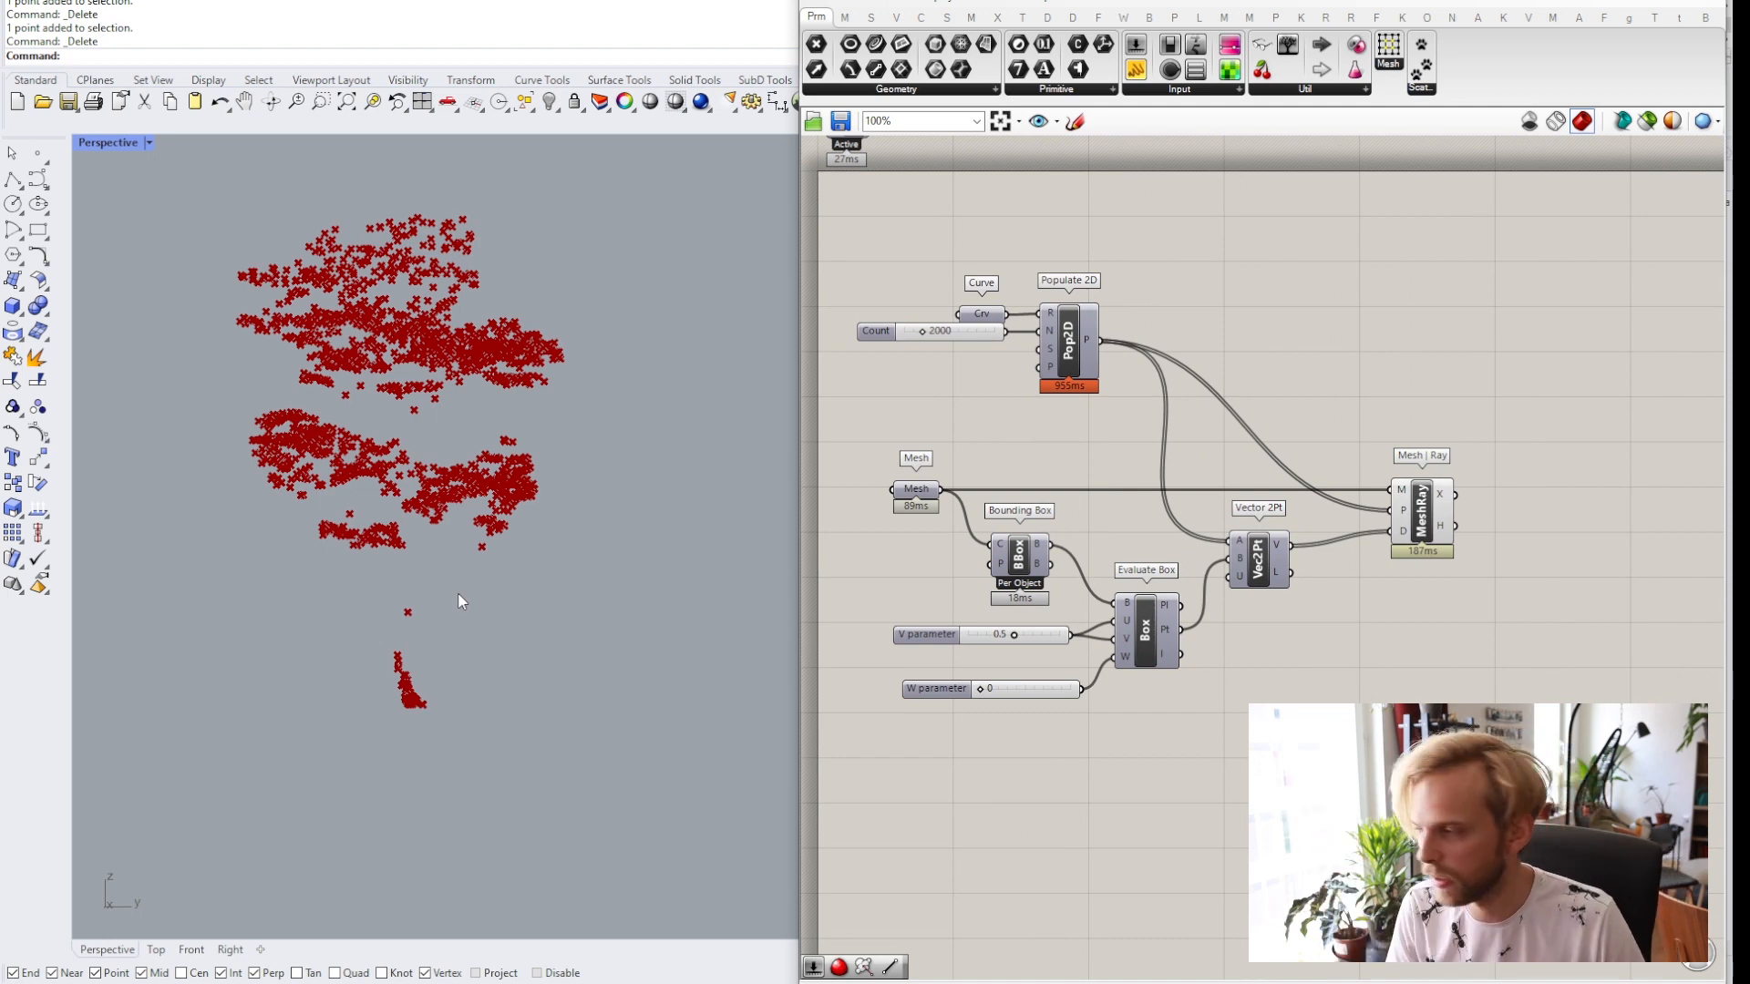
scroll(1418, 511, "up", 3)
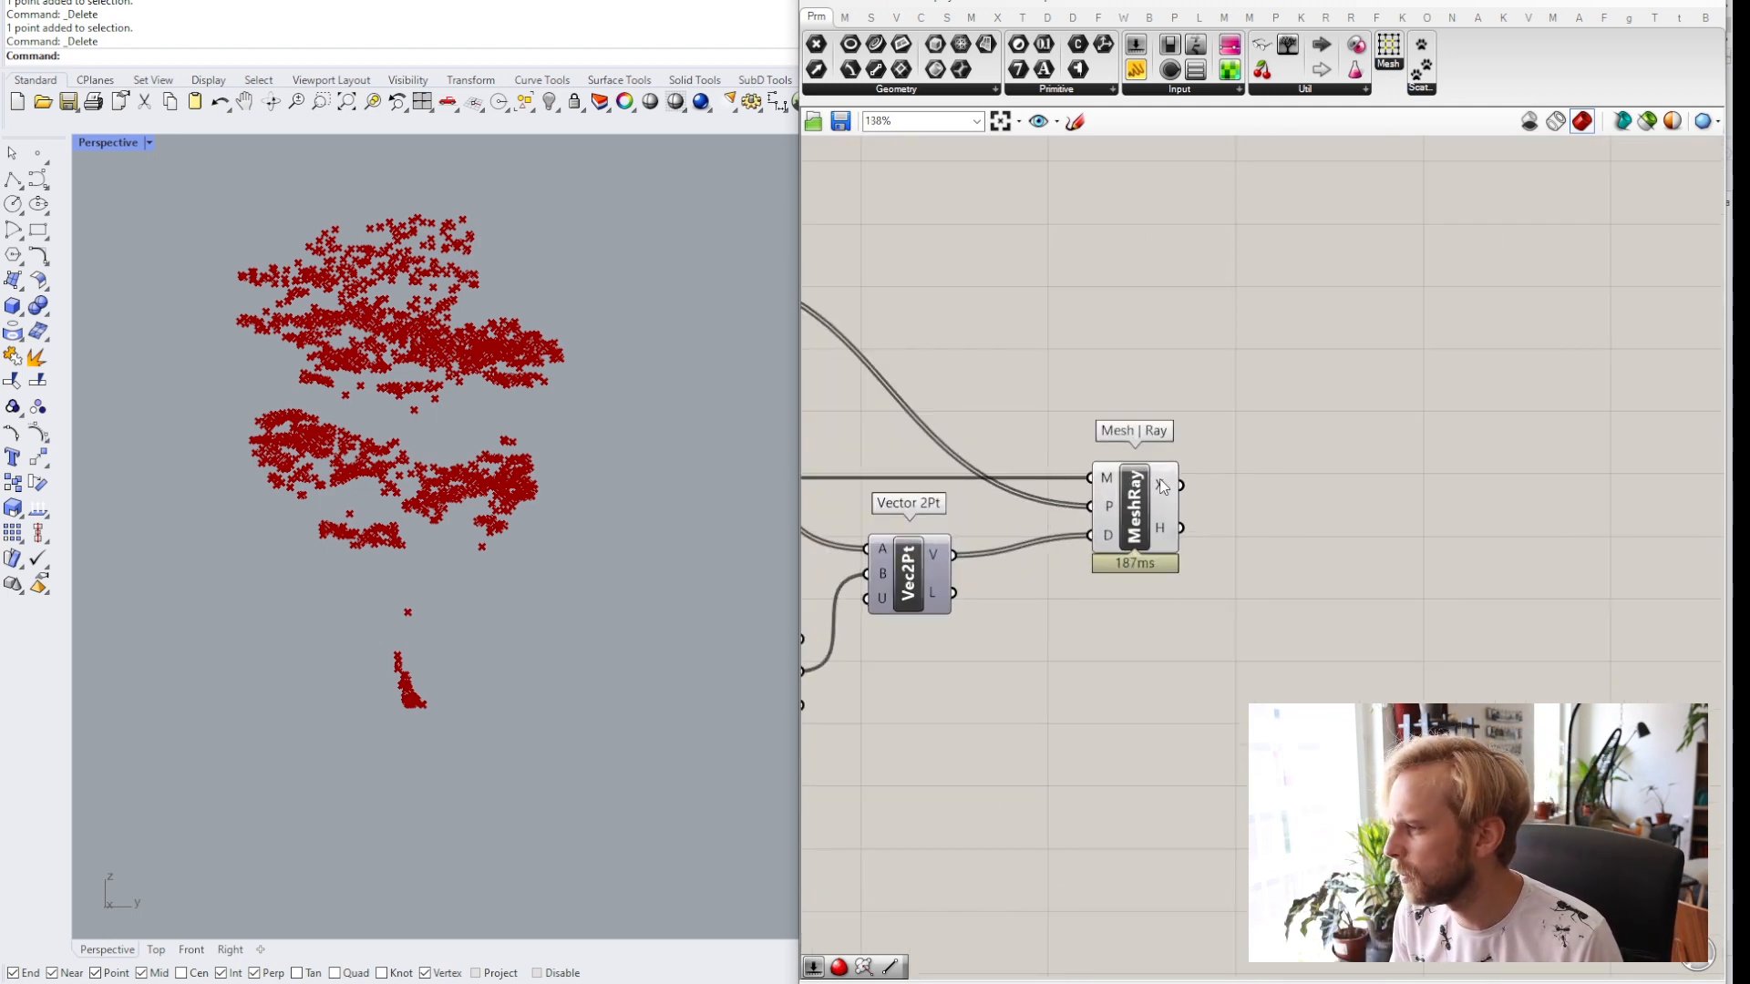
Add a Clean Tree component and feed the Mesh | Ray X points into its T input.
double_click(1387, 512)
type("cl")
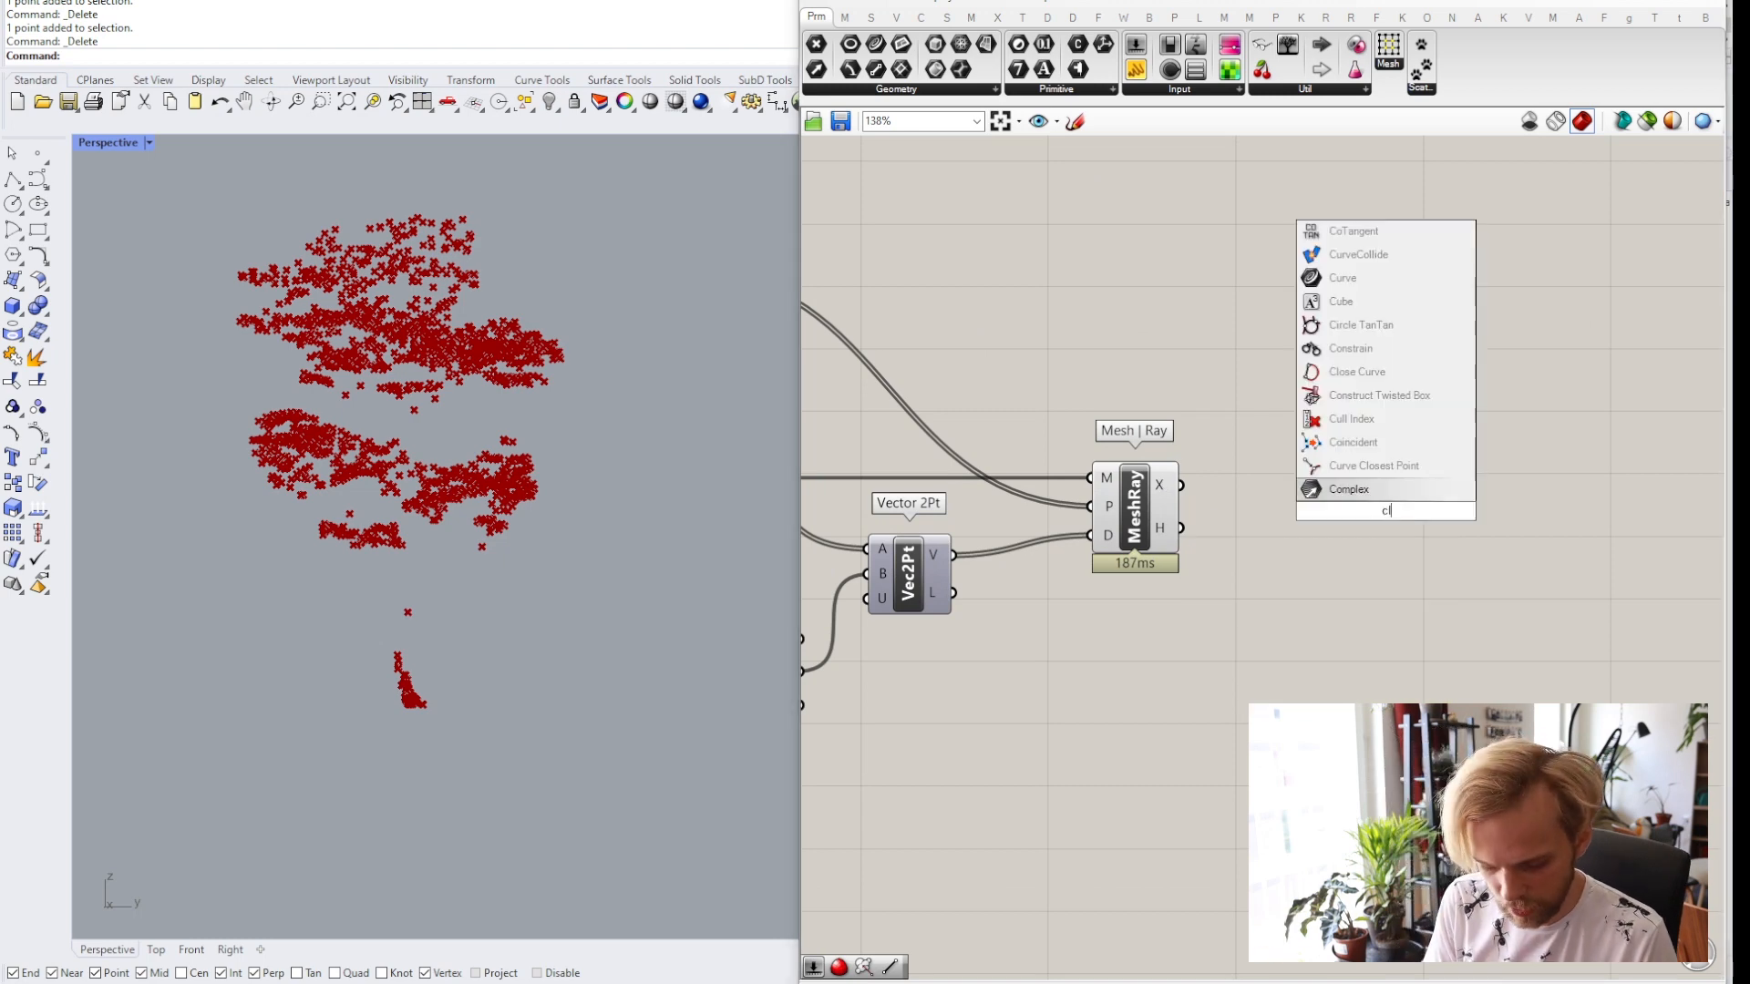
type("ean tree")
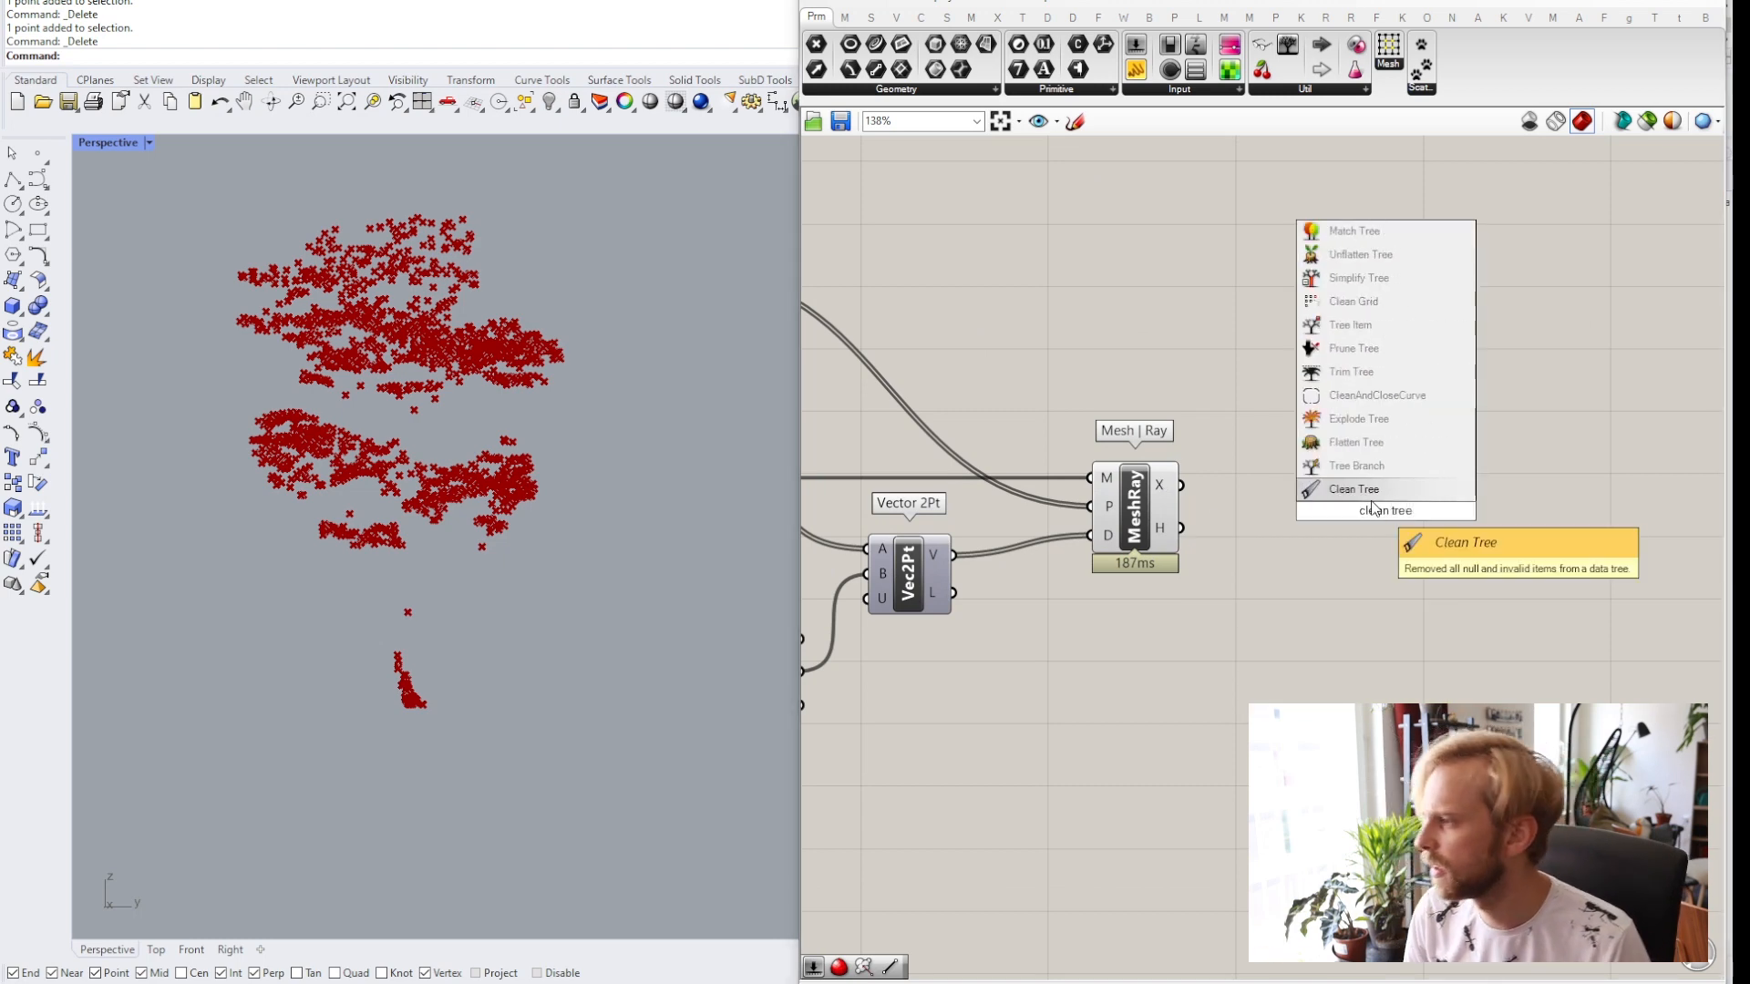
key("Return")
left_click_drag(1375, 508, 1333, 430)
scroll(1175, 496, "up", 1)
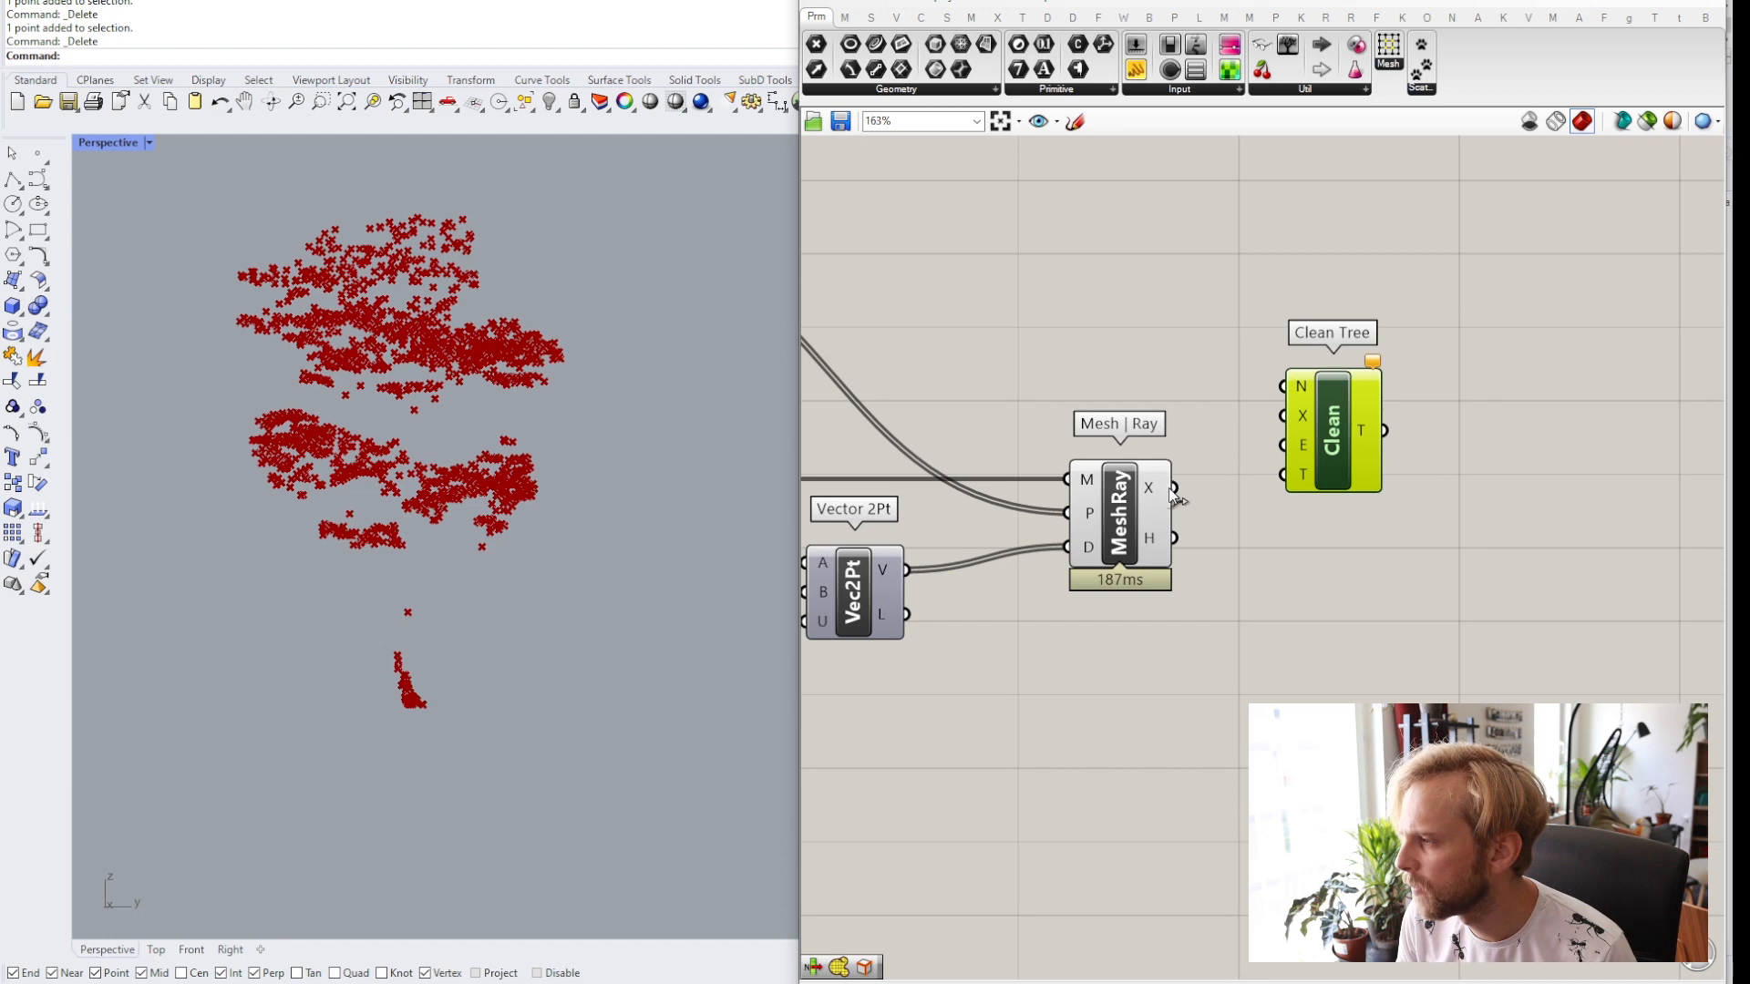
left_click_drag(1174, 487, 1351, 479)
left_click(1297, 437)
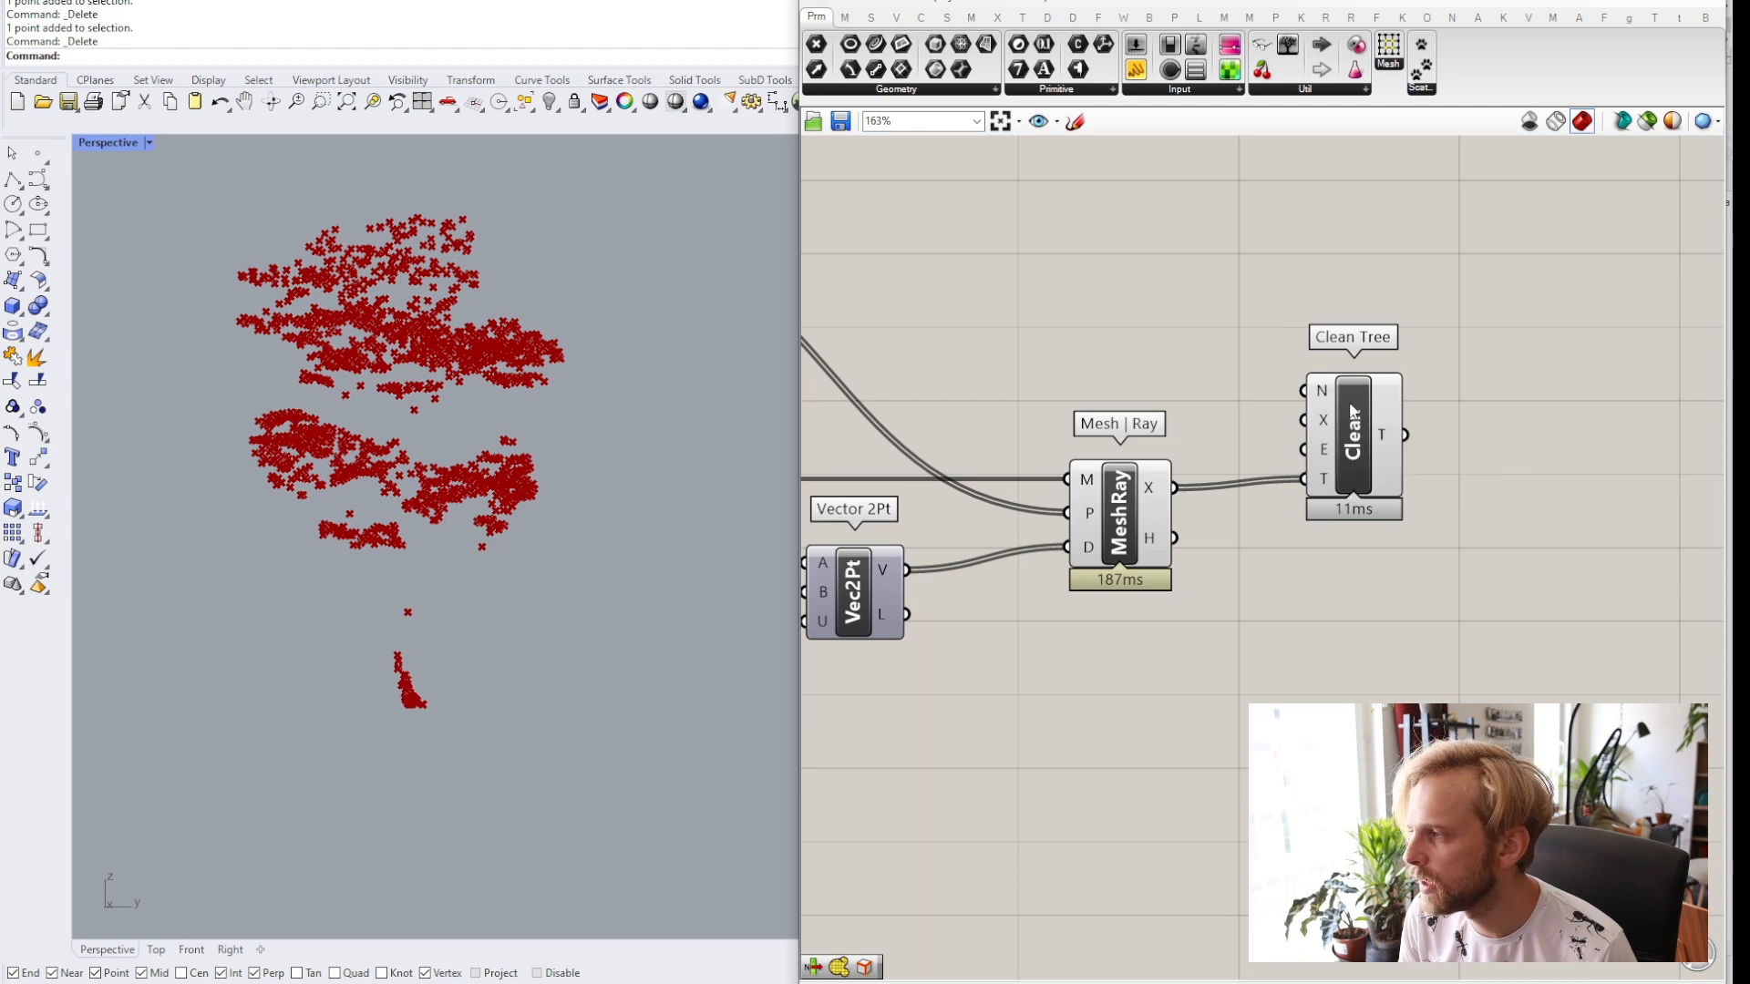
Inspect the Clean Tree output data and arrange the canvas around the Mesh | Ray and Clean Tree components.
left_click_drag(1327, 391, 1328, 401)
left_click(1272, 359)
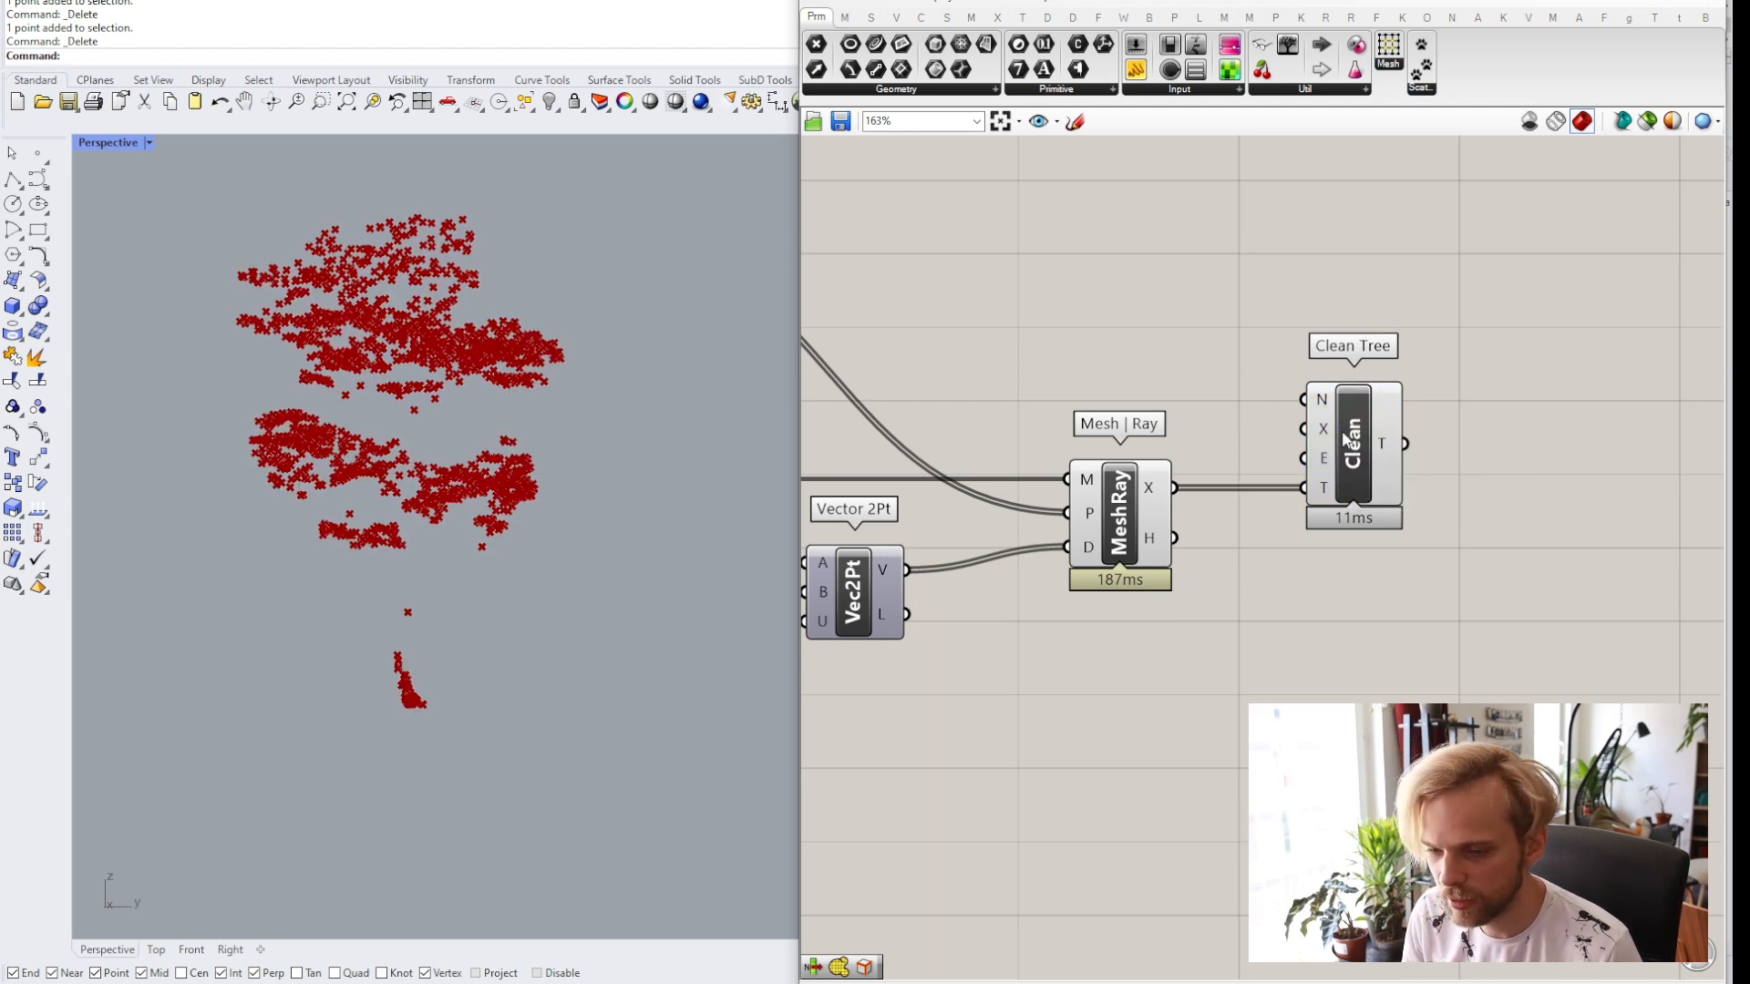
left_click_drag(1345, 435, 1301, 435)
left_click(1398, 467)
right_click_drag(1398, 467, 1232, 466)
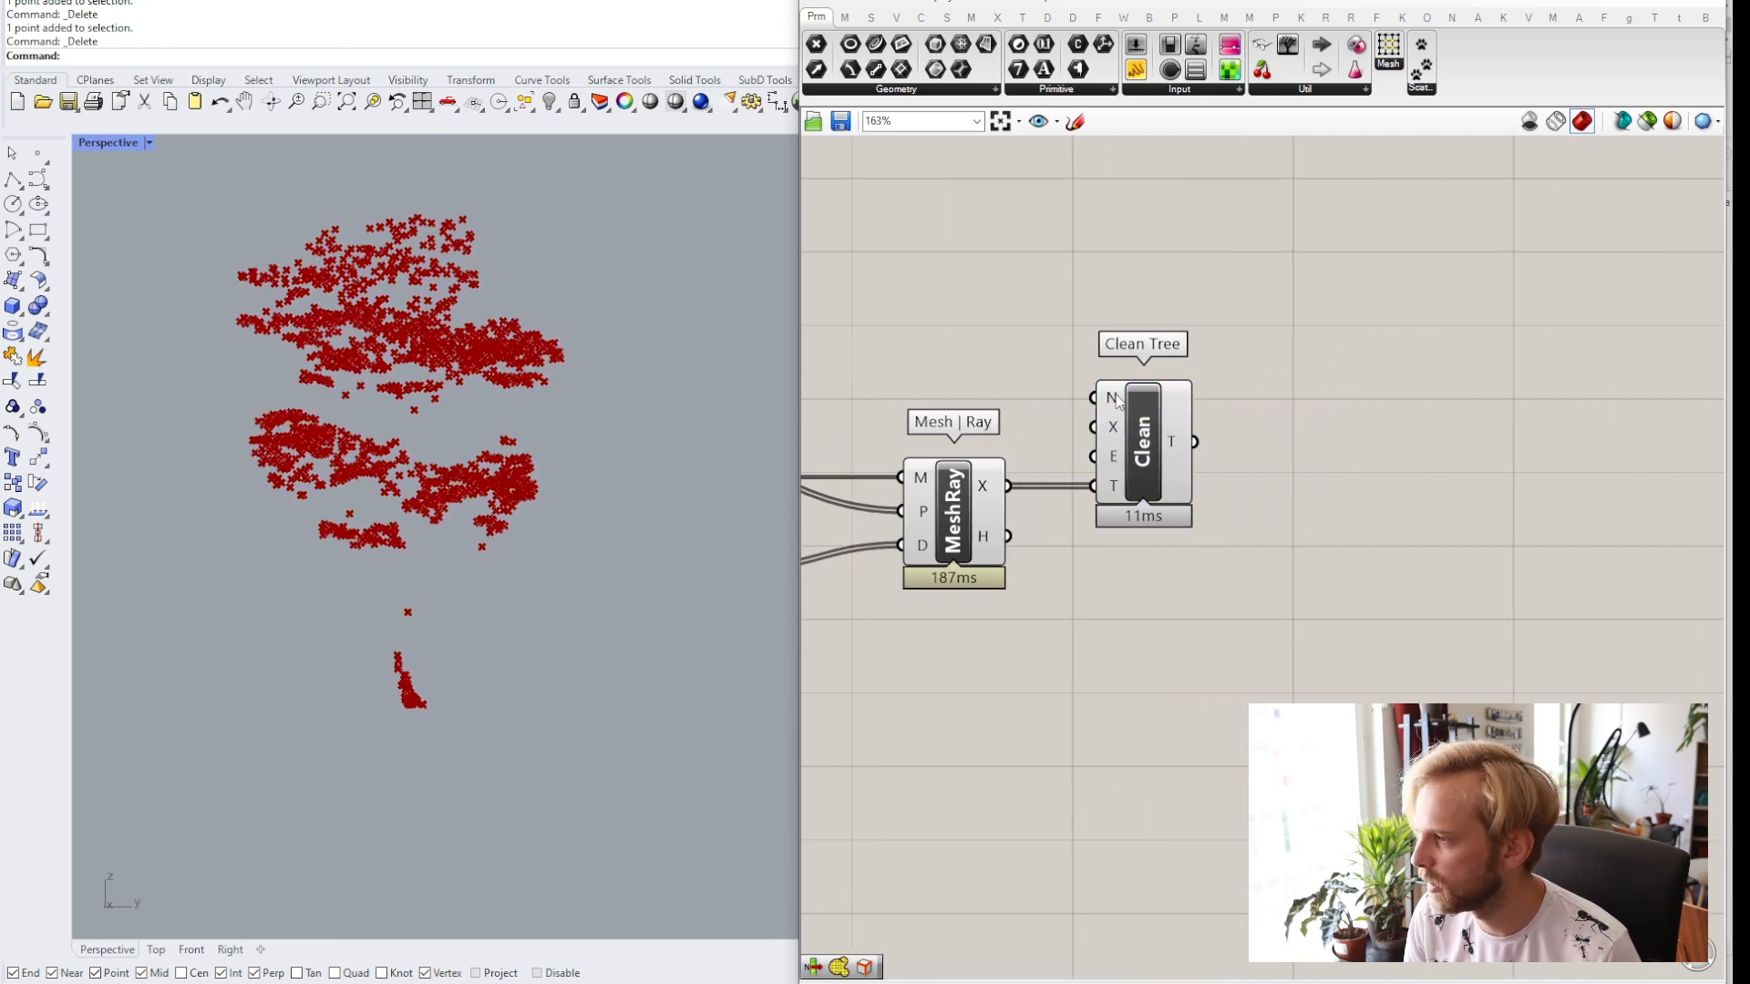
mouse_move(1190, 441)
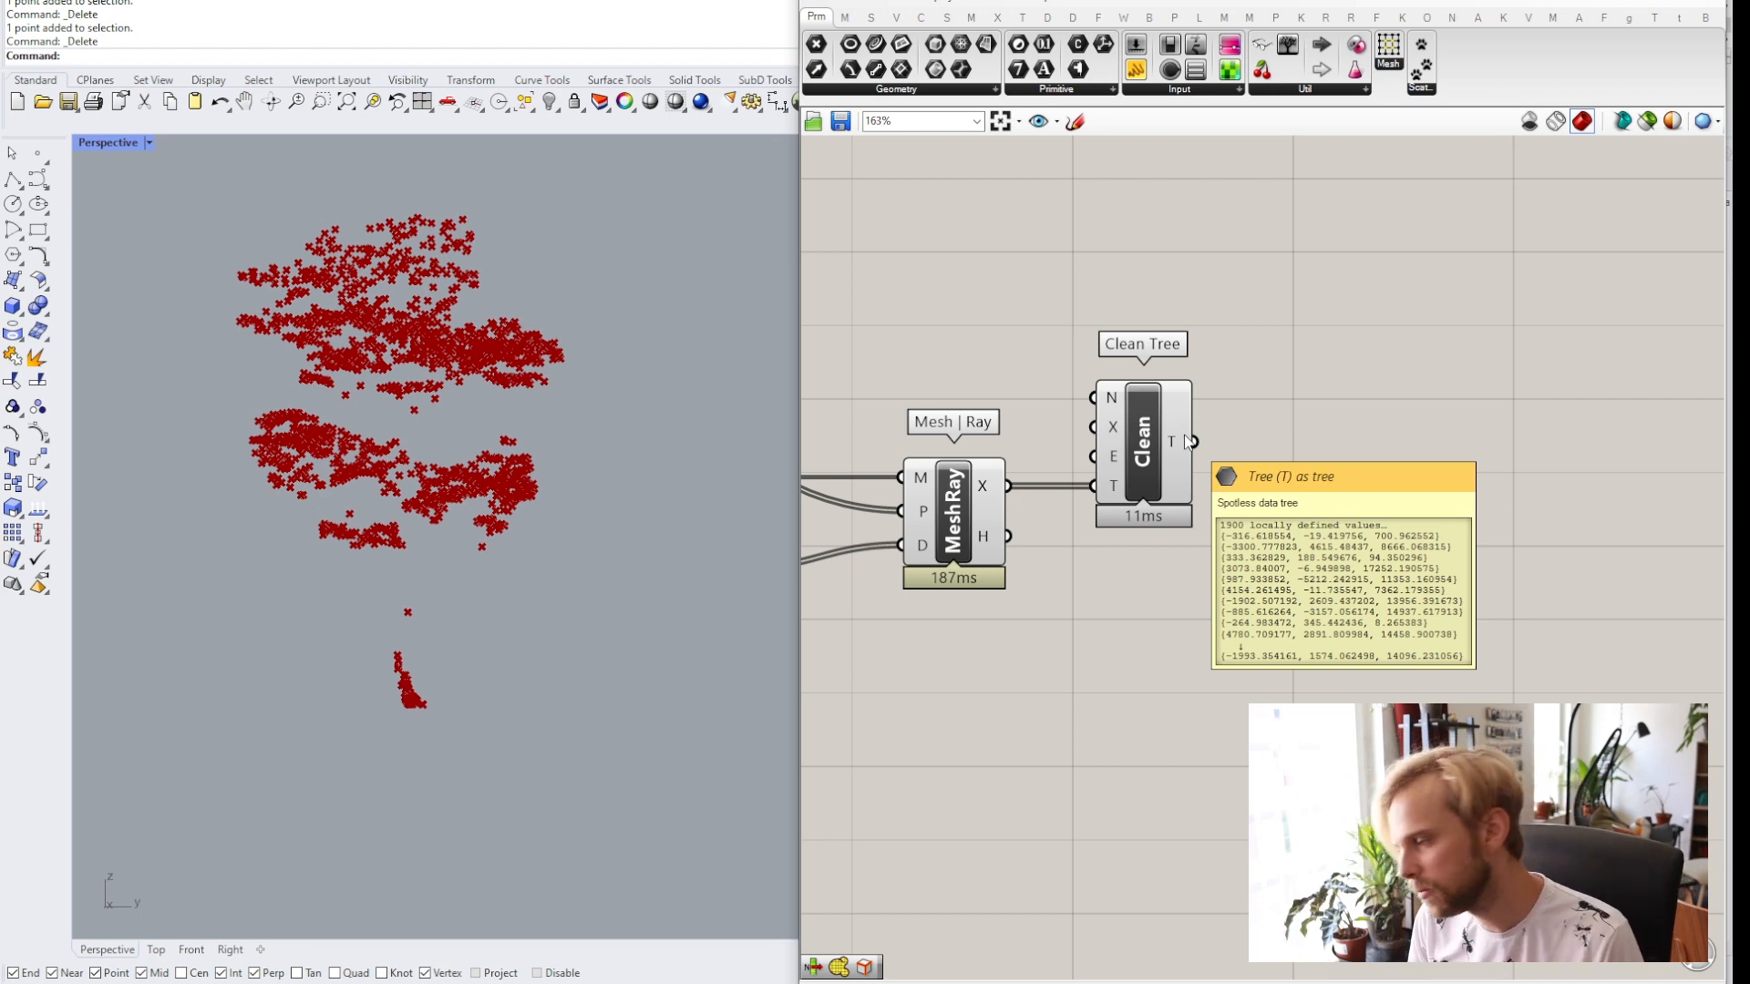
scroll(1275, 483, "down", 2)
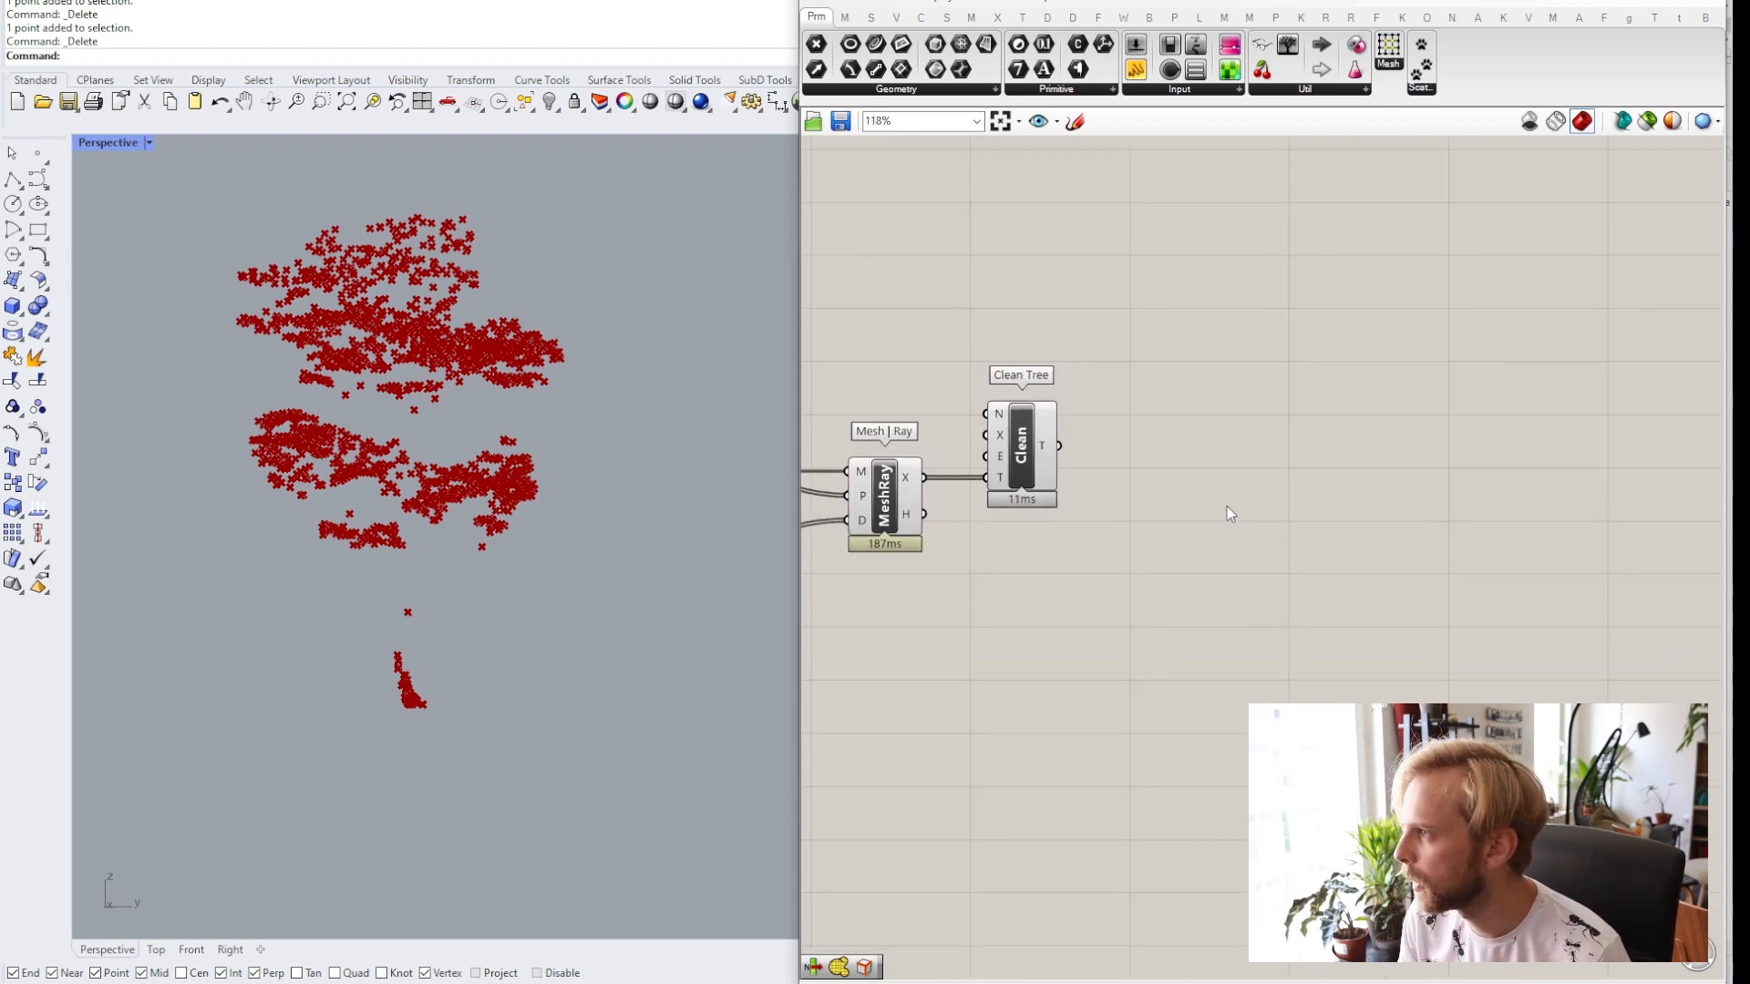
scroll(1259, 584, "down", 3)
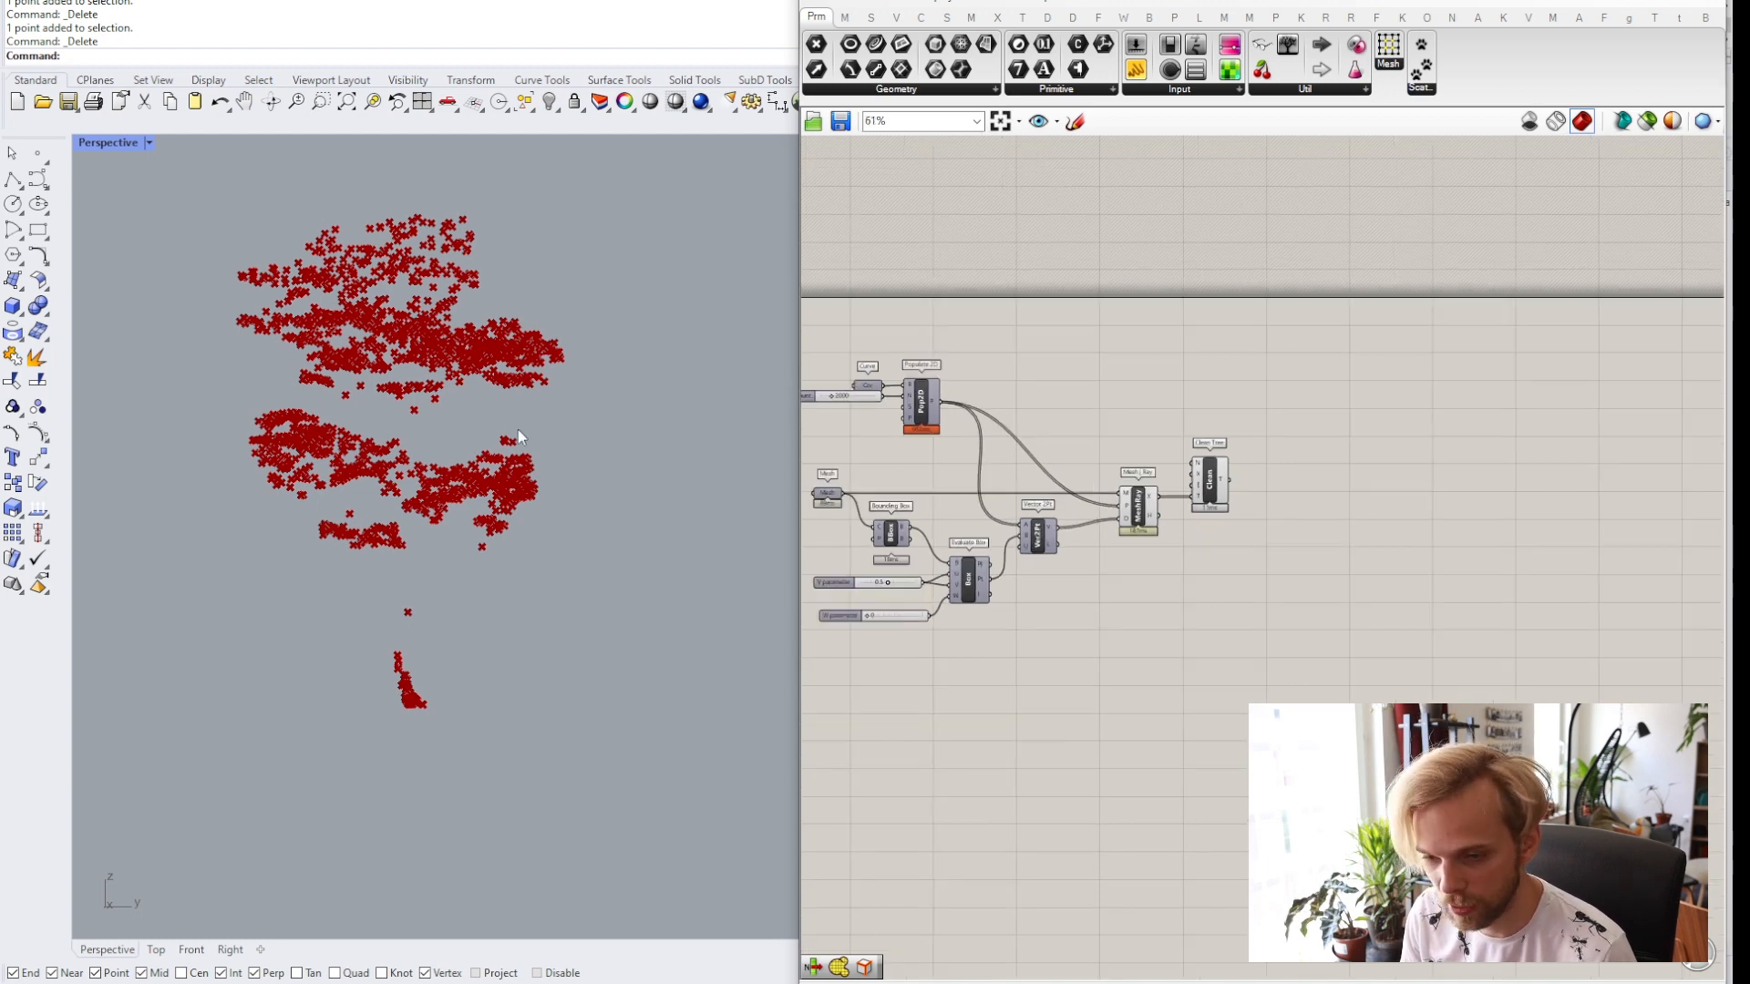
right_click_drag(1202, 522, 1129, 545)
scroll(1129, 545, "up", 3)
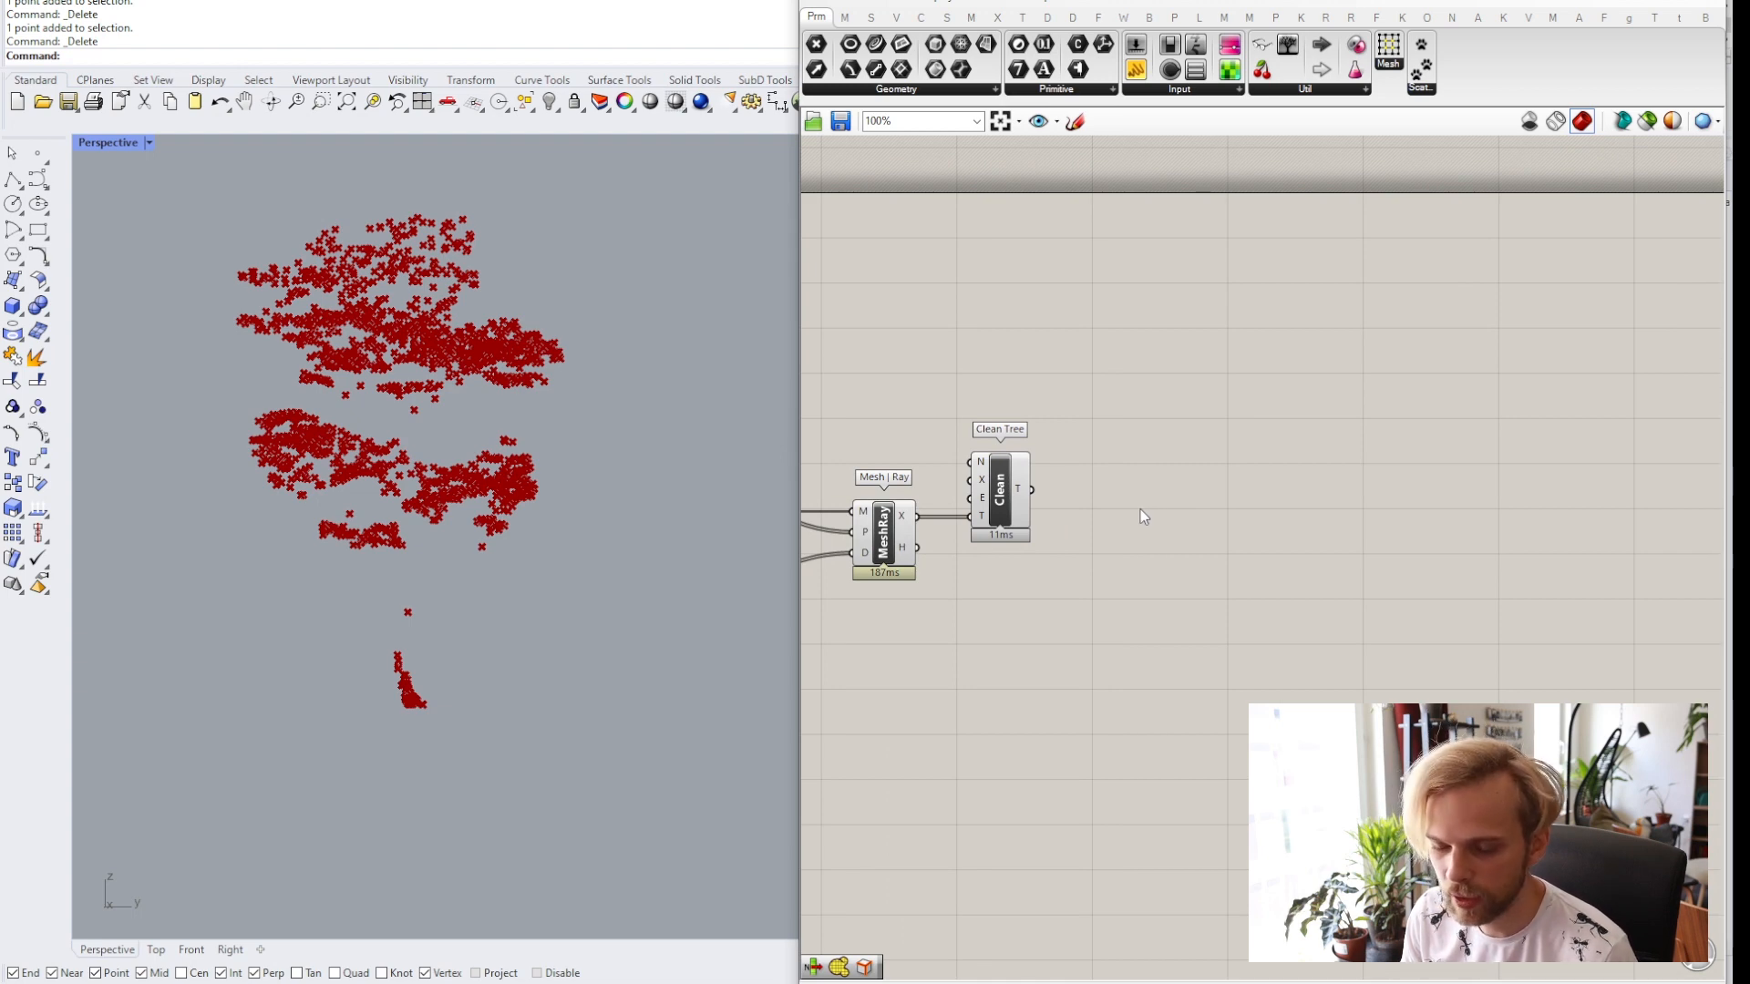
Add a Dendro Points To Volume component to the canvas next to Clean Tree.
left_click(1073, 16)
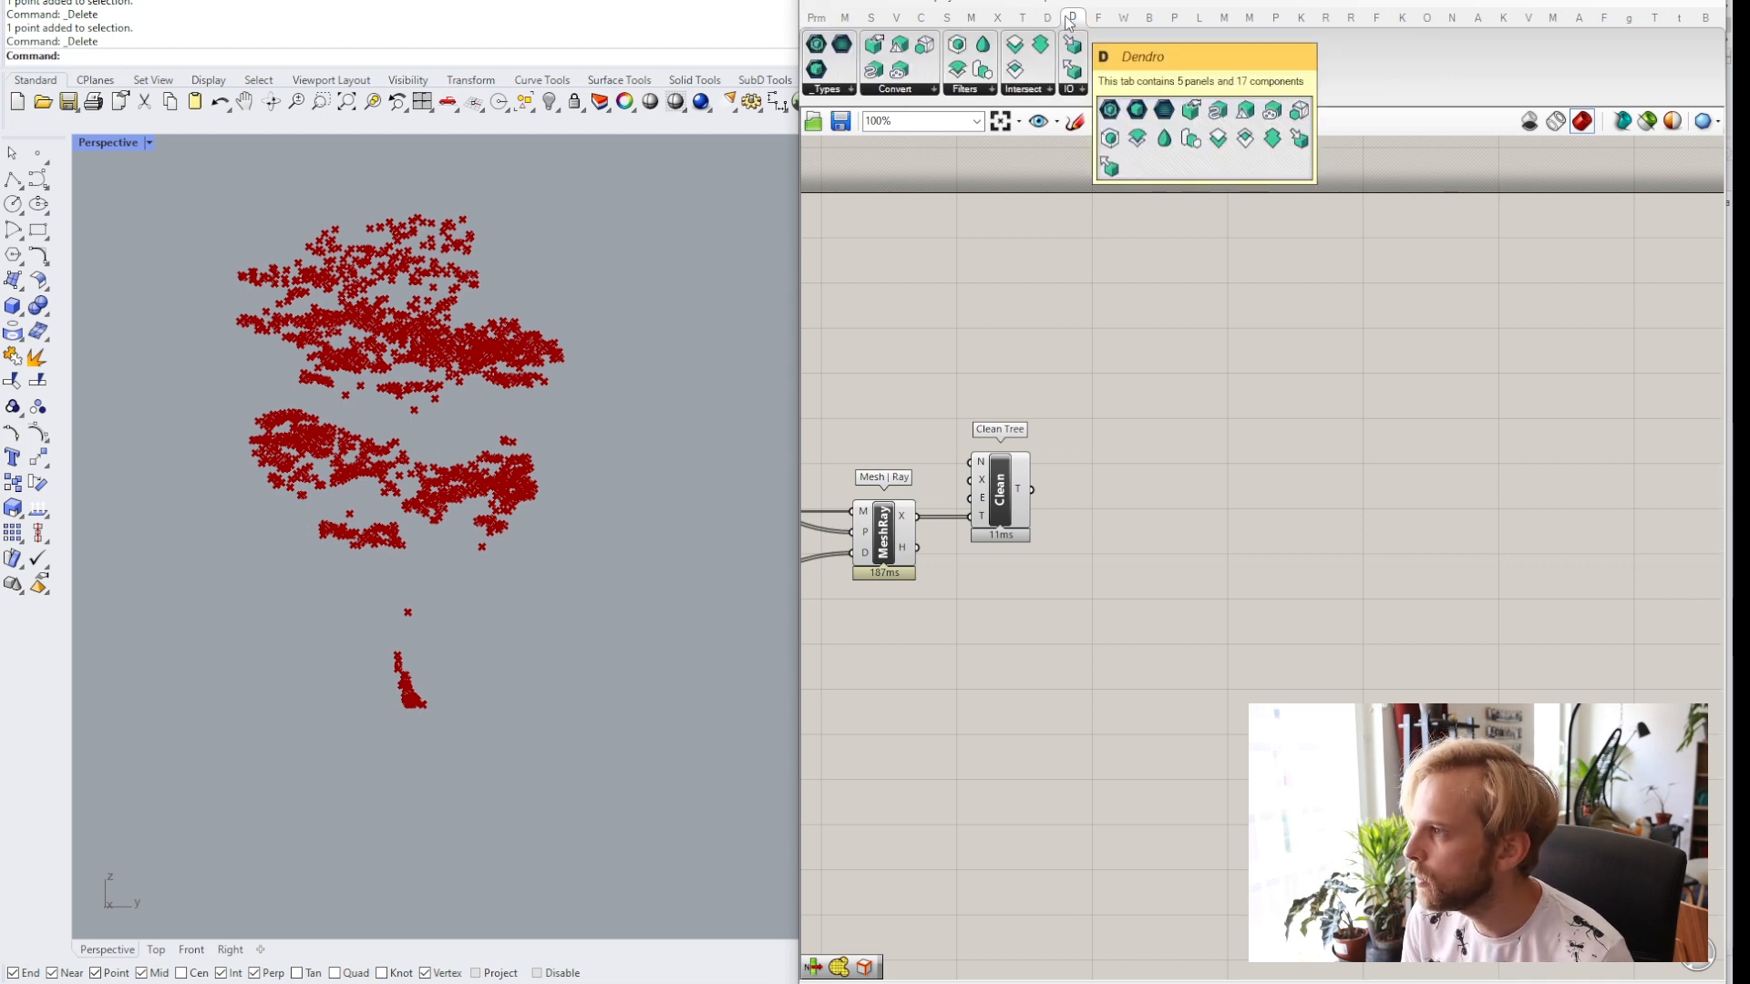
left_click(918, 89)
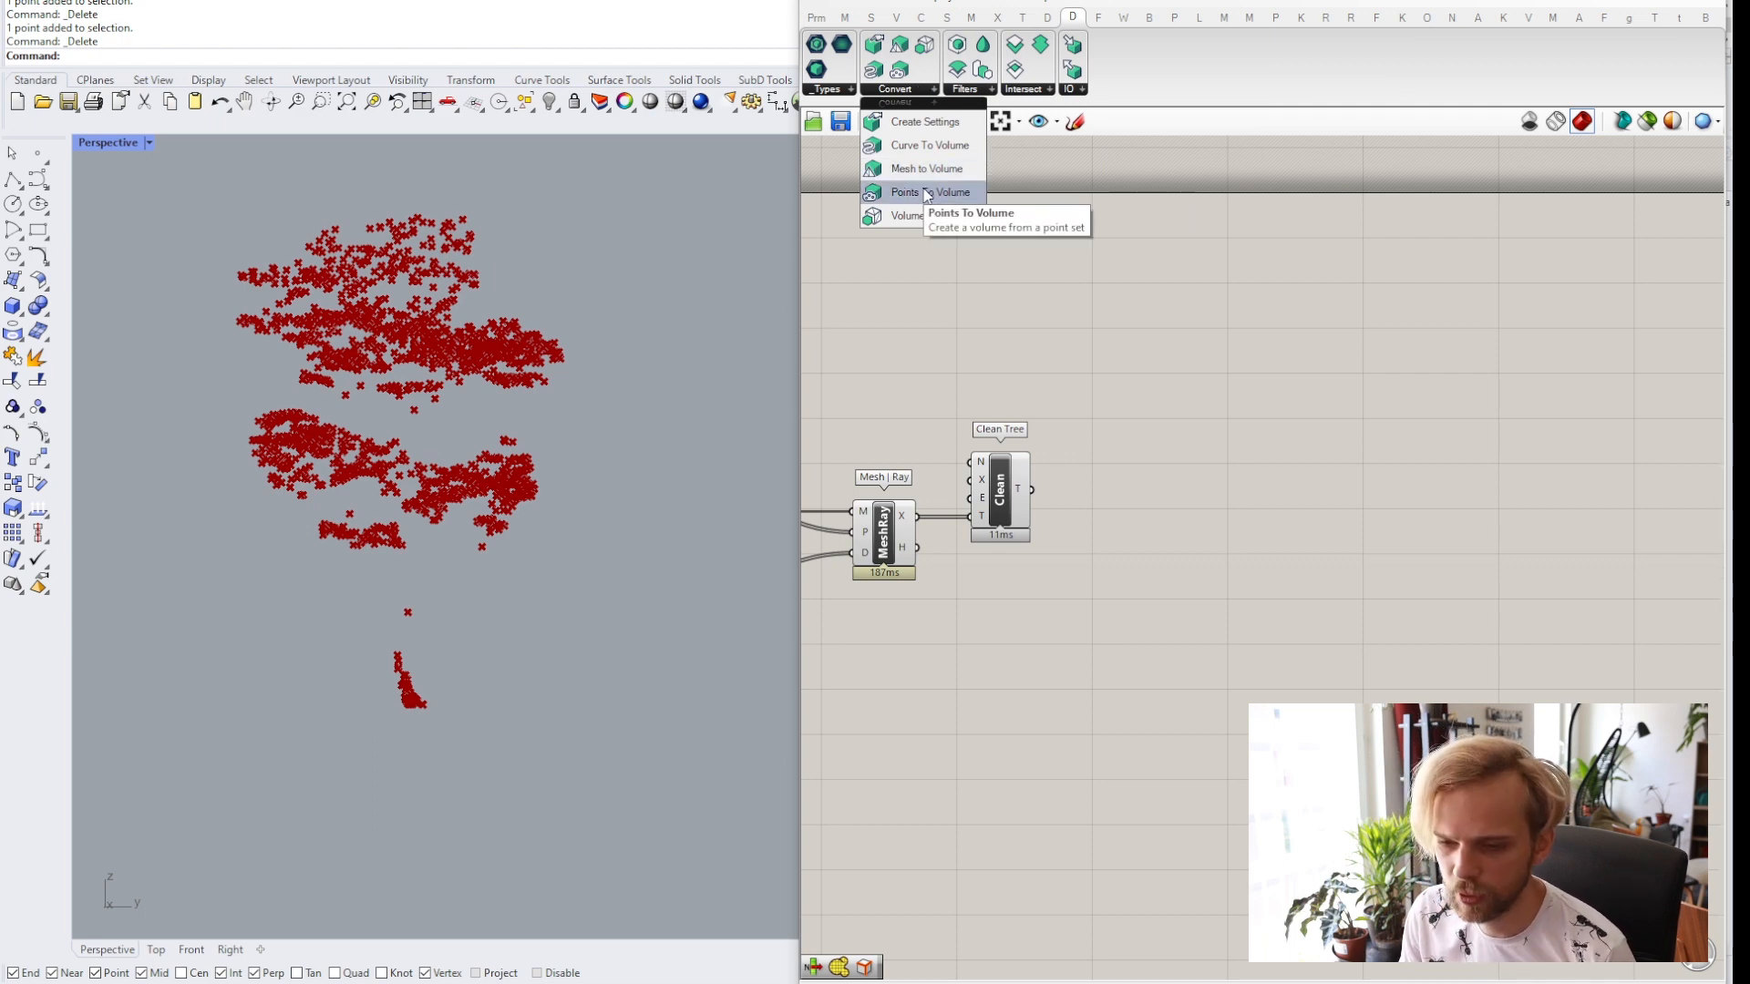
left_click_drag(927, 194, 1144, 492)
scroll(1140, 502, "up", 2)
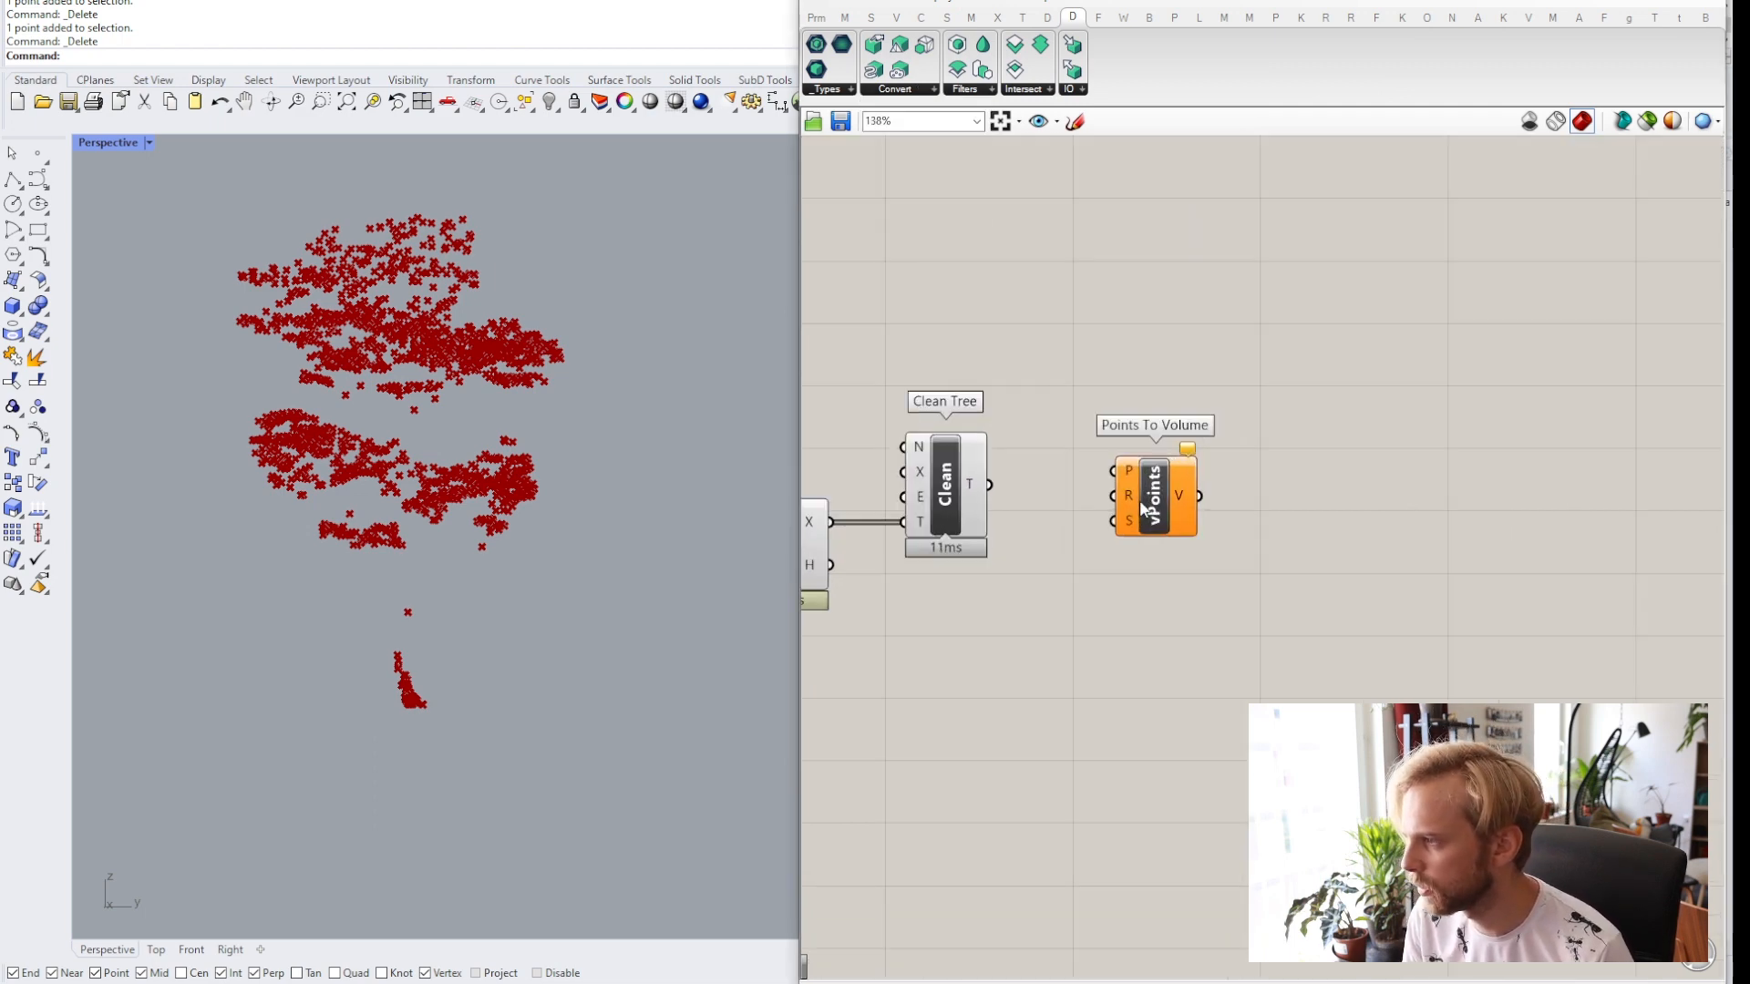
left_click(1171, 538)
scroll(1167, 534, "up", 1)
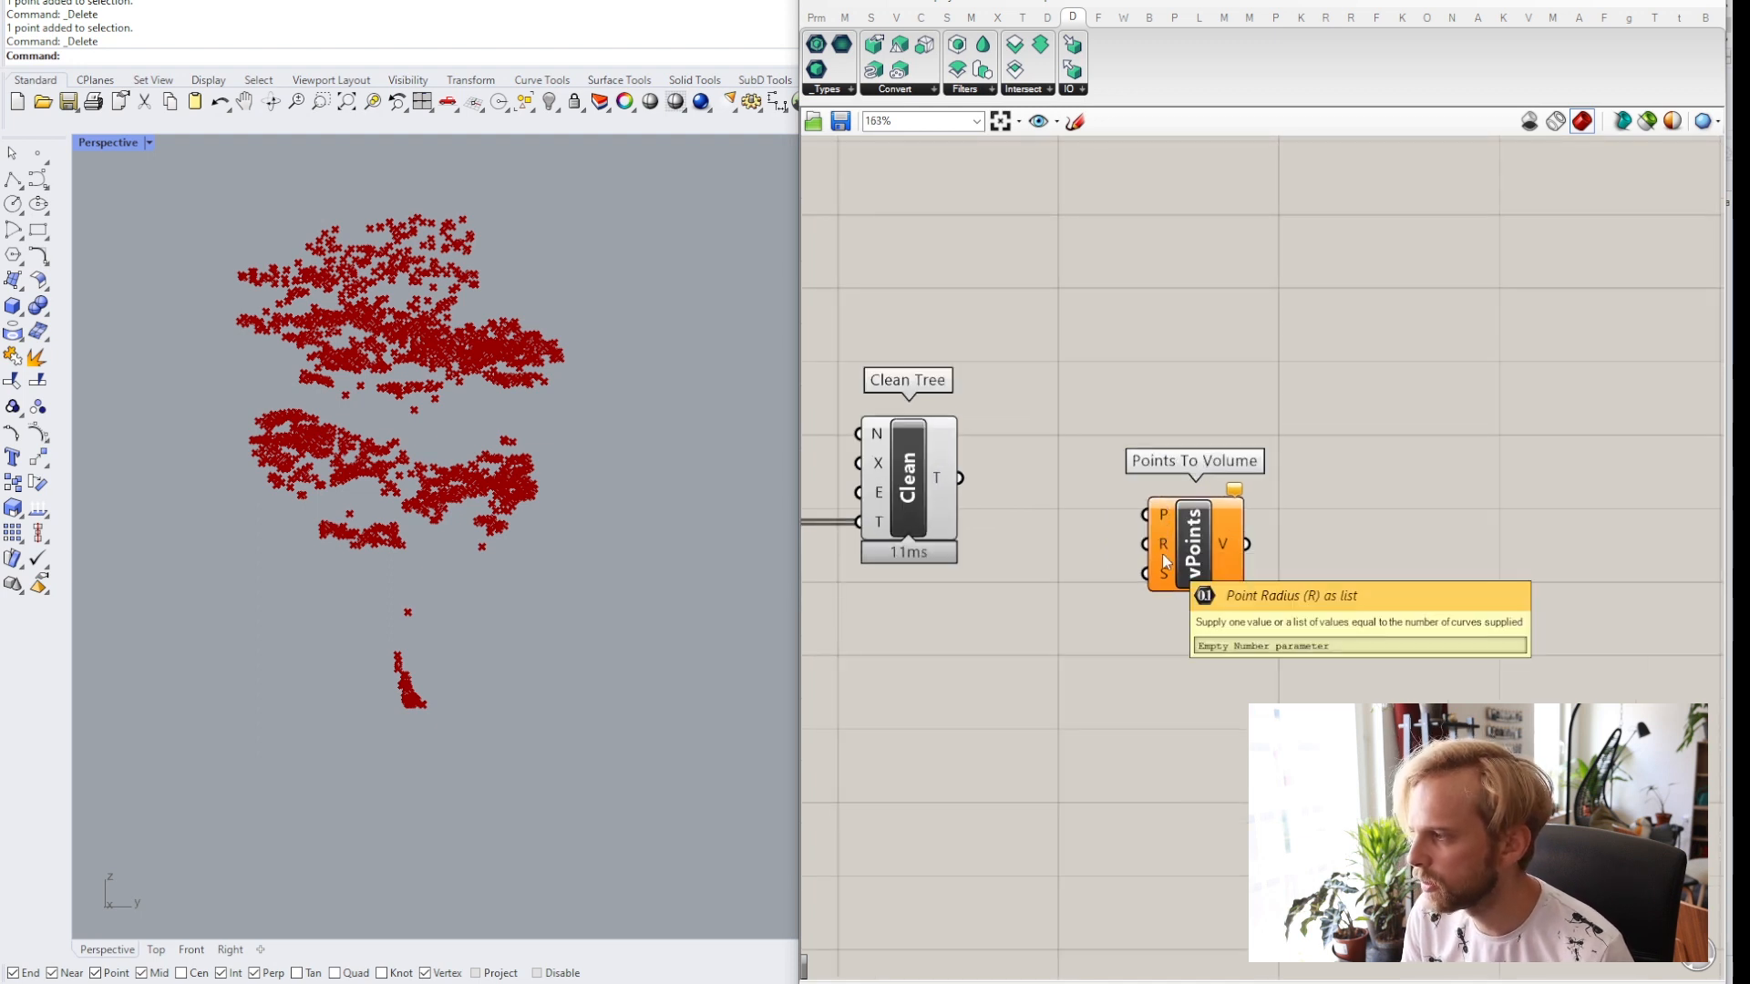
mouse_move(1165, 584)
left_click_drag(1164, 584, 1179, 616)
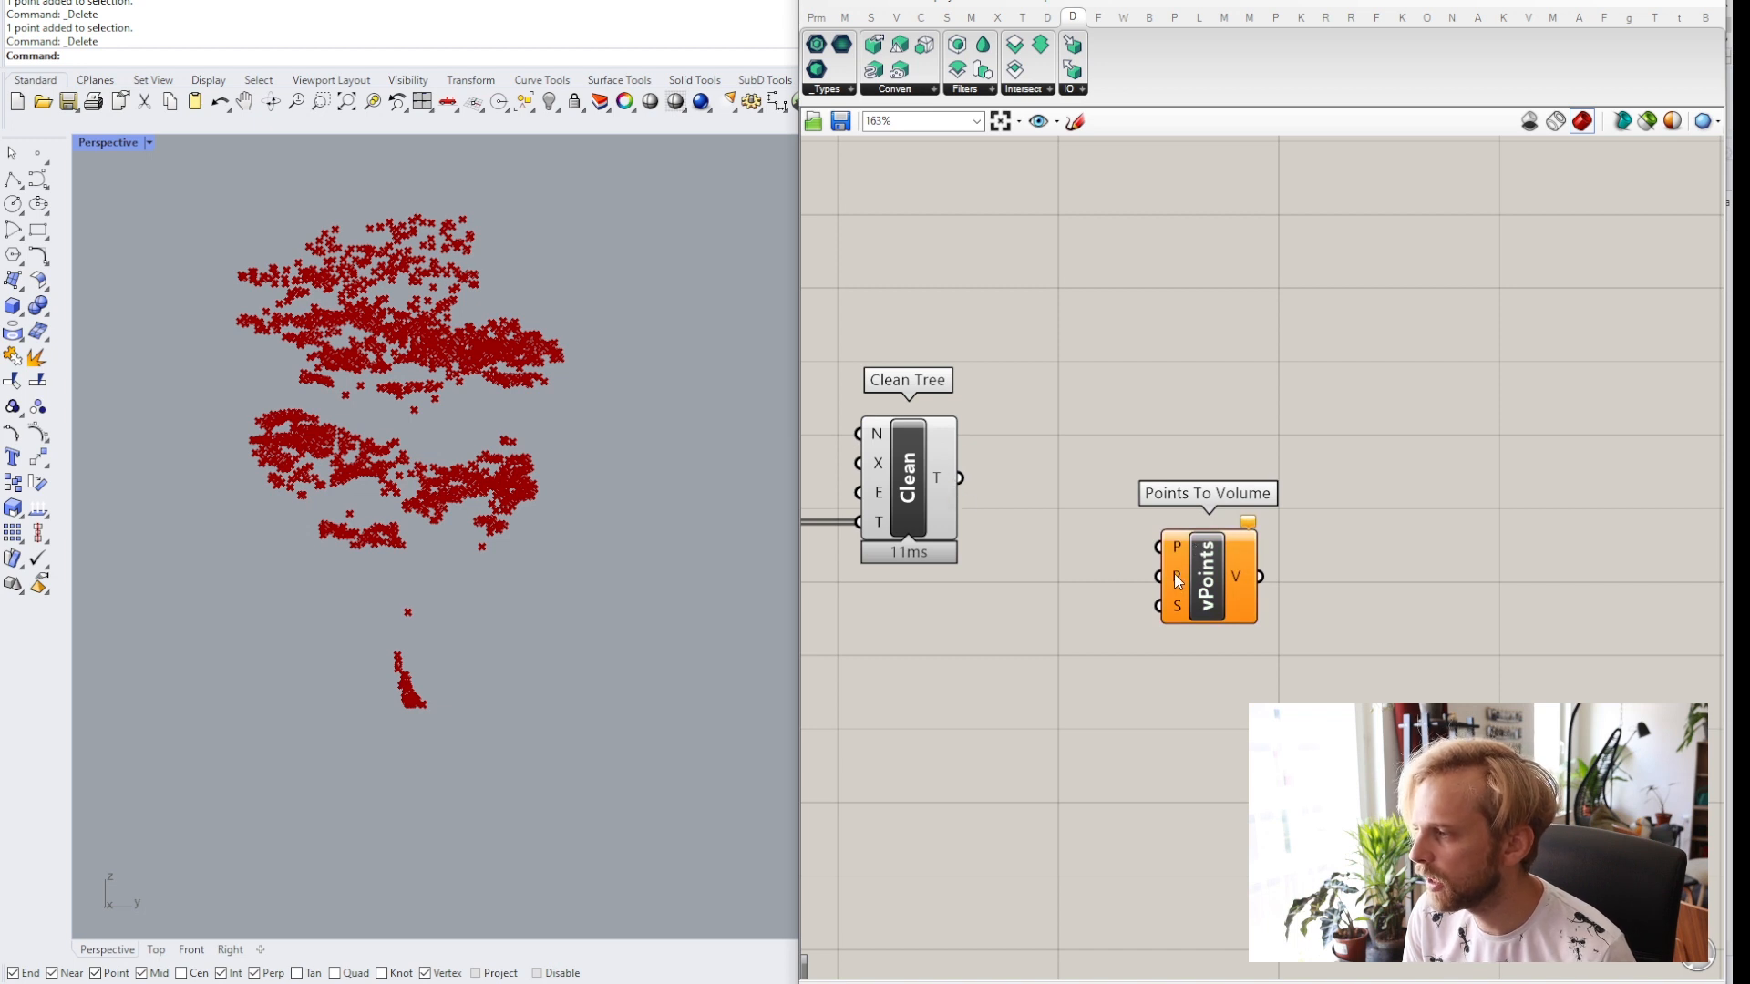
mouse_move(1177, 618)
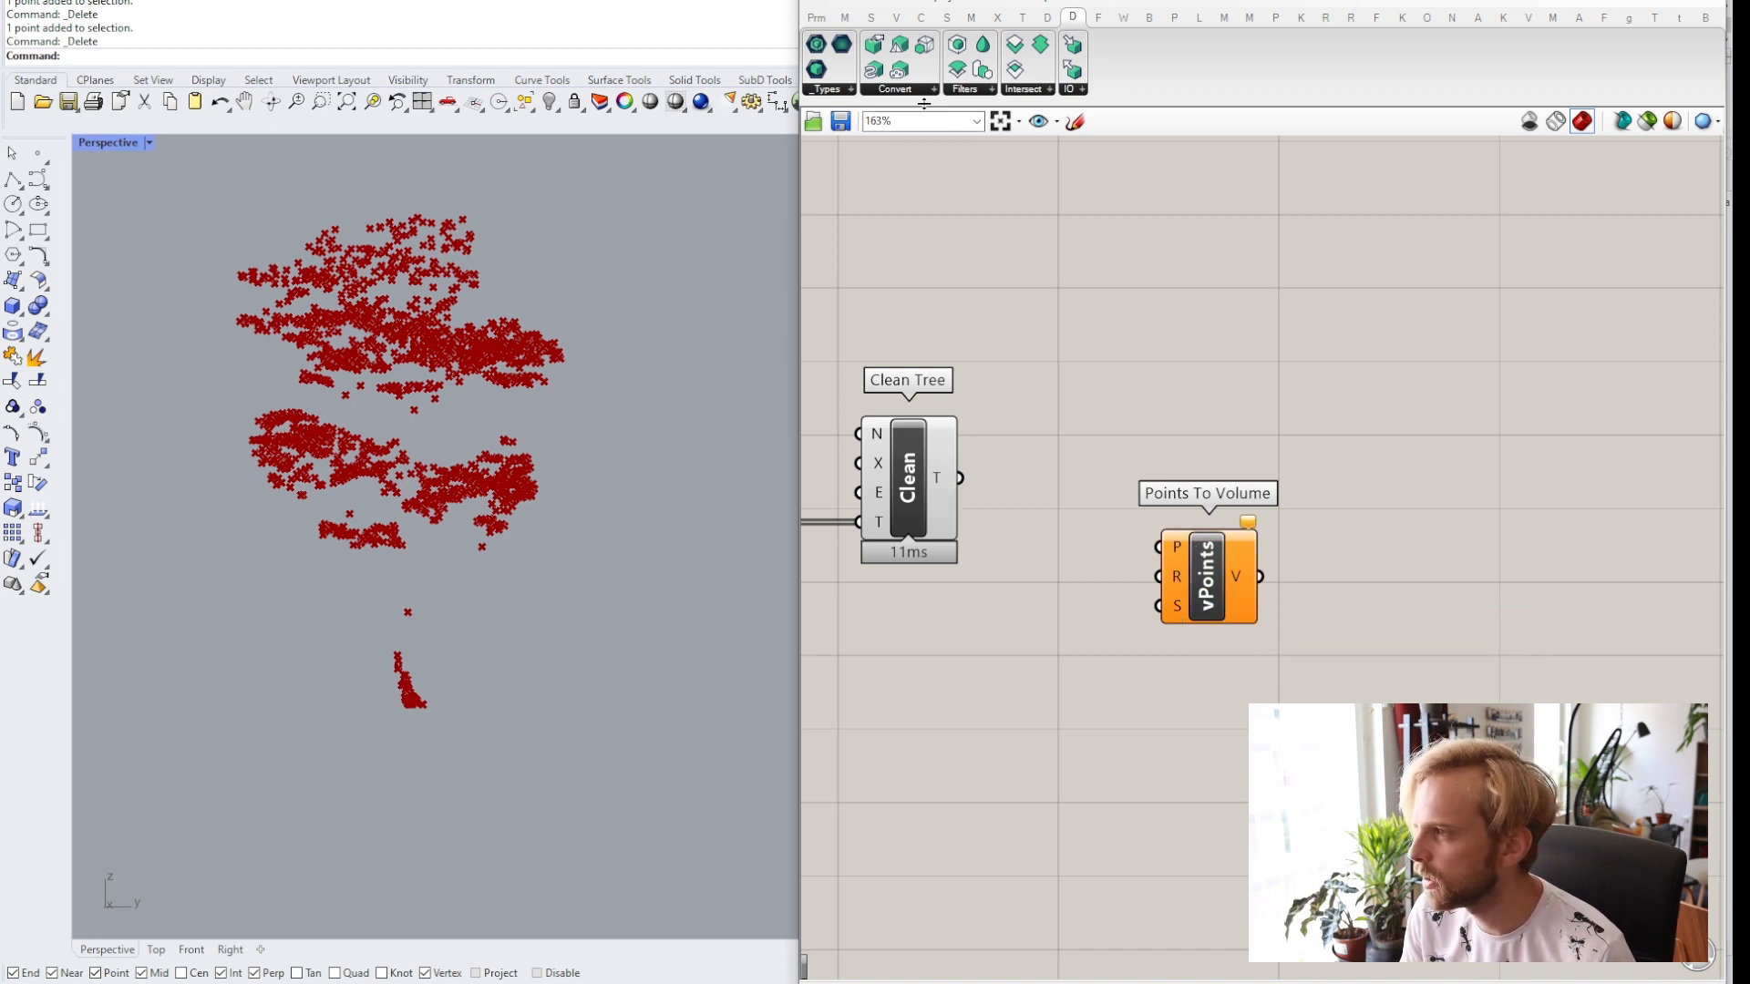
Add a Dendro Create Settings component and connect its S output to the Points To Volume S input.
left_click(898, 90)
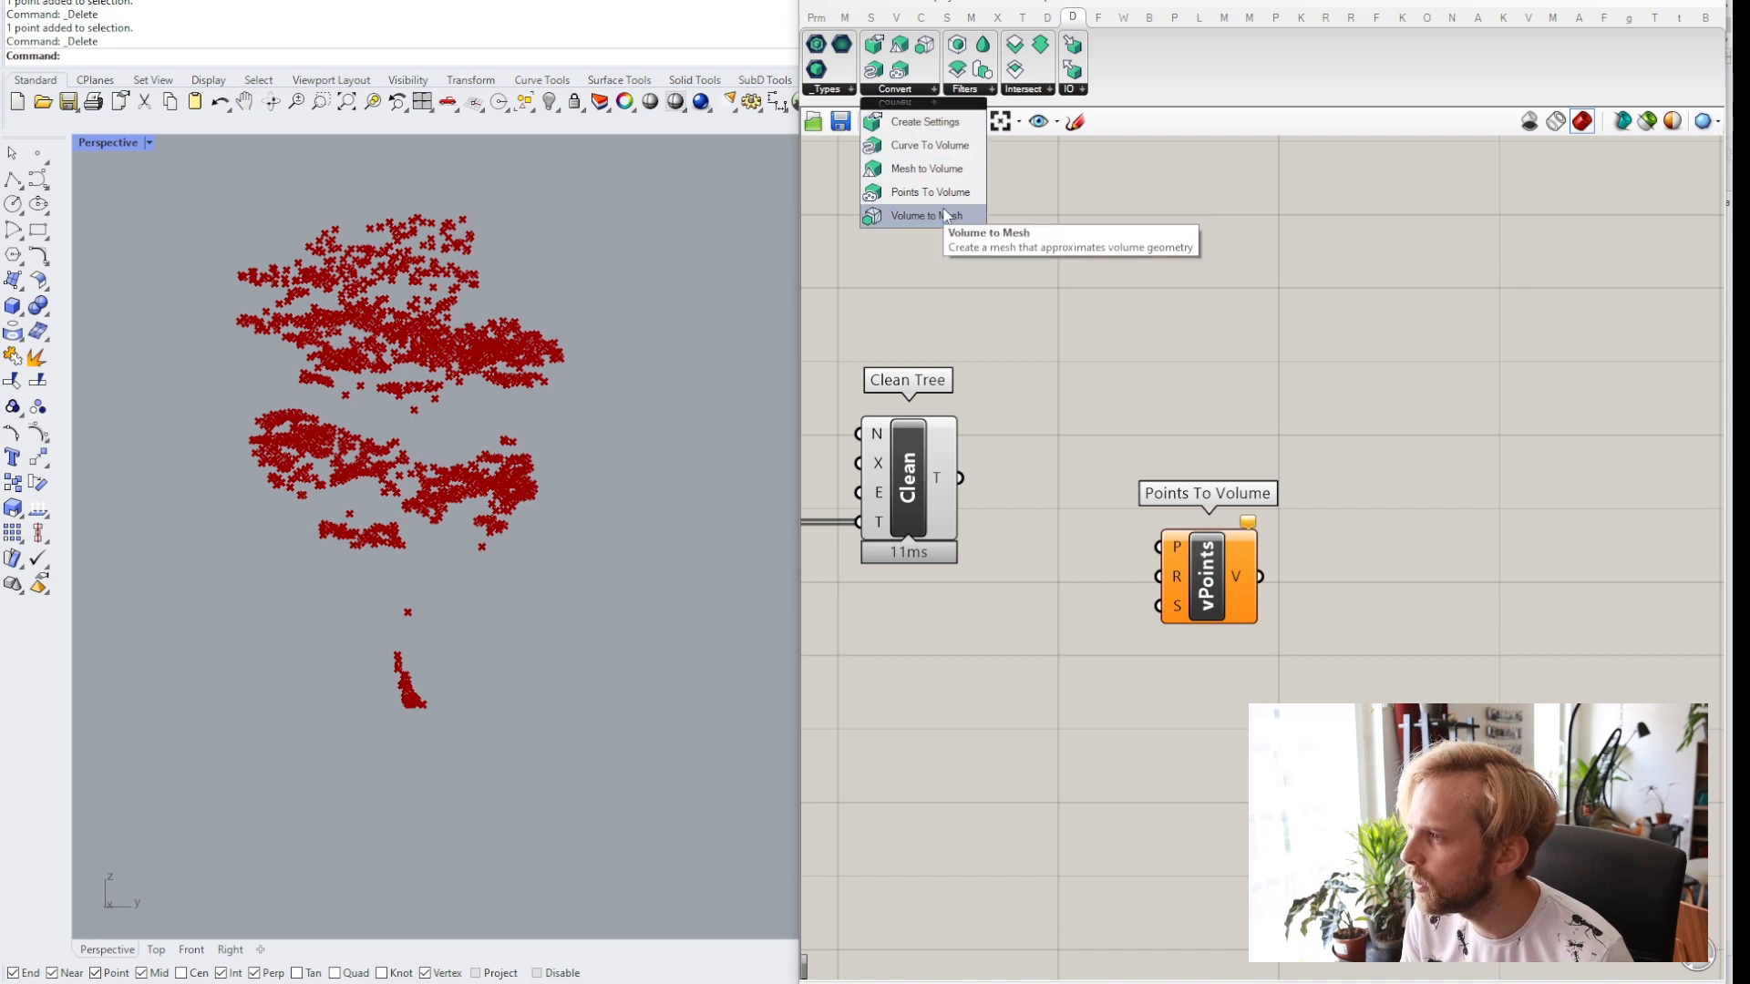
left_click(909, 122)
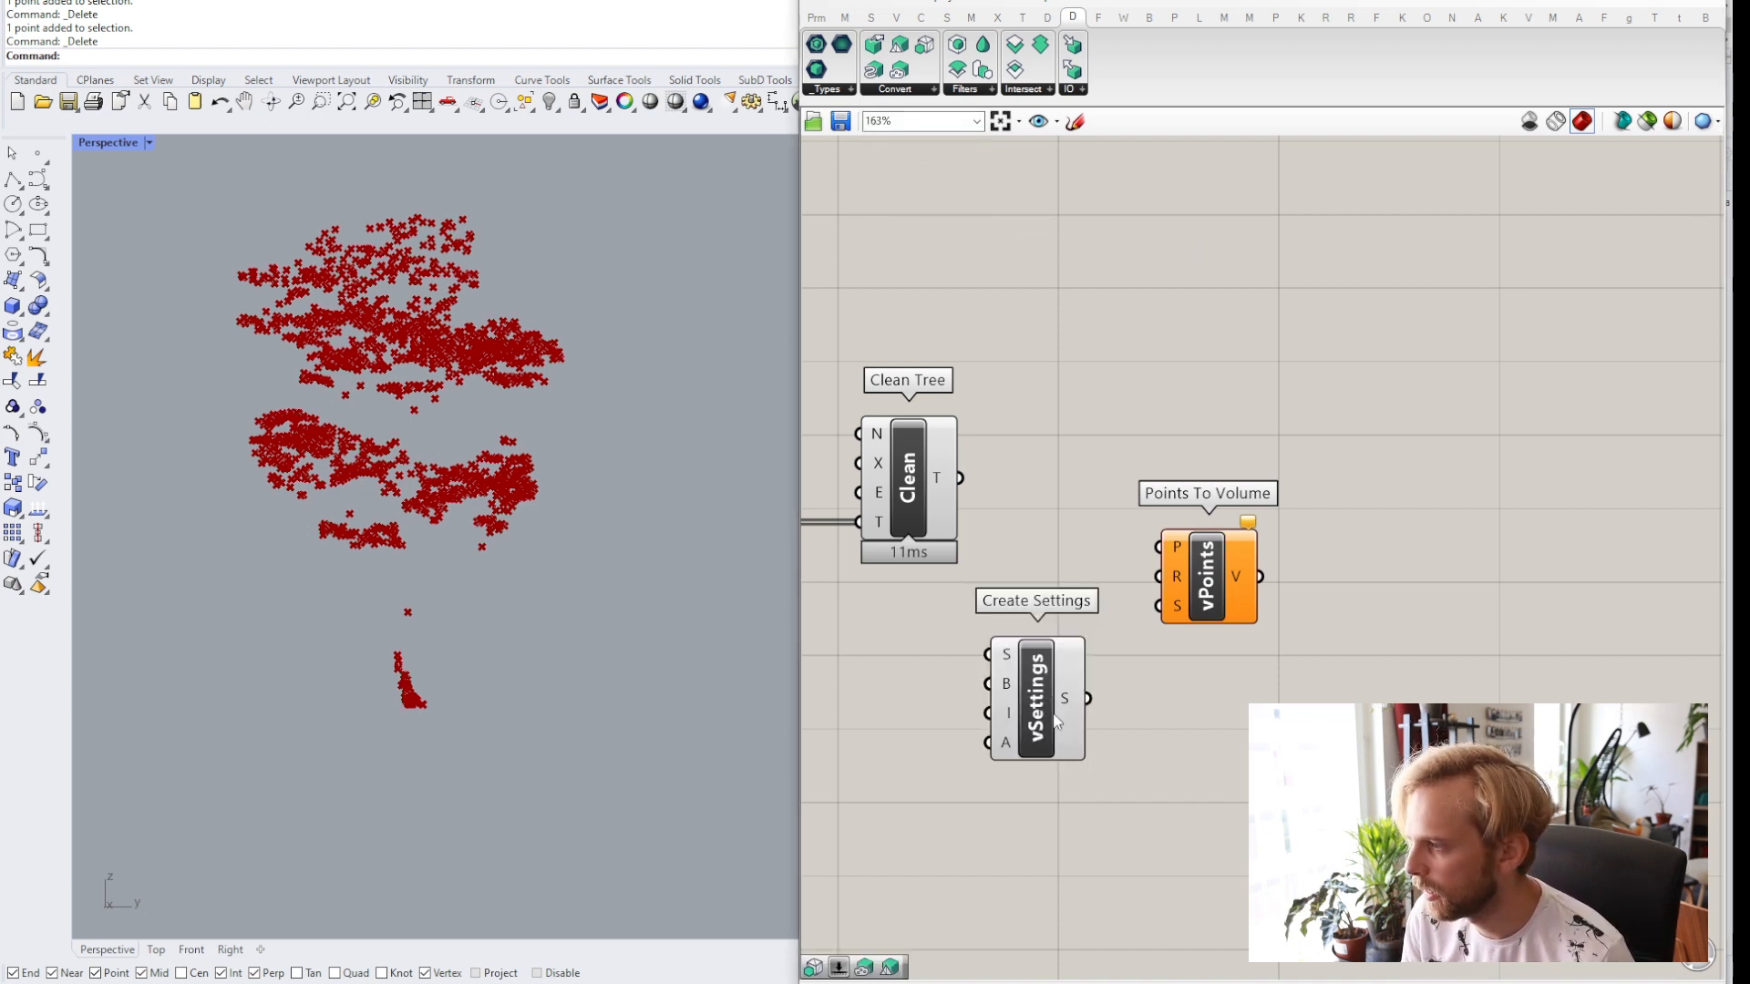
left_click(1048, 720)
left_click(1108, 720)
left_click_drag(1086, 714, 1267, 648)
left_click(1055, 572)
right_click_drag(1055, 573, 1107, 499)
left_click_drag(1087, 641, 1161, 666)
left_click(1047, 490)
mouse_move(1130, 636)
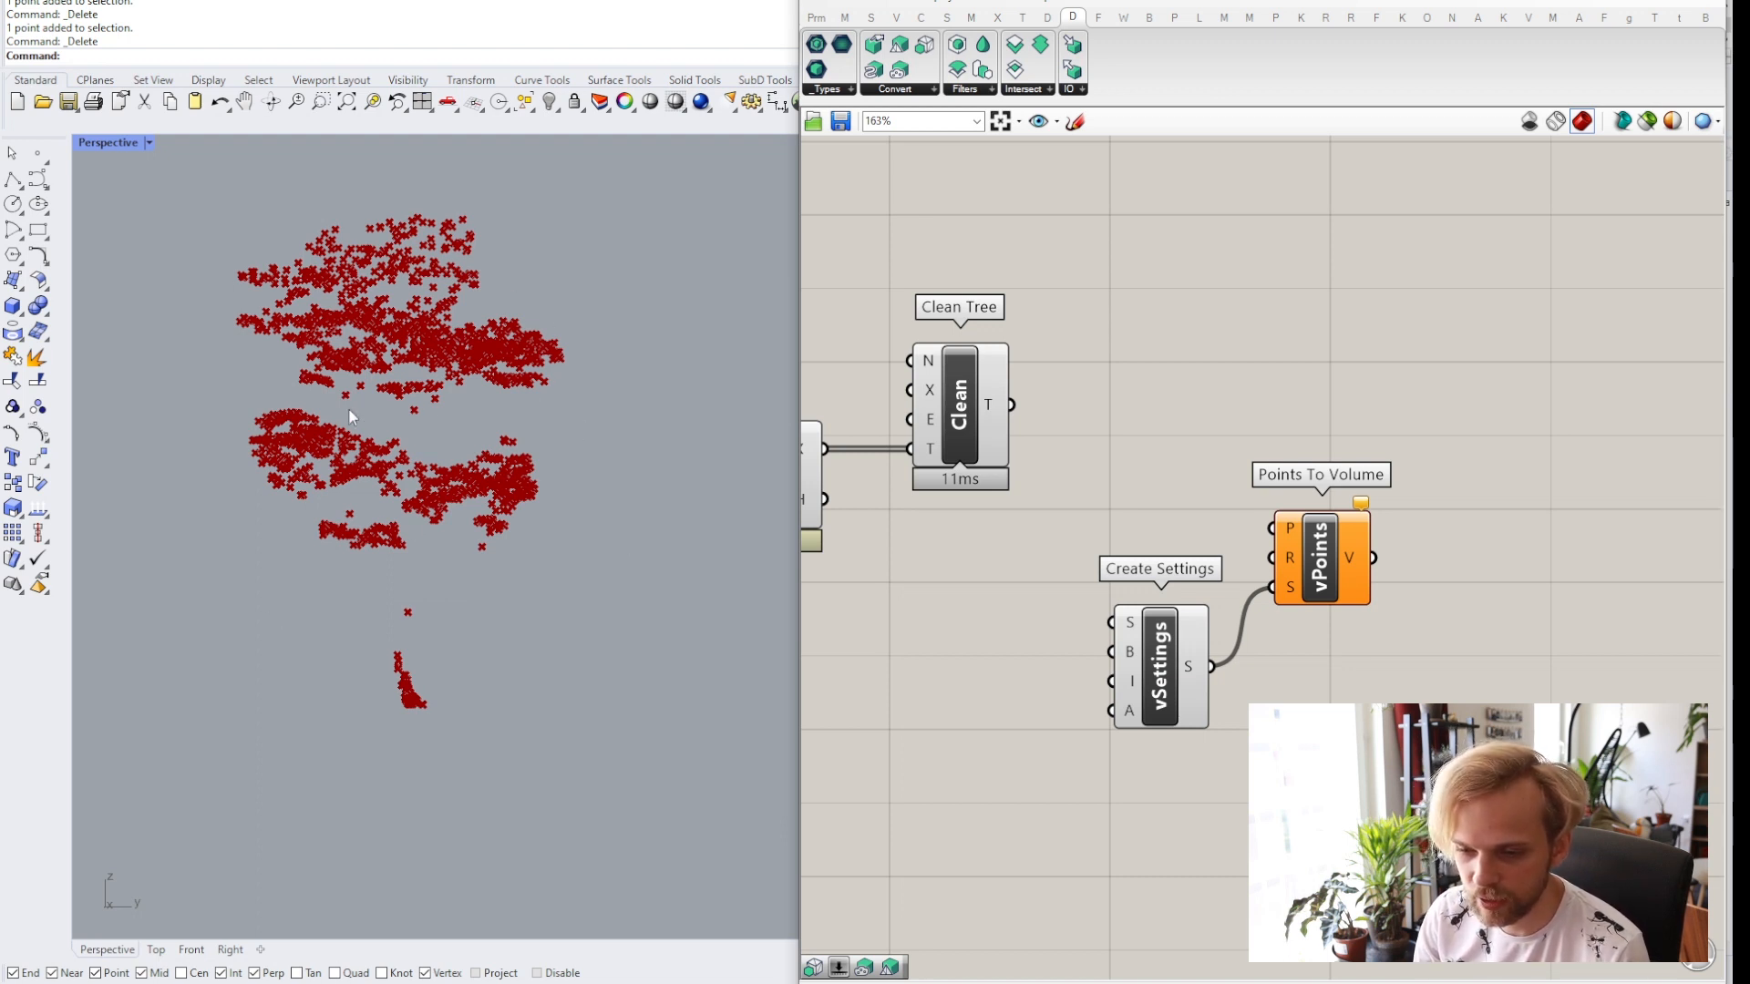
Create a number slider set to 100 and connect it to the Create Settings S (Voxel Size) input.
double_click(933, 656)
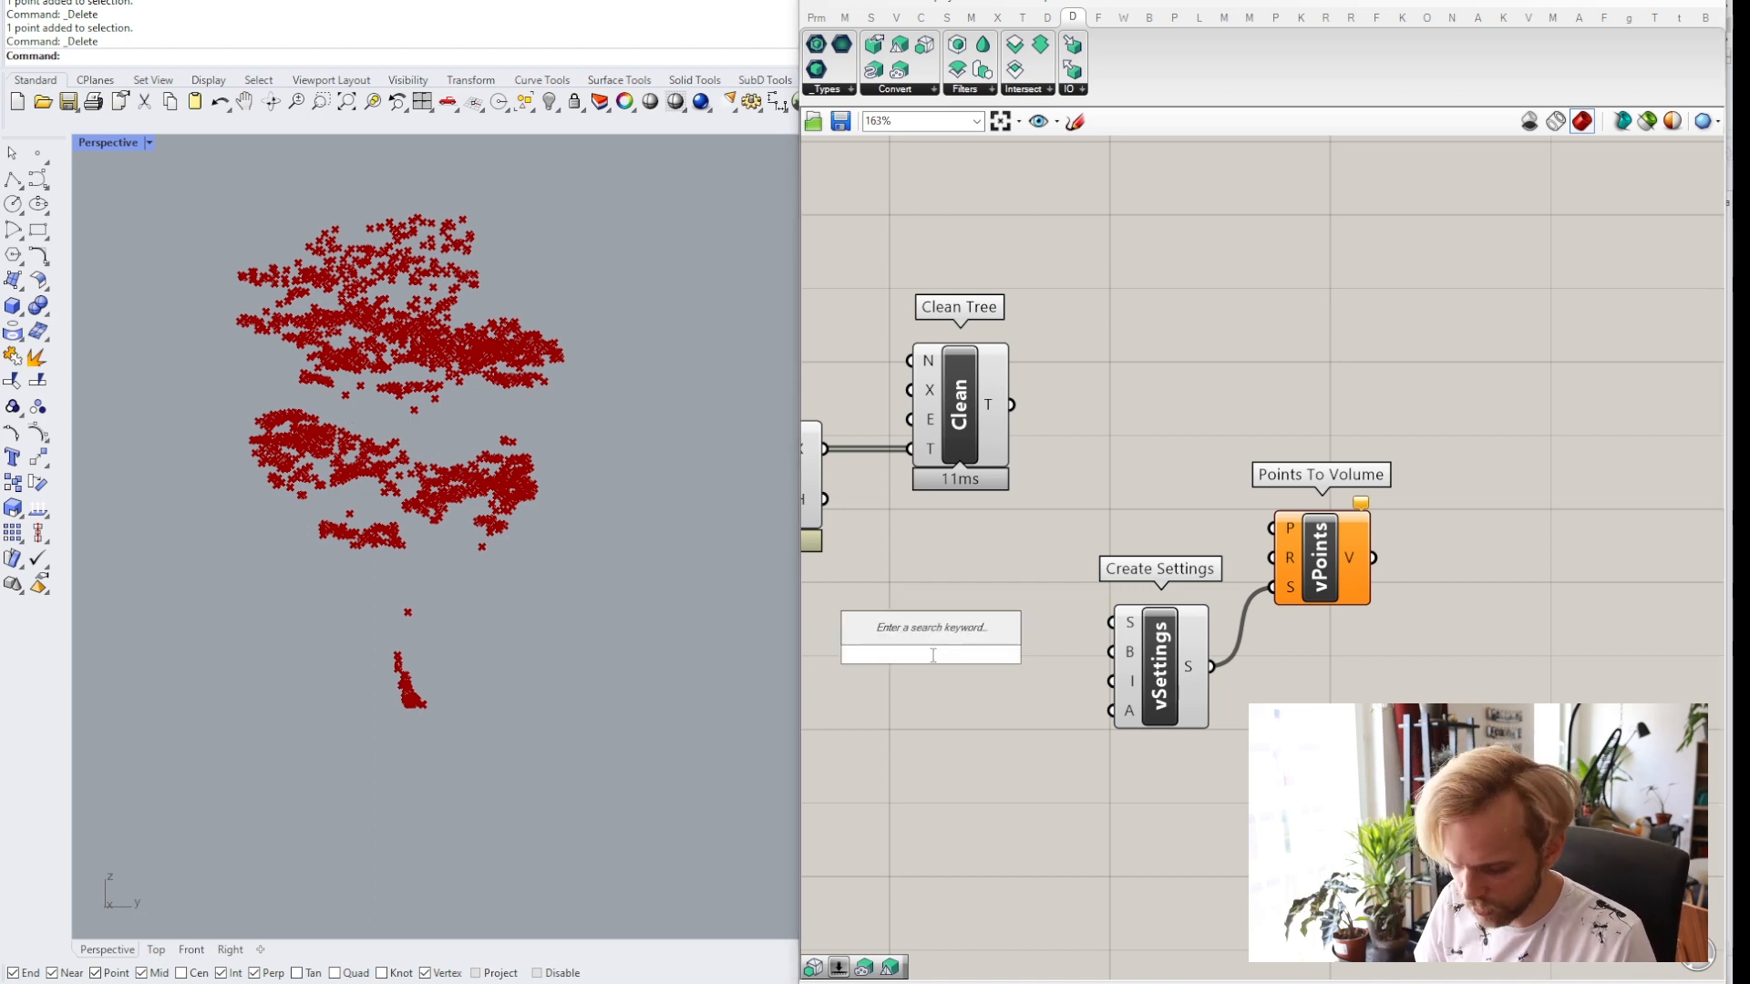
type("100")
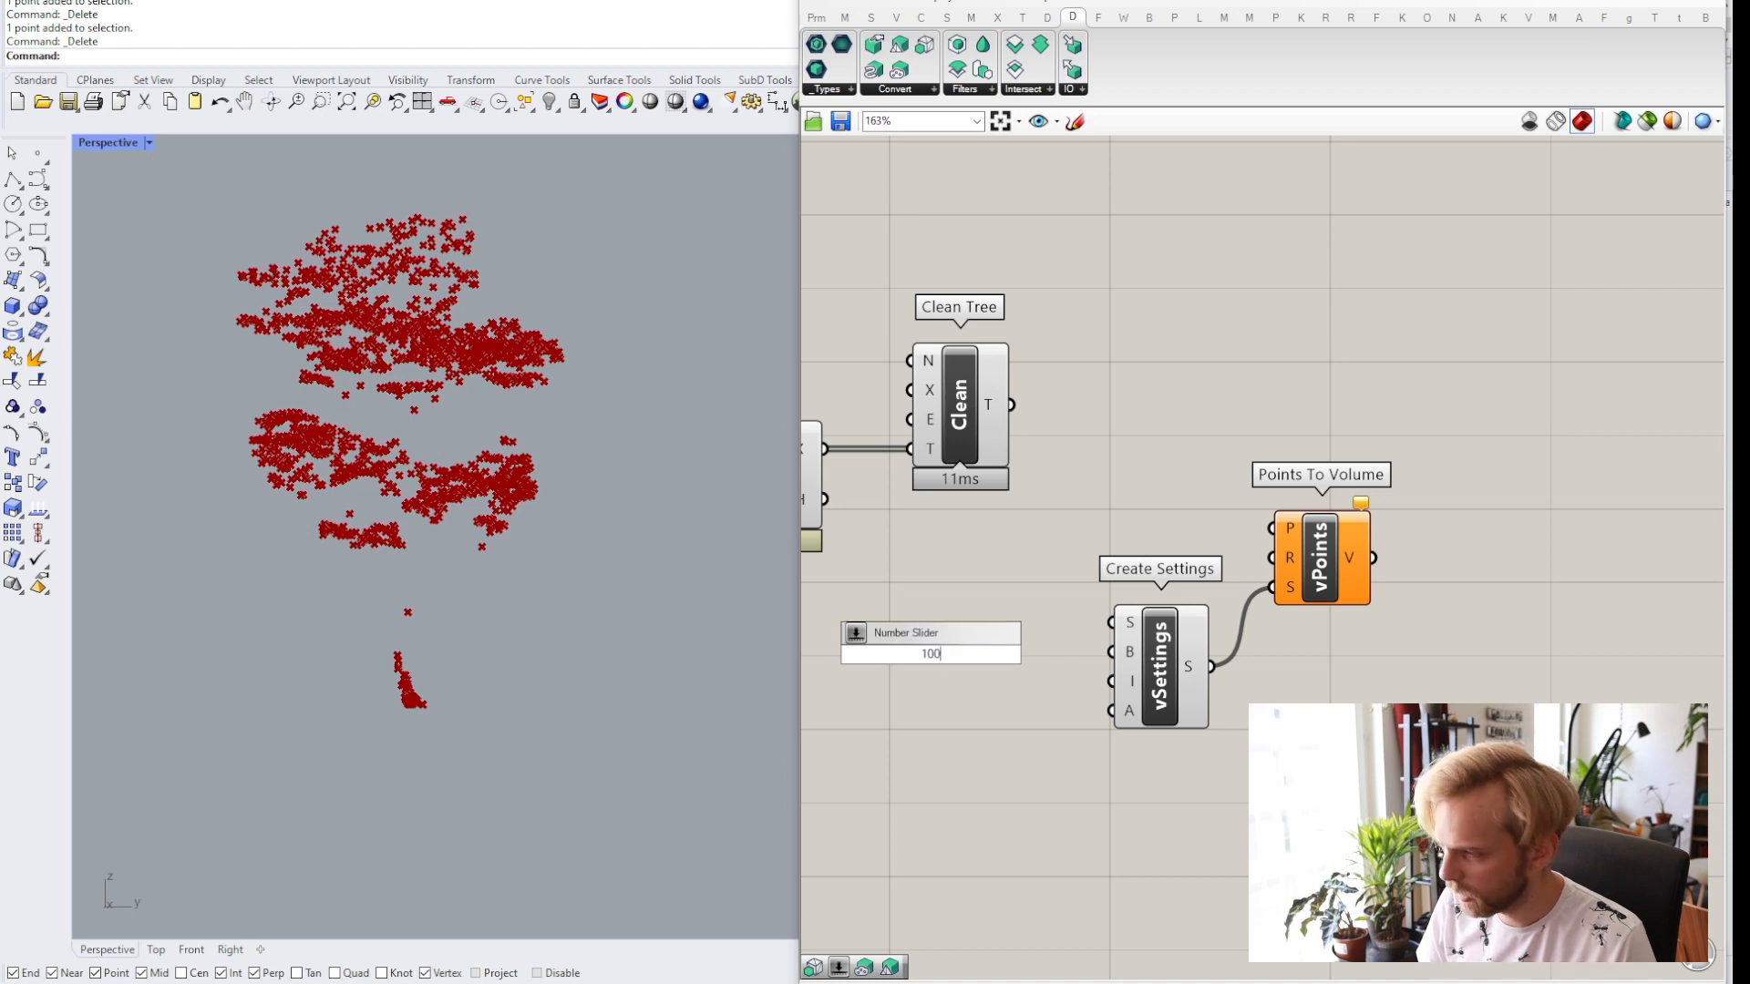
key("Return")
left_click_drag(953, 635, 1113, 624)
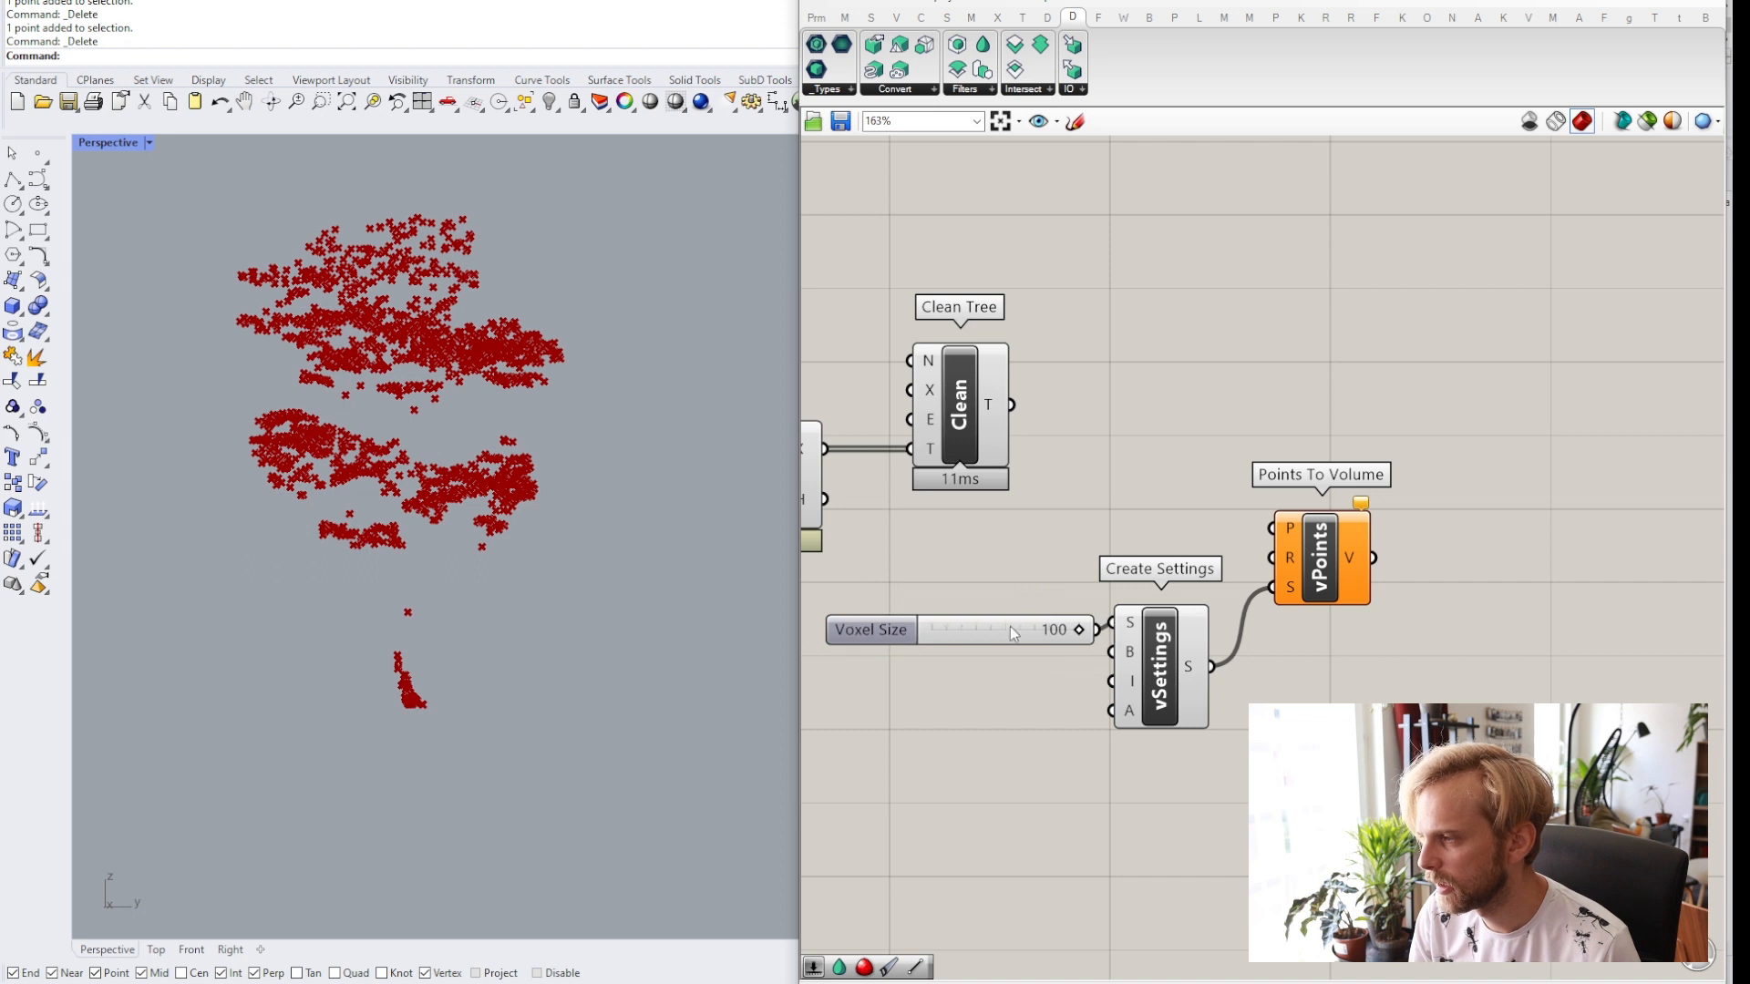
left_click(998, 621)
left_click(1214, 640)
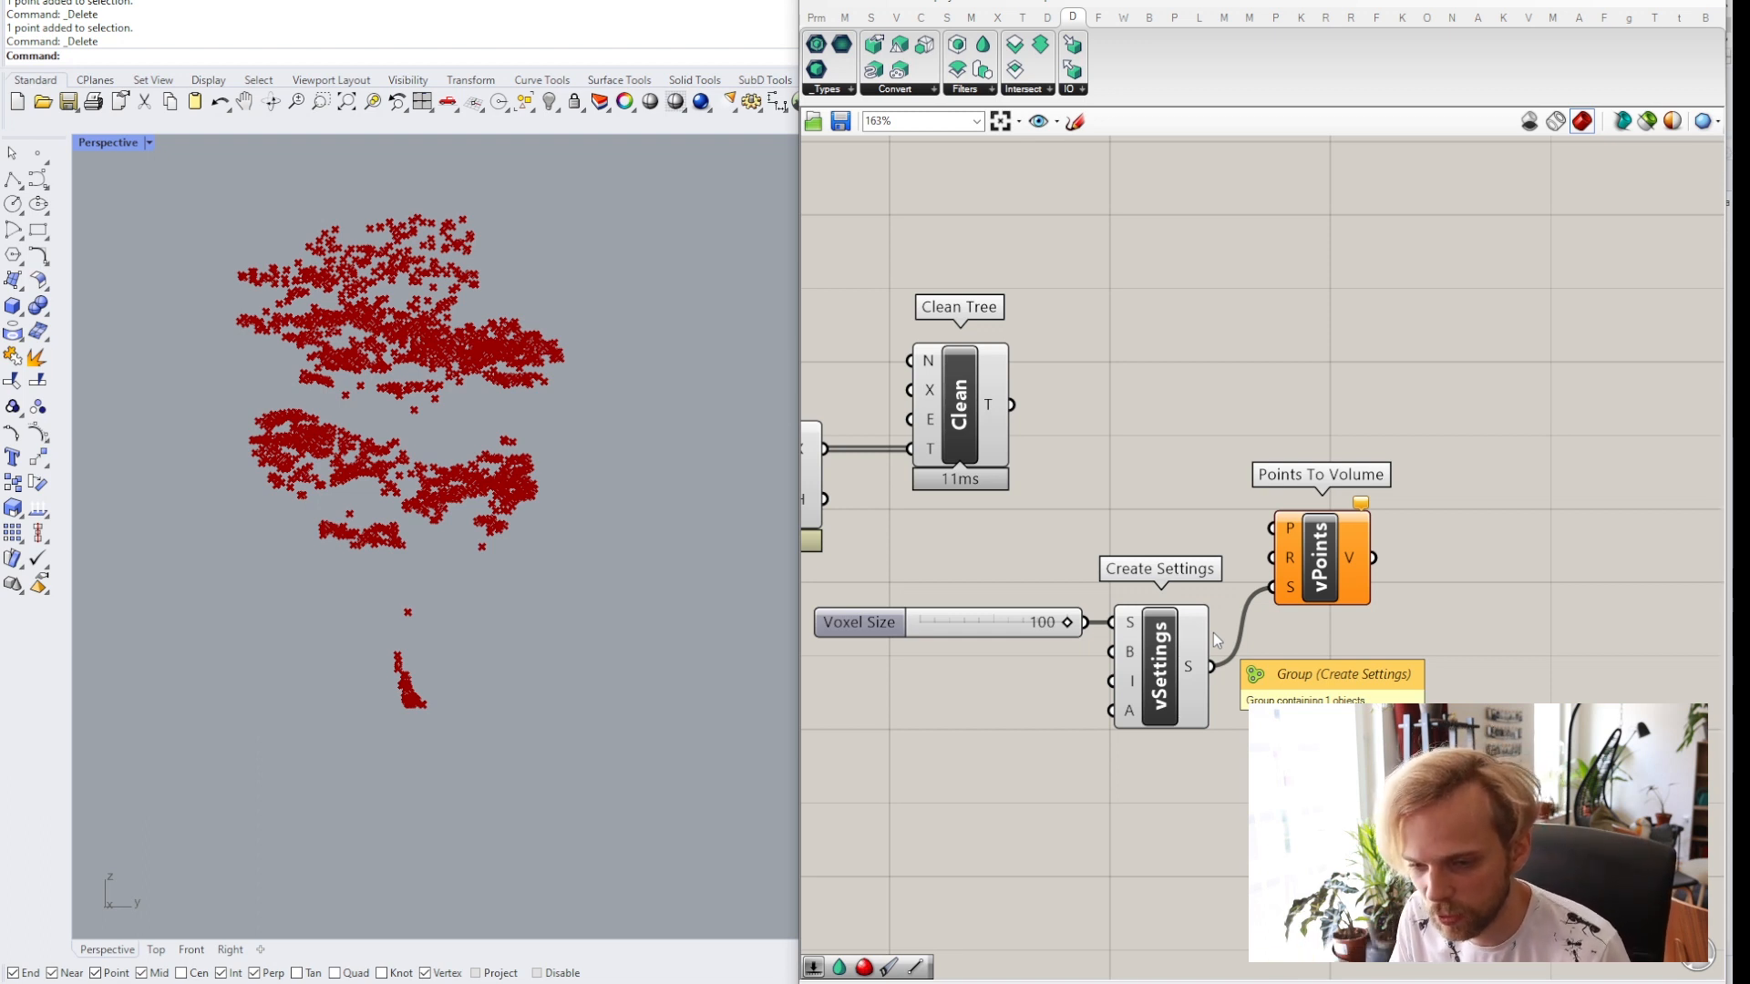
Connect the Clean Tree T output to the Points To Volume P input.
right_click_drag(1185, 470, 1163, 484)
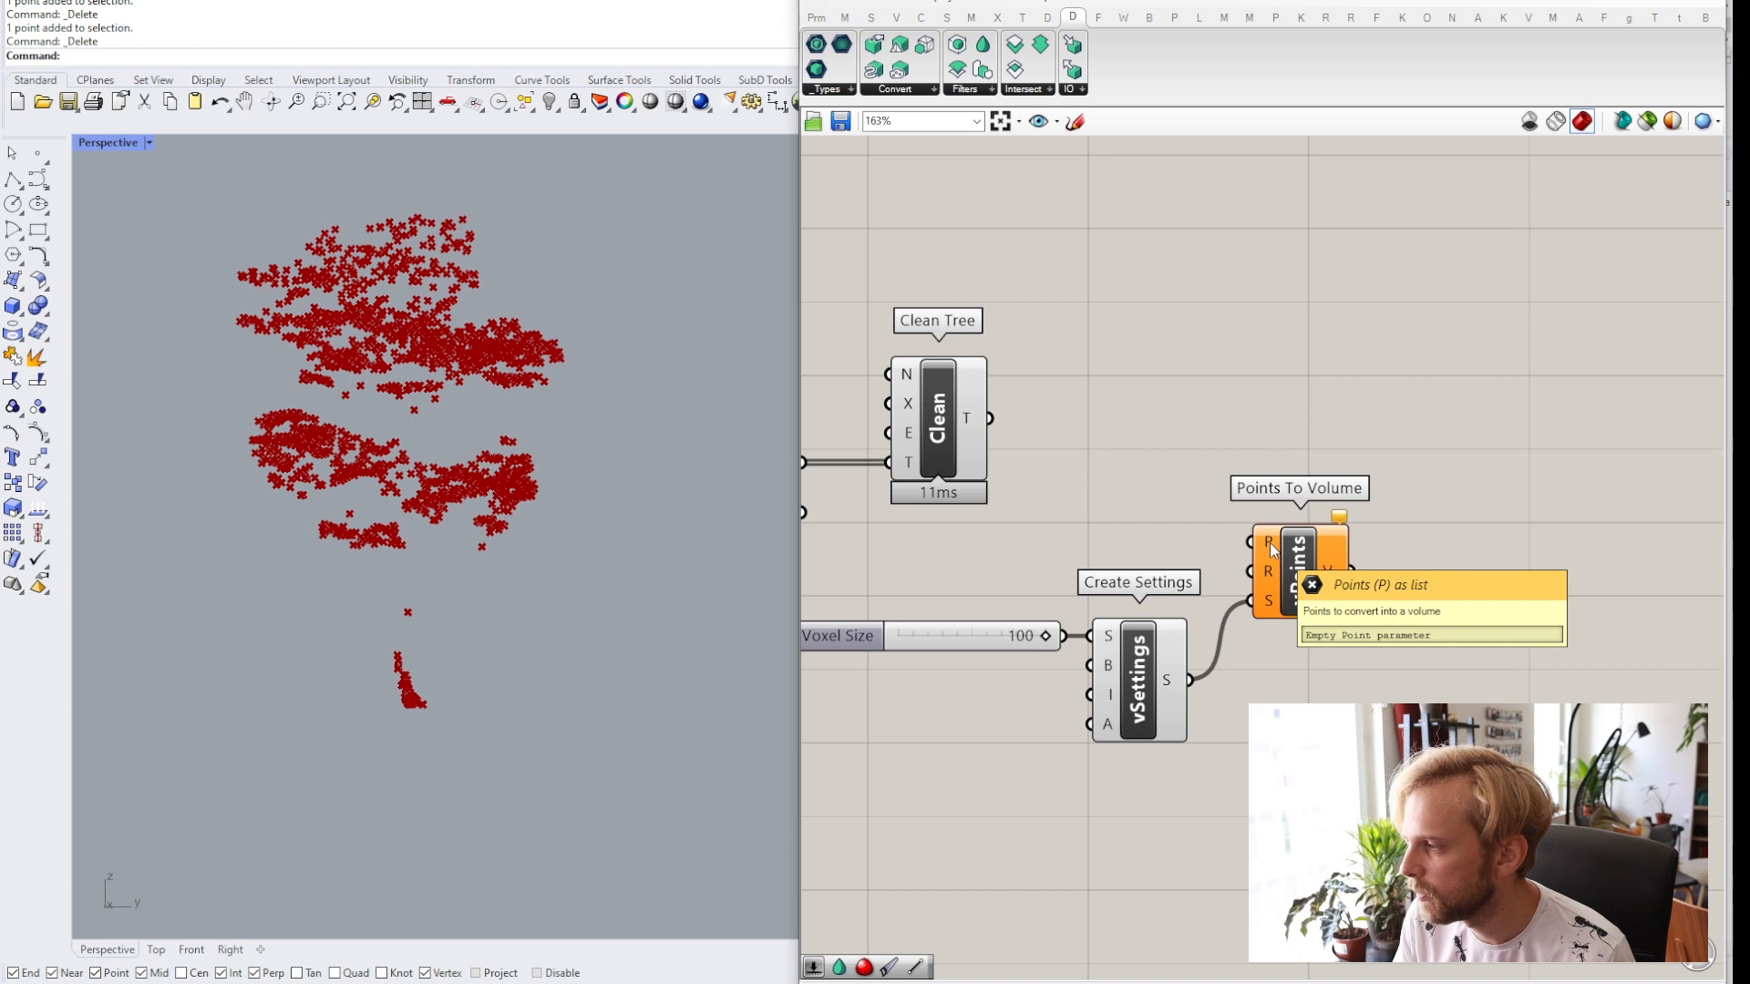
mouse_move(976, 423)
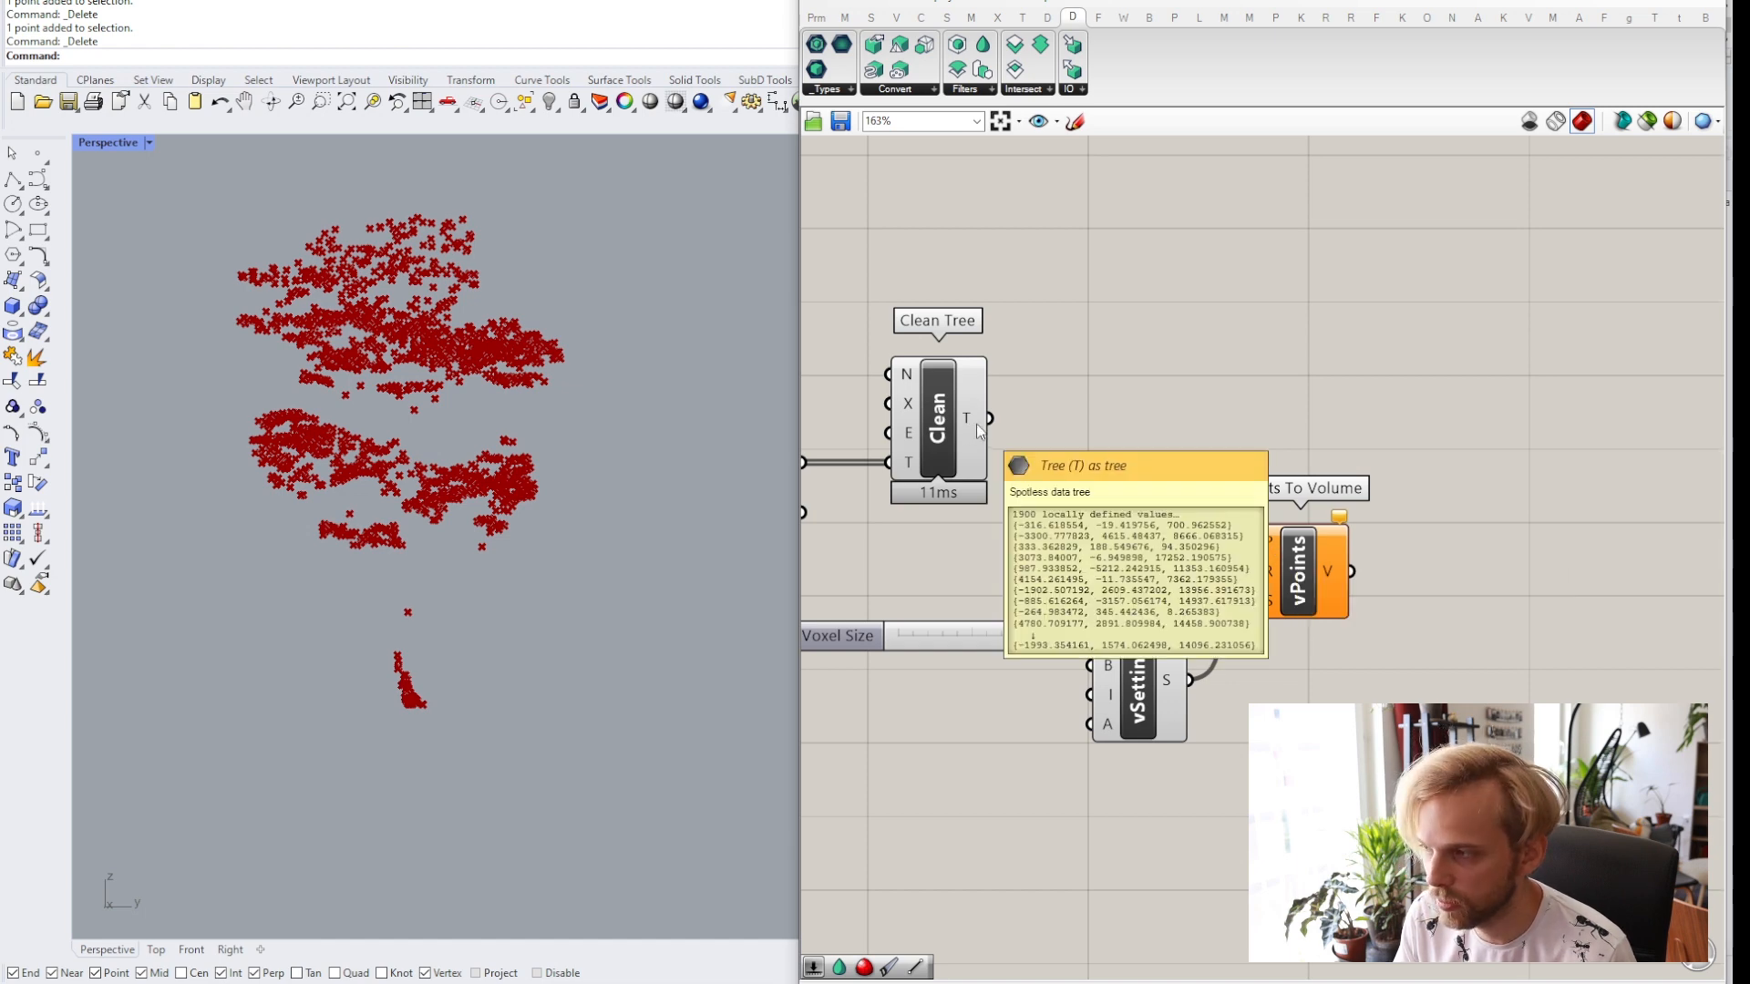
left_click_drag(988, 420, 1244, 547)
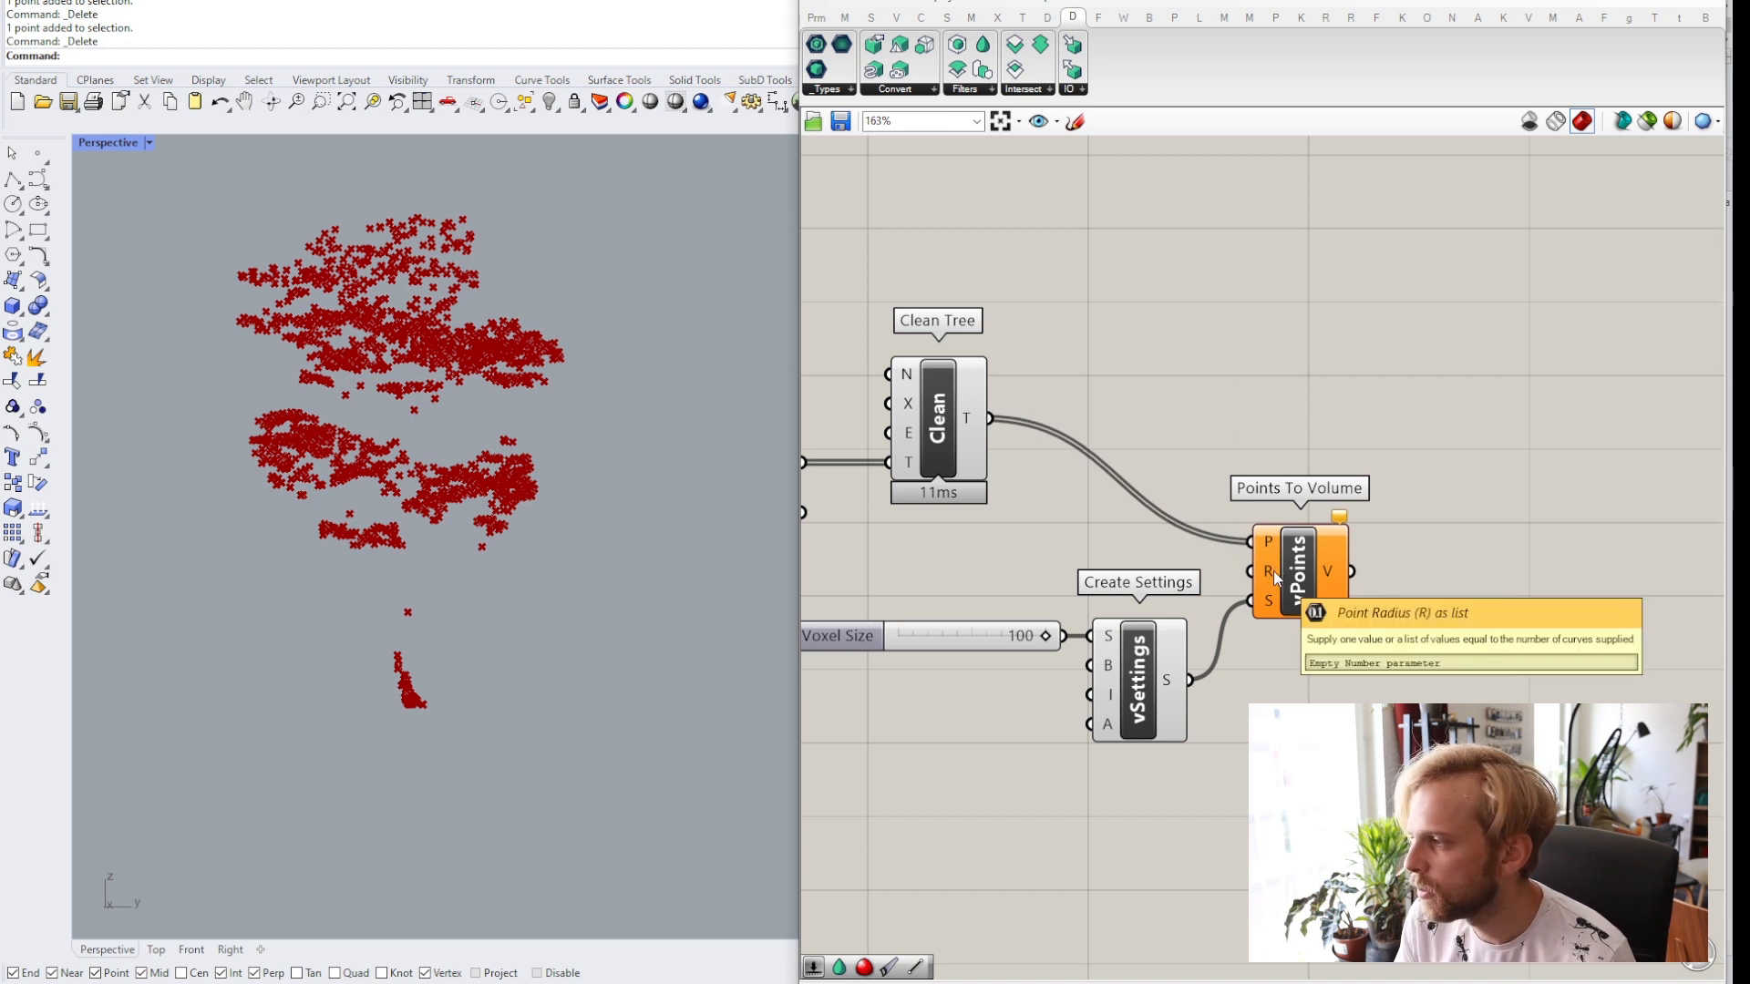
Move the Create Settings component and Voxel Size slider below the Points To Volume component.
left_click_drag(1174, 822, 997, 620)
left_click_drag(1138, 698, 1152, 774)
left_click(1134, 625)
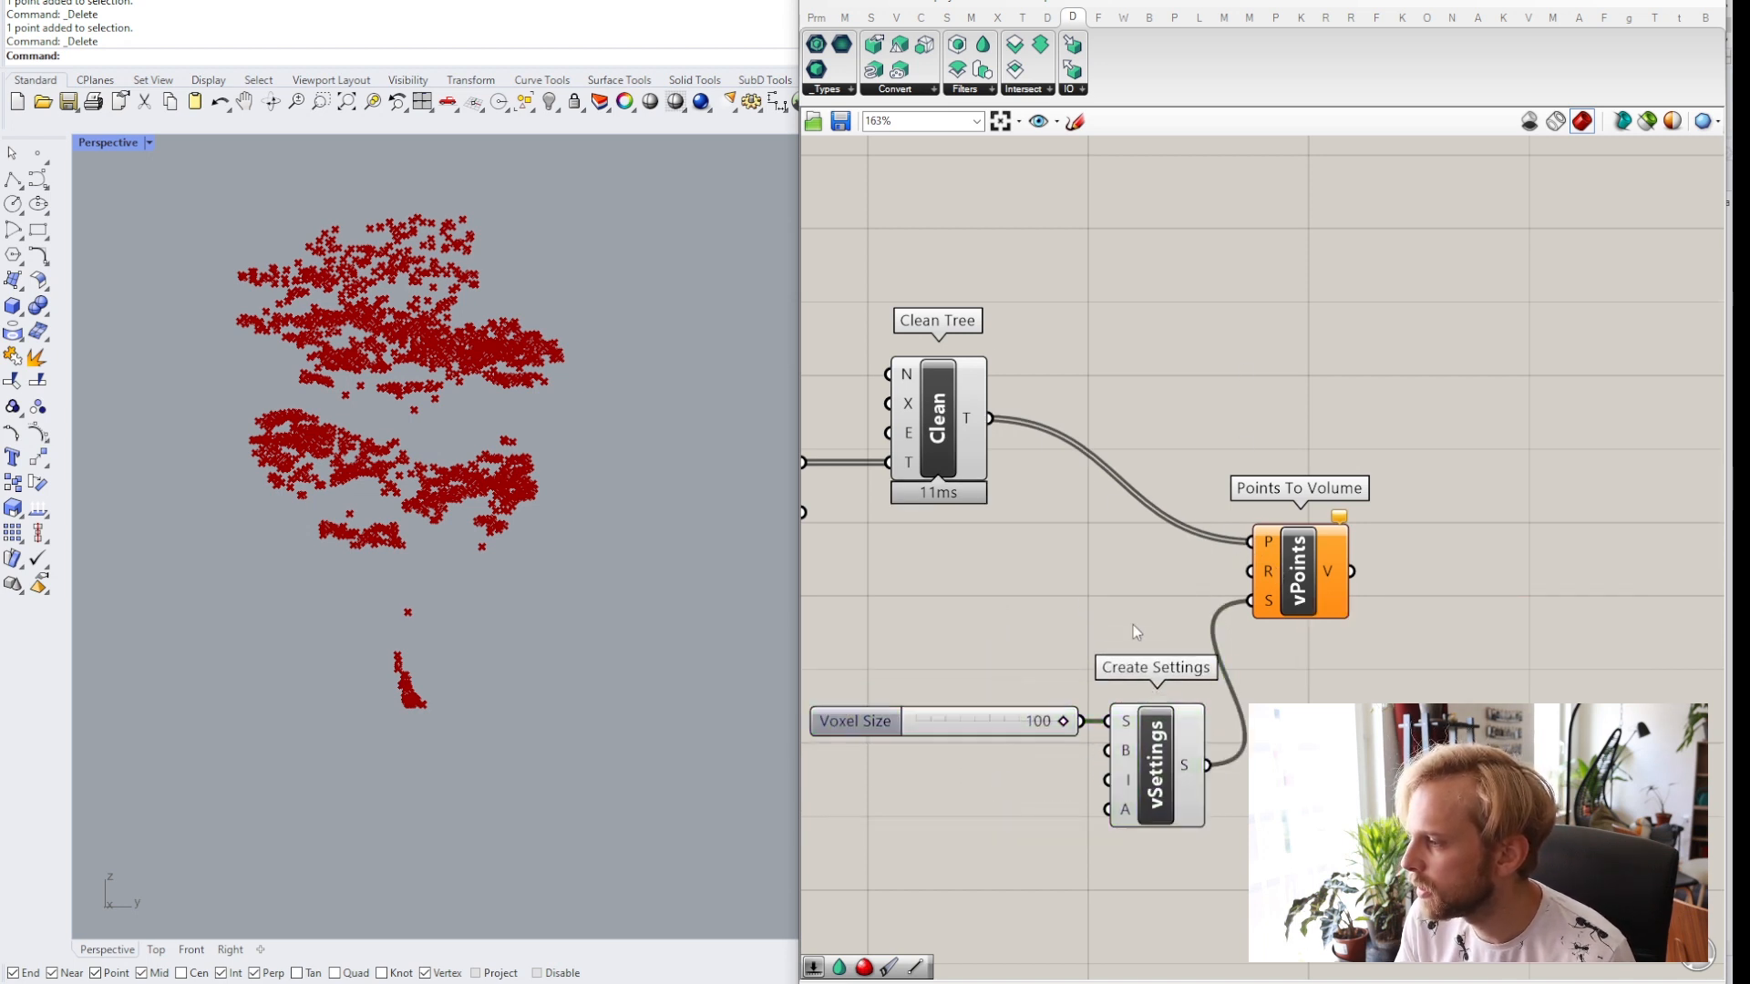
right_click_drag(1030, 643, 1074, 654)
left_click(1030, 707)
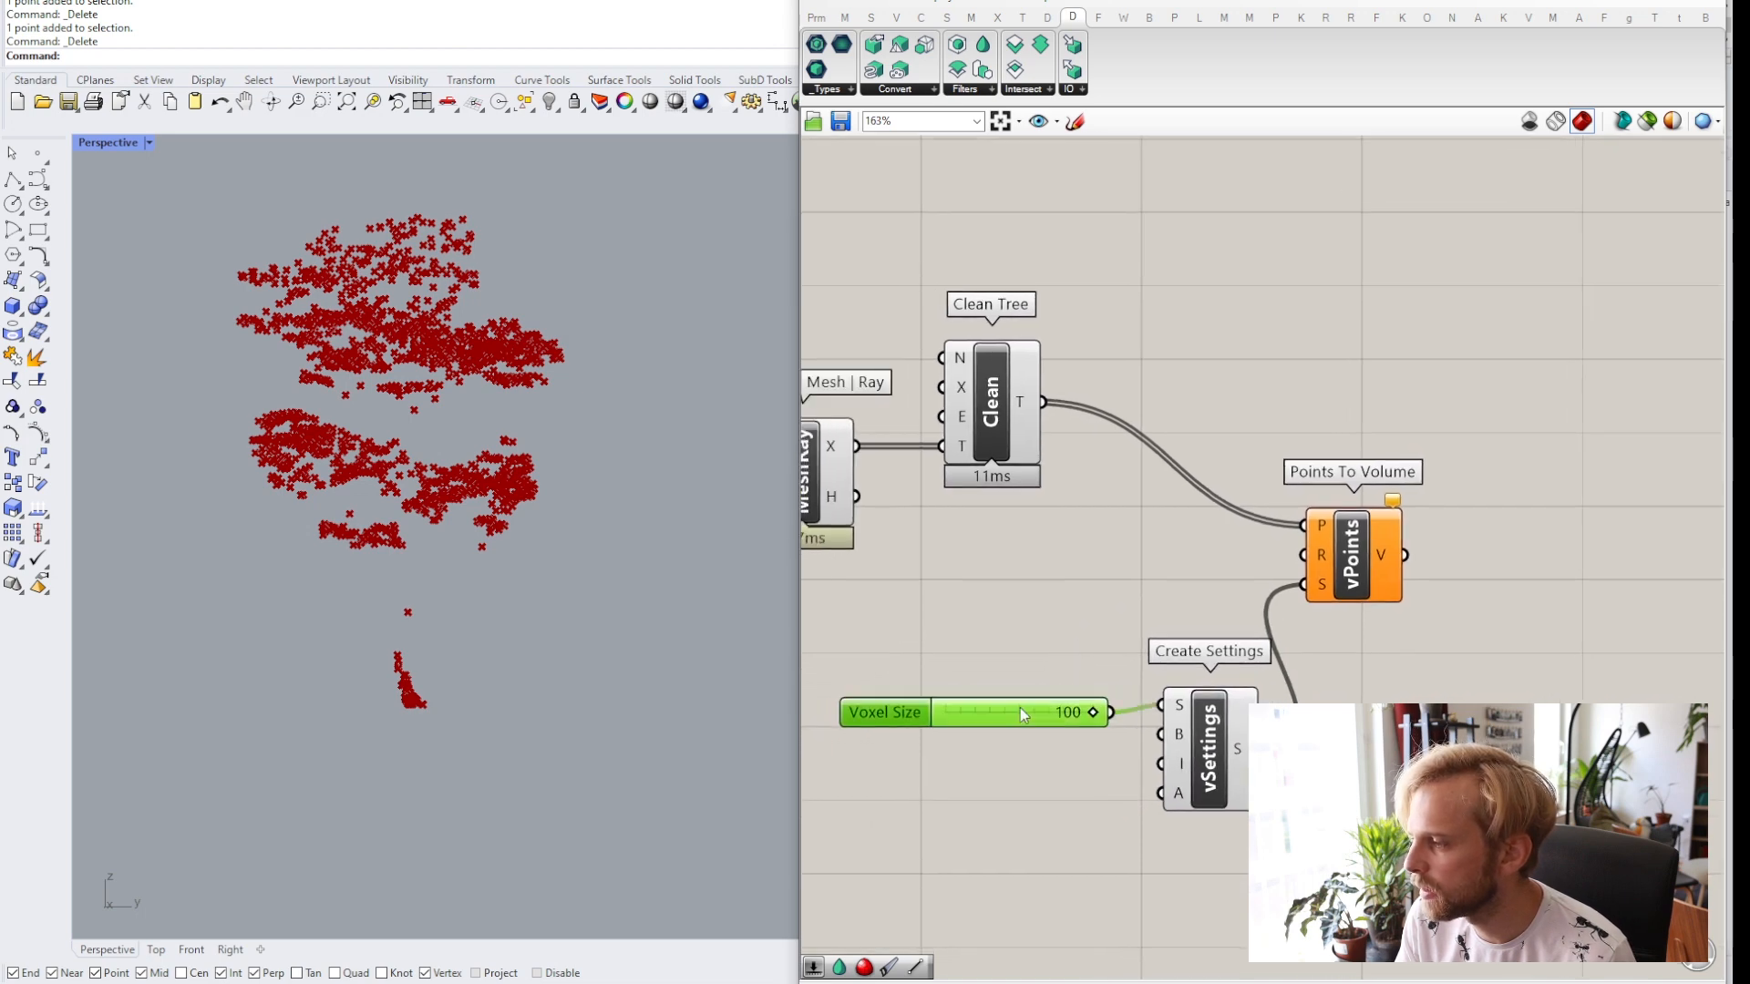
left_click(1121, 571)
right_click_drag(1195, 568, 1135, 566)
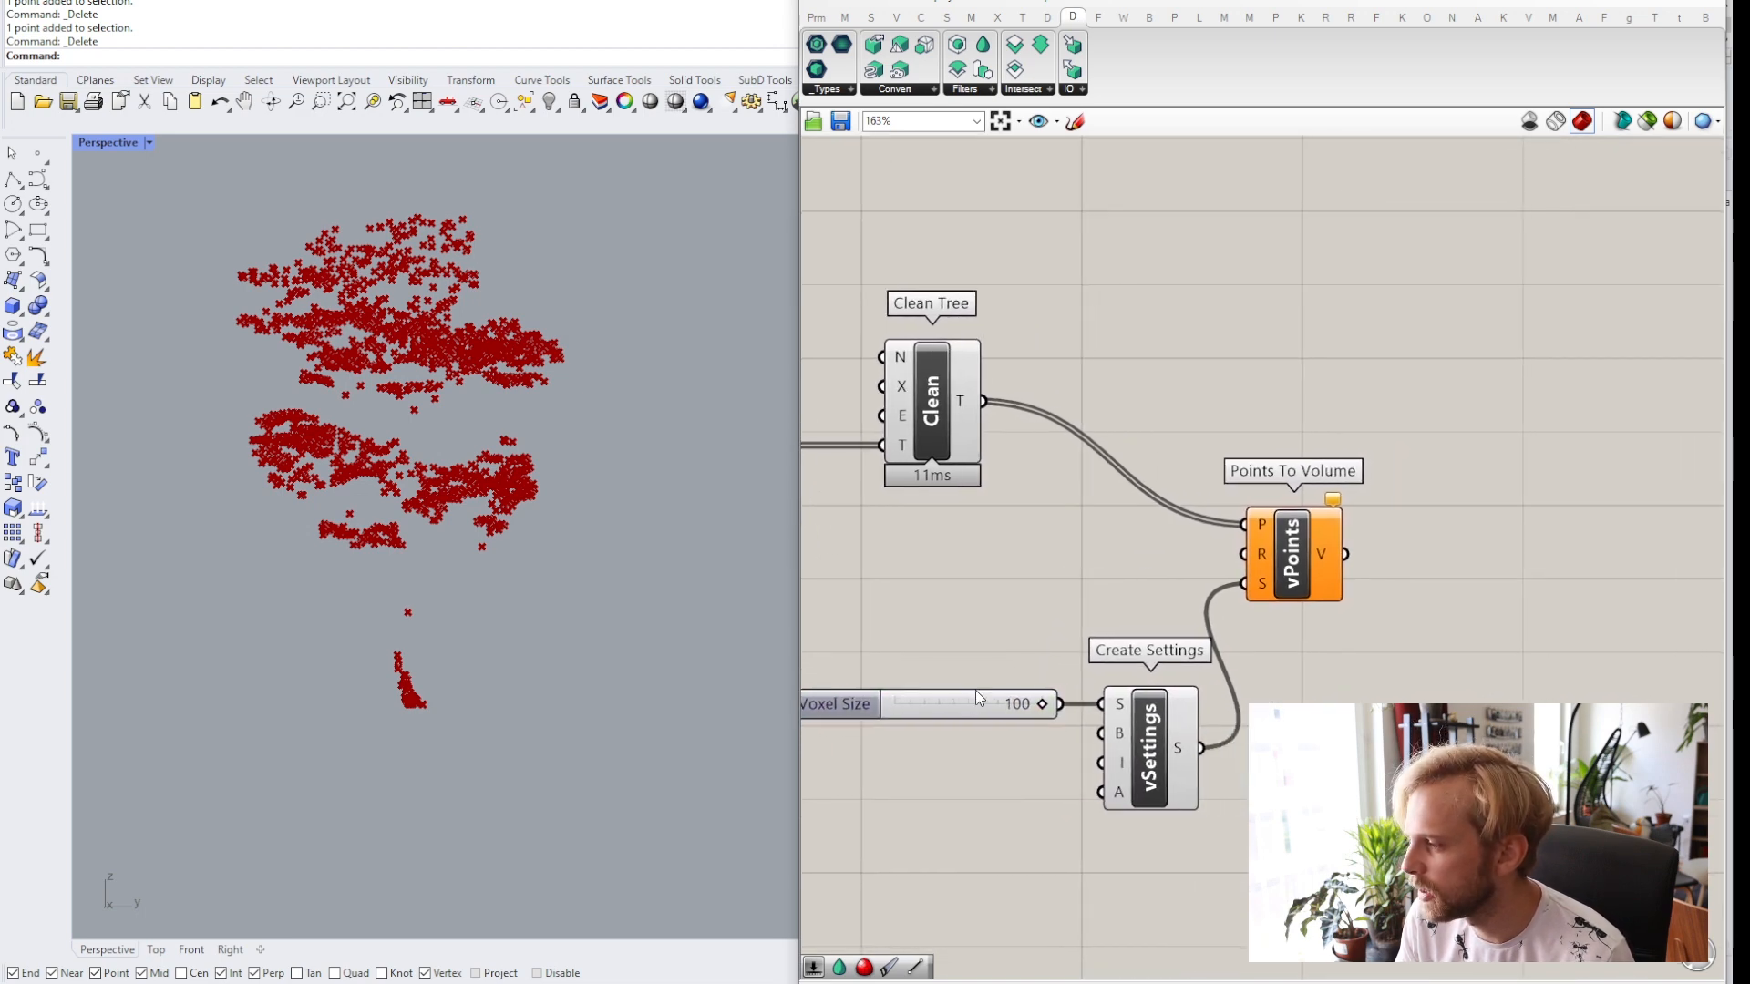
left_click(952, 711)
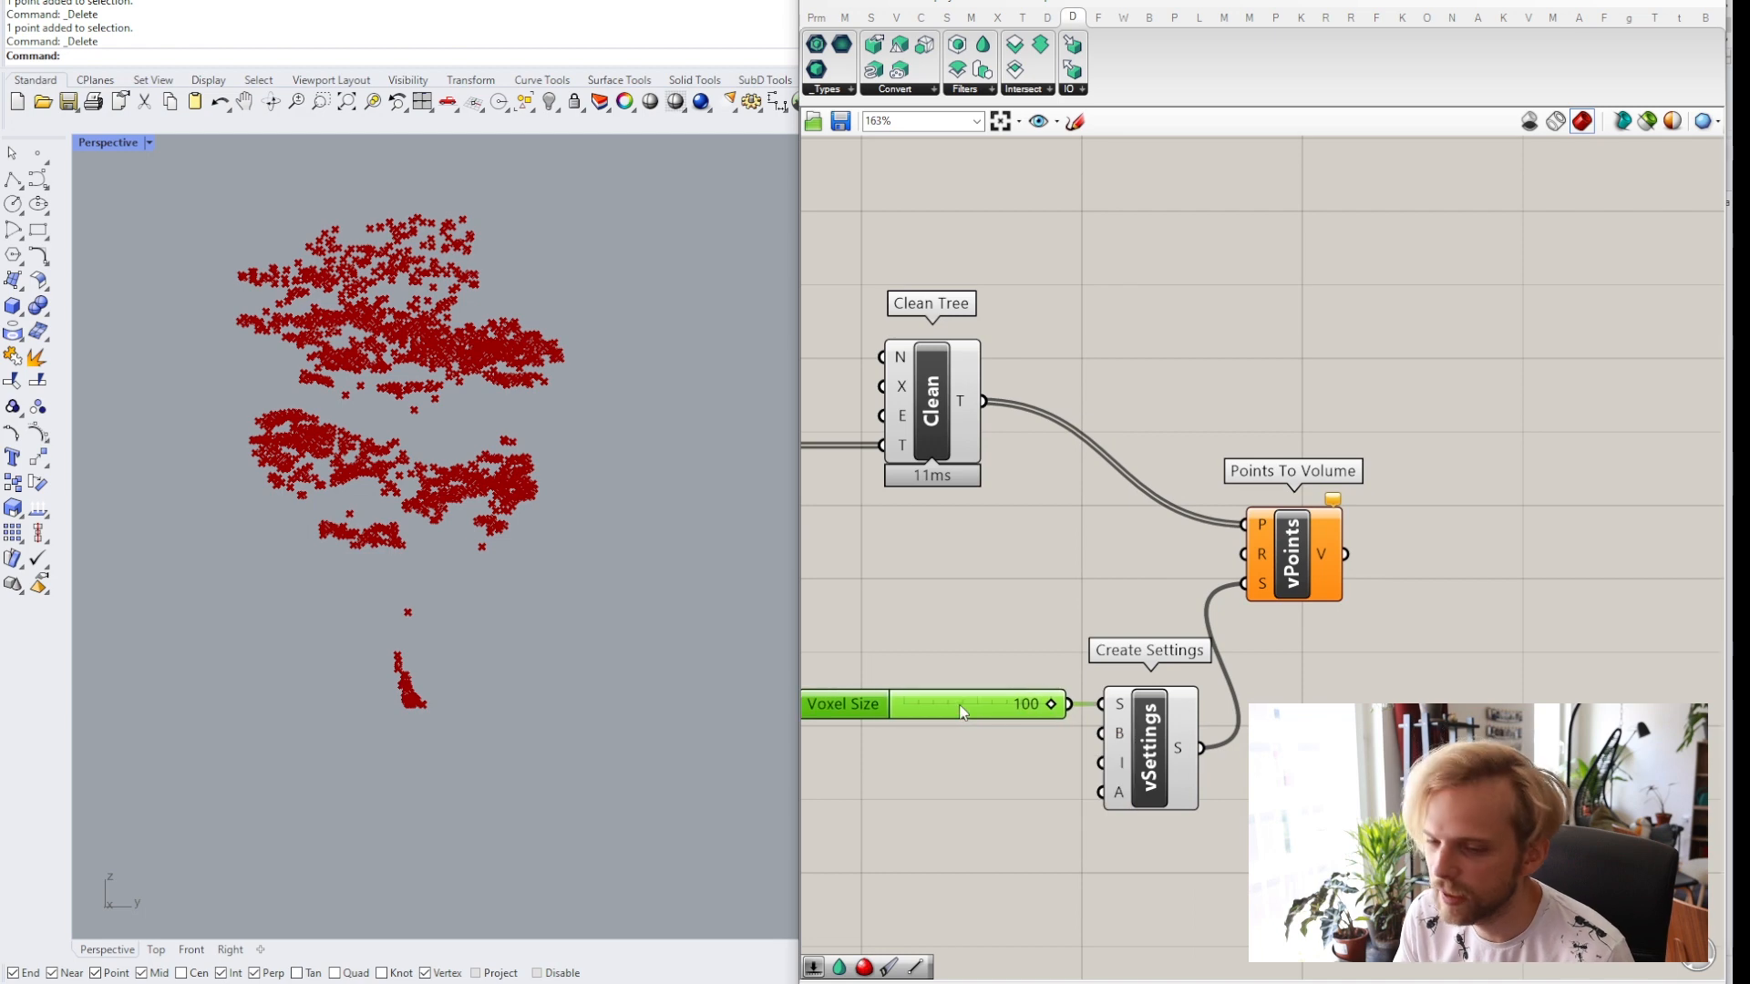
Add a Point Radius number slider set to 150 and connect it to the Points To Volume R input.
double_click(992, 543)
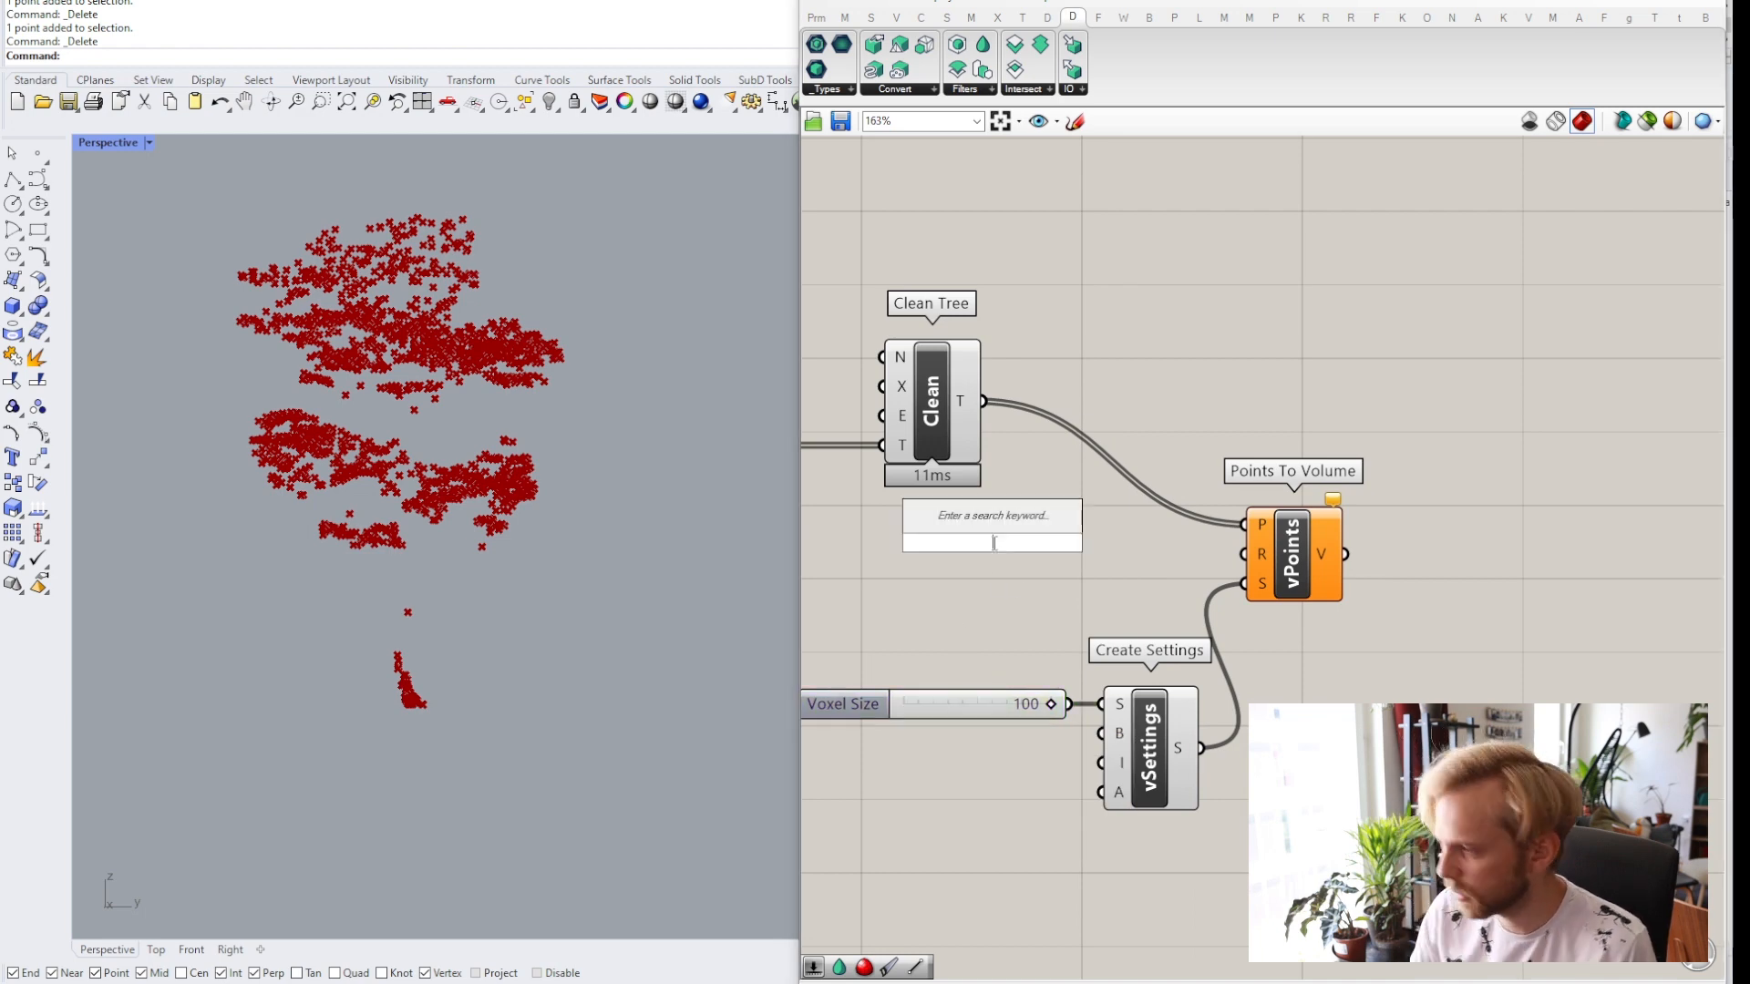
type("slider")
key("Return")
left_click_drag(1113, 543, 1245, 554)
left_click(1118, 545)
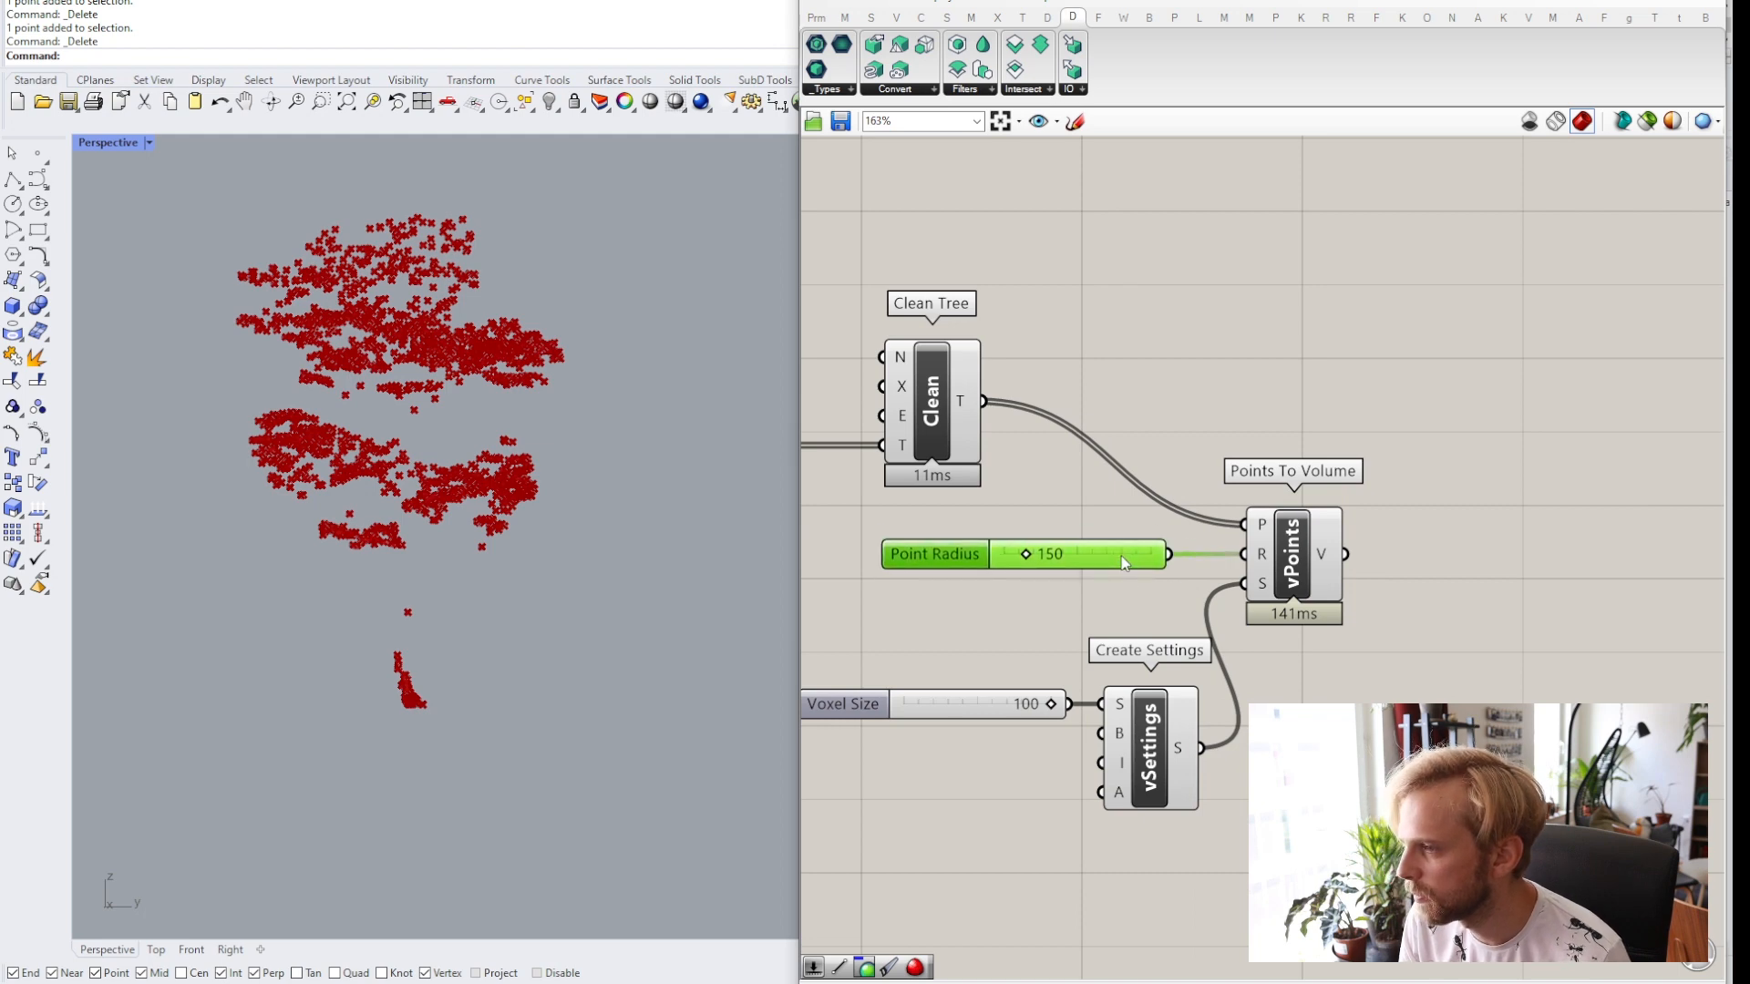
Turn off the previews of the Mesh | Ray and Clean Tree components.
left_click(1259, 402)
scroll(1259, 403, "down", 3)
scroll(1216, 661, "up", 3)
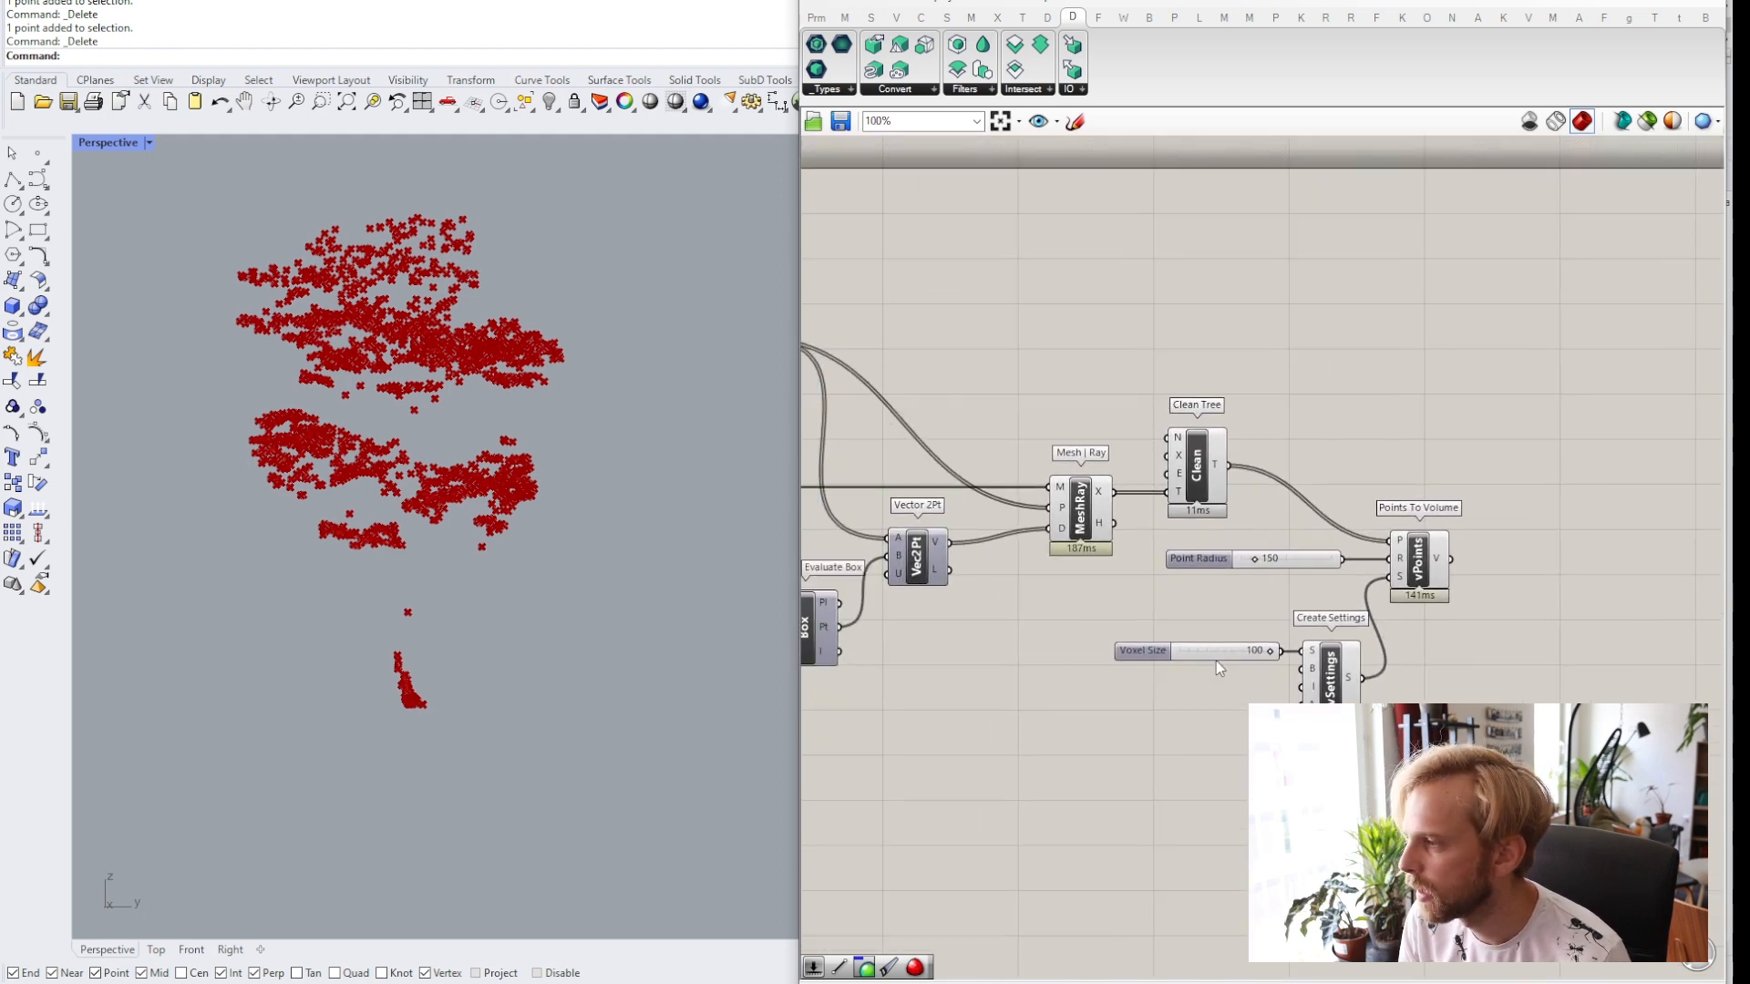
left_click(1096, 536)
middle_click(1096, 536)
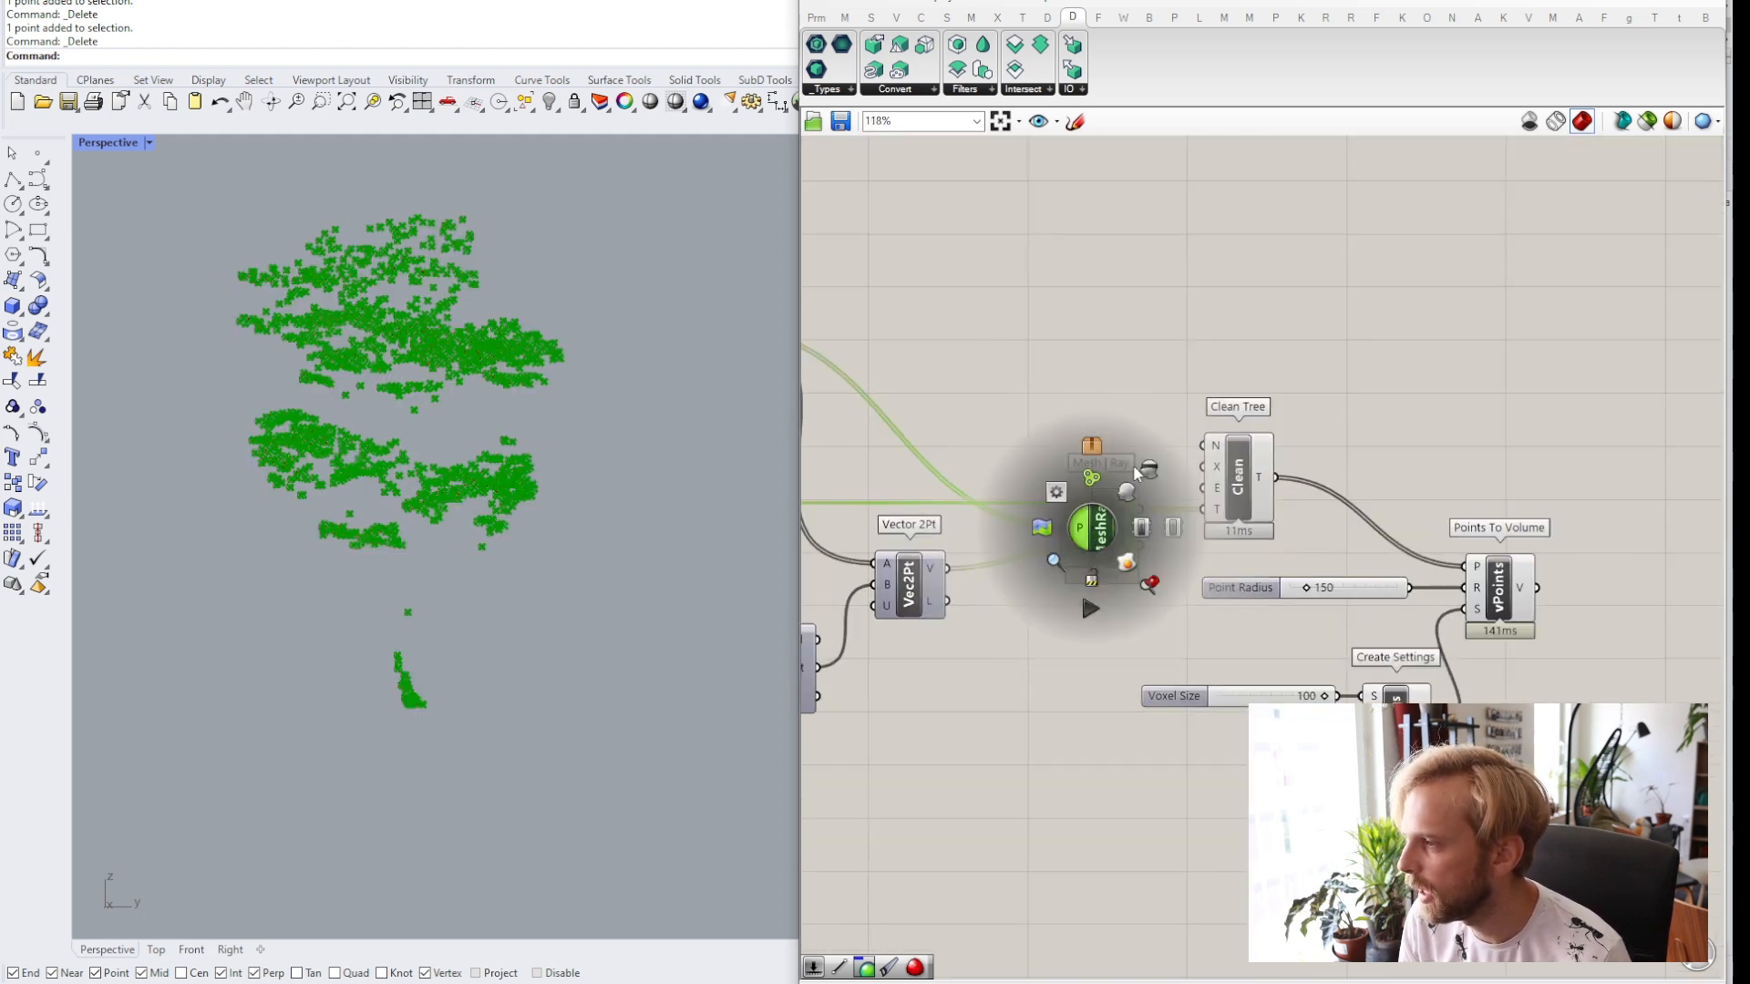
left_click(1124, 412)
left_click(1238, 490)
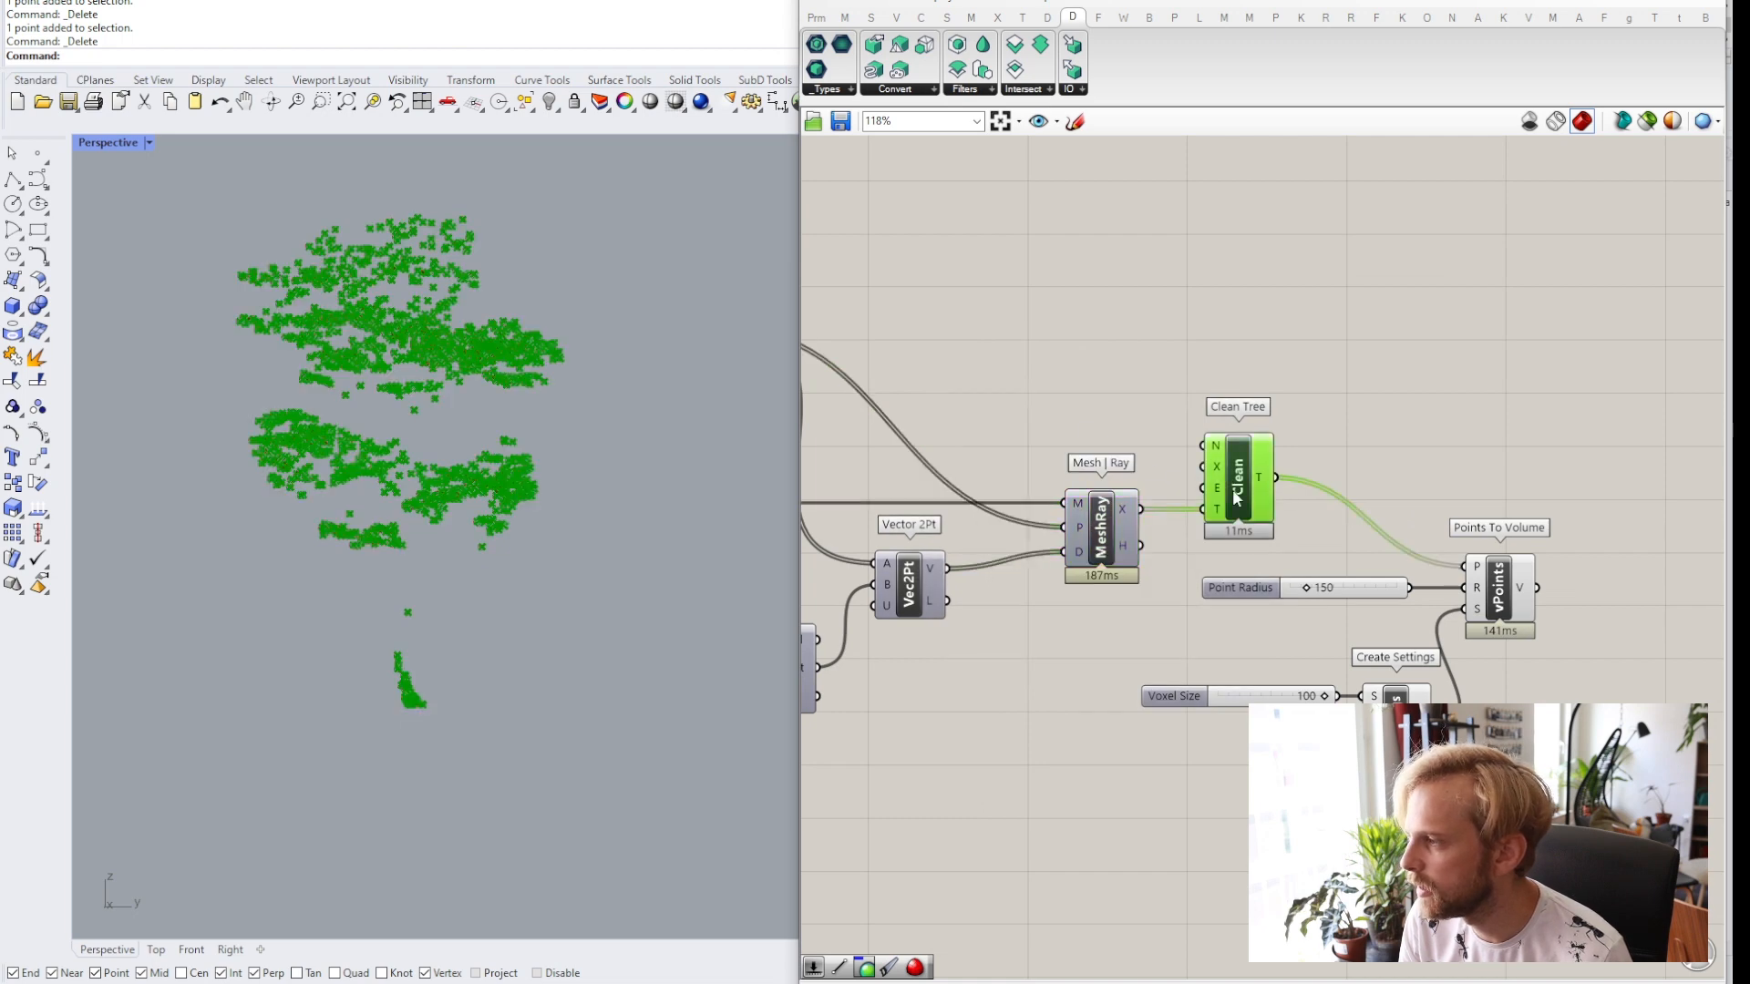
middle_click(1238, 490)
left_click(1293, 450)
left_click(1294, 434)
Zoom in and out of the viewport to examine the generated point volume.
scroll(308, 423, "up", 5)
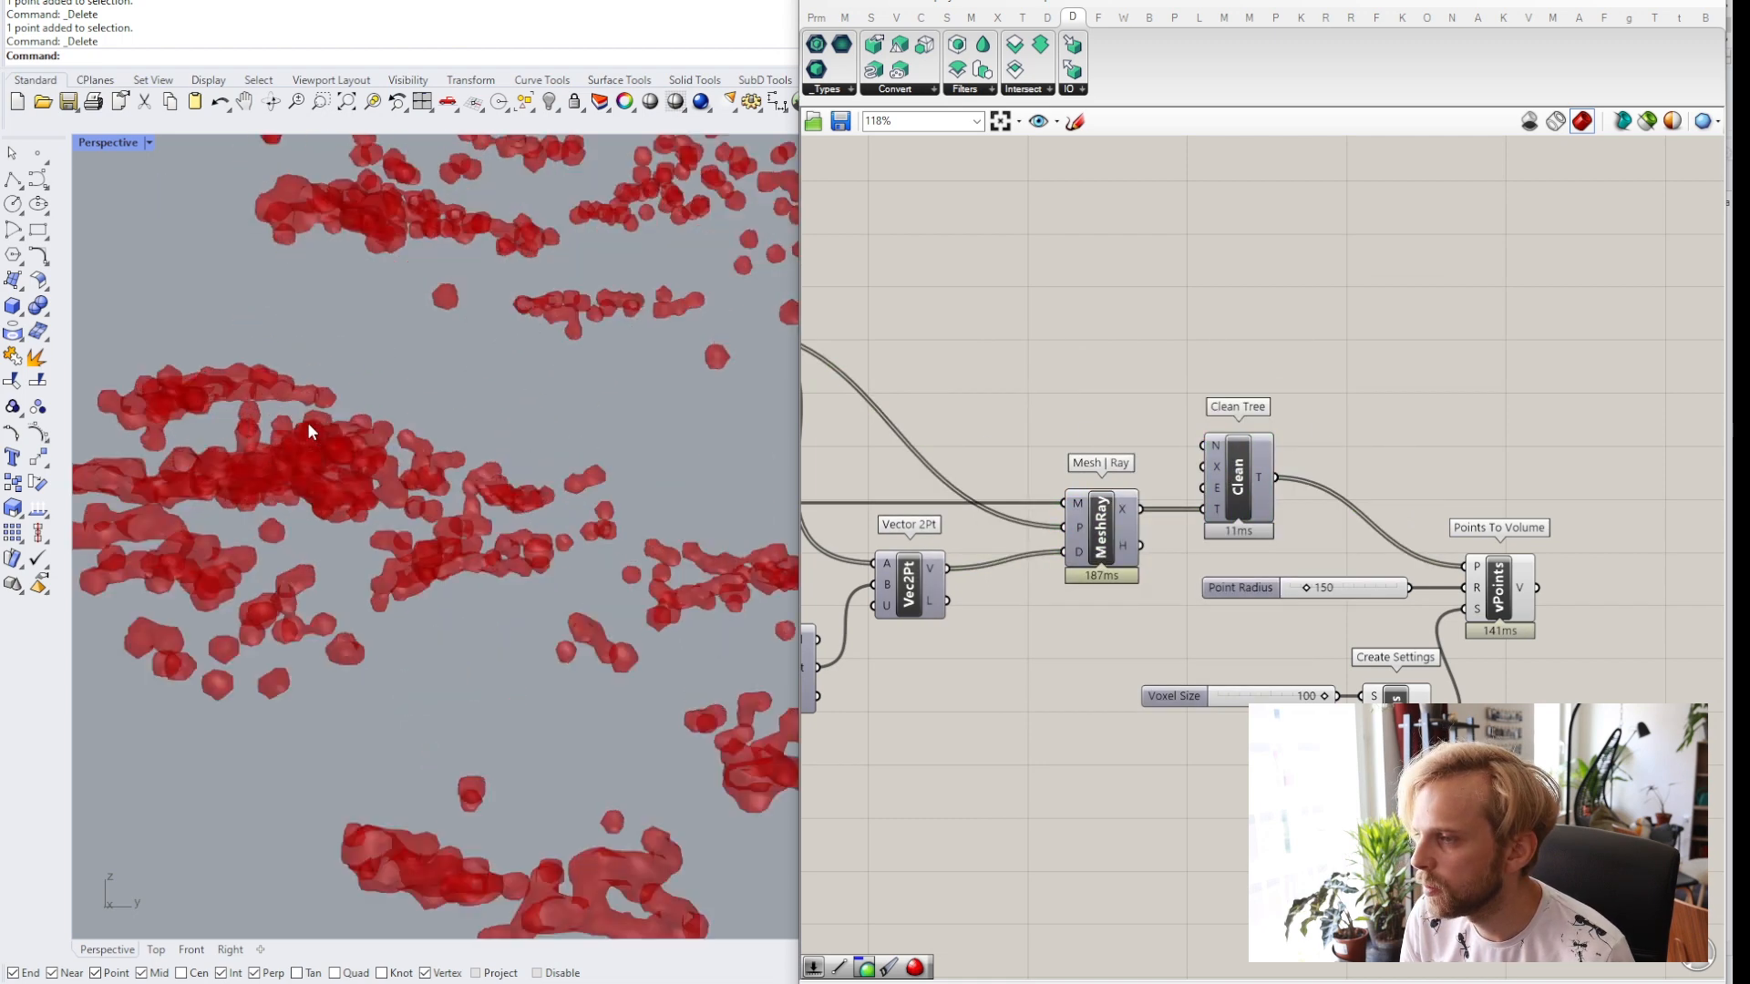
scroll(305, 423, "down", 2)
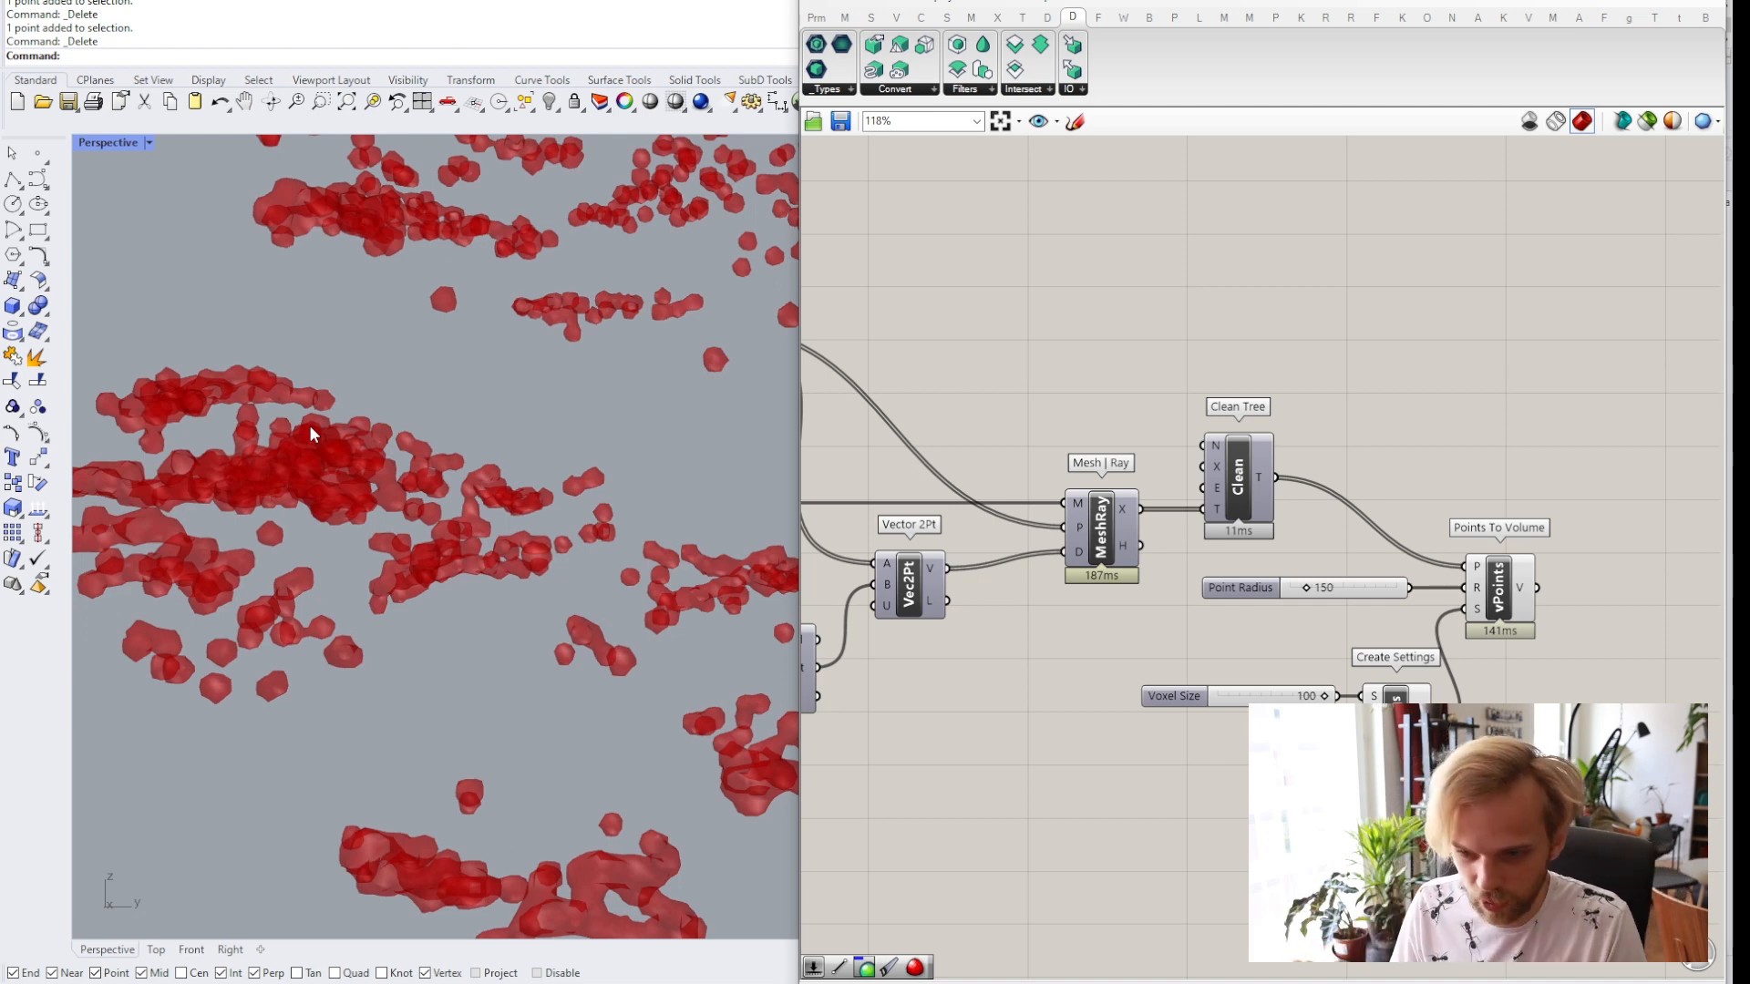
scroll(561, 422, "down", 3)
scroll(561, 422, "down", 3)
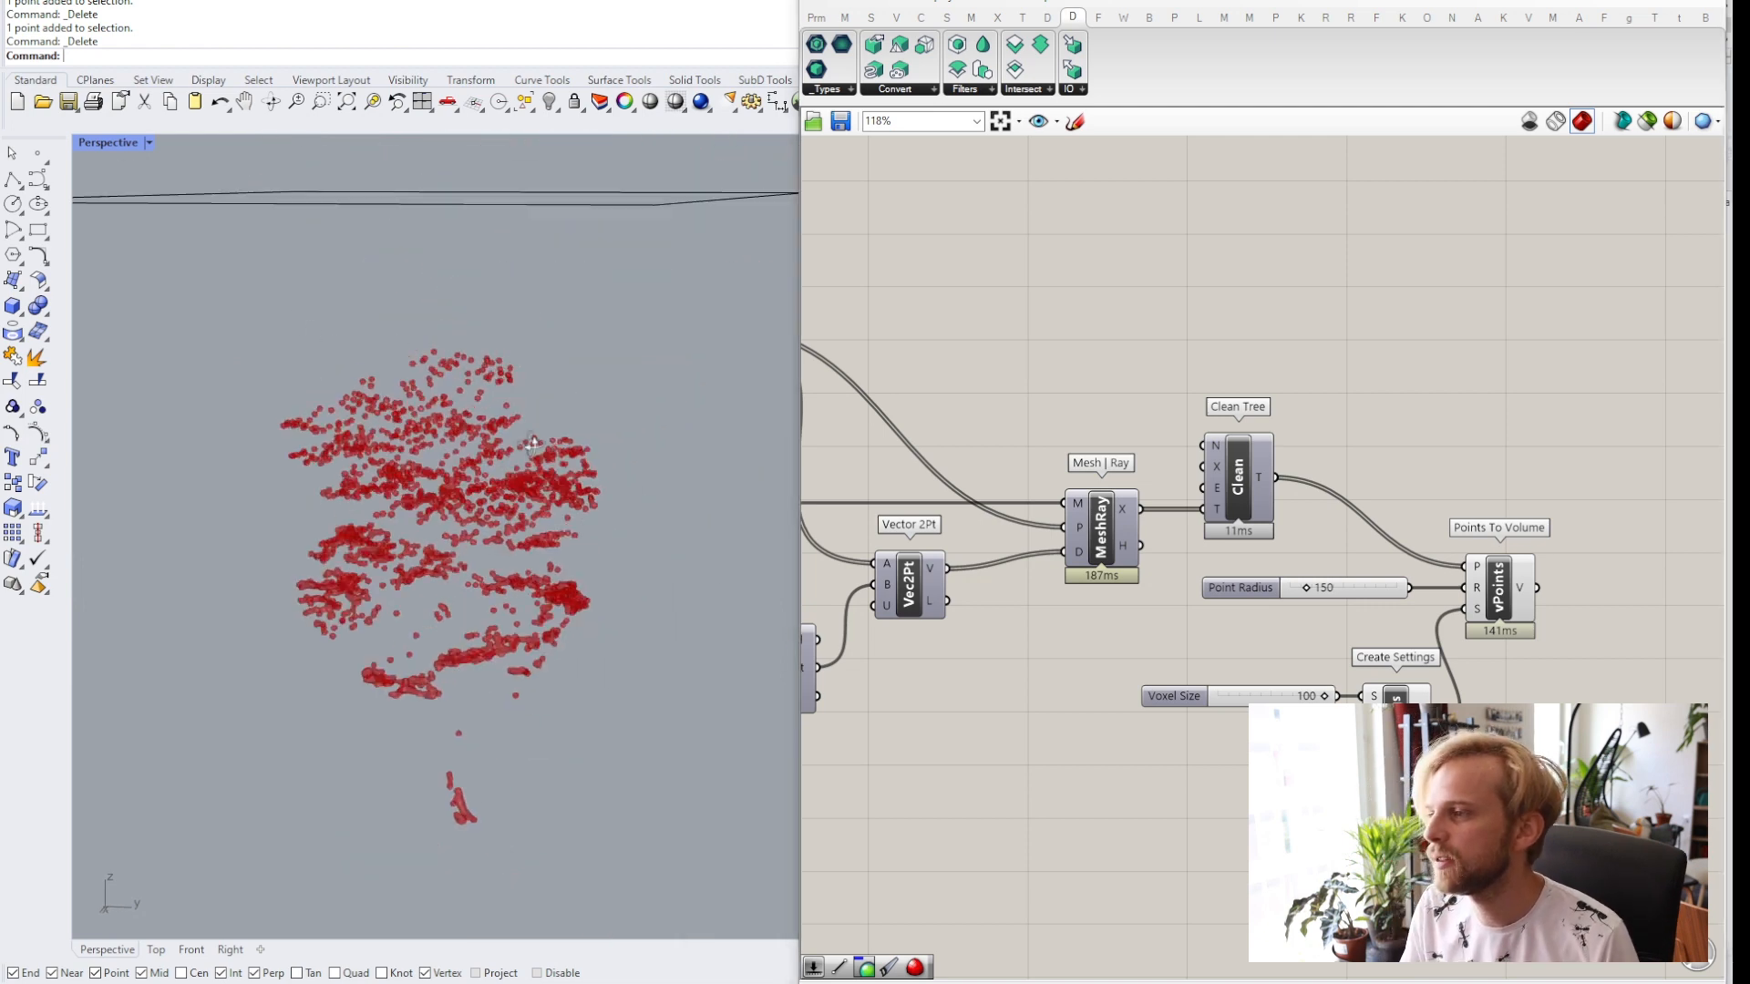
scroll(441, 473, "up", 3)
scroll(1027, 573, "down", 2)
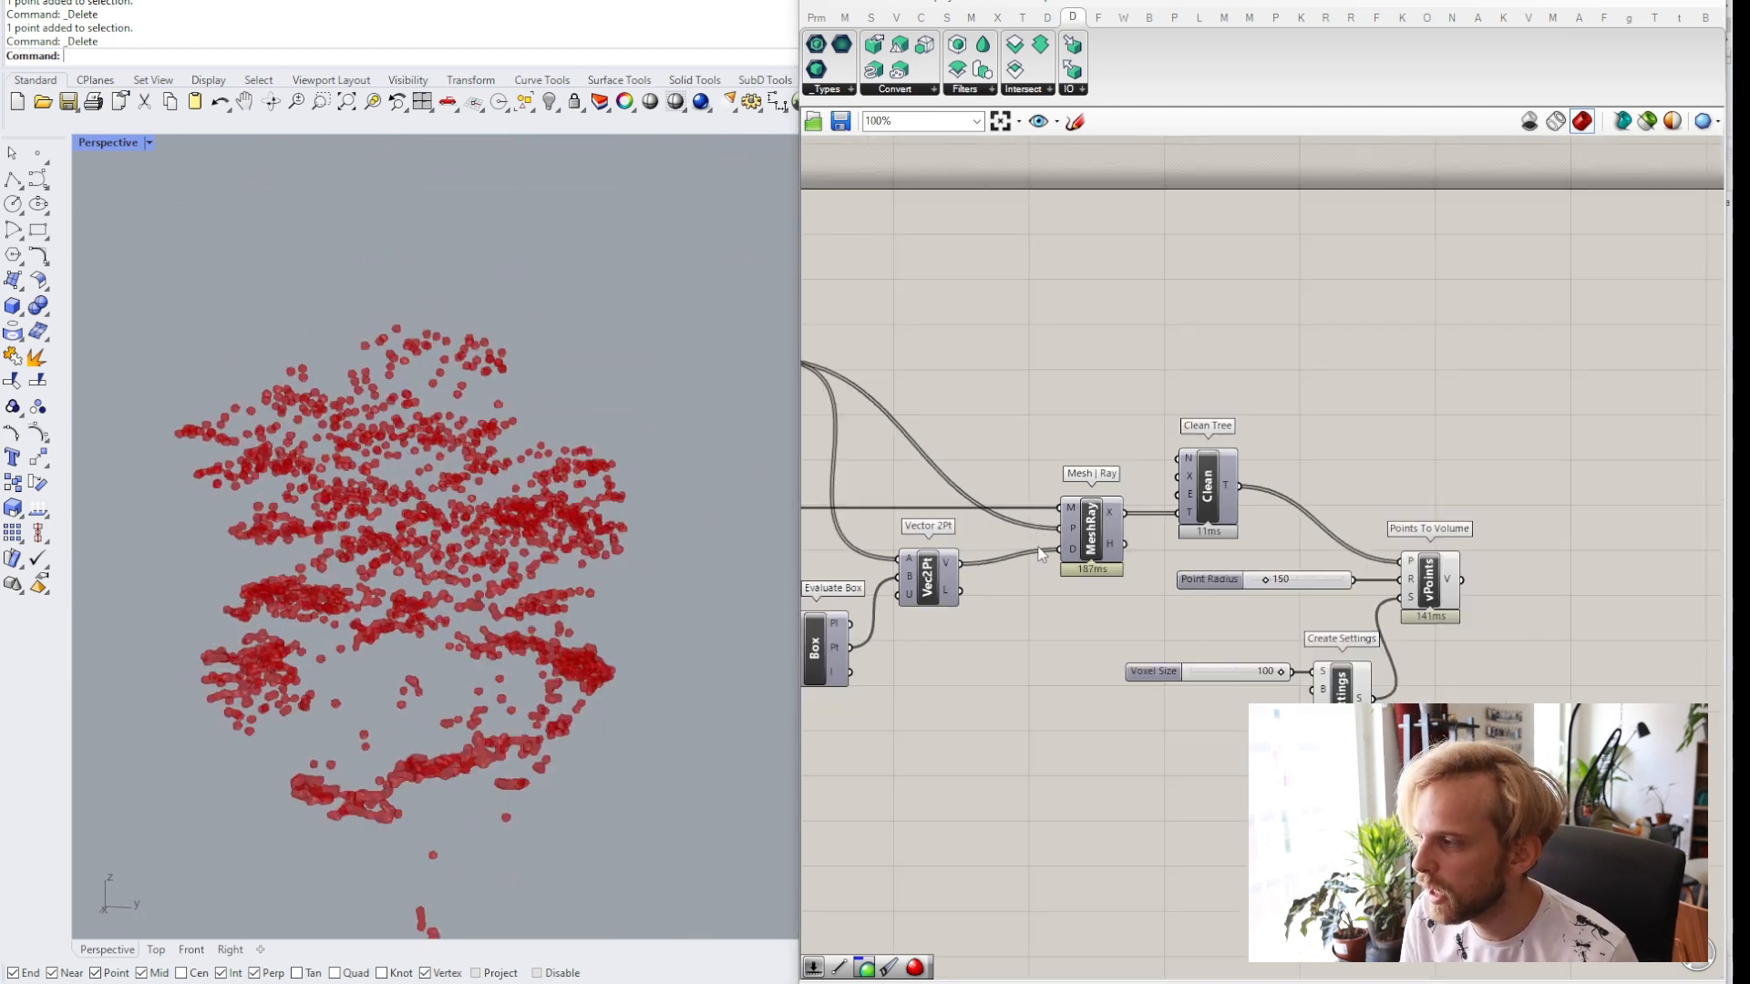
Set the Populate 2D Count slider to 5000.
right_click_drag(1037, 588, 1328, 558)
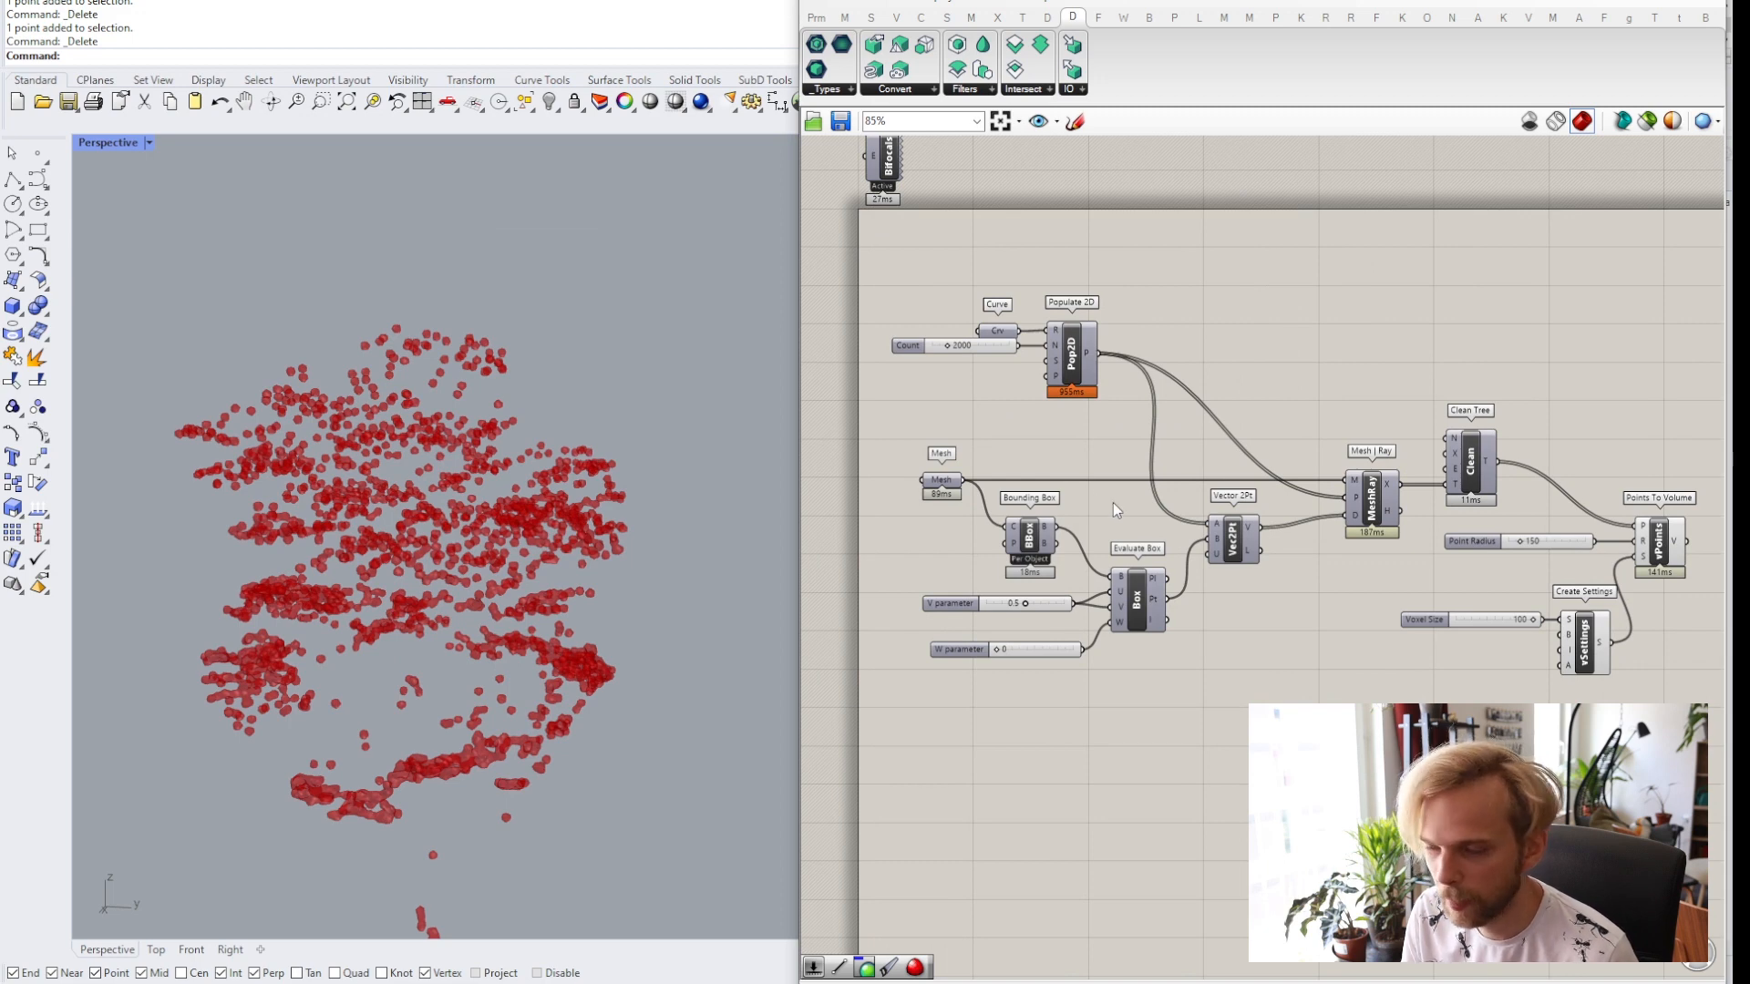
scroll(1113, 502, "up", 4)
left_click(1042, 390)
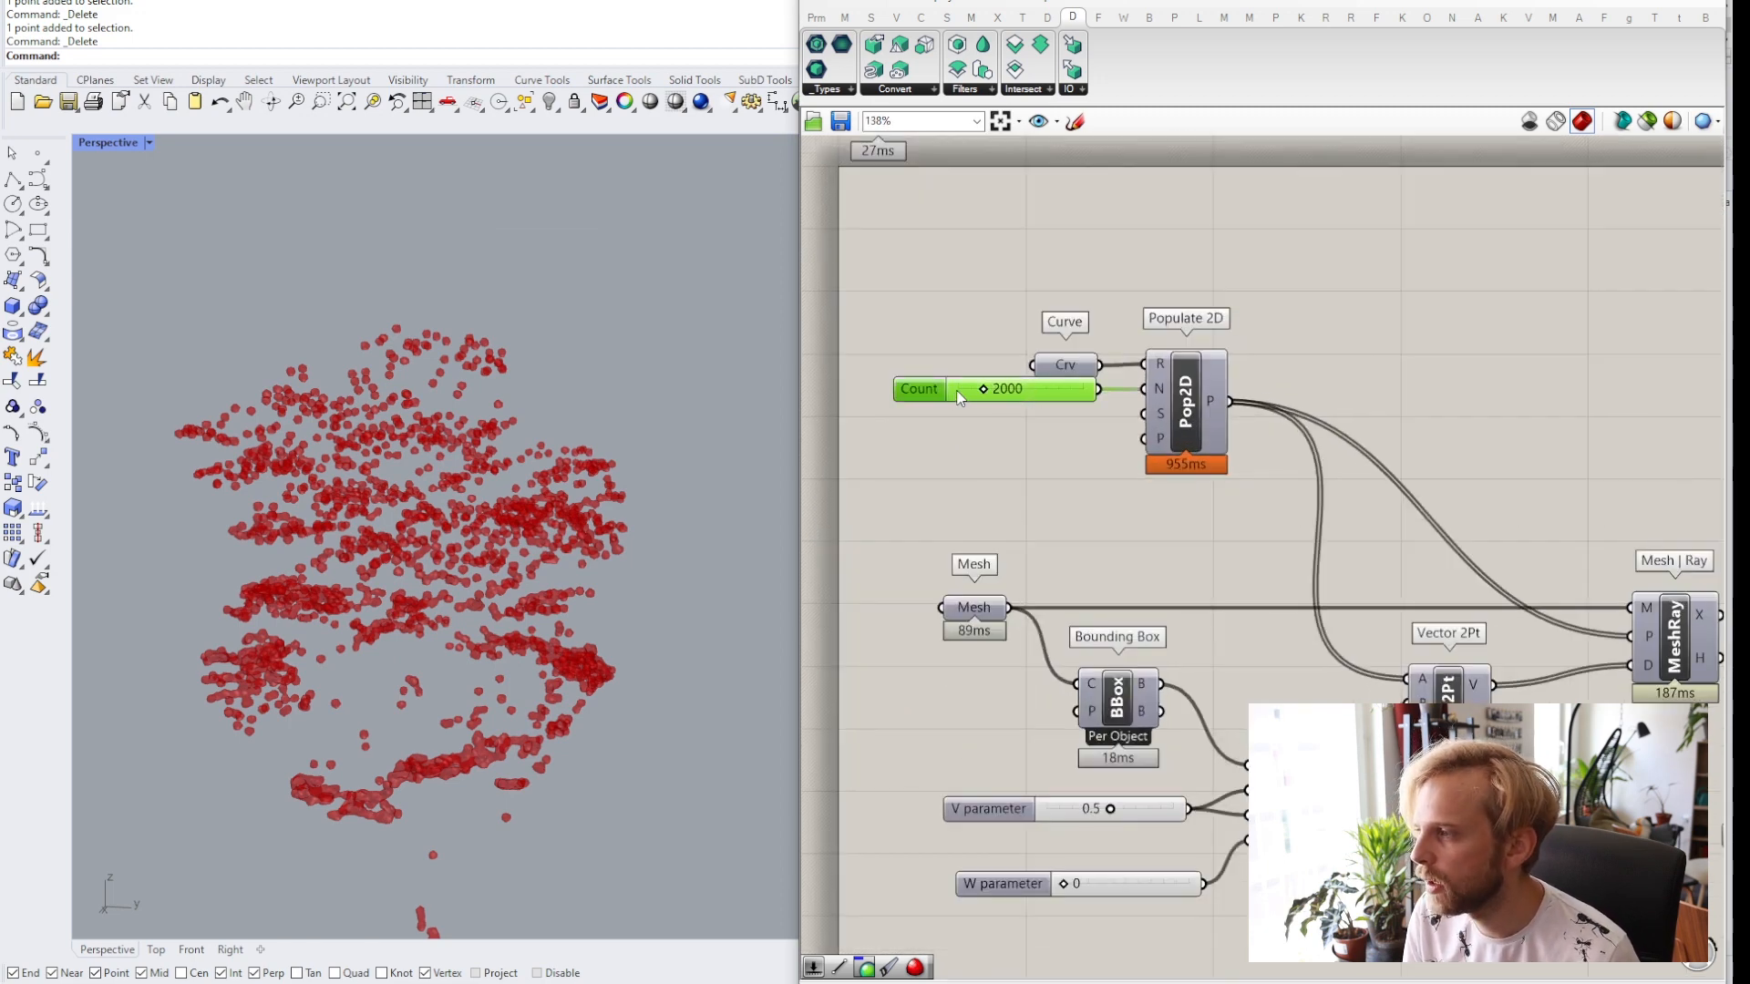
double_click(1058, 392)
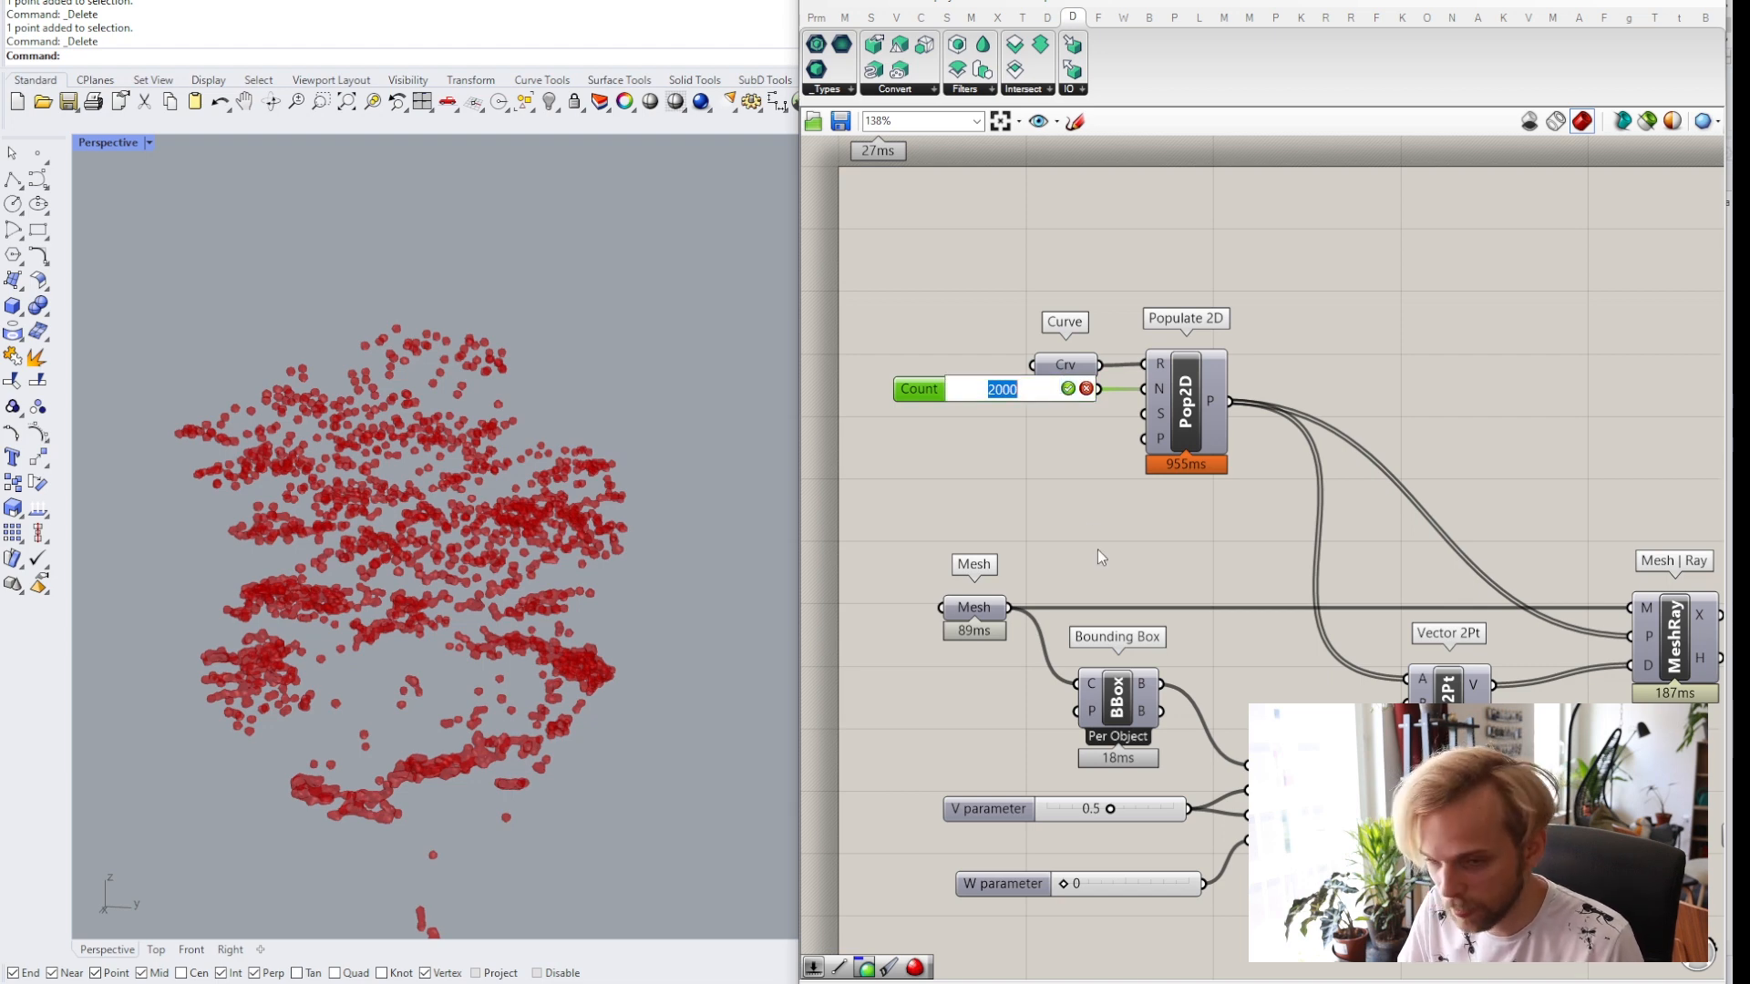
type("5000")
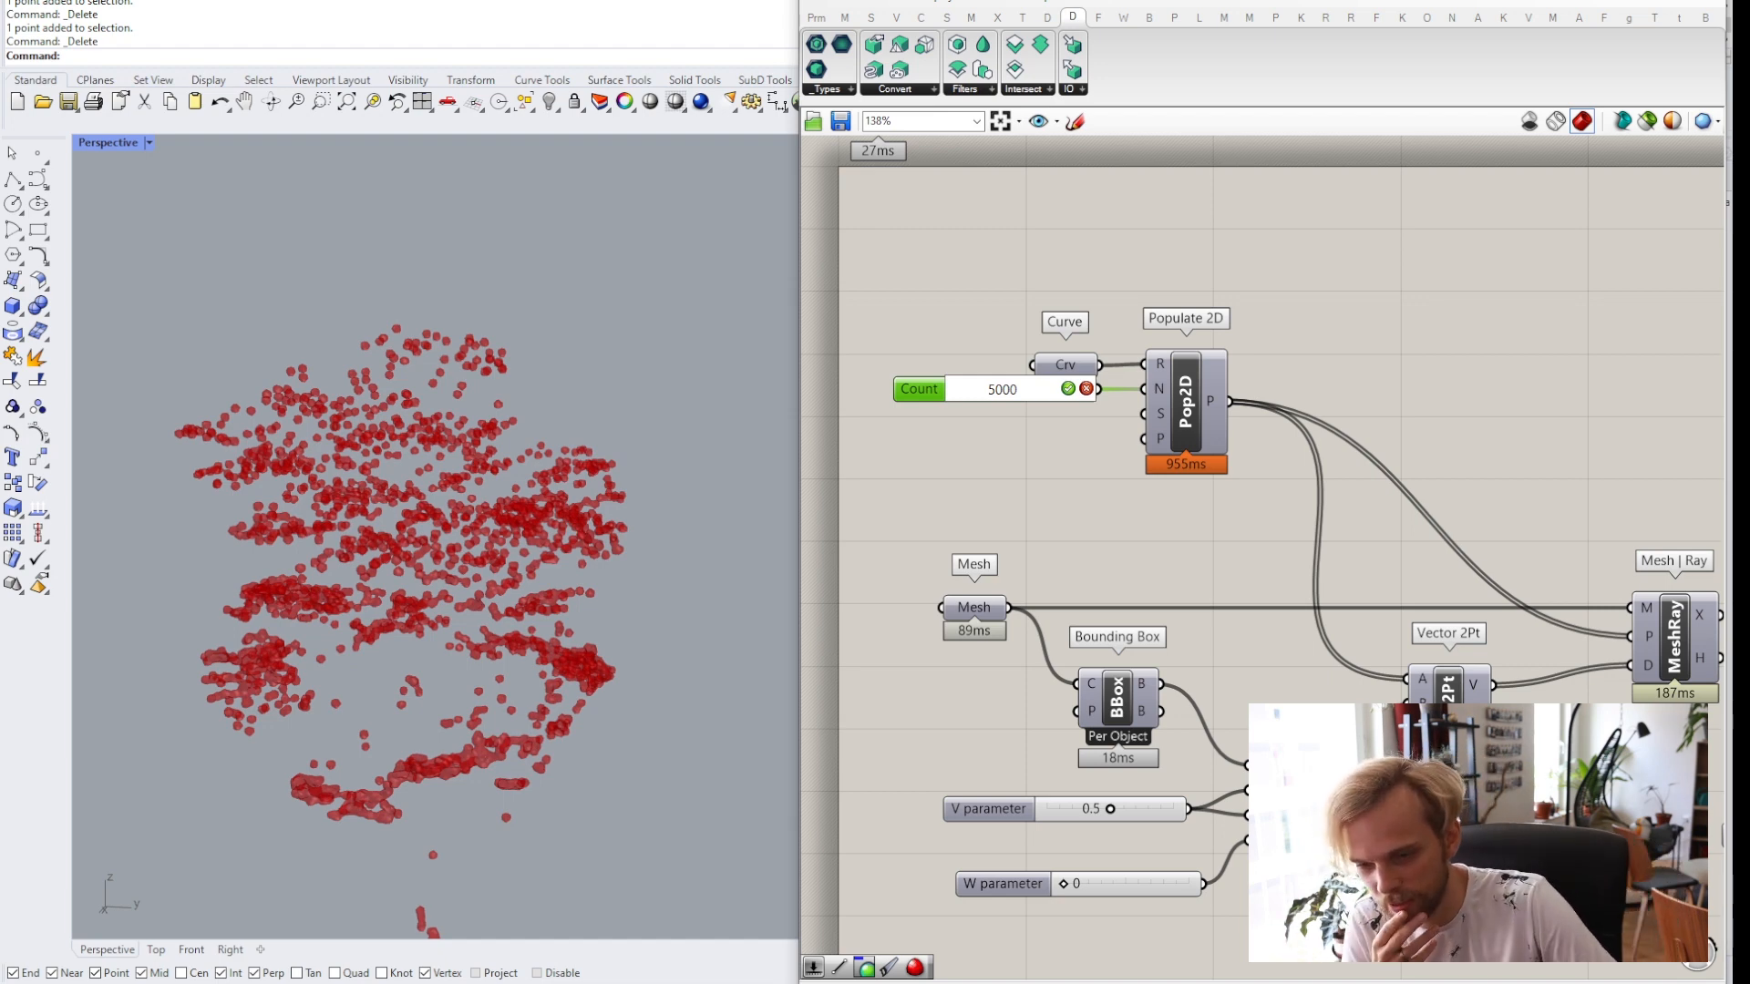
key("Return")
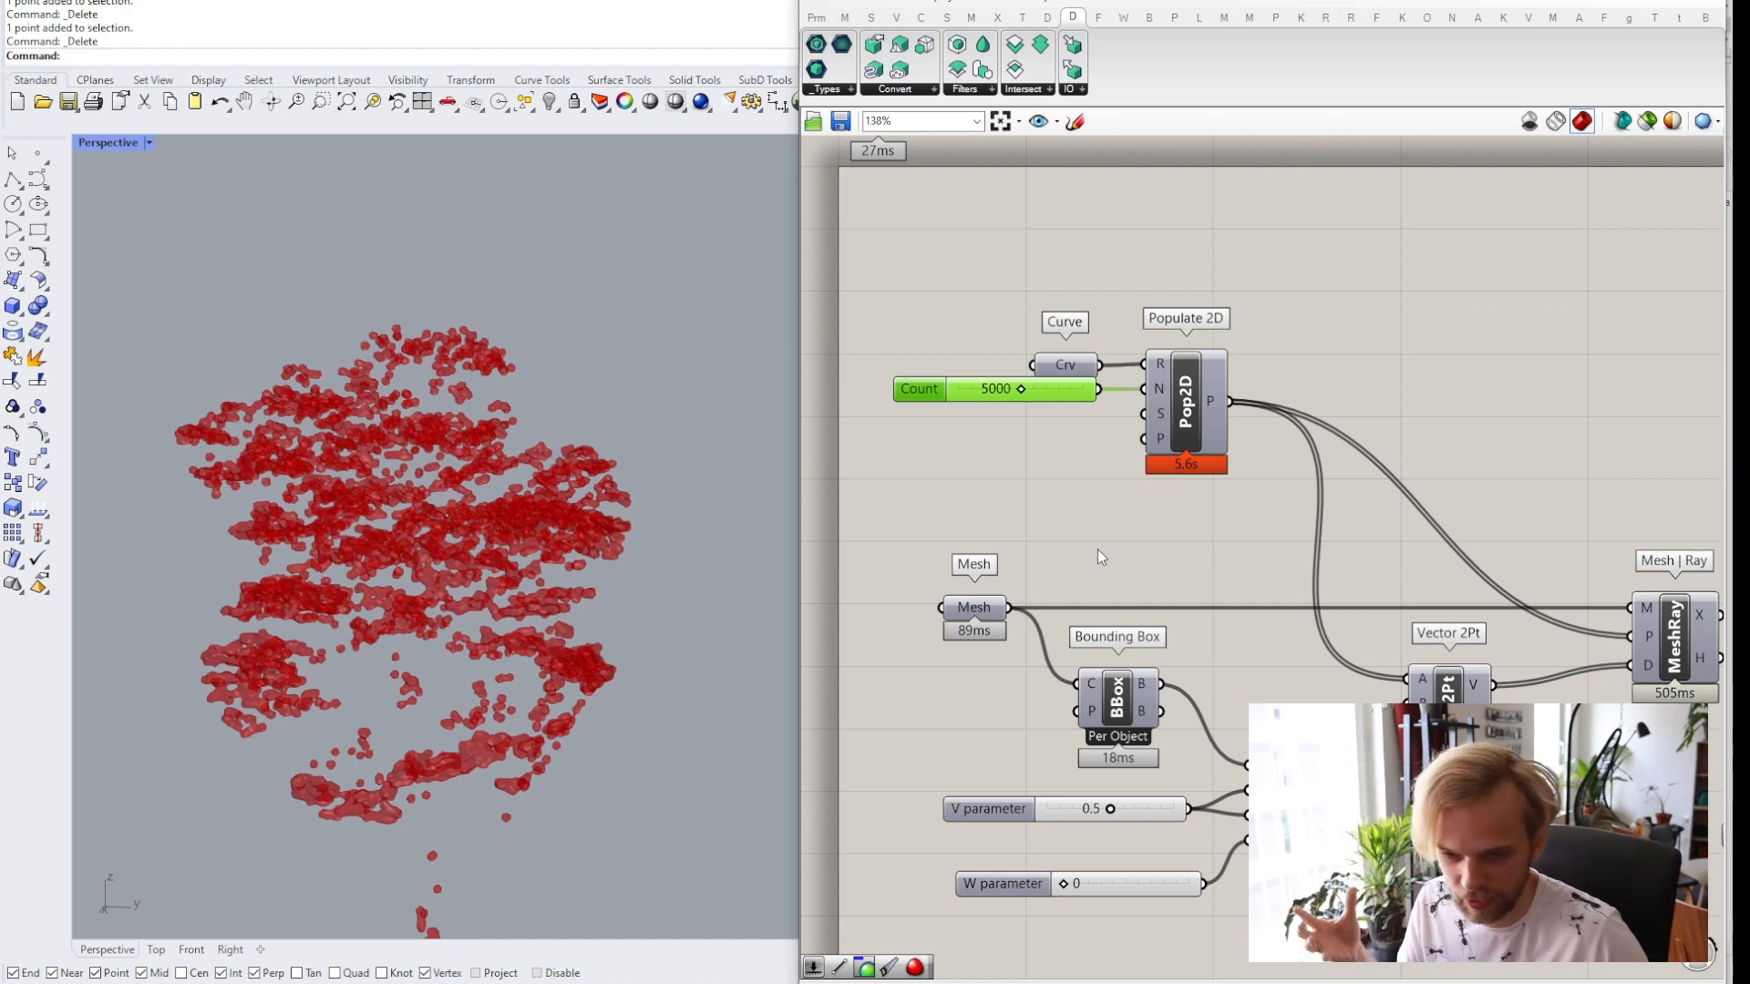
Raise the Populate 2D Count slider to 10000.
left_click(1065, 465)
scroll(1120, 486, "down", 3)
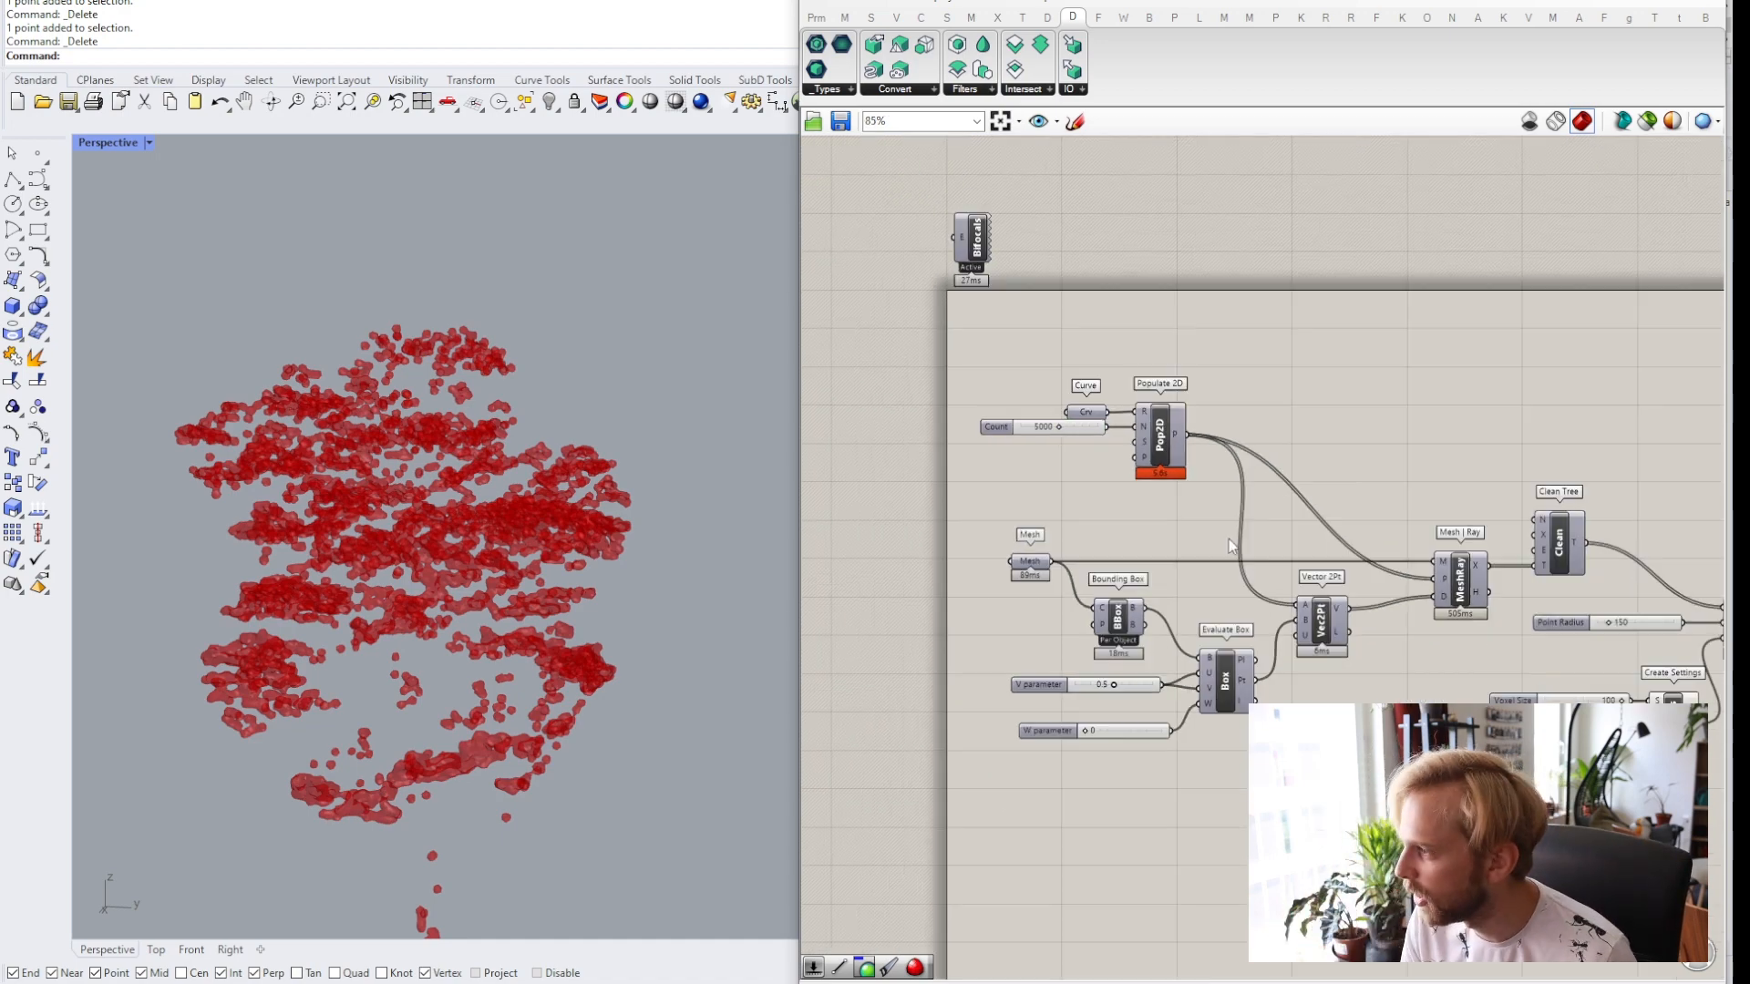
right_click_drag(364, 512, 450, 434)
scroll(452, 431, "up", 5)
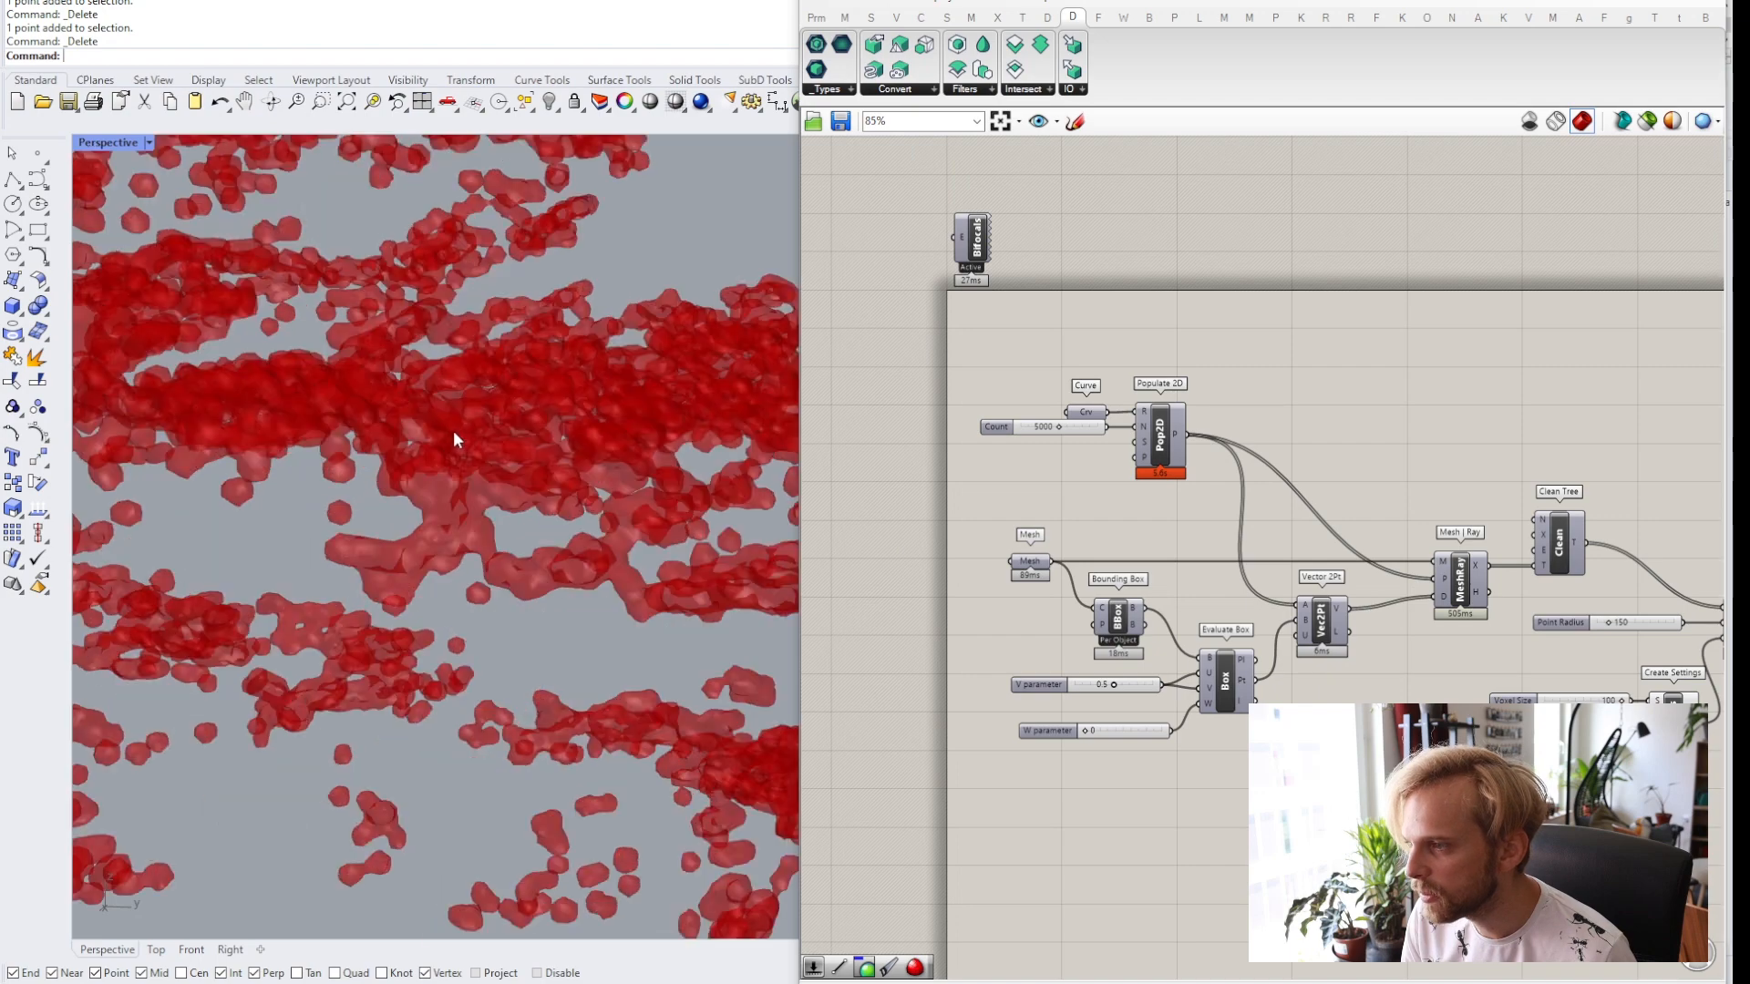
scroll(455, 430, "down", 3)
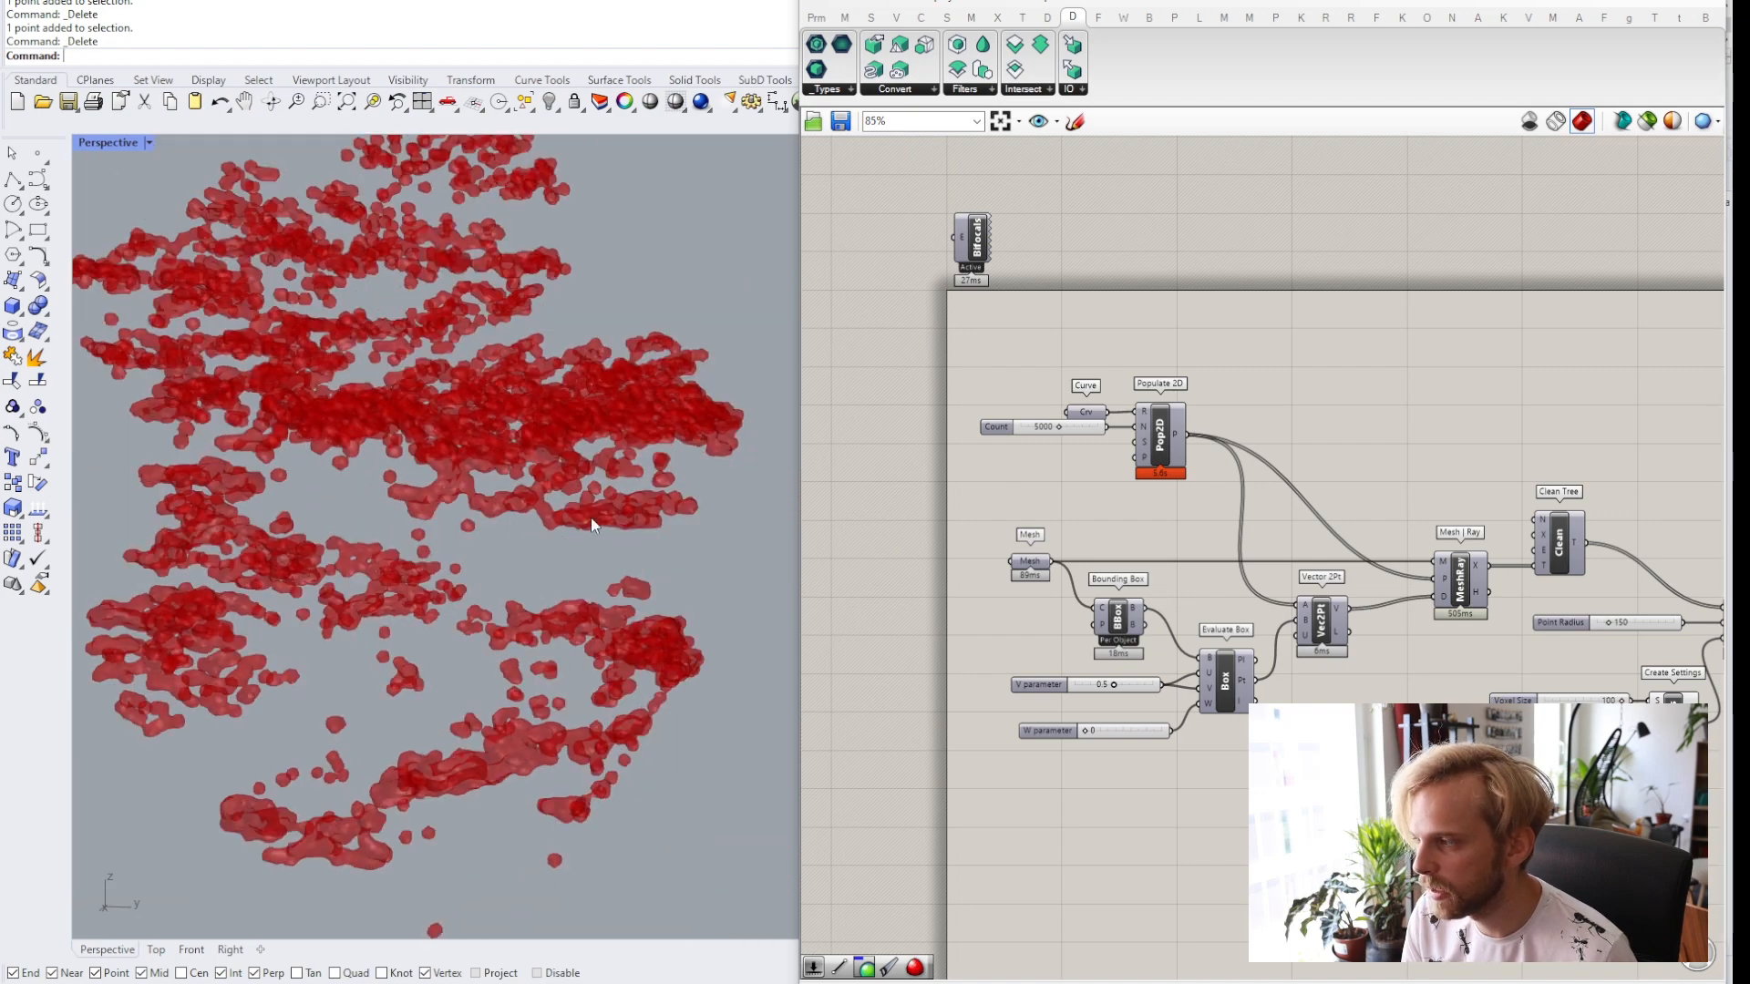
right_click_drag(363, 673, 314, 631, "shift")
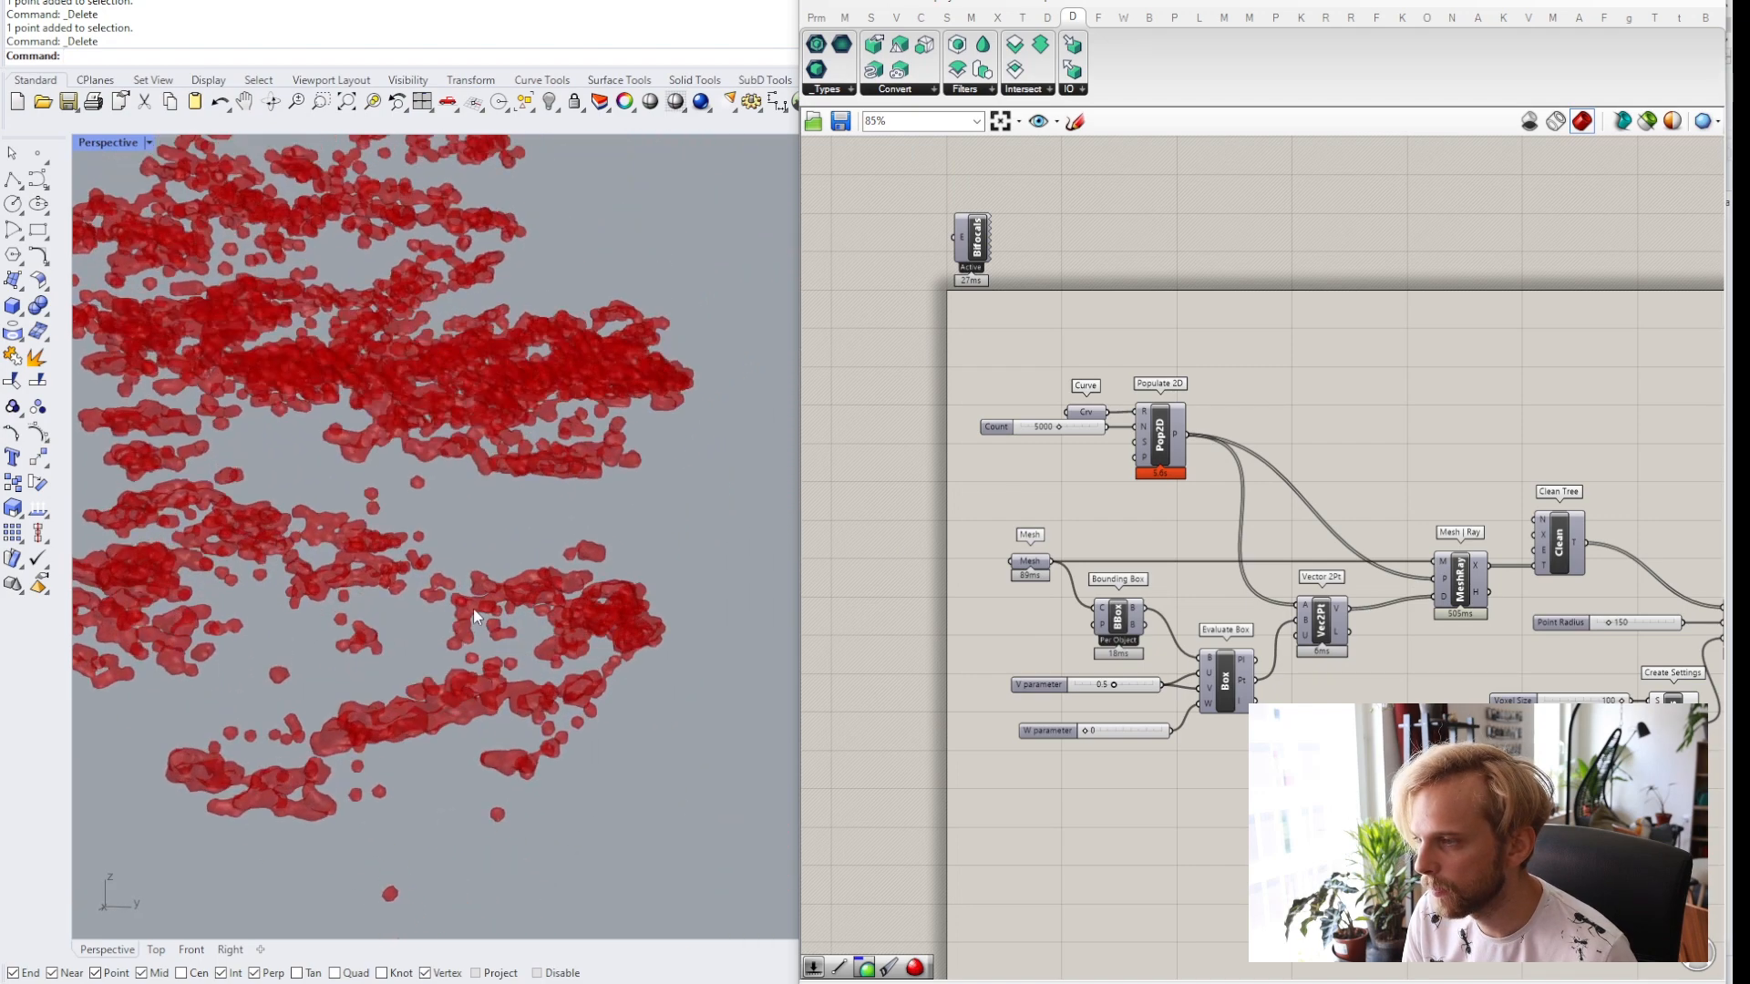
right_click_drag(1096, 434, 1115, 483)
scroll(1114, 481, "up", 3)
double_click(1061, 470)
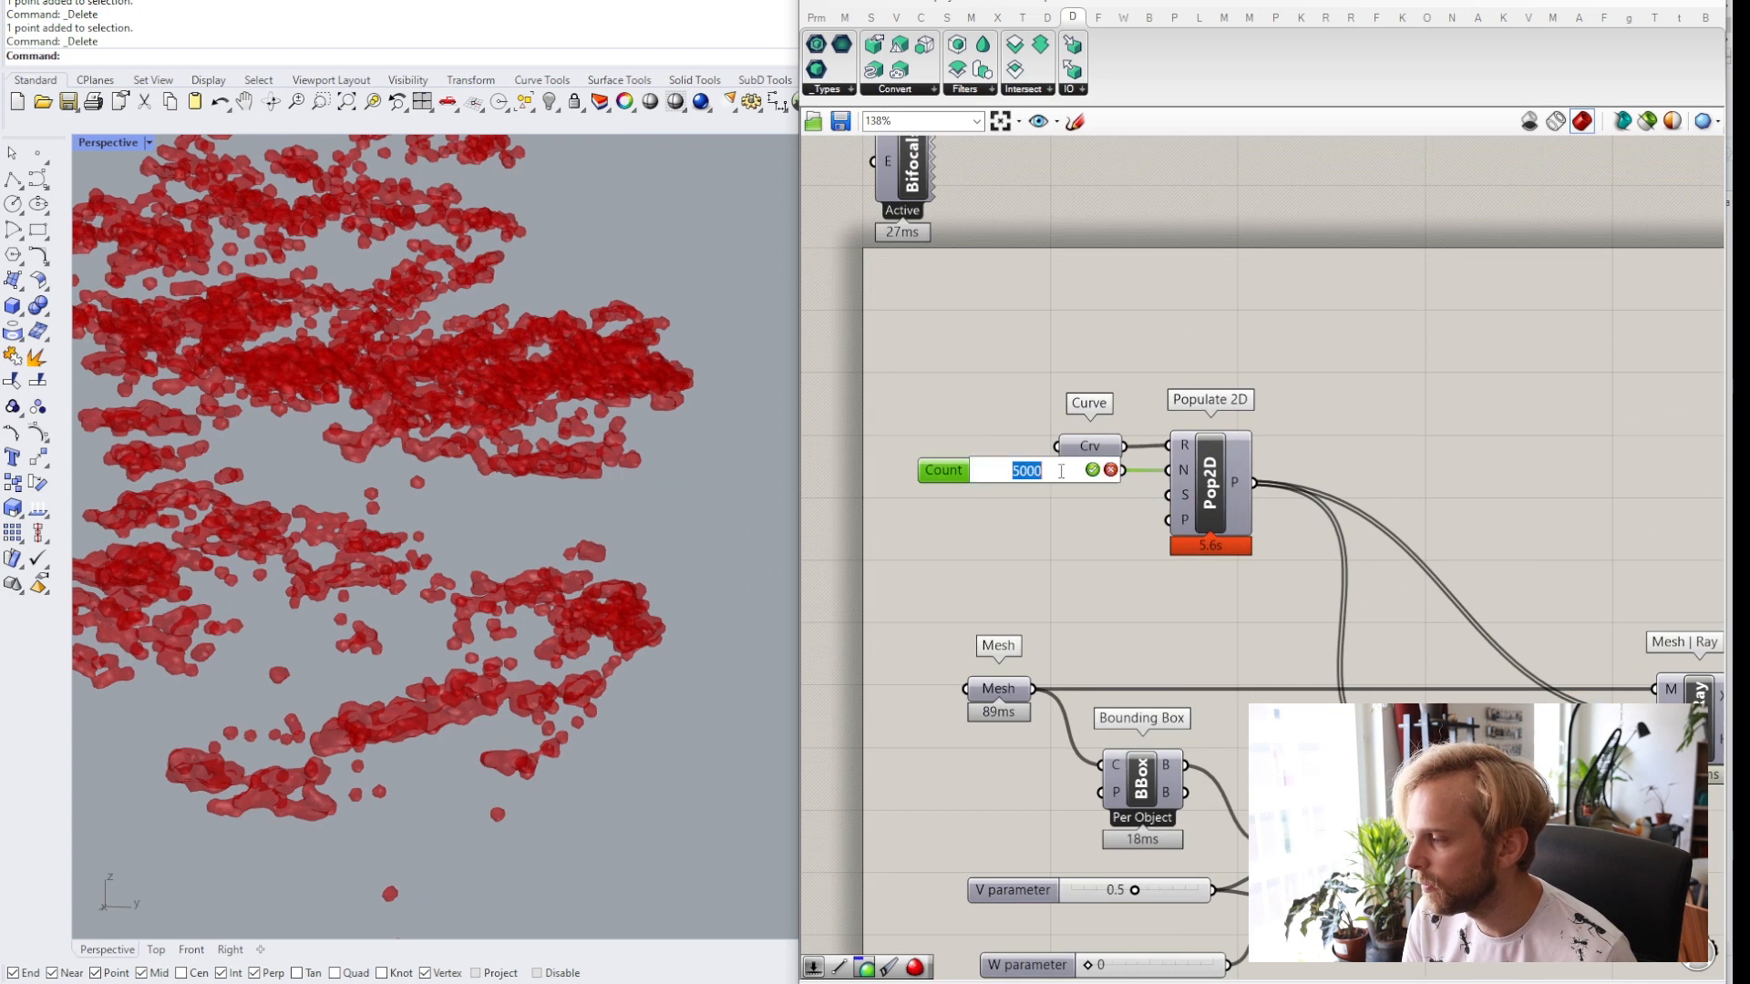
type("10000")
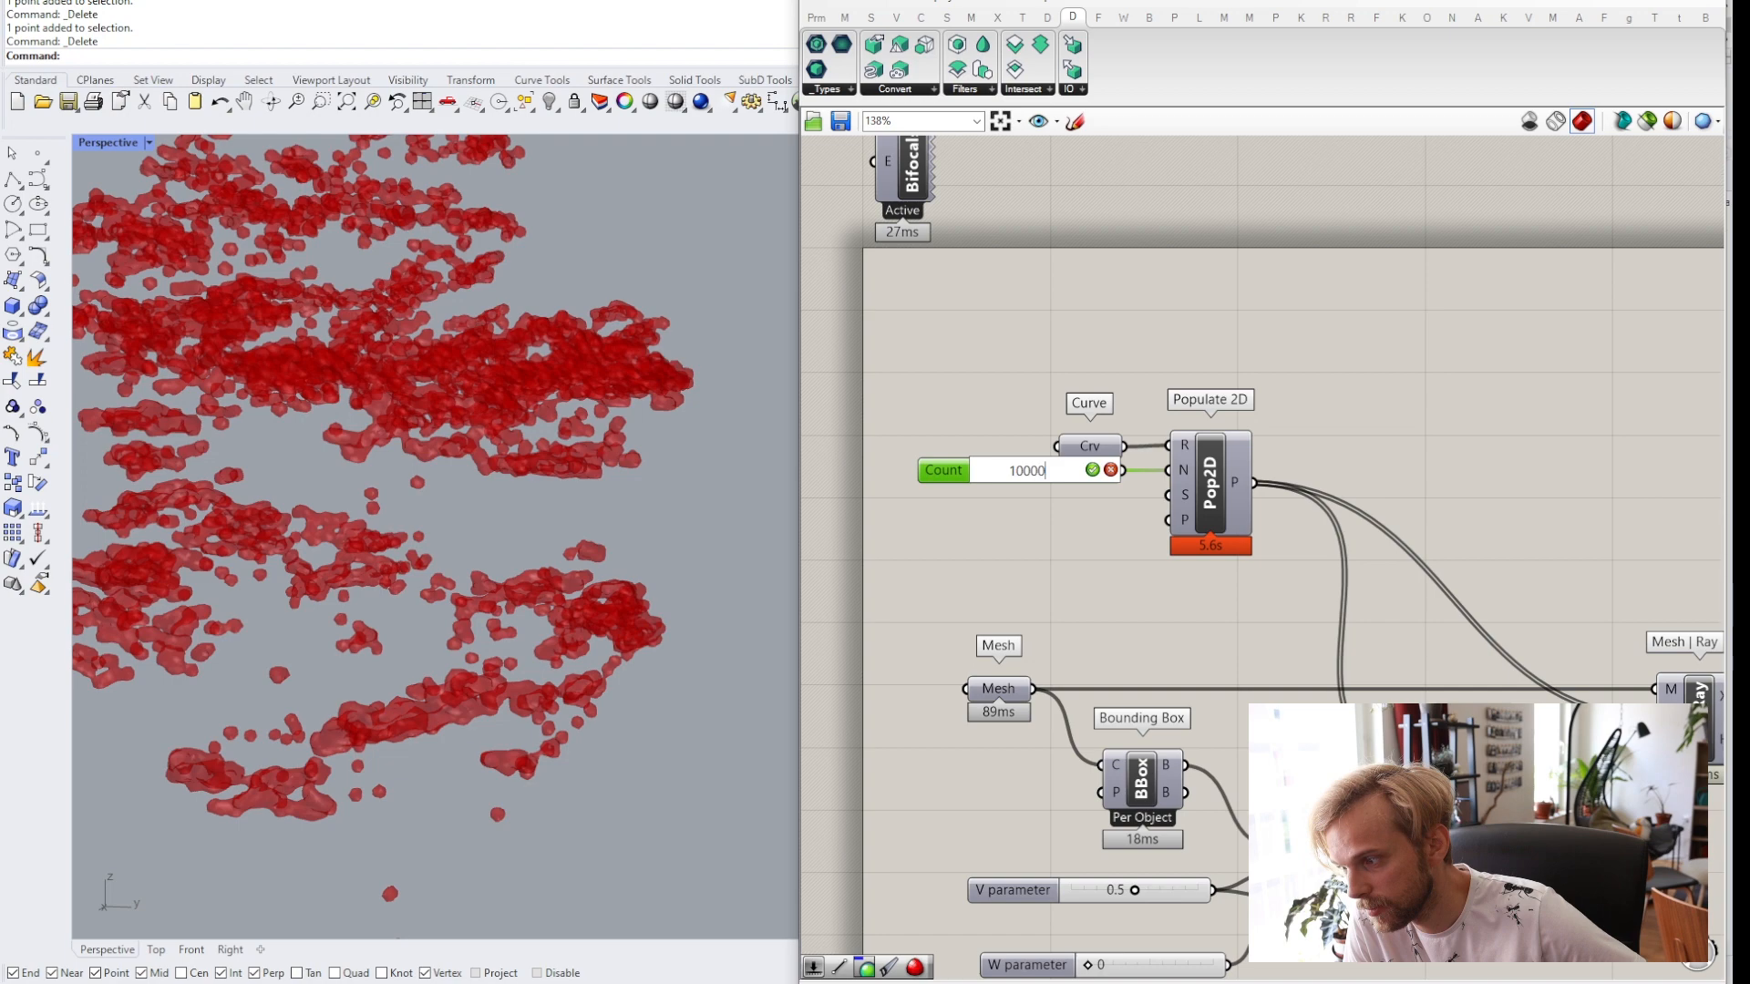
key("Return")
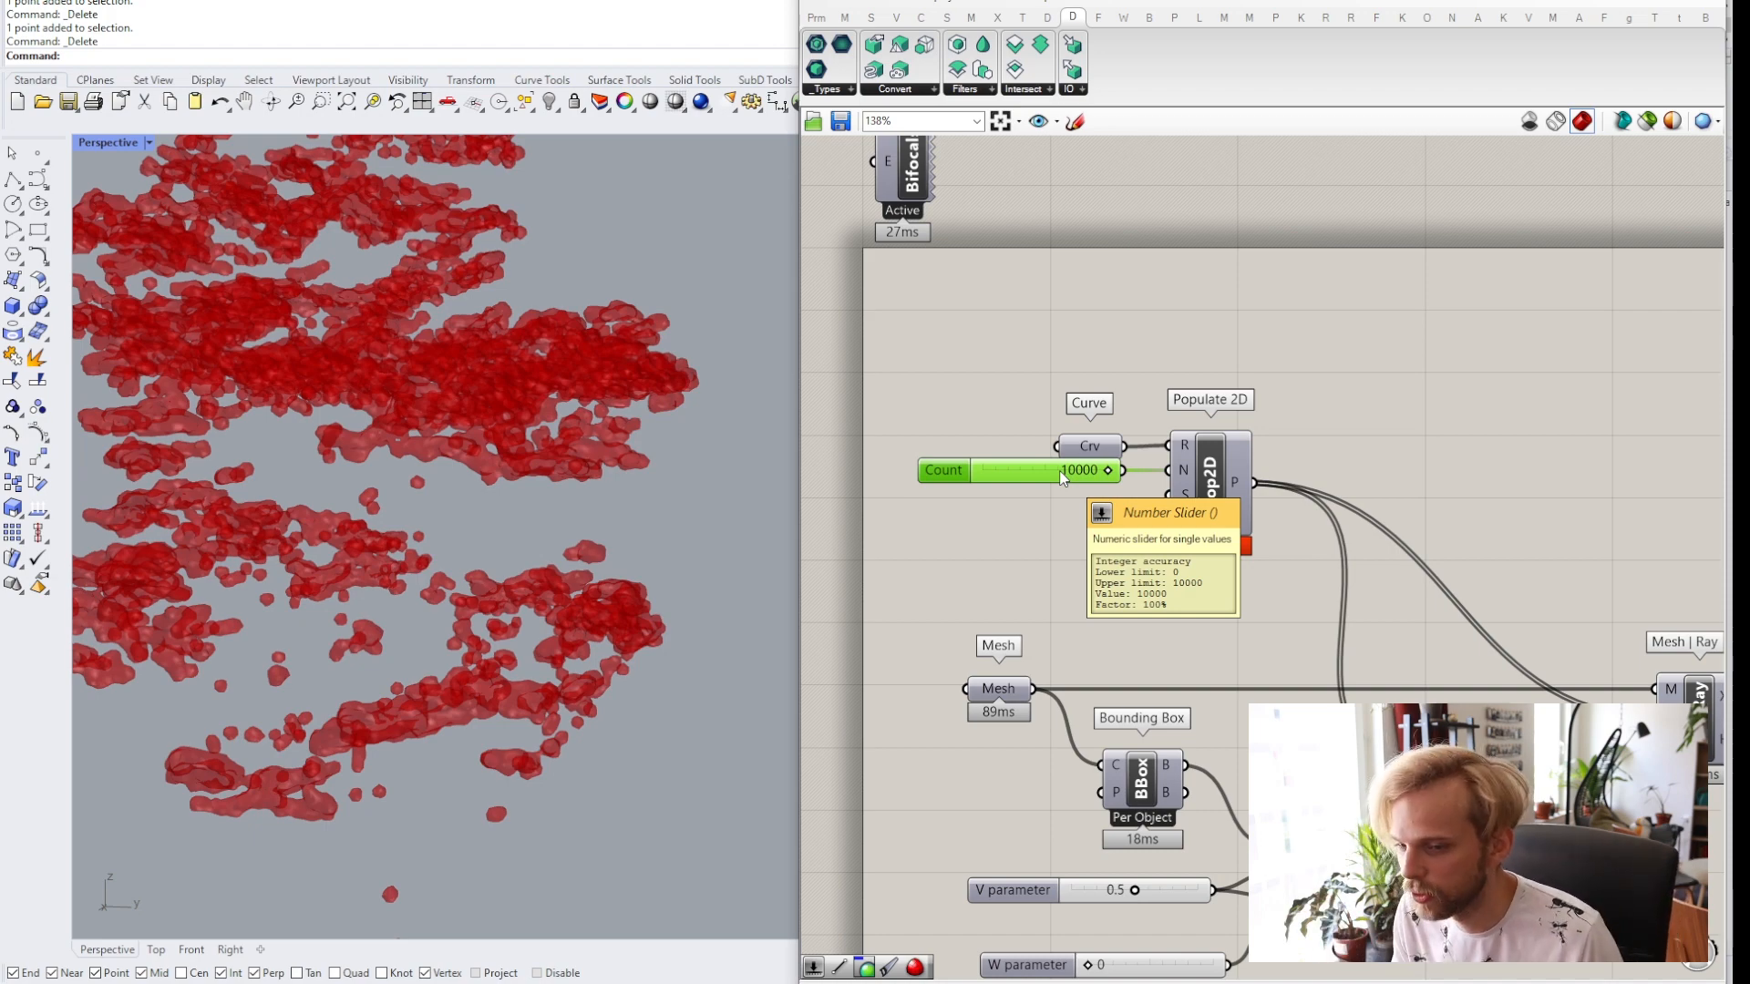
Orbit and zoom the Rhino viewport to examine the denser point volume.
left_click(1447, 418)
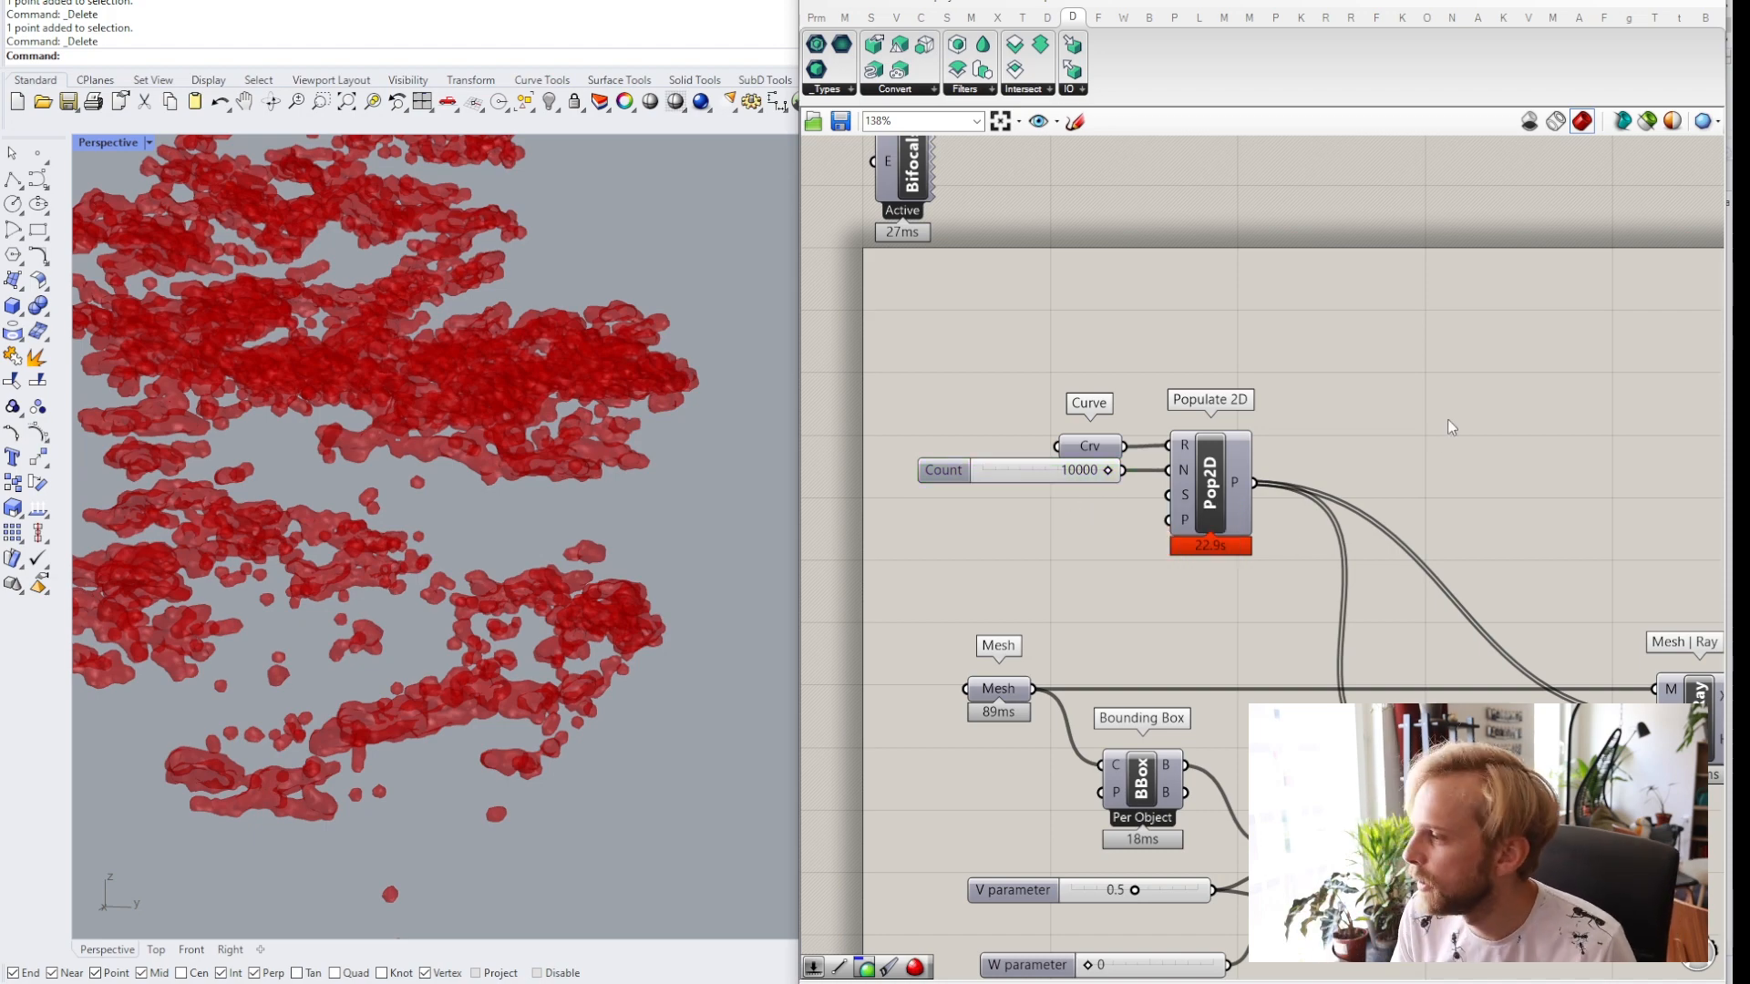
scroll(1403, 455, "down", 3)
scroll(1367, 493, "up", 5)
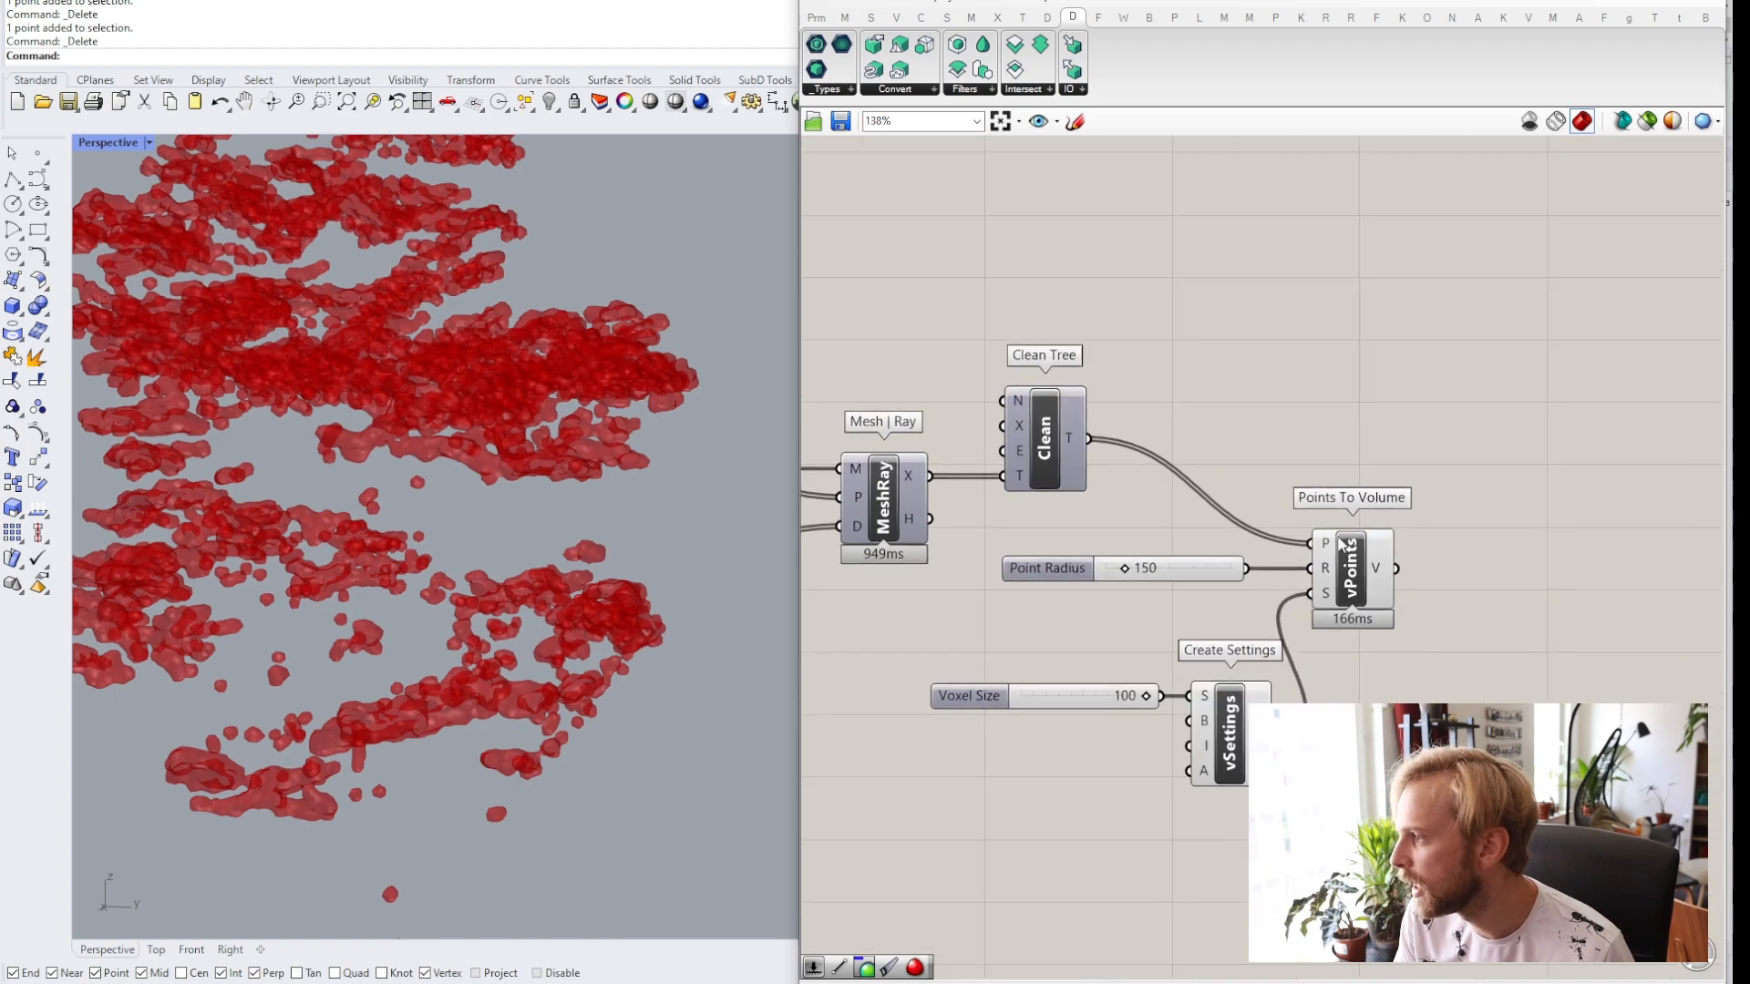
left_click(1379, 588)
left_click(1184, 446)
scroll(397, 292, "down", 3)
right_click_drag(396, 287, 403, 432, "shift")
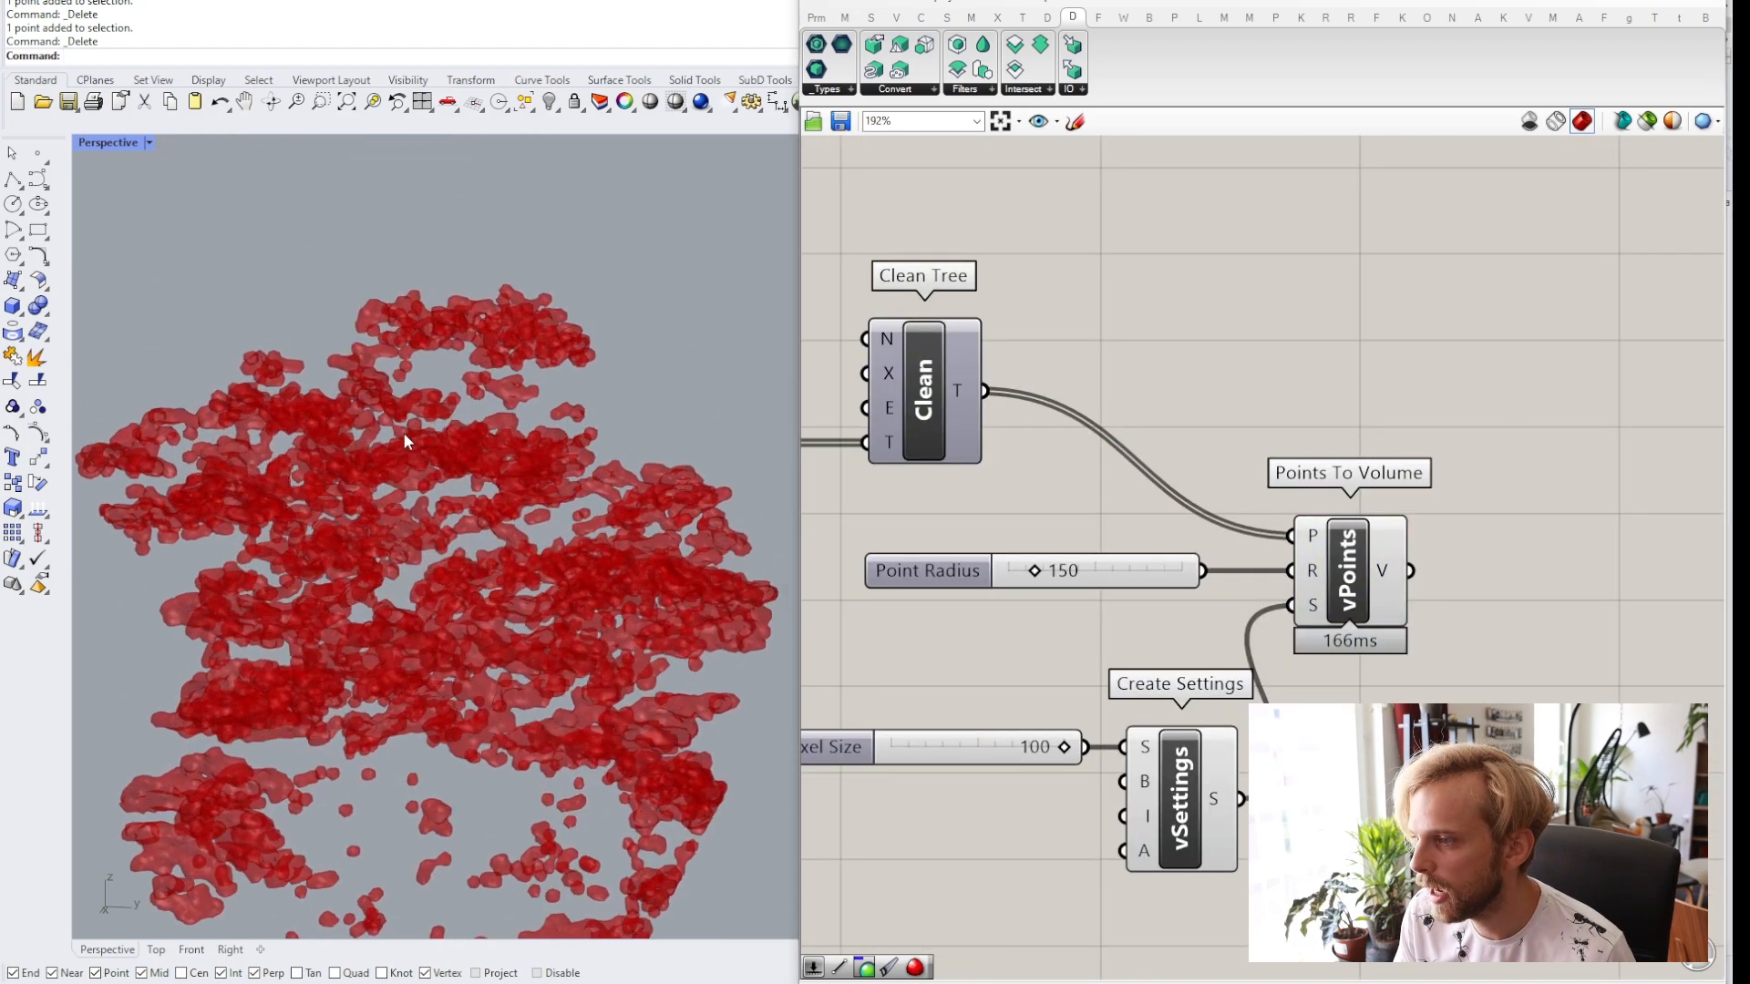
scroll(255, 443, "up", 4)
right_click_drag(255, 443, 417, 455)
scroll(402, 527, "up", 4)
scroll(401, 527, "down", 5)
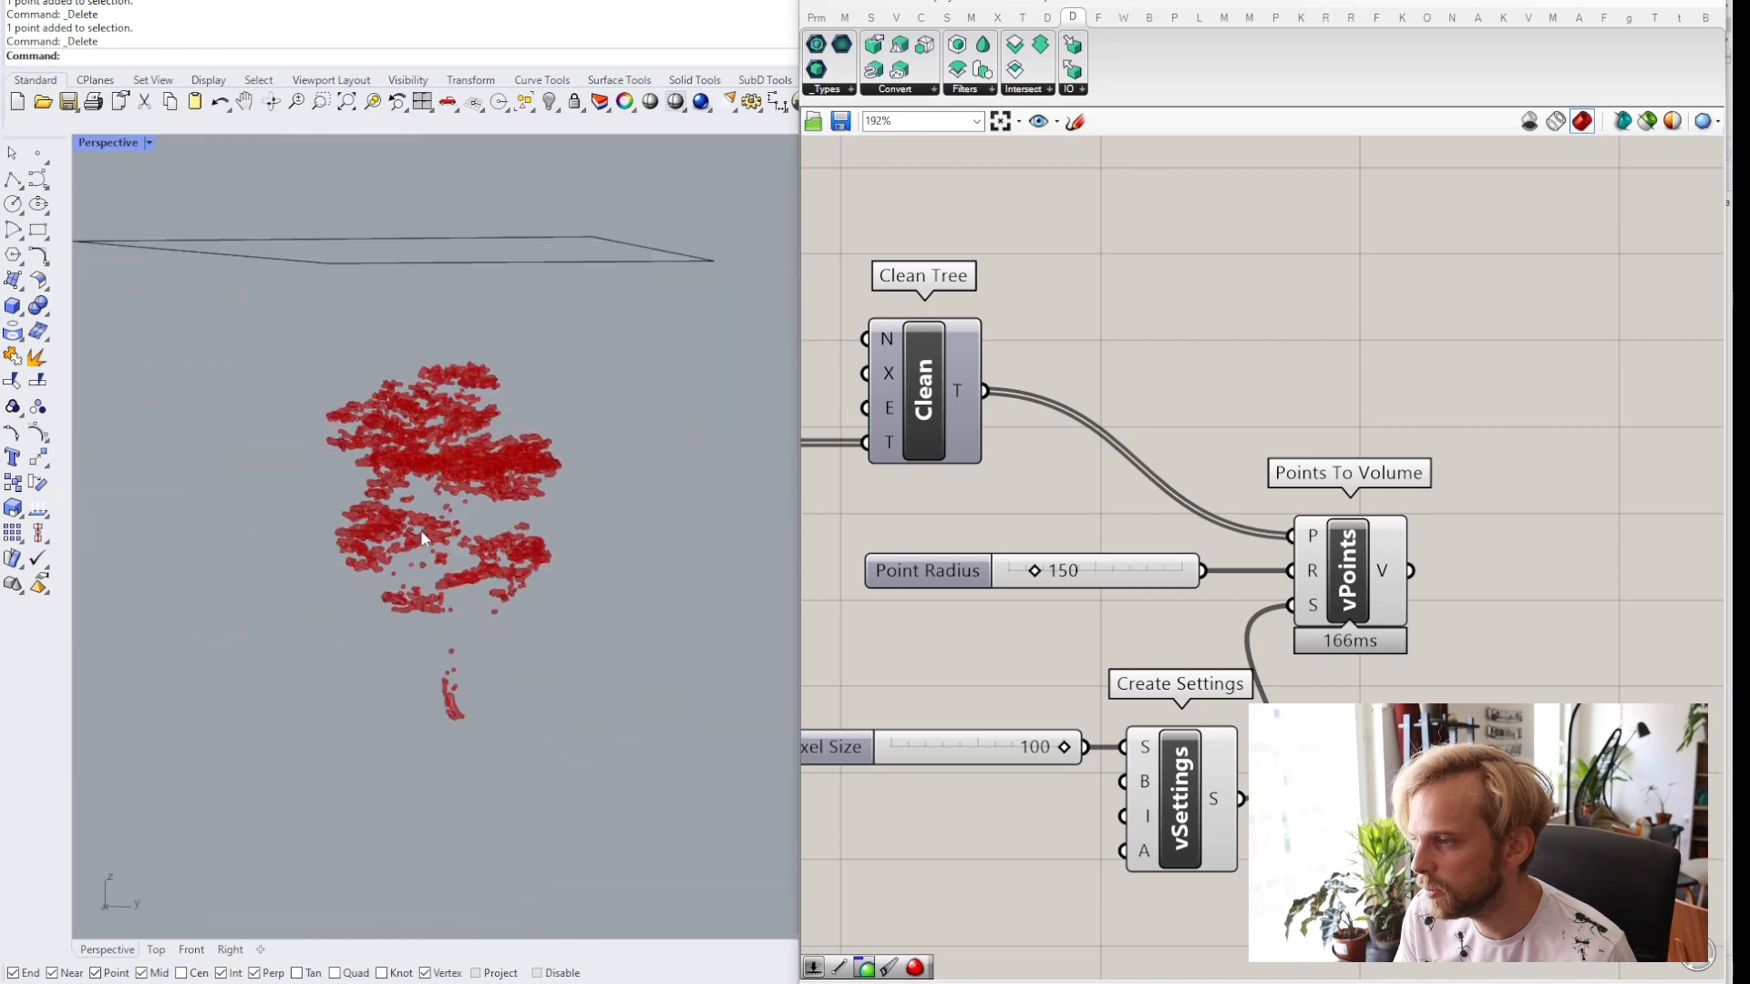
scroll(419, 528, "up", 3)
right_click_drag(613, 306, 572, 301)
right_click_drag(453, 522, 488, 483, "shift")
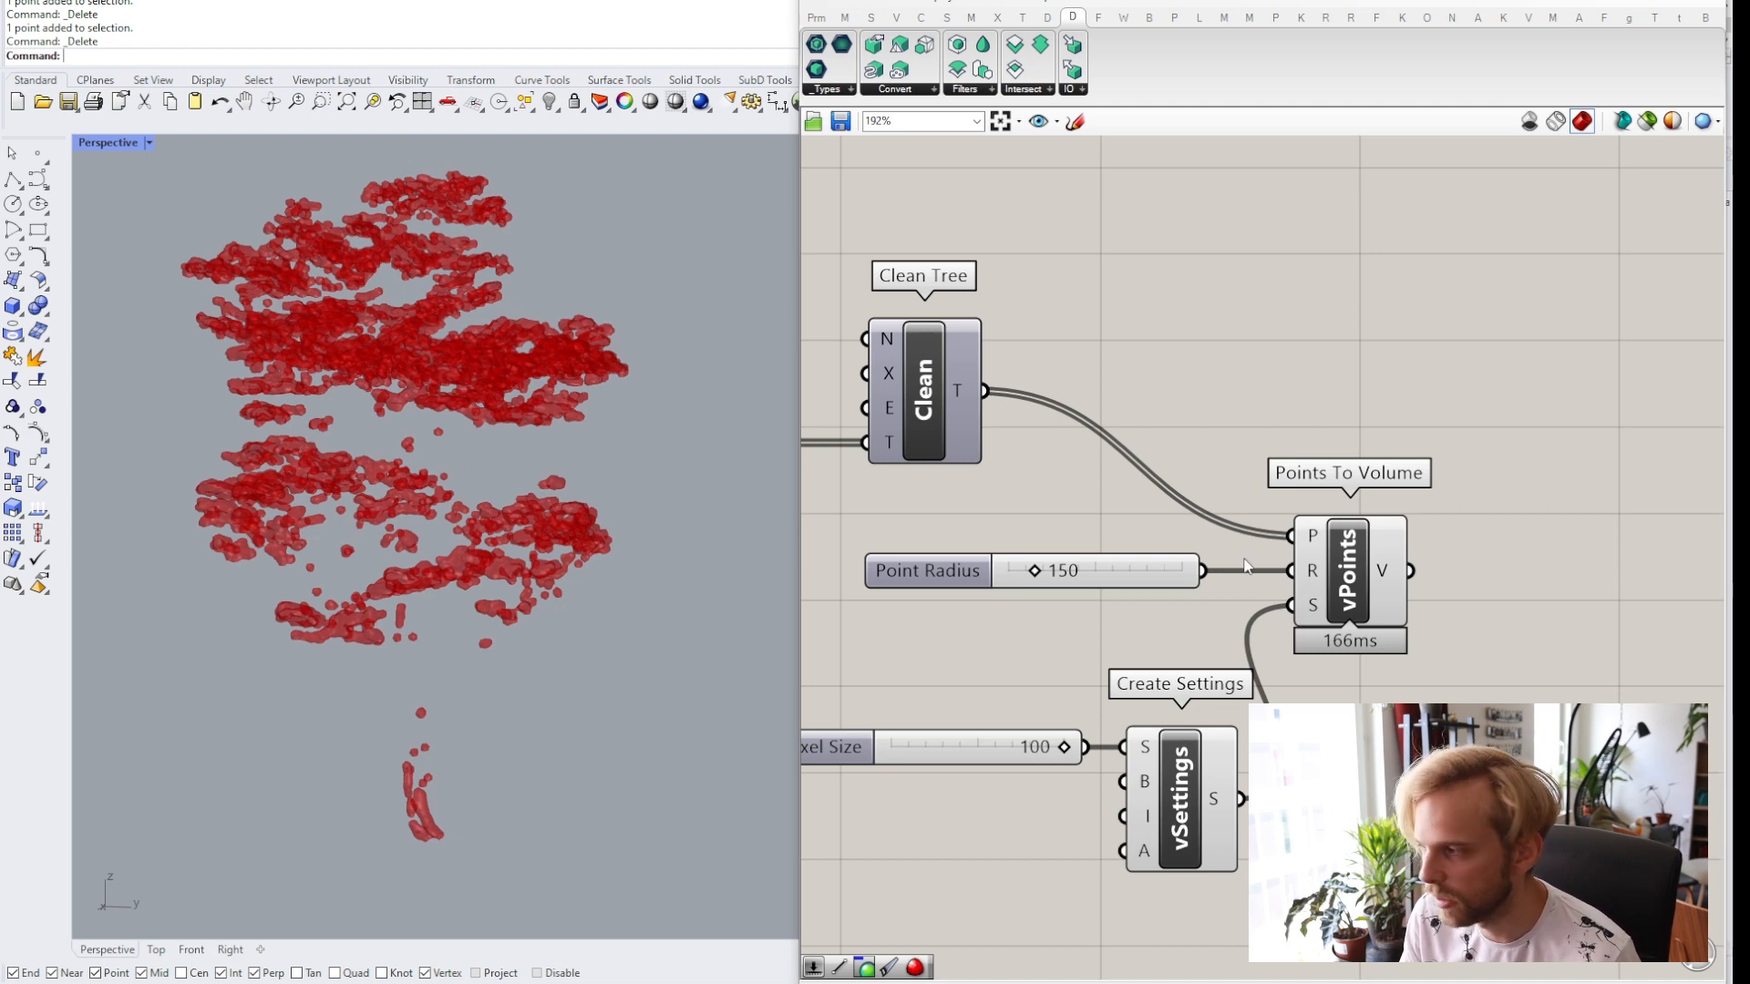
right_click_drag(1247, 566, 1037, 495)
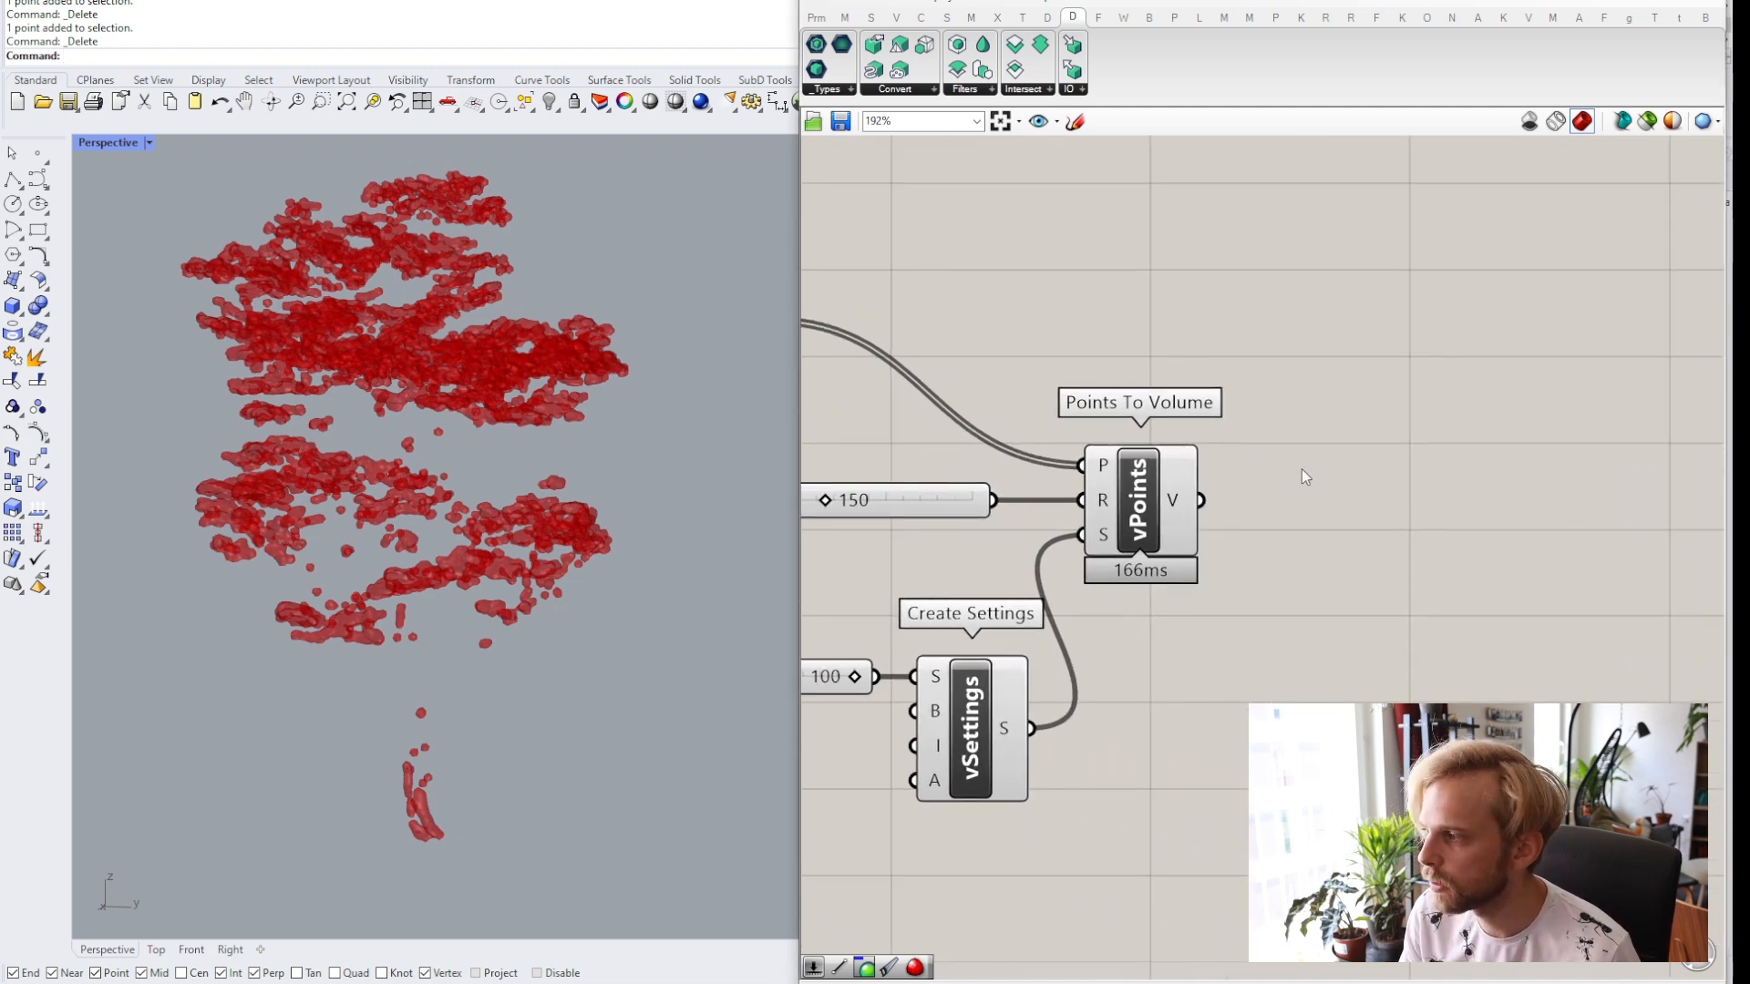
mouse_move(1176, 501)
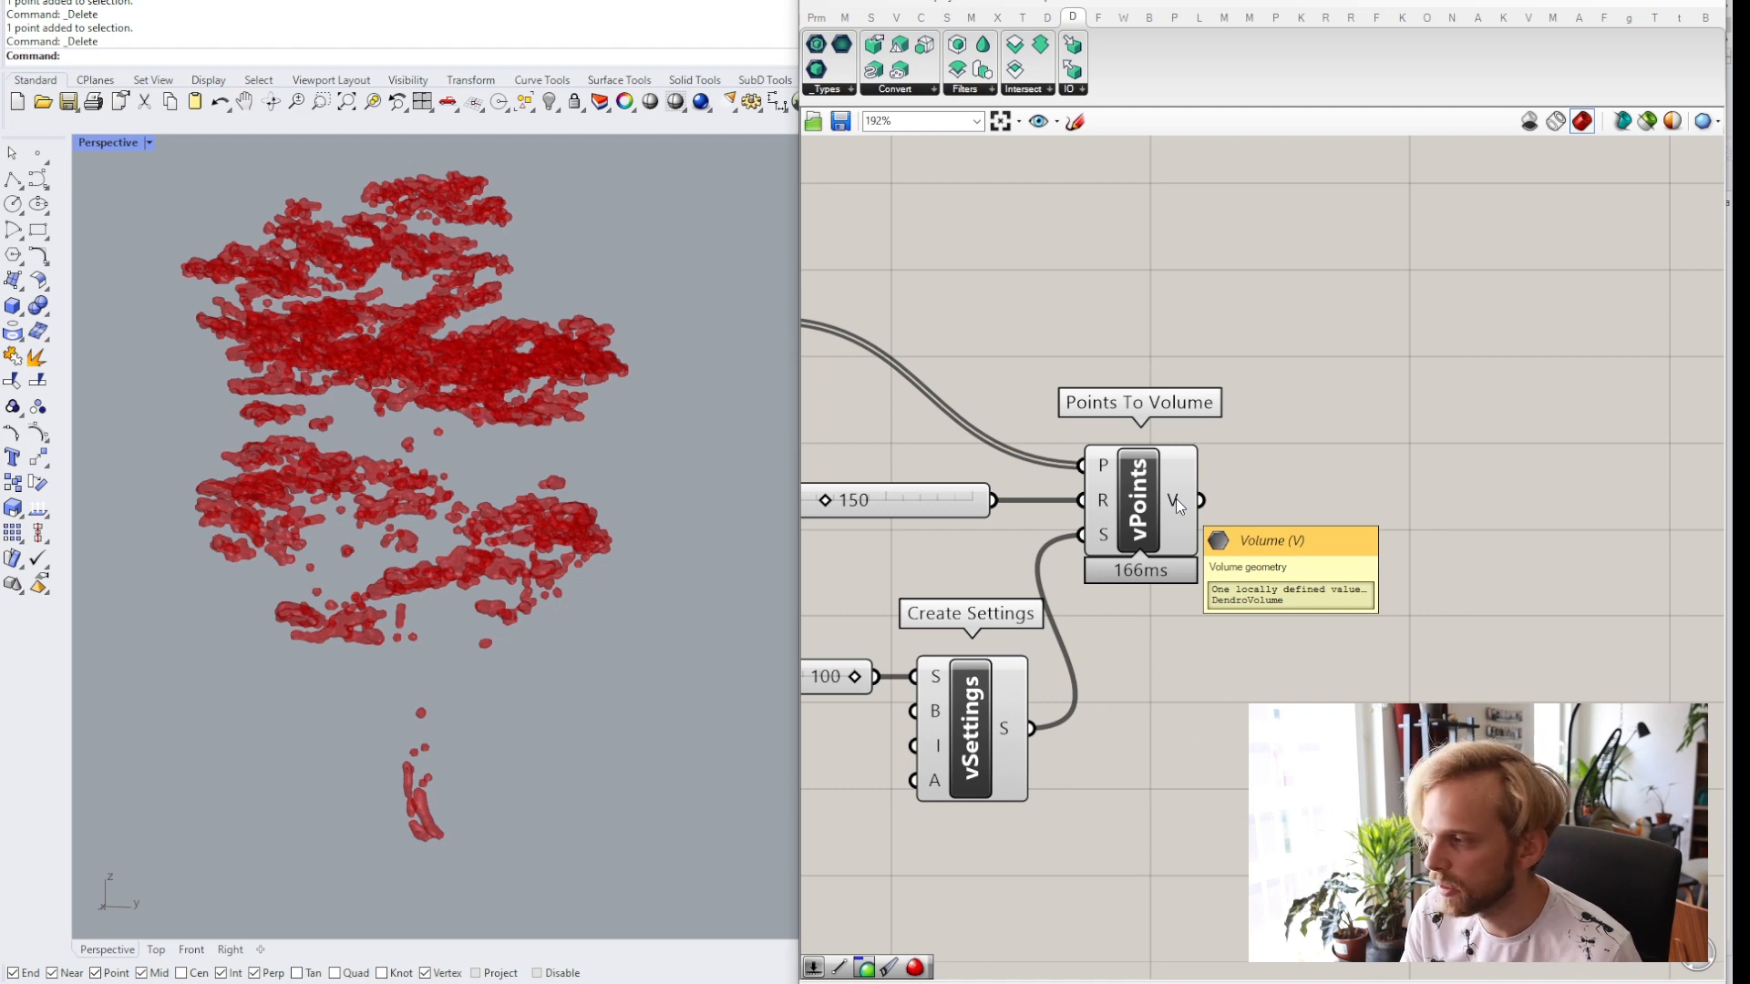
Add a Volume to Mesh component and connect the Points To Volume V output and Create Settings S output to it.
left_click(920, 90)
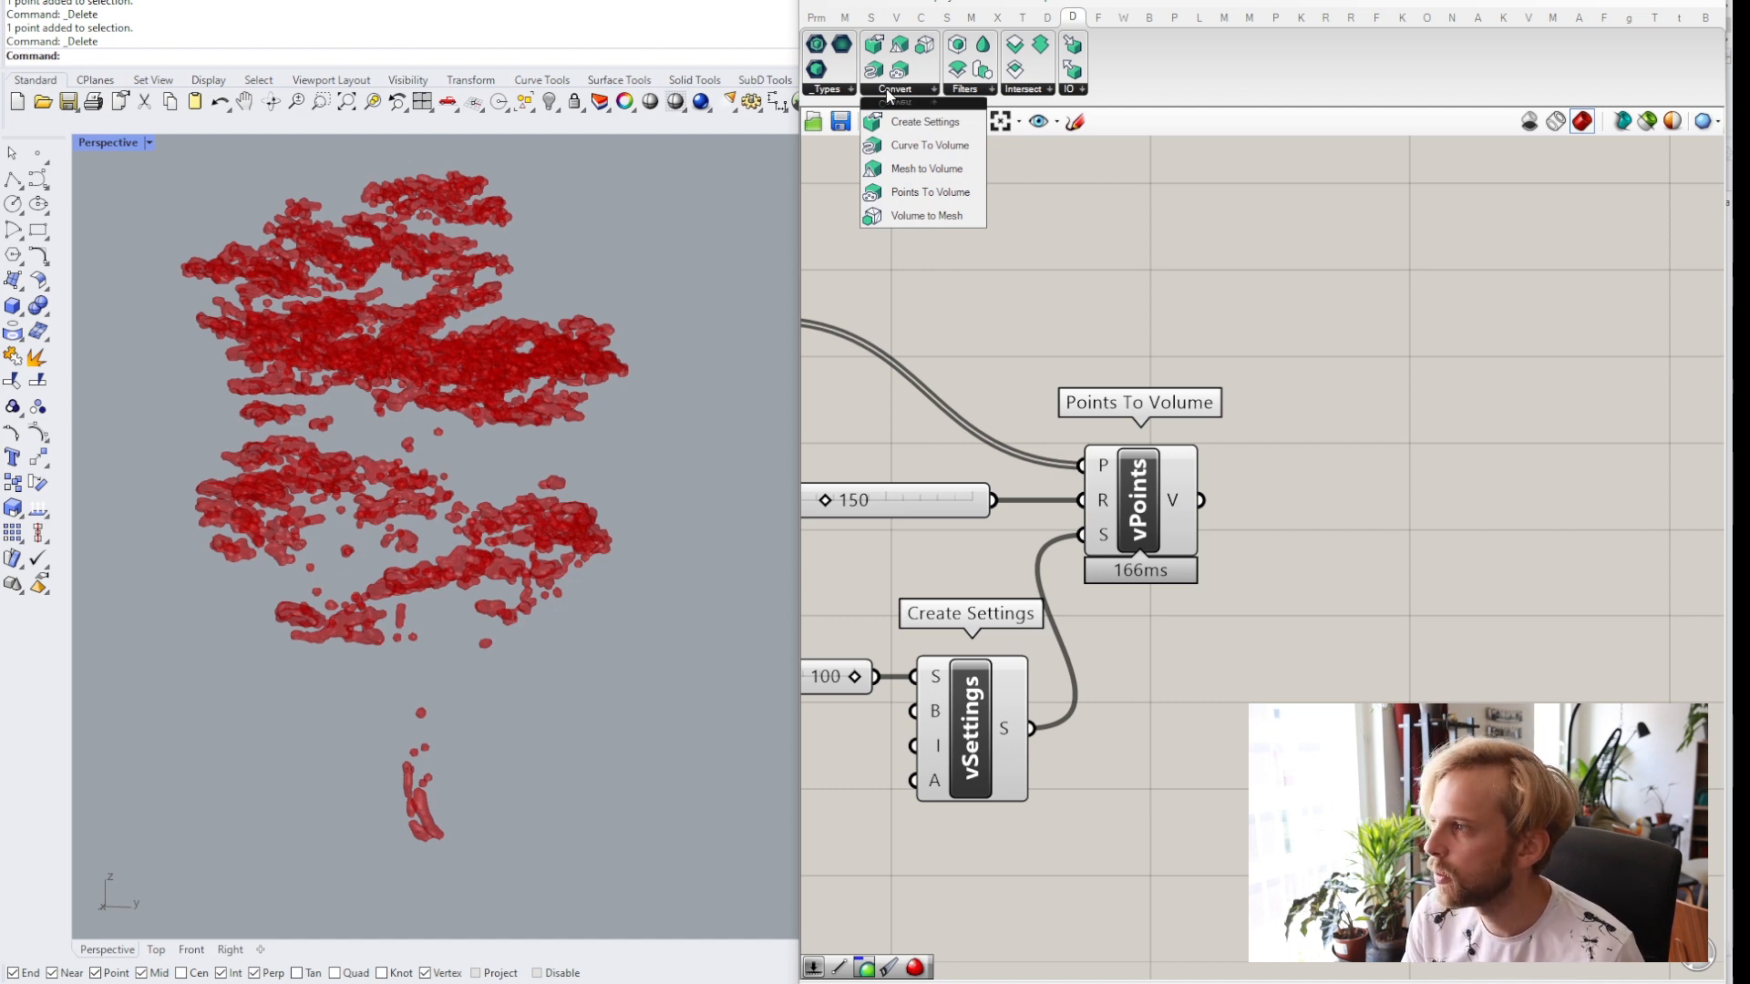
left_click(918, 219)
left_click(1339, 504)
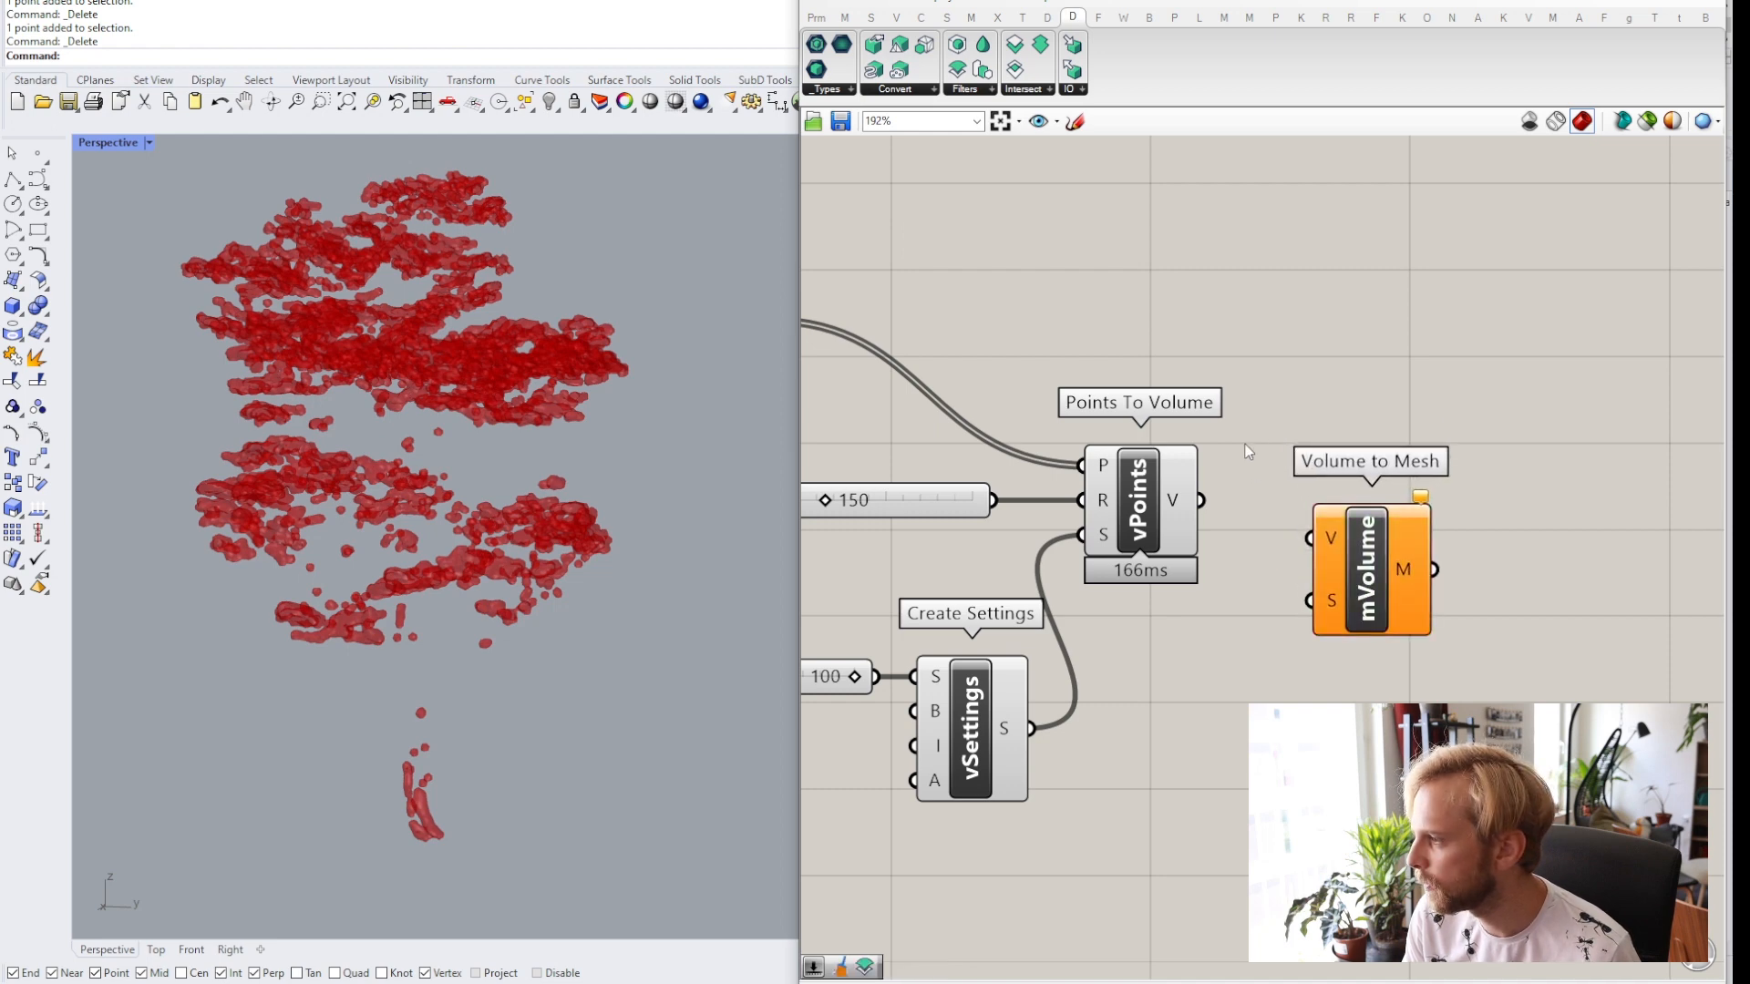
right_click_drag(1251, 490, 1144, 447)
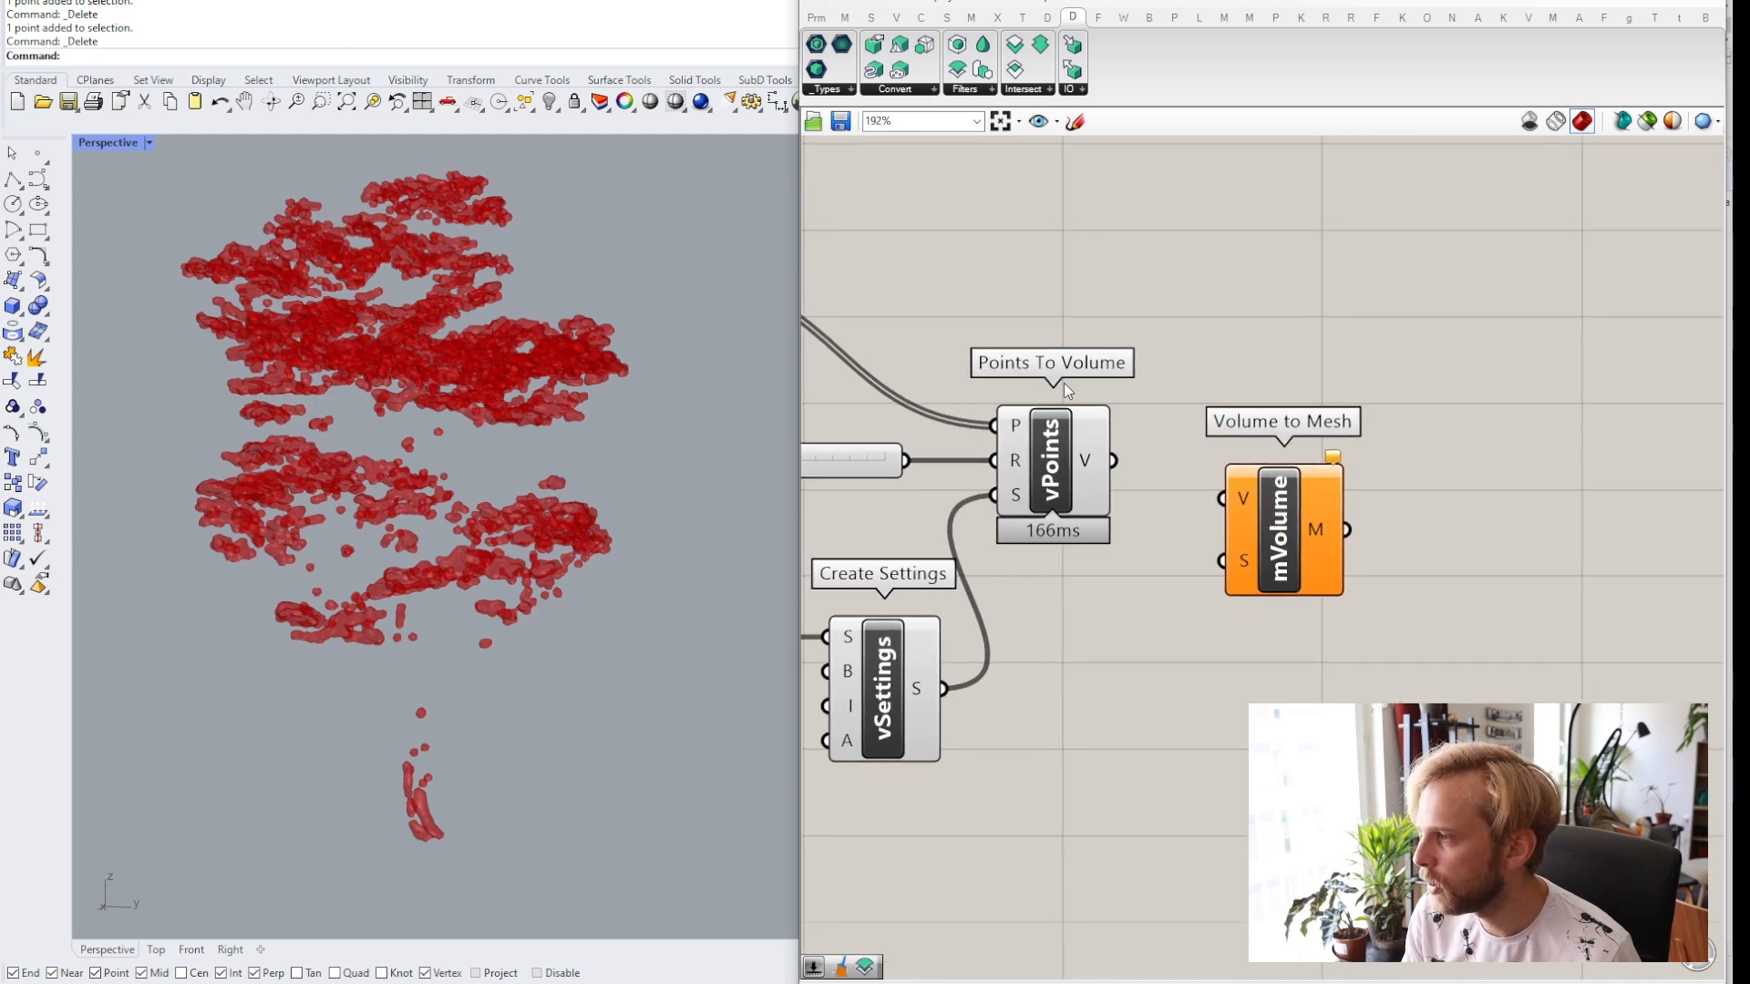
left_click_drag(1113, 460, 1222, 497)
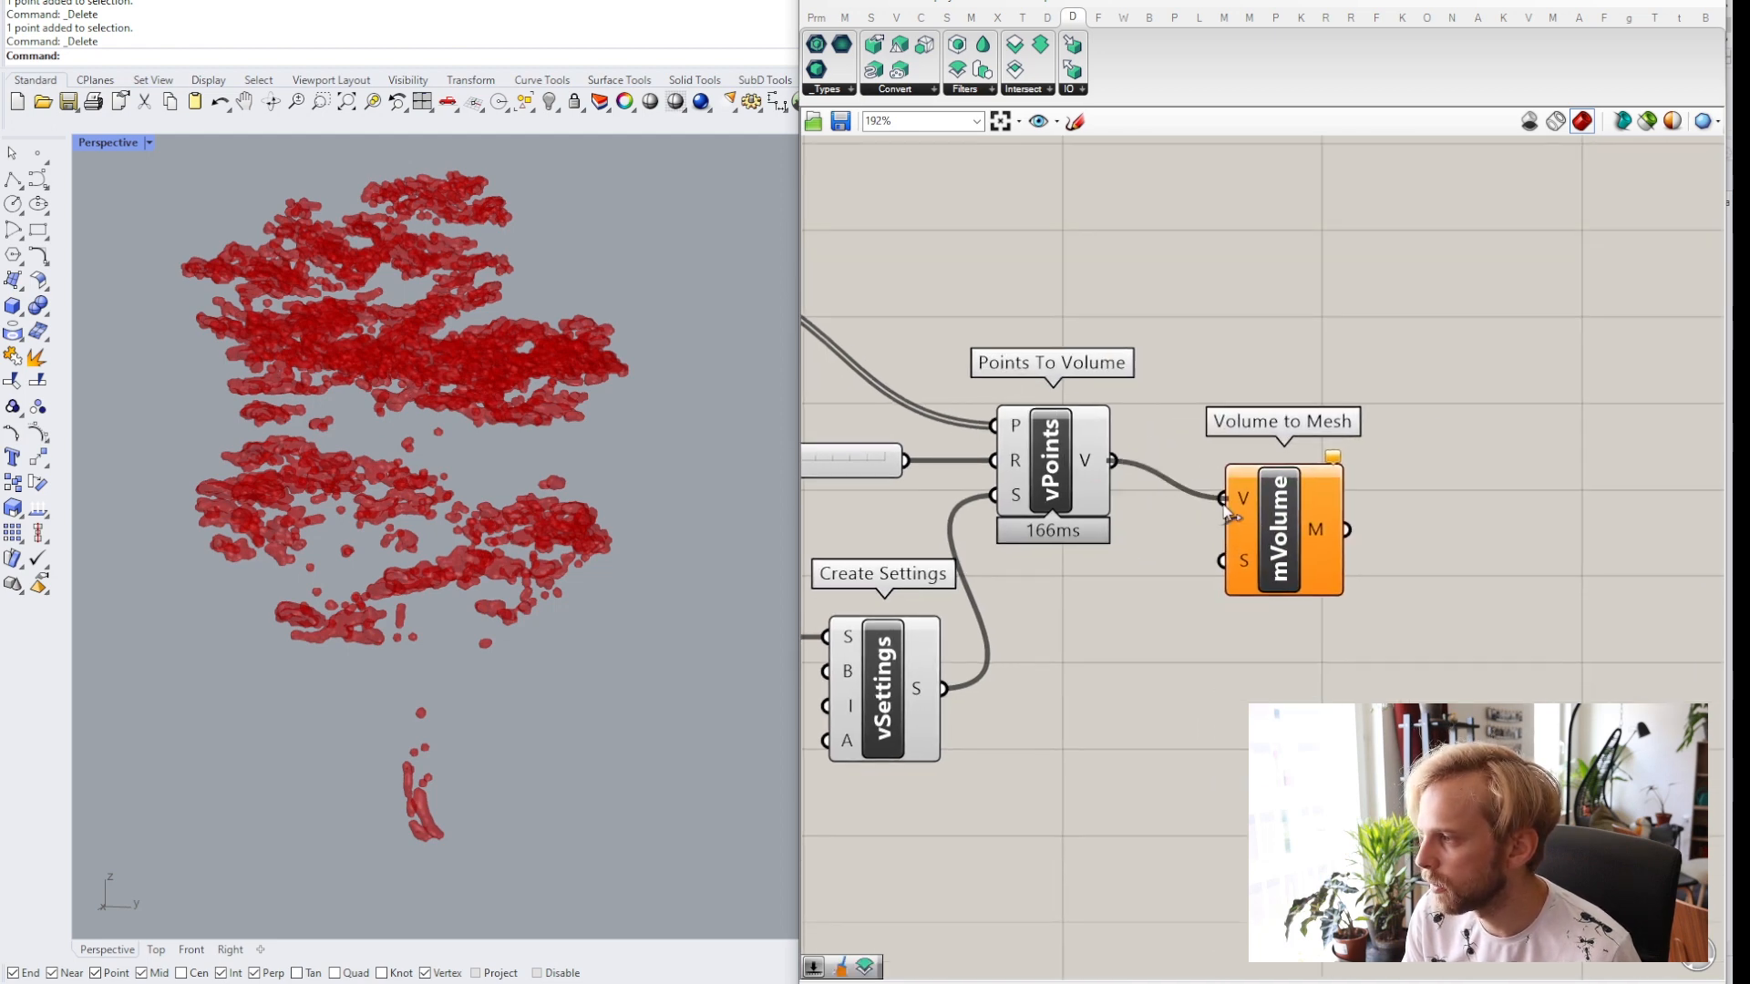
left_click_drag(1294, 547, 1360, 509)
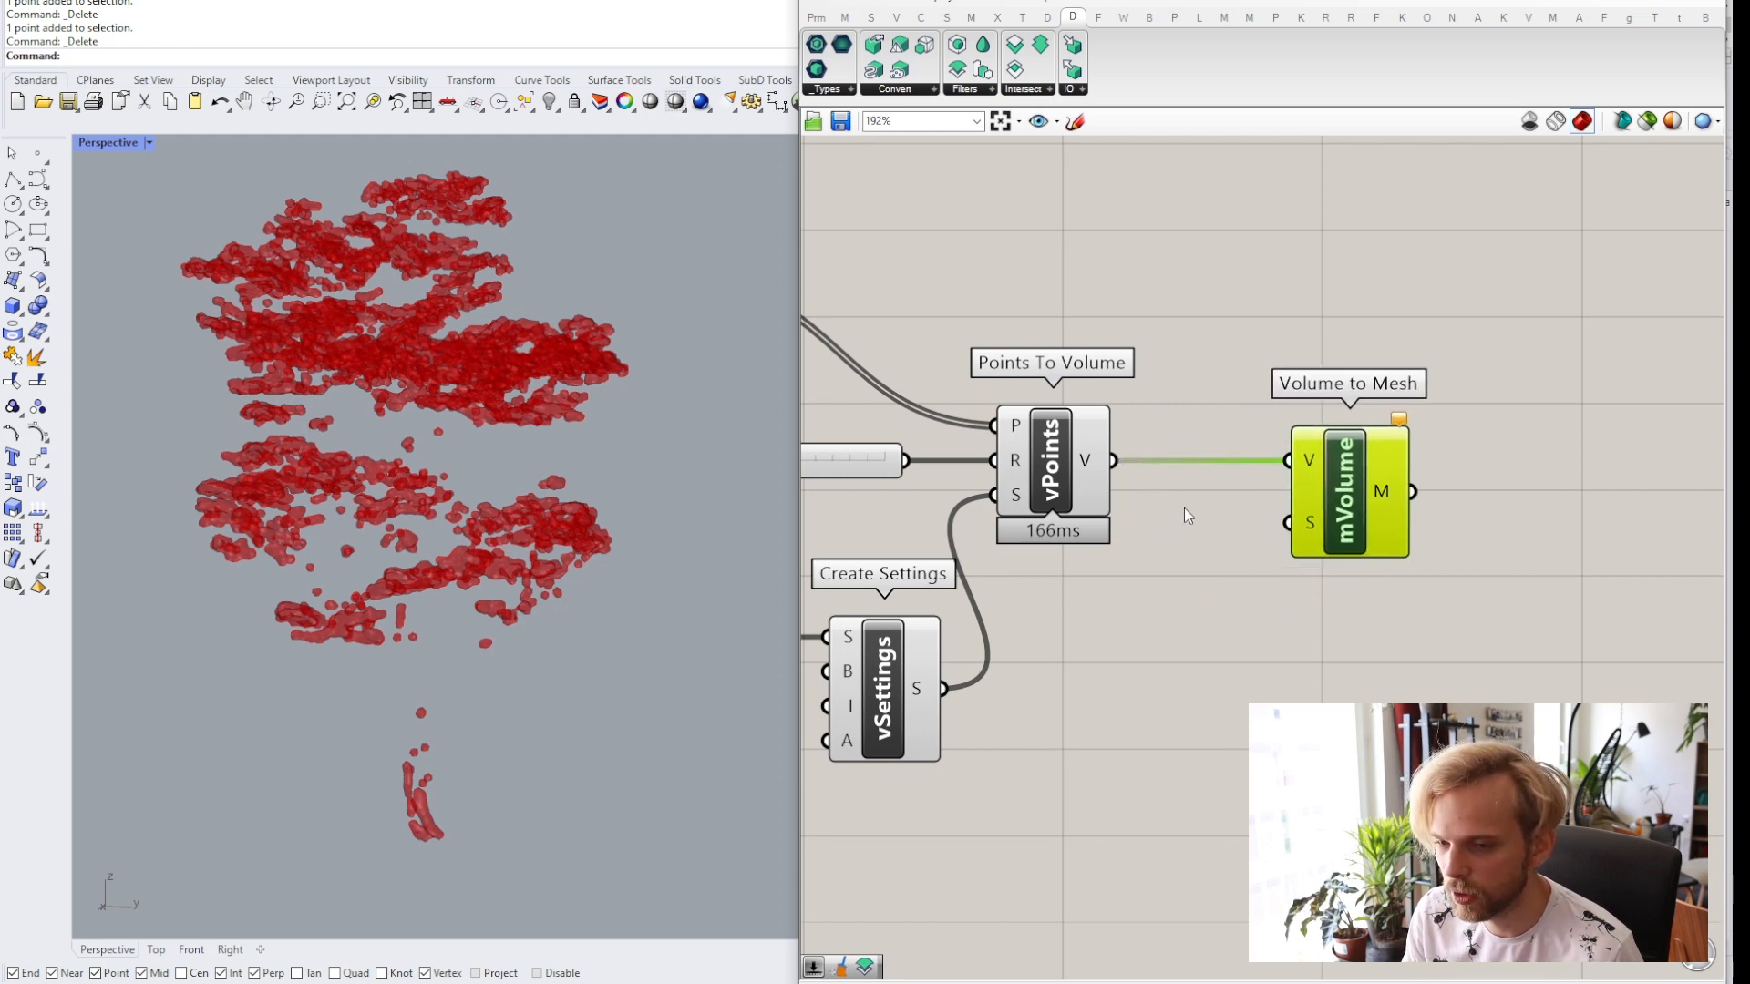
right_click_drag(1182, 510, 1324, 403)
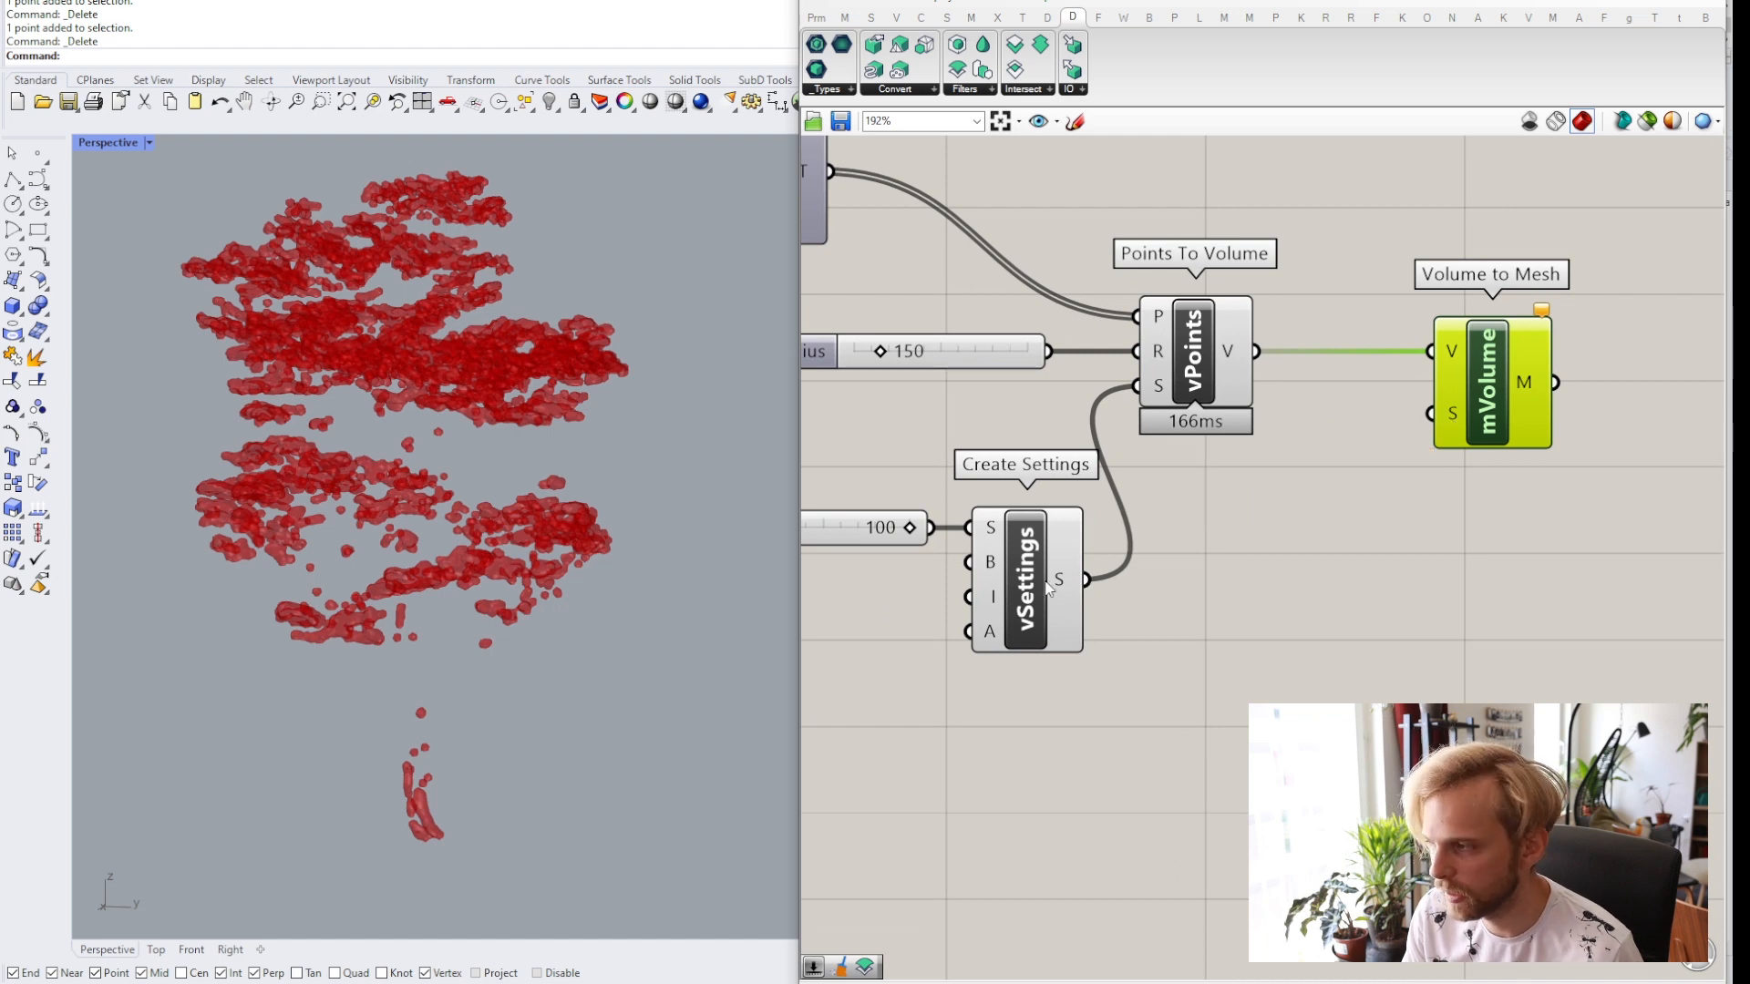
left_click_drag(1089, 581, 1430, 412)
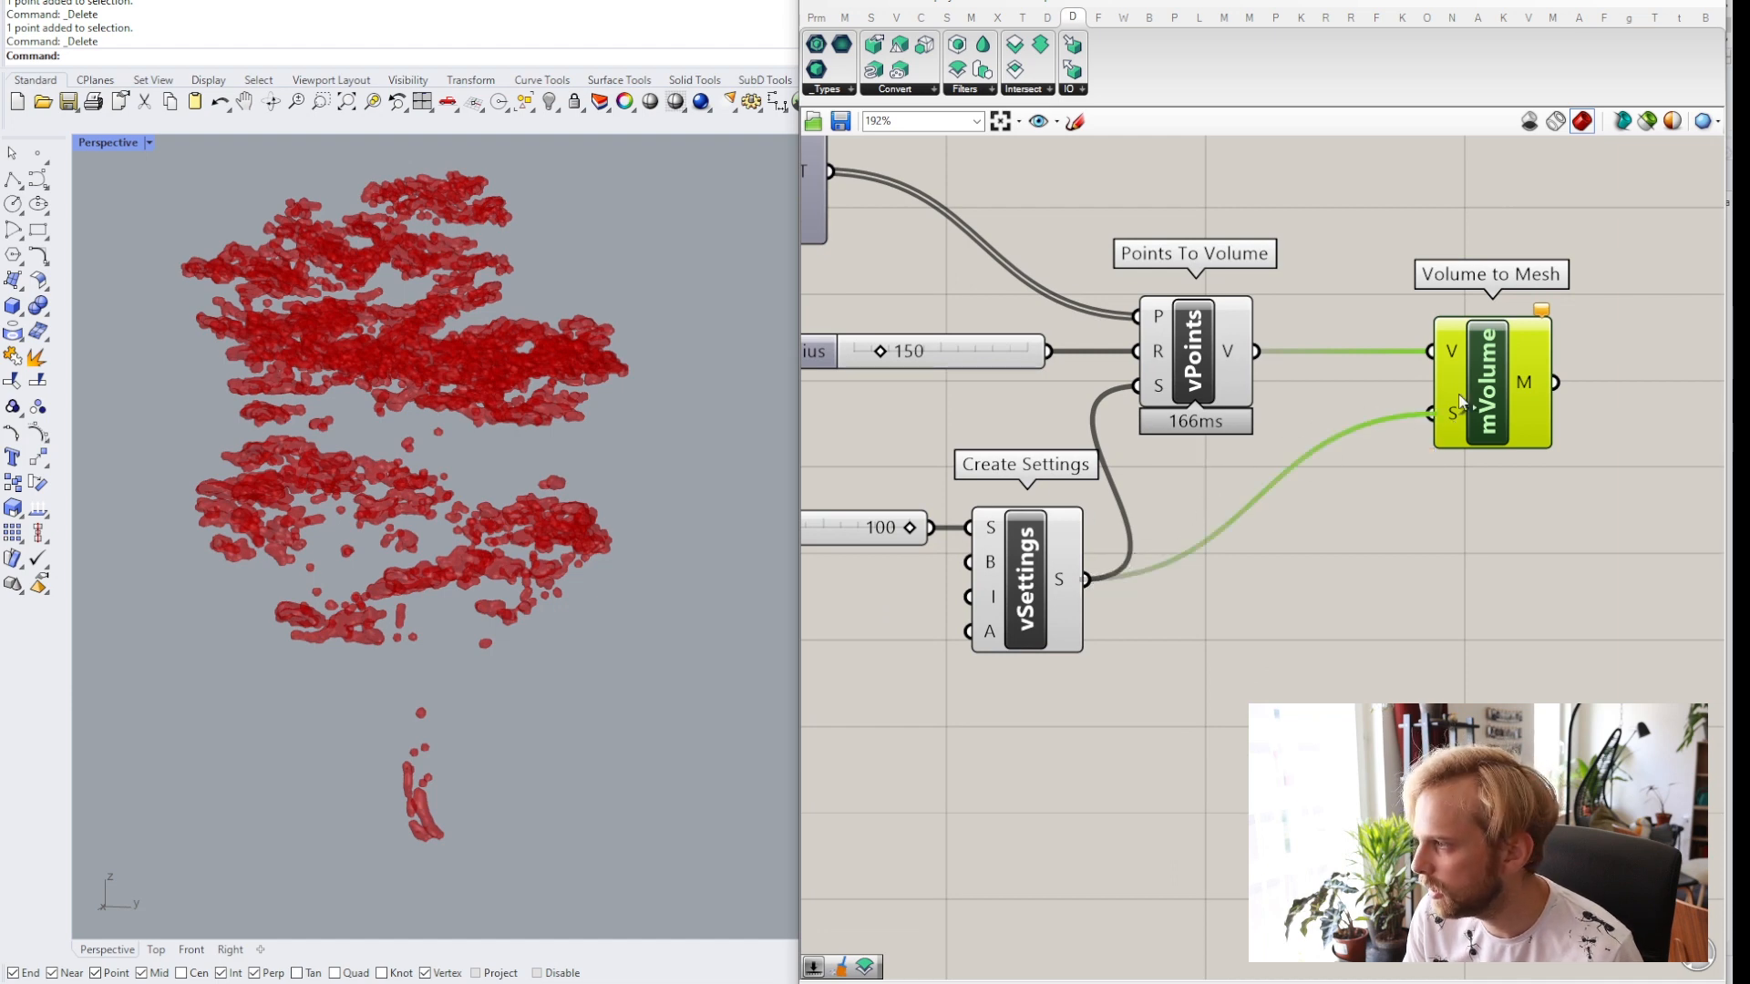
left_click(1402, 579)
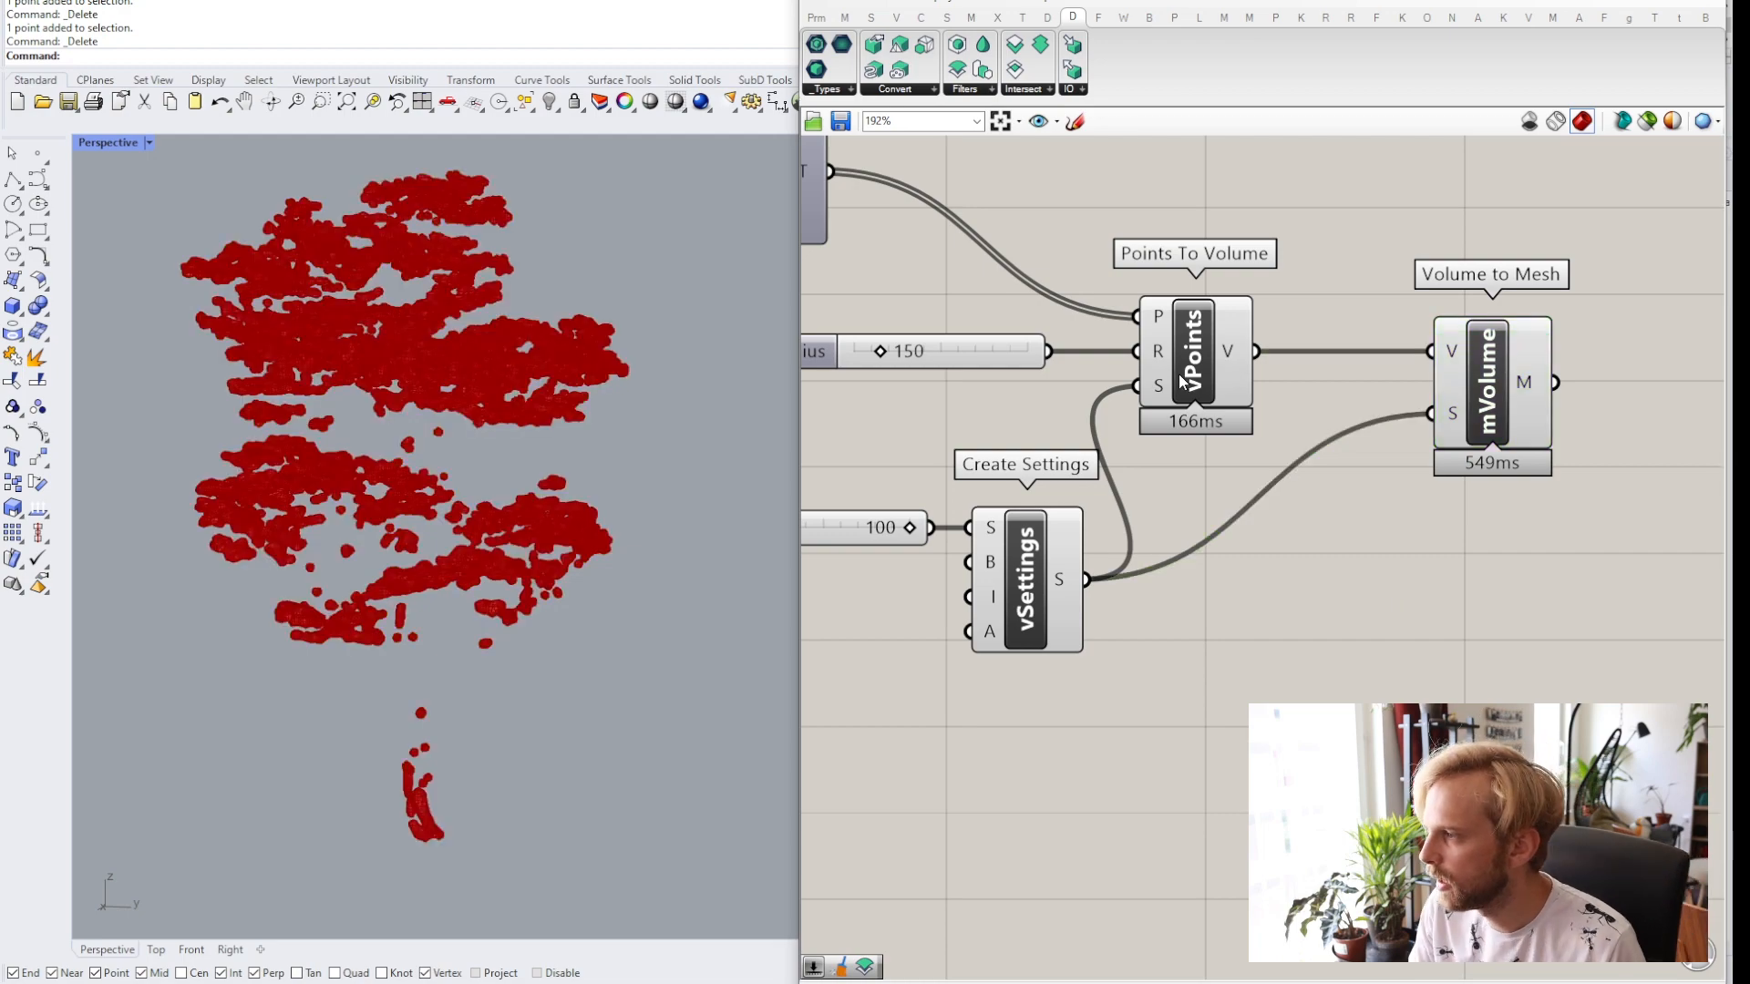
Disable the previews of the Points To Volume and Create Settings components.
left_click_drag(1277, 679, 987, 343)
middle_click(987, 342)
left_click(1048, 290)
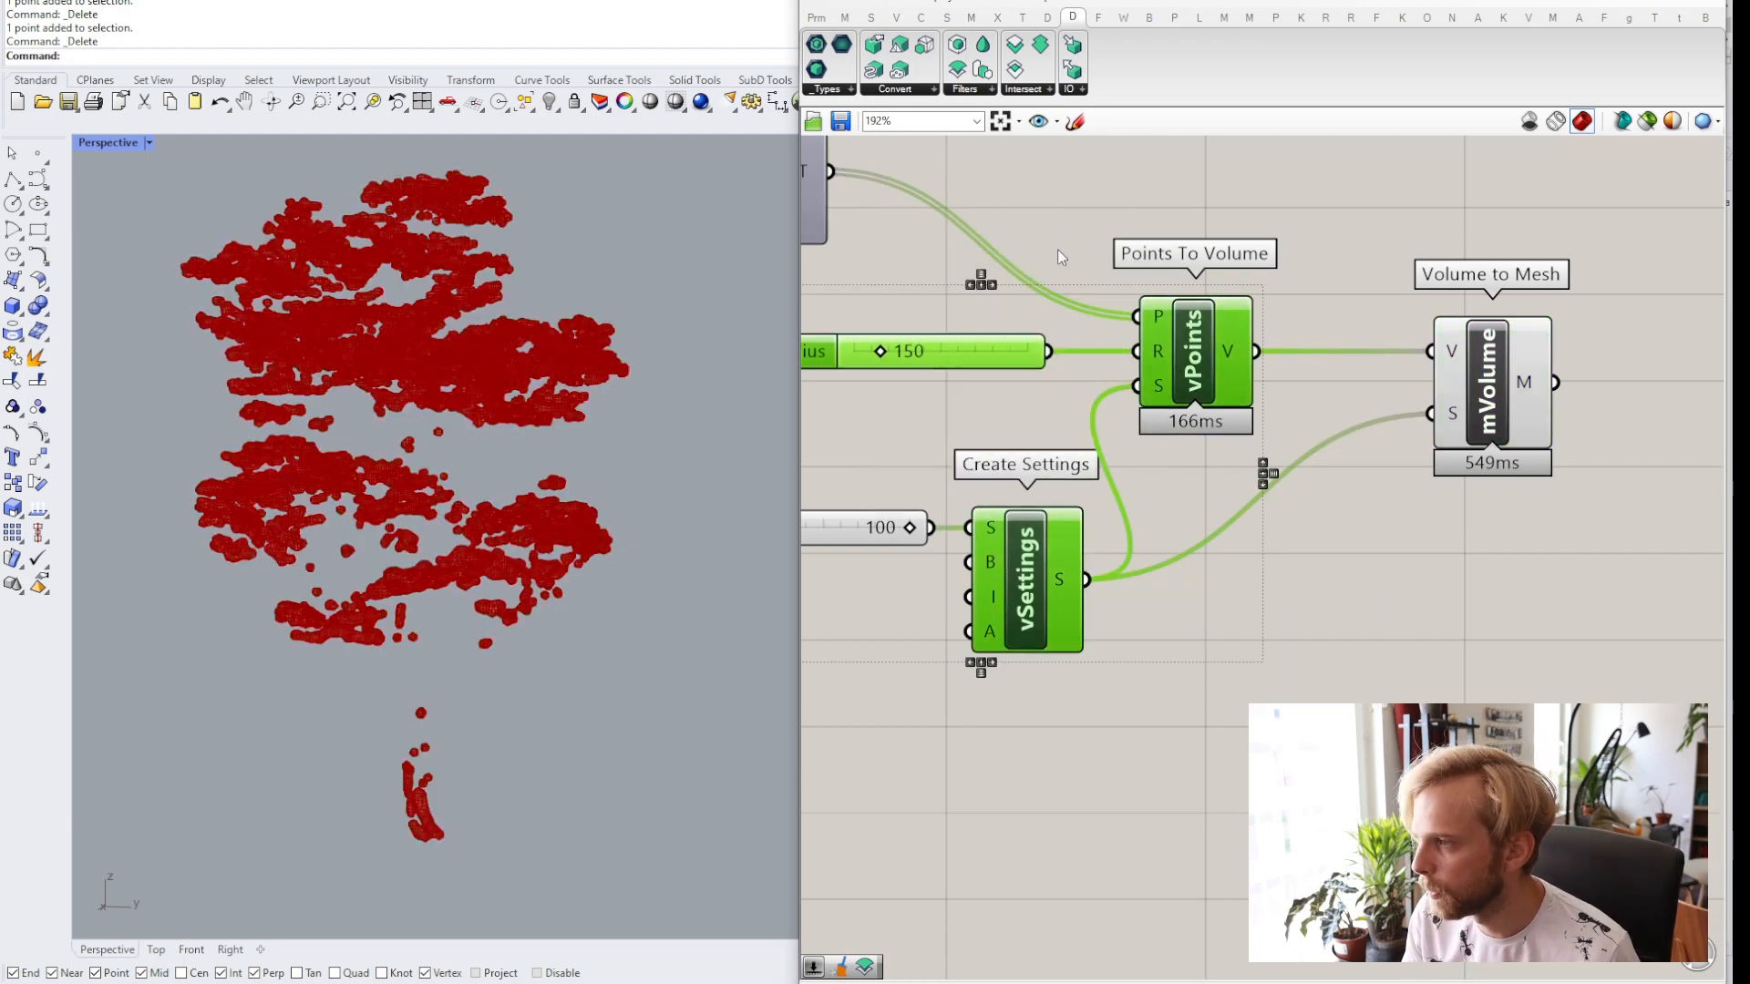
left_click(1057, 249)
Zoom the viewport in and out to examine the generated volume mesh.
scroll(319, 361, "up", 5)
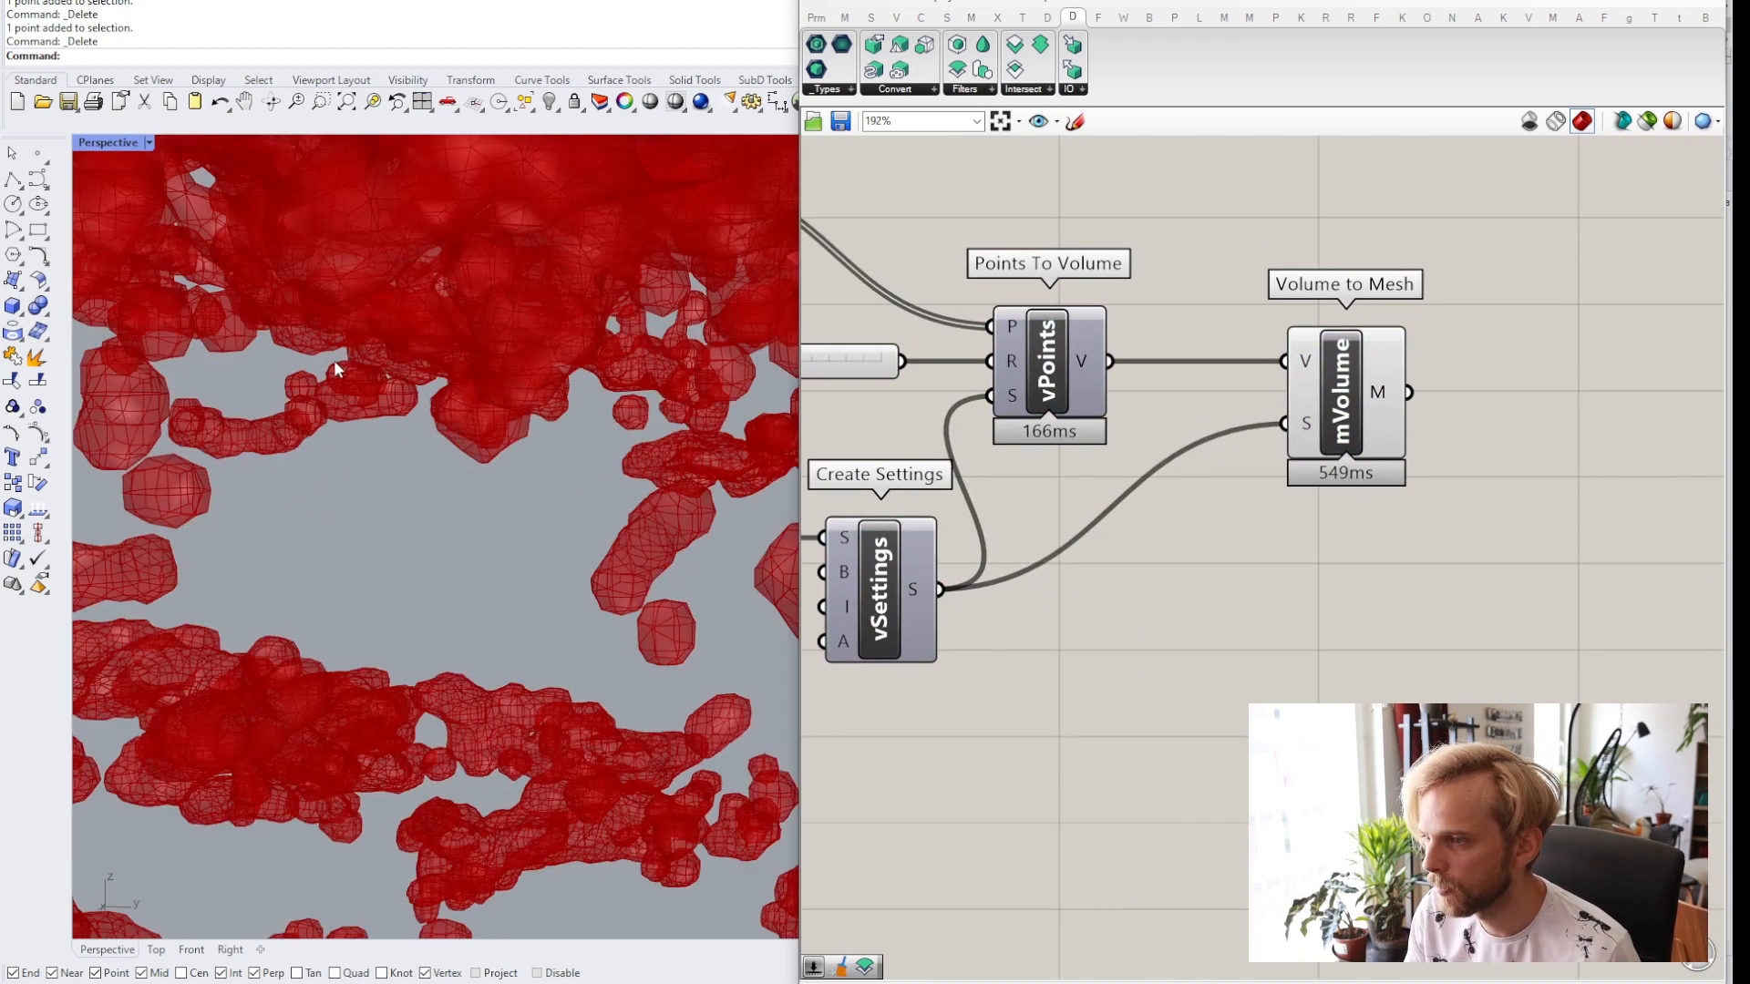
scroll(332, 457, "down", 10)
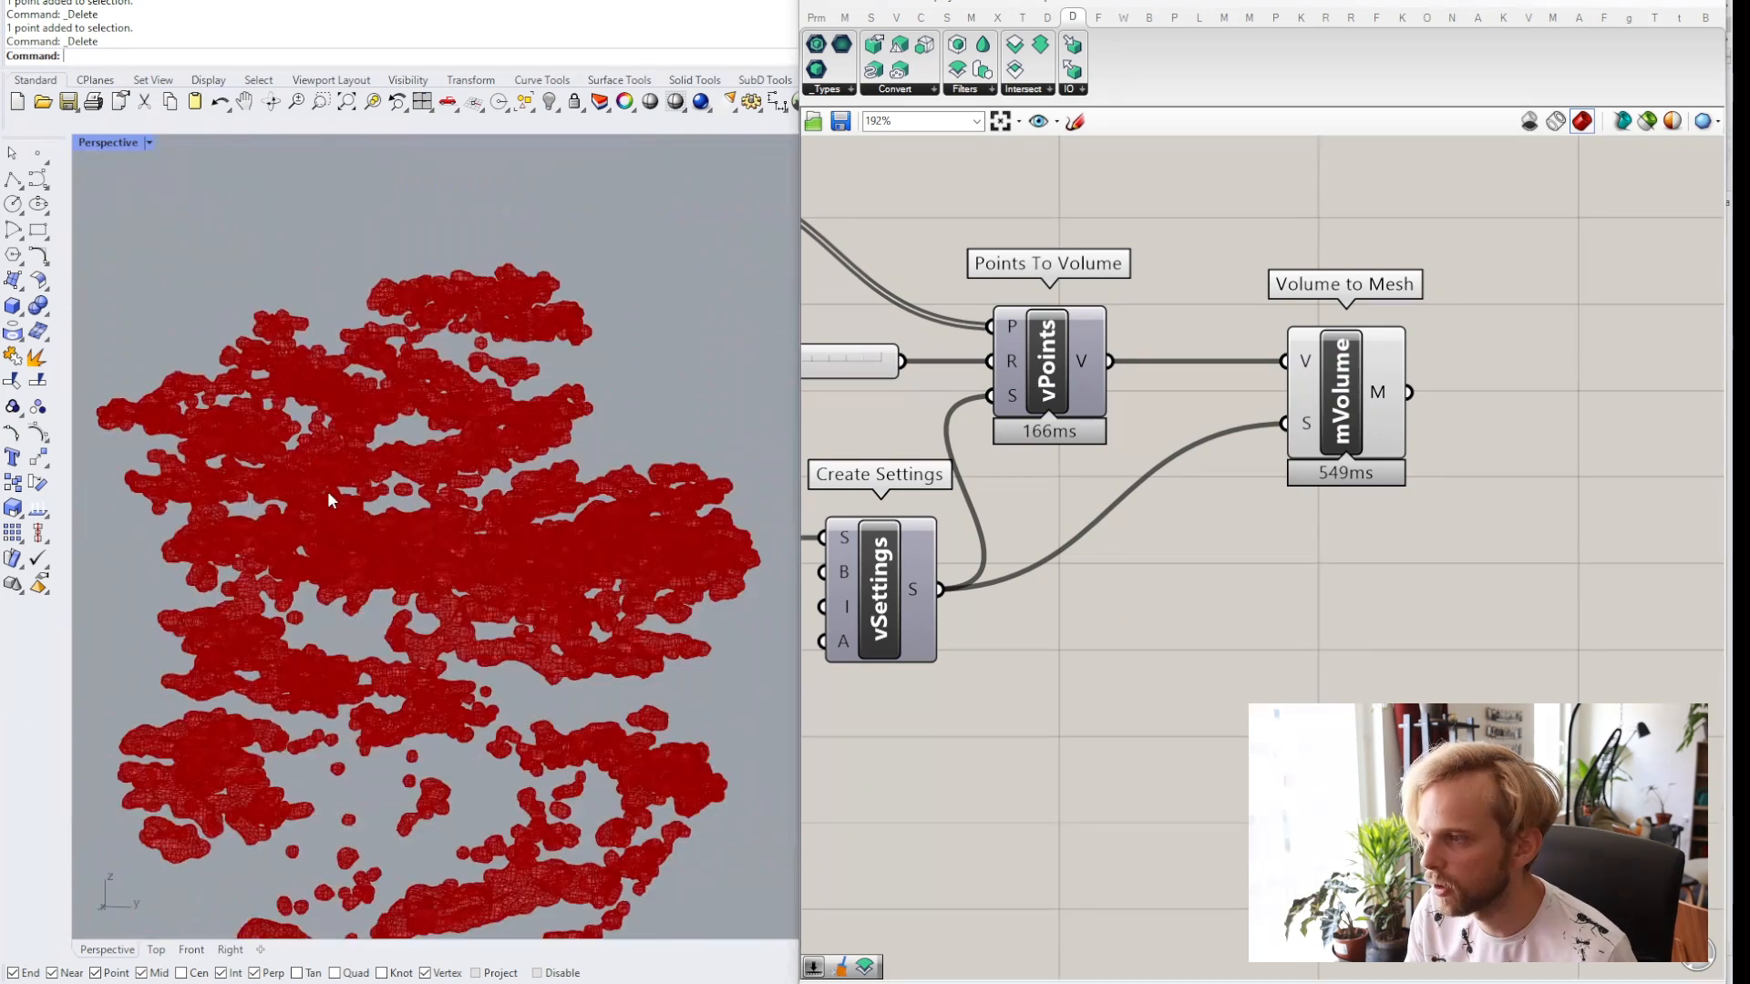
scroll(328, 497, "down", 3)
right_click_drag(416, 636, 395, 446, "shift")
right_click_drag(1431, 592, 1240, 604)
mouse_move(1193, 403)
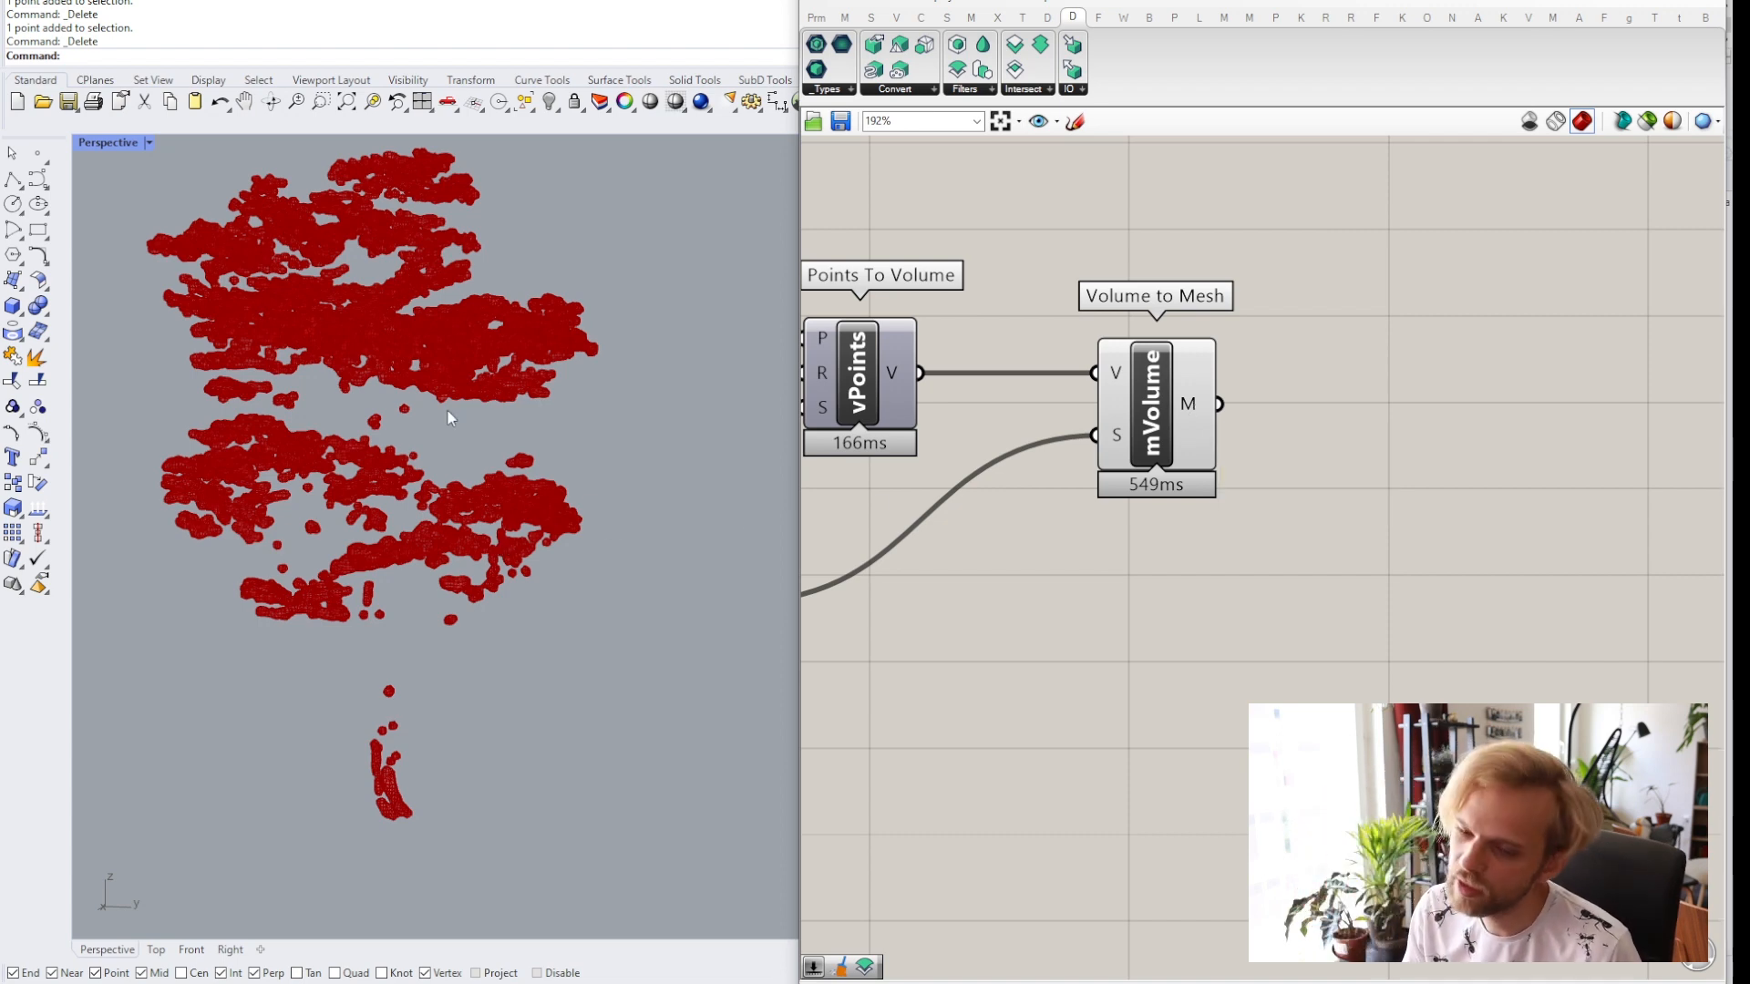
right_click_drag(1225, 451, 1190, 444)
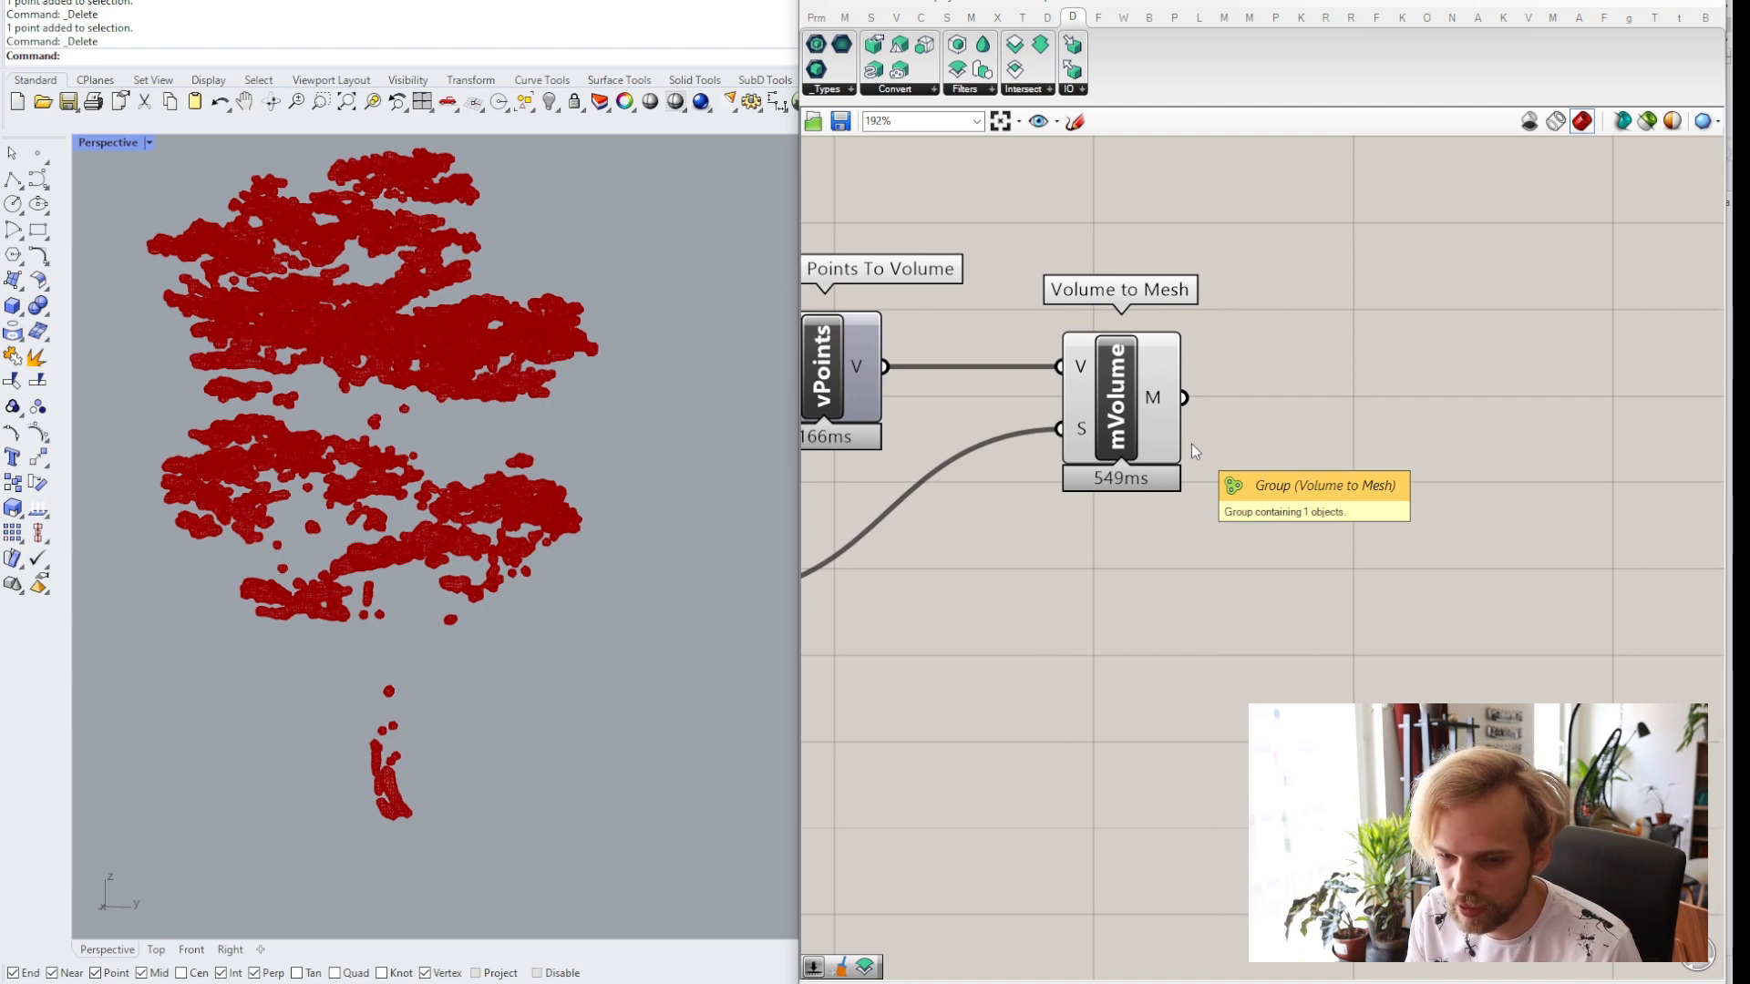
right_click_drag(1230, 492, 1115, 469)
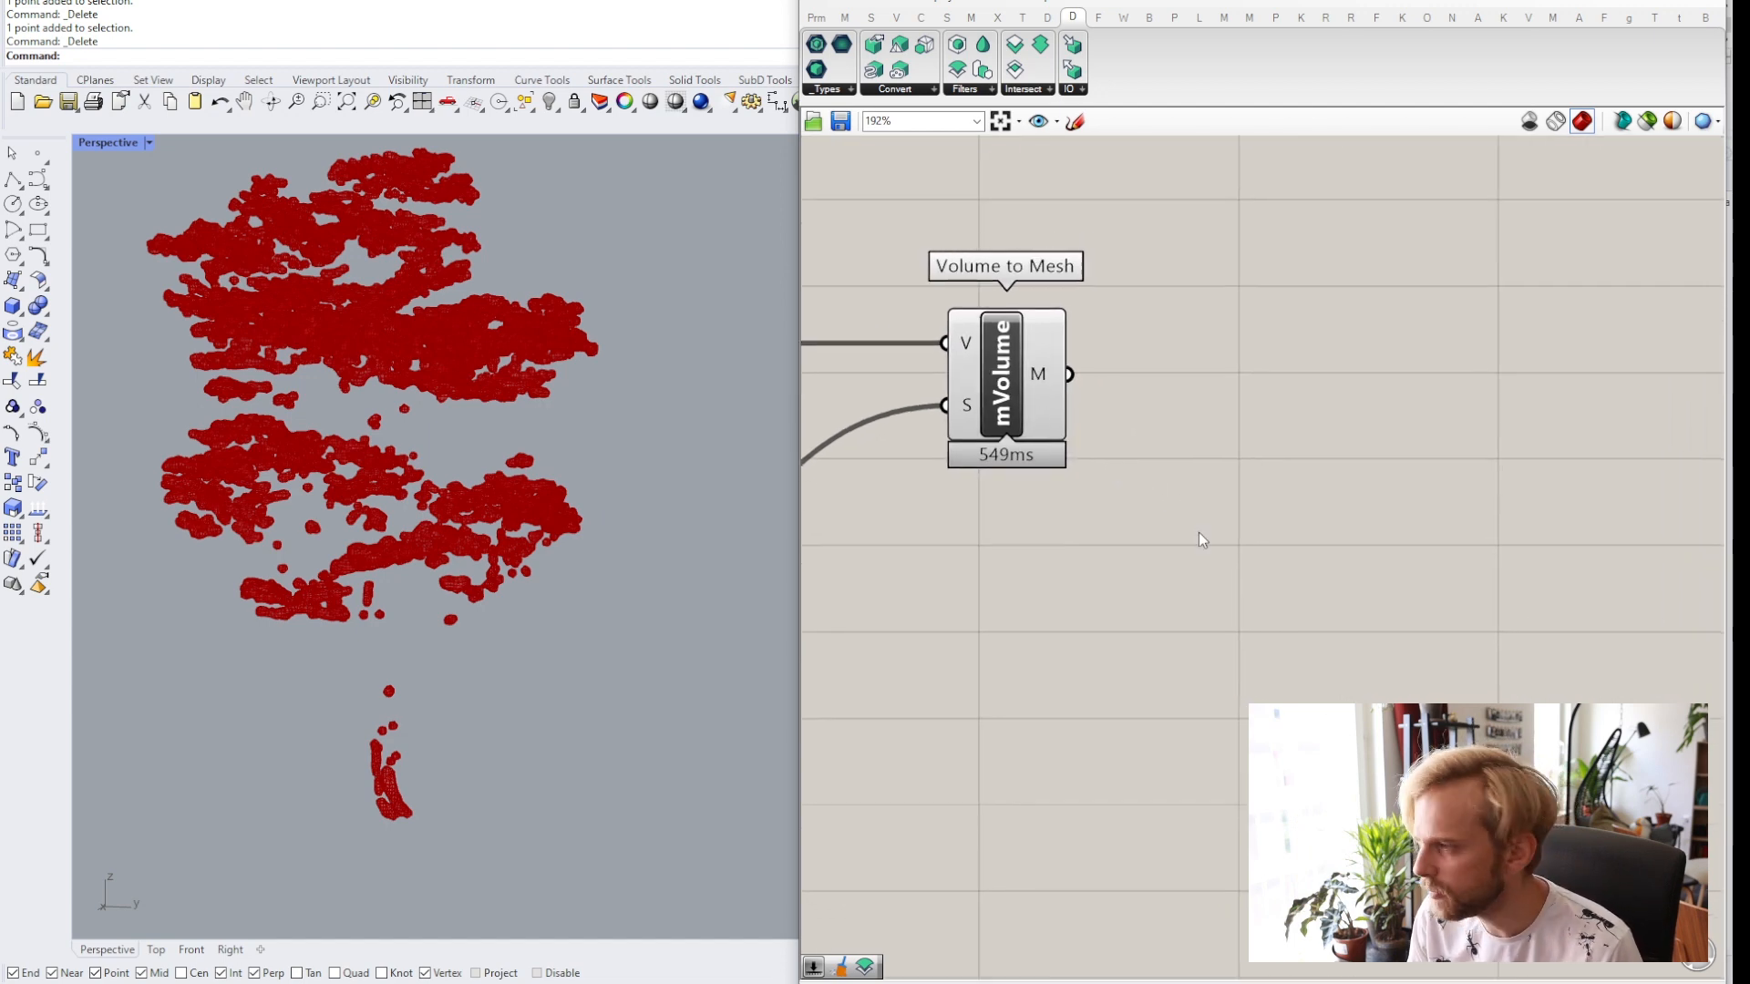
double_click(1240, 585)
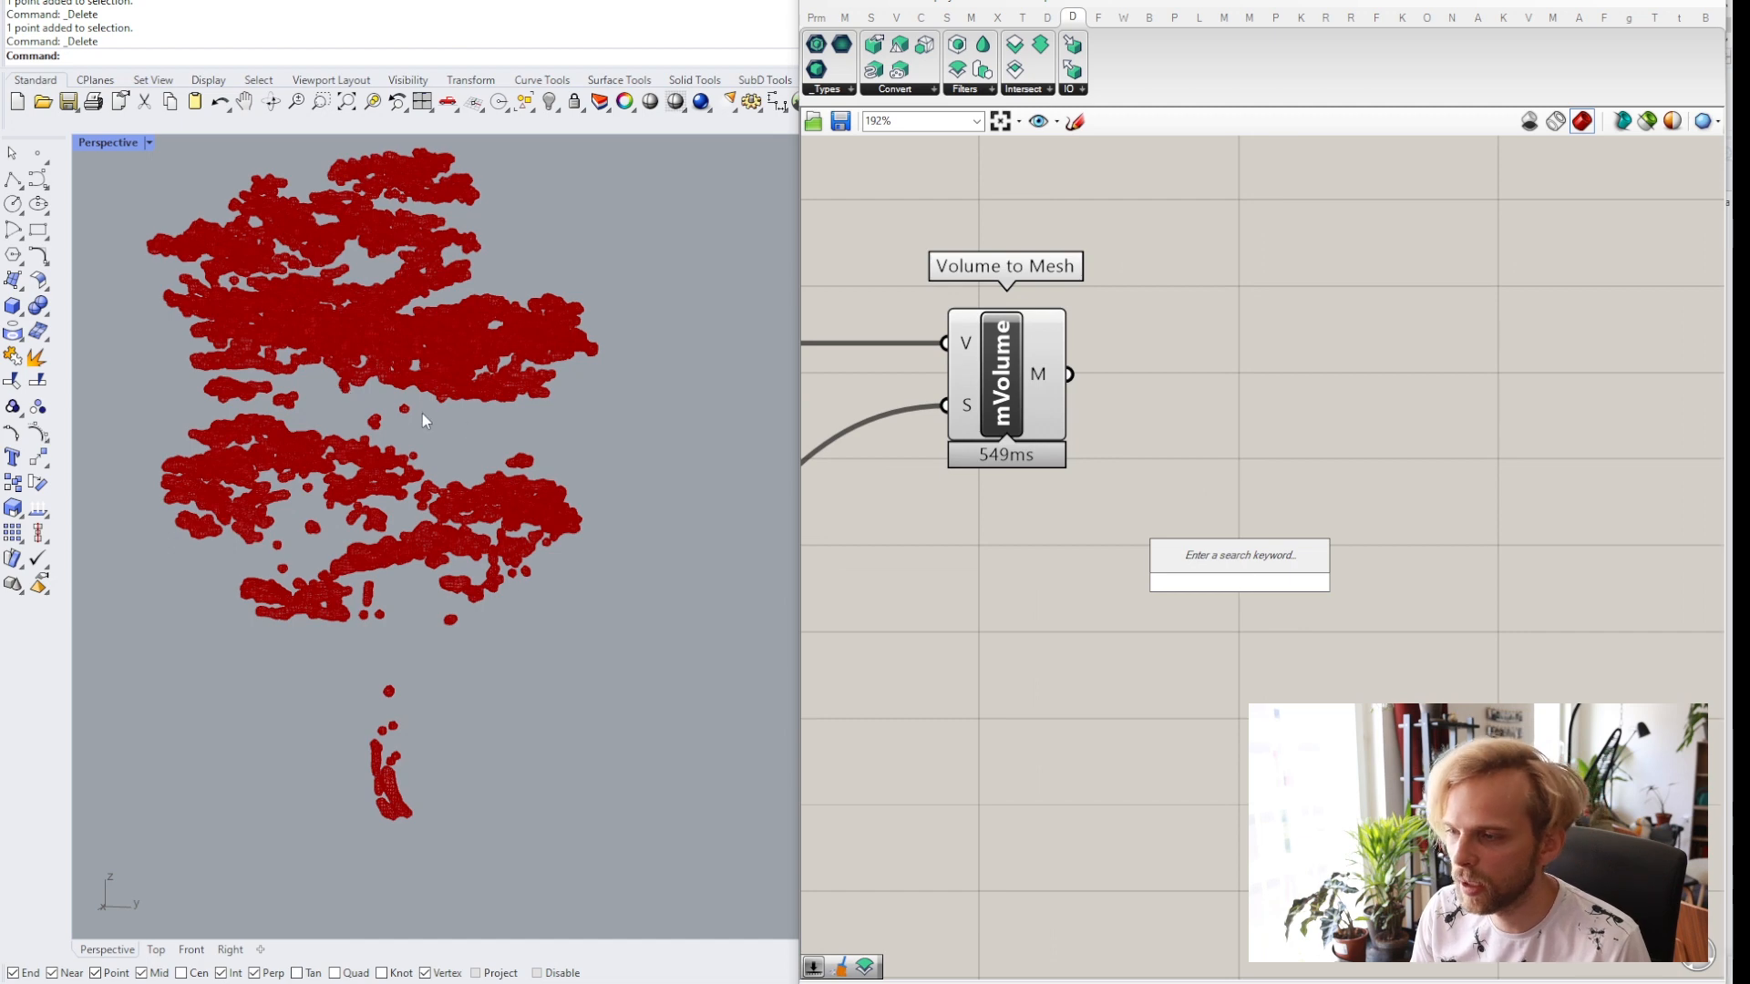
scroll(403, 414, "up", 3)
scroll(412, 404, "up", 2)
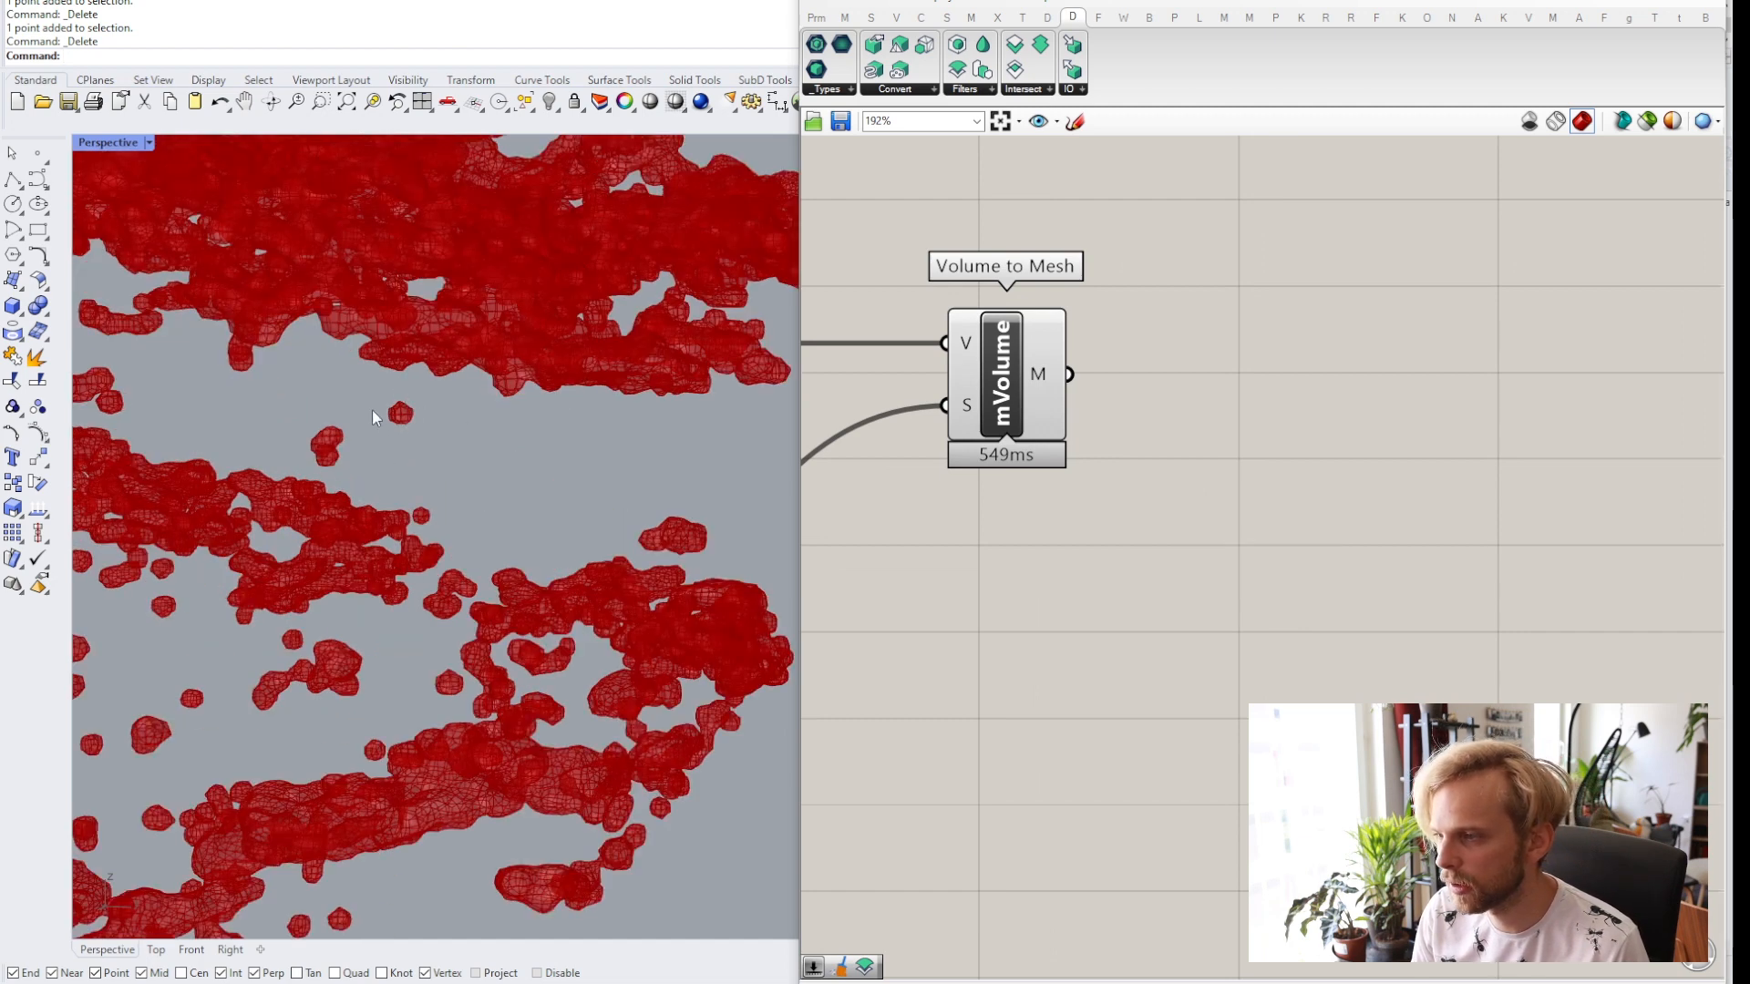
Add a Smooth Mesh component and connect the Volume to Mesh M output to its M input.
scroll(457, 444, "down", 5)
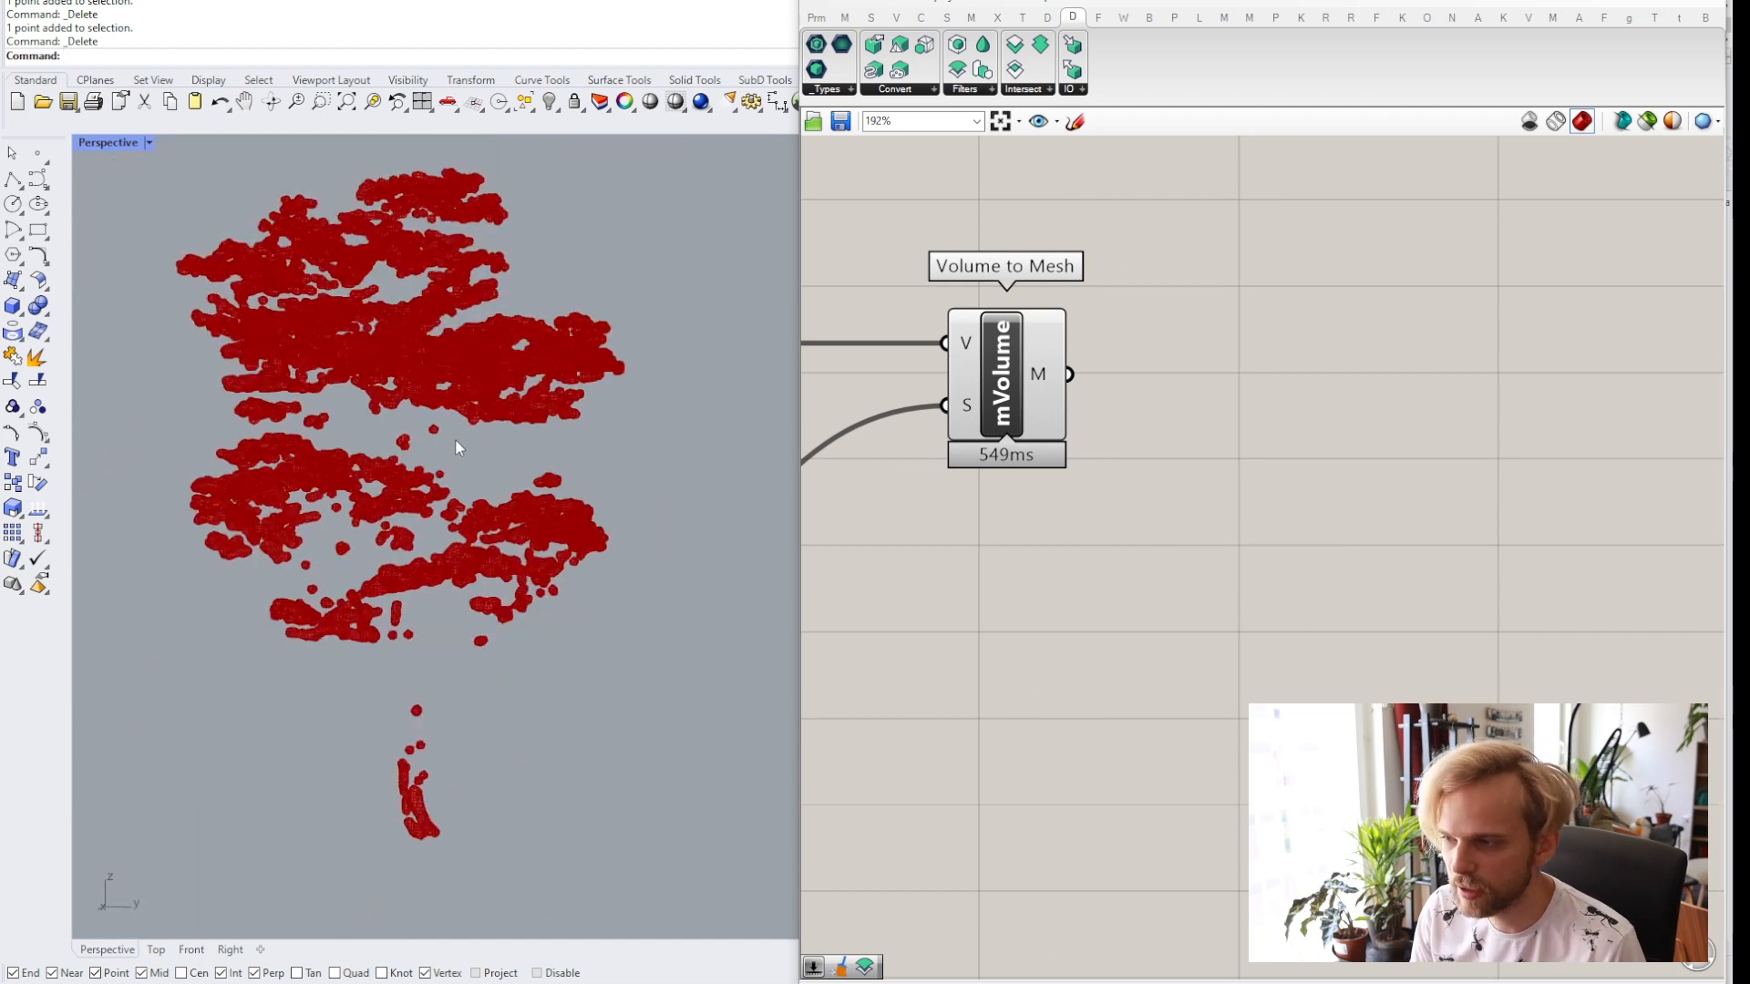
double_click(1144, 489)
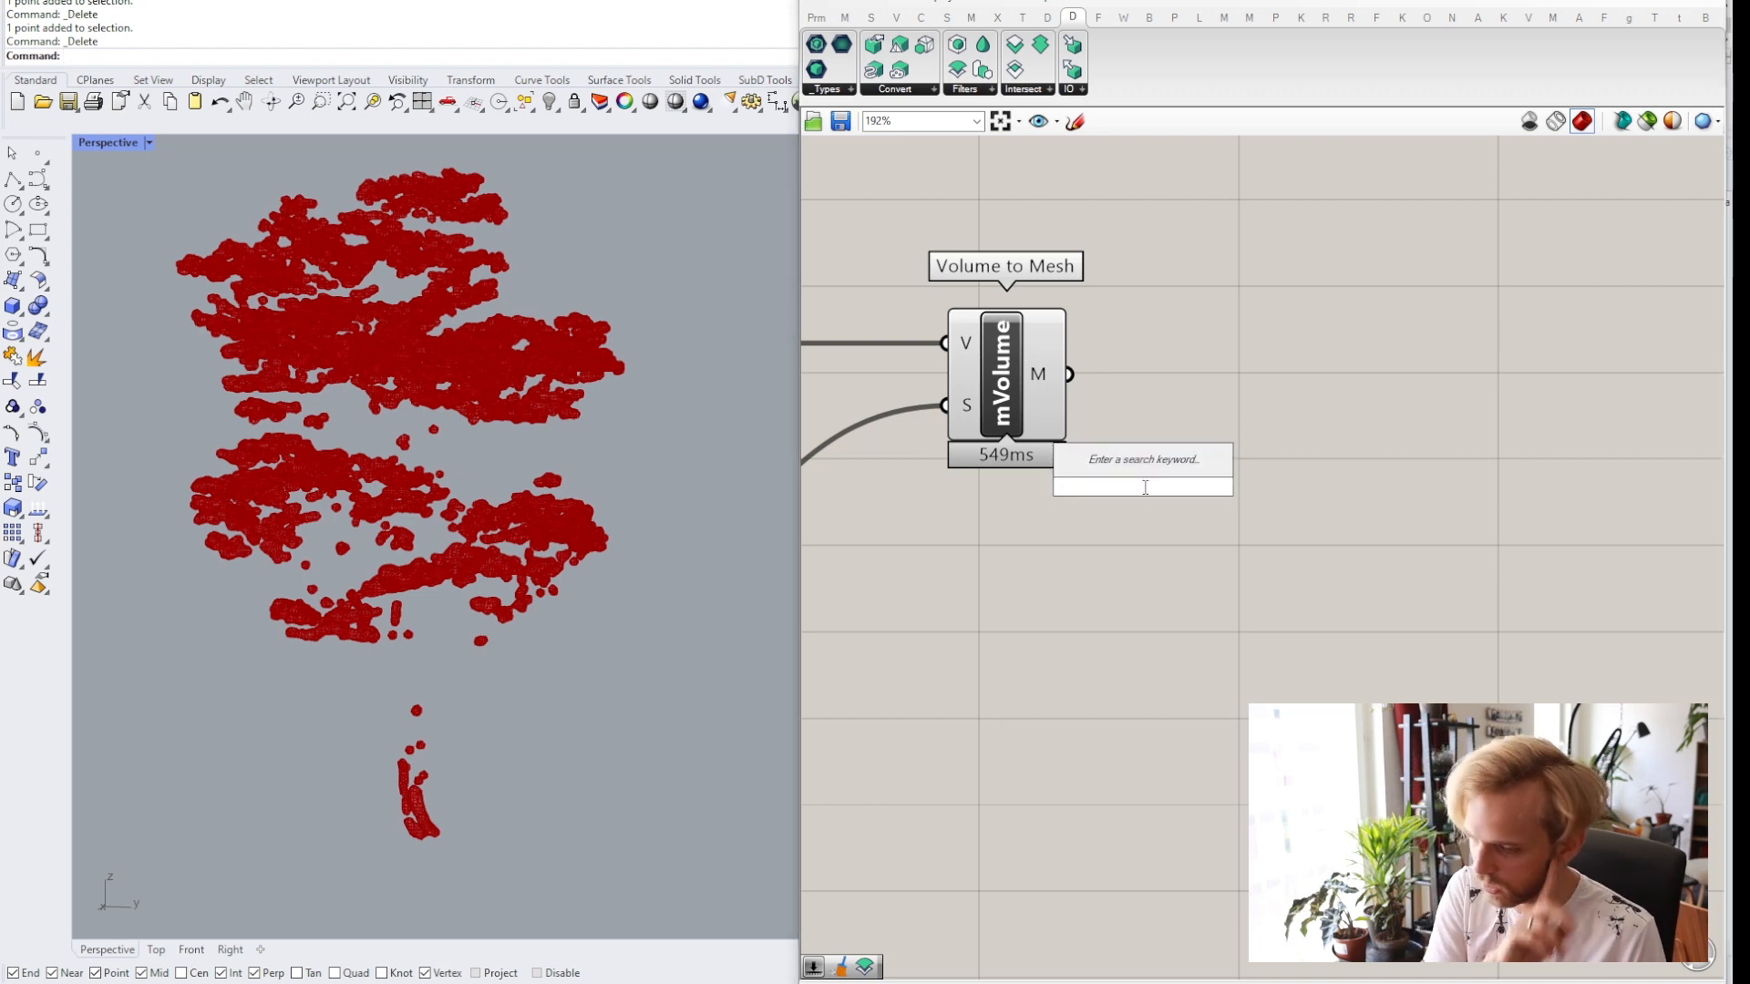
type("smooth")
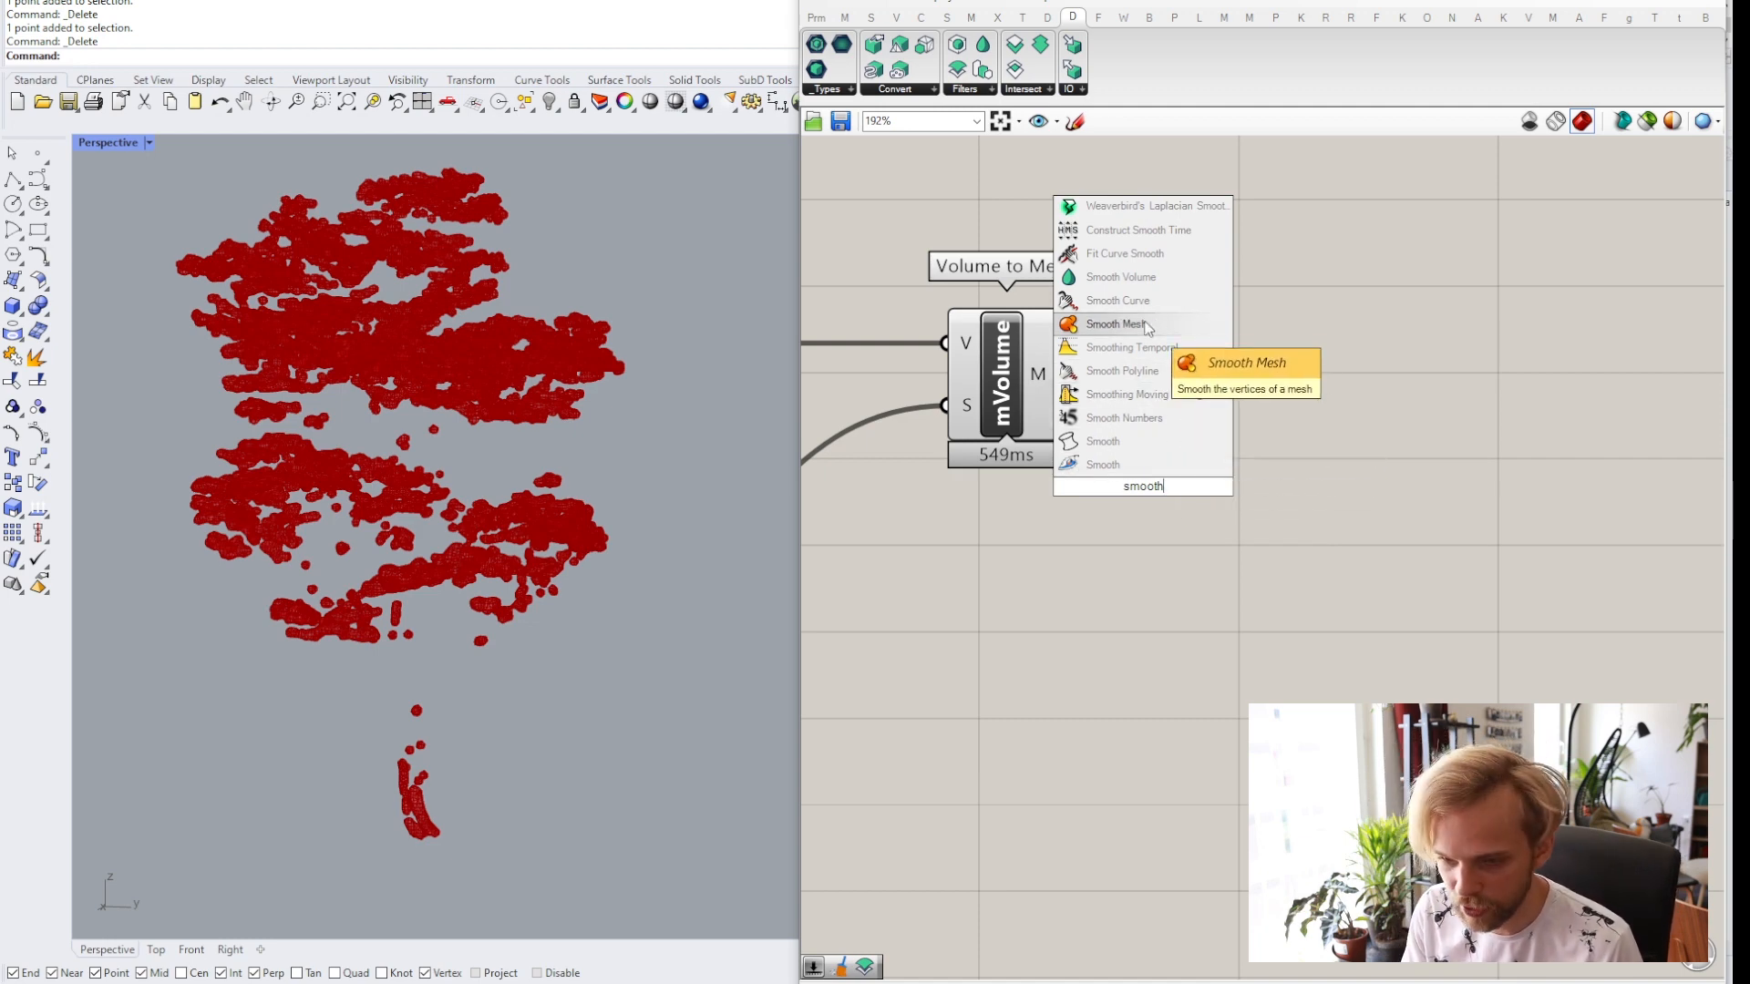
left_click(1115, 325)
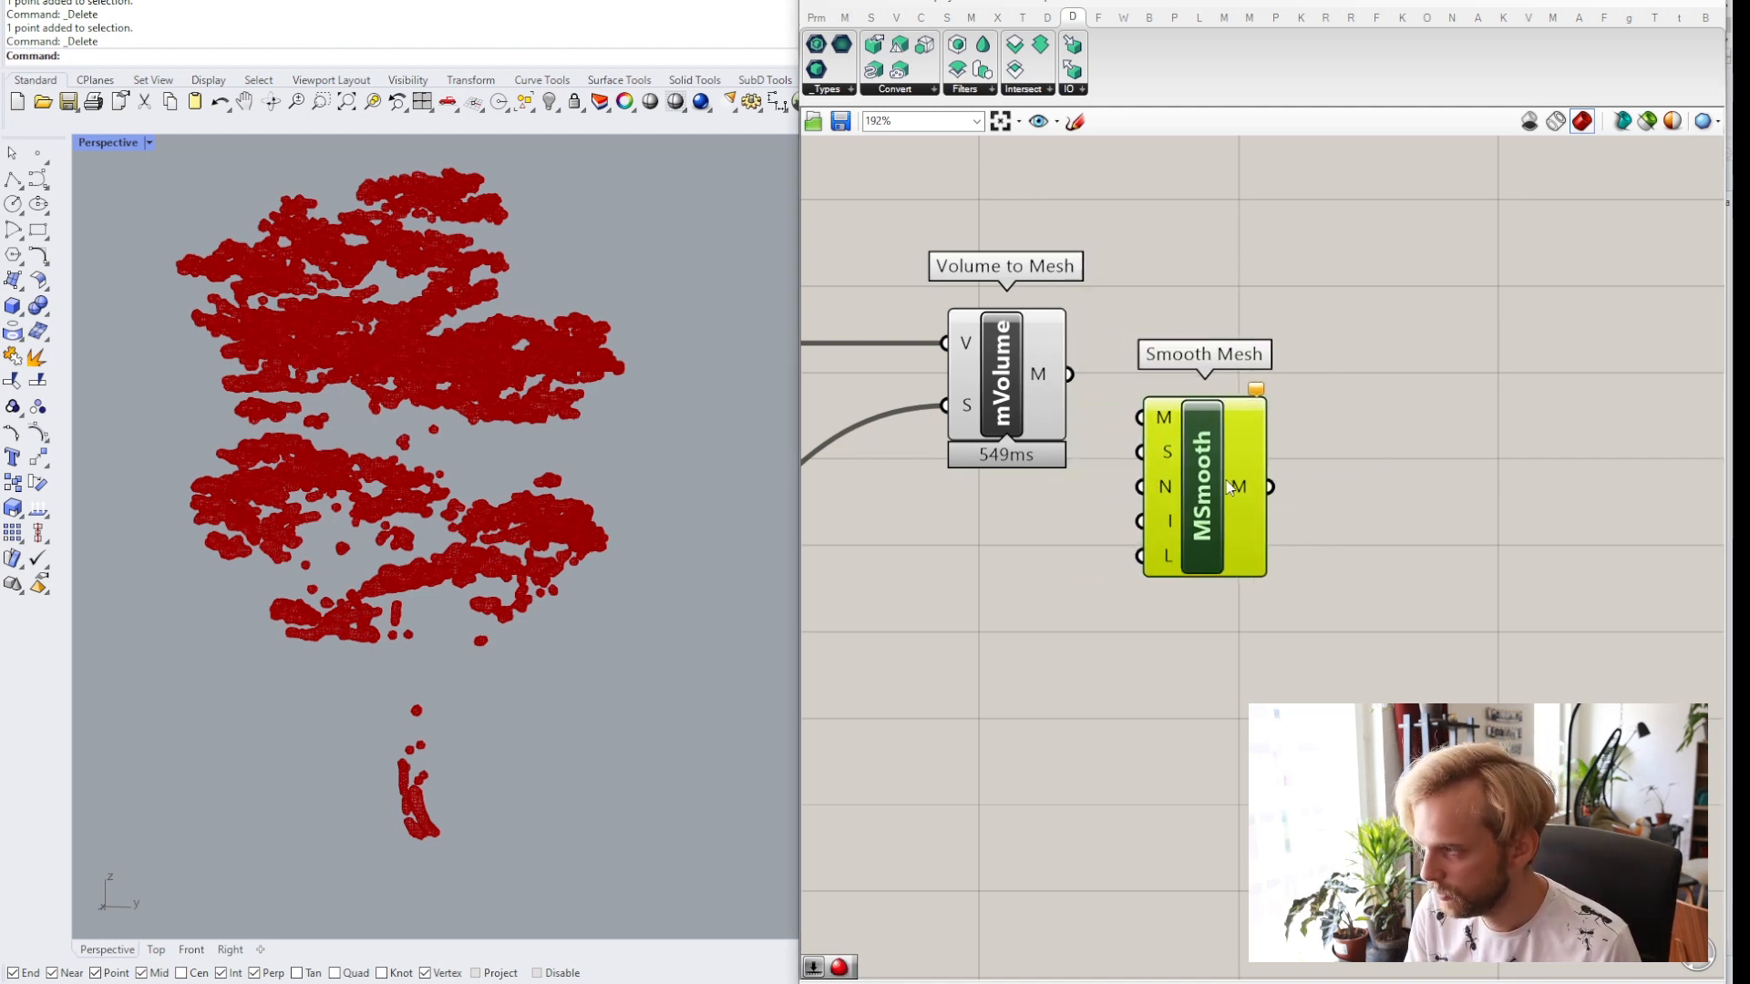
left_click_drag(1069, 373, 1151, 412)
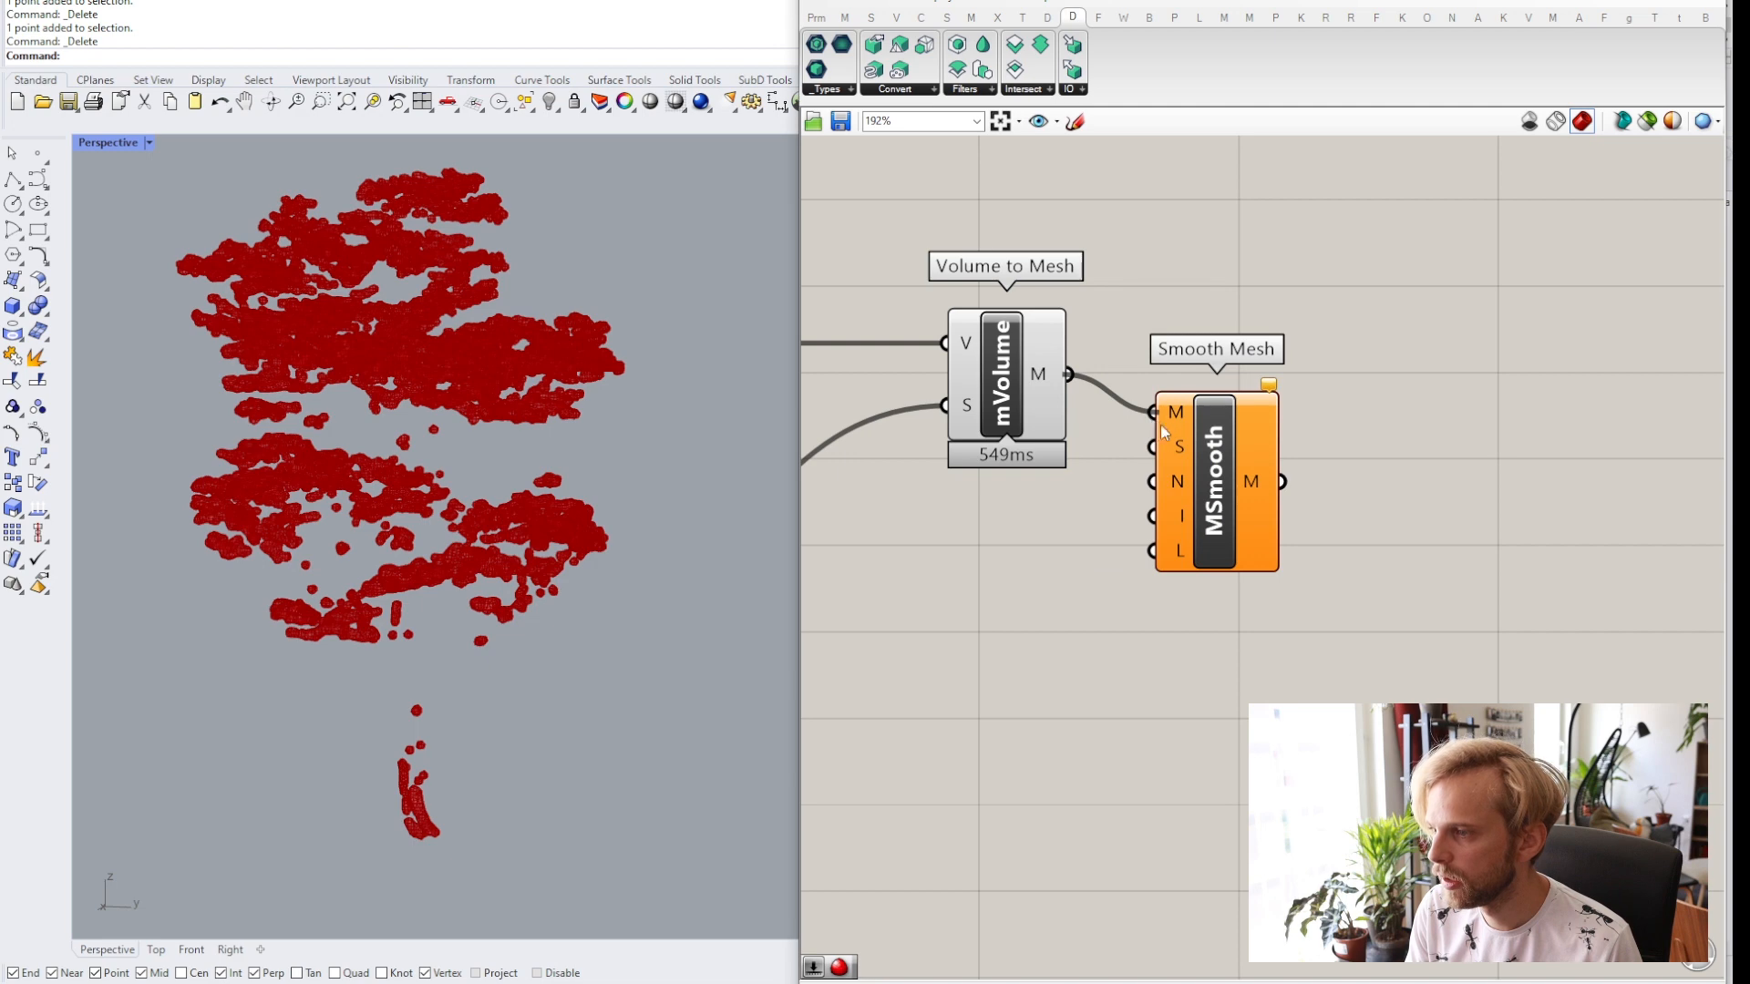
left_click_drag(1224, 501, 1277, 466)
left_click(1190, 459)
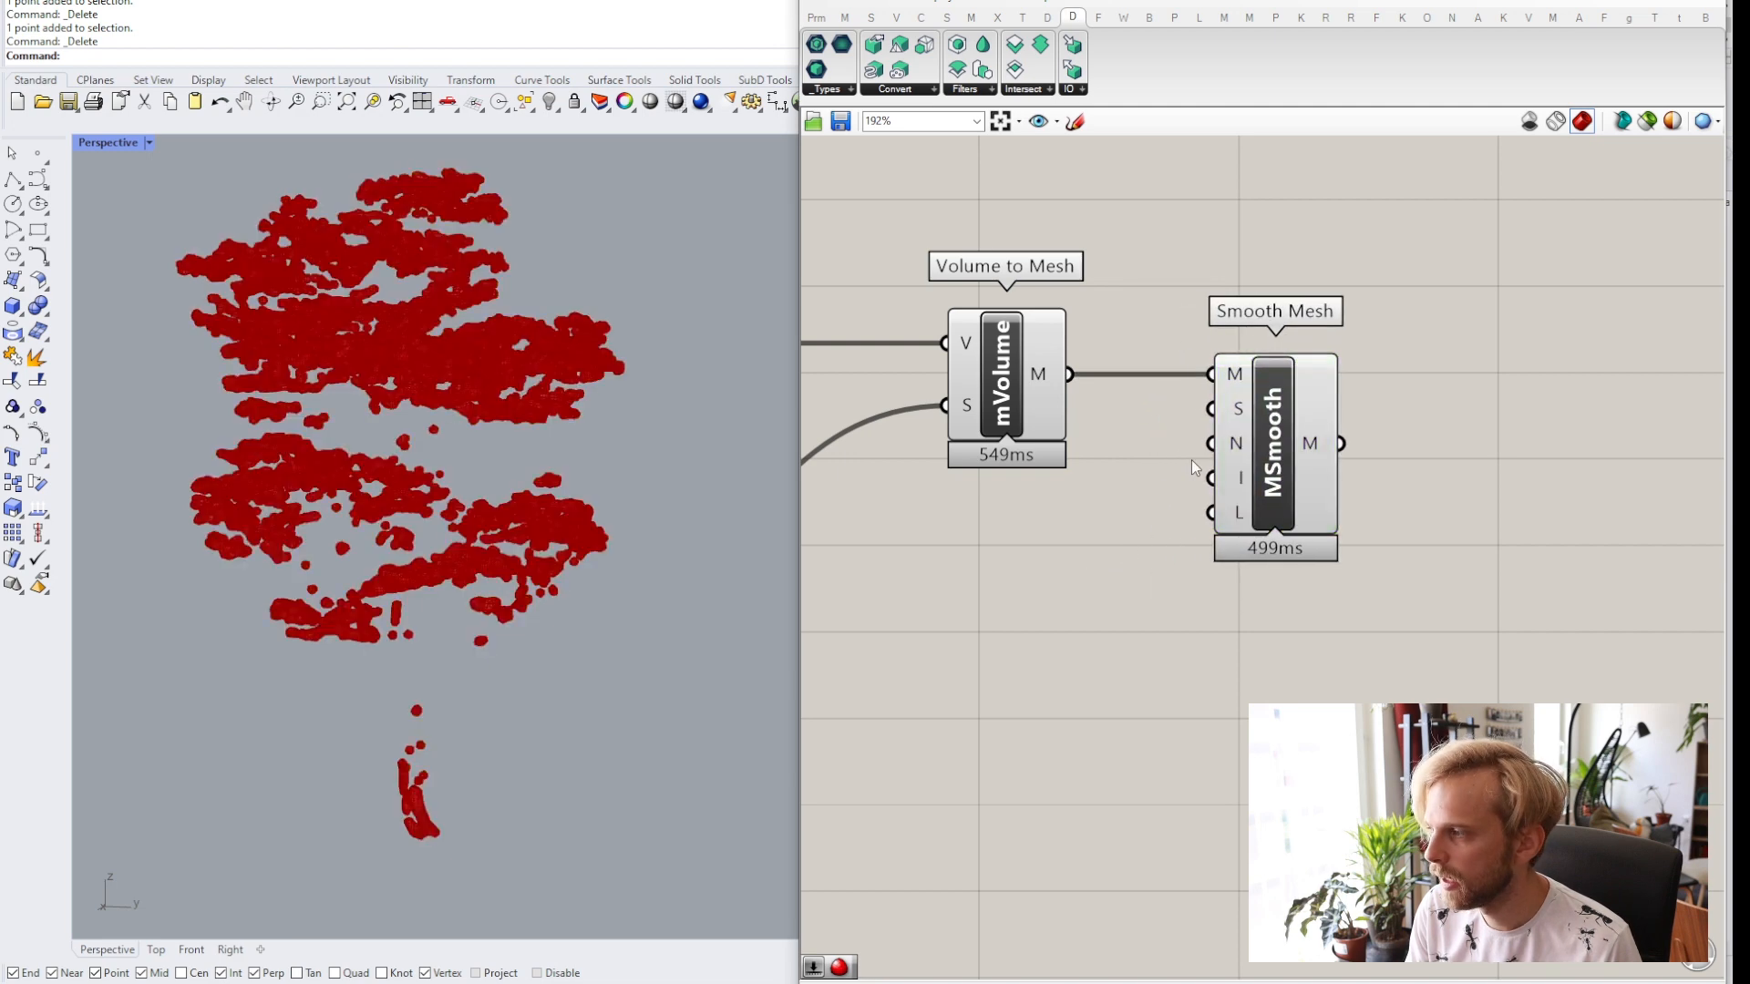
Add a number slider set to 5 and connect it to the Smooth Mesh Iterations input.
mouse_move(1228, 484)
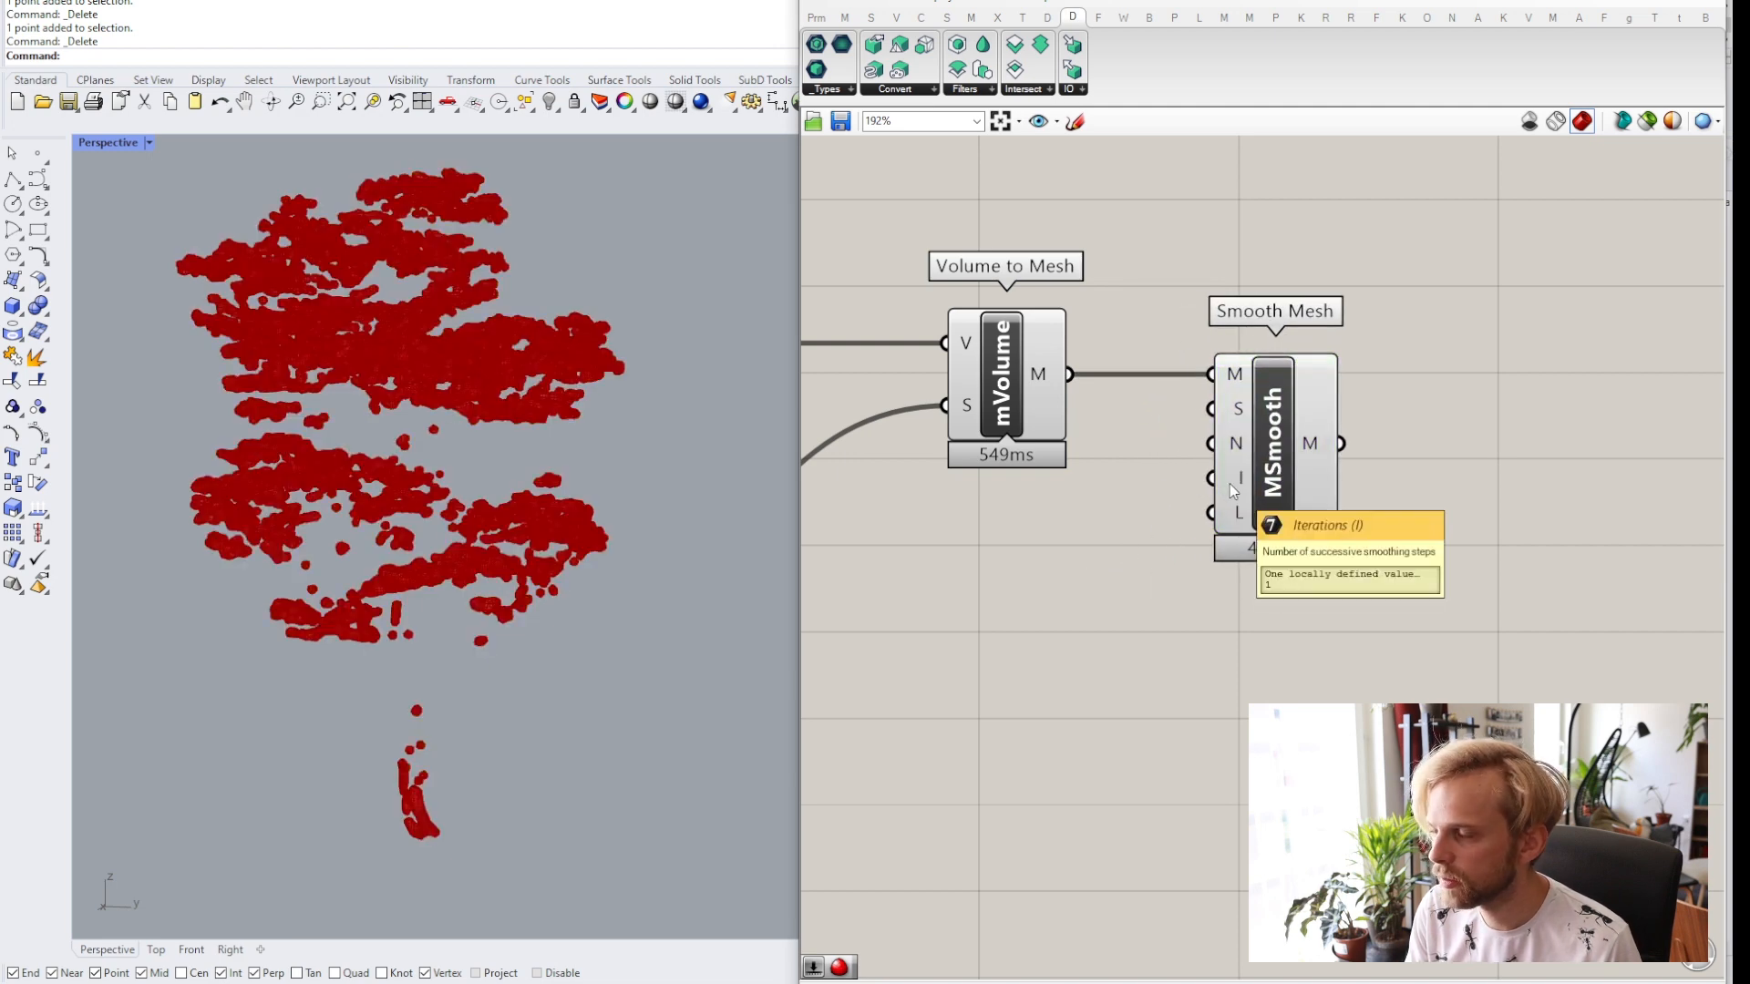
double_click(1057, 551)
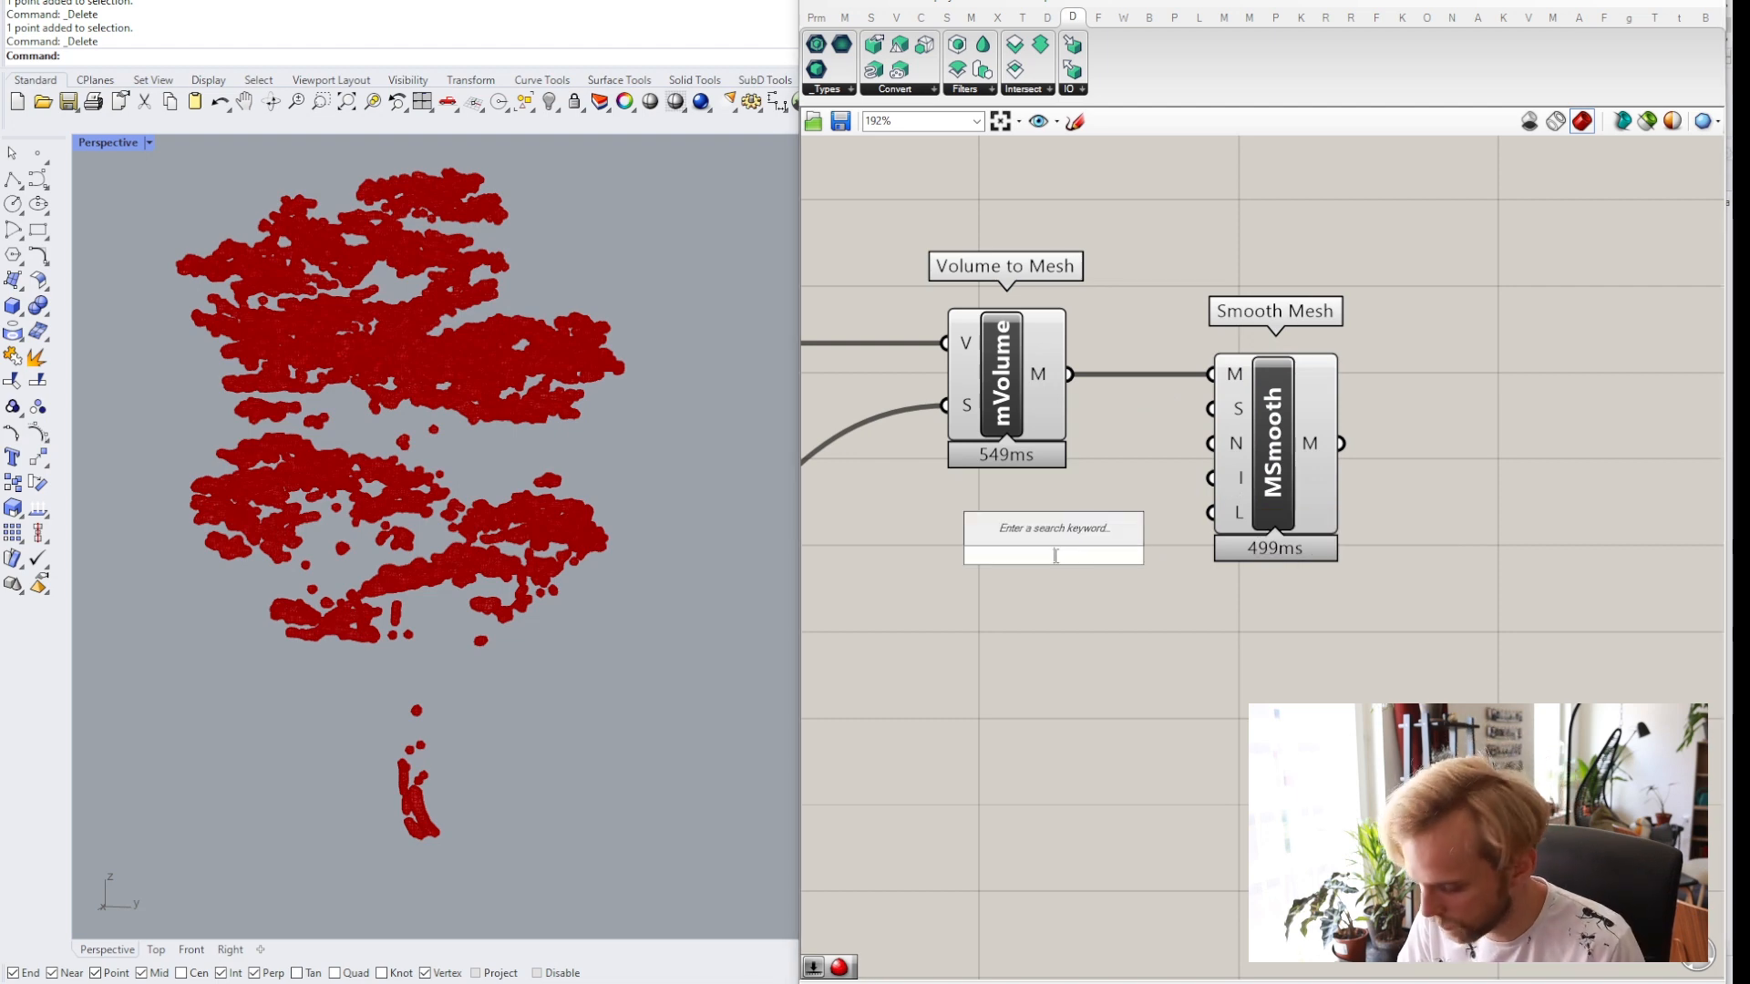
type("slider")
left_click(1055, 556)
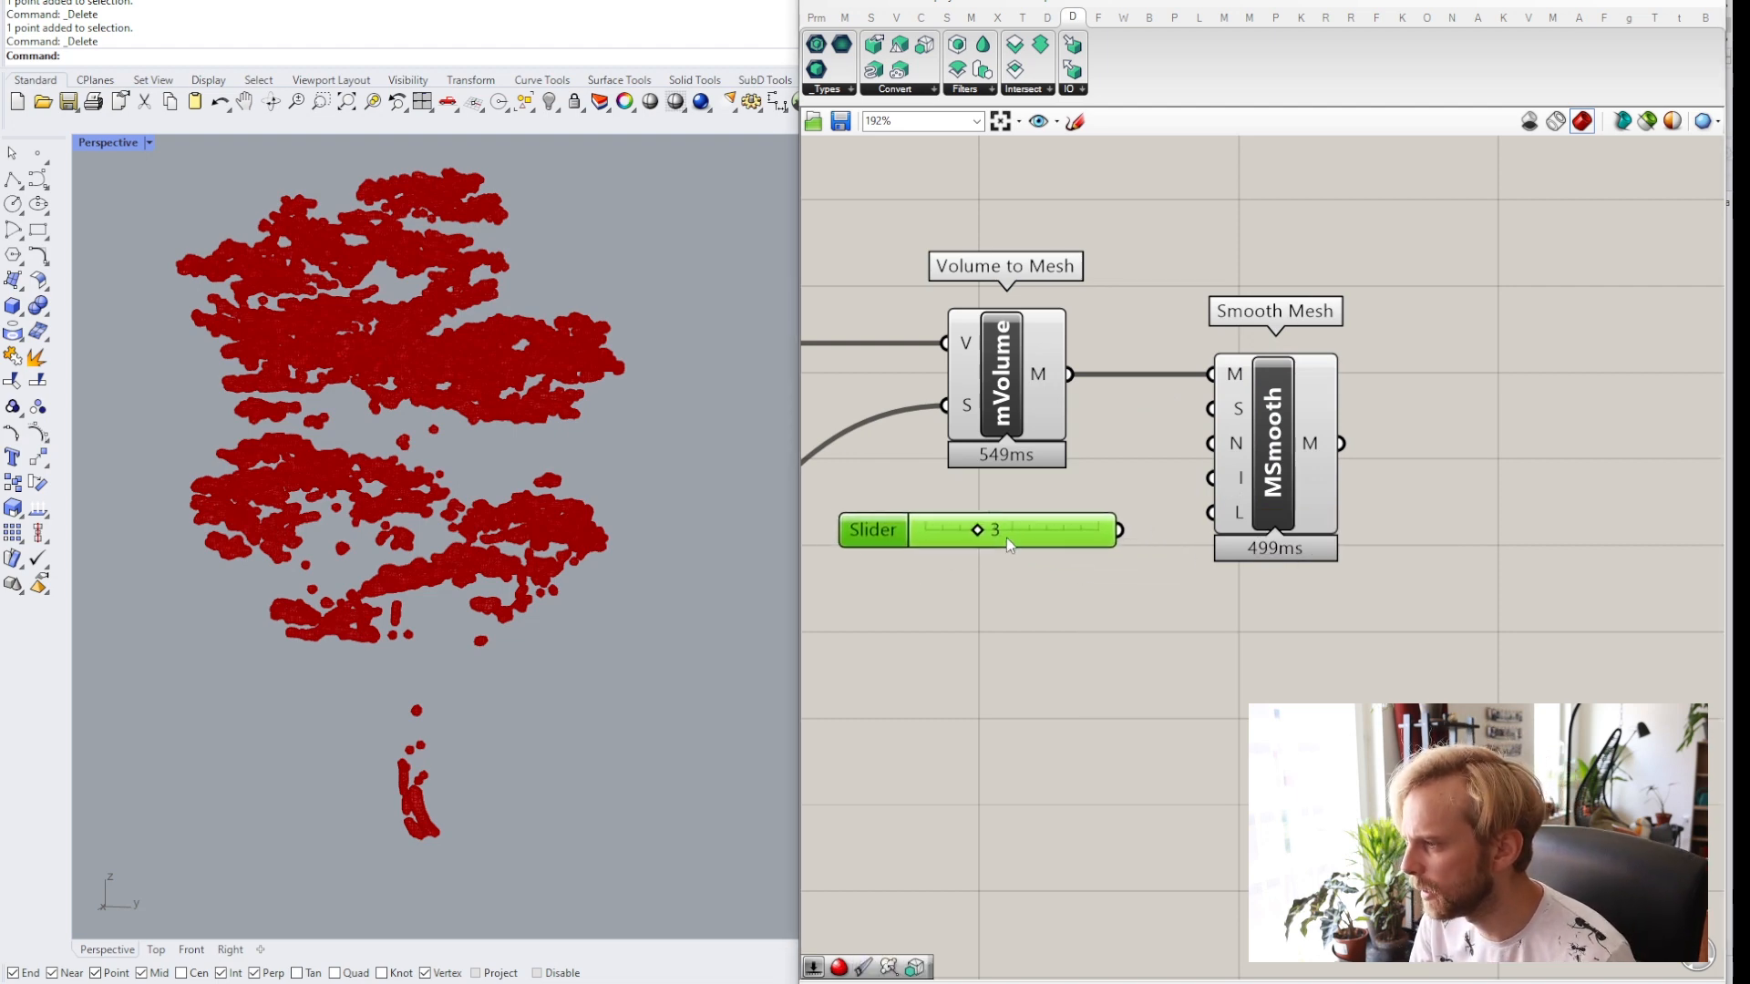
double_click(1060, 531)
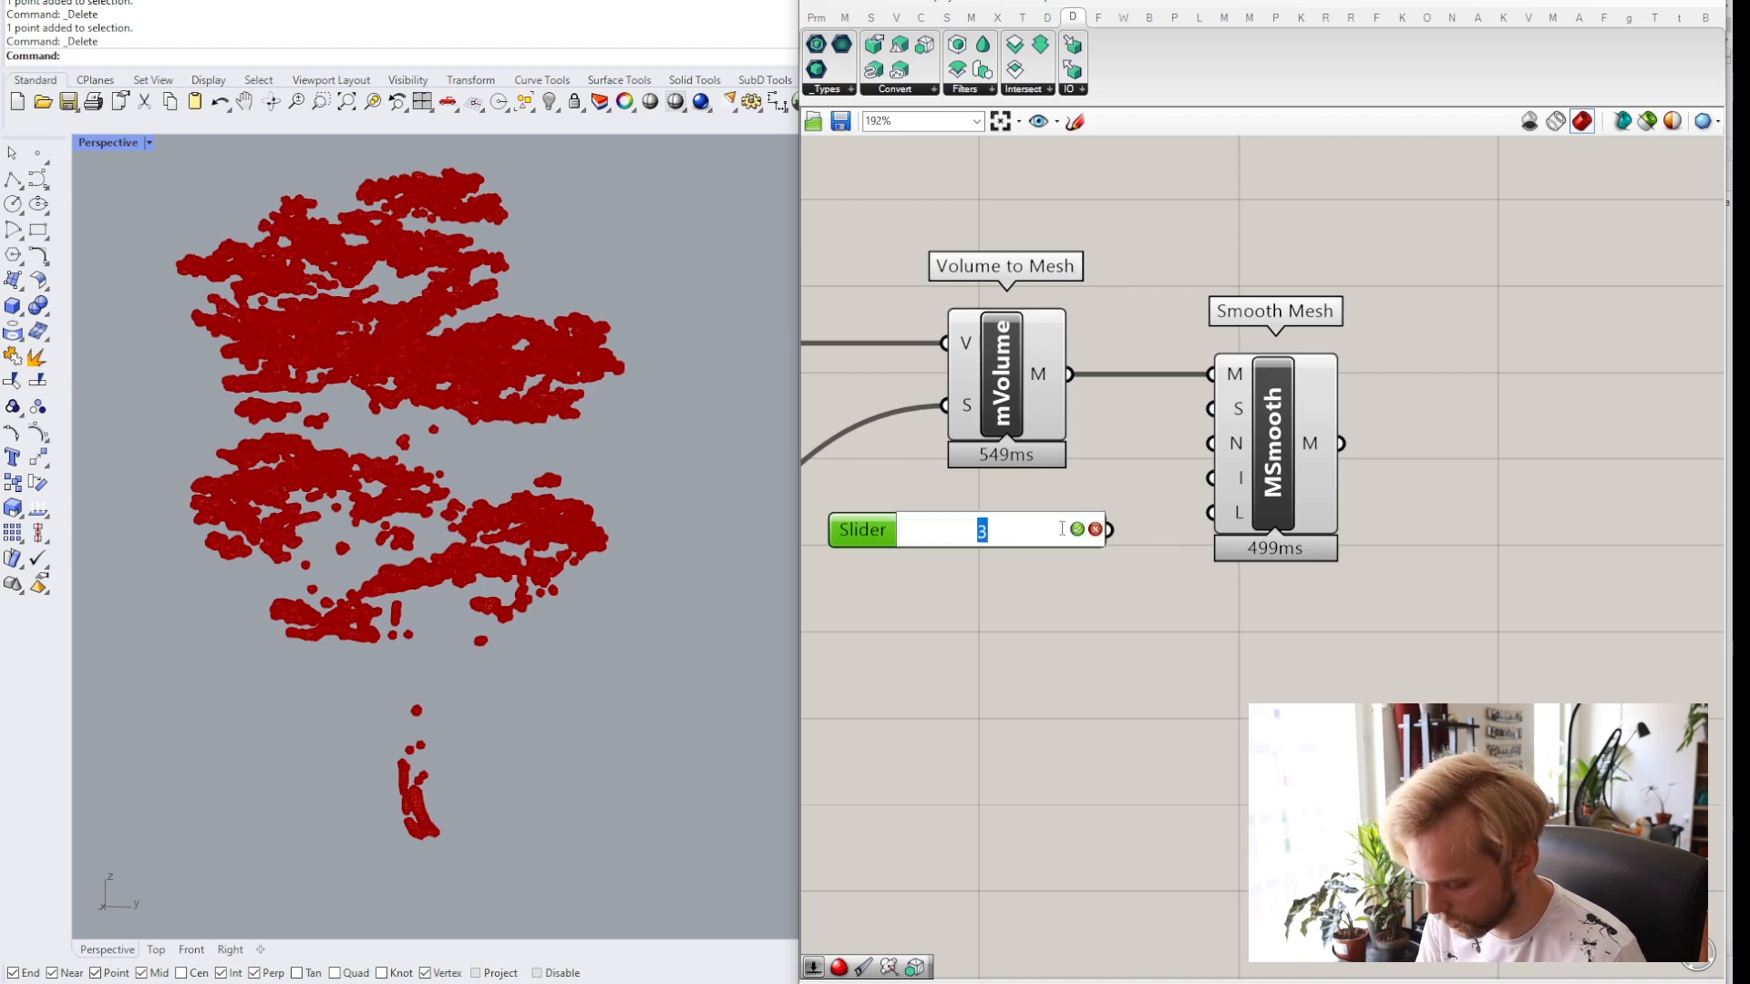
type("5")
key("Return")
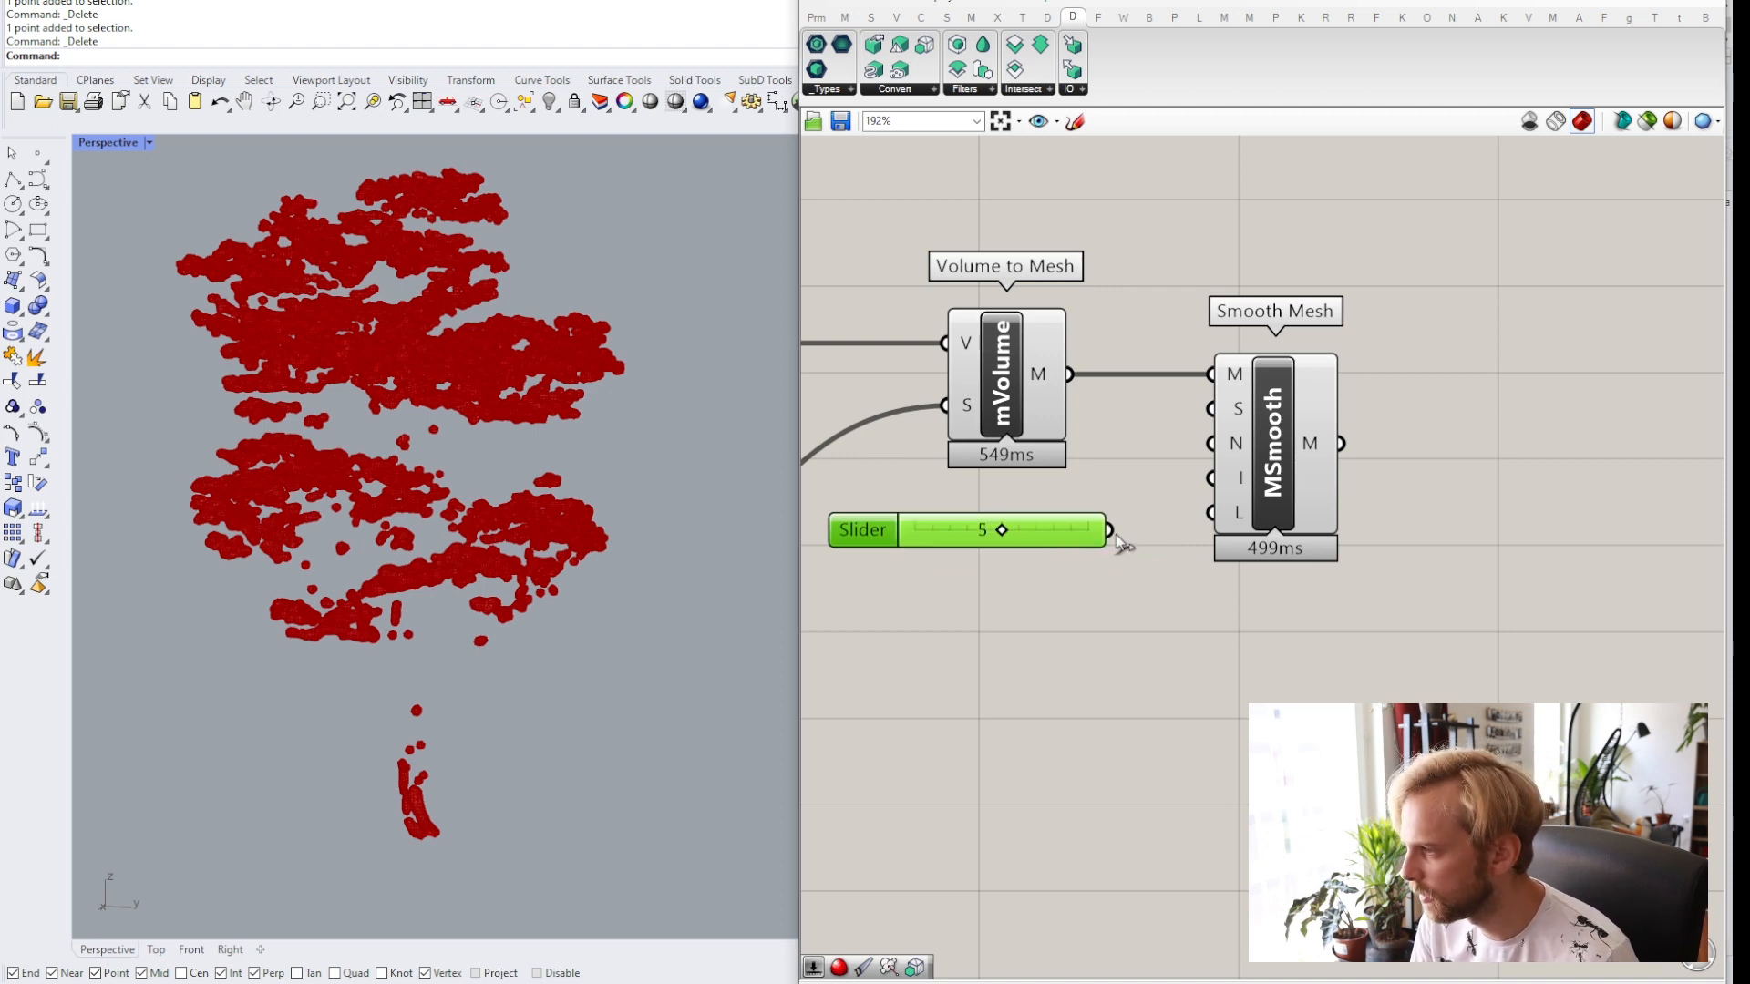
left_click_drag(1110, 531, 1223, 493)
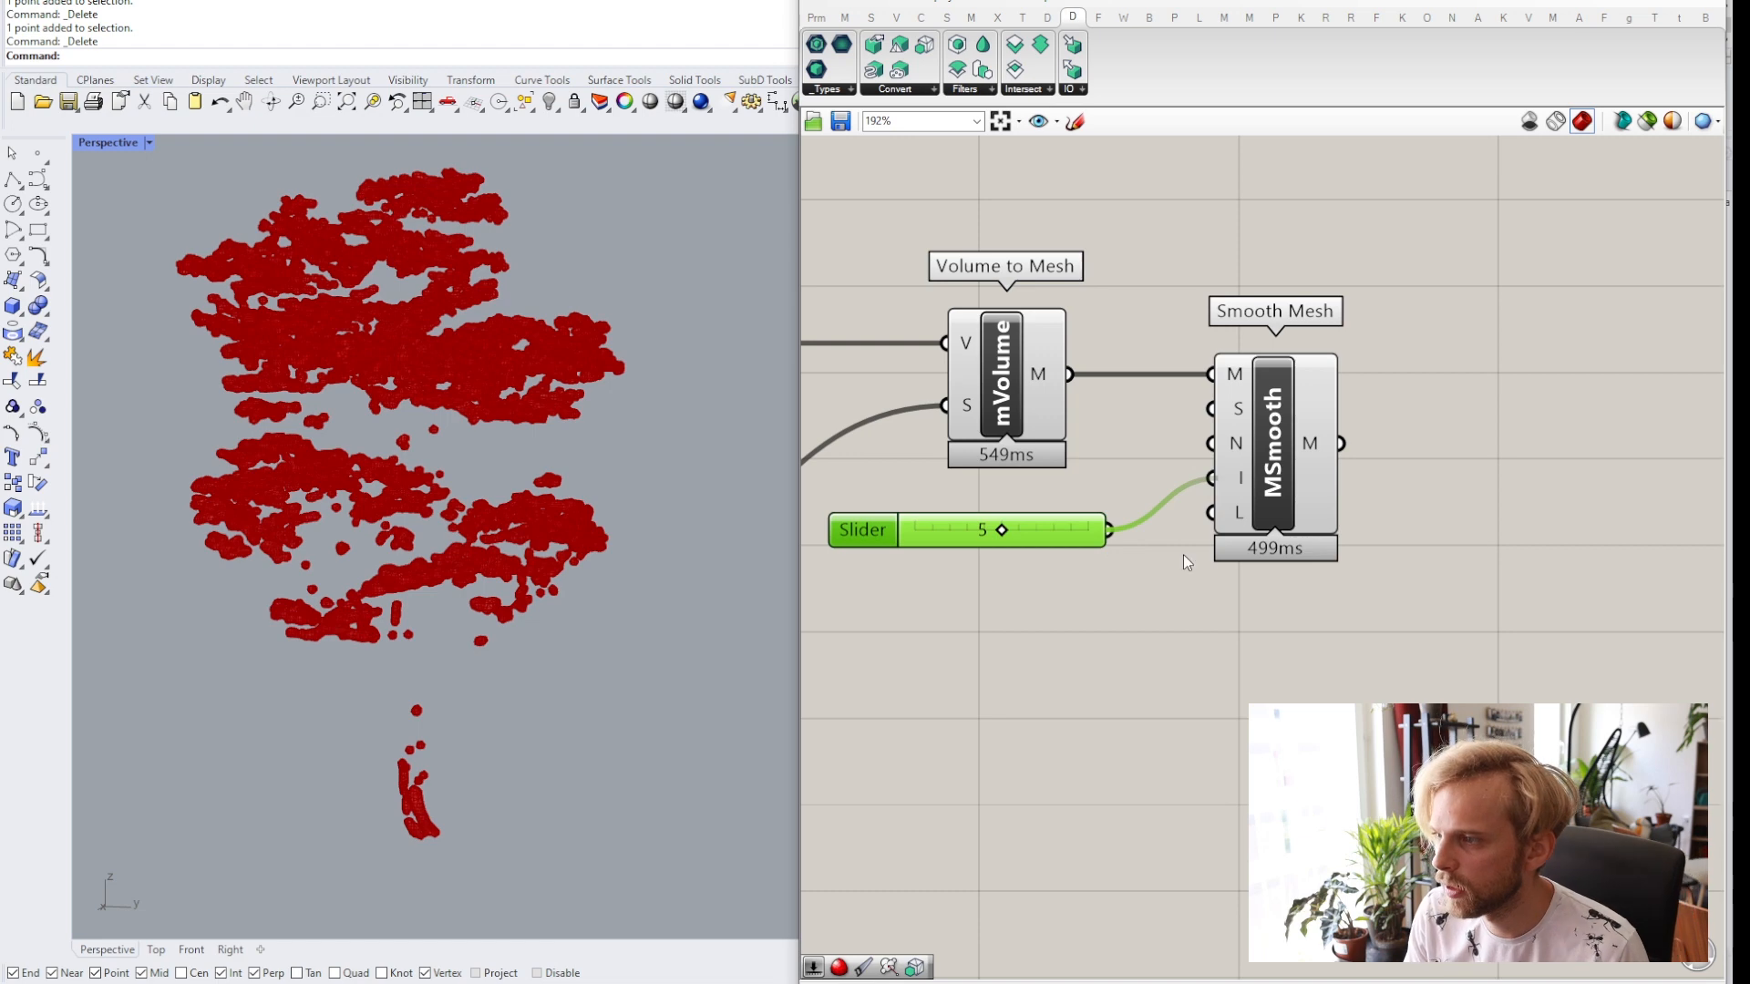
Disable the preview of the Volume to Mesh component.
left_click(1008, 379)
middle_click(1008, 379)
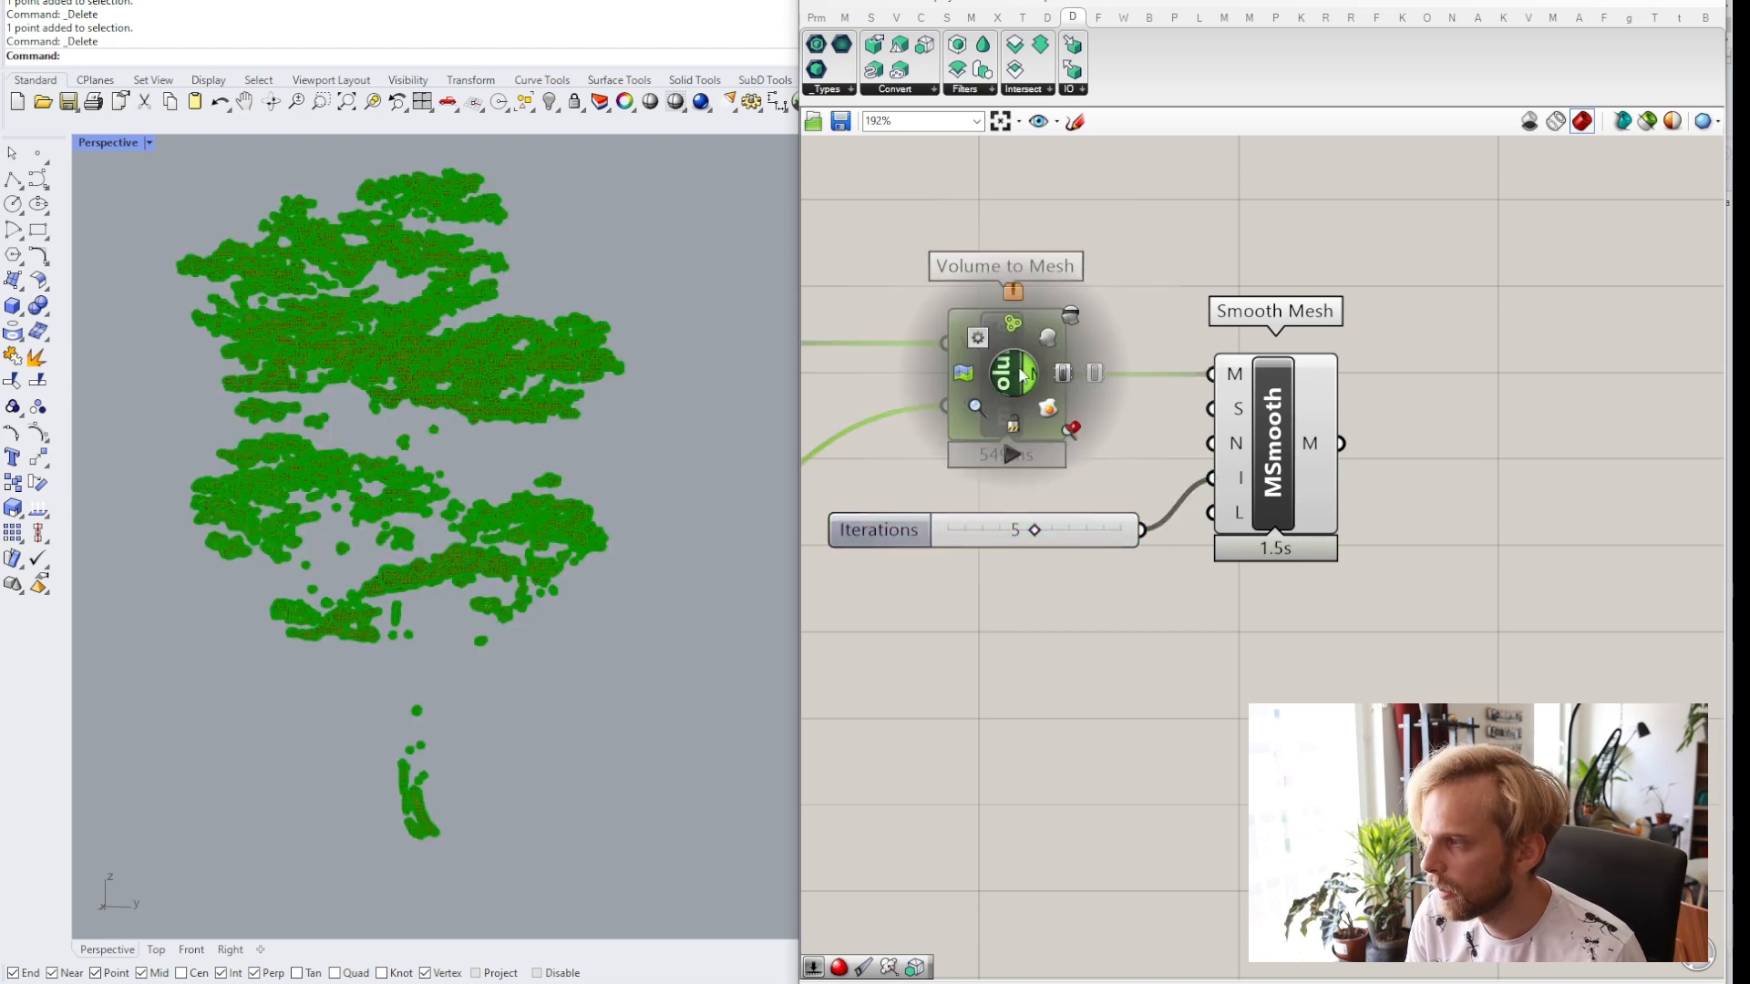
left_click(1077, 320)
left_click(815, 365)
Zoom and pan the viewport to examine the smoothed mesh.
scroll(394, 403, "up", 8)
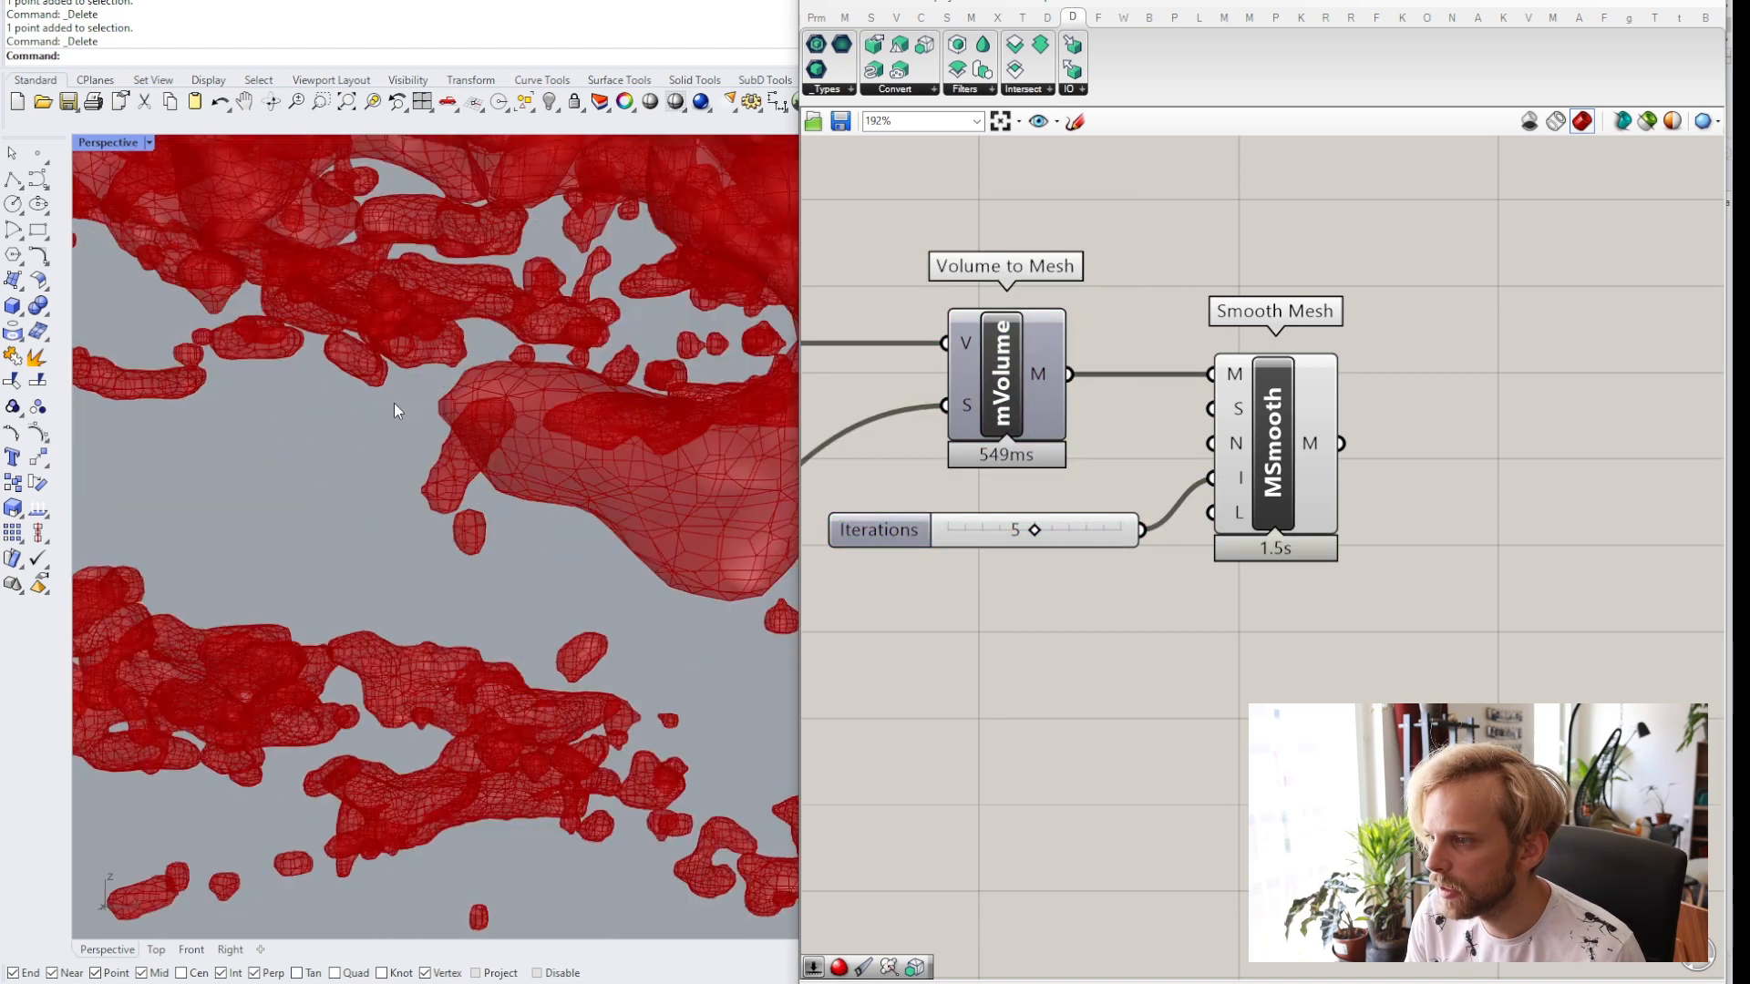
scroll(531, 504, "down", 8)
mouse_move(539, 507)
right_mouse_down()
mouse_move(508, 493)
mouse_move(519, 508)
right_mouse_up()
scroll(355, 335, "up", 3)
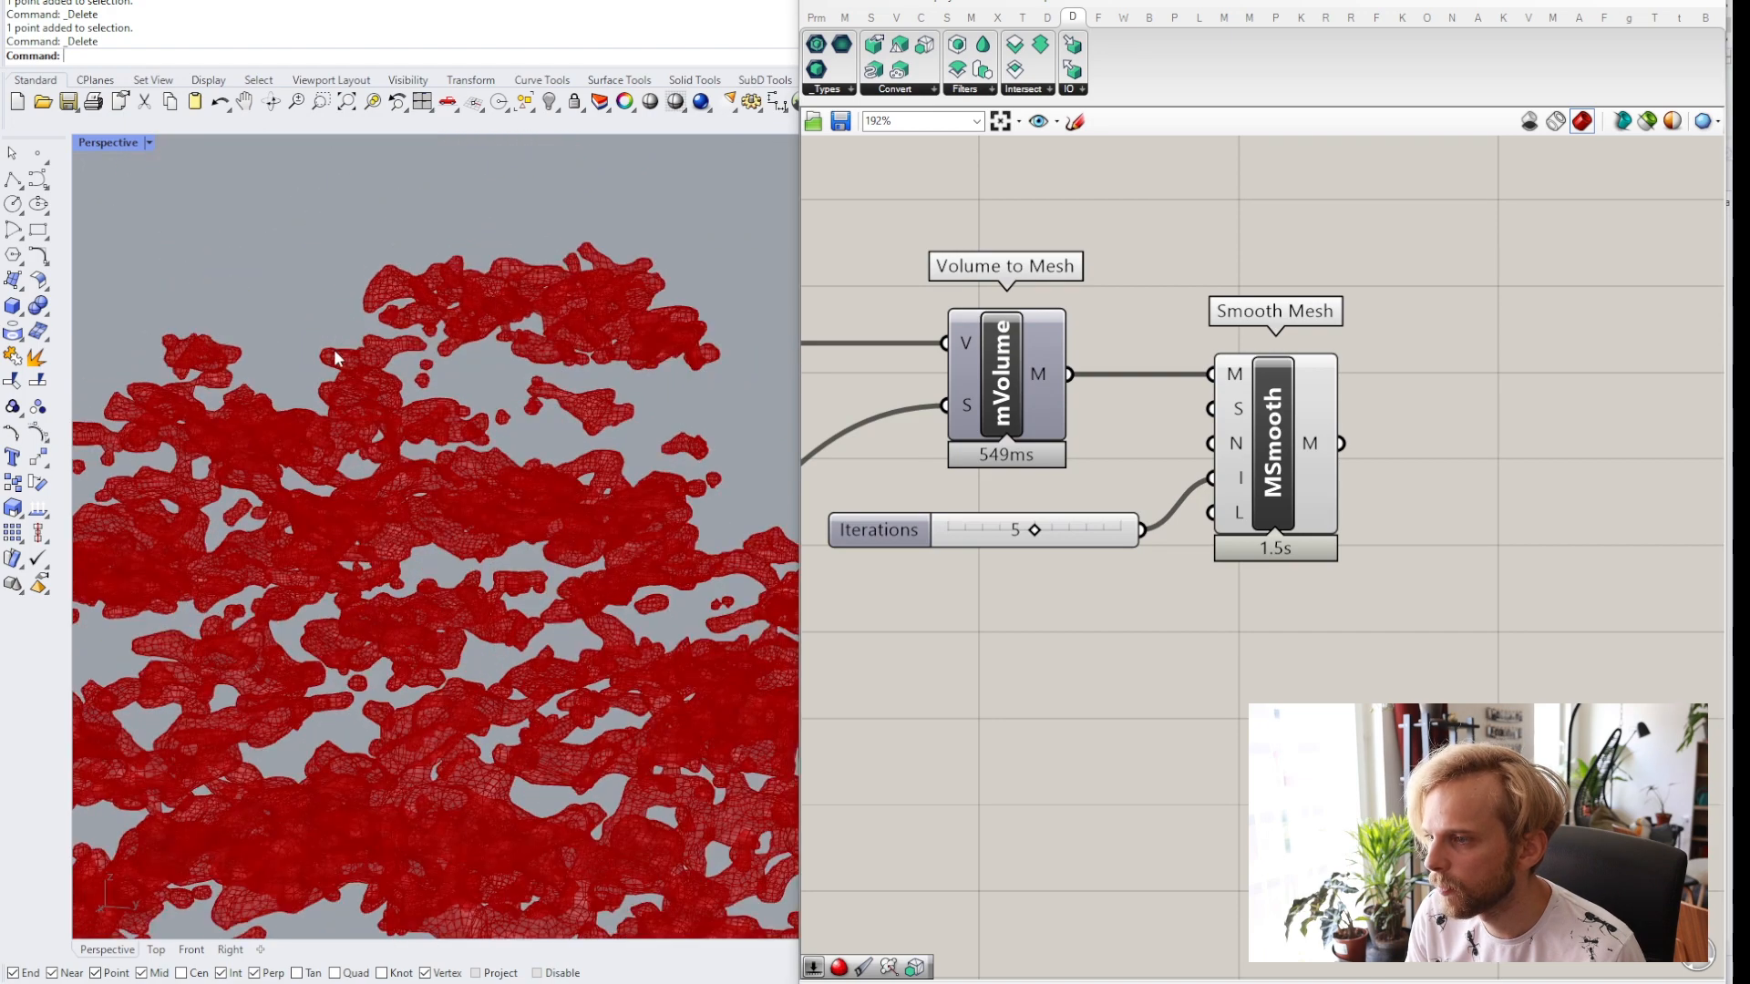
scroll(337, 357, "up", 3)
scroll(382, 421, "down", 5)
right_click_drag(453, 524, 450, 477)
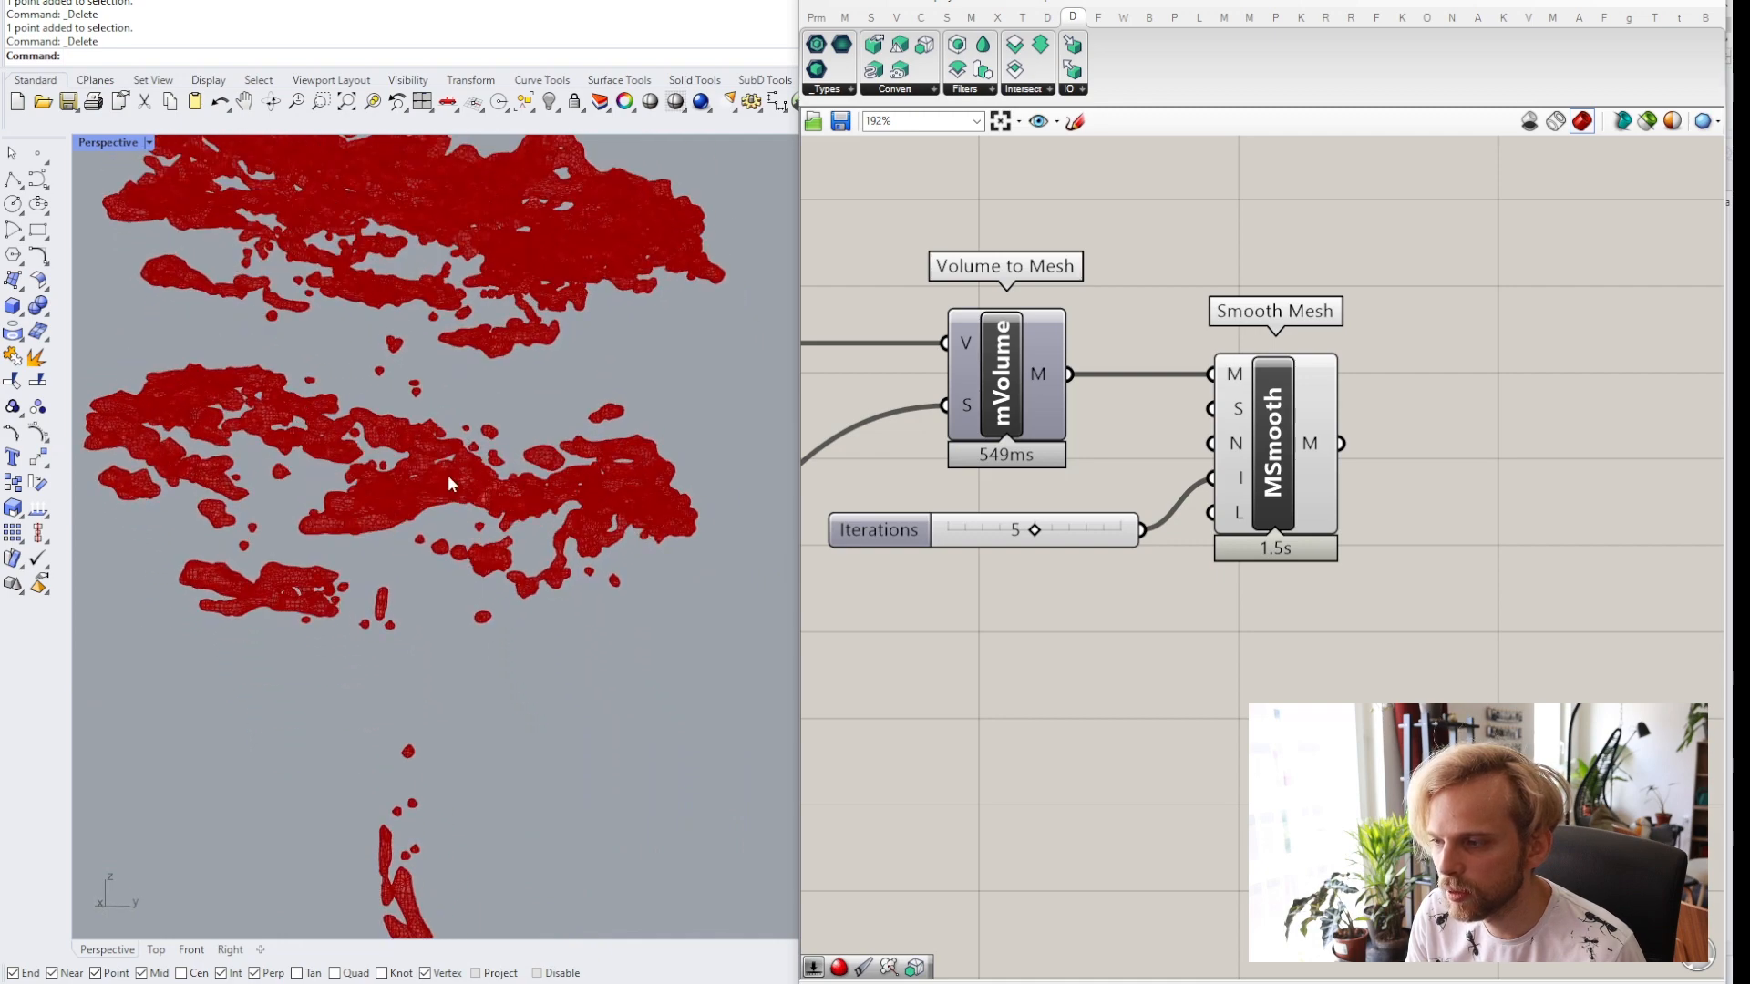
Add a Custom Preview component and connect the Smooth Mesh output to its geometry input.
left_click(1072, 527)
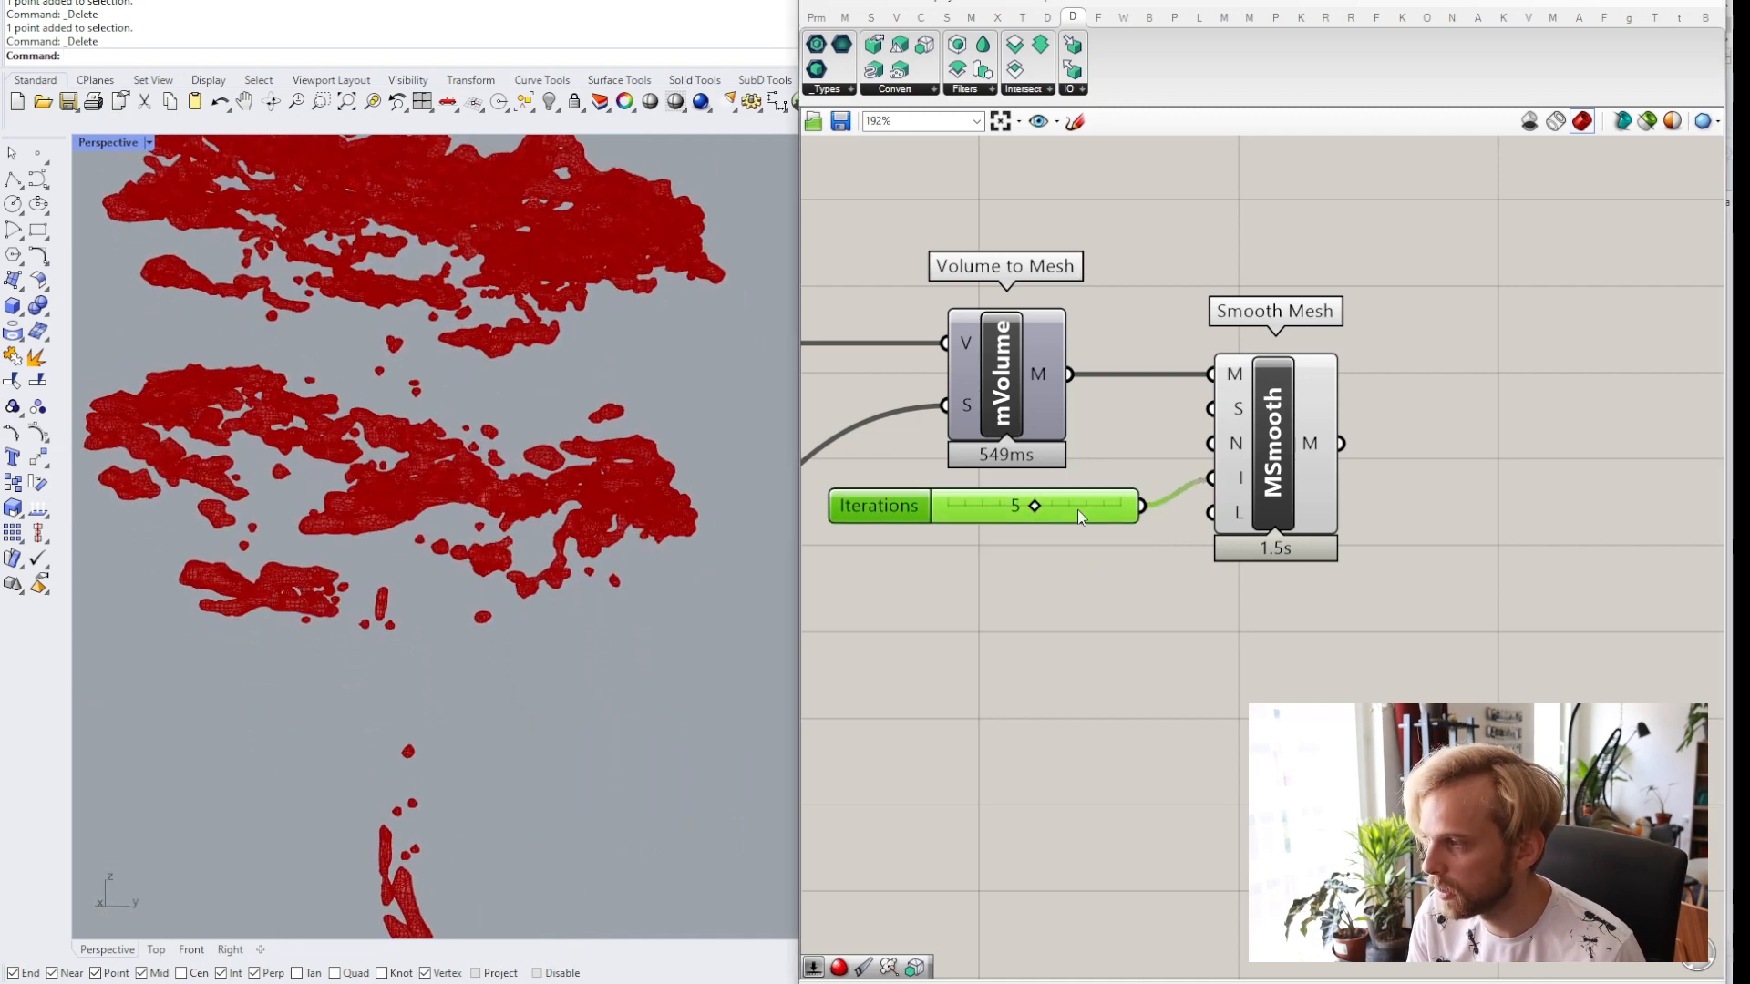
left_click(1216, 565)
scroll(1216, 565, "down", 2)
right_click_drag(1216, 564, 1048, 586)
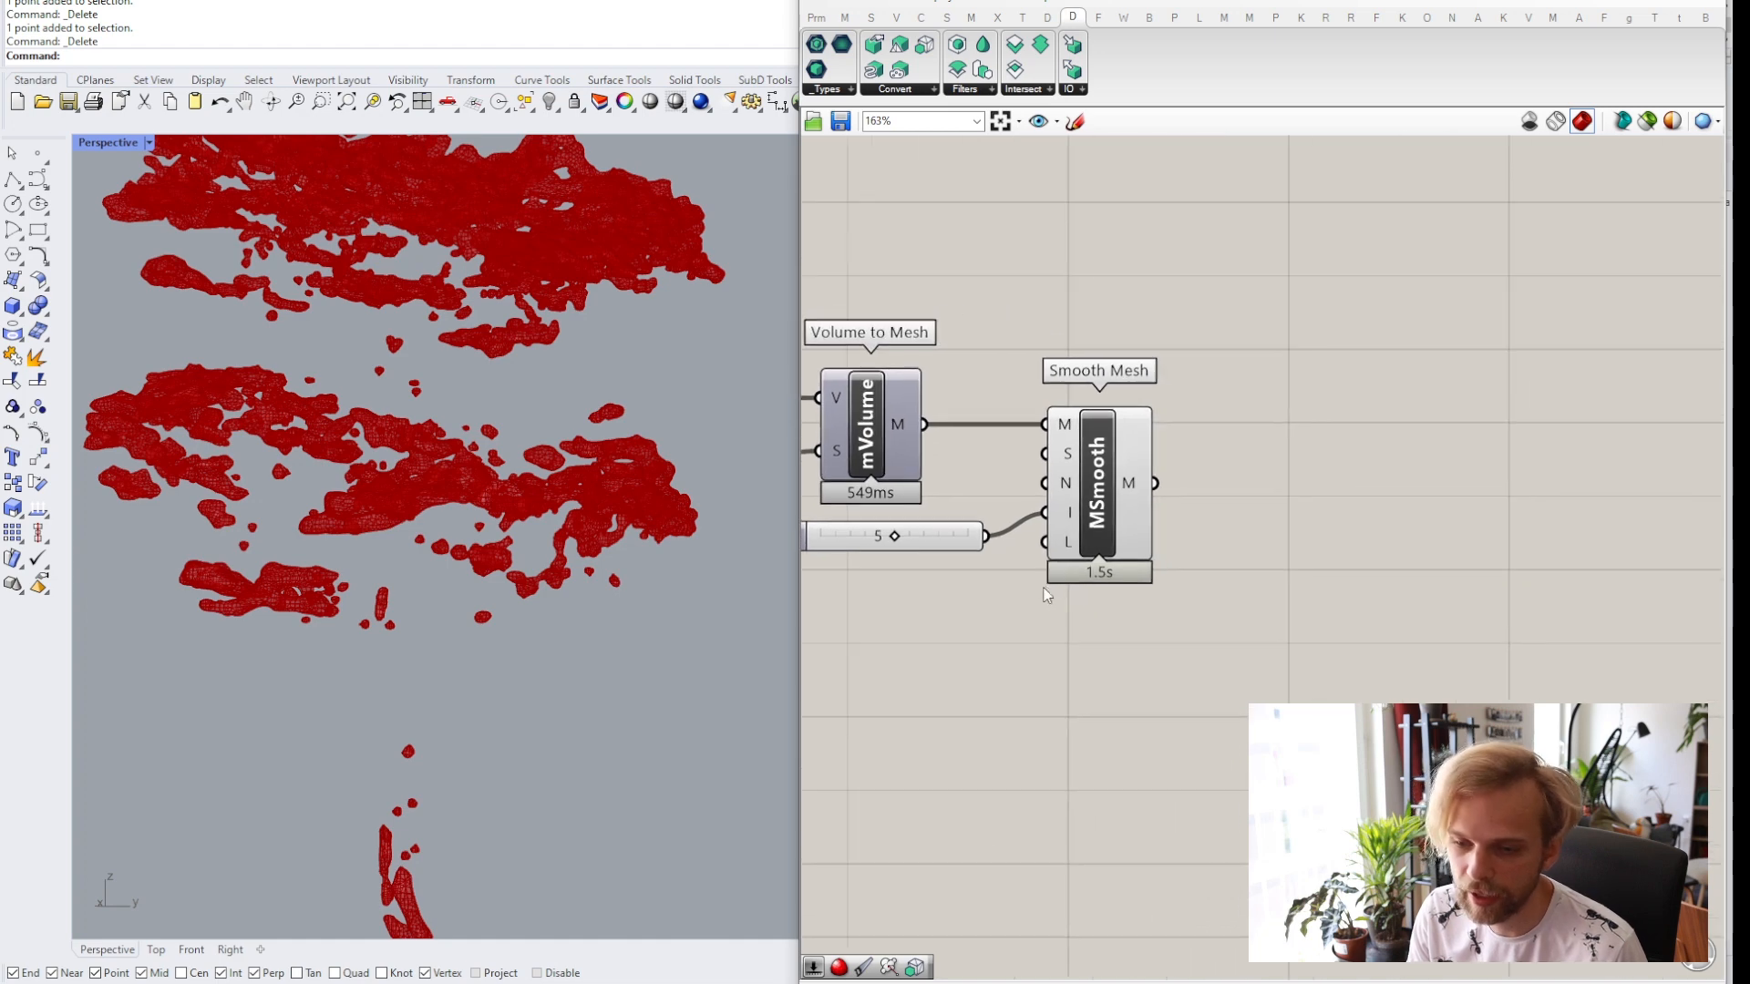
right_click_drag(1298, 537, 1243, 532)
double_click(1246, 534)
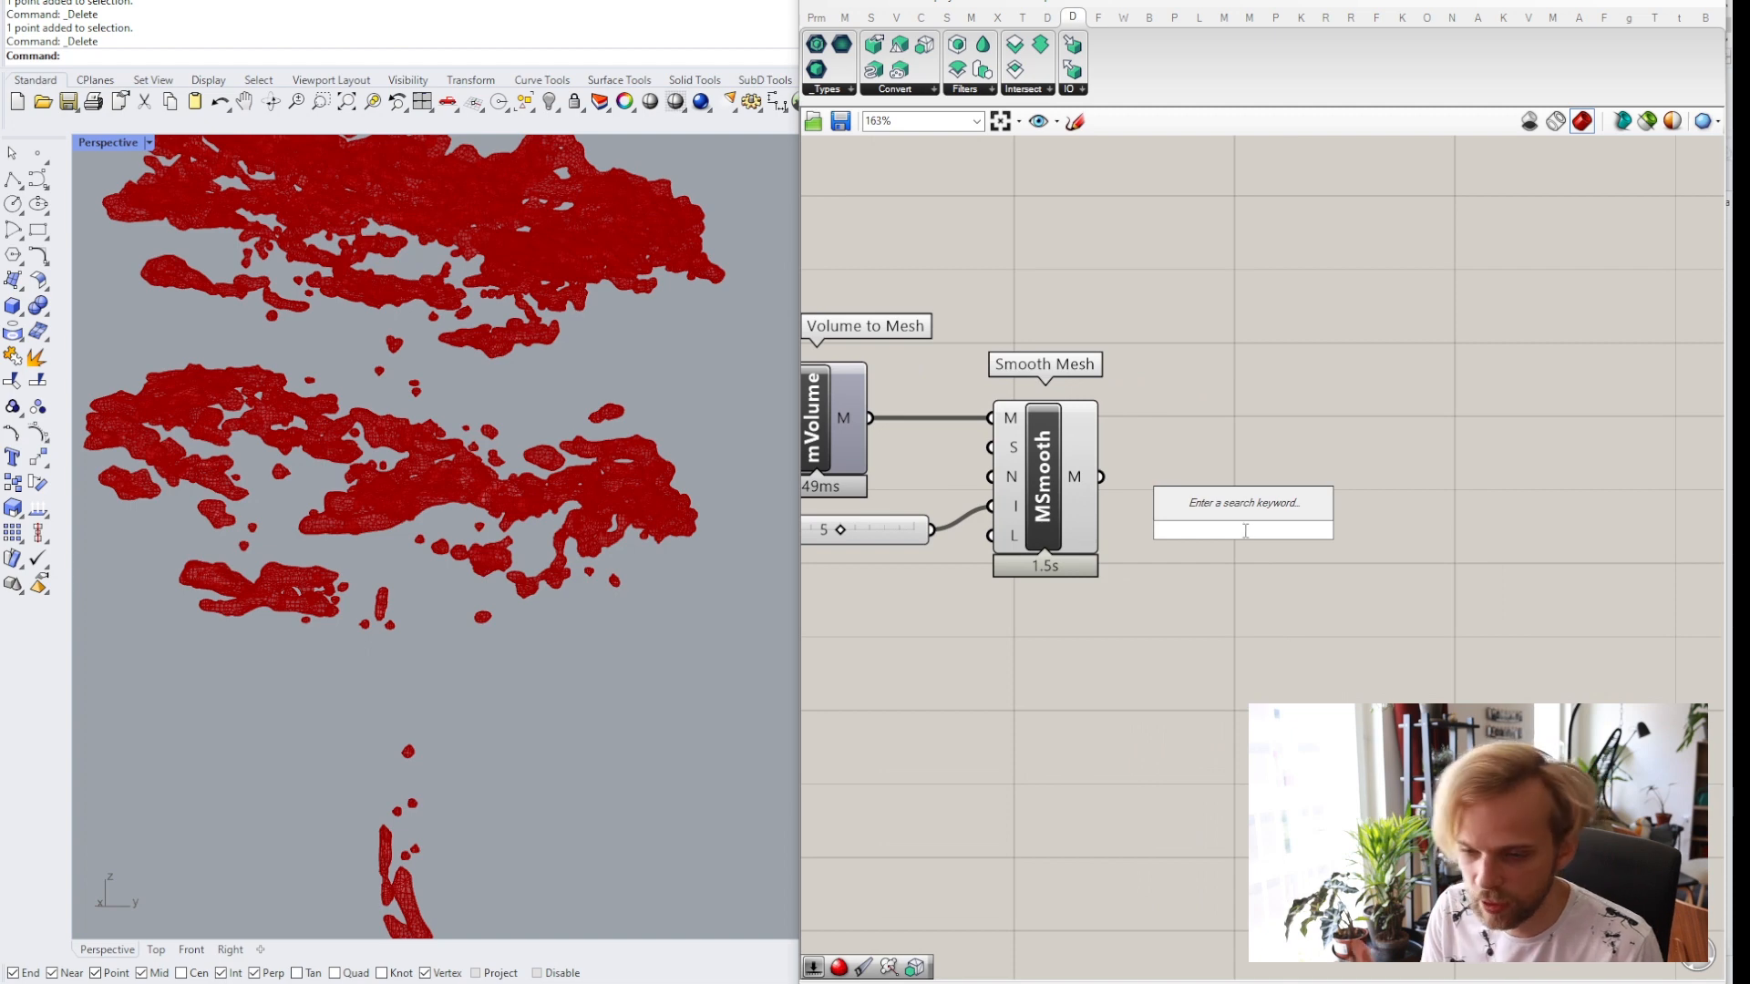
type("cus")
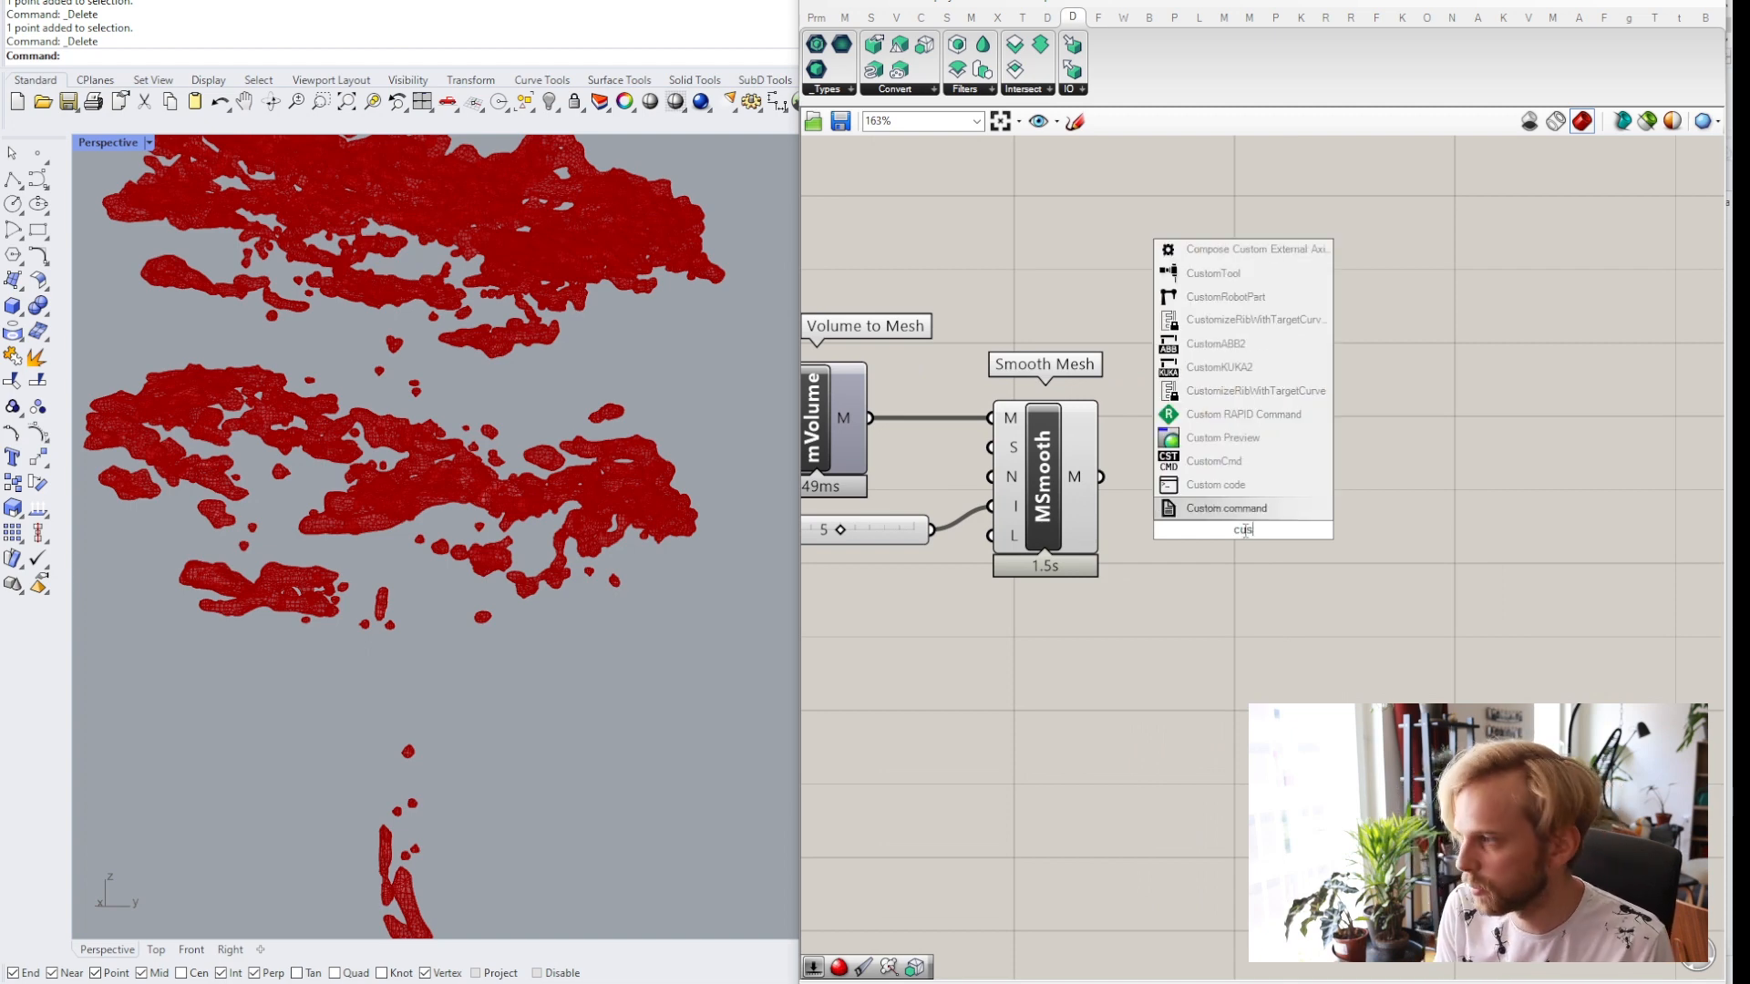
left_click(1224, 440)
left_click_drag(1104, 477, 1279, 532)
Add a Colour Swatch and connect it to the Custom Preview material input.
double_click(1197, 651)
type("swa")
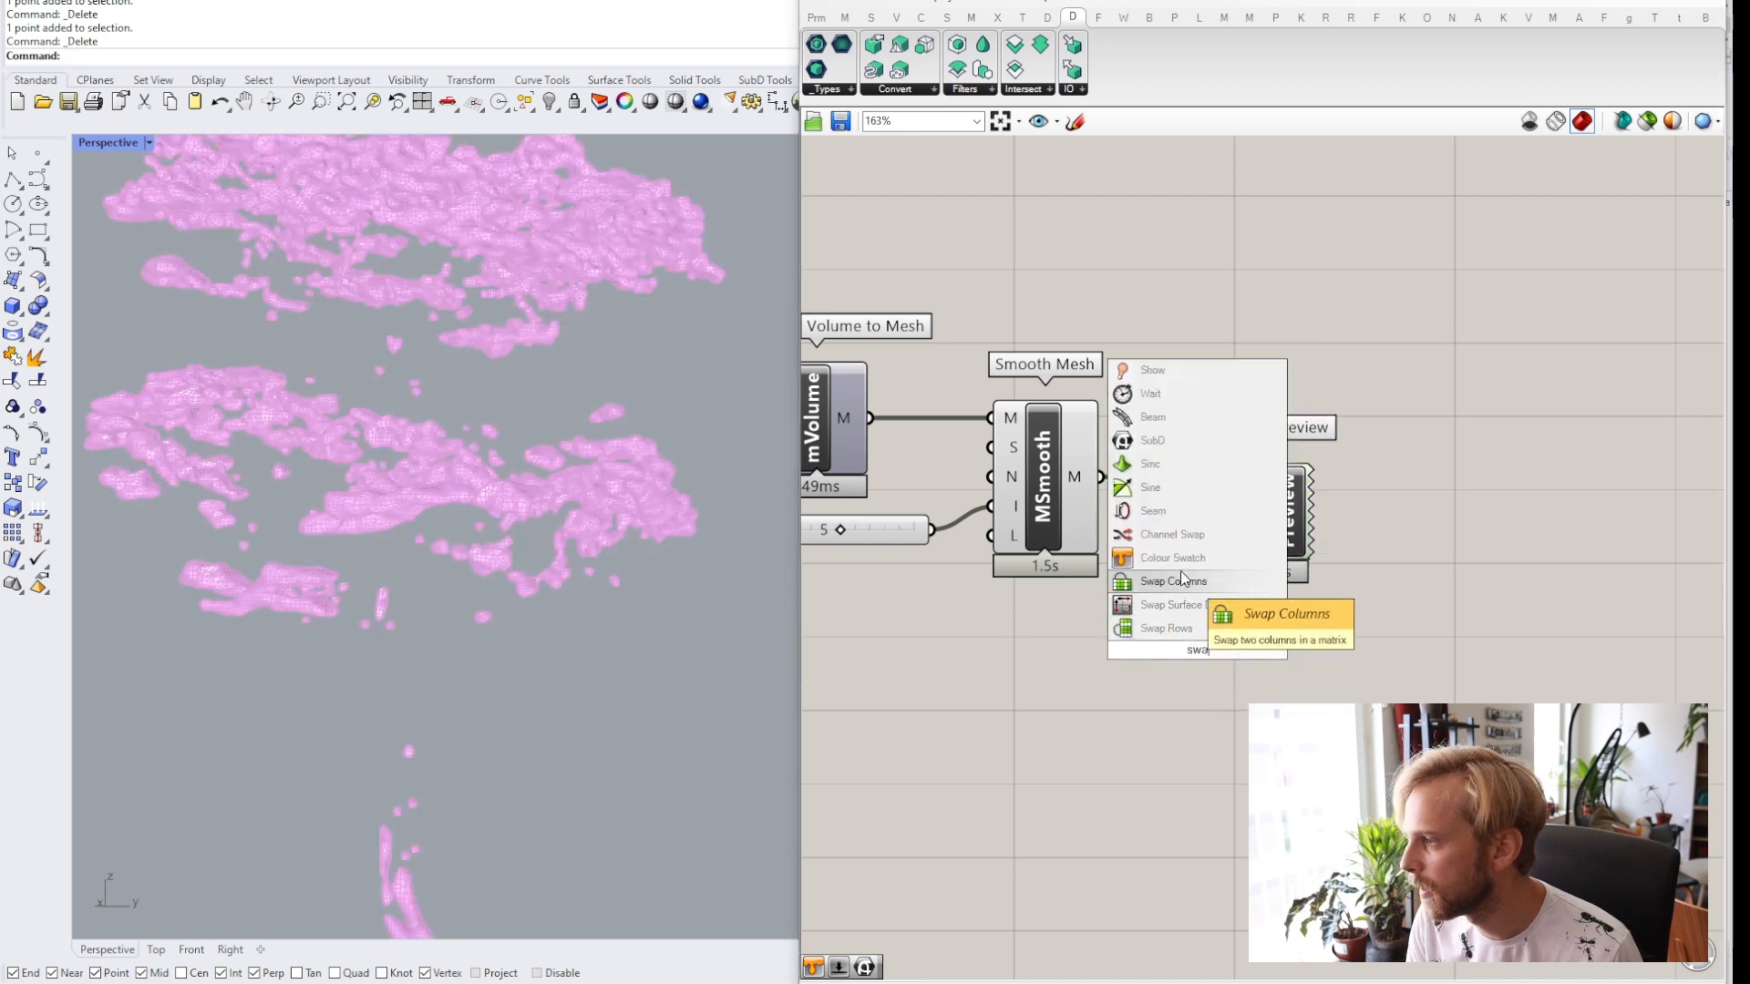
left_click(1179, 563)
left_click_drag(1267, 651, 1235, 533)
Disable the preview of the Smooth Mesh component.
left_click(1068, 501)
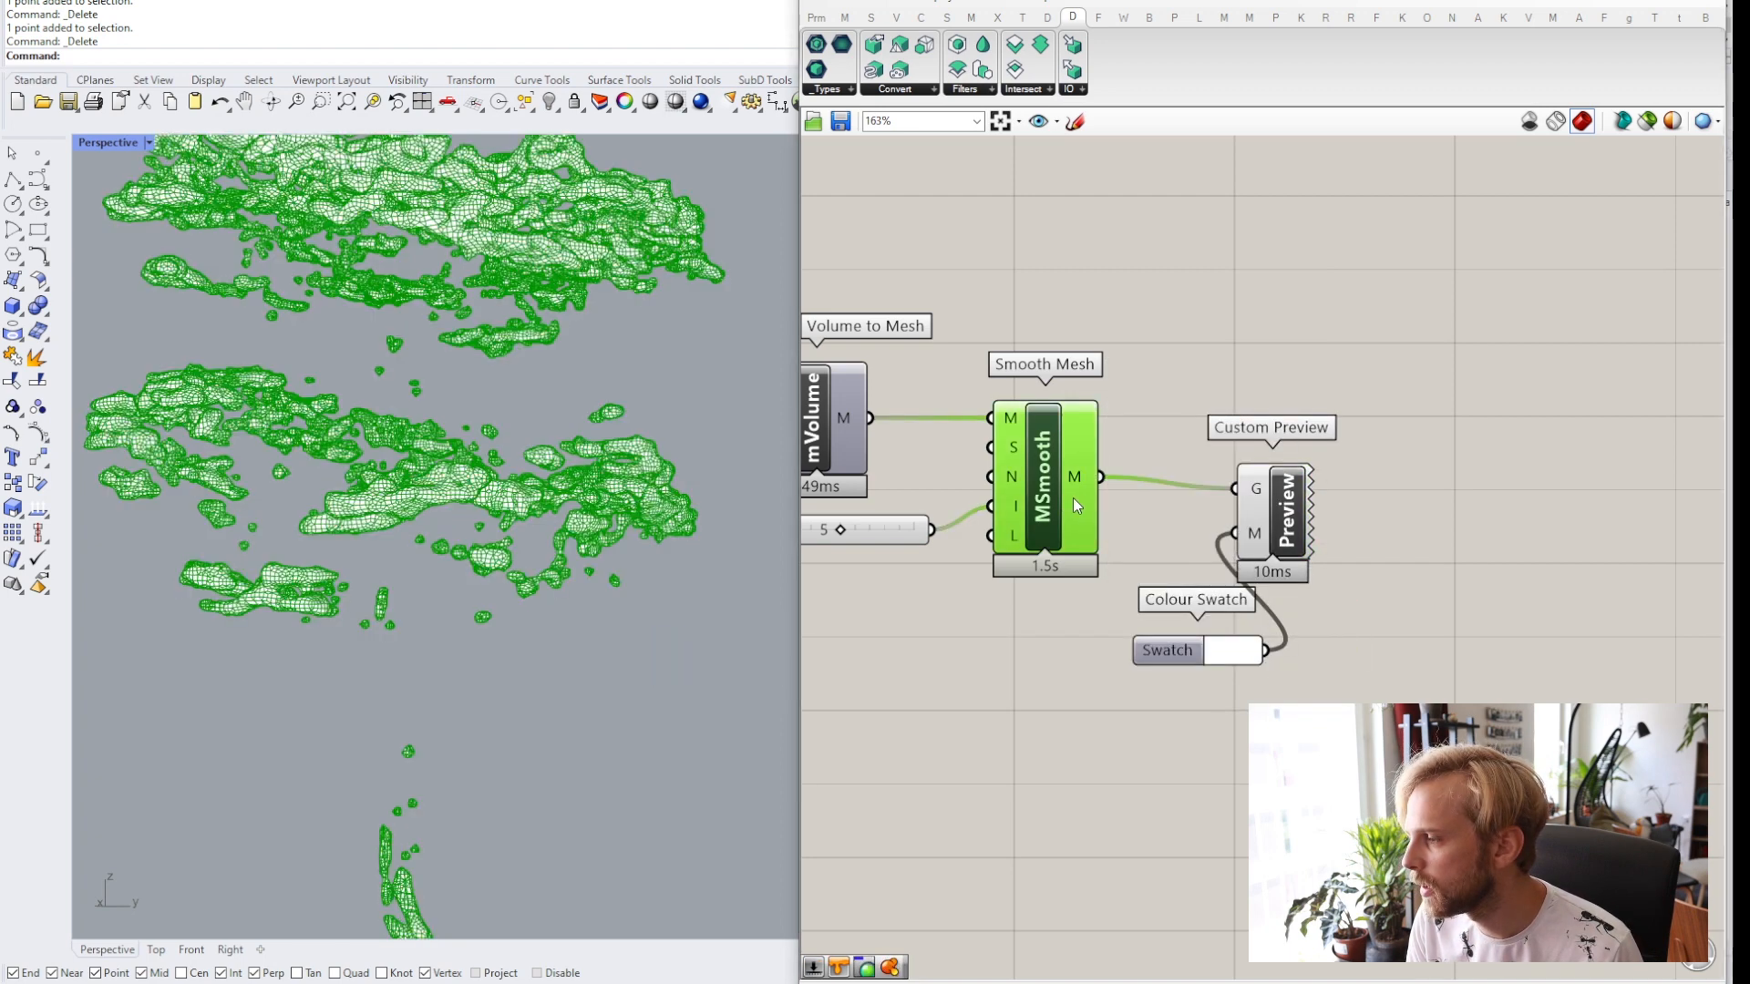
middle_click(1074, 498)
left_click(1132, 438)
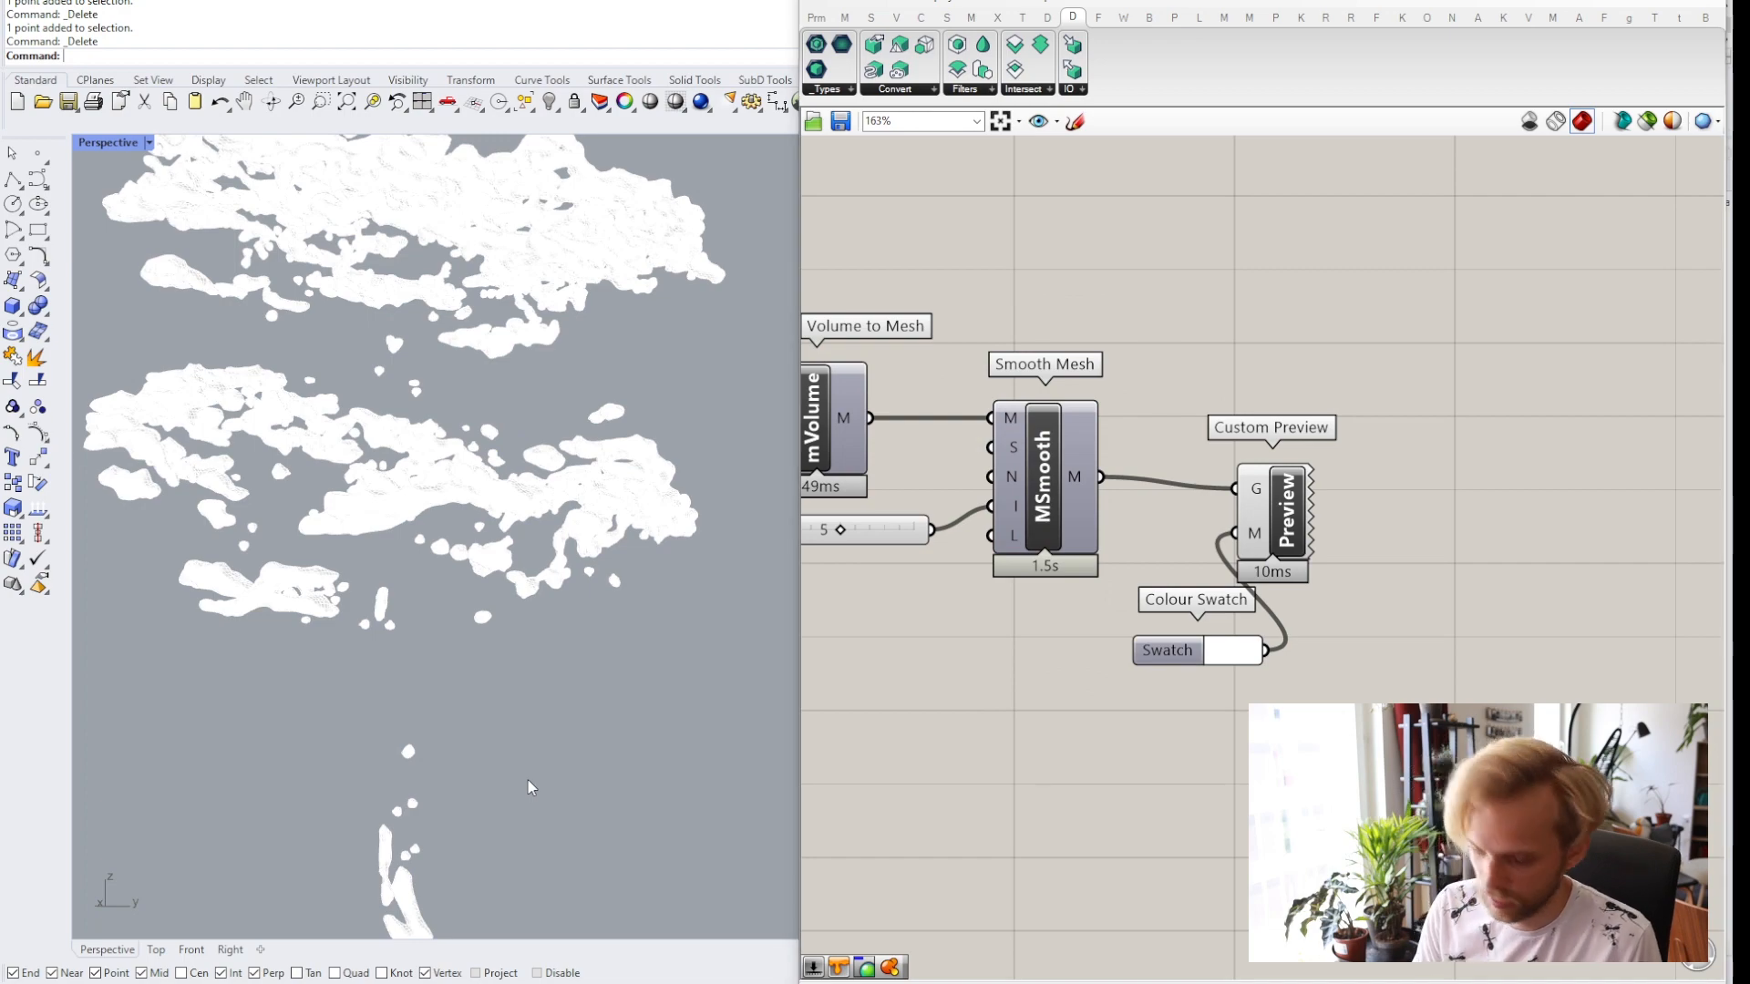
Show the hidden tree model again with the ShowSelected command.
type("ShowSelected")
key("Return")
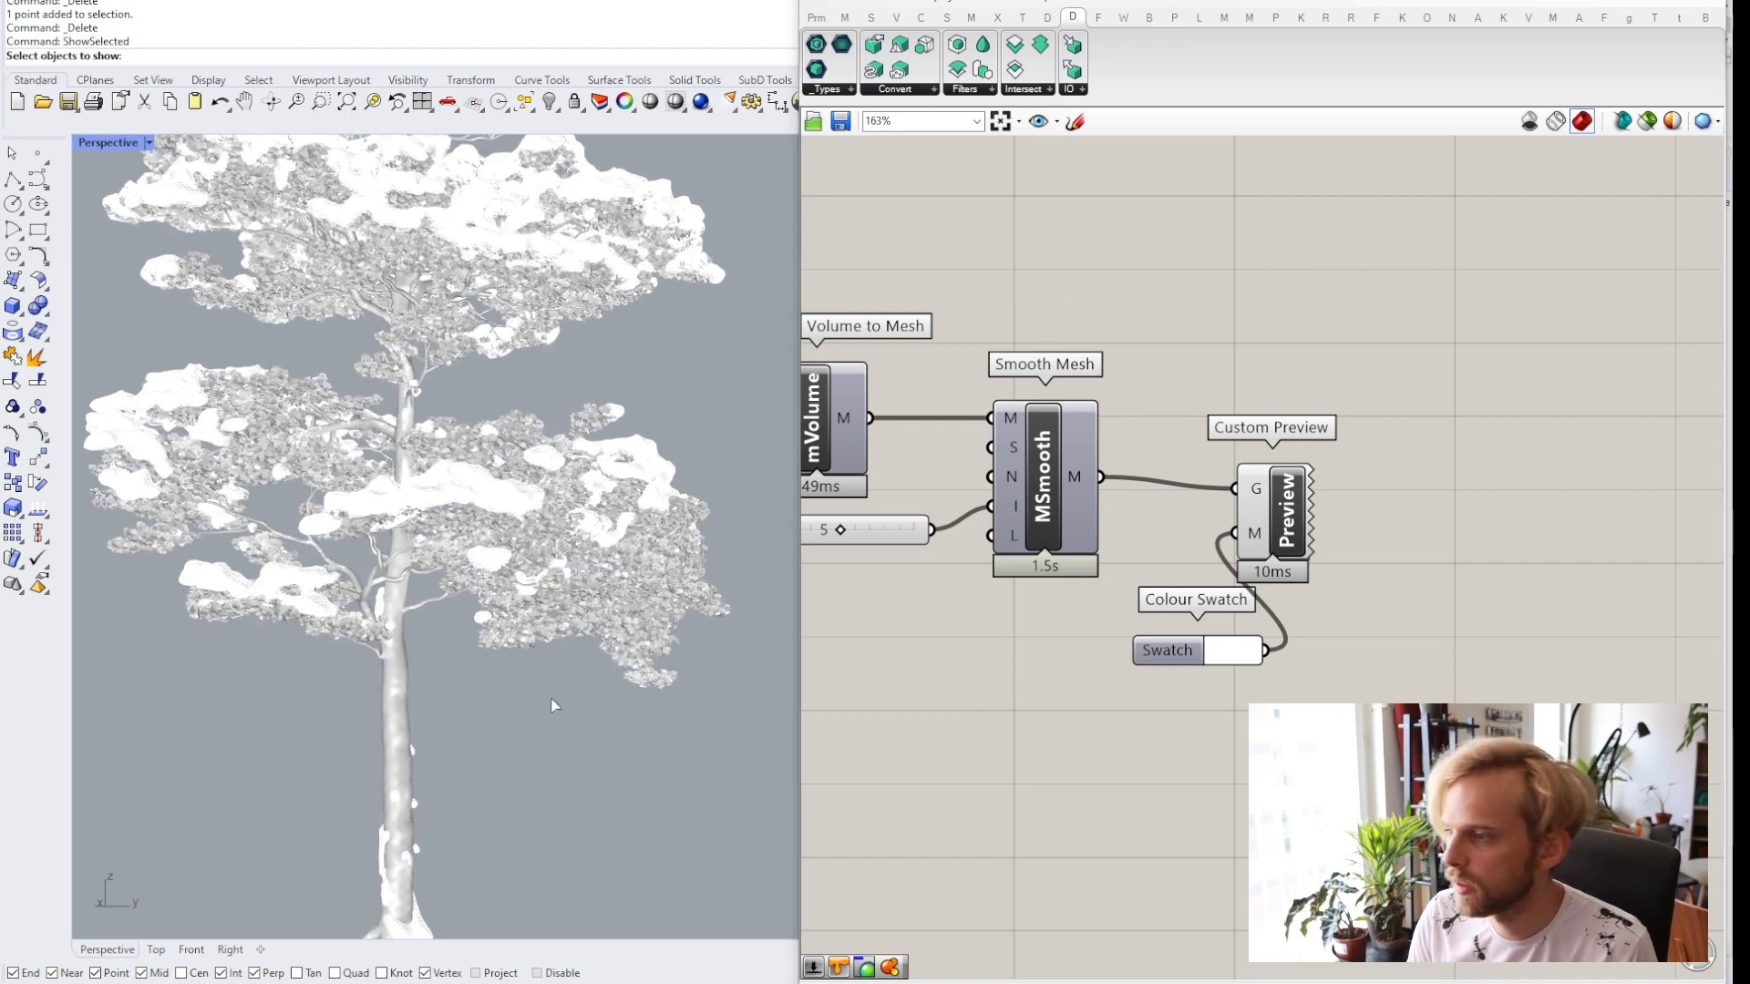
left_click(590, 613)
key("Return")
scroll(512, 563, "down", 5)
right_click_drag(512, 563, 388, 494)
scroll(393, 428, "up", 4)
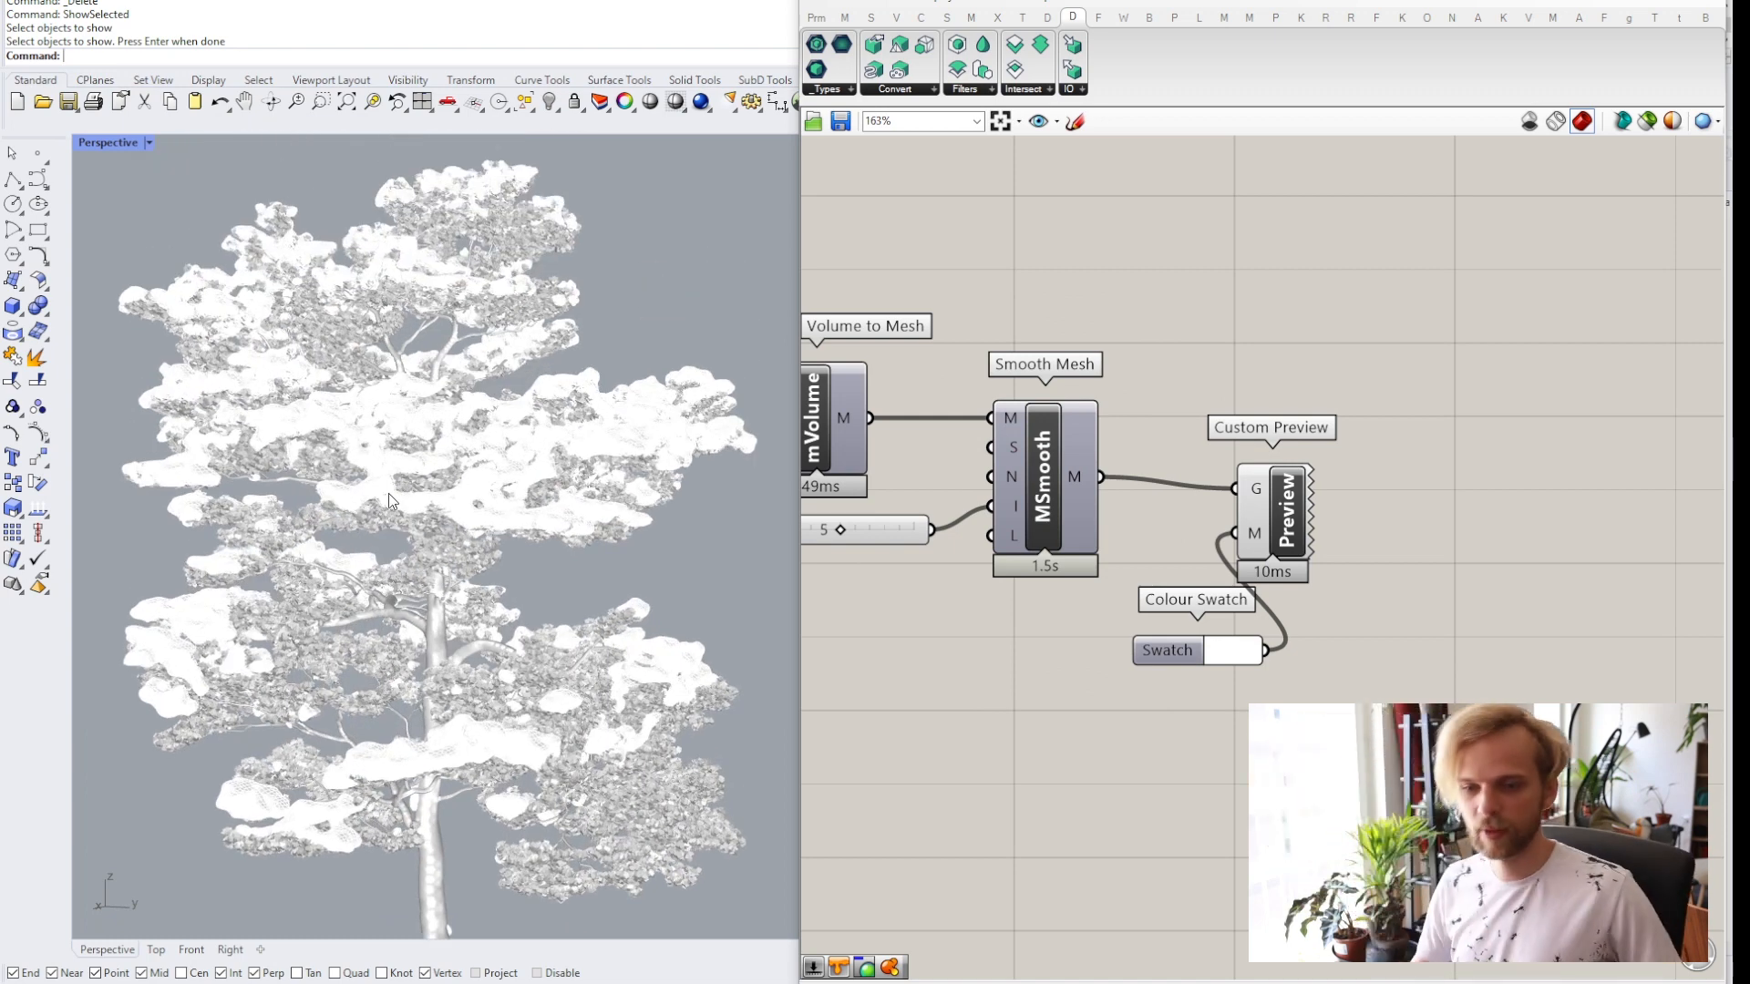
Bake the Smooth Mesh output to the Default layer.
left_click(1051, 467)
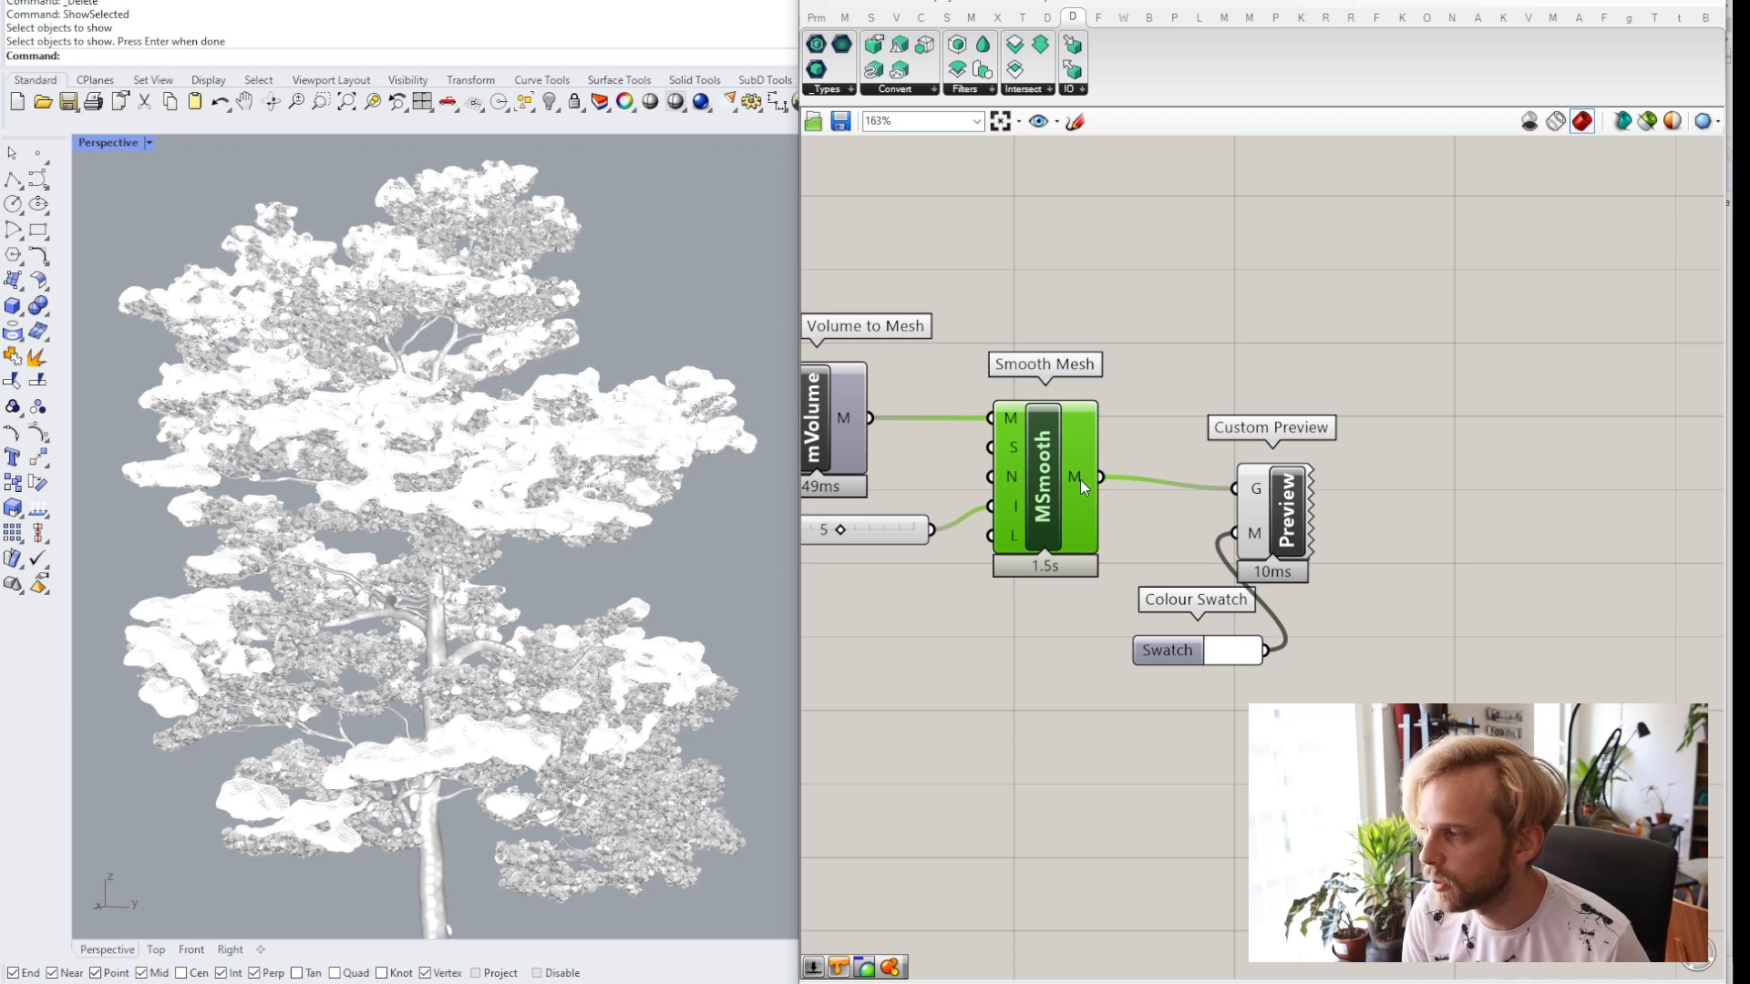
right_click(1079, 480)
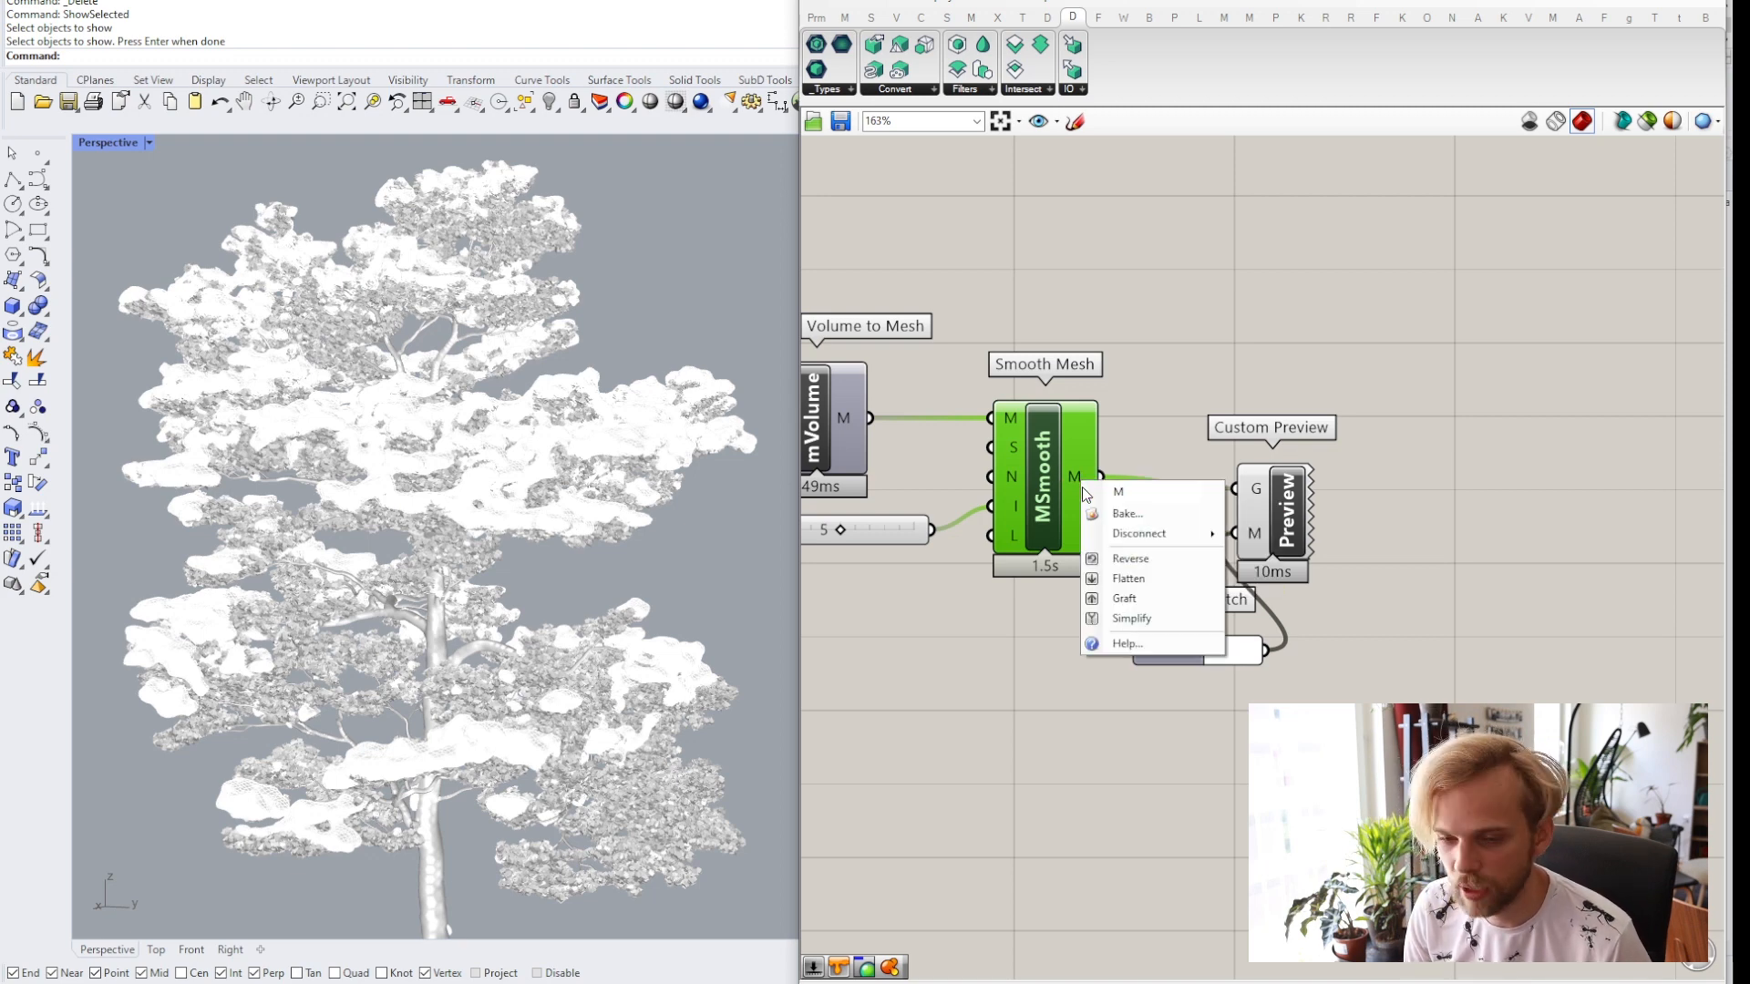
left_click(1116, 514)
left_click(1112, 376)
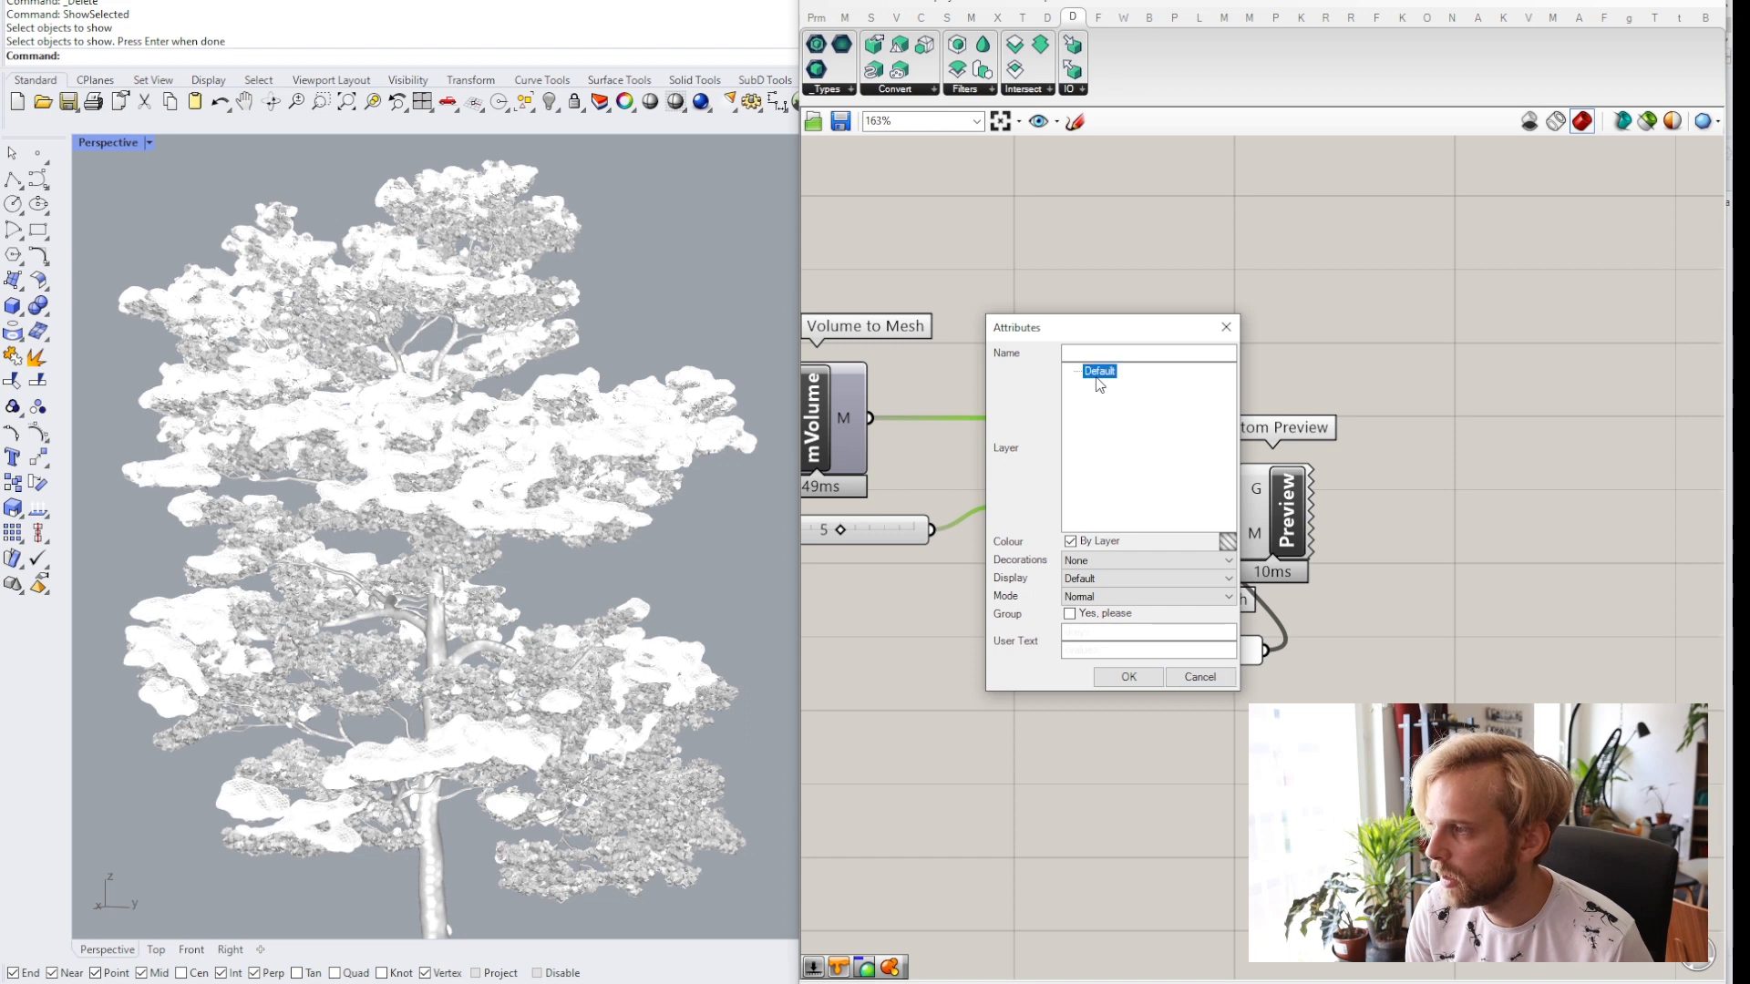
left_click(1128, 677)
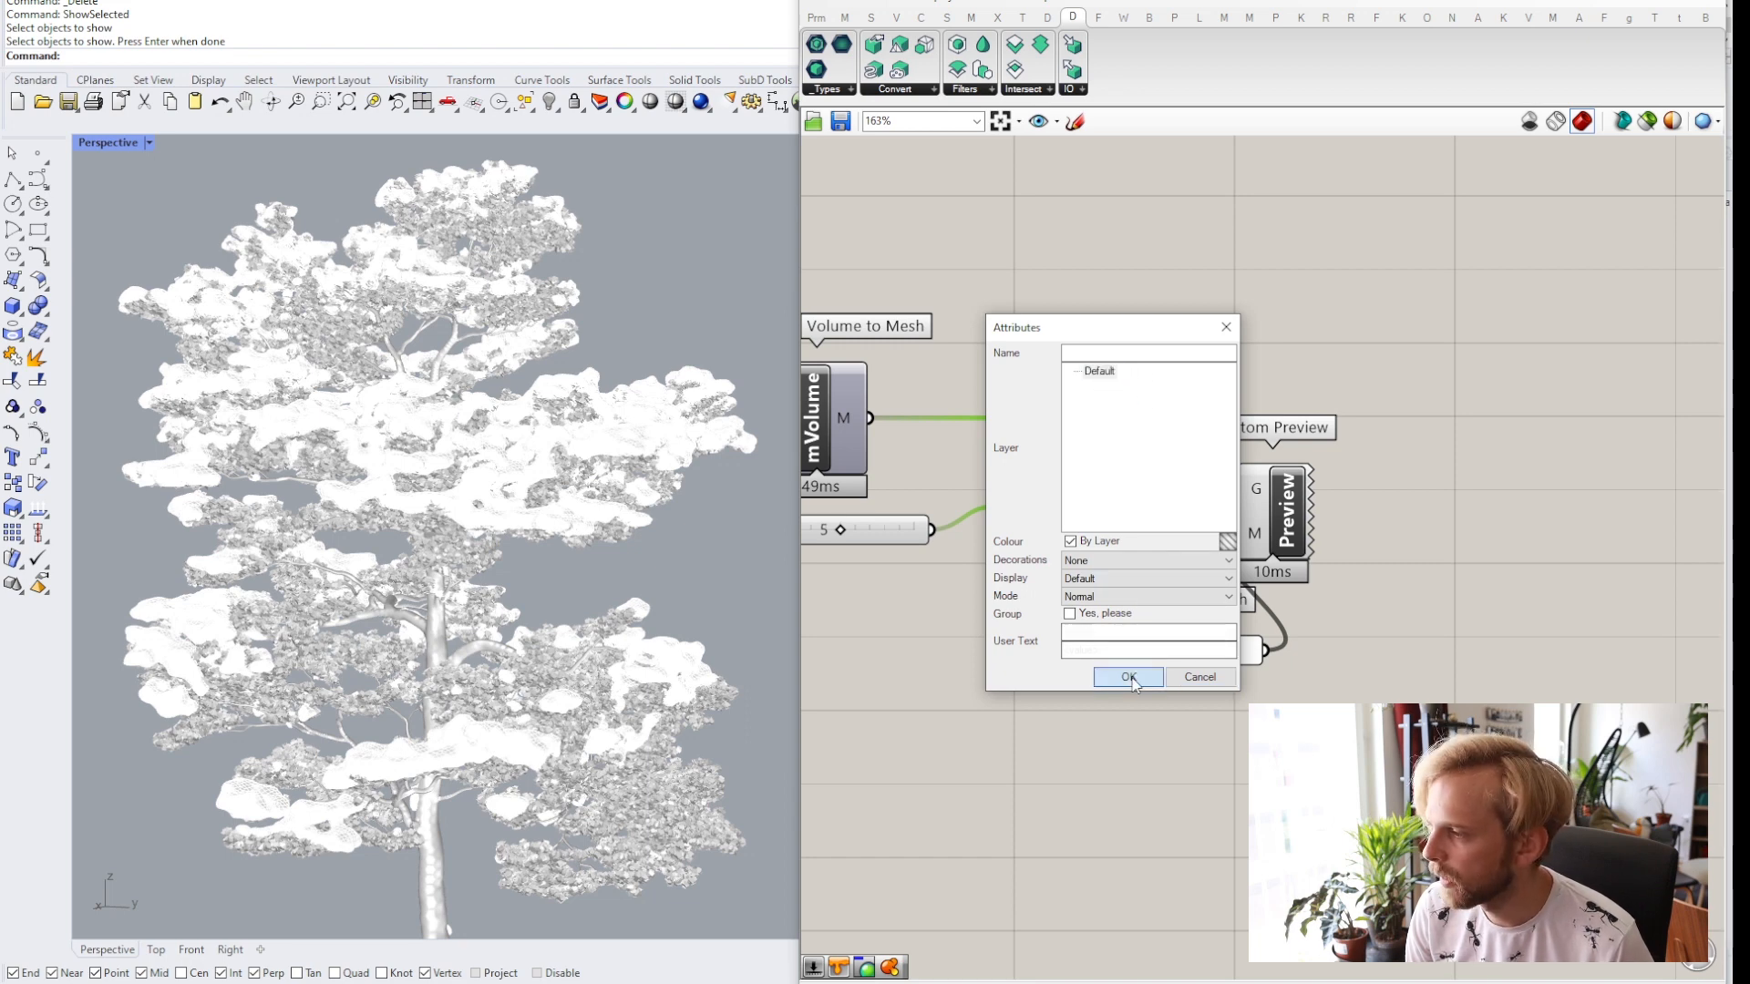
left_click(1172, 740)
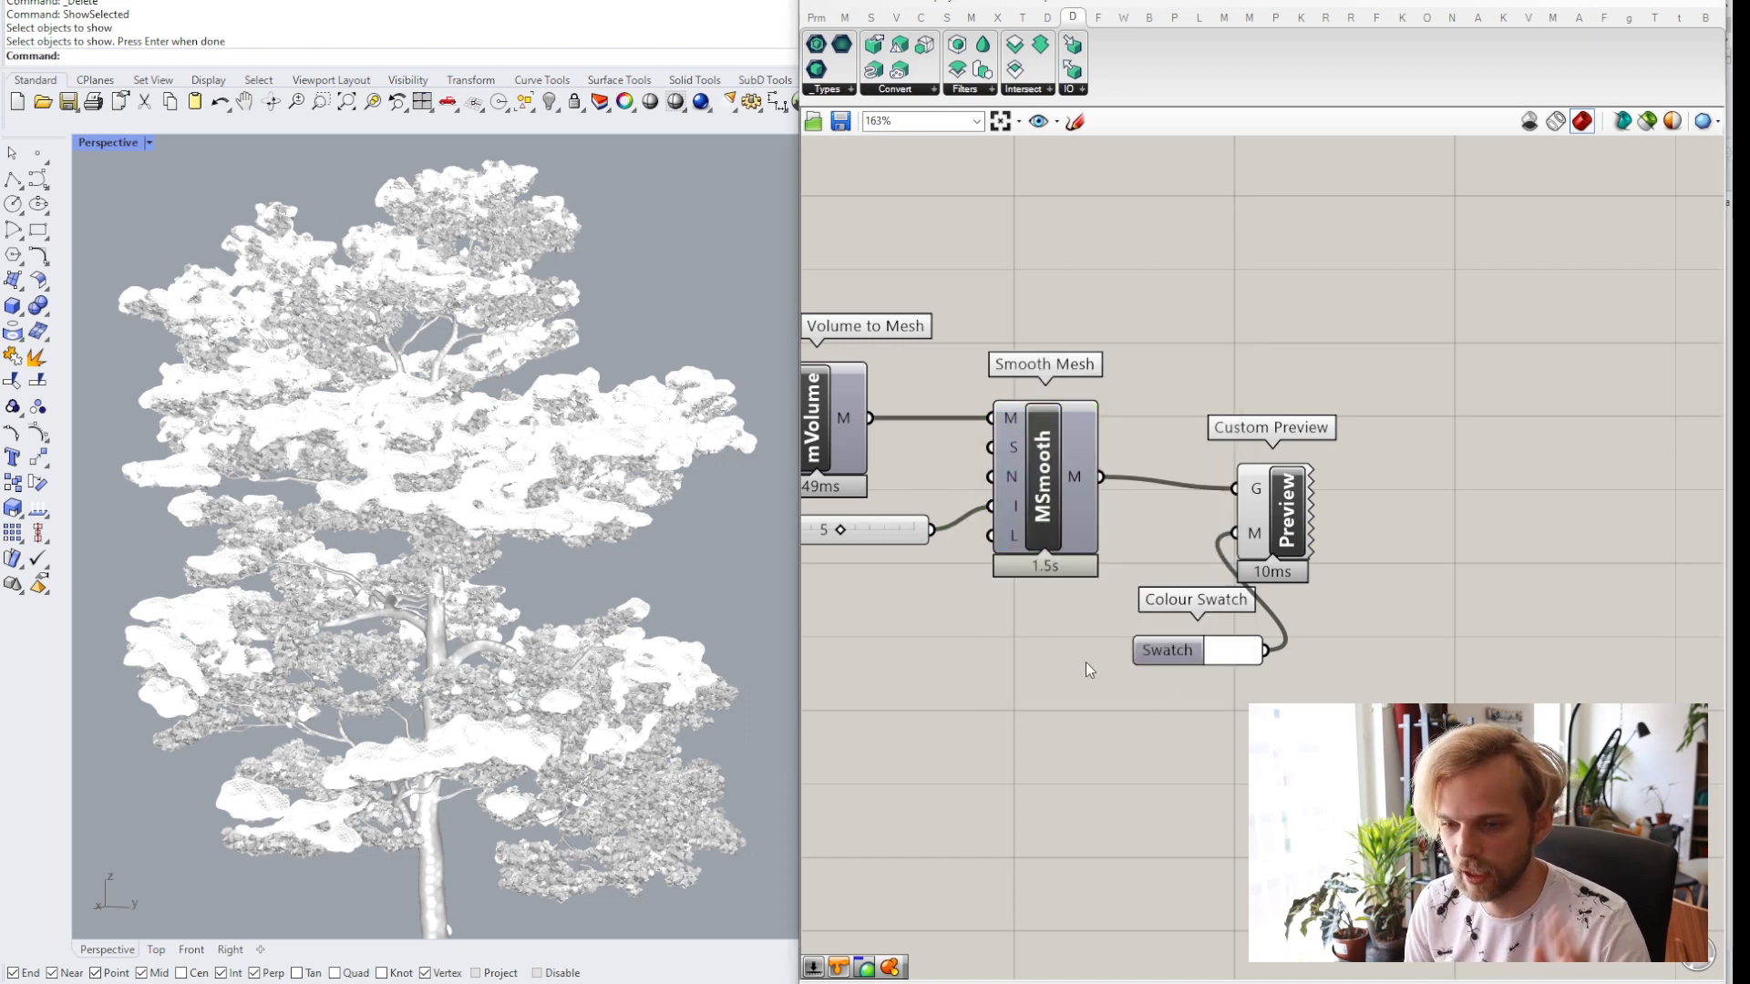
Delete the Custom Preview and Colour Swatch components.
left_click_drag(1344, 757, 1194, 437)
key("Delete")
scroll(1192, 436, "down", 2)
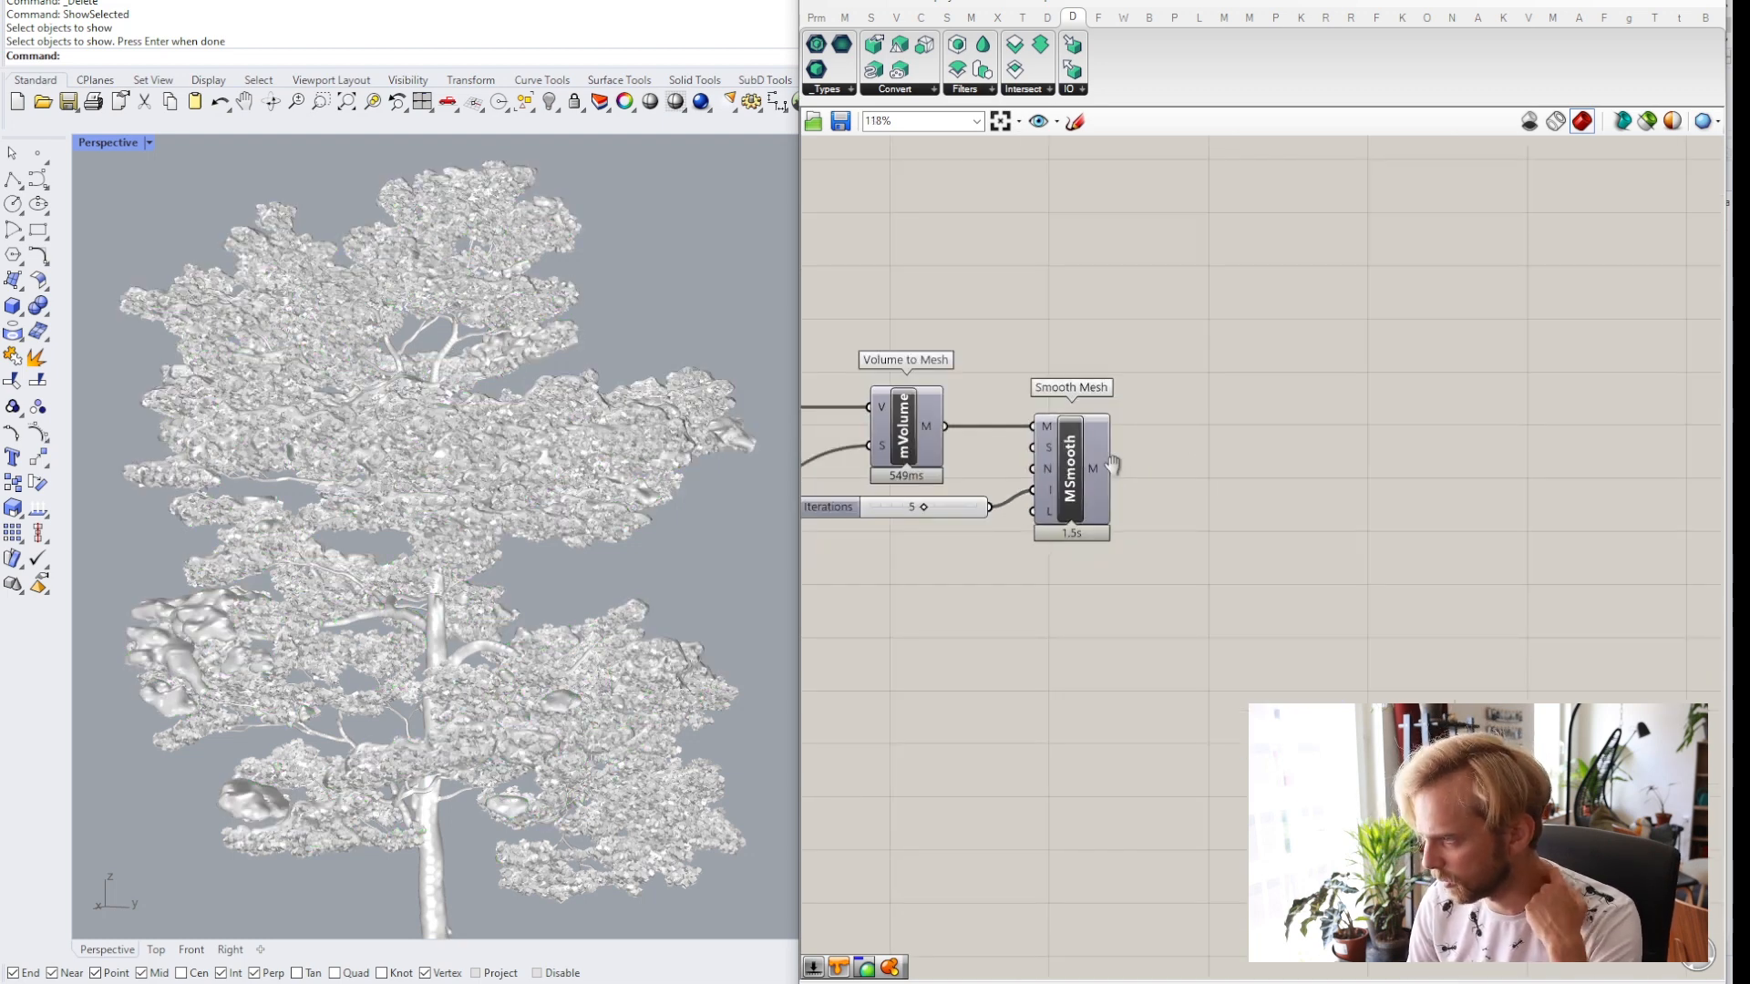
Select all components of the definition and put them into a group.
right_click_drag(1112, 463, 1319, 488)
scroll(1128, 505, "down", 5)
right_click_drag(1029, 505, 1262, 506)
scroll(1258, 504, "down", 3)
left_click_drag(1472, 664, 942, 389)
middle_click(942, 389)
left_click(943, 338)
left_click(1150, 436)
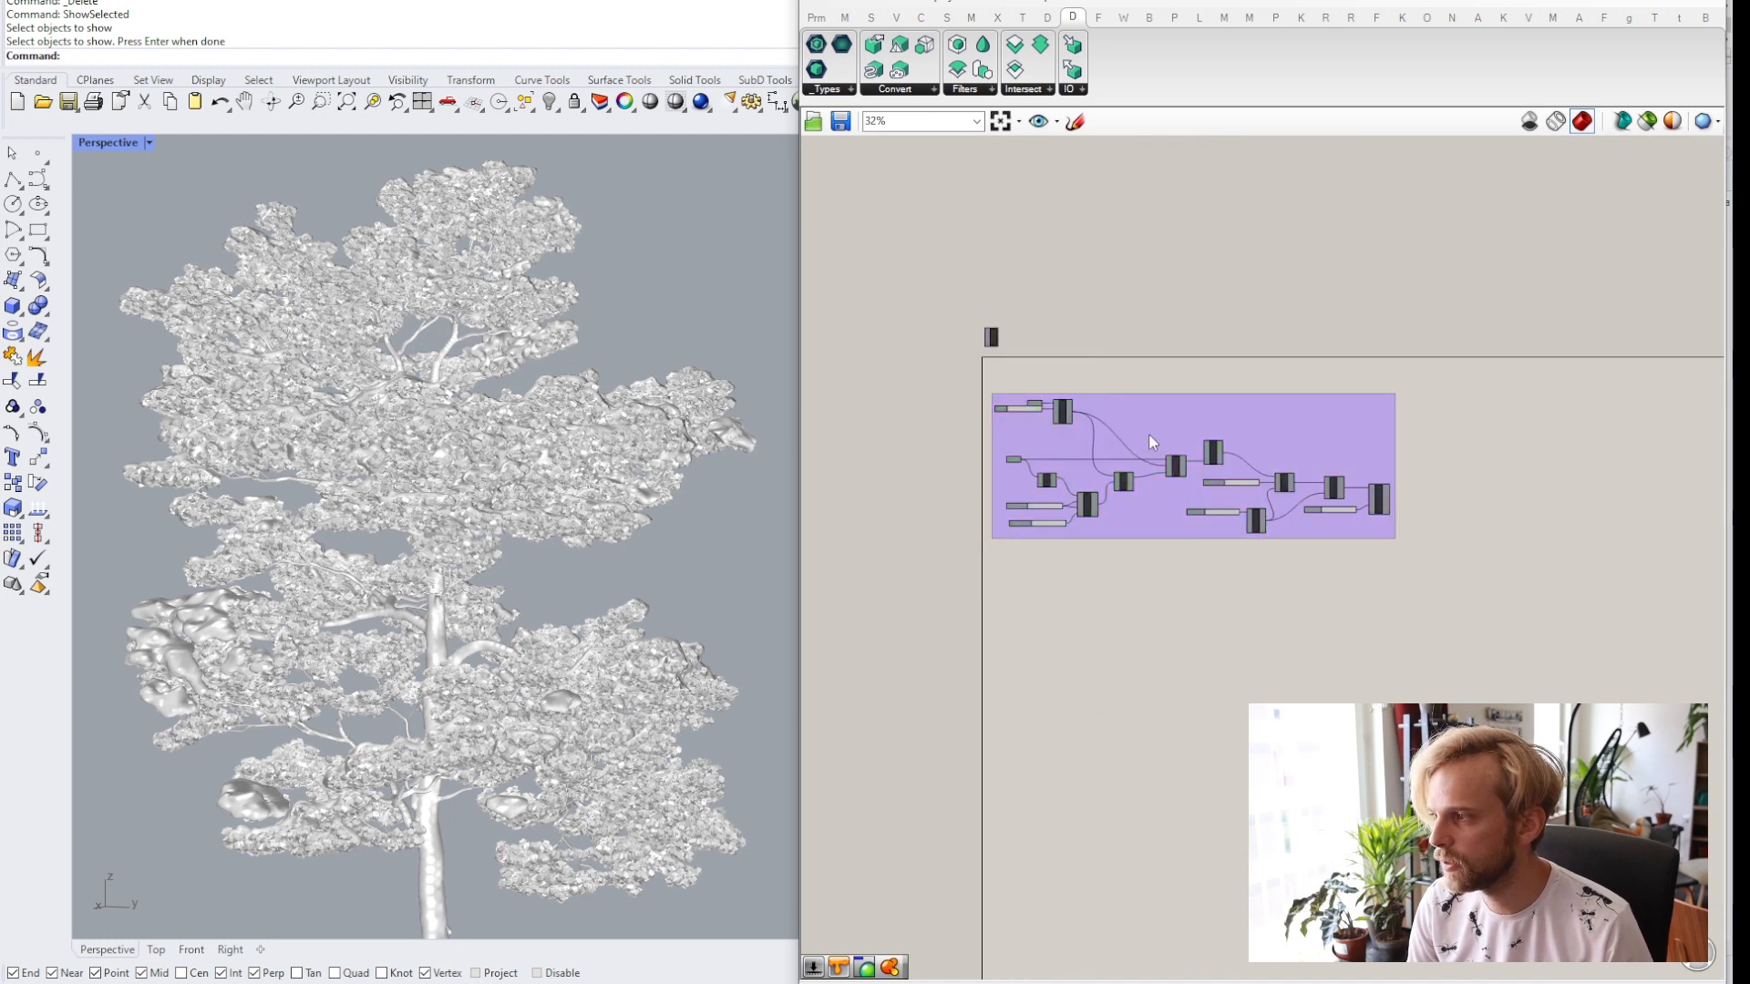
left_click_drag(1148, 433, 1146, 406)
left_click(1133, 265)
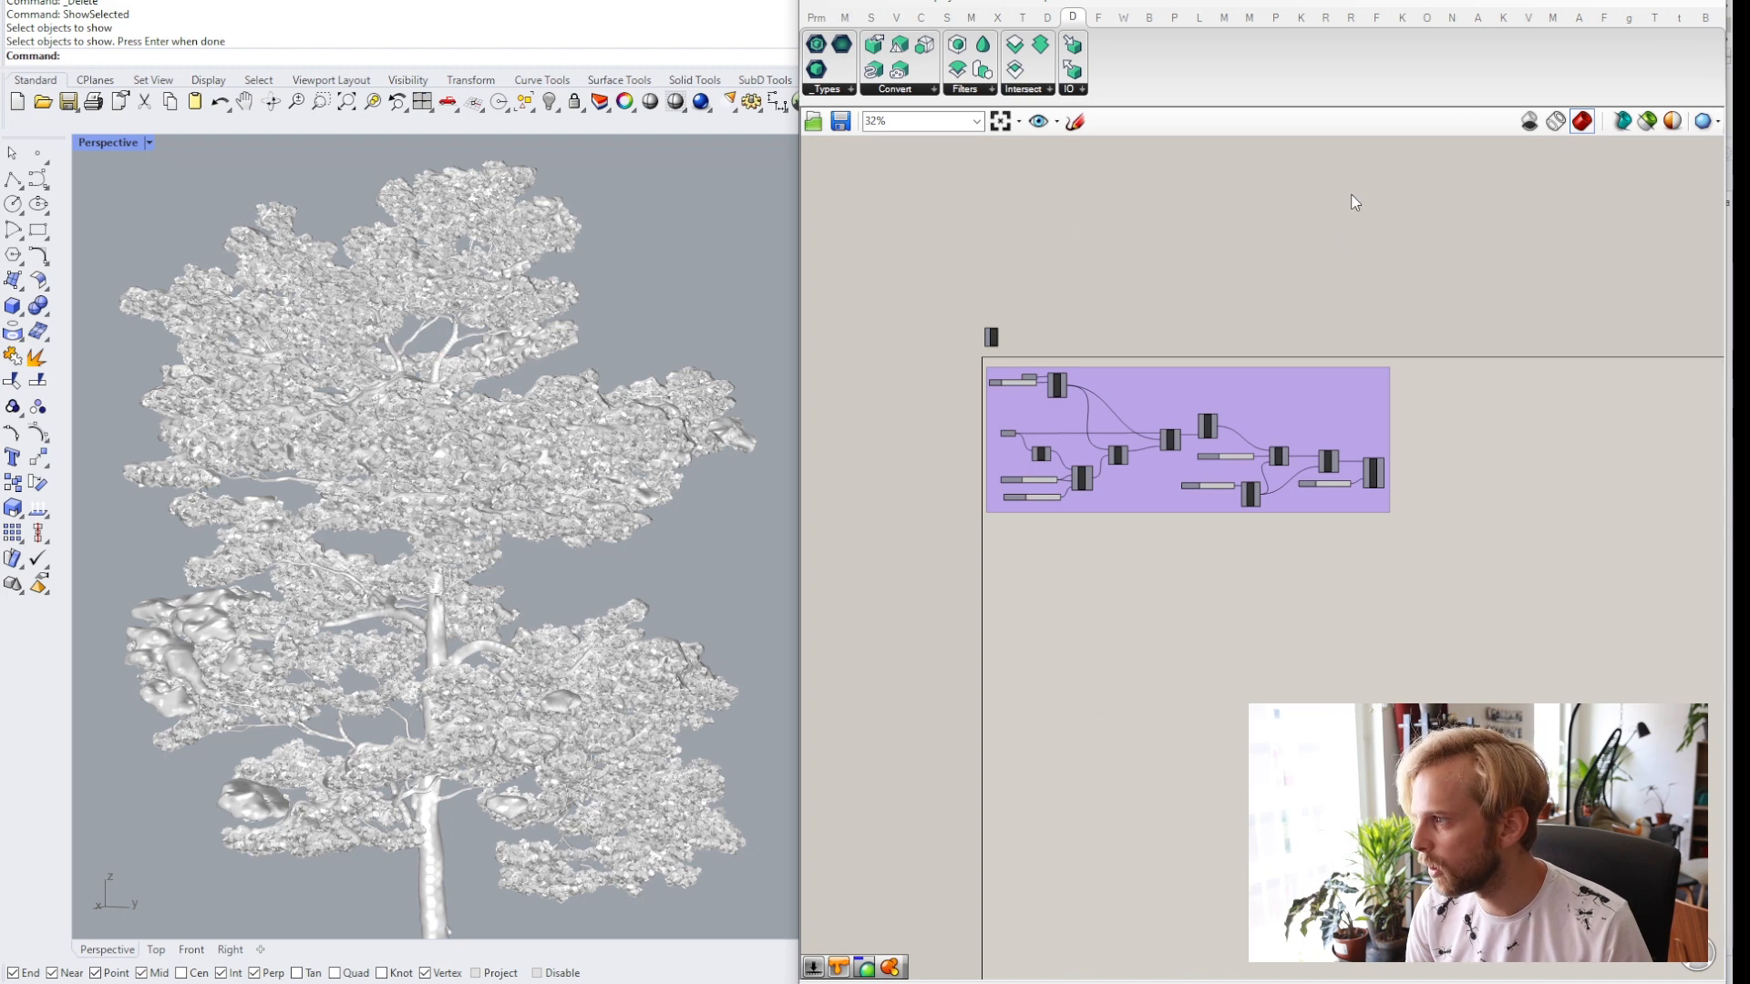
Save the Grasshopper definition to the Desktop as snow_tutoria.
right_click_drag(1355, 203, 1391, 244)
key("ctrl+s")
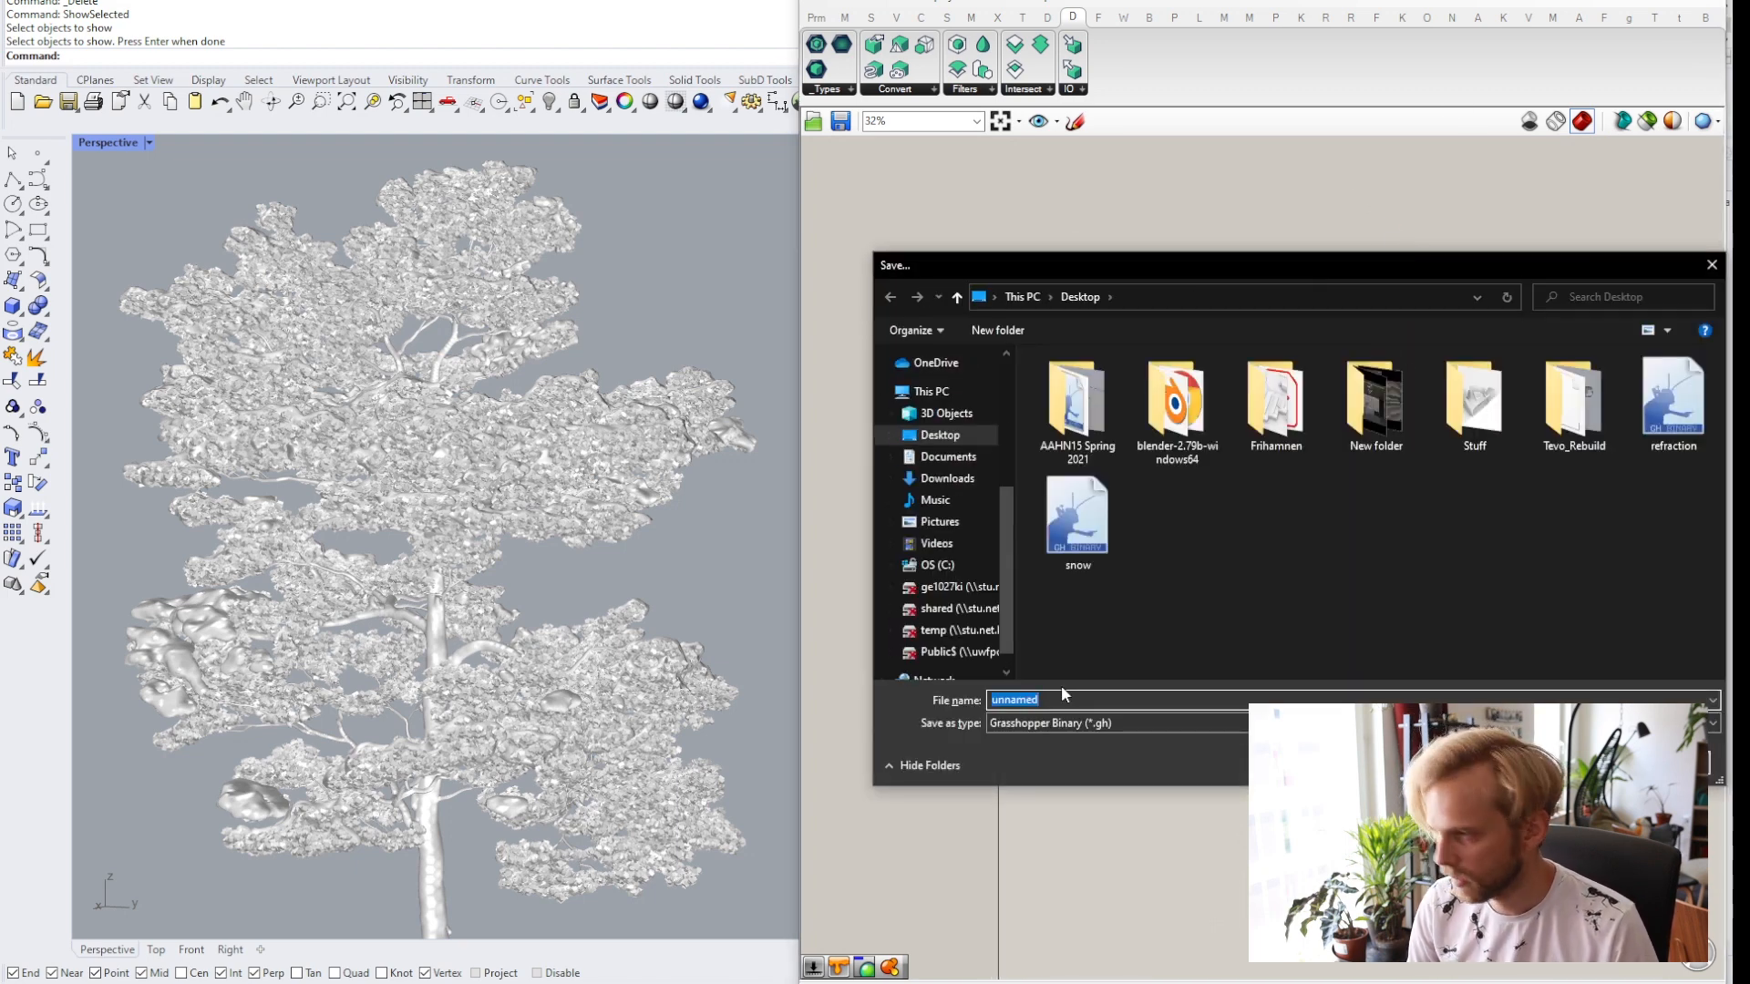
type("so")
key("BackSpace")
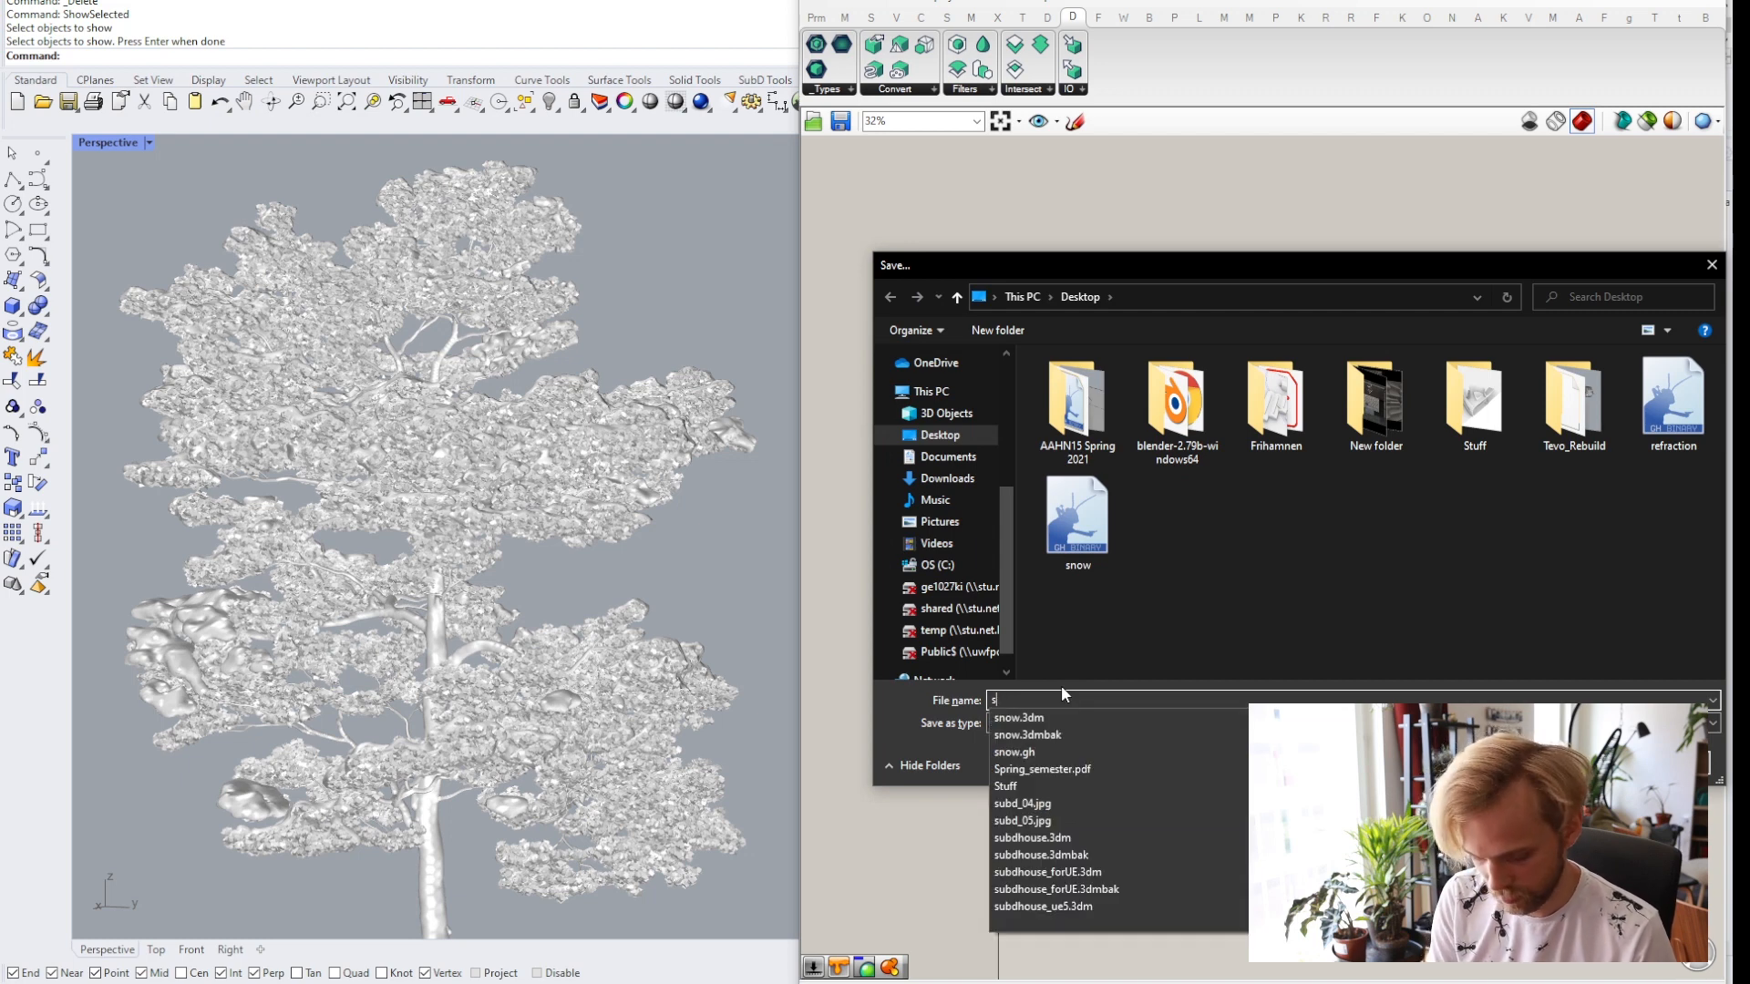
type("now_tutorial")
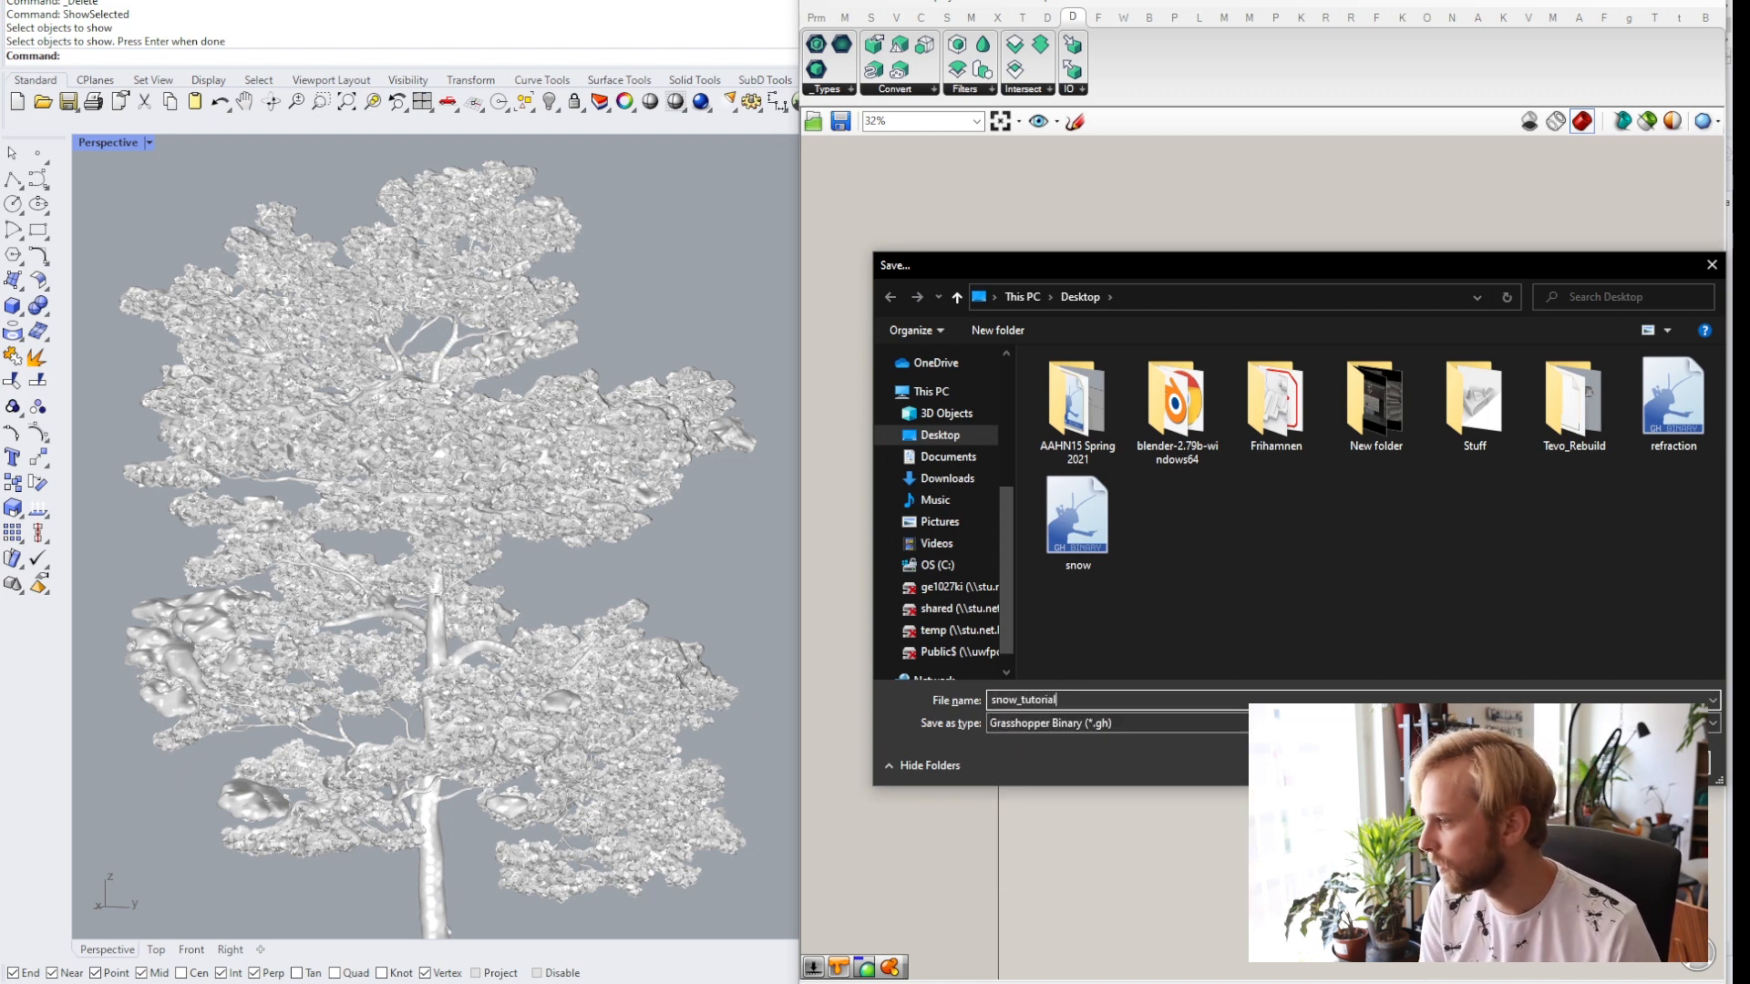
key("Return")
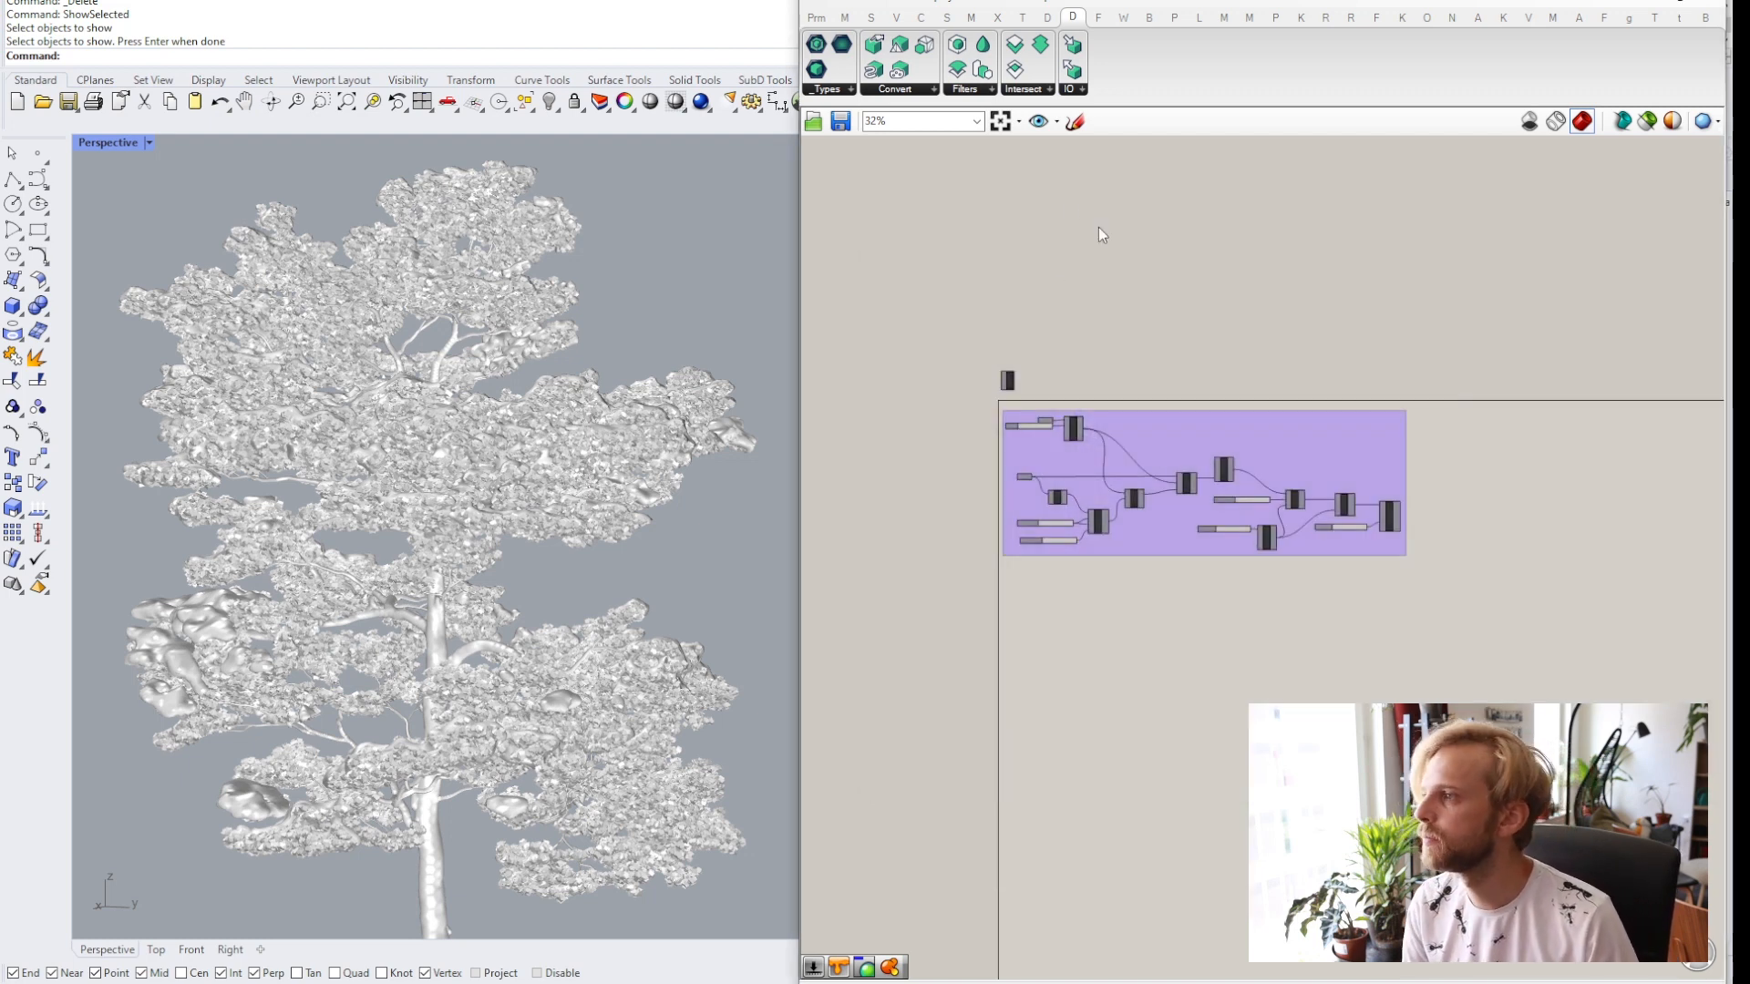
Return to the Rhino viewport and inspect the tree with its baked snow mesh from different distances.
left_click(1618, 1)
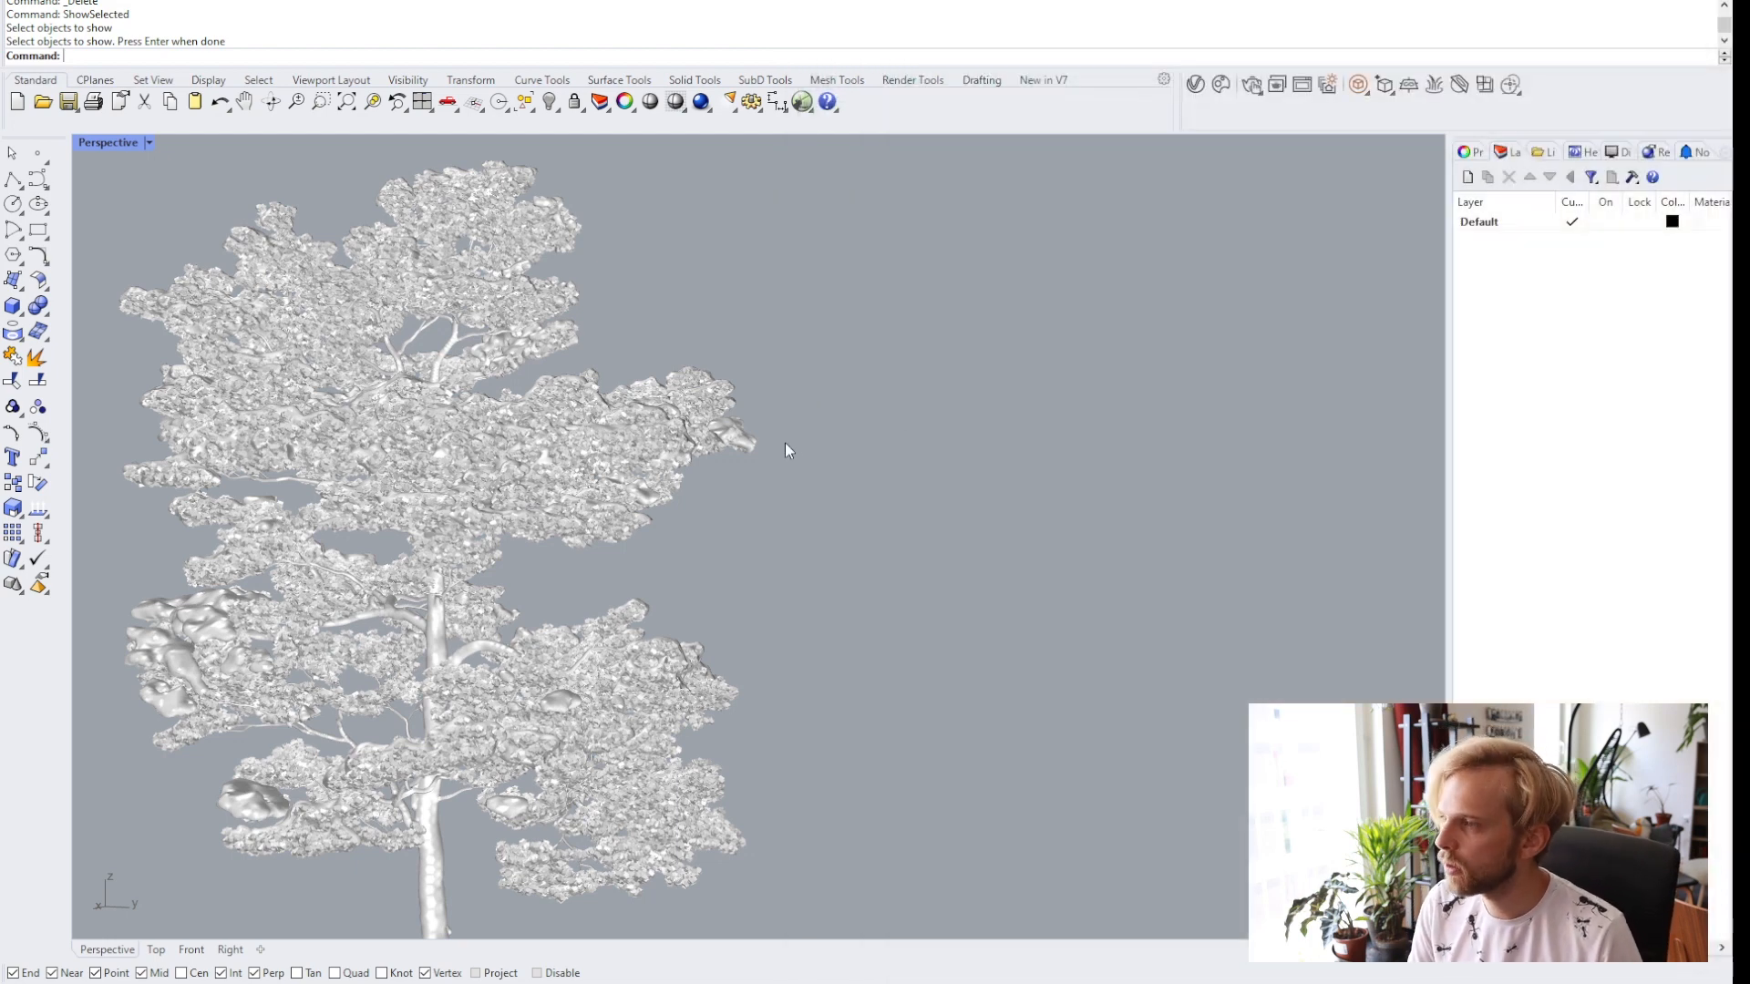
right_click_drag(426, 529, 724, 449, "shift")
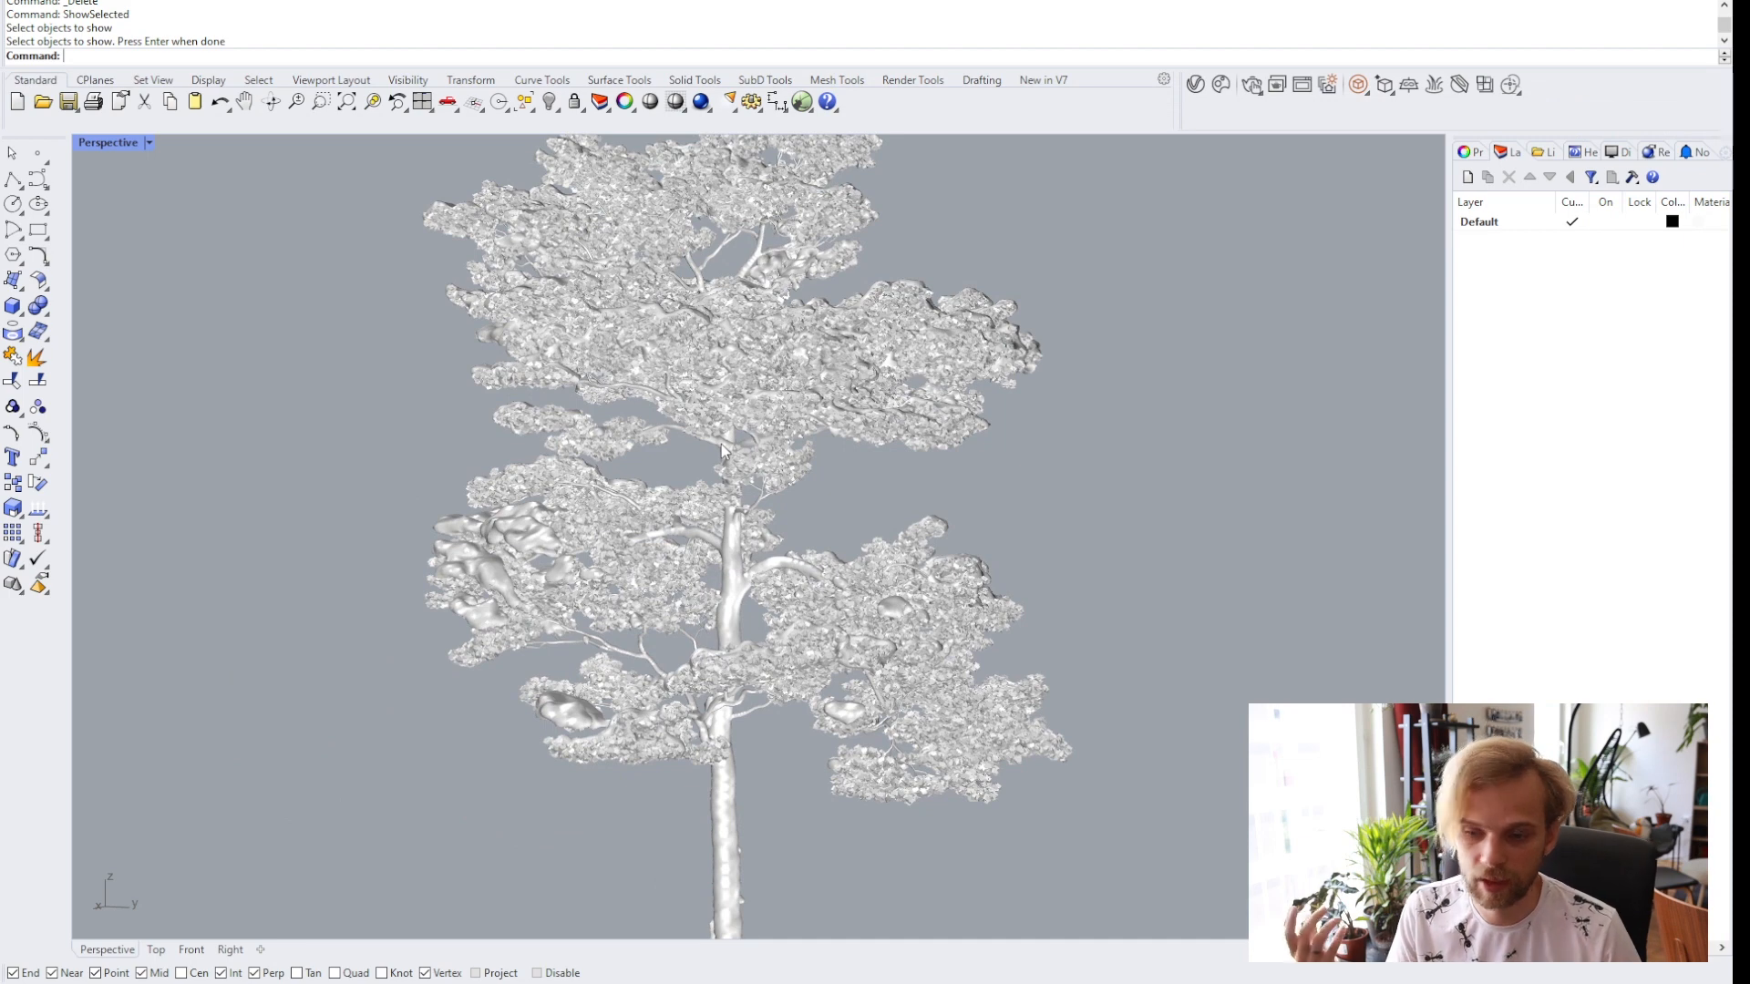
scroll(456, 433, "down", 4)
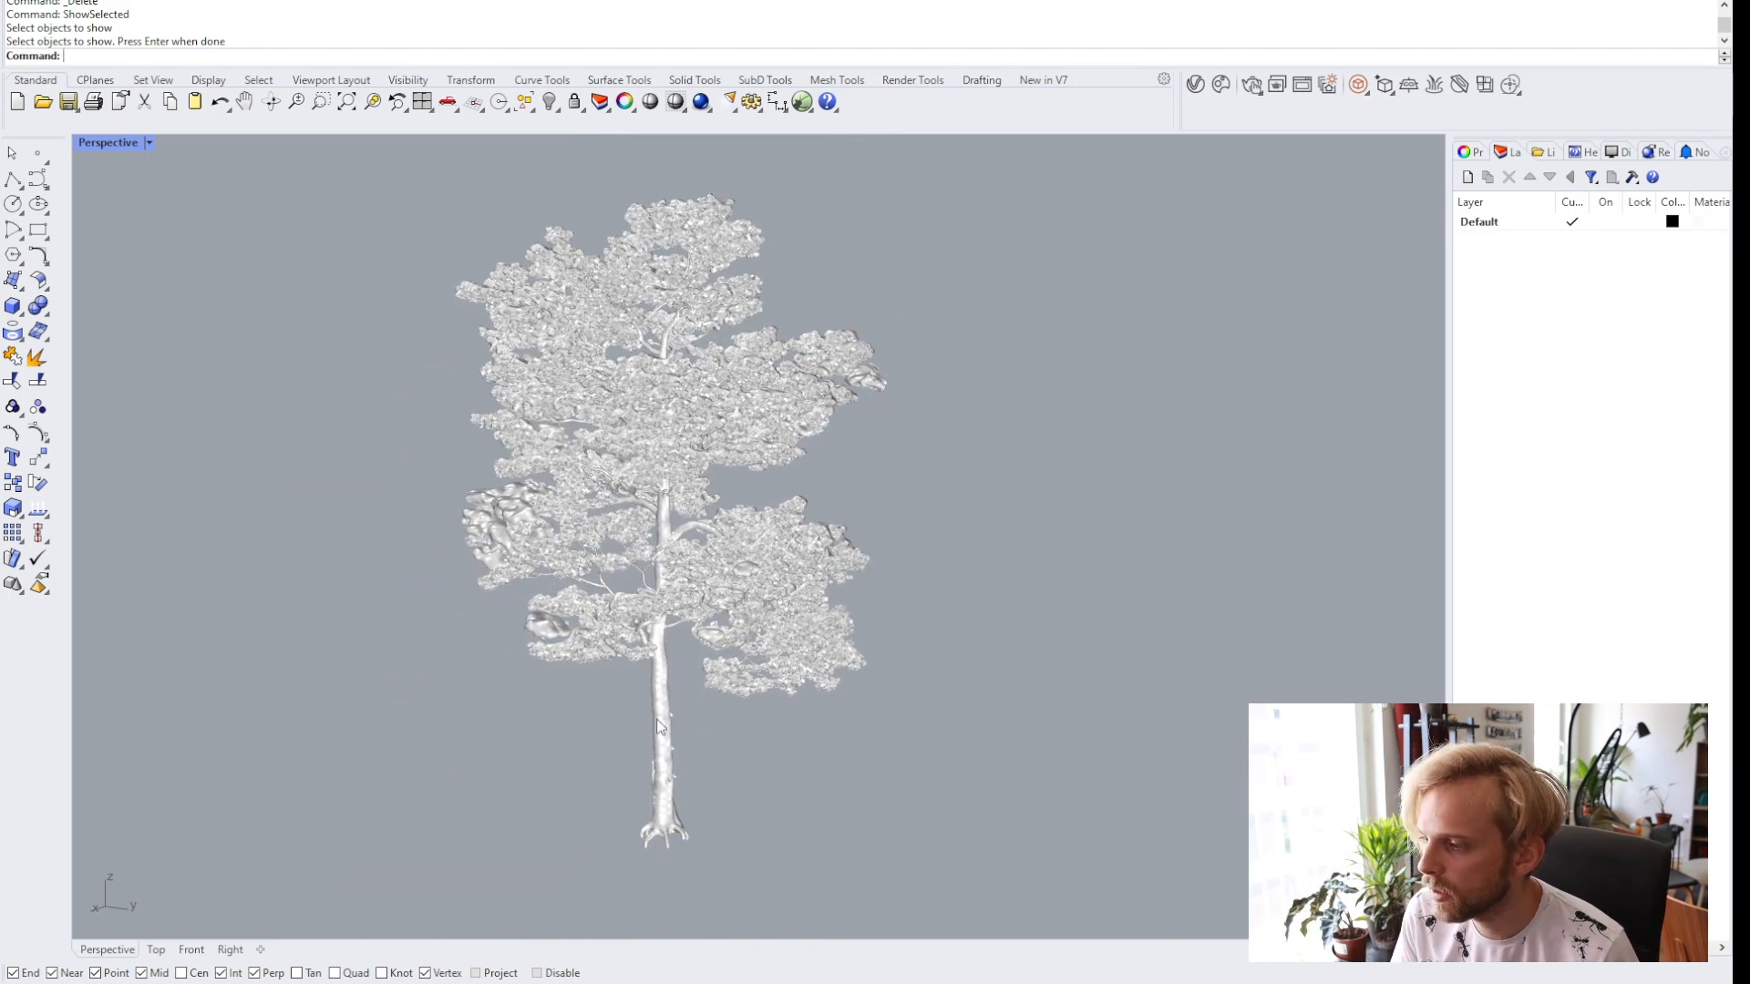
left_click(661, 726)
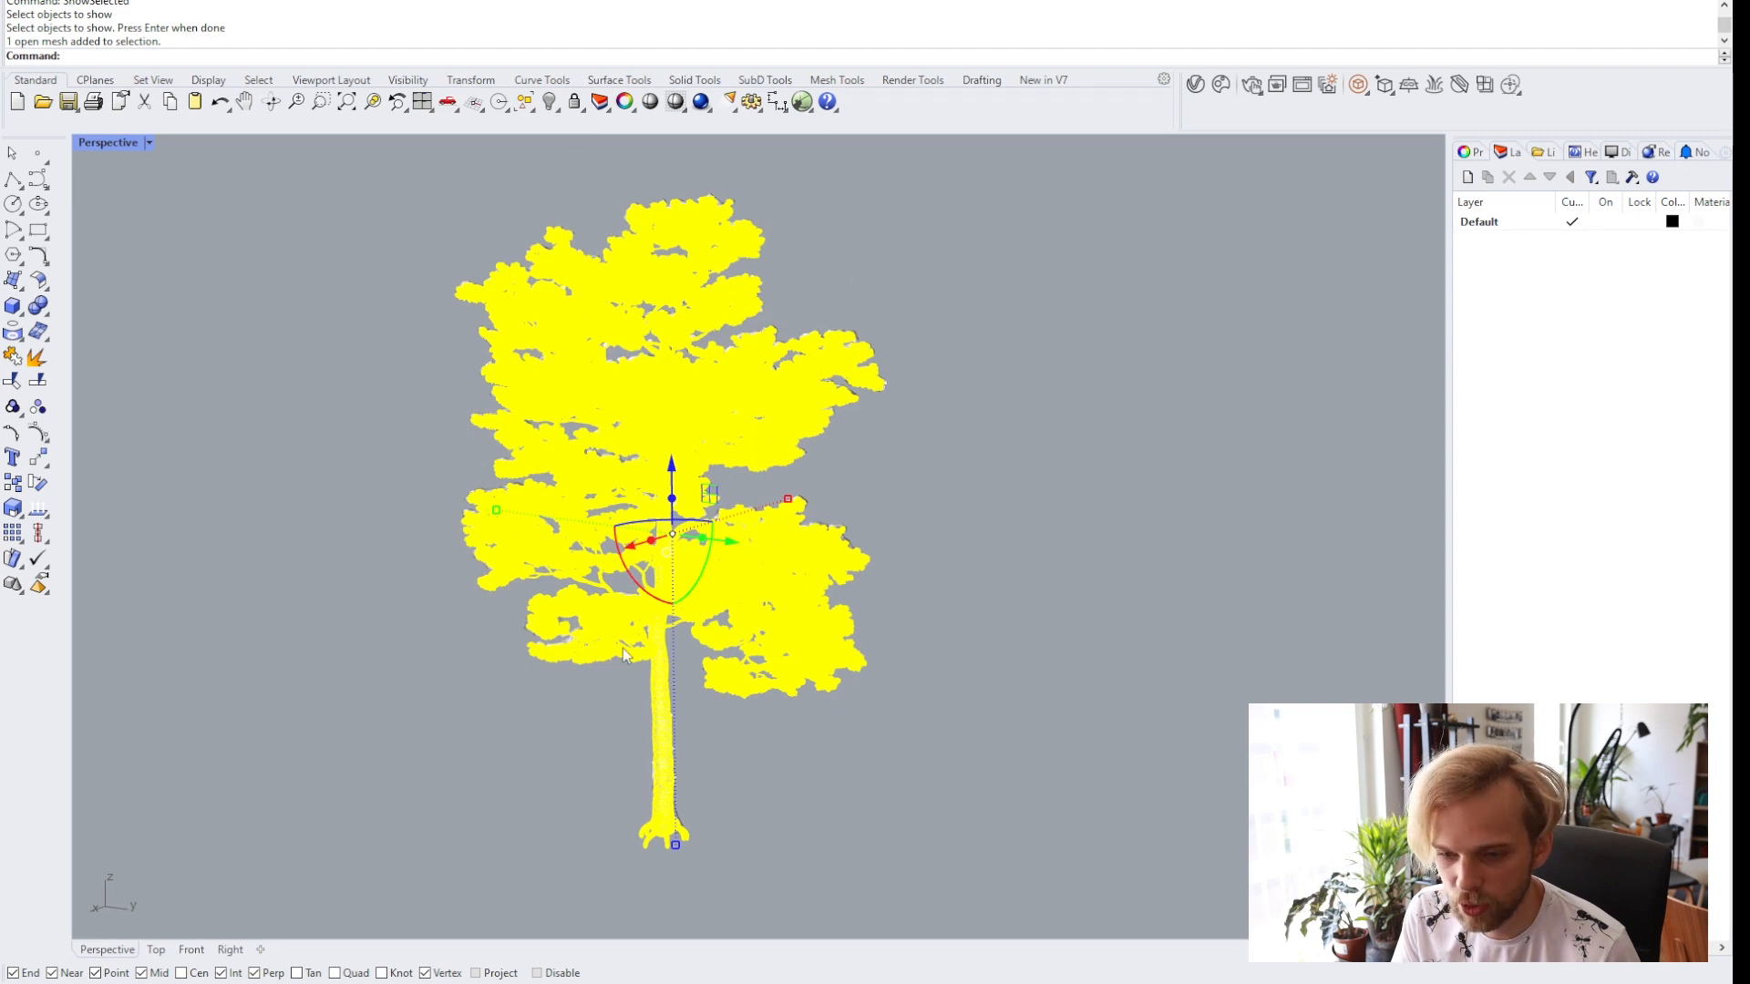
left_click(982, 371)
scroll(579, 551, "up", 3)
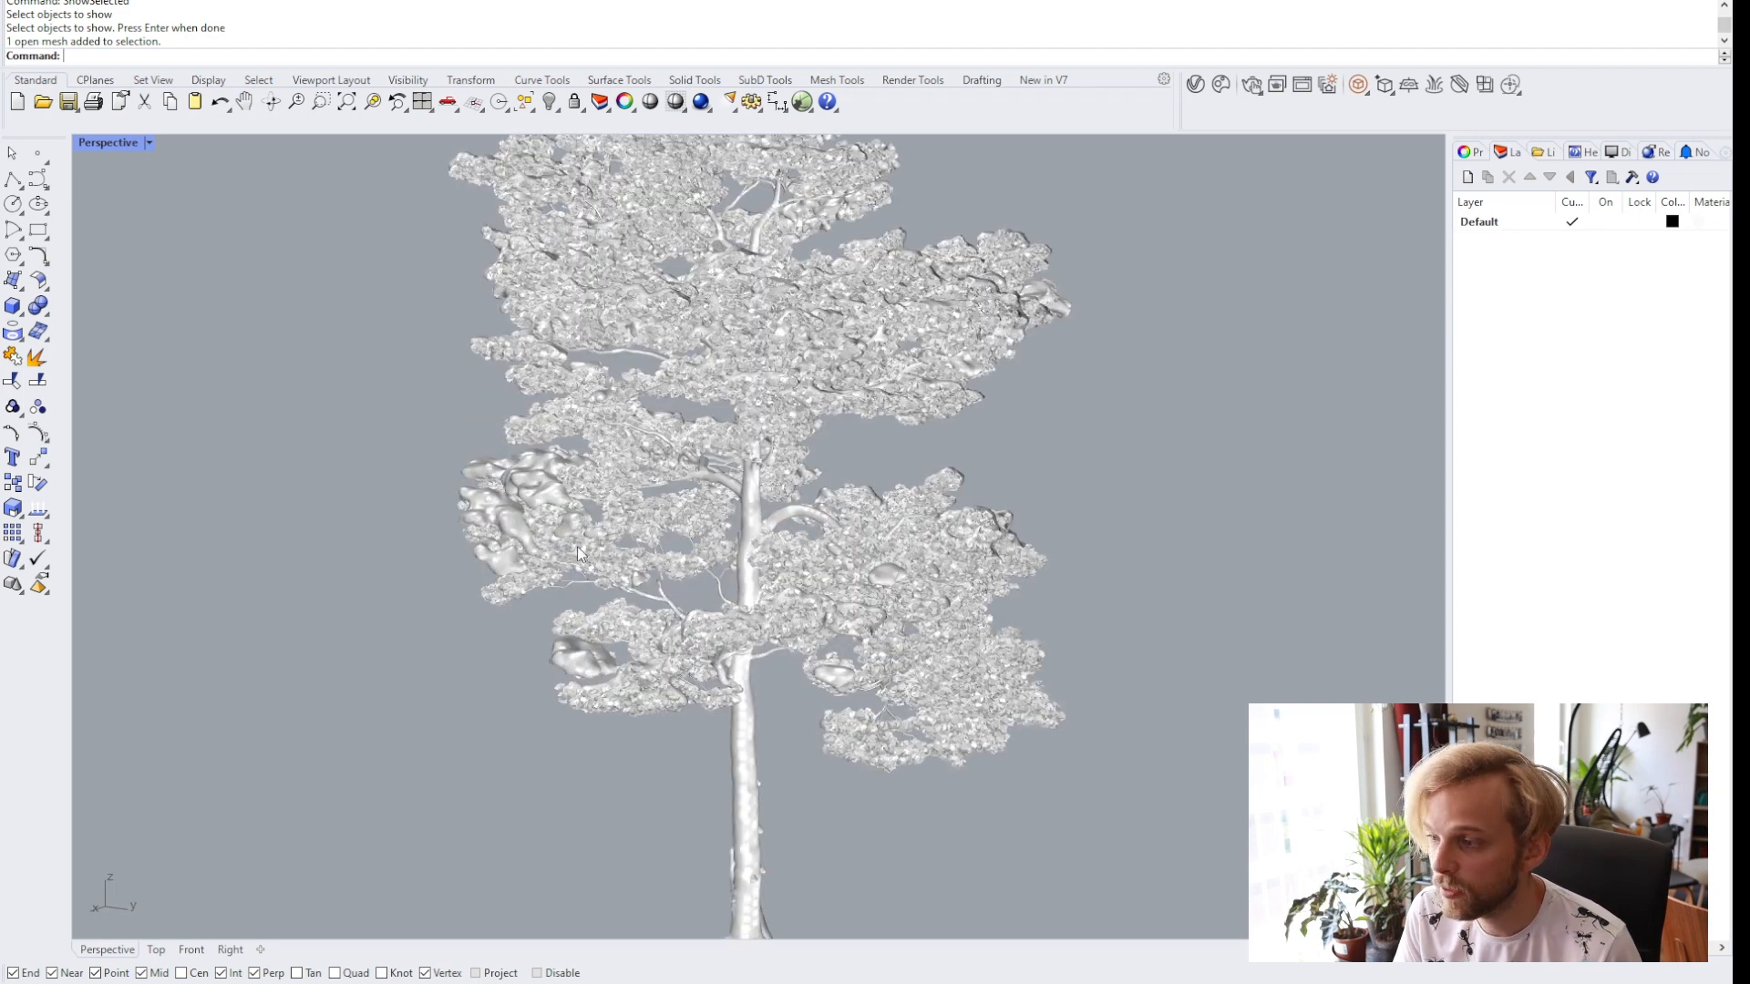
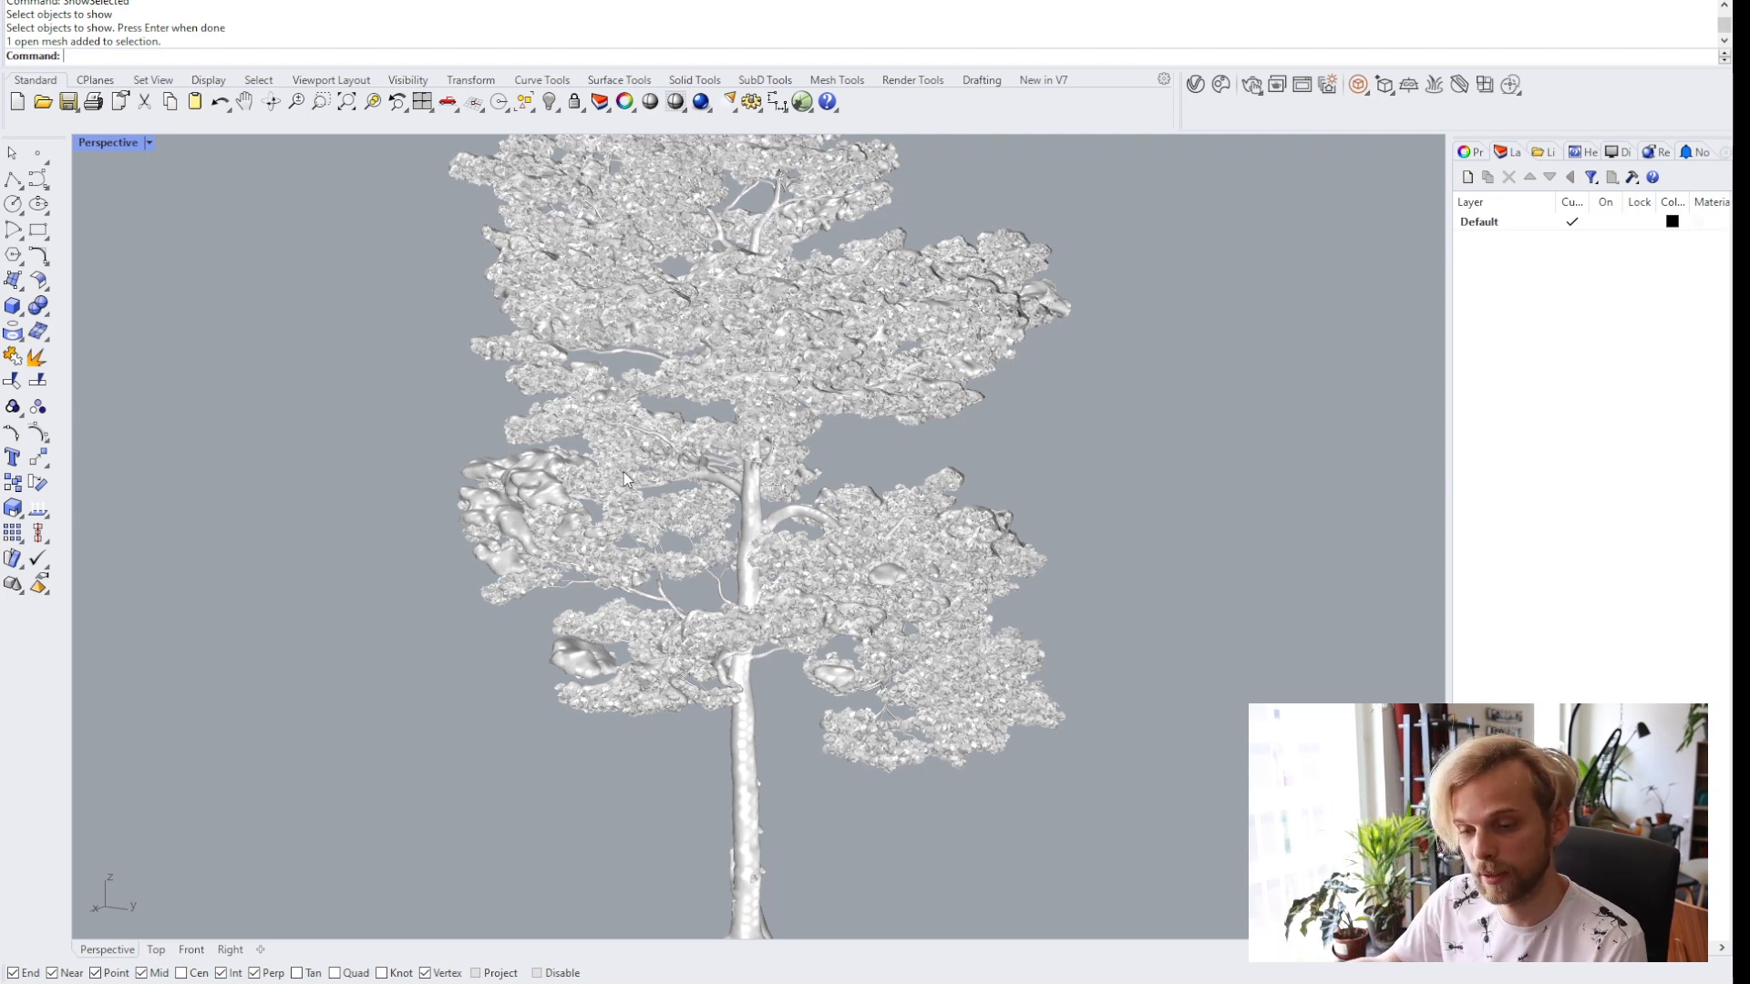
Open the V-Ray Asset Editor and add a new material named Snow.
left_click(528, 483)
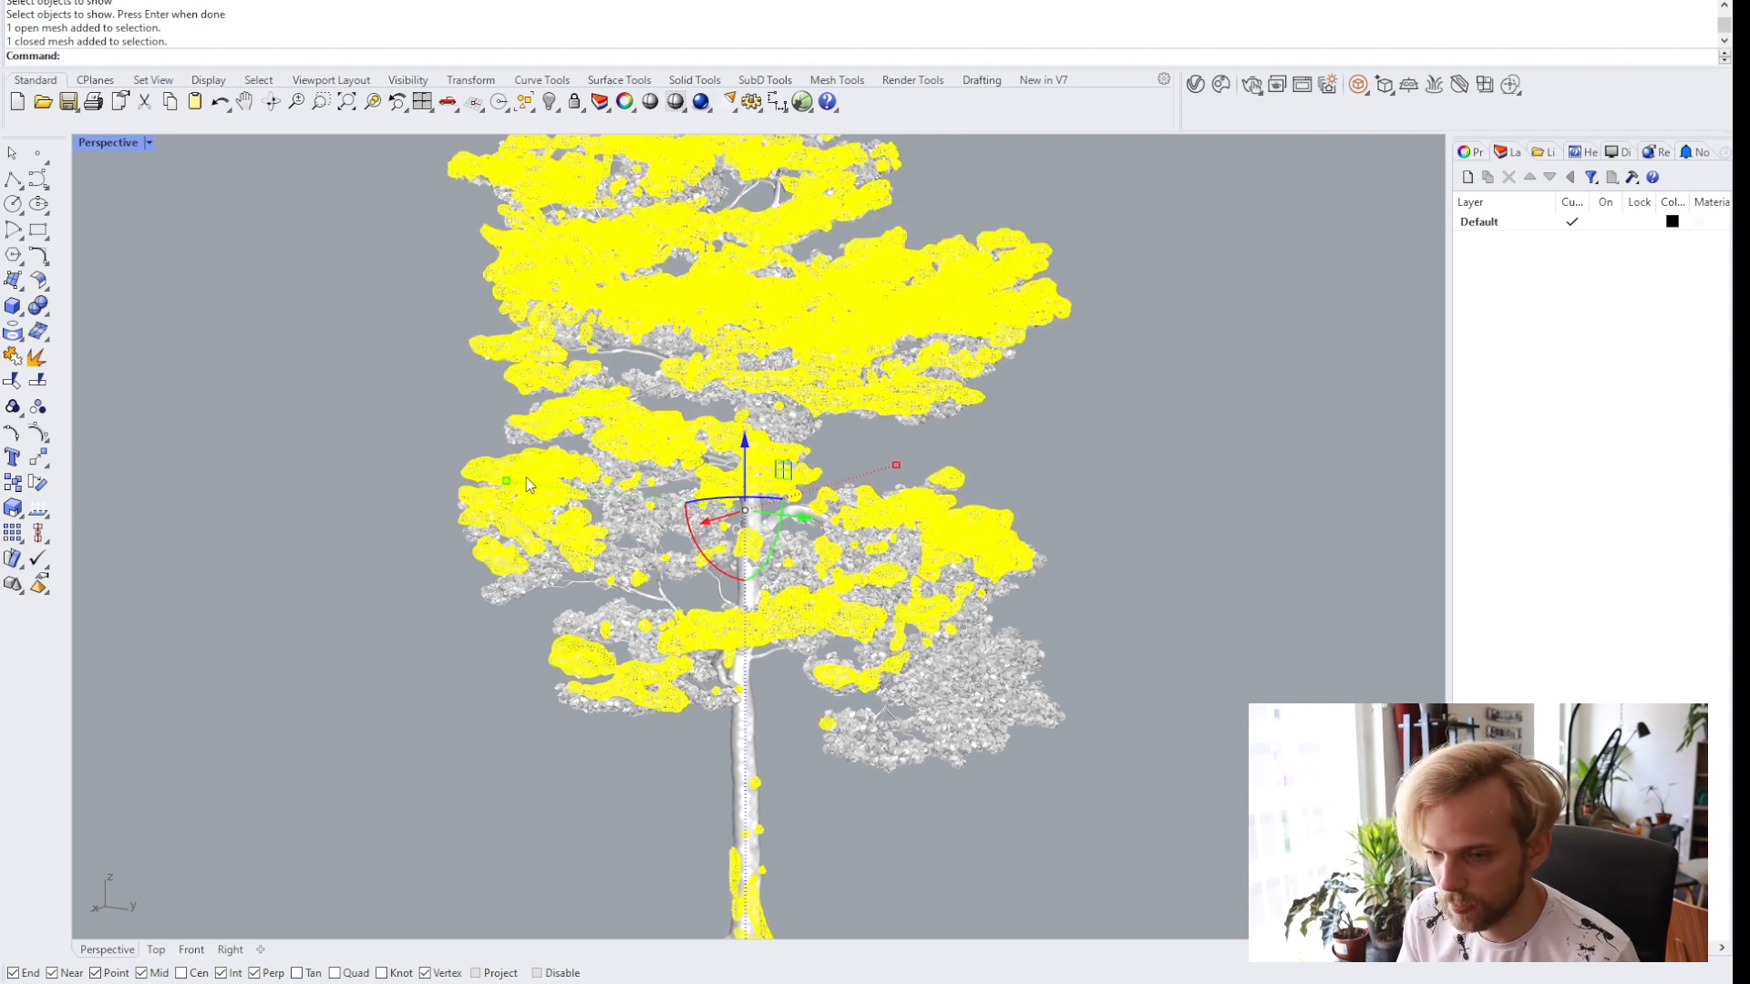
right_click(397, 381)
left_click(1186, 88)
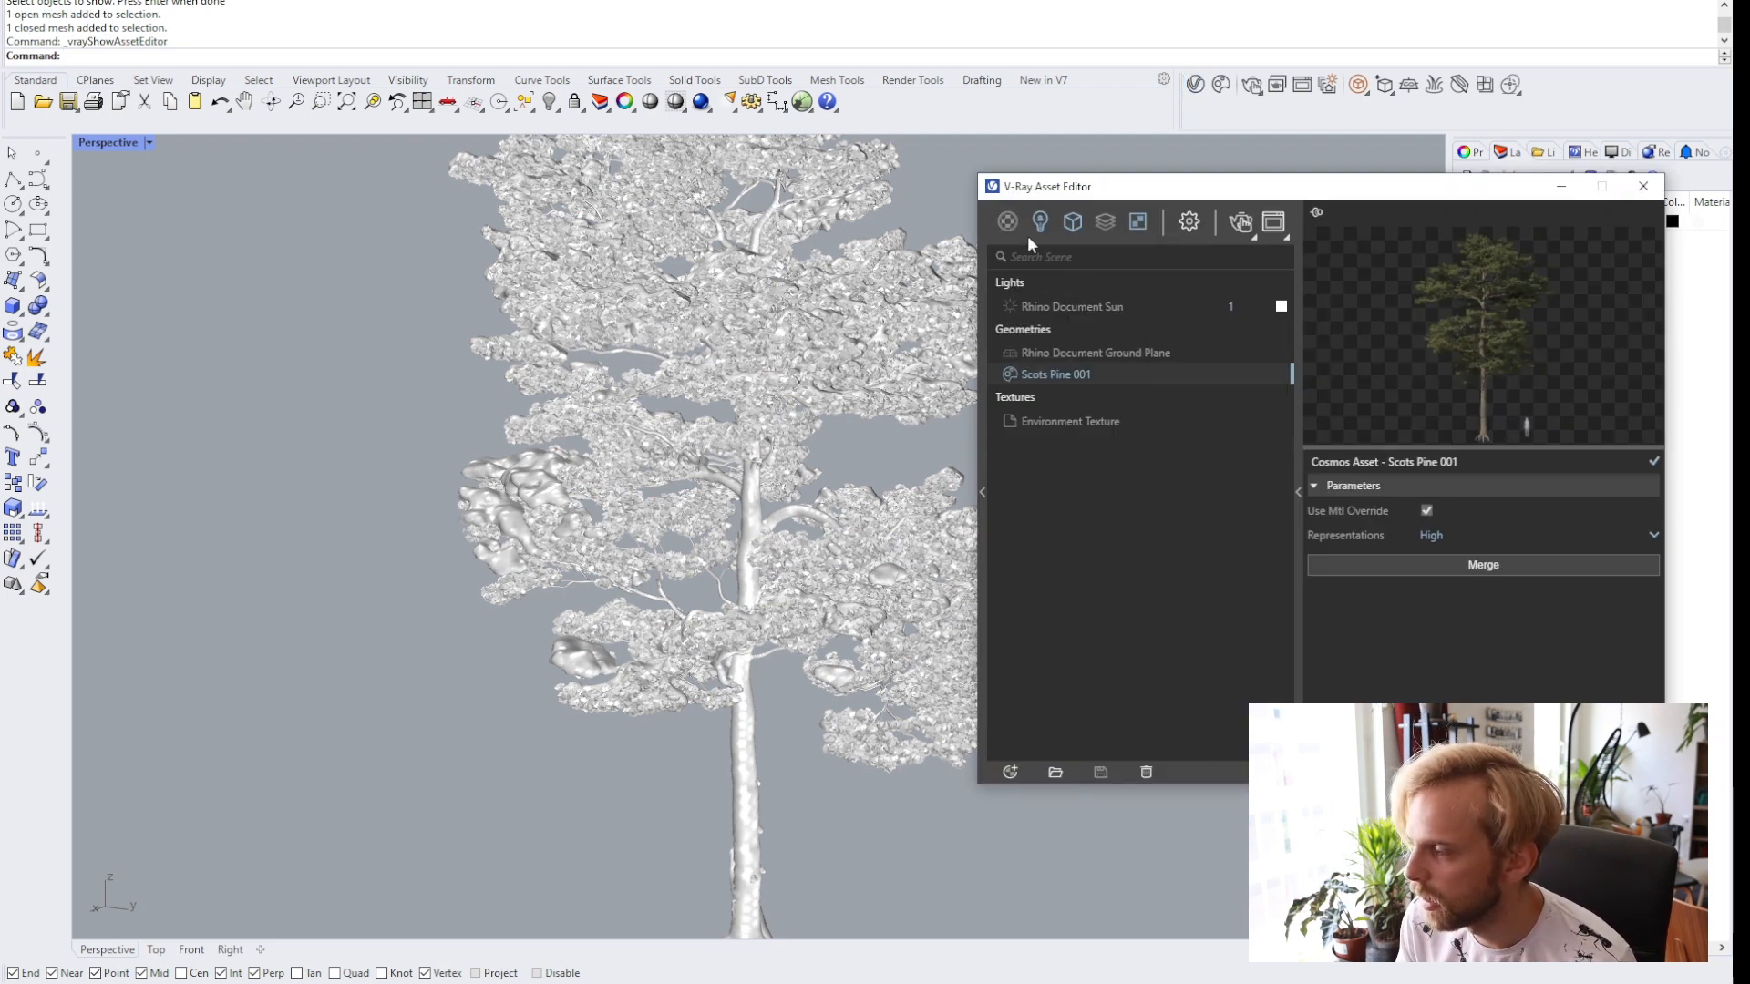
left_click(1007, 221)
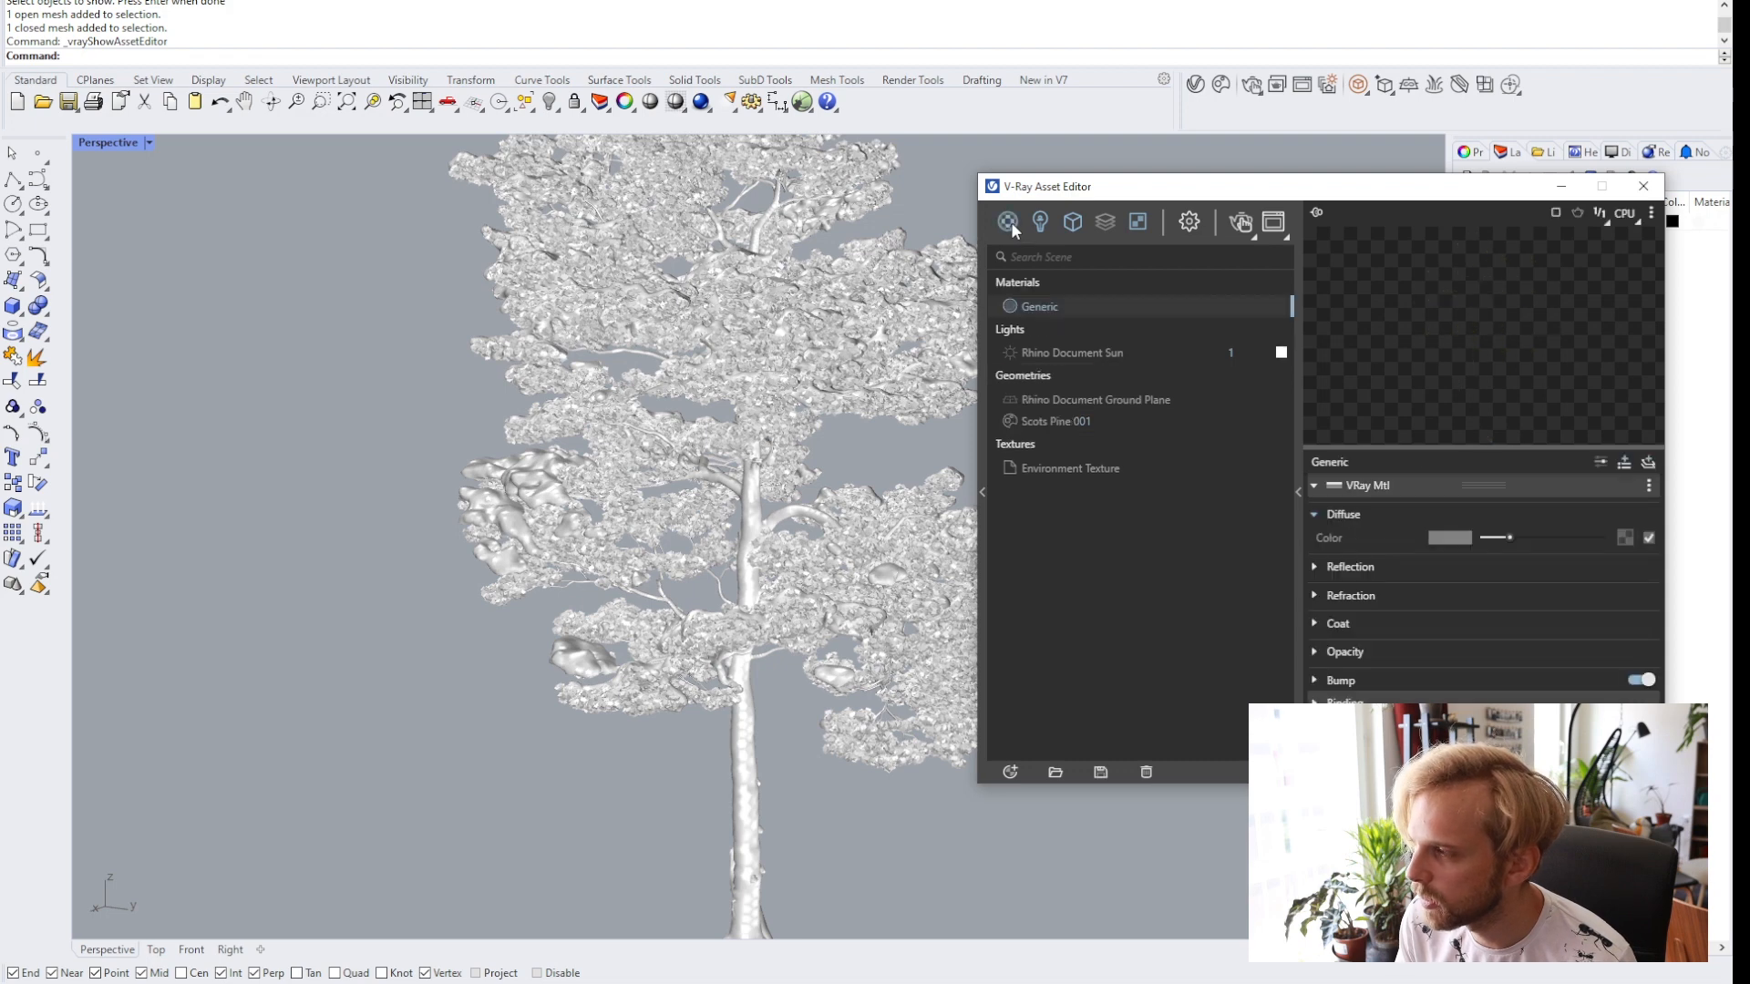
double_click(1048, 306)
type("Snow")
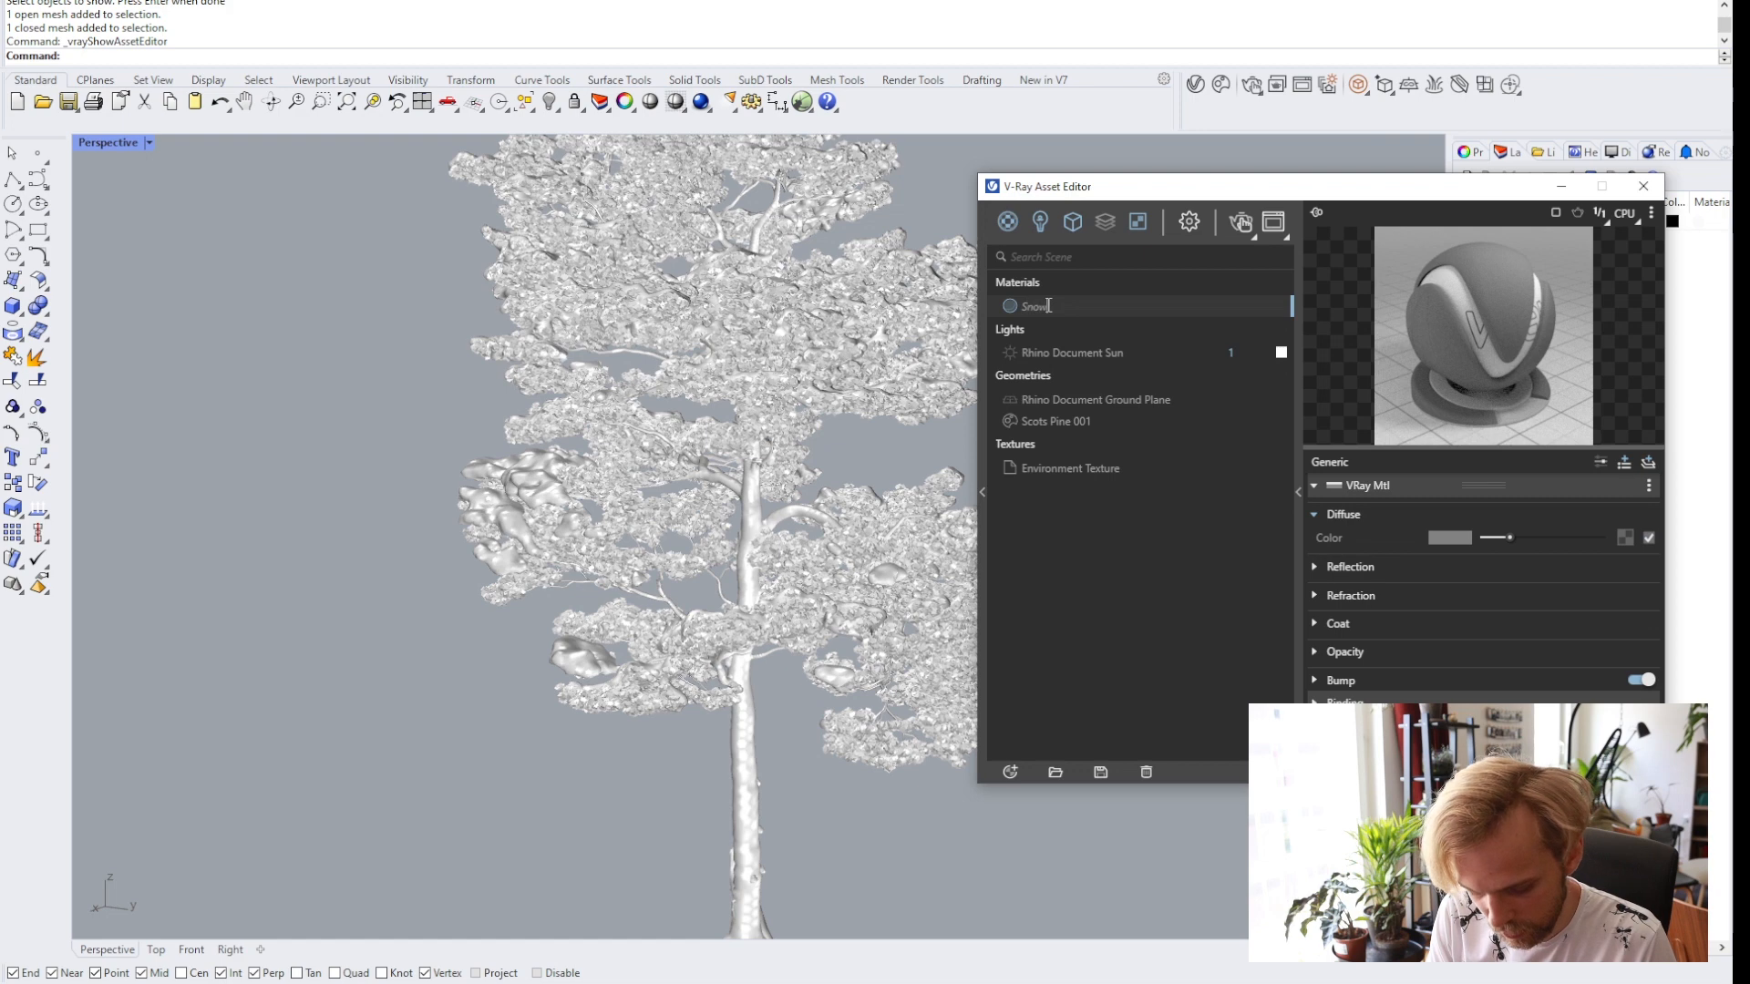
key("Return")
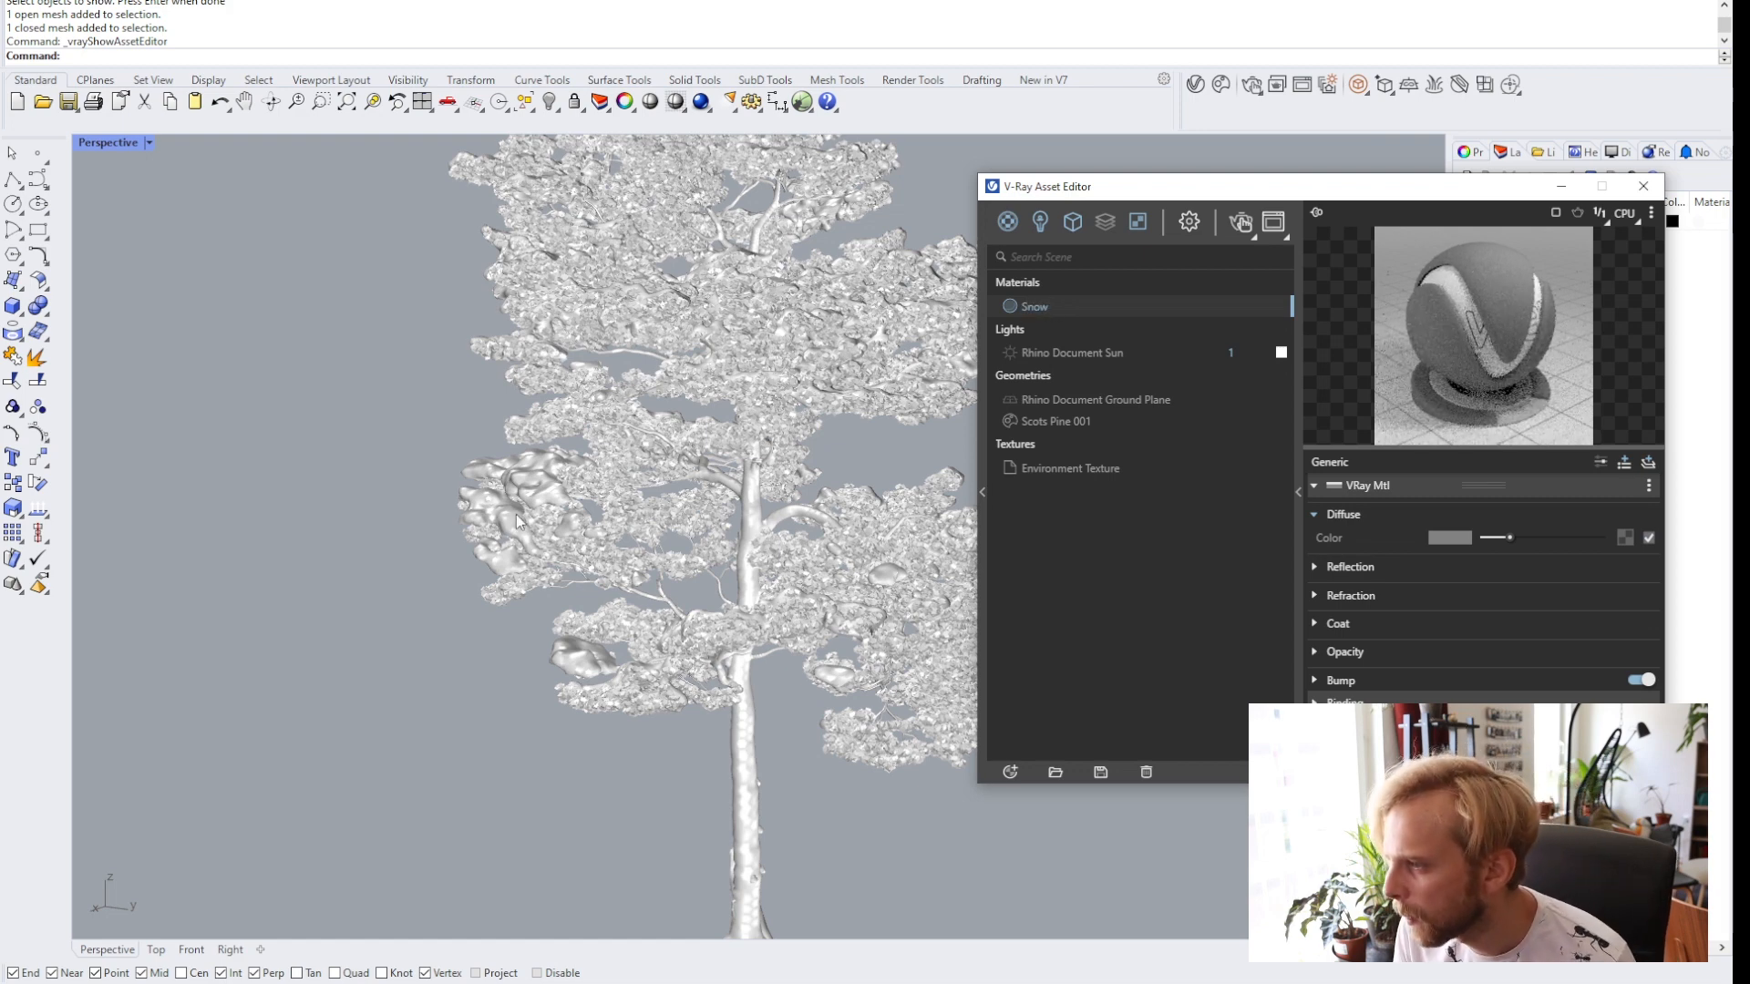
Apply the Snow material to the selected snow mesh and close the Asset Editor.
left_click(516, 518)
right_click(1042, 305)
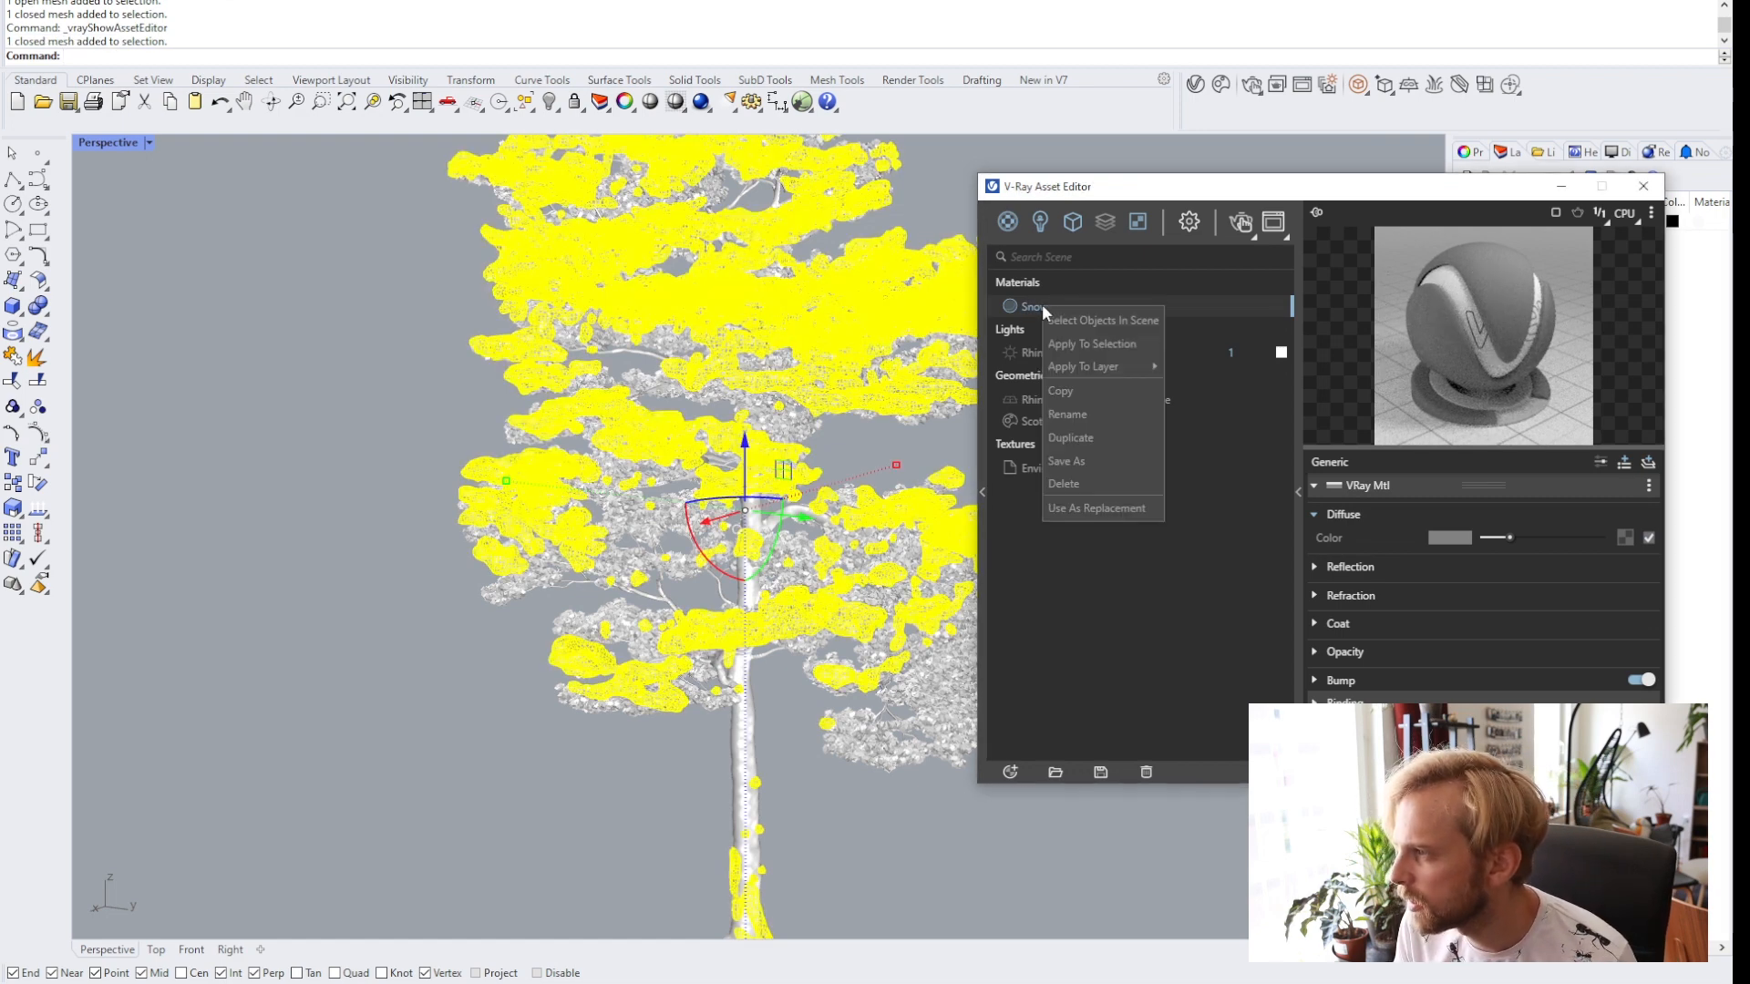
left_click(1074, 345)
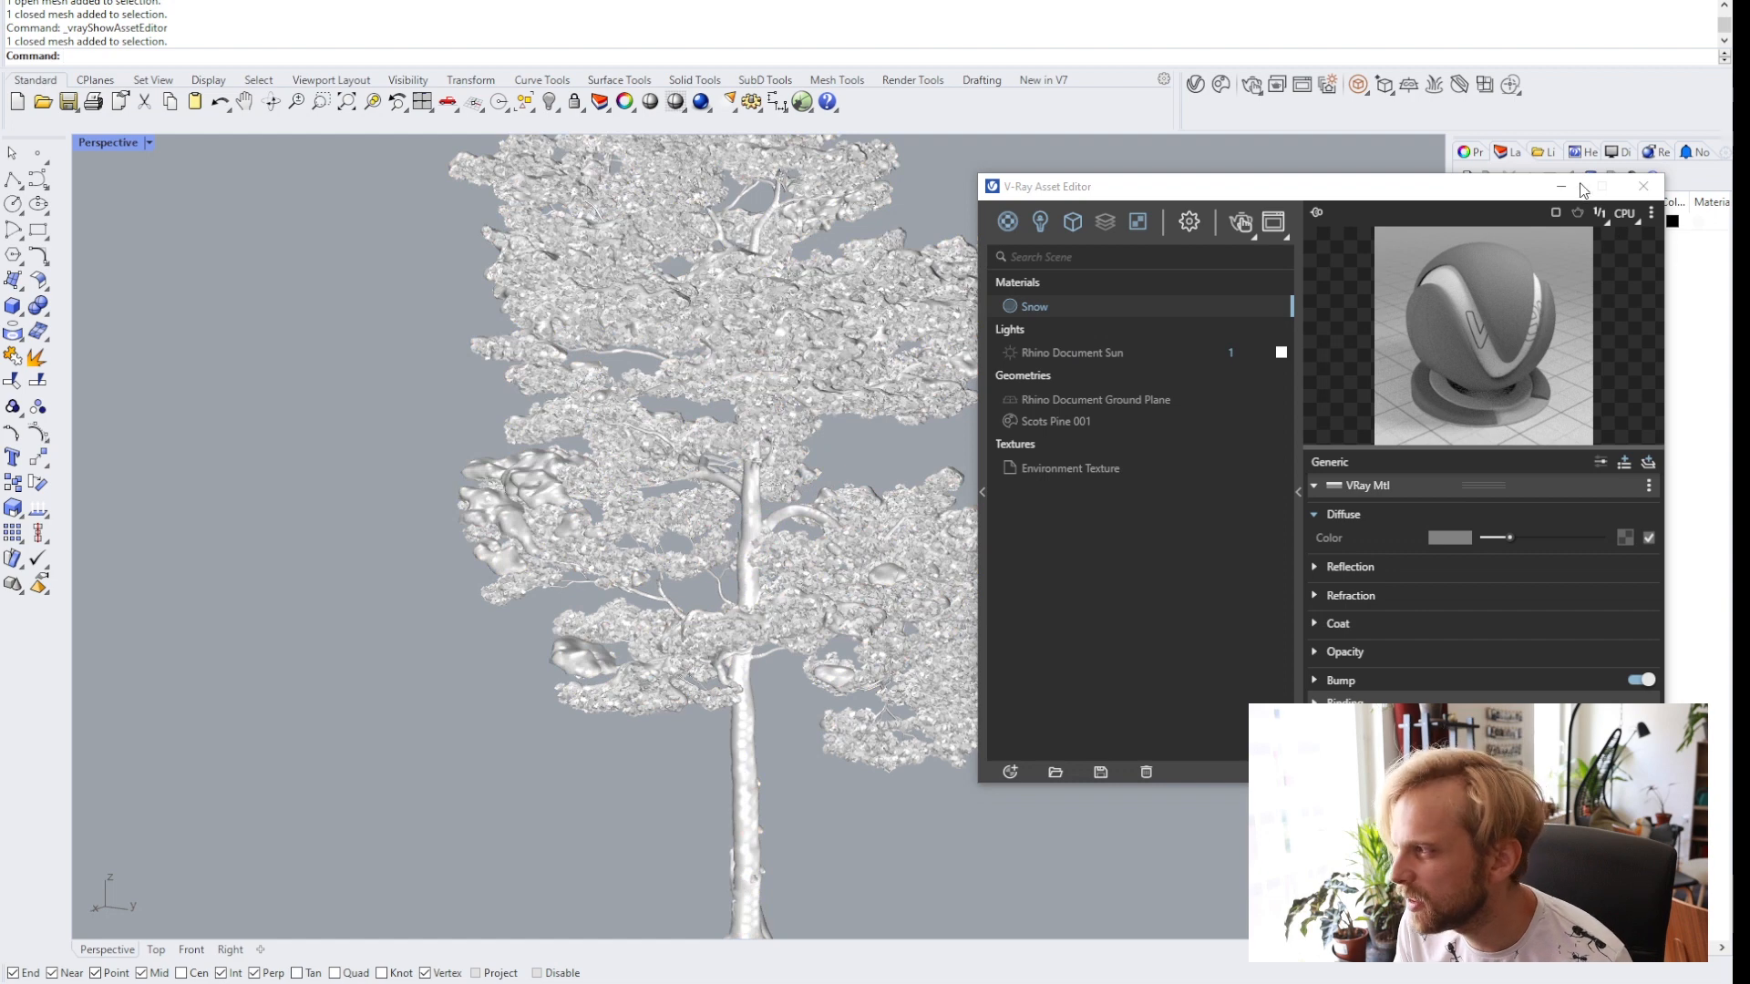
left_click(1642, 185)
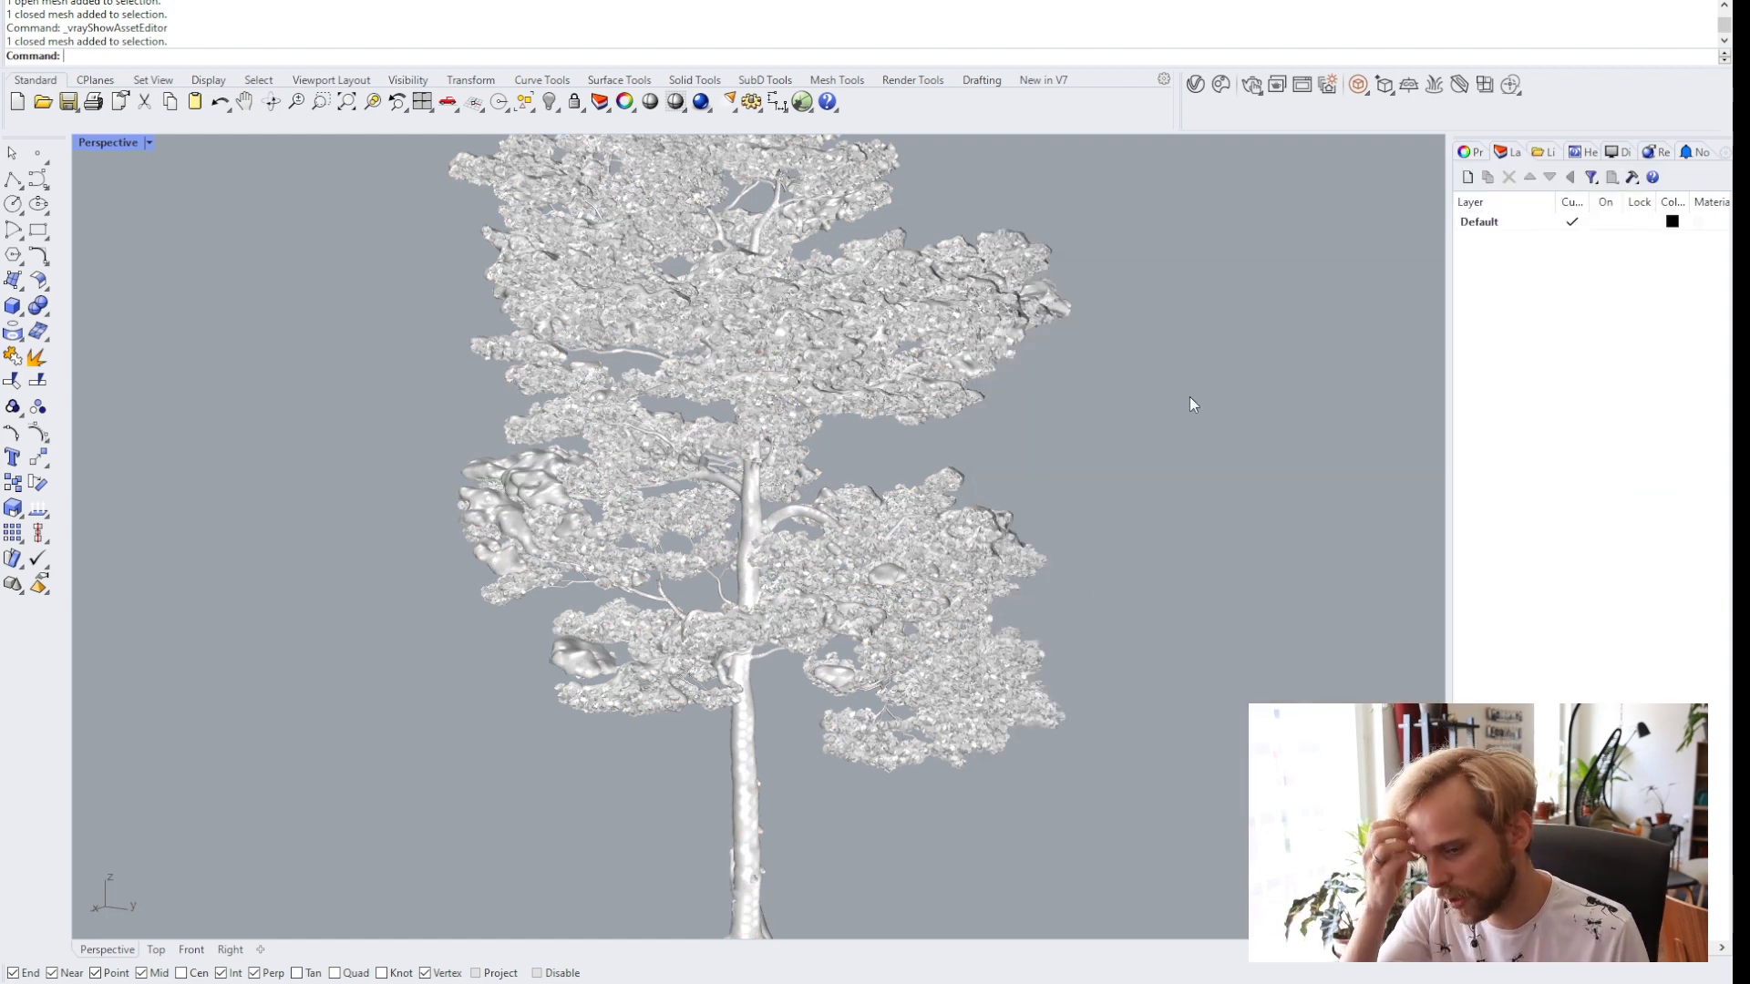
Turn the snow mesh into a block named Snow1, with its base point at the foot of the tree trunk.
left_click(512, 477)
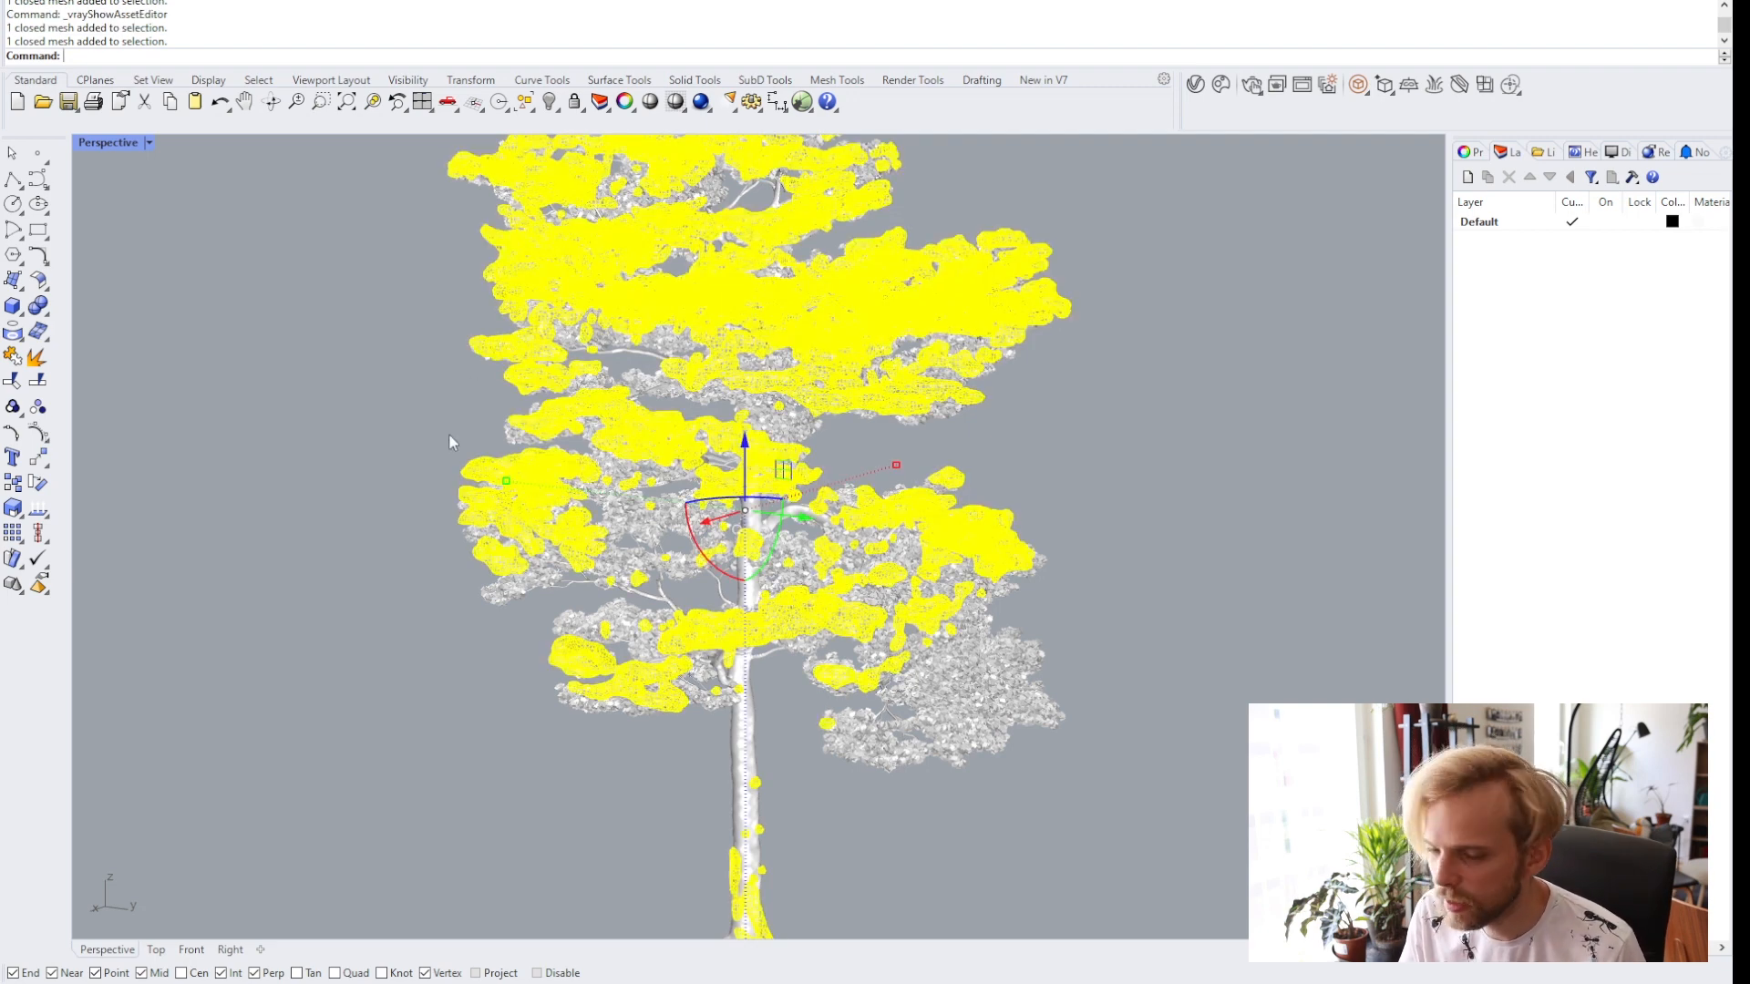
scroll(538, 353, "down", 5)
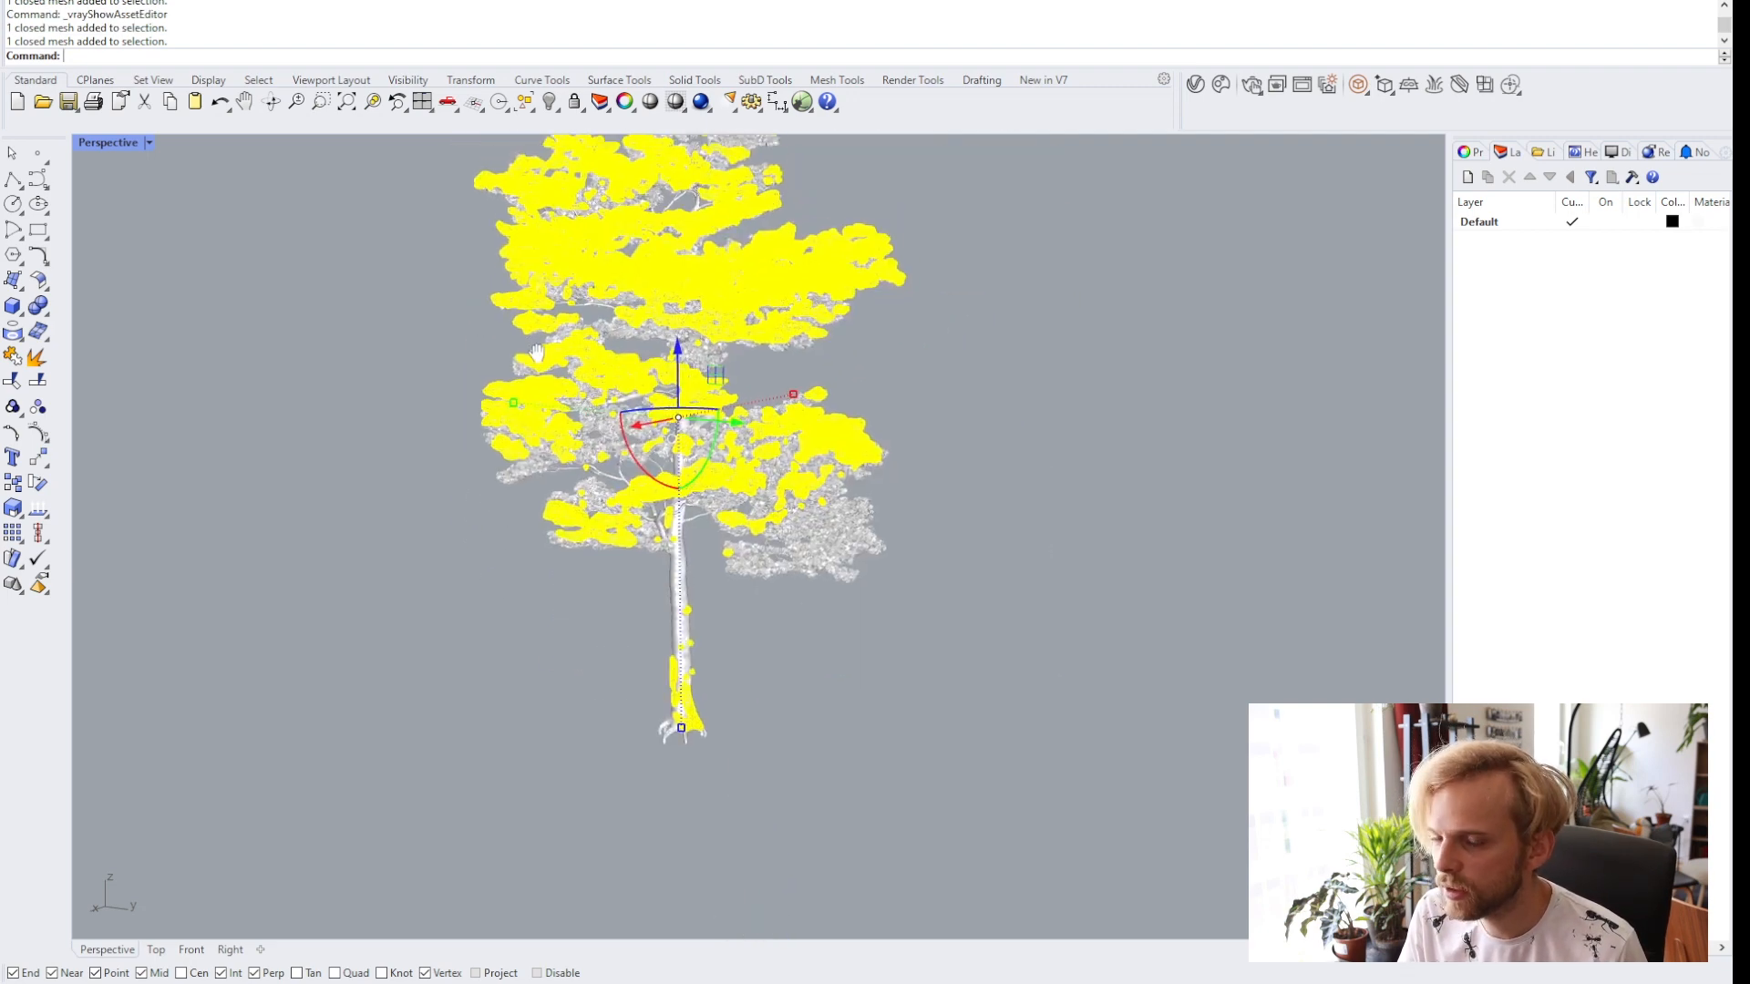
right_click_drag(535, 353, 525, 393, "shift")
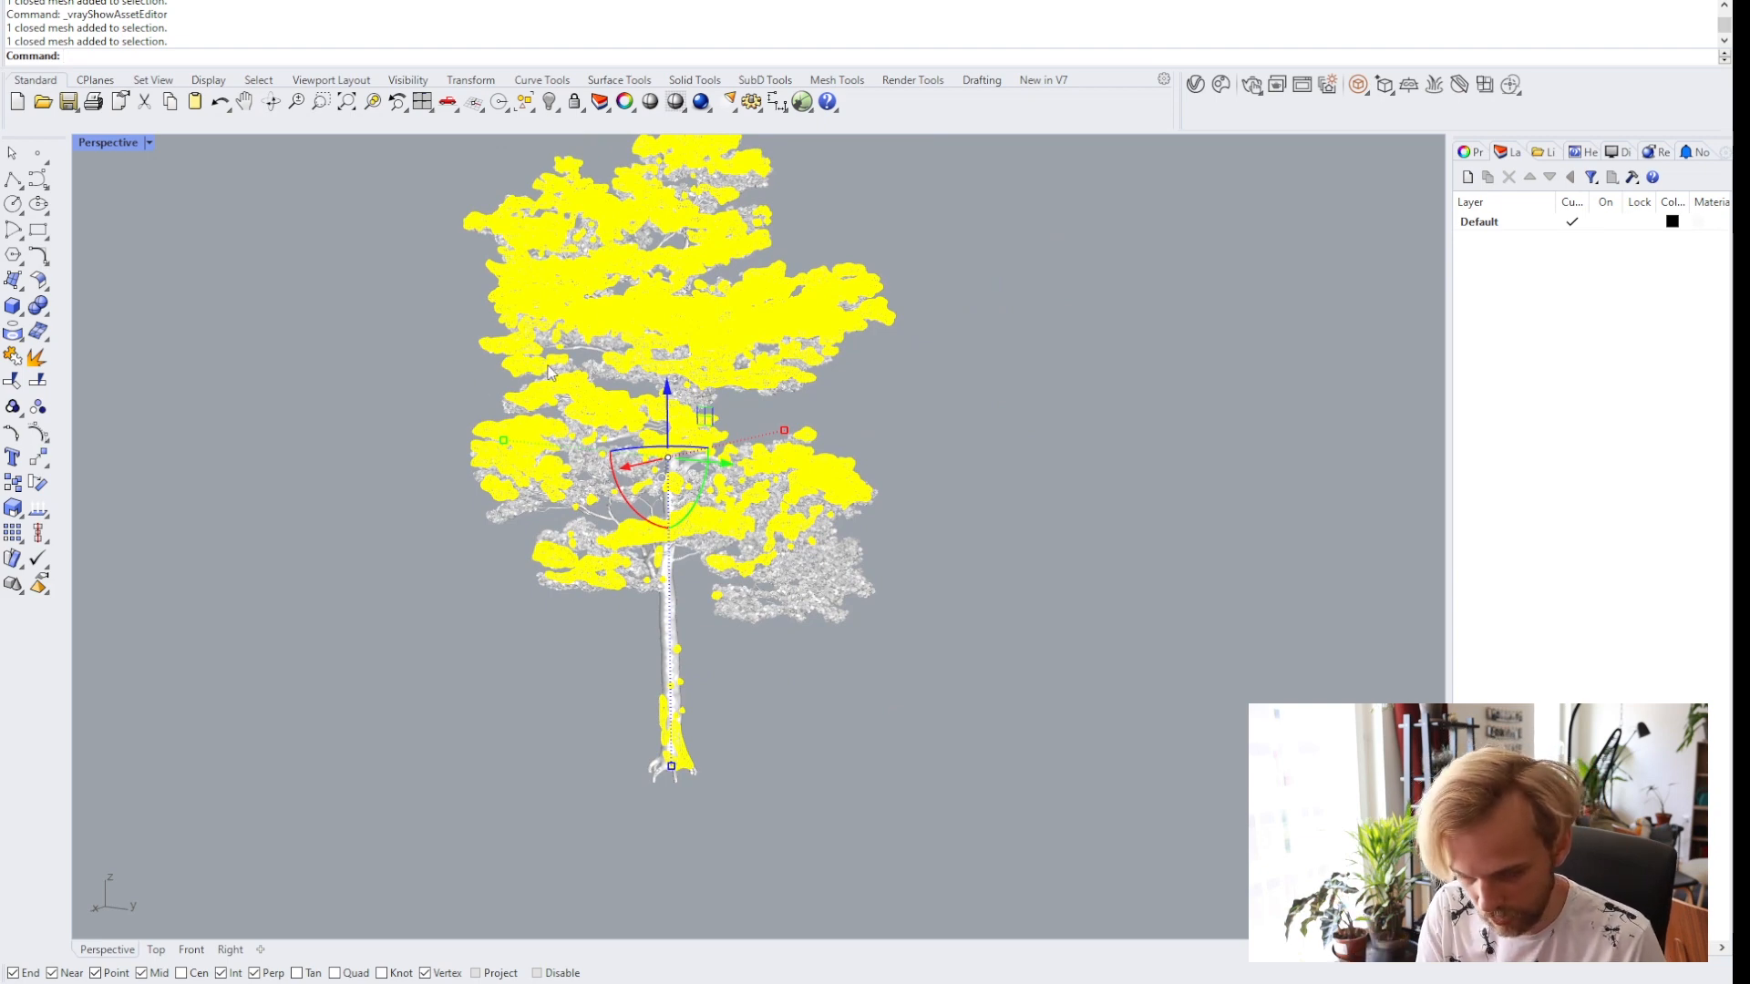
type("Block")
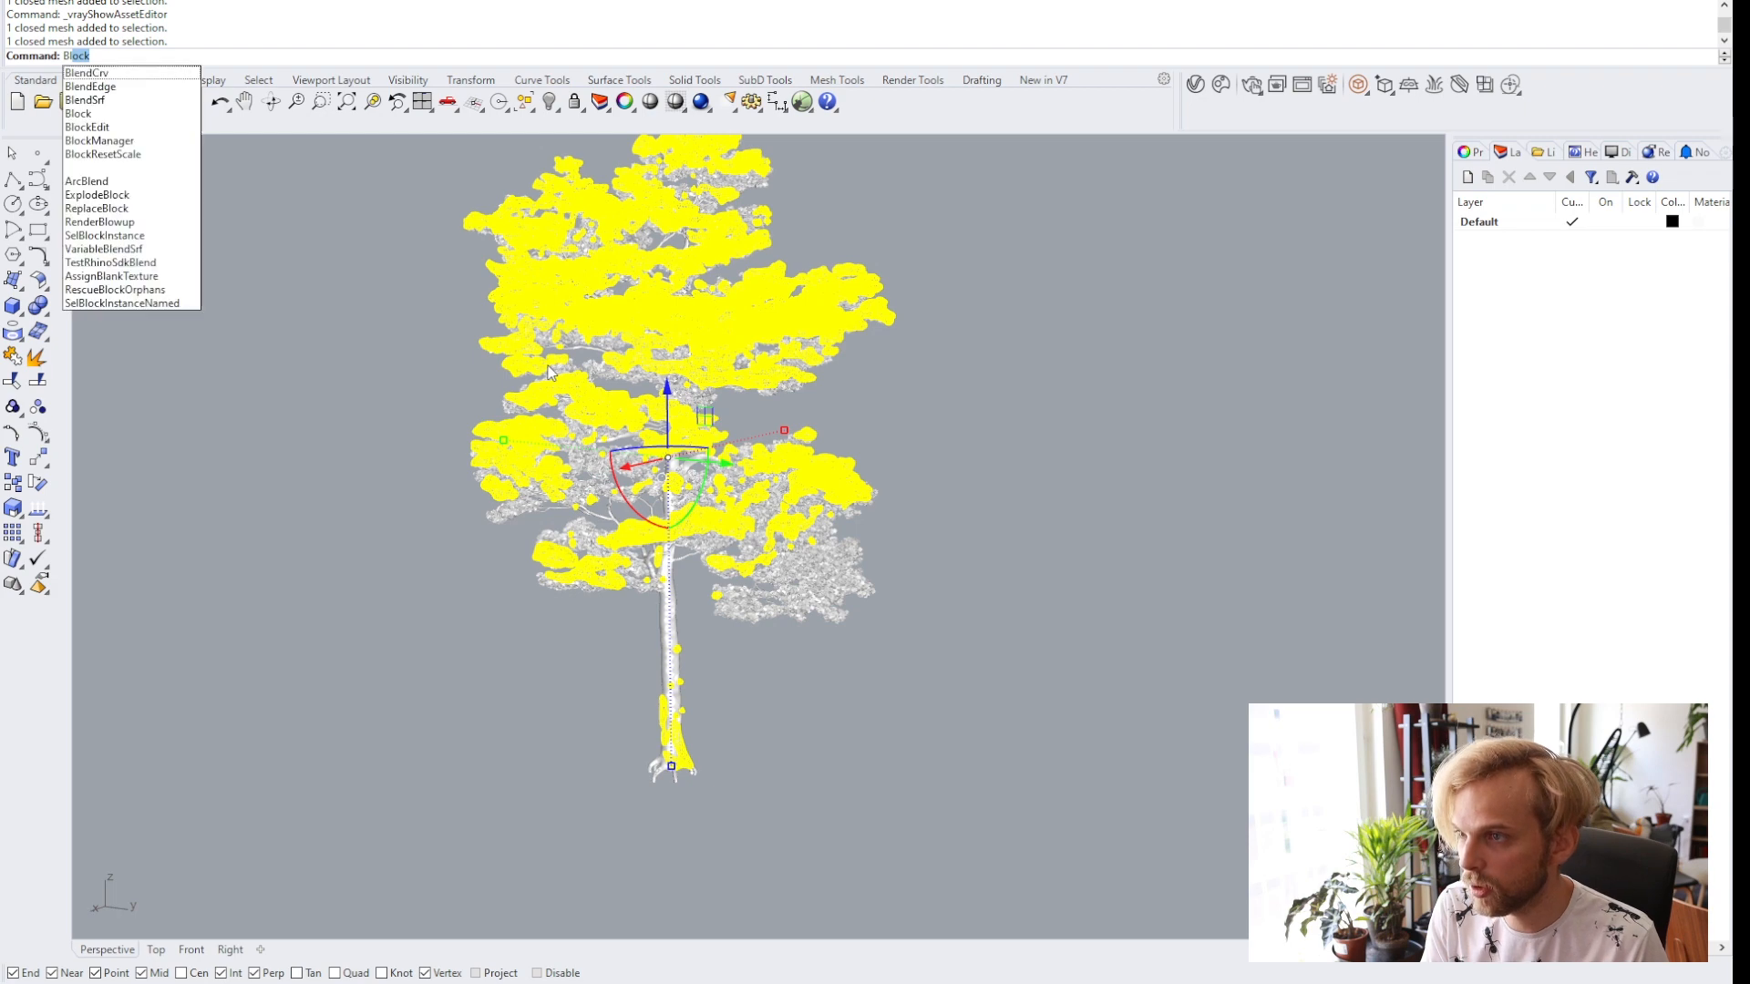
key("Return")
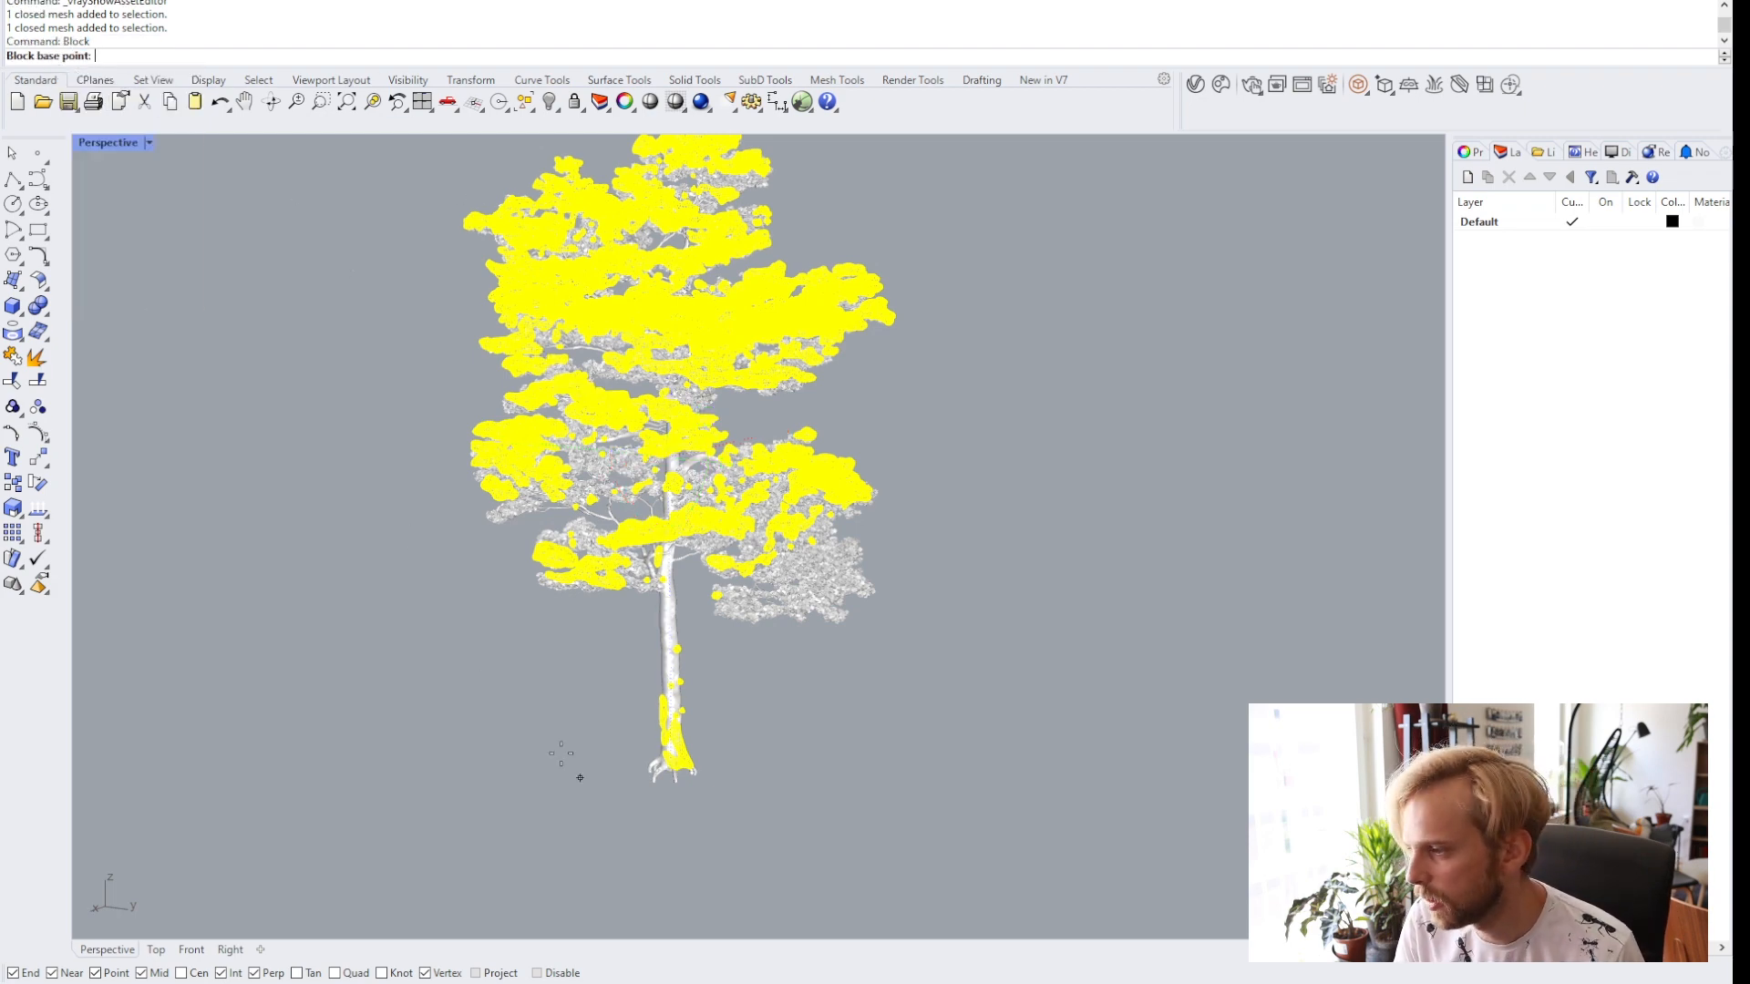
right_click_drag(562, 753, 529, 727)
scroll(413, 578, "up", 6)
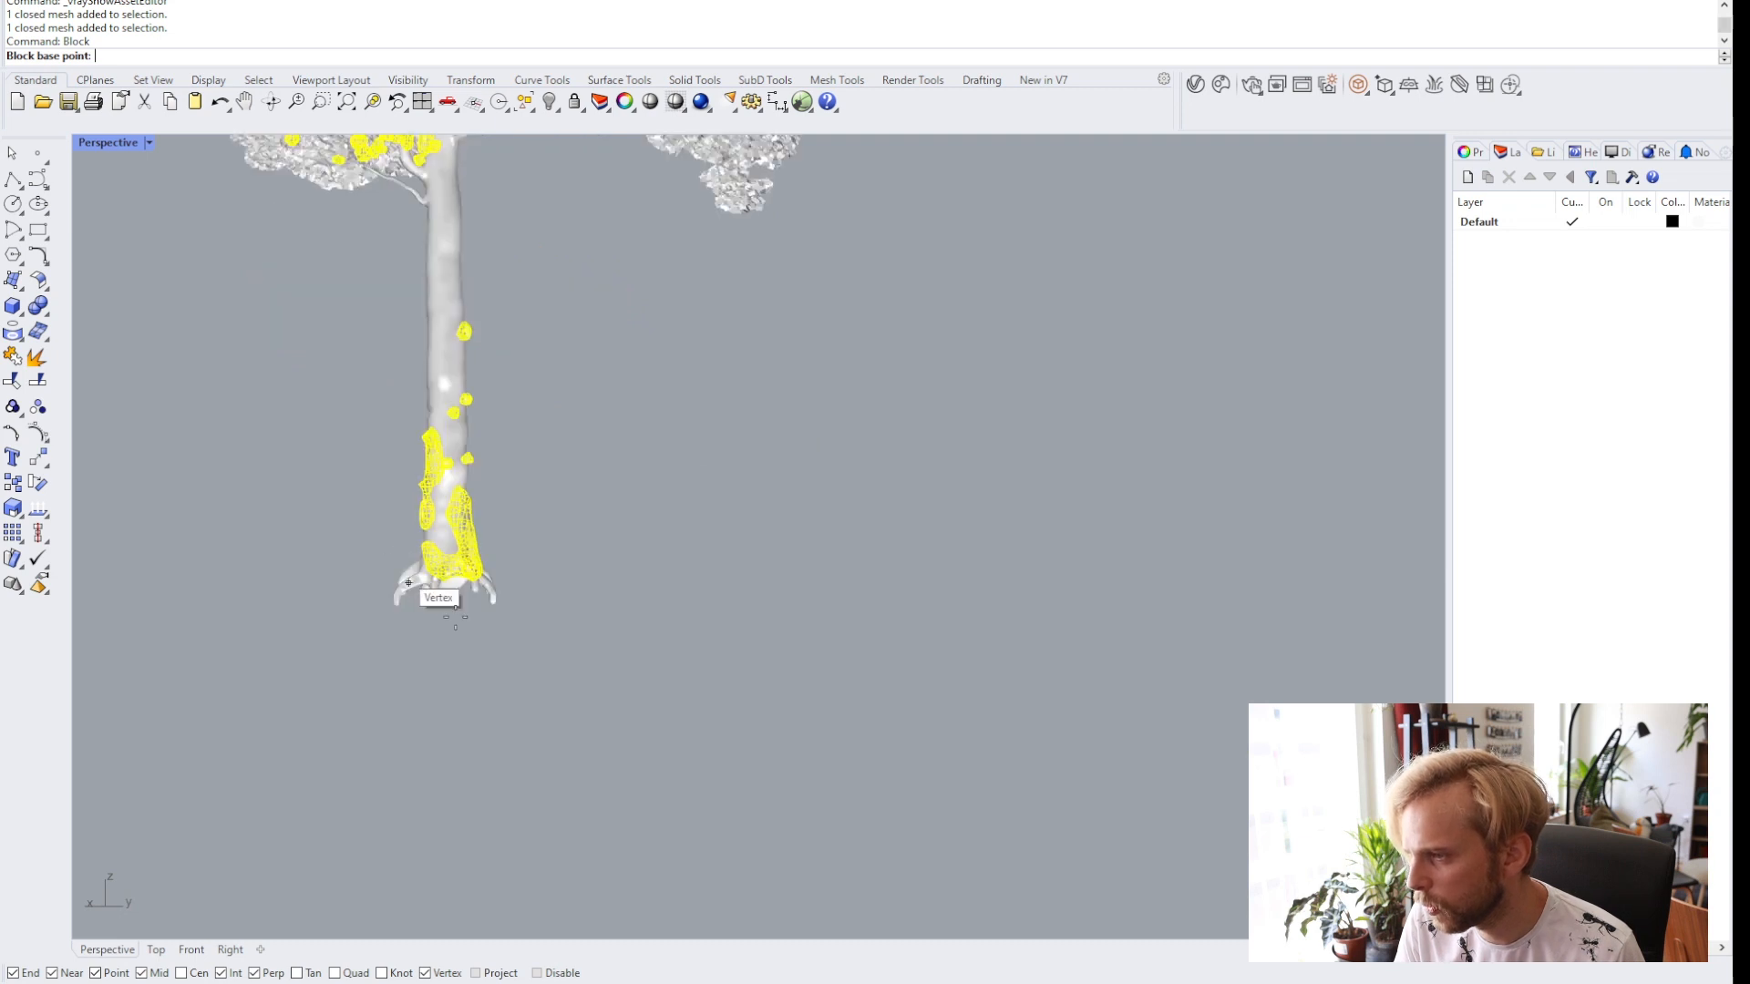
scroll(455, 616, "up", 5)
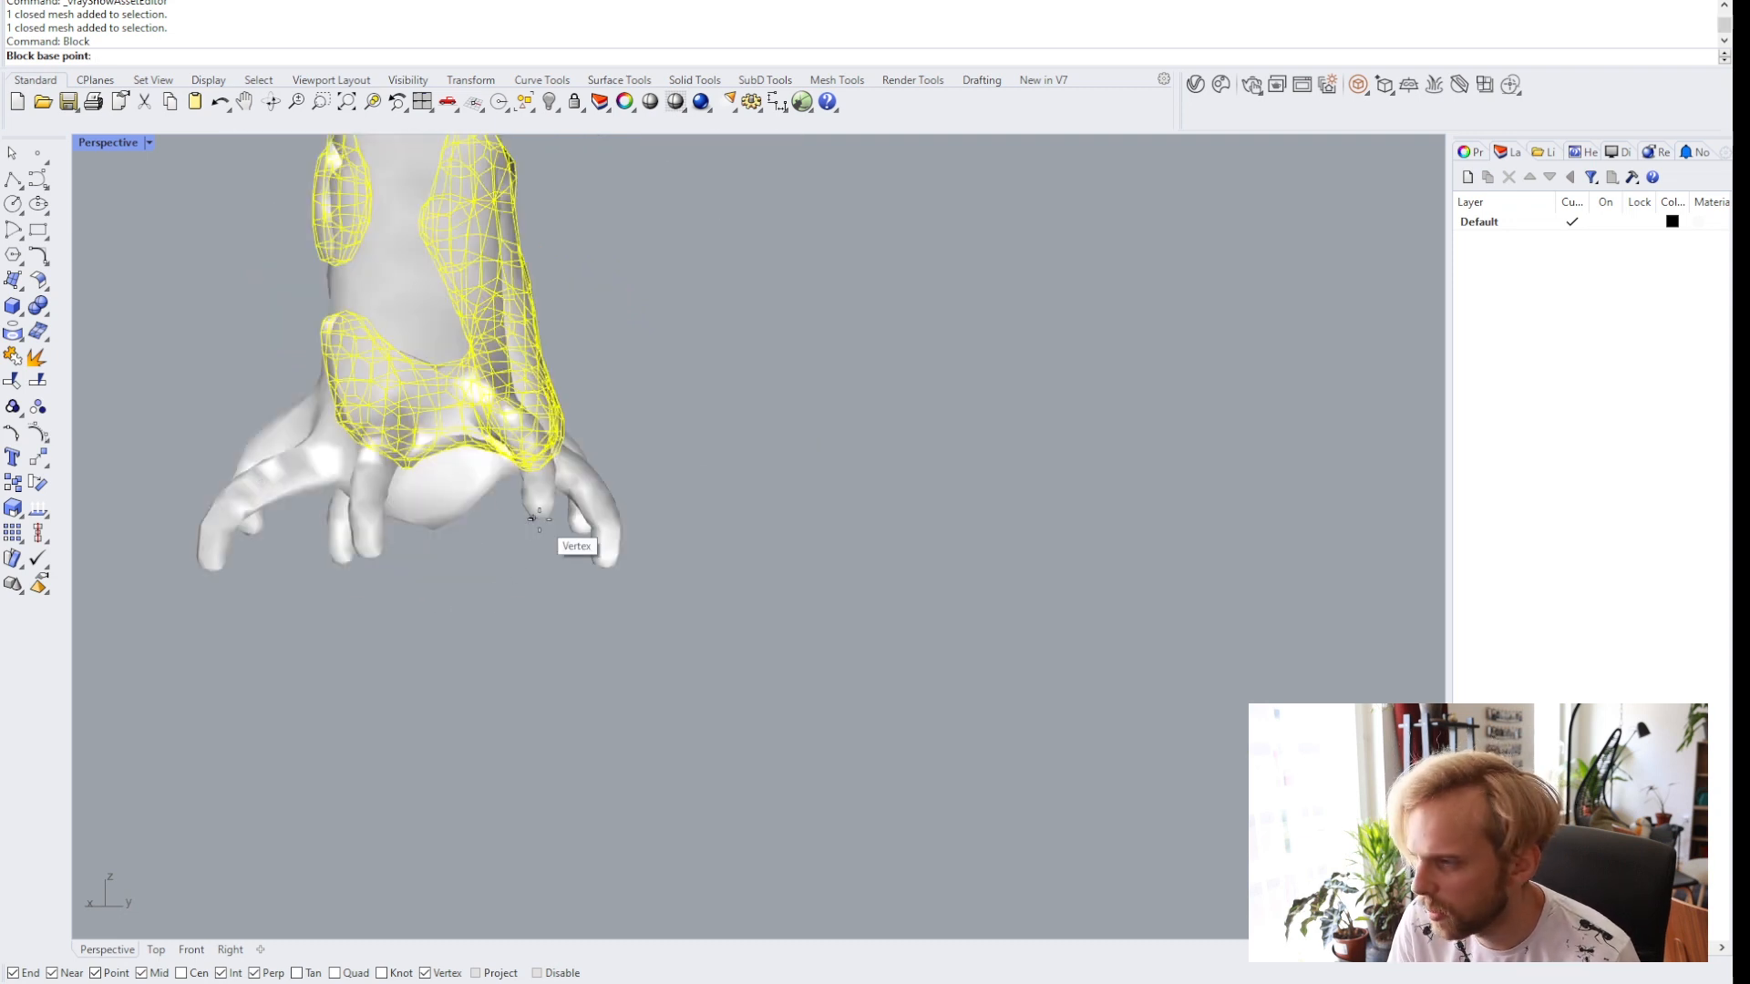
left_click(534, 519)
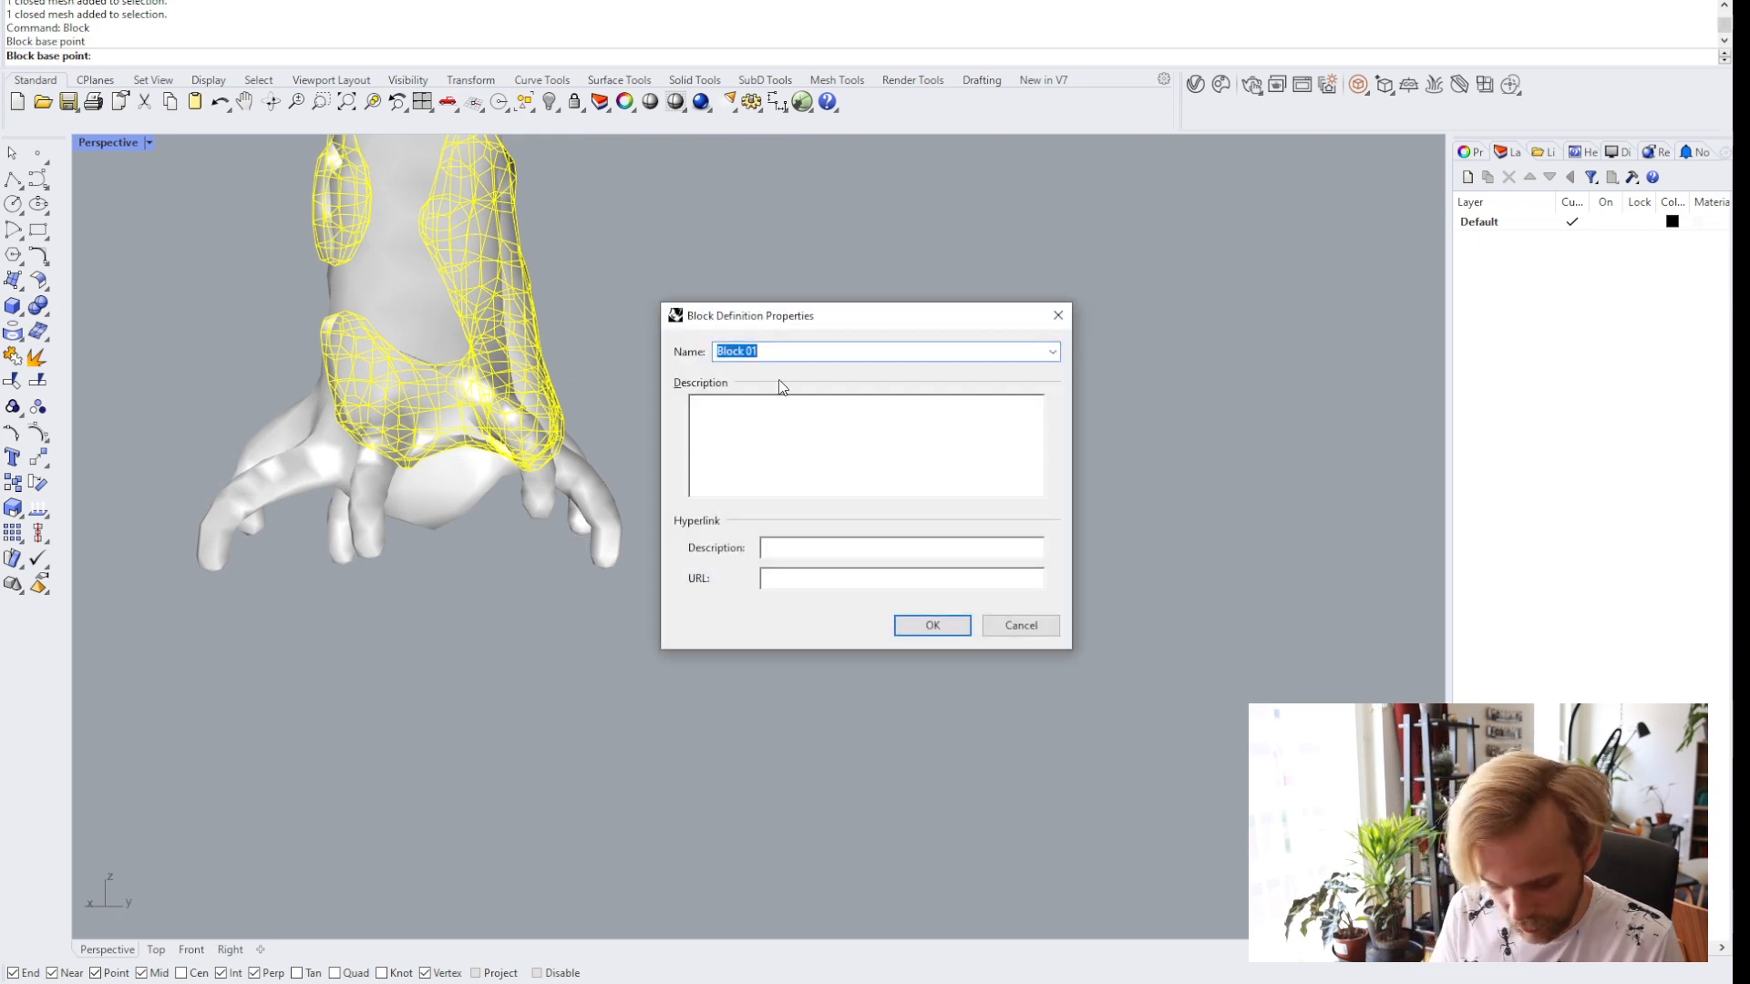
type("Snow")
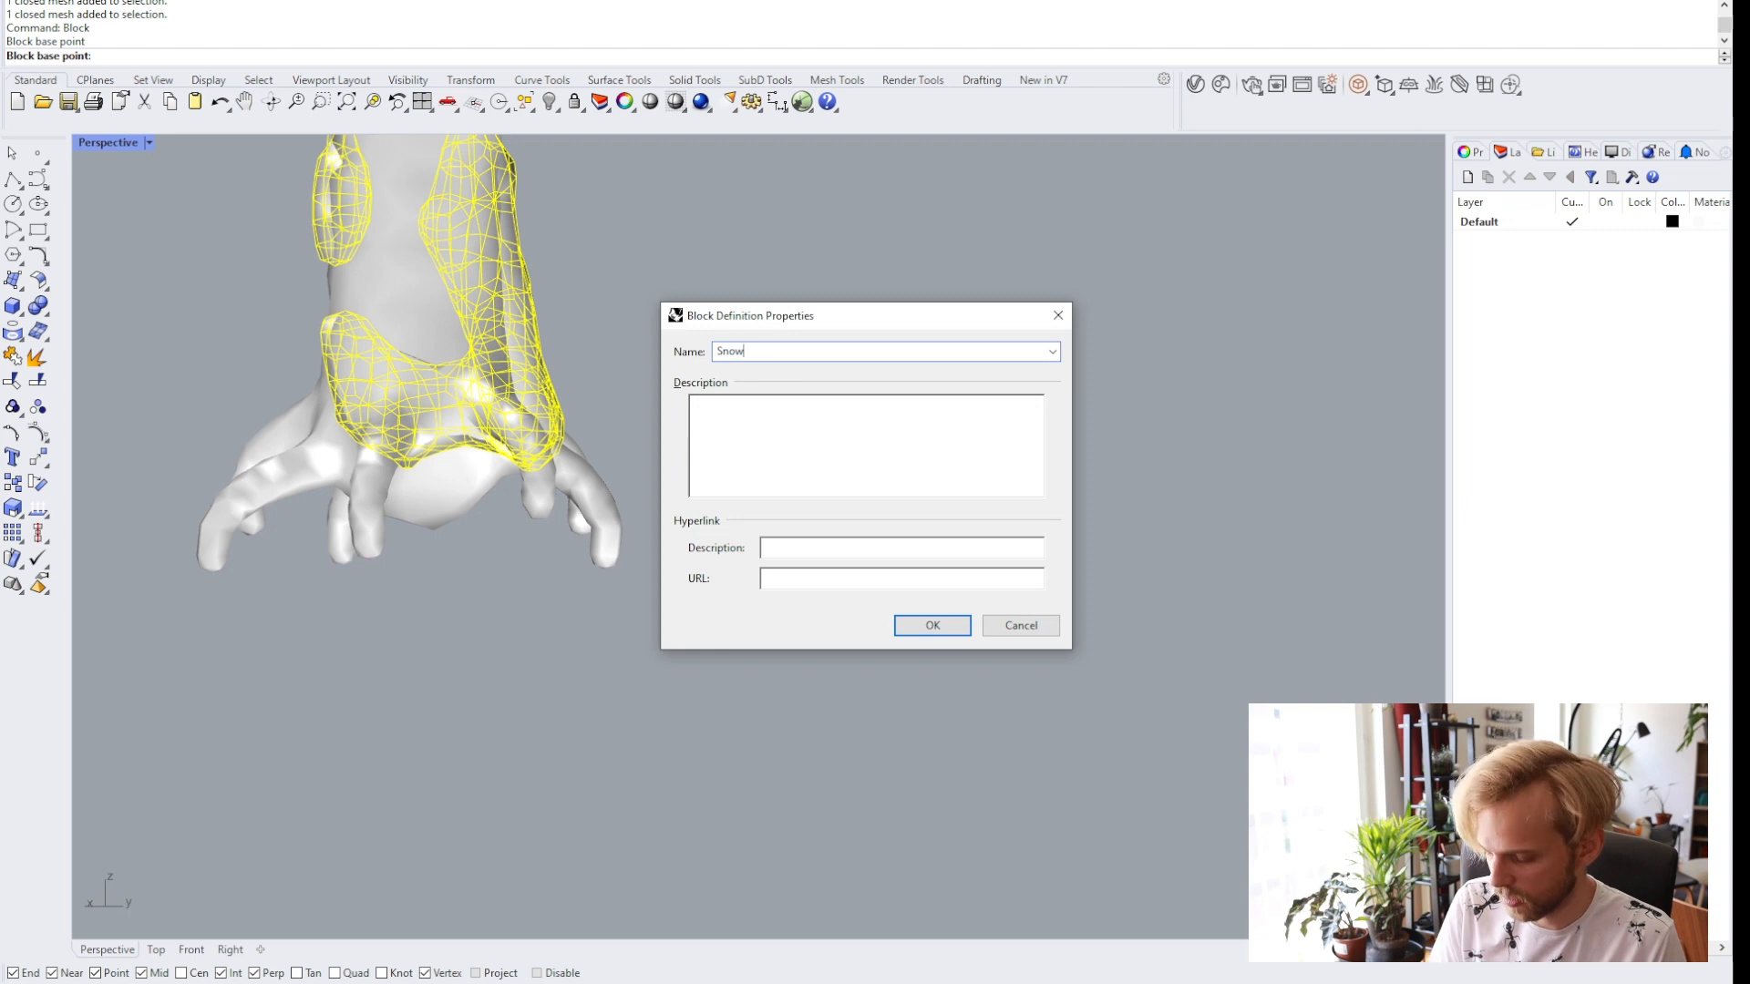
type("1")
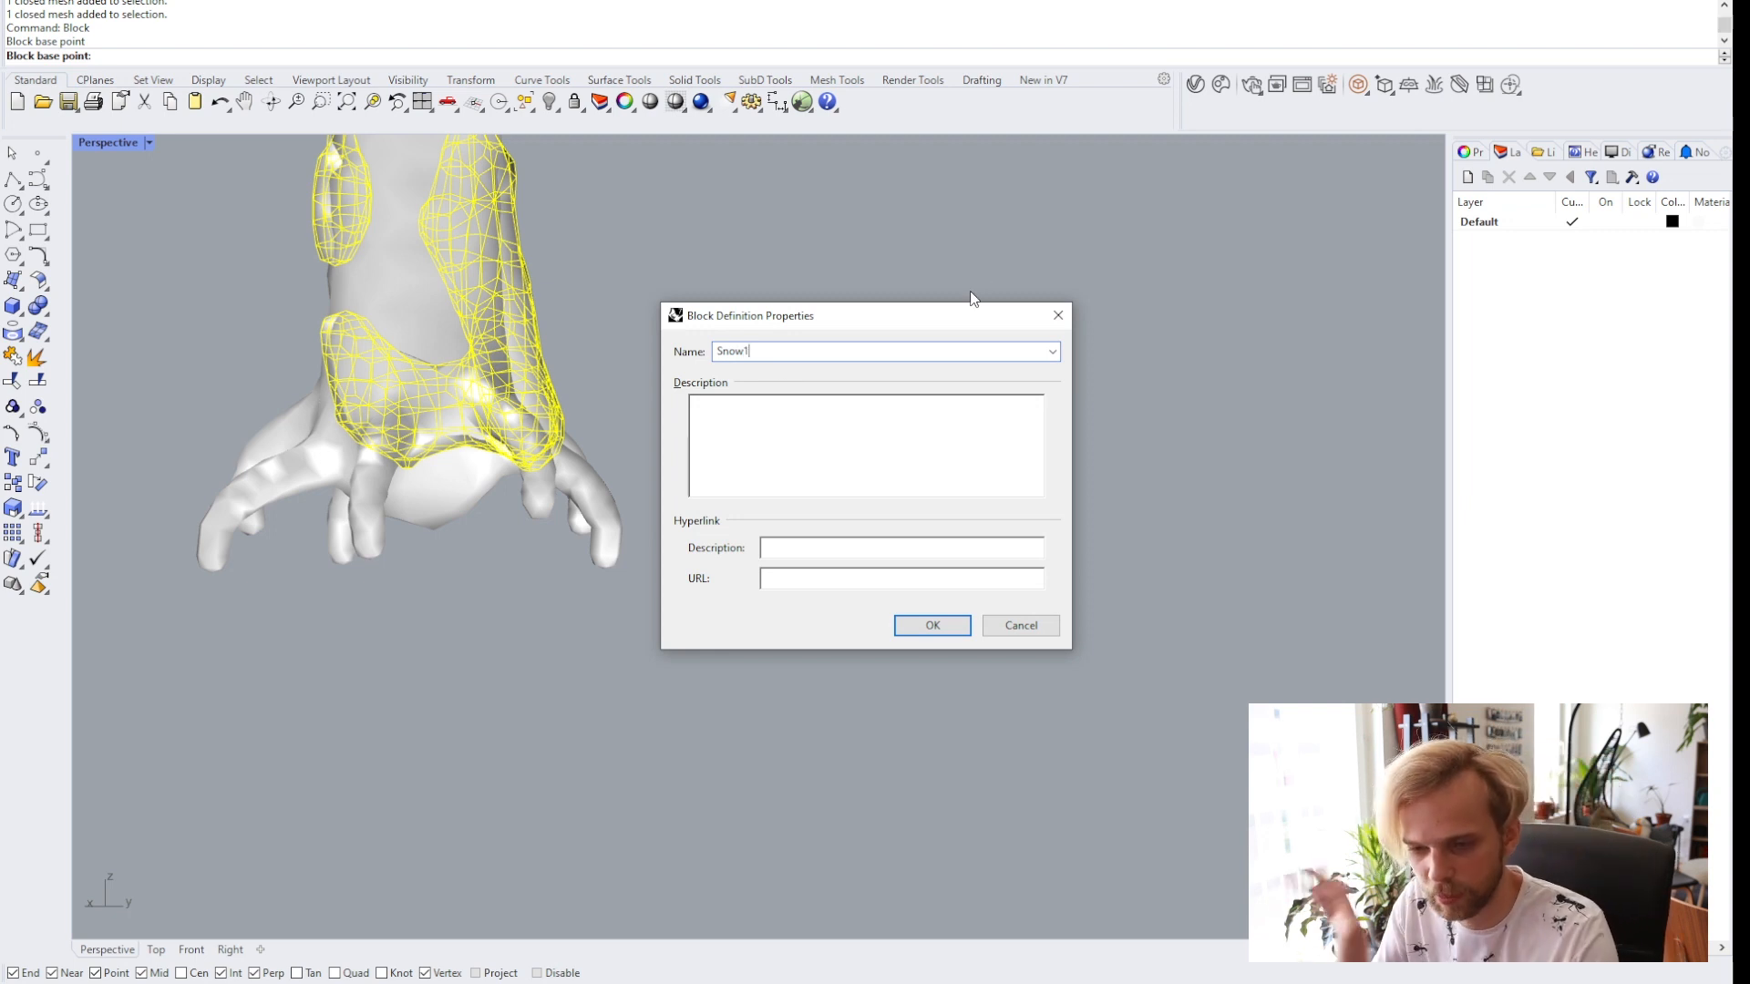
left_click(924, 625)
Inspect the tree and the snow block in the viewport from different distances.
scroll(877, 488, "down", 10)
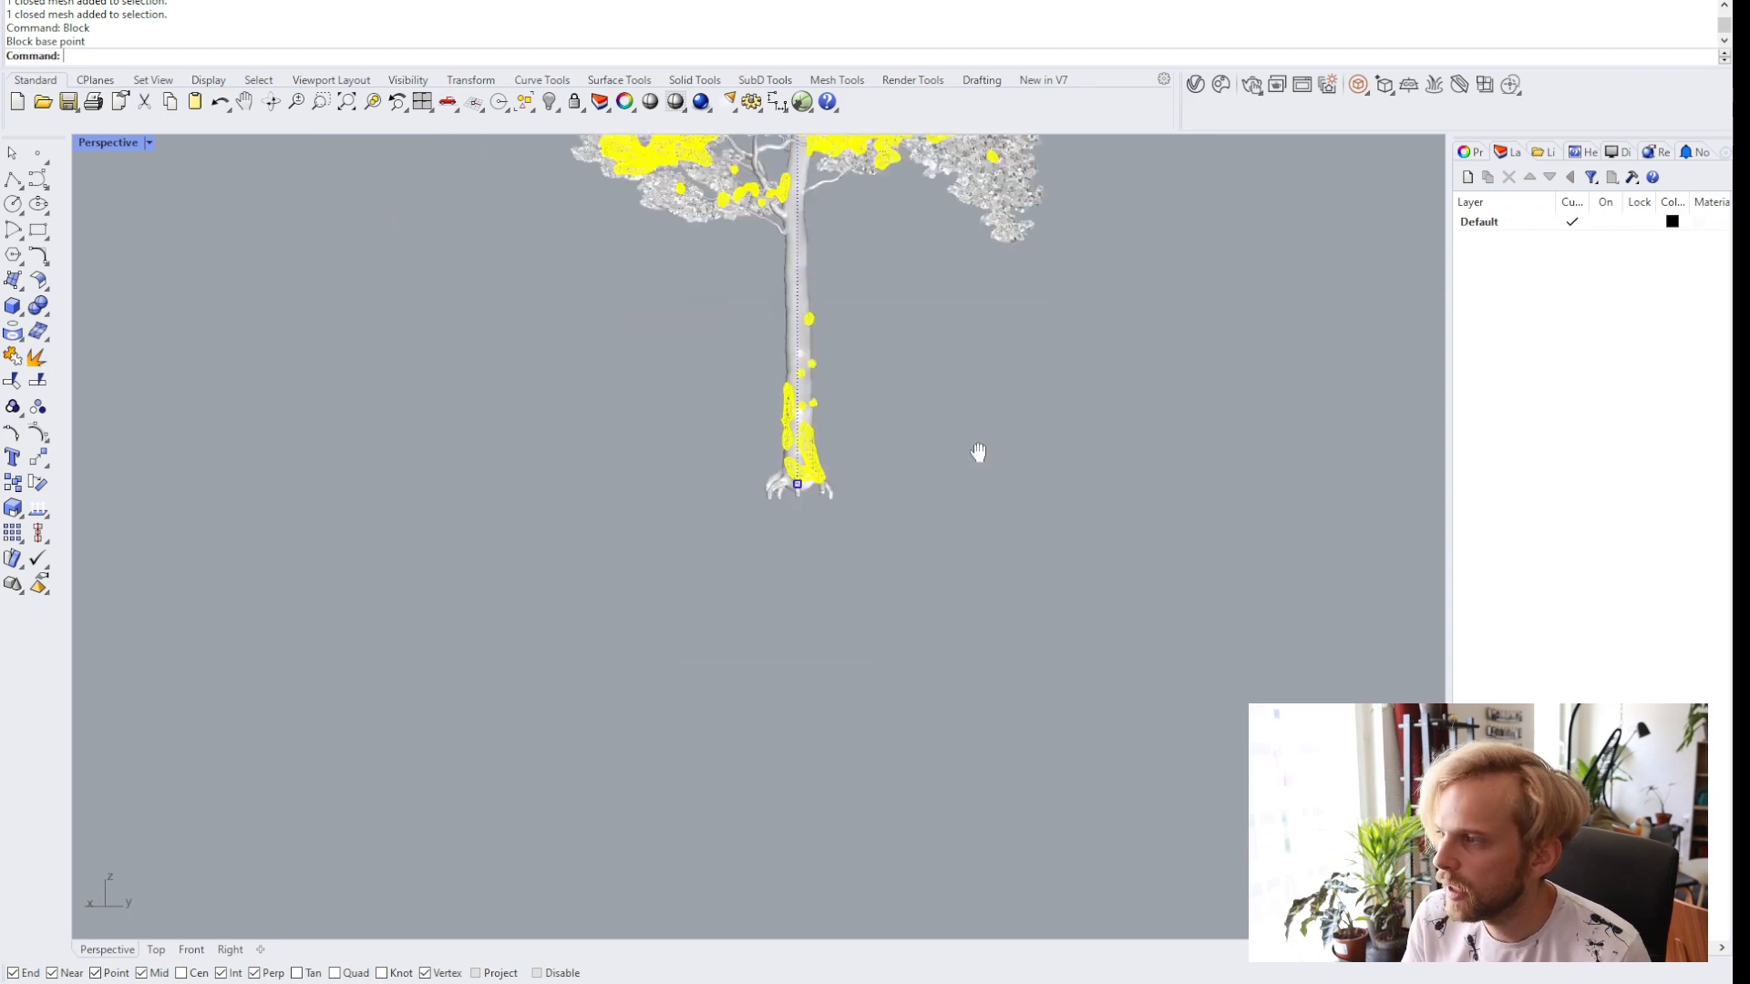
right_click_drag(978, 452, 917, 560, "shift")
scroll(916, 561, "down", 3)
left_click(917, 560)
scroll(753, 339, "up", 7)
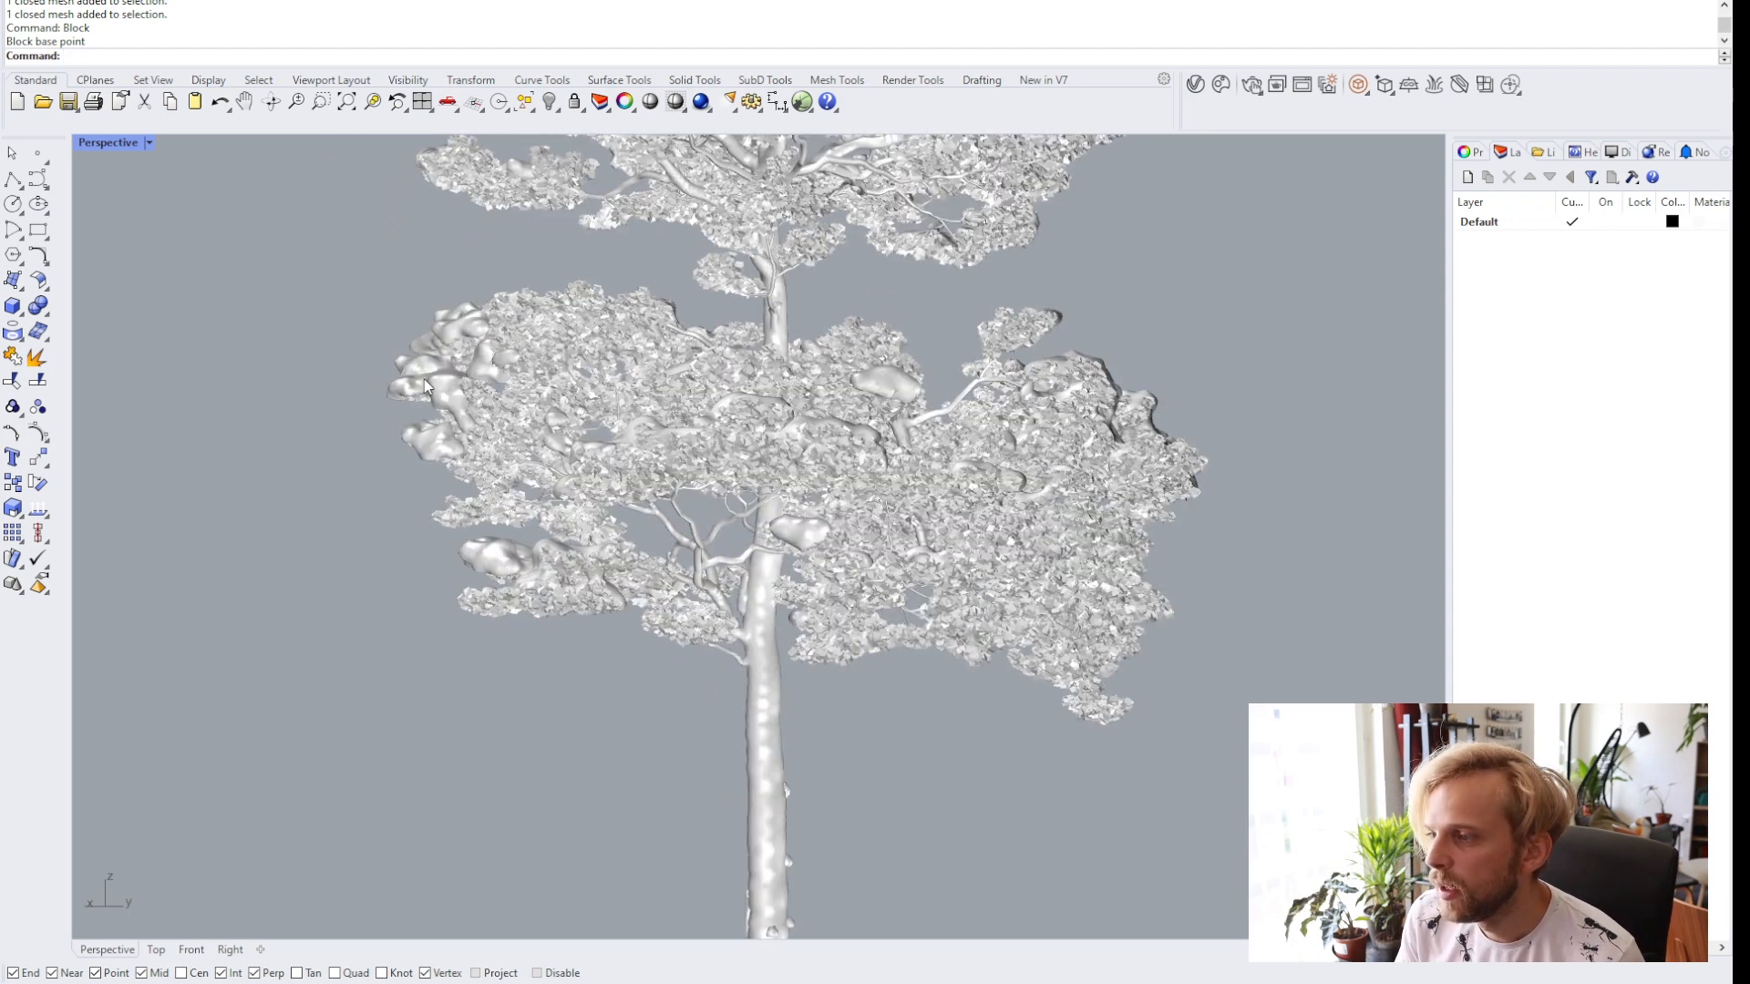
left_click(426, 385)
scroll(358, 421, "down", 3)
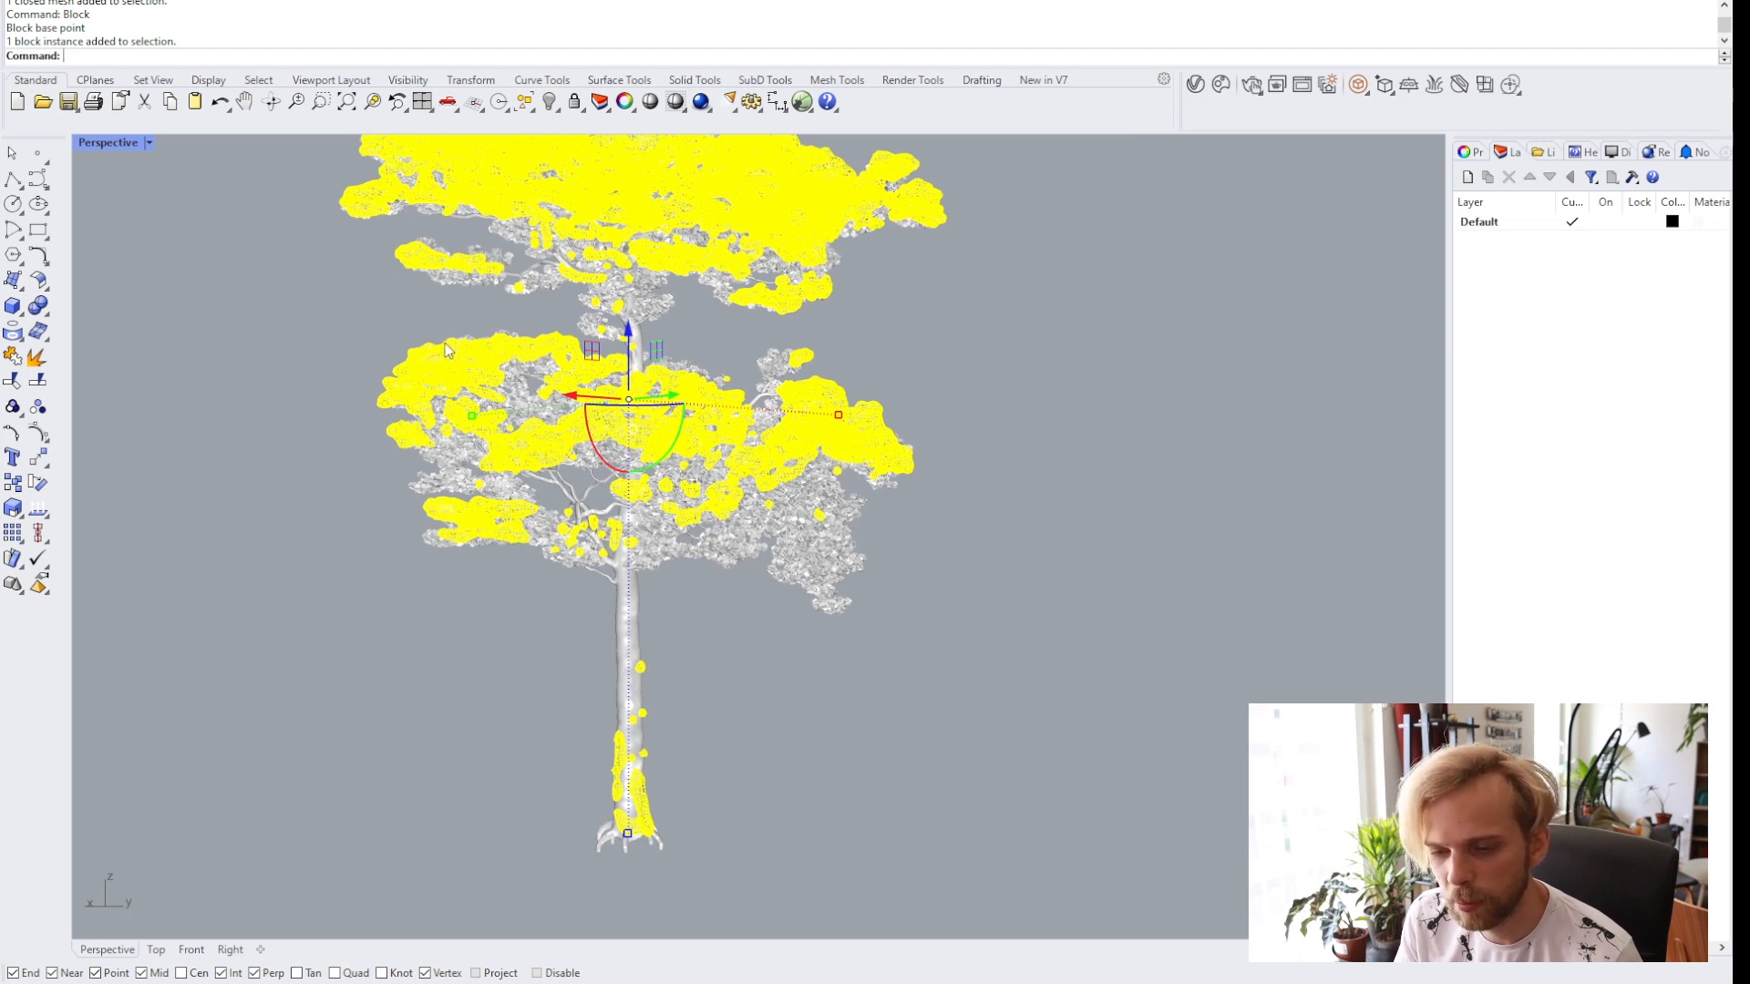
scroll(500, 453, "down", 5)
left_click(399, 418)
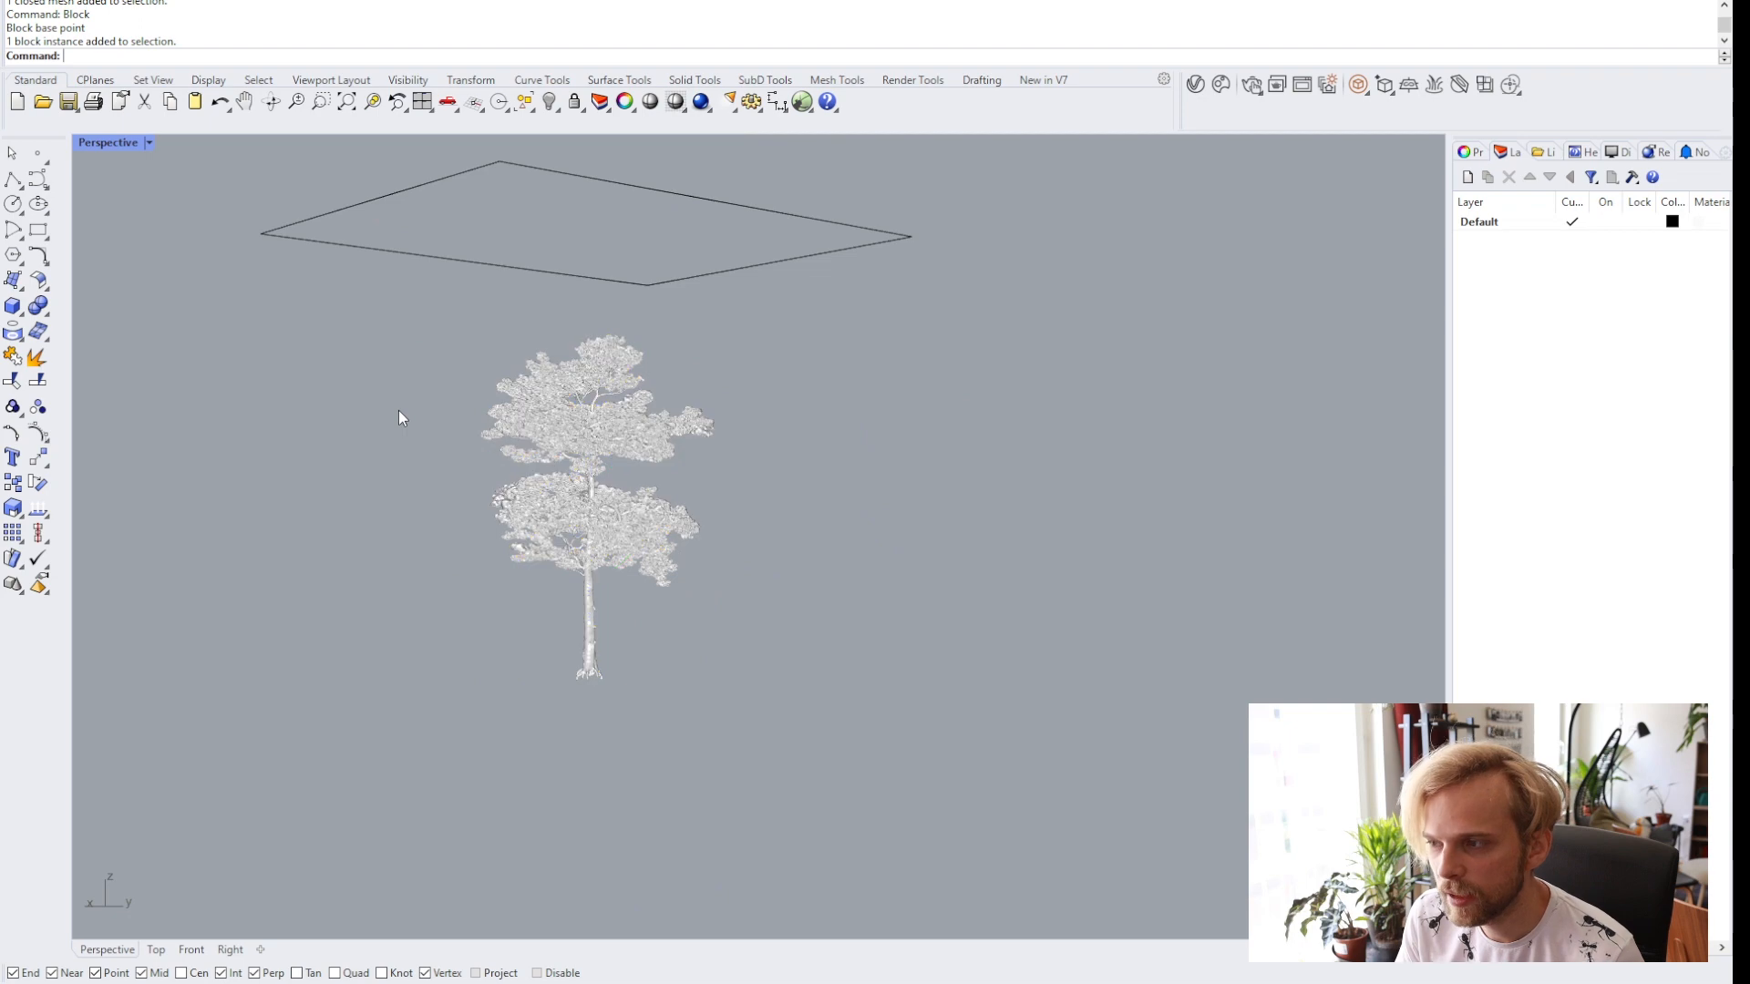
scroll(602, 489, "up", 5)
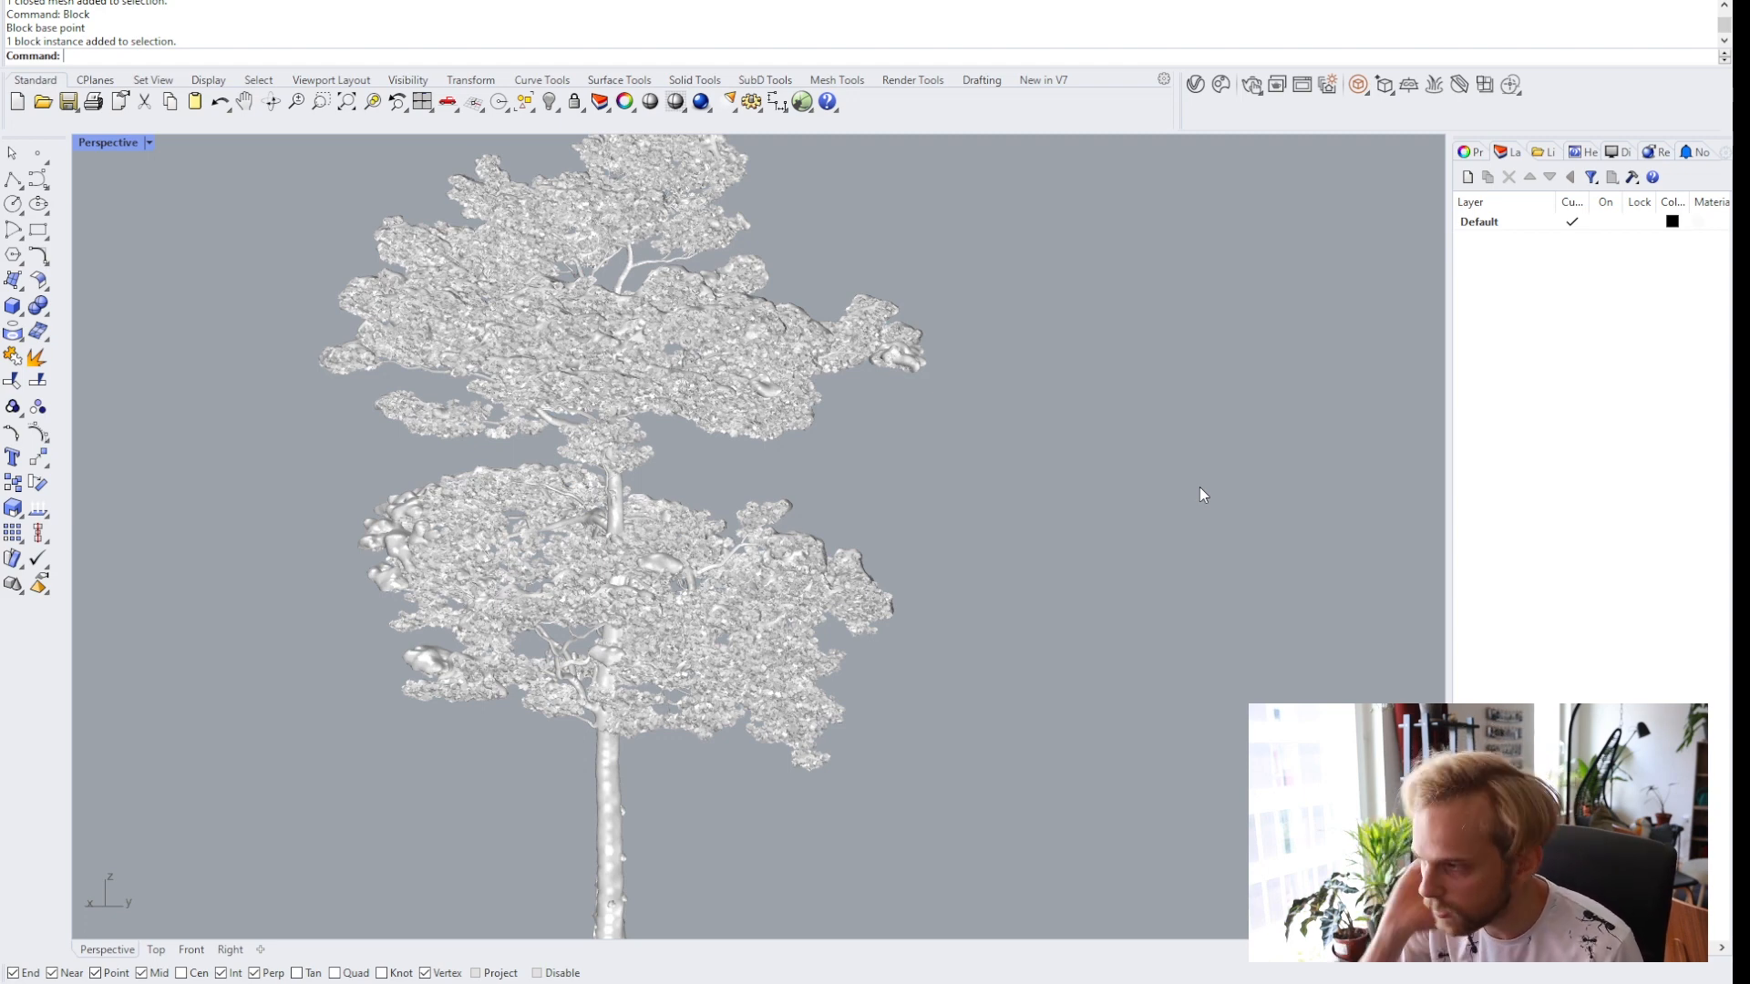
right_click_drag(593, 618, 672, 554, "shift")
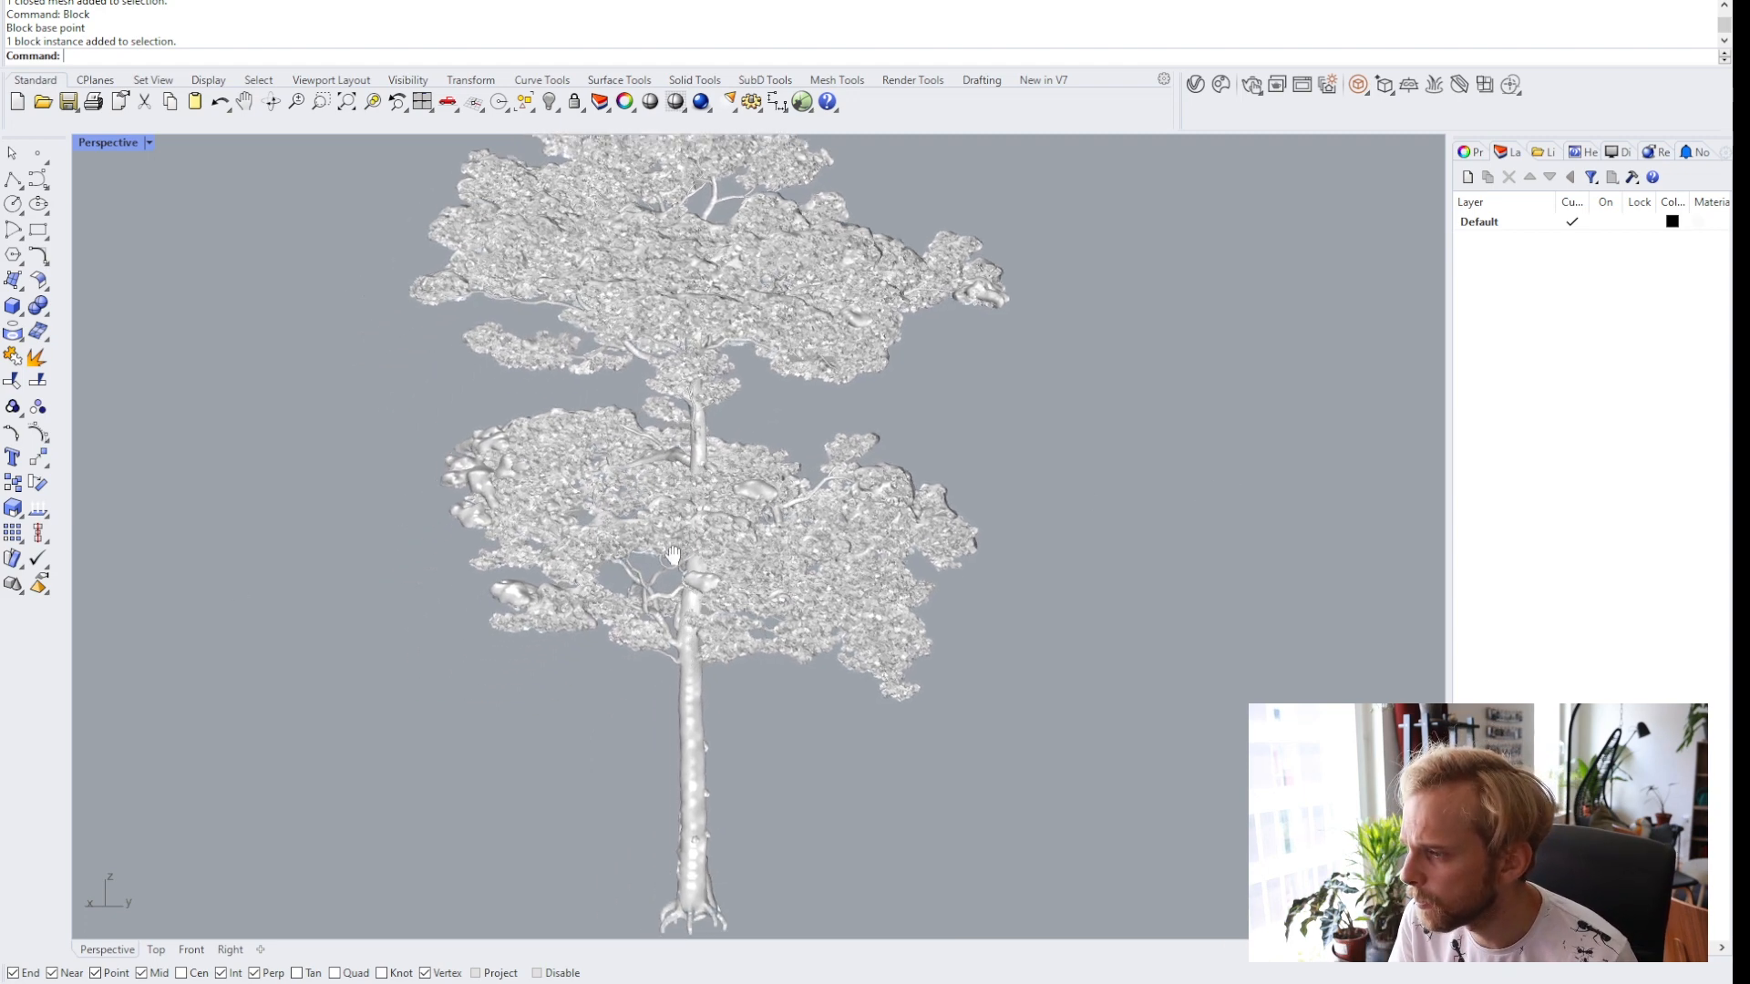
scroll(700, 429, "up", 5)
scroll(698, 426, "down", 3)
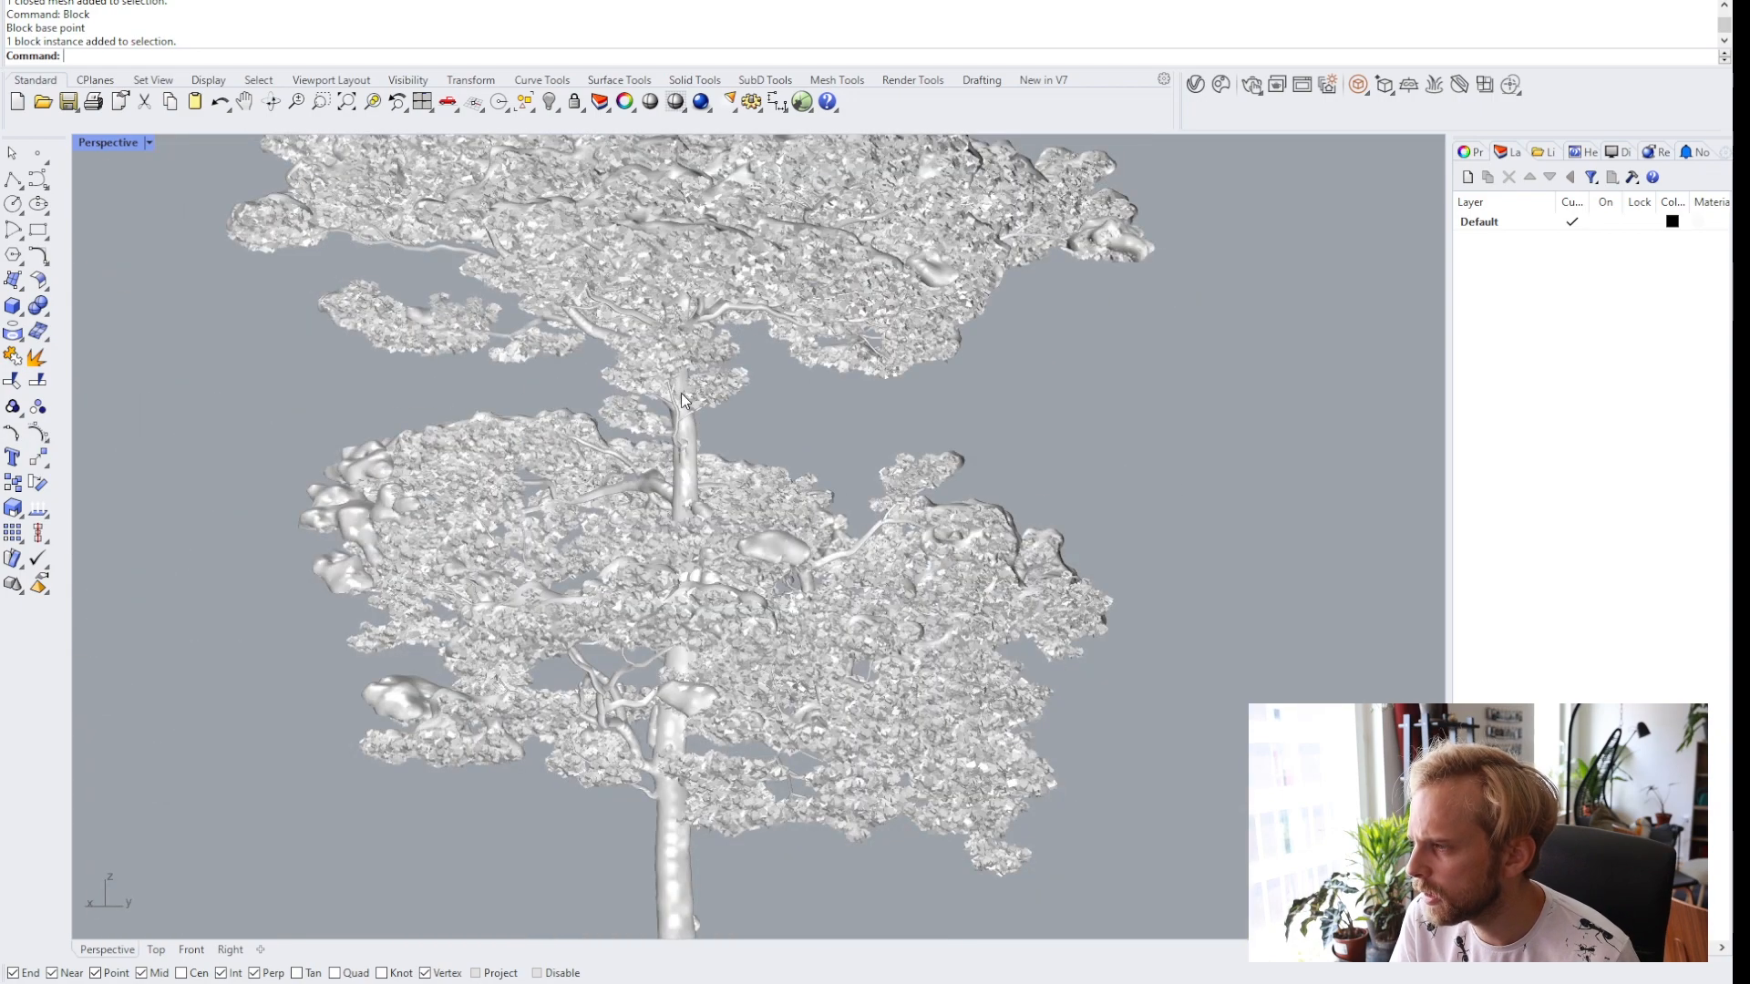
Set the Scots Pine 001 asset's representation to Low in the V-Ray Asset Editor.
left_click(707, 396)
left_click(1194, 87)
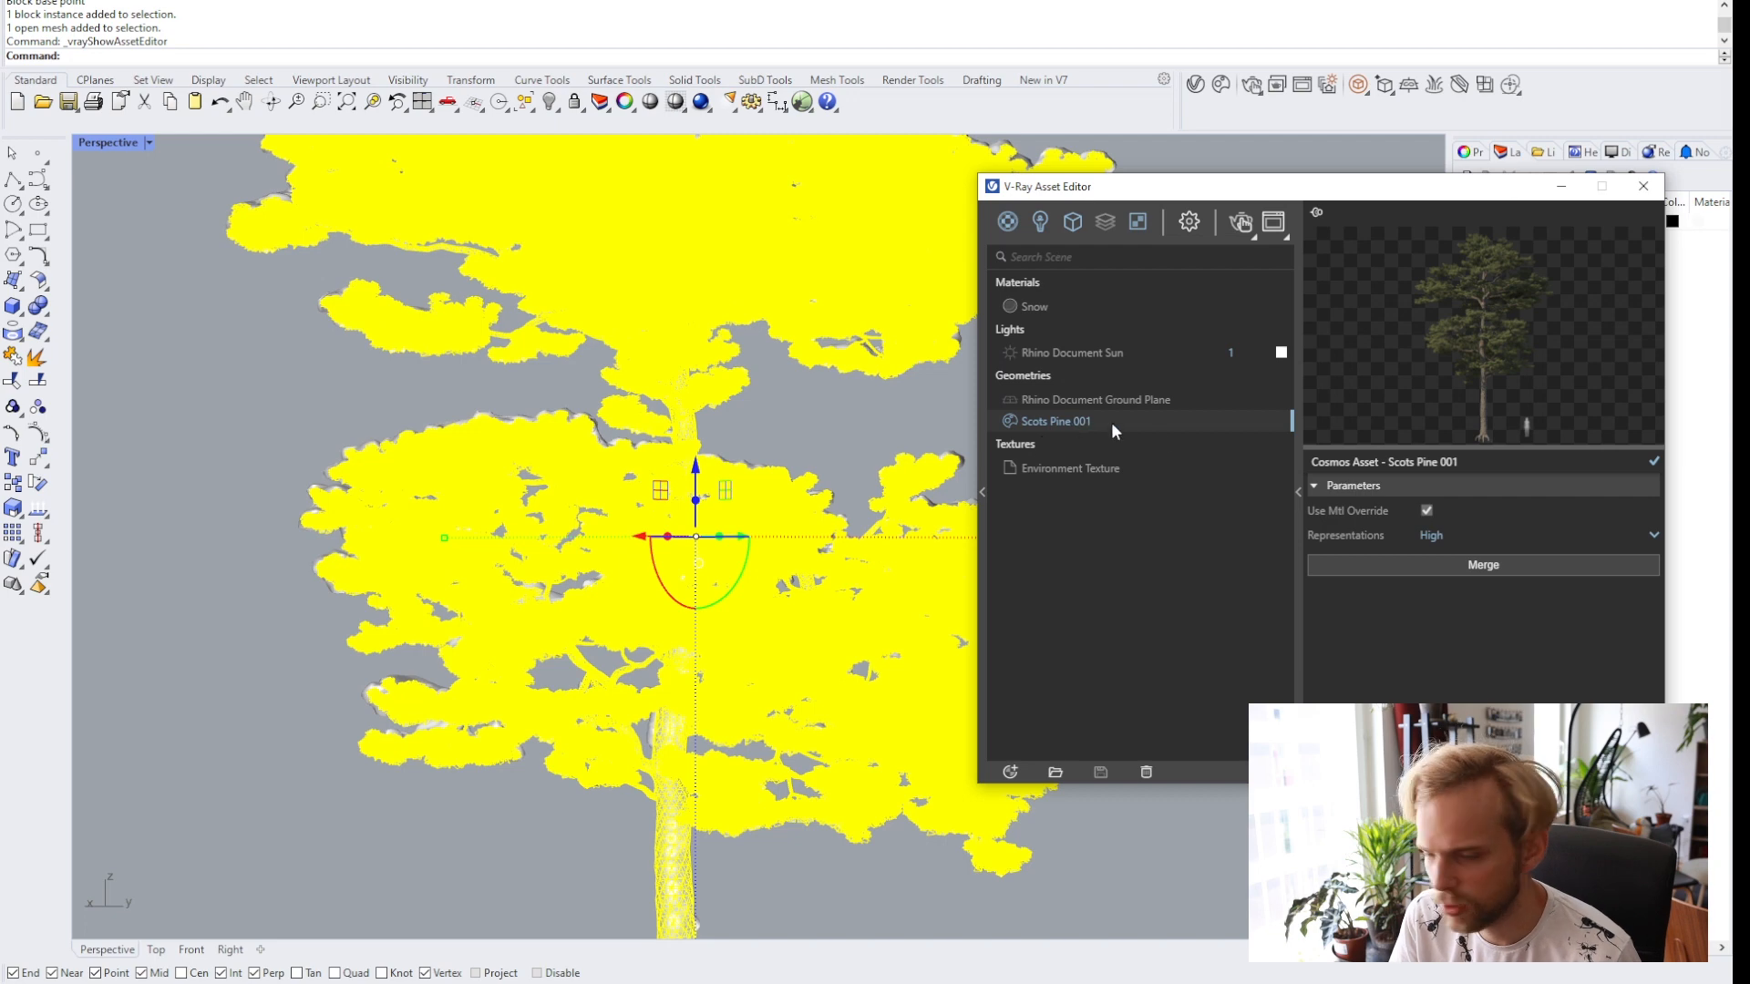
left_click(1462, 537)
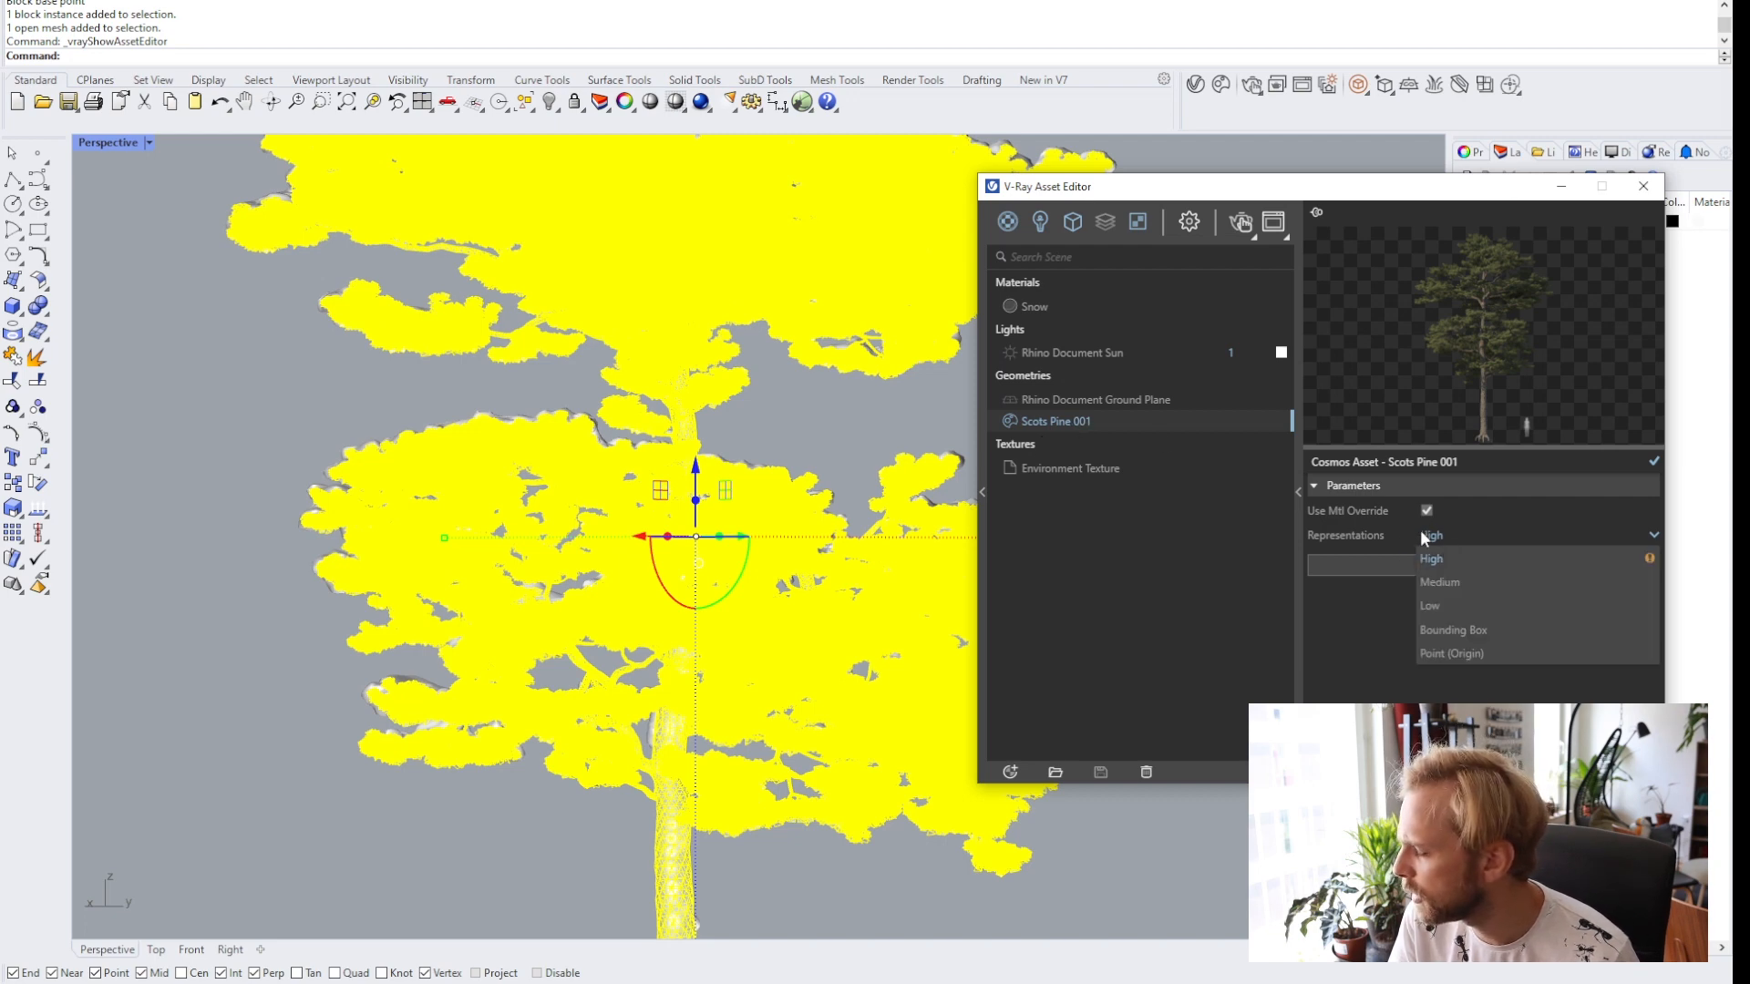
left_click(1433, 607)
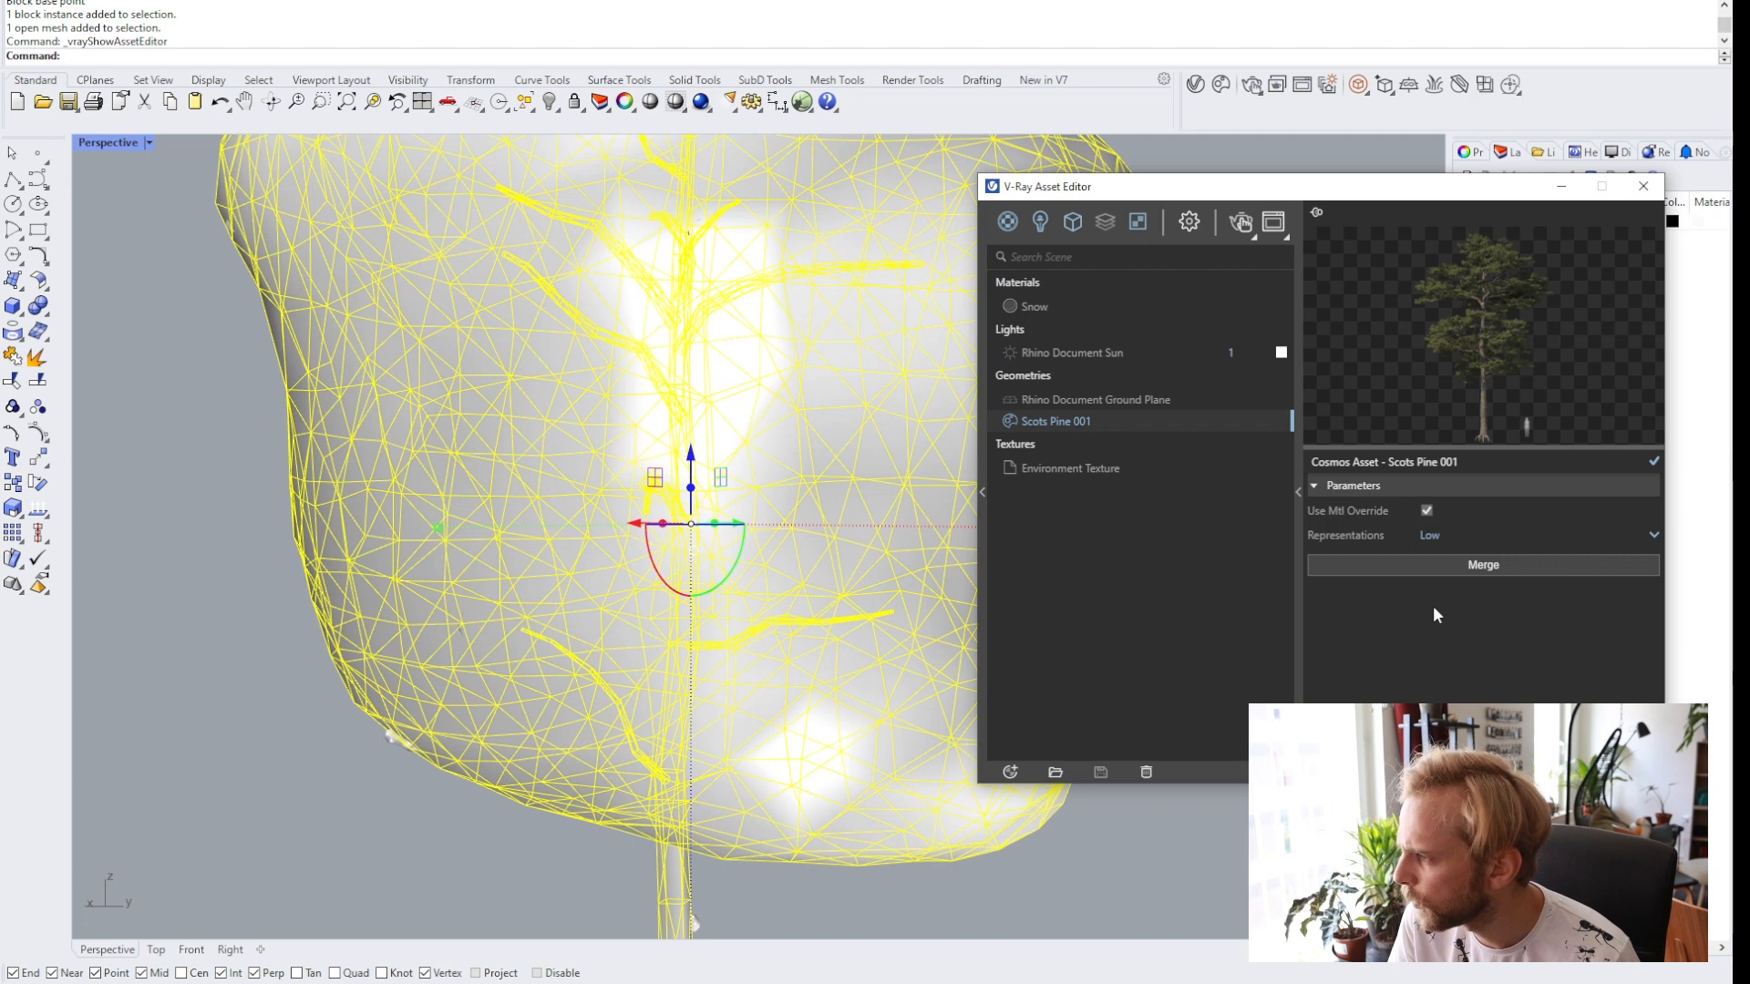
left_click(258, 587)
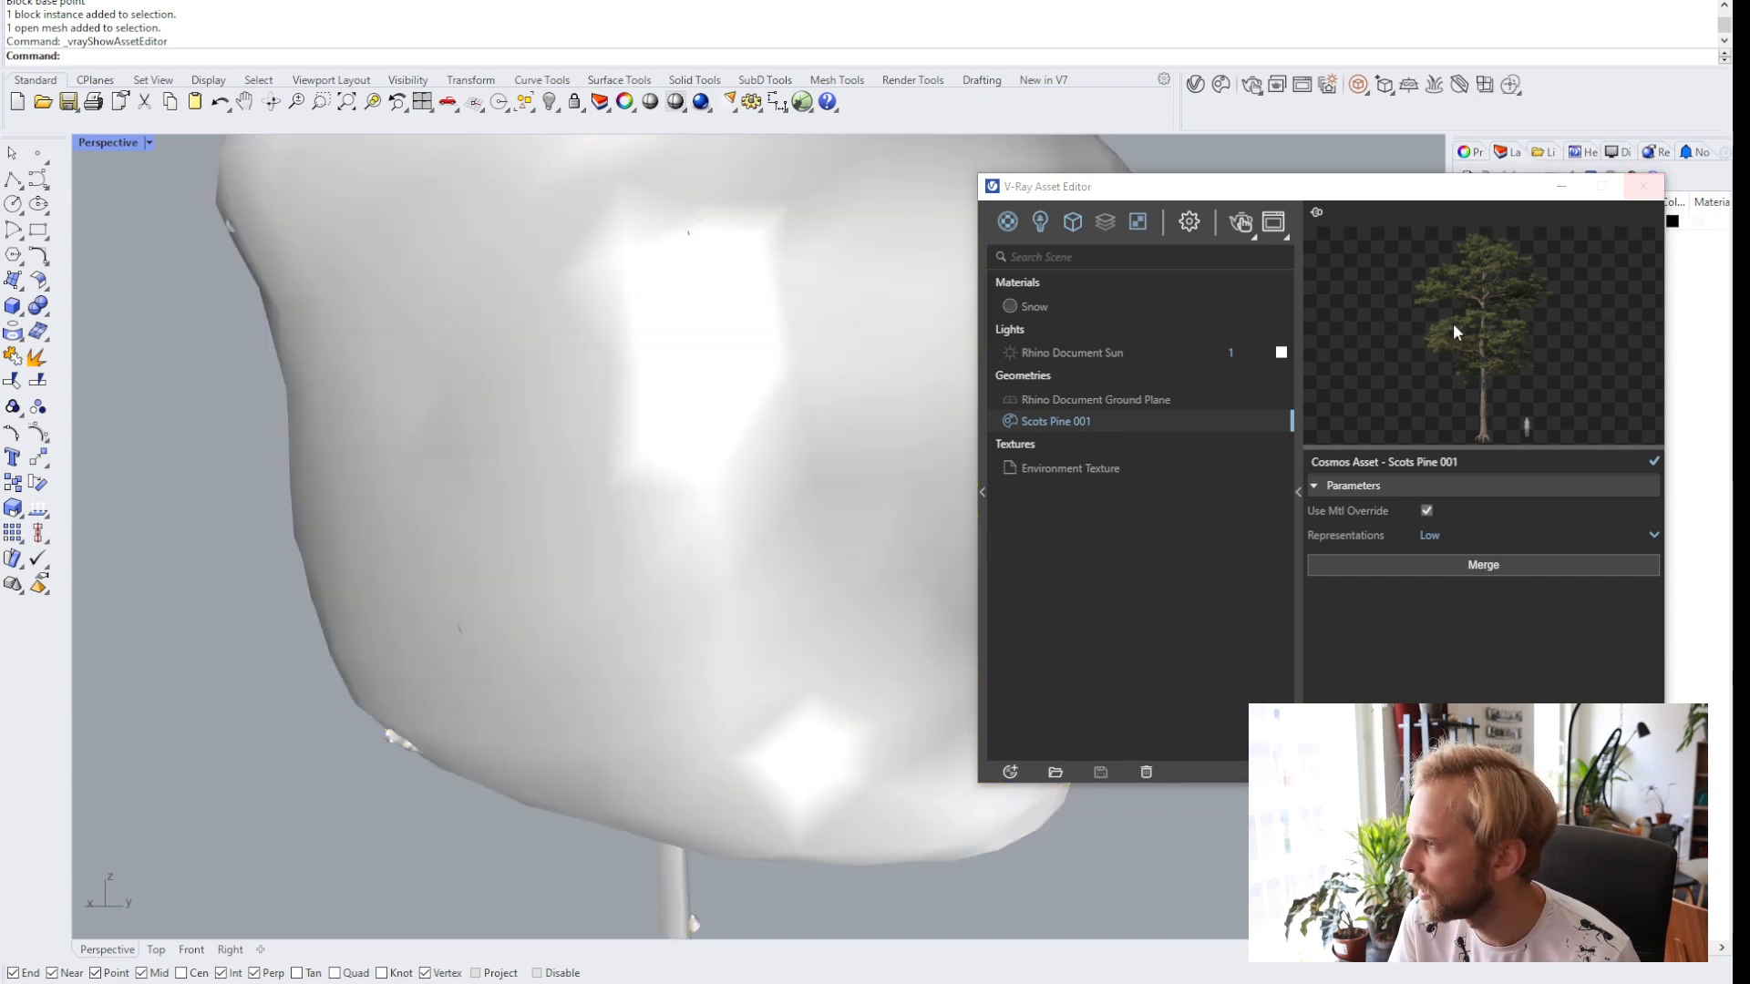
left_click(1298, 492)
Select the tree and the snow block together and group them.
left_click_drag(1057, 189, 1291, 237)
scroll(1148, 462, "down", 5)
right_click_drag(1068, 496, 911, 496, "shift")
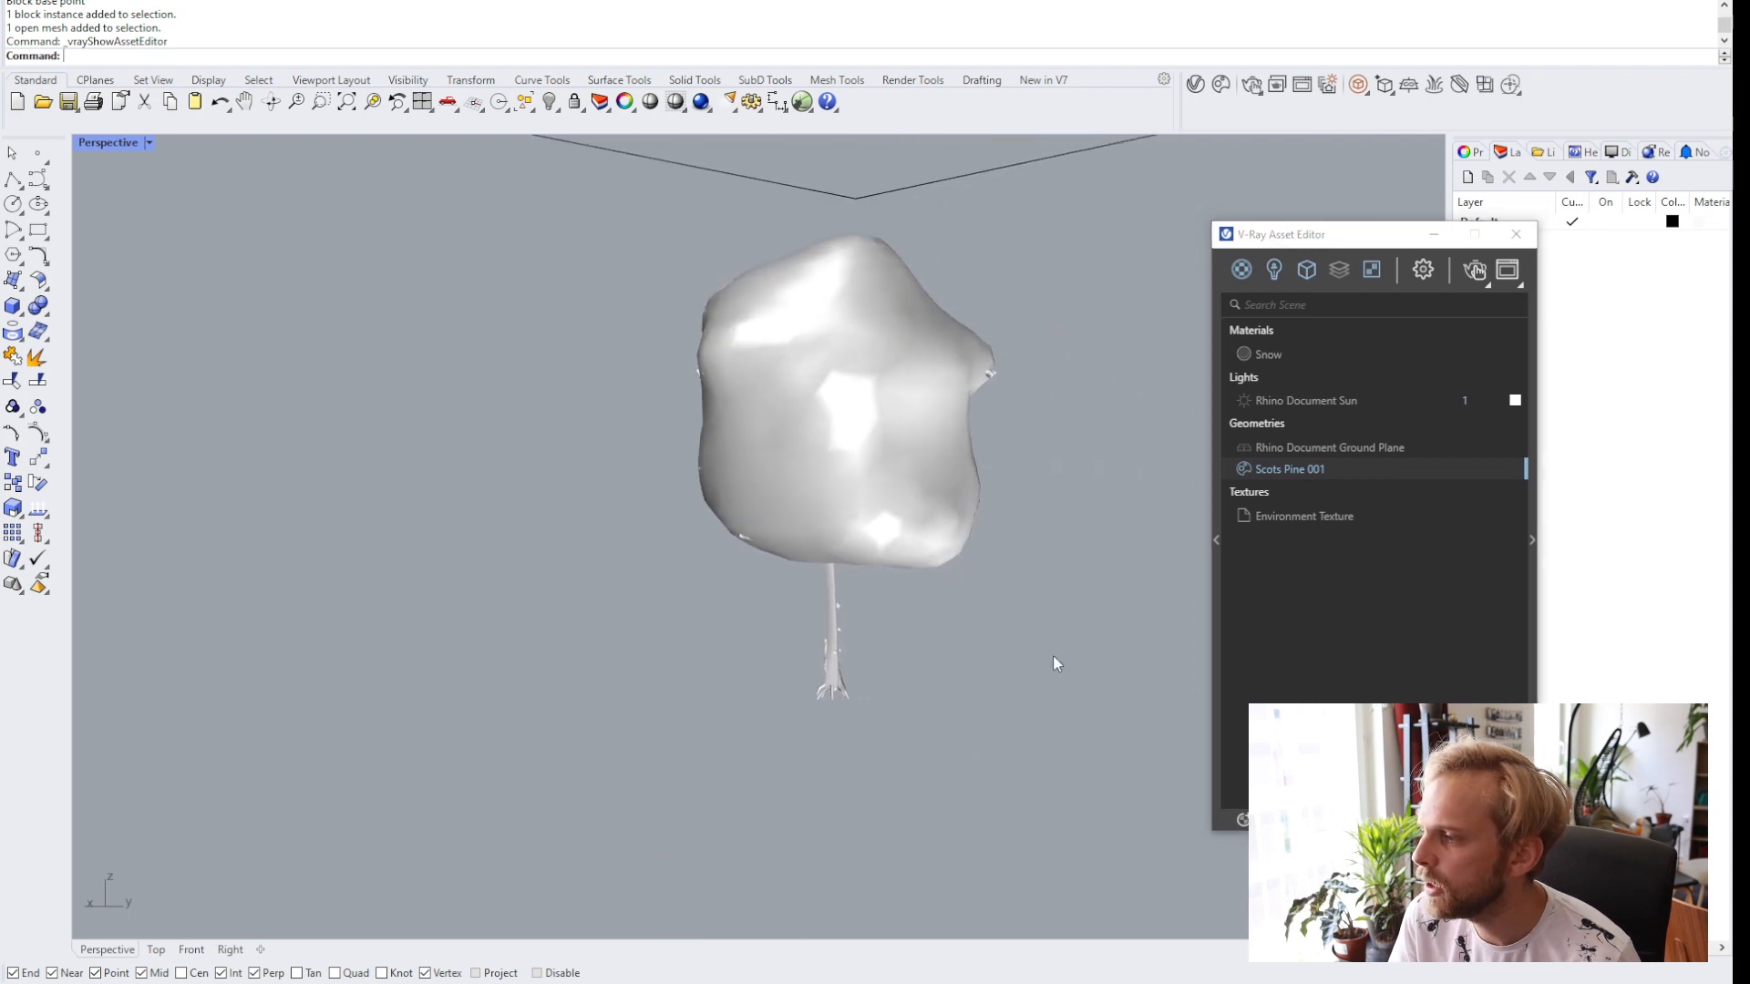
left_click_drag(1055, 663, 708, 381)
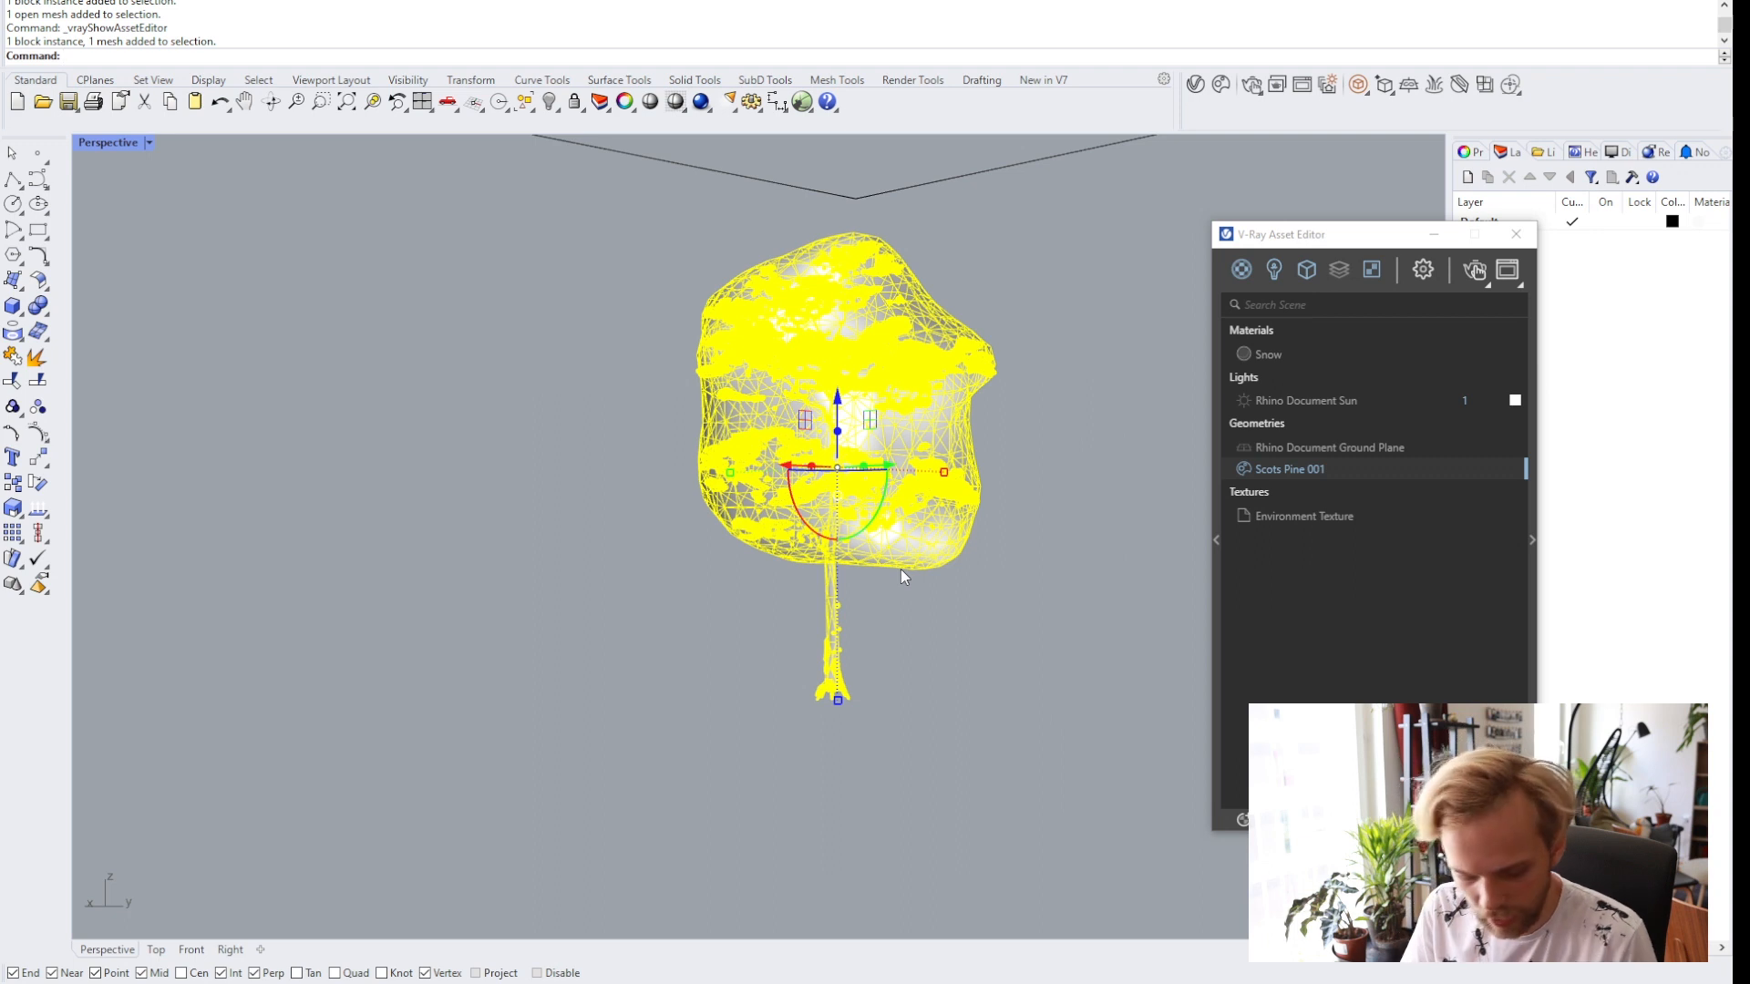
type("Group")
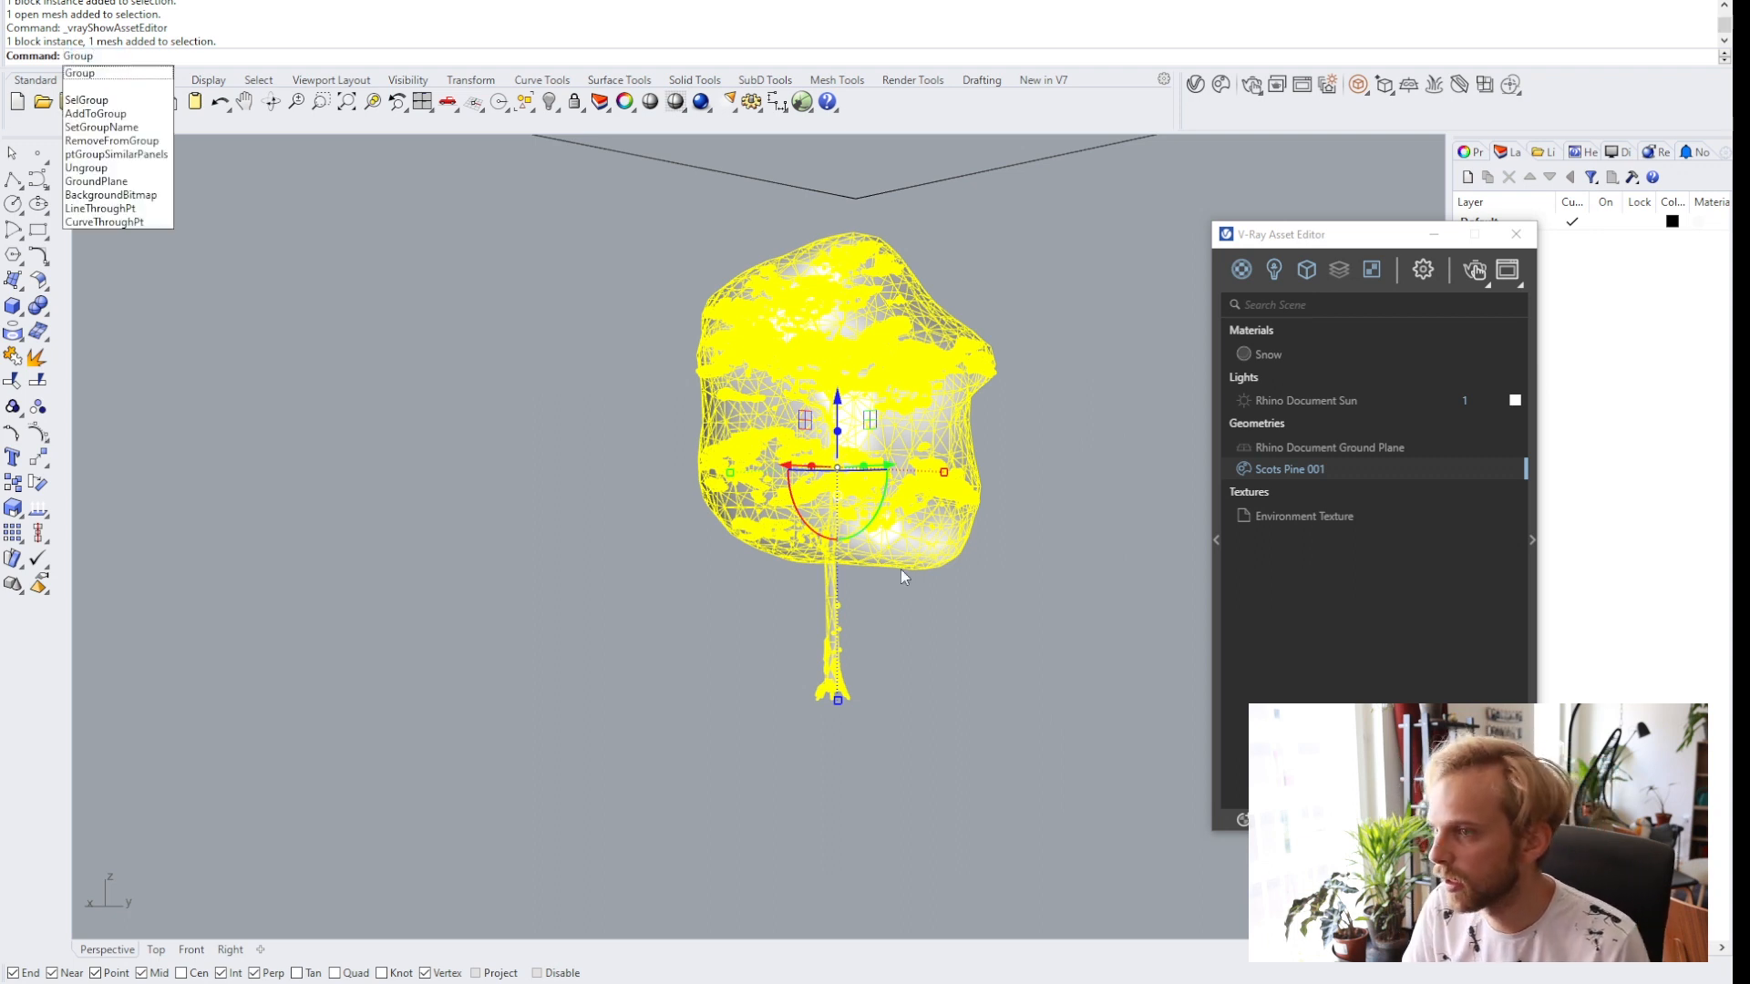
key("Return")
left_click(527, 510)
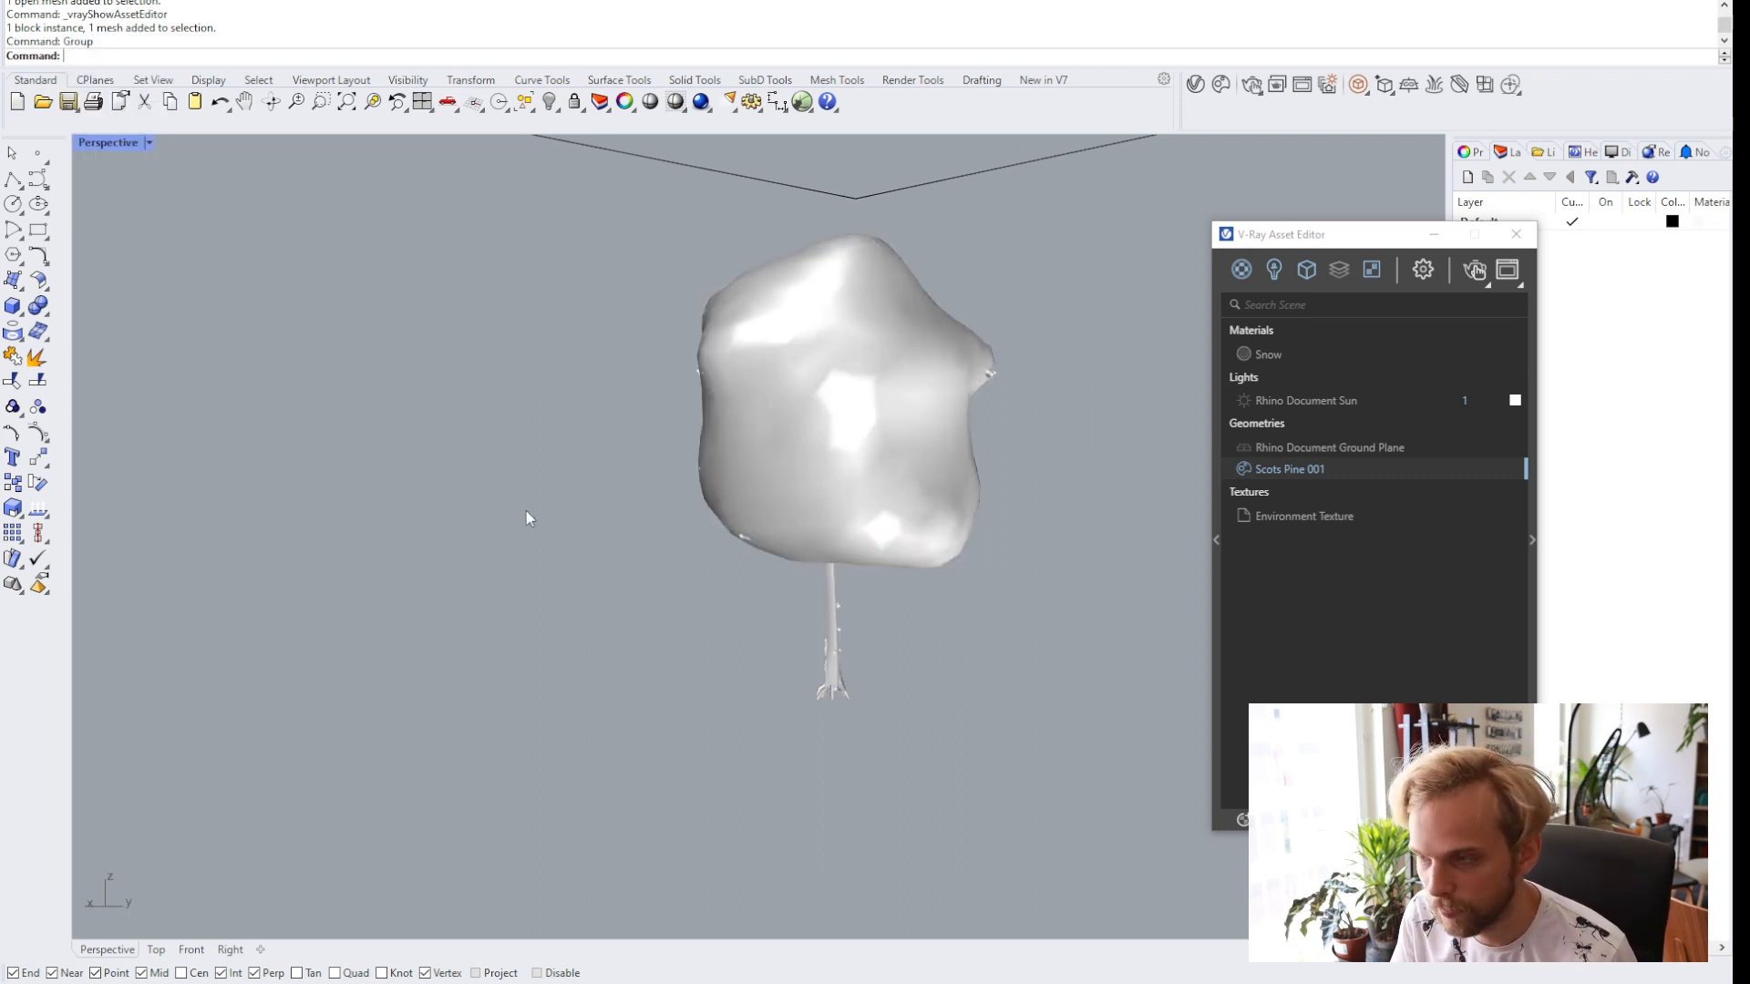
Open the Grasshopper editor with the snow definition.
scroll(593, 446, "up", 3)
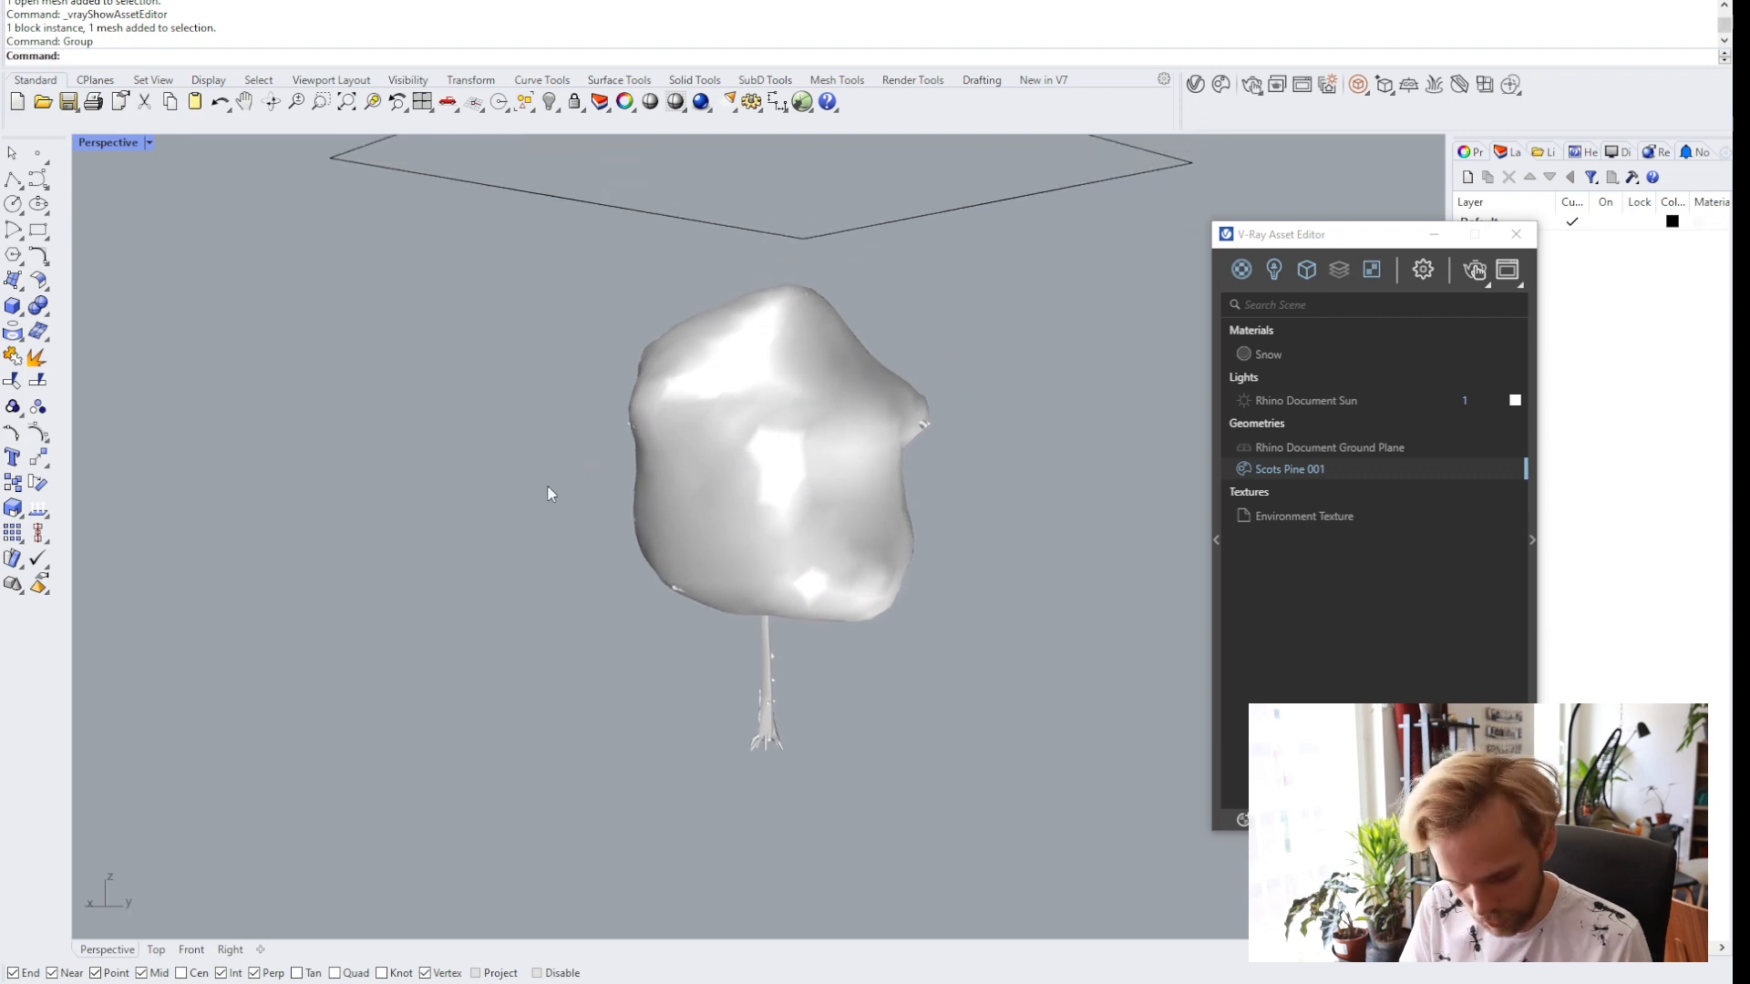
type("Grasshopper")
key("Return")
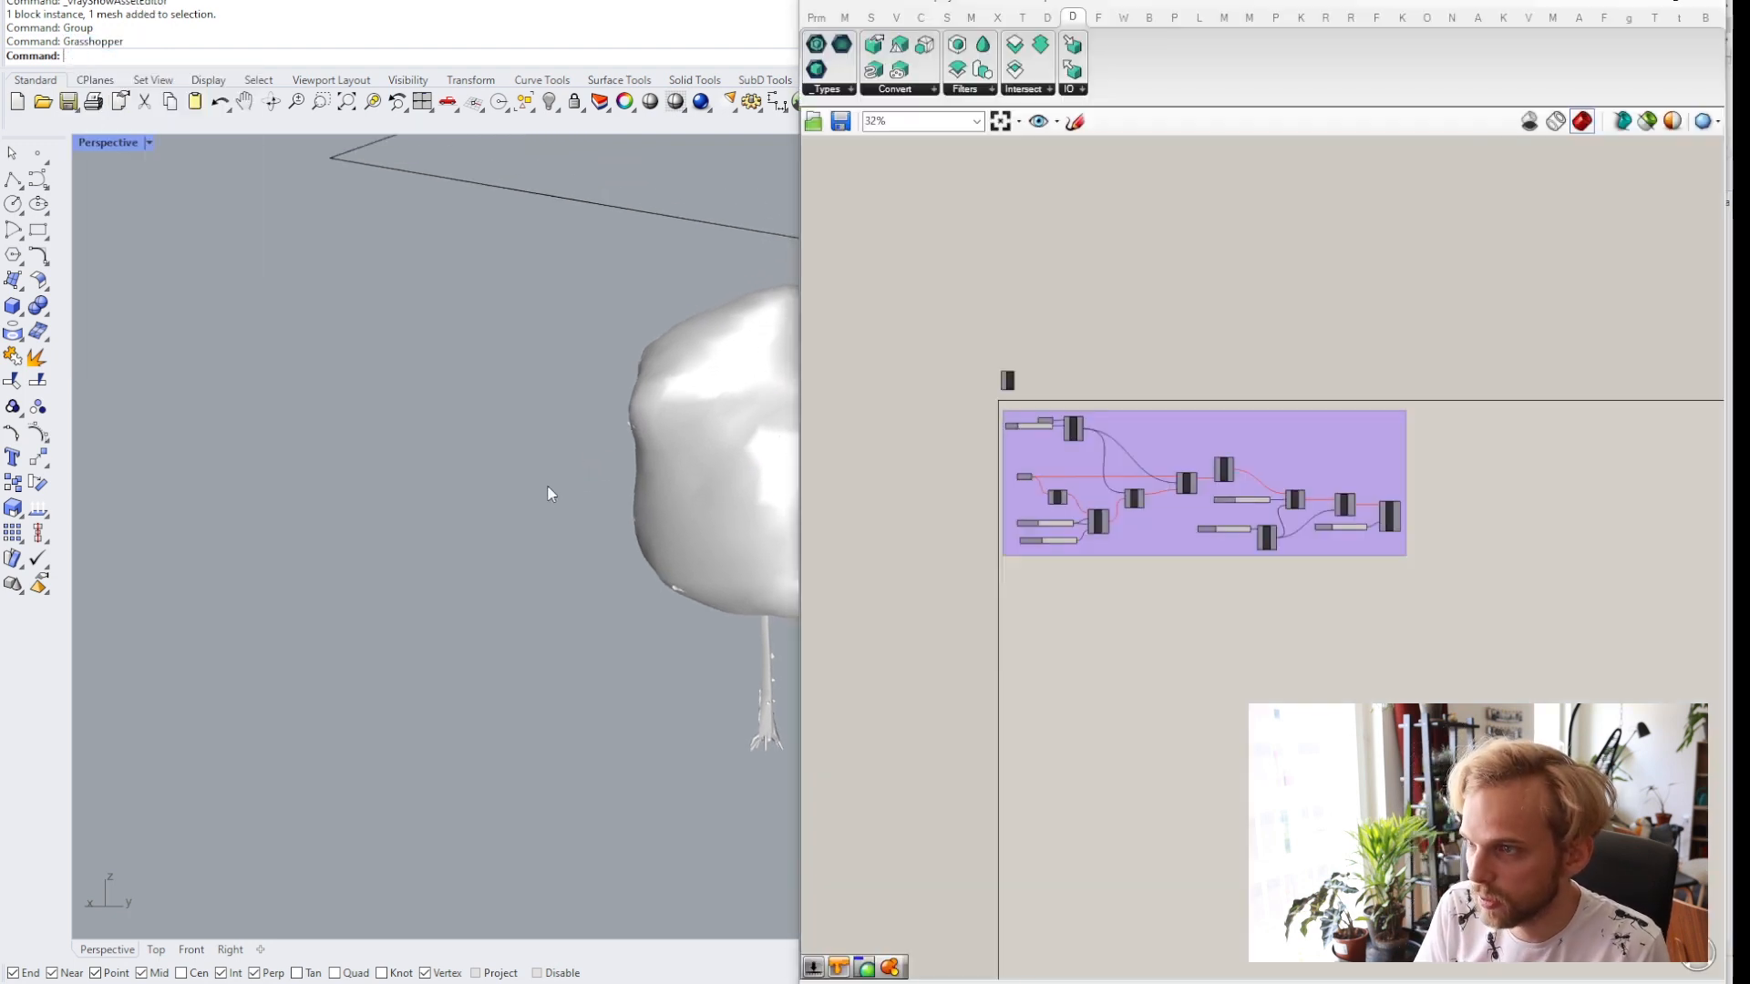
Clear the stored values from the Mesh parameter in the Grasshopper snow definition.
scroll(1021, 447, "up", 8)
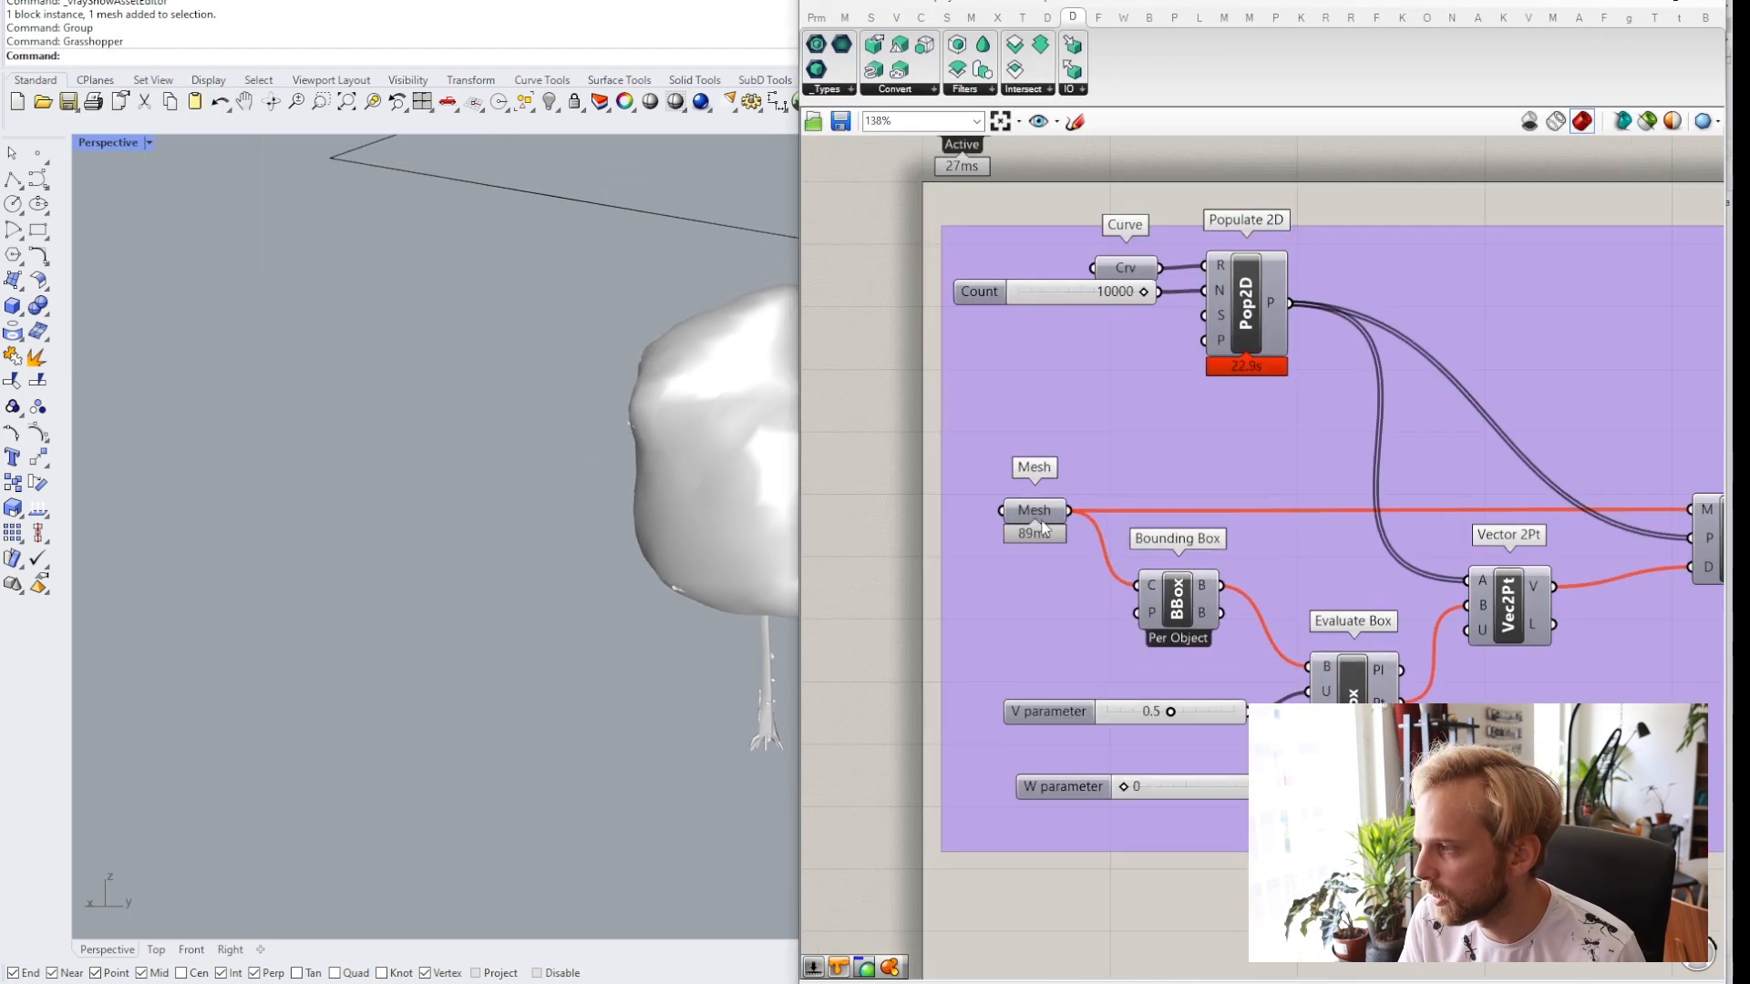
left_click(1031, 510)
right_click(1031, 513)
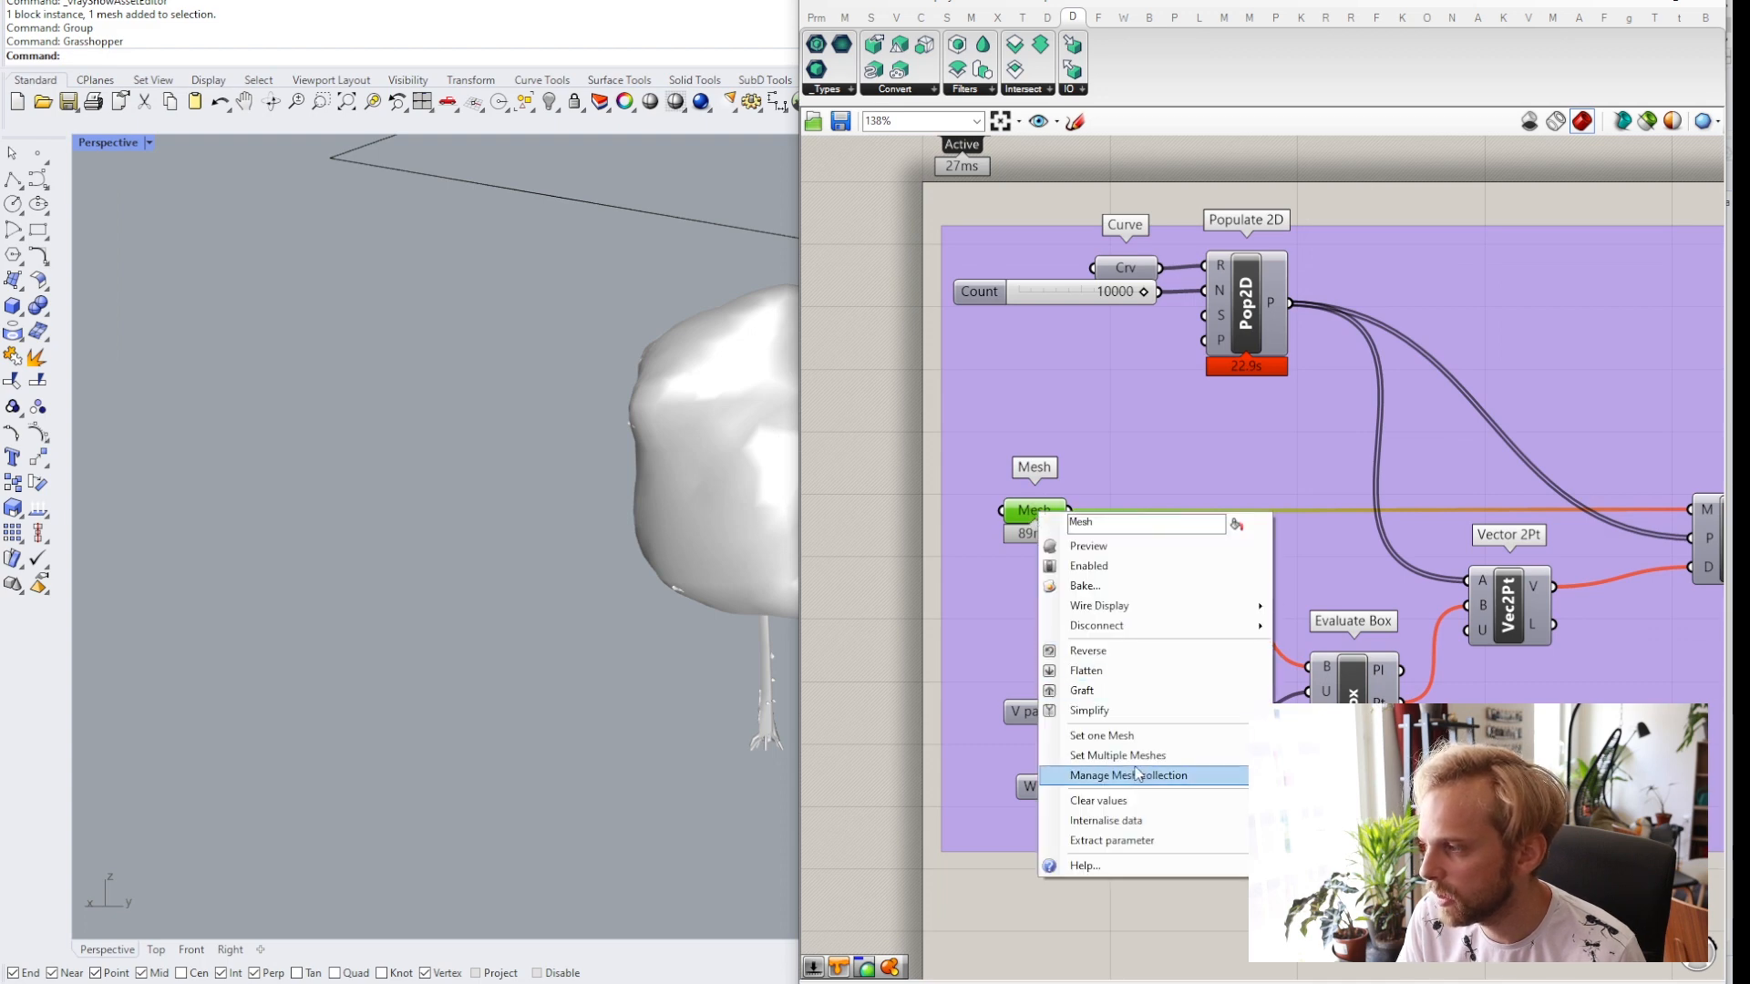
left_click(1102, 801)
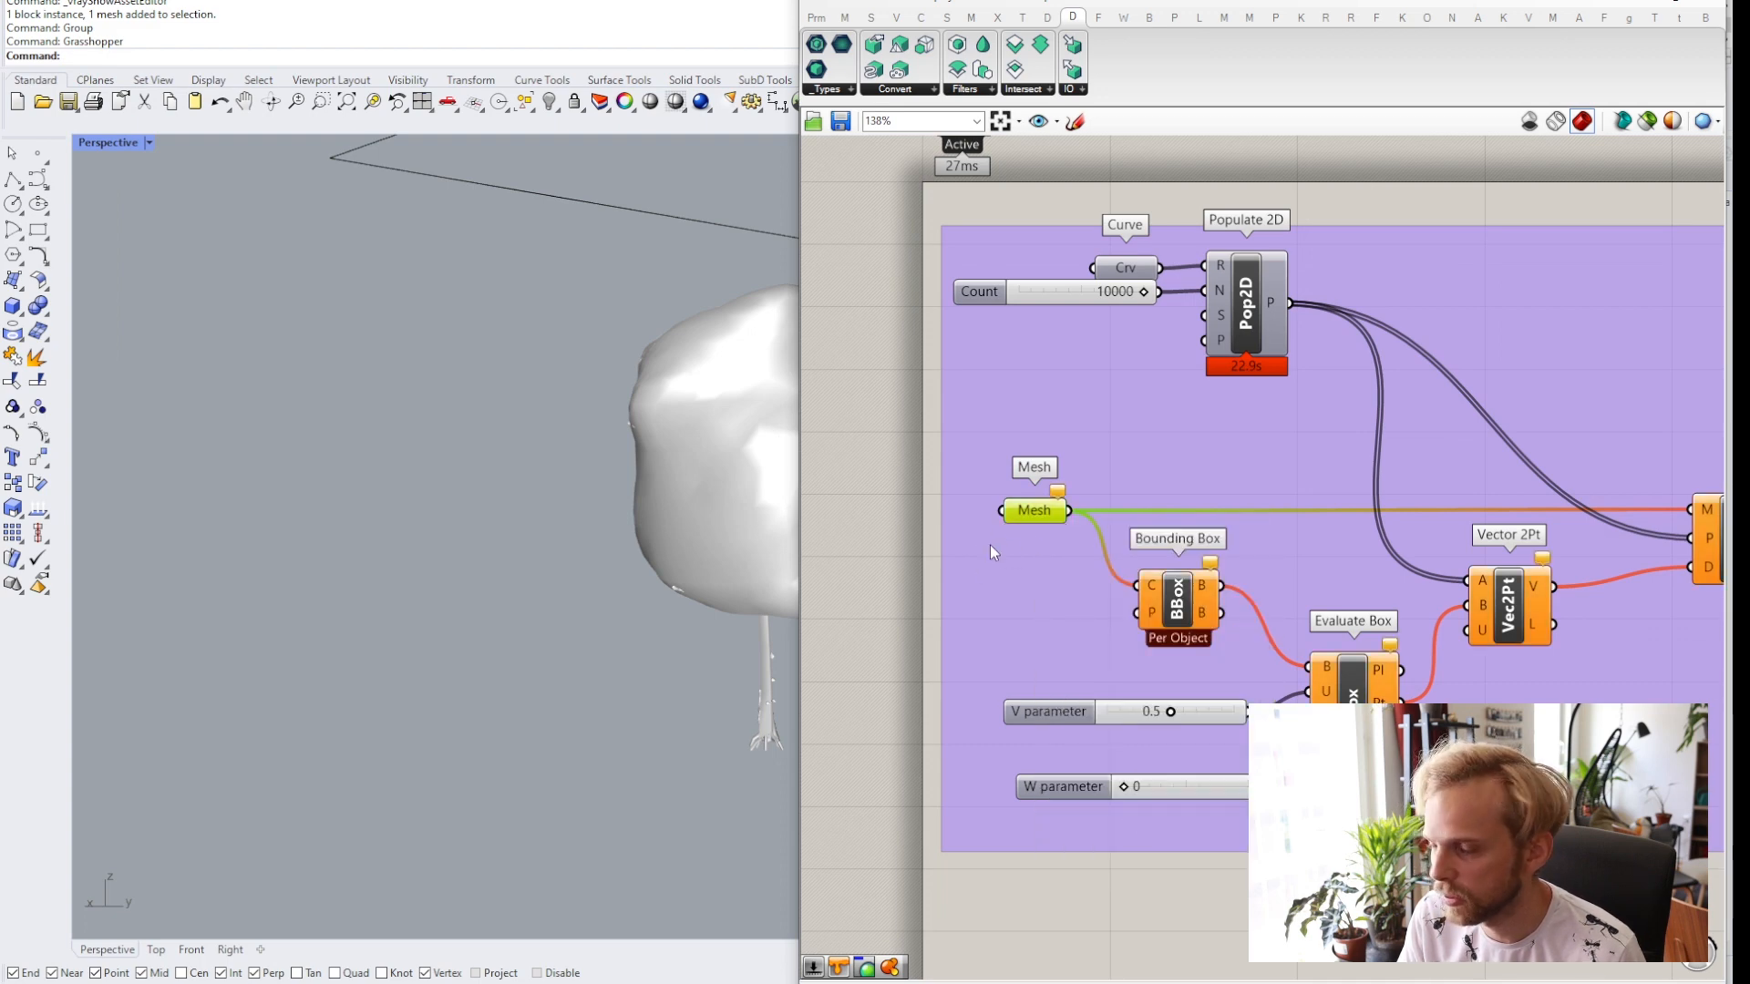
left_click(937, 448)
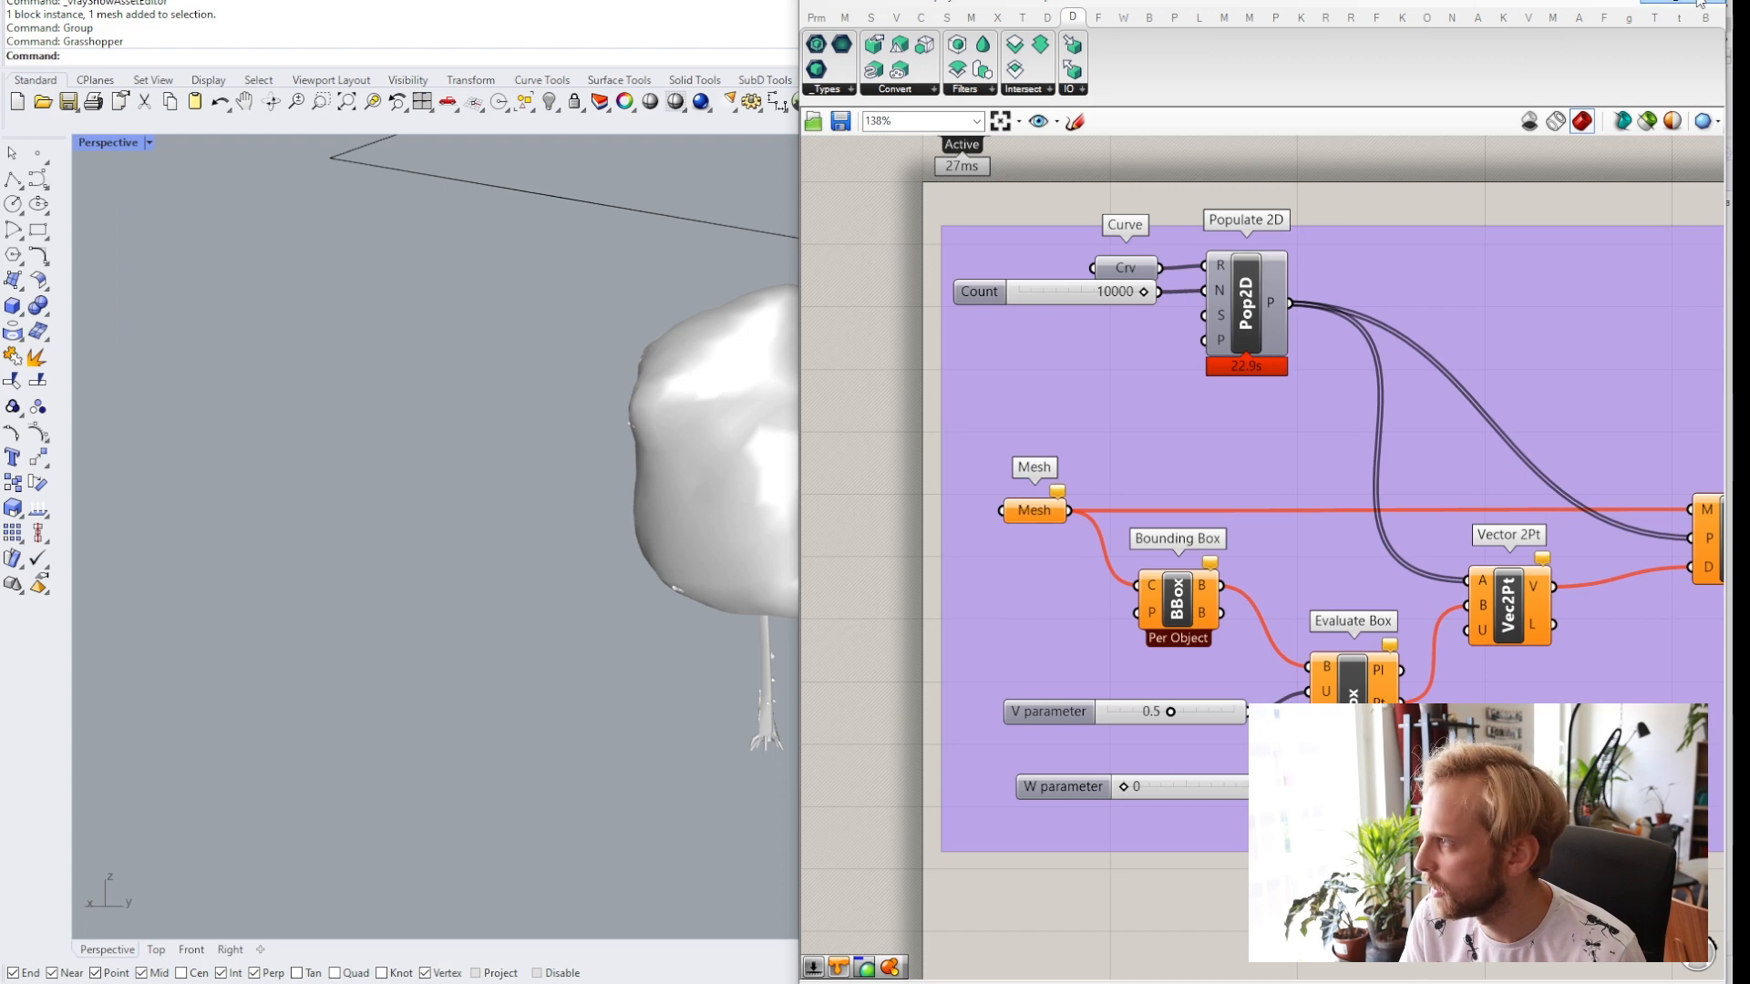
Return to Rhino and delete the rectangular boundary curve above the tree.
double_click(893, 0)
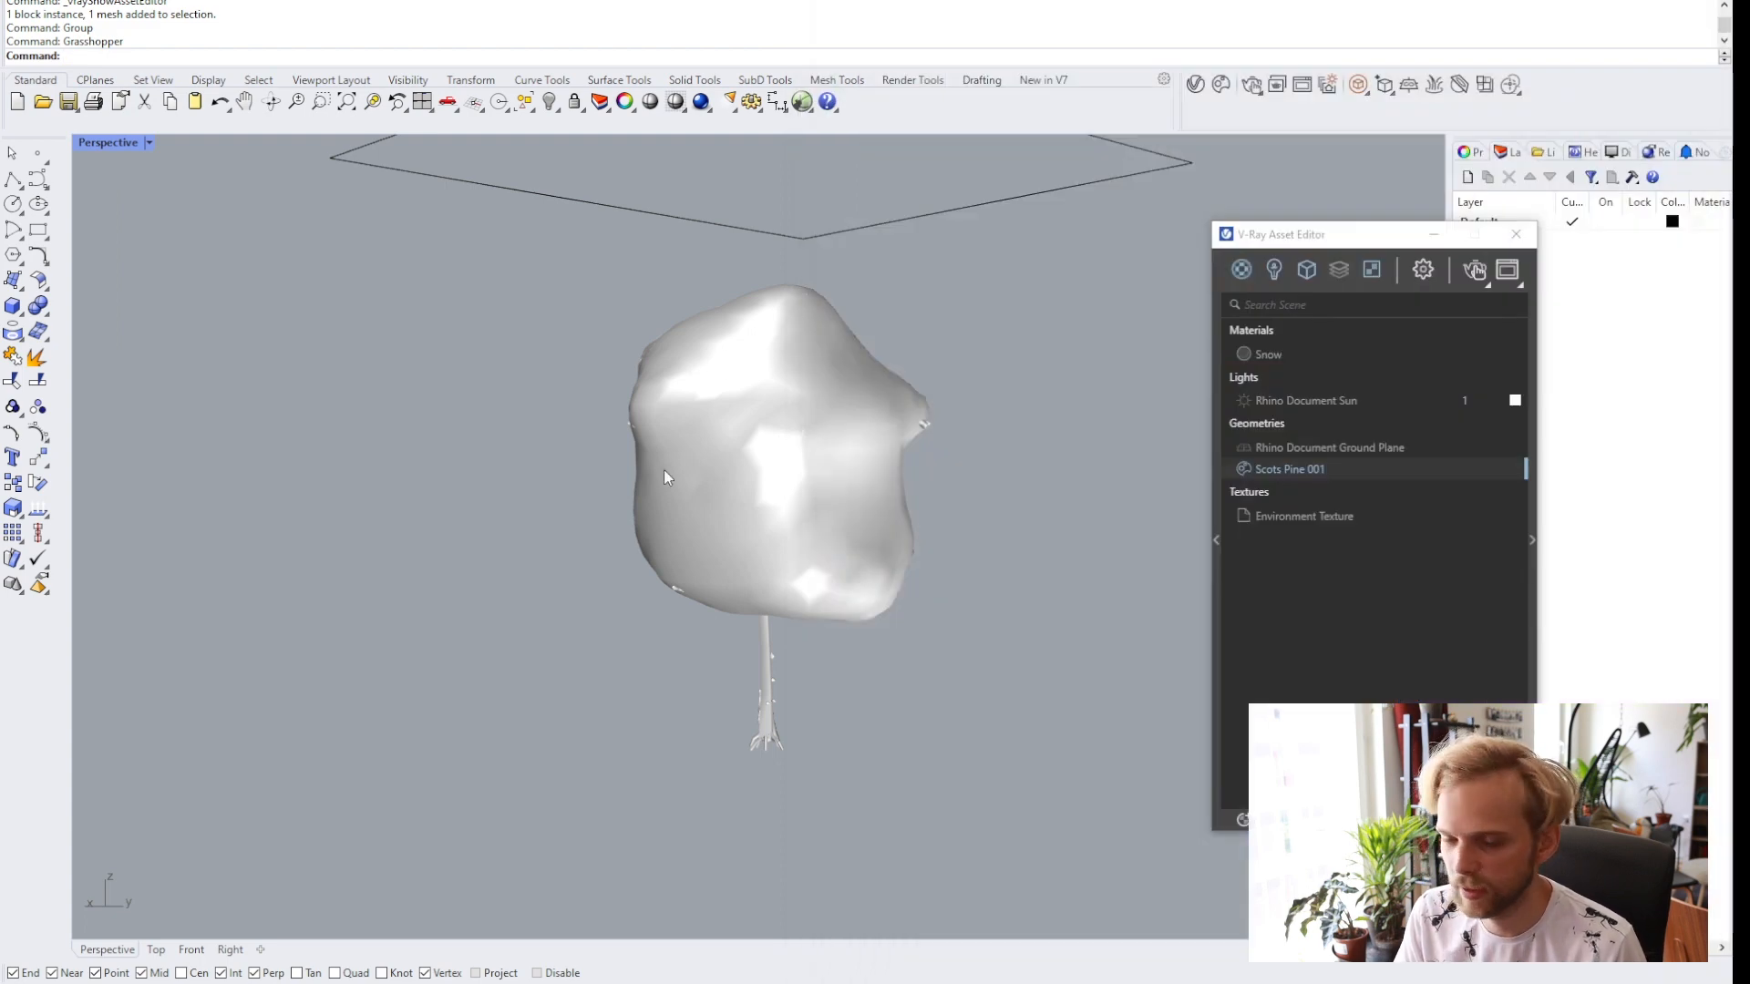
right_click_drag(690, 517, 743, 506)
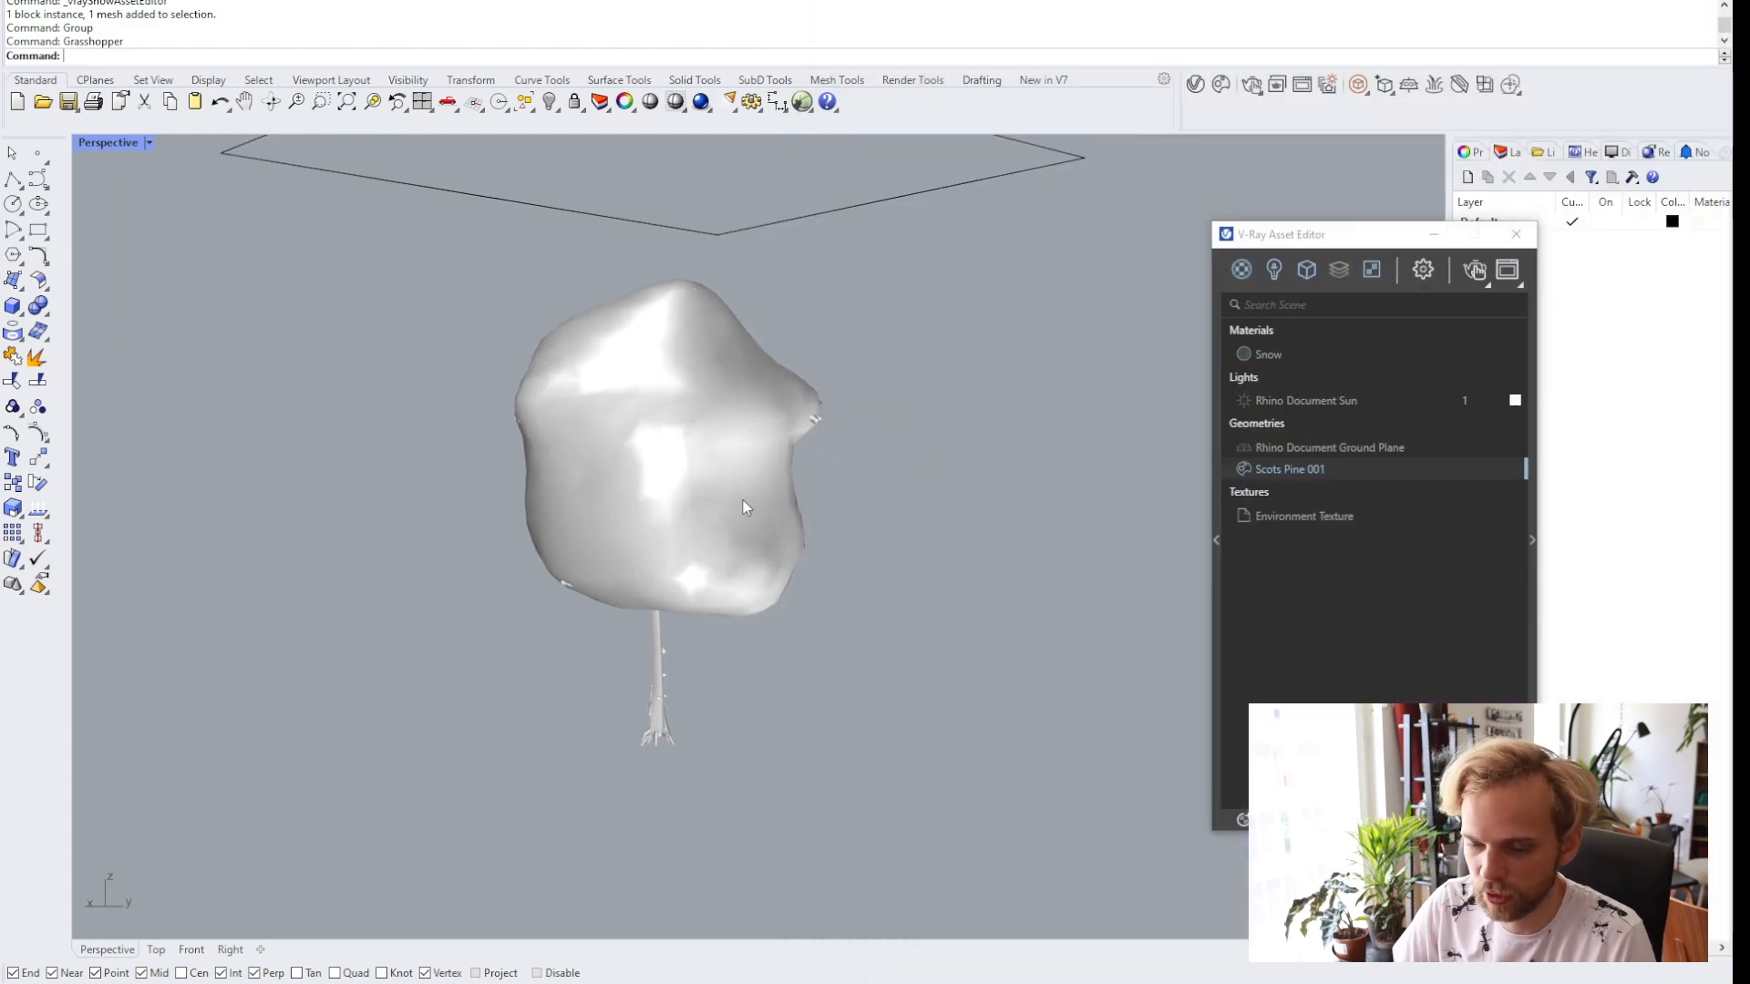
left_click(905, 195)
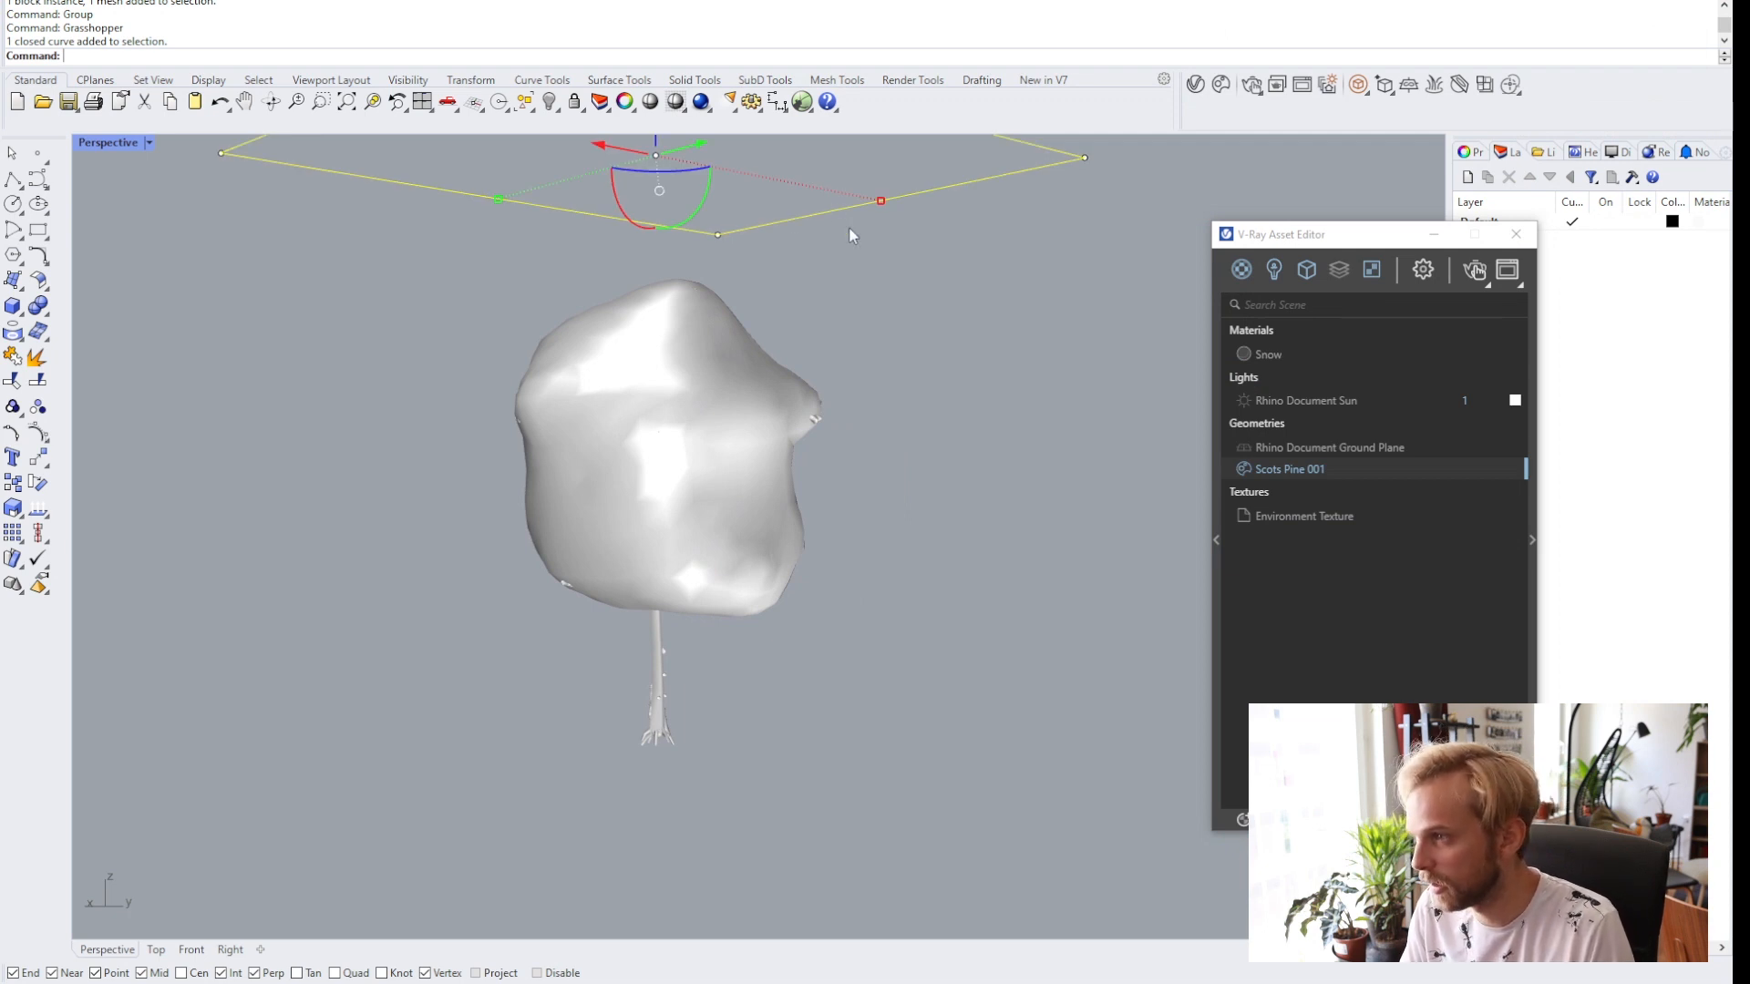
key("Delete")
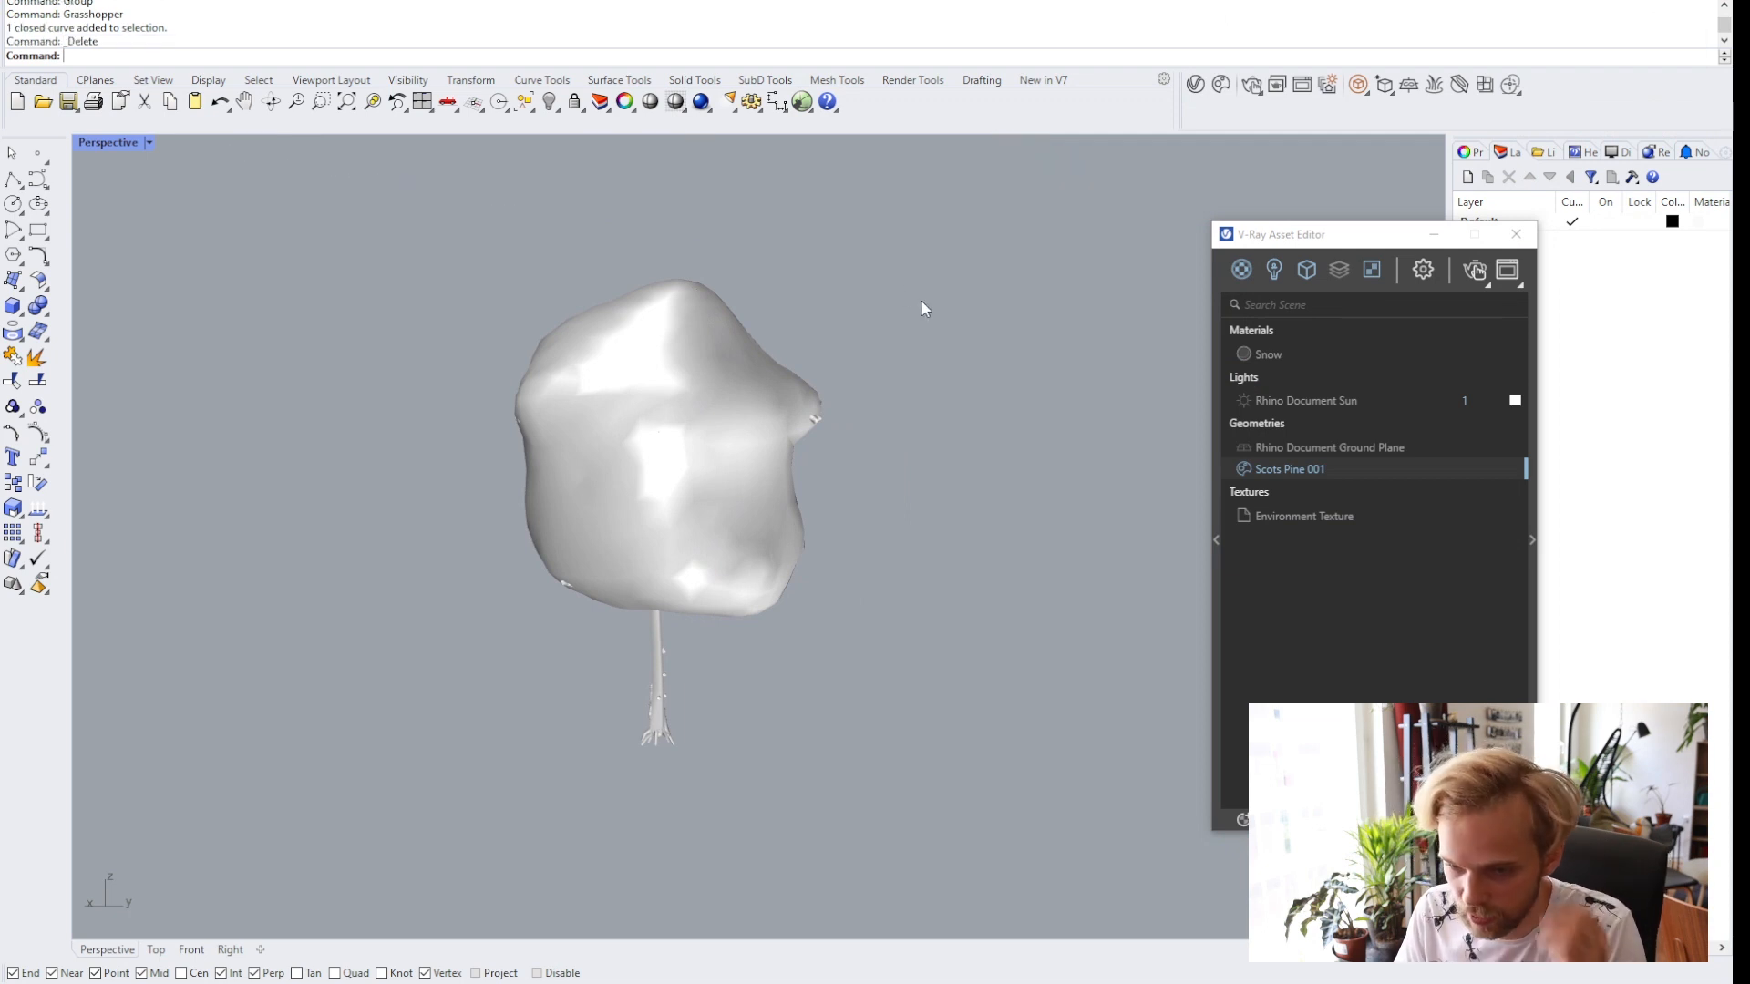
Render the scene with V-Ray, zoom into the snowy branches in the frame buffer, then close it.
right_click_drag(941, 340, 942, 500)
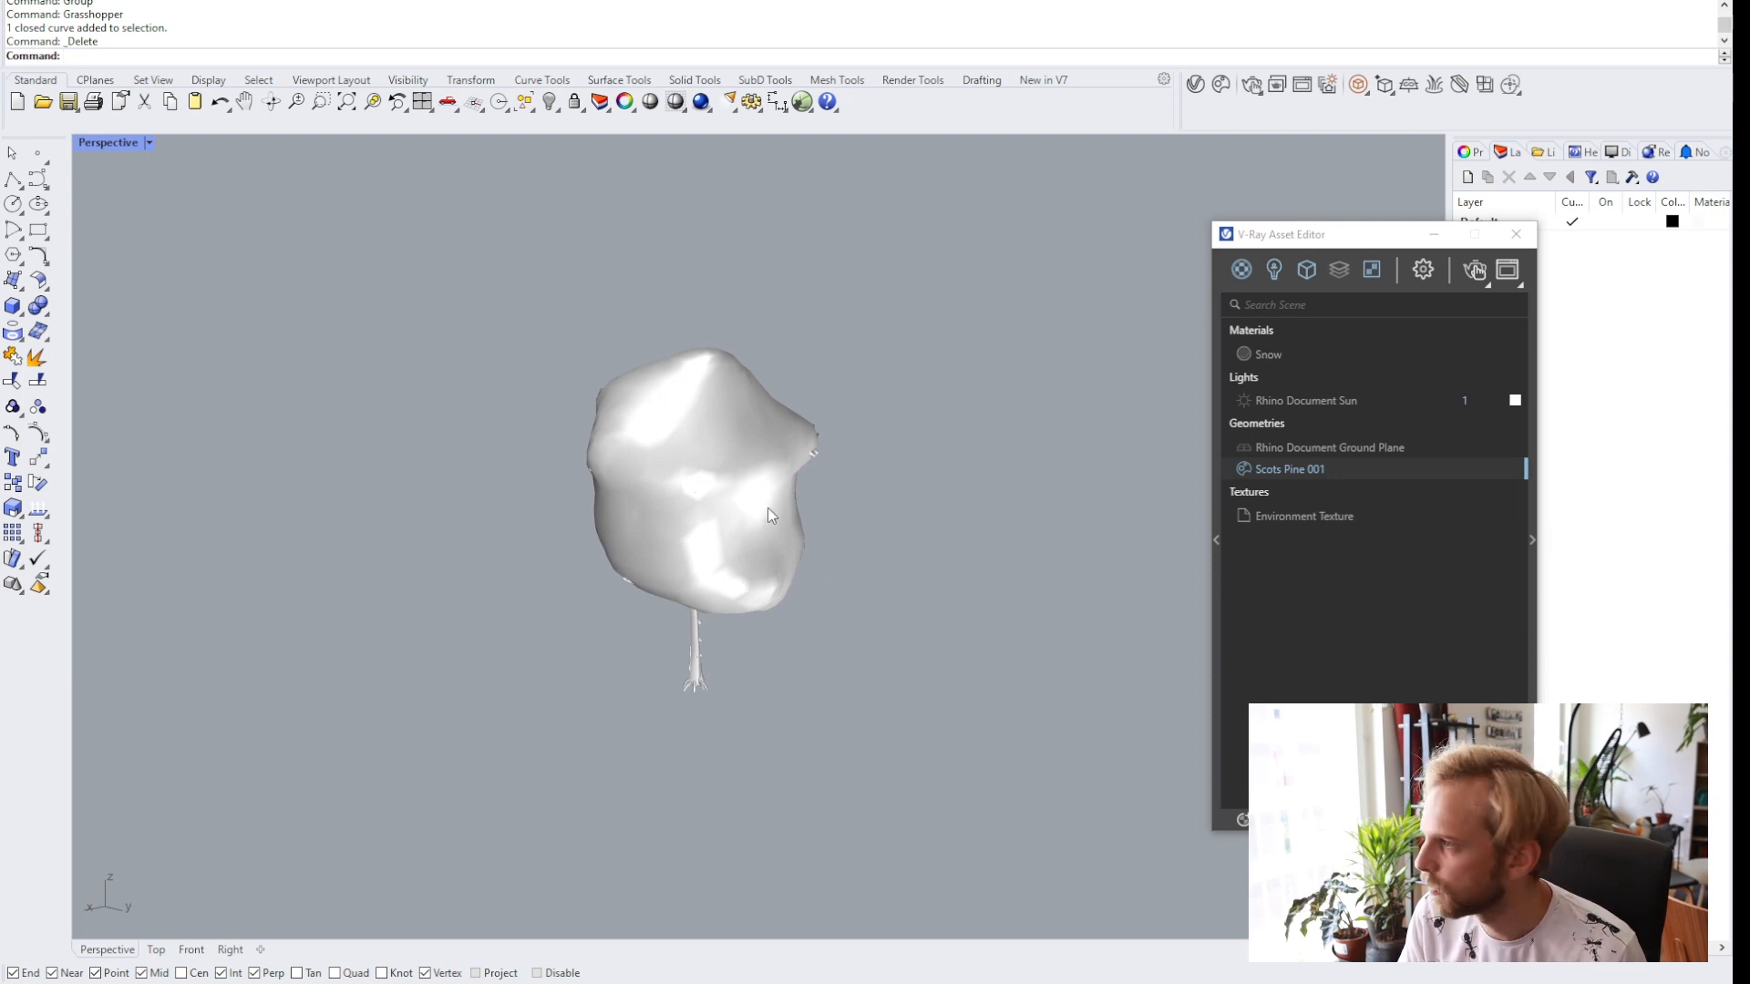
scroll(729, 497, "up", 3)
scroll(696, 492, "down", 3)
scroll(712, 501, "up", 2)
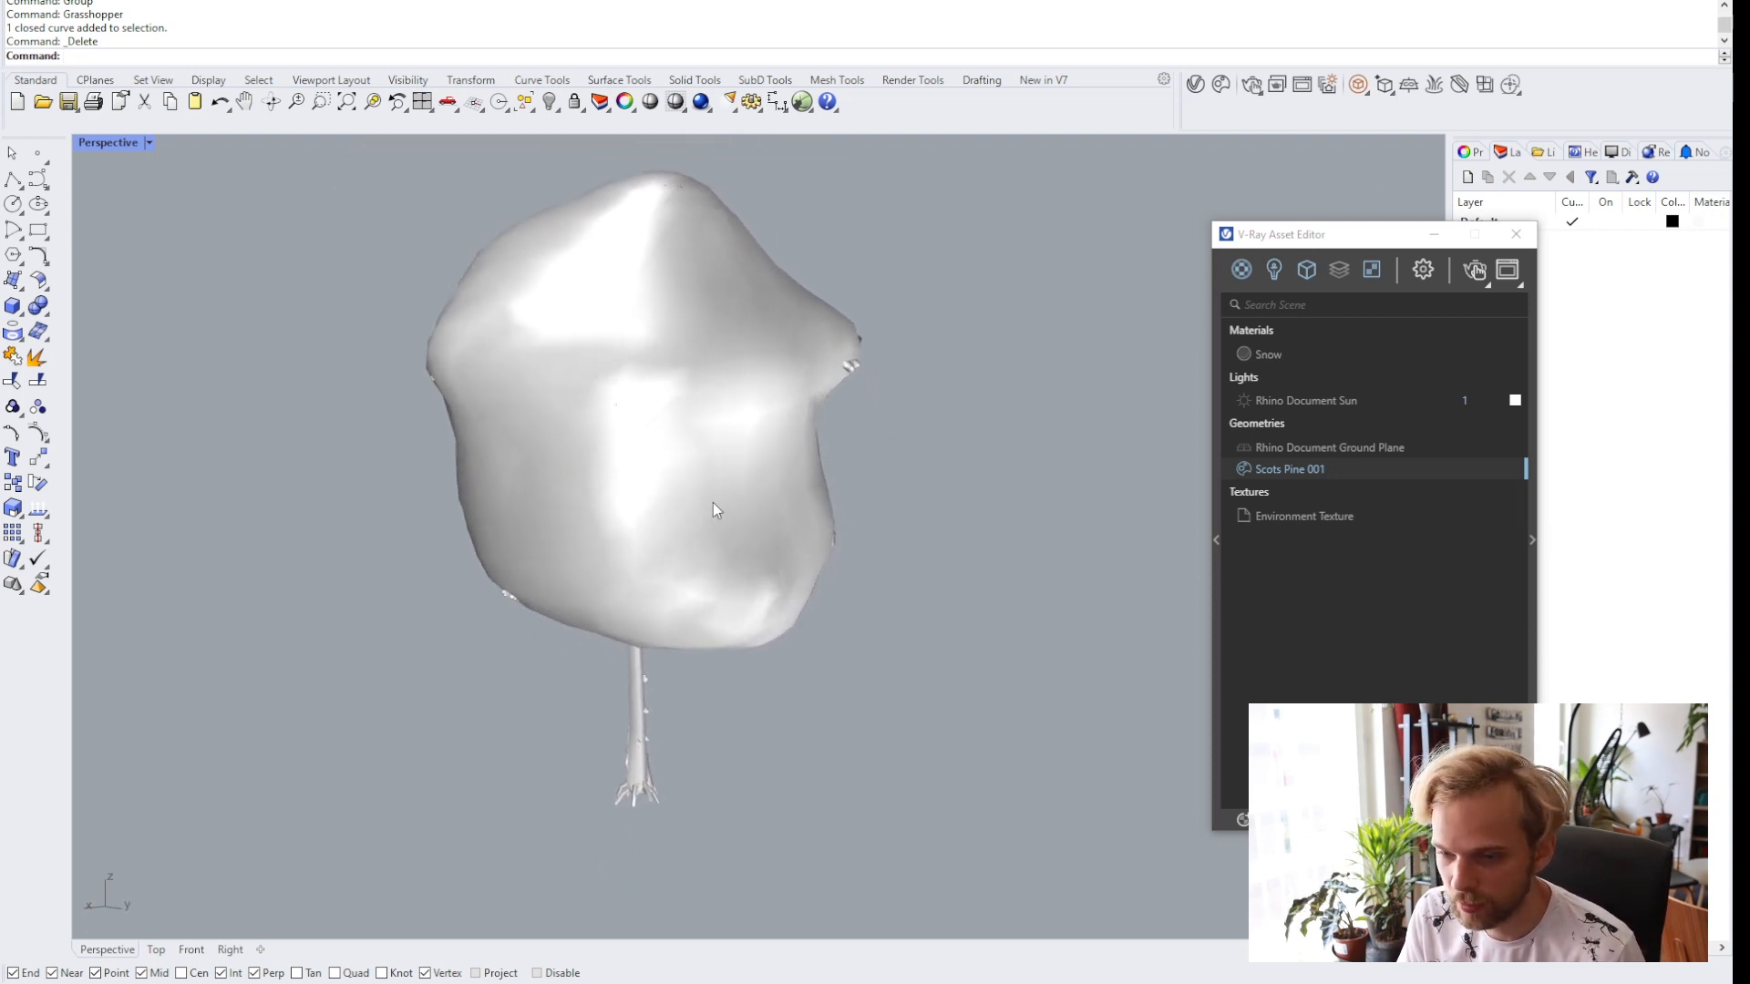
scroll(713, 501, "up", 1)
scroll(711, 510, "down", 3)
scroll(729, 544, "up", 2)
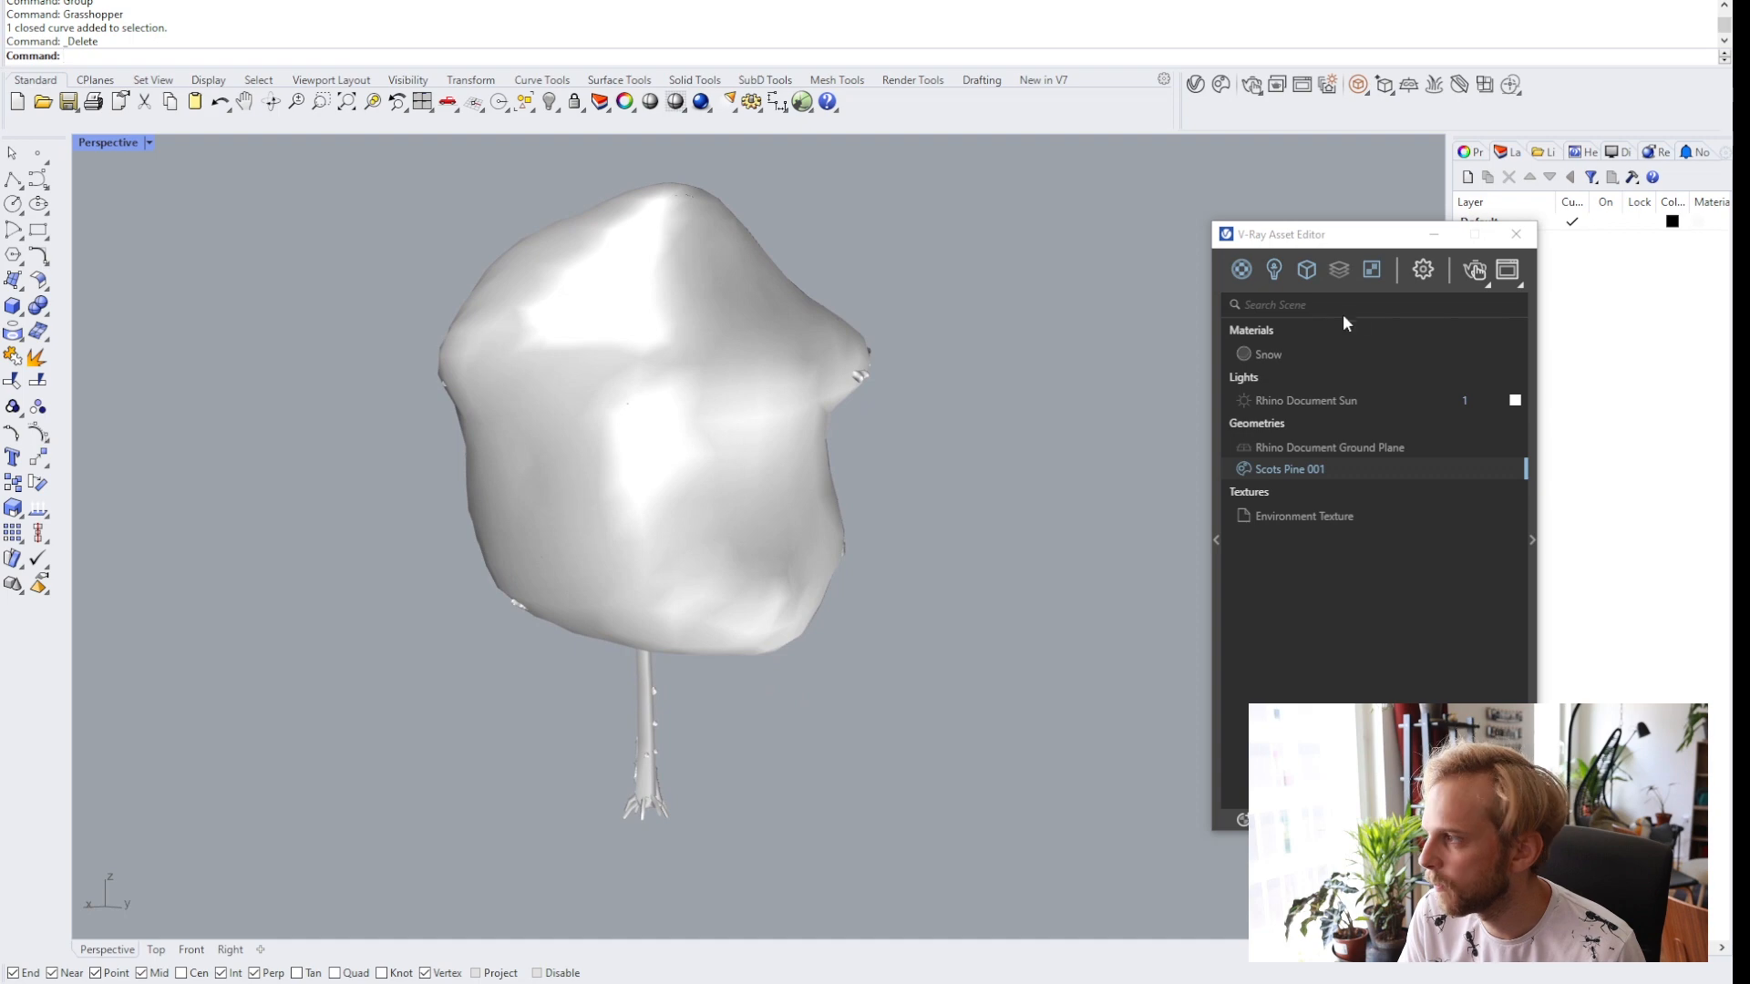
left_click(1478, 271)
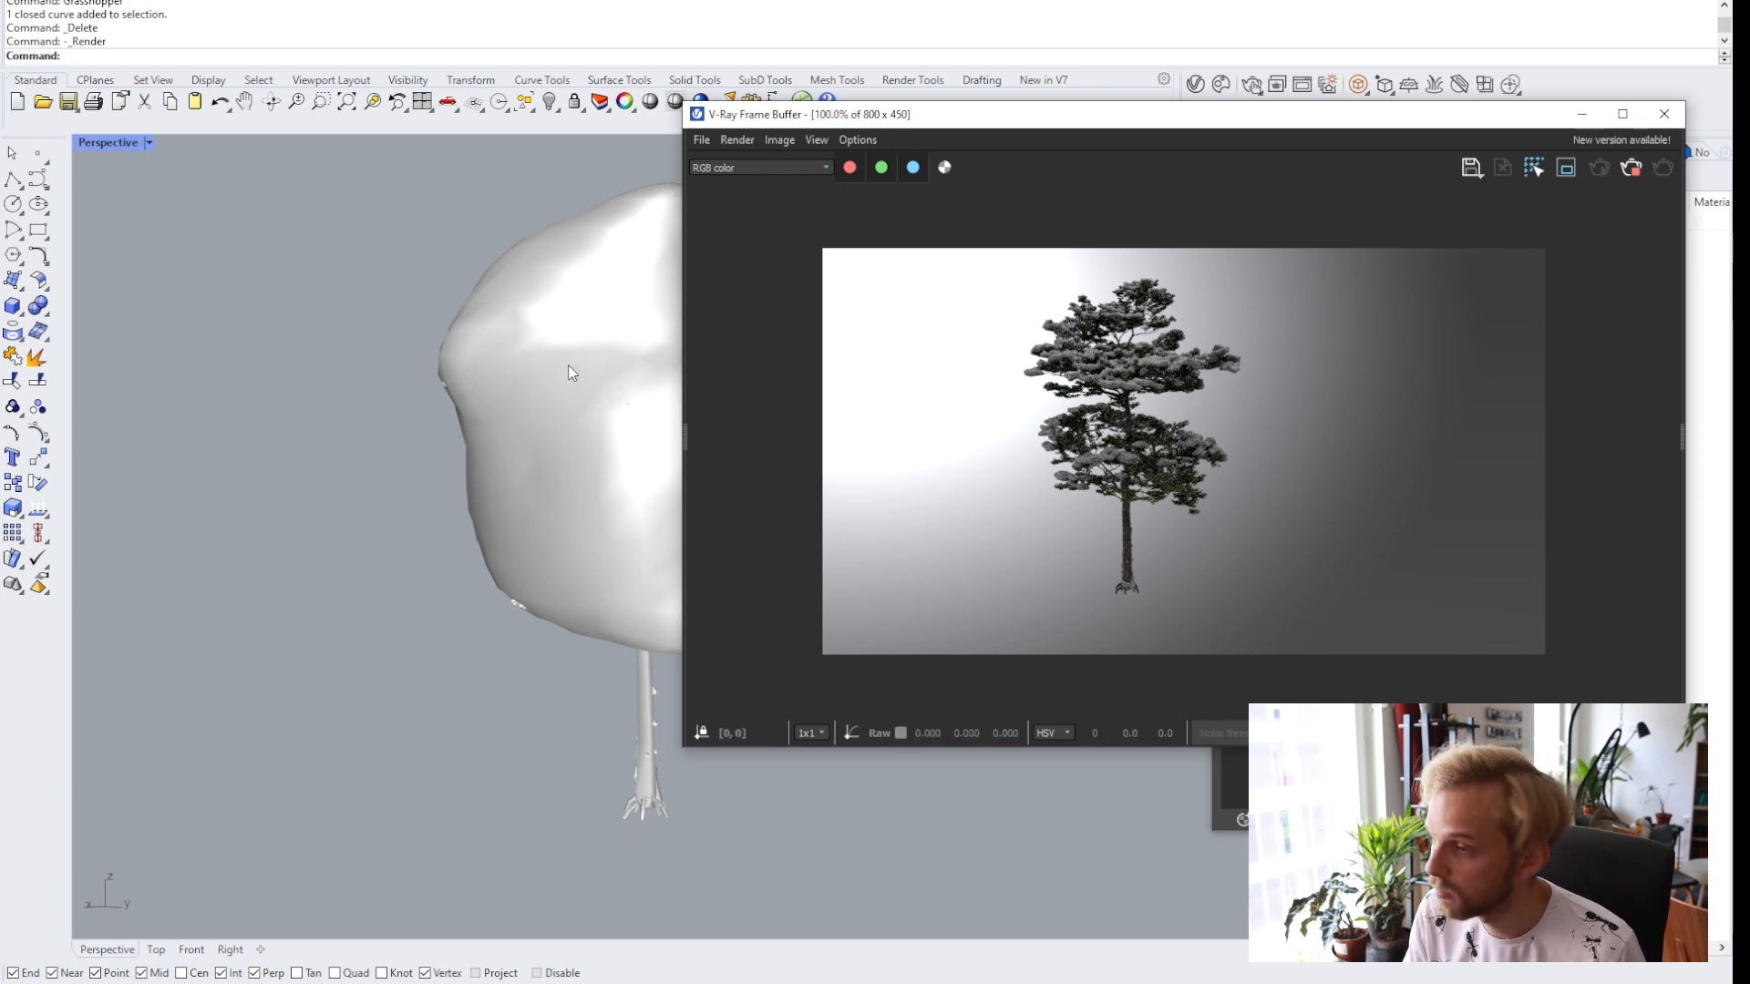
scroll(600, 352, "up", 6)
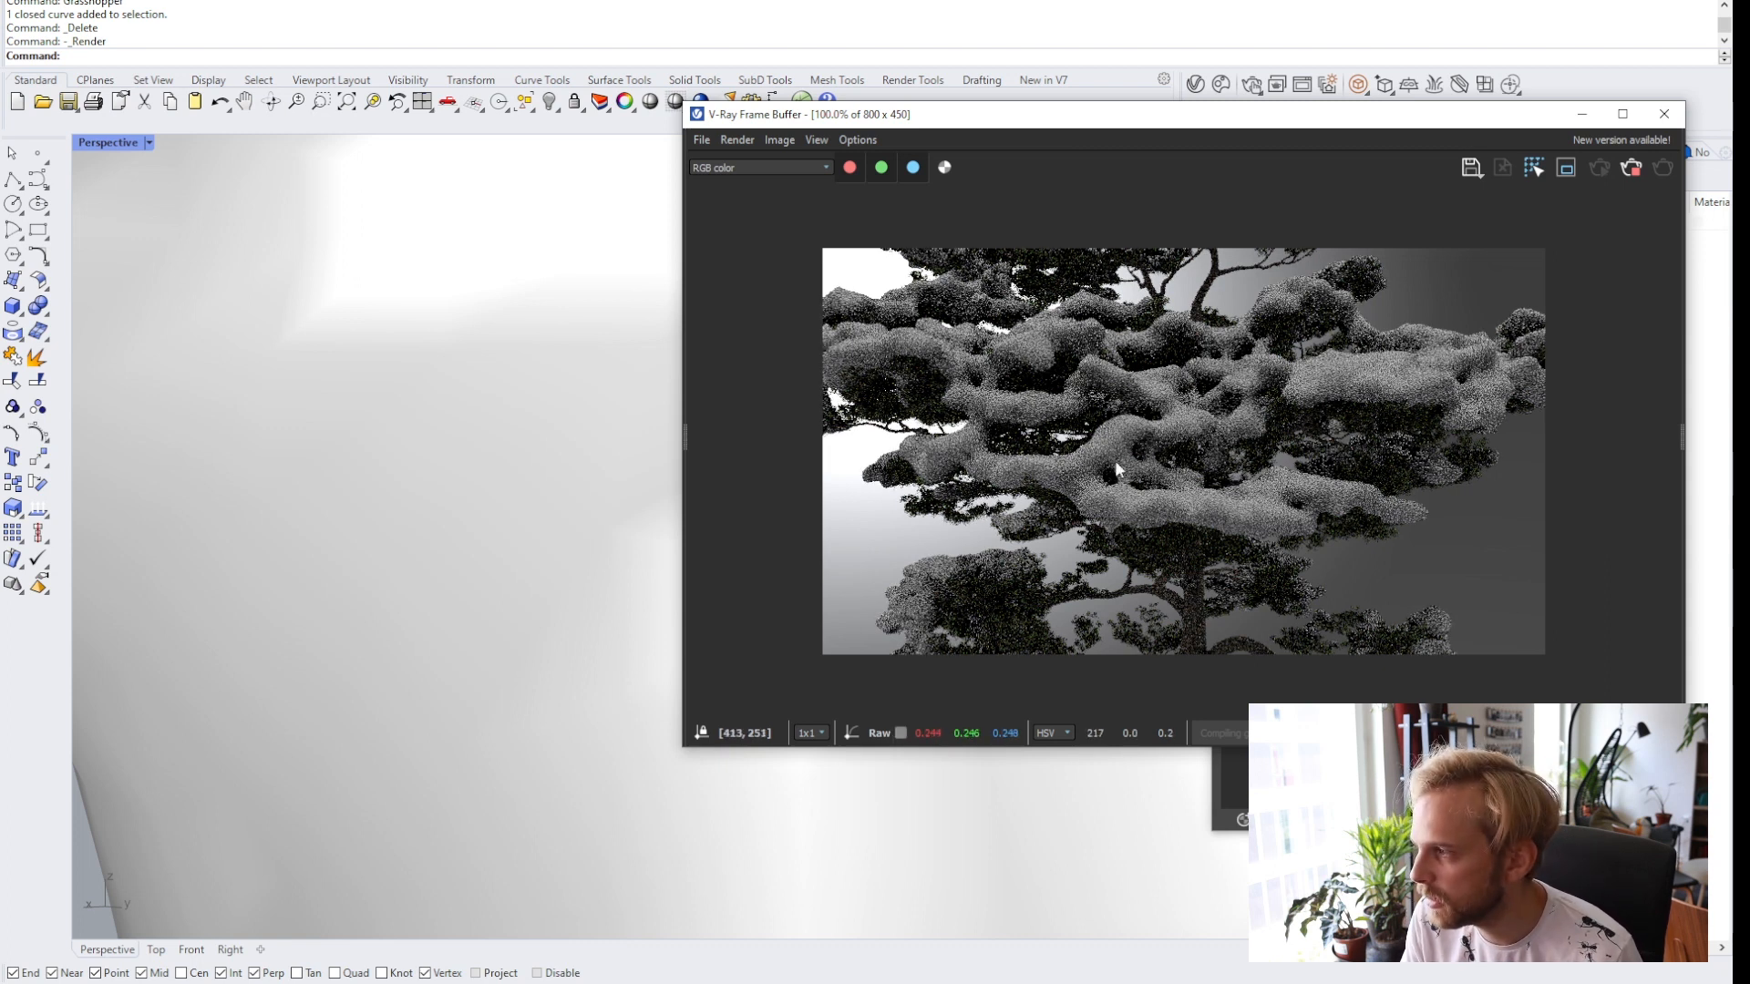
left_click(1664, 114)
Open the Snow material and add a Falloff map to its diffuse colour.
scroll(865, 393, "down", 5)
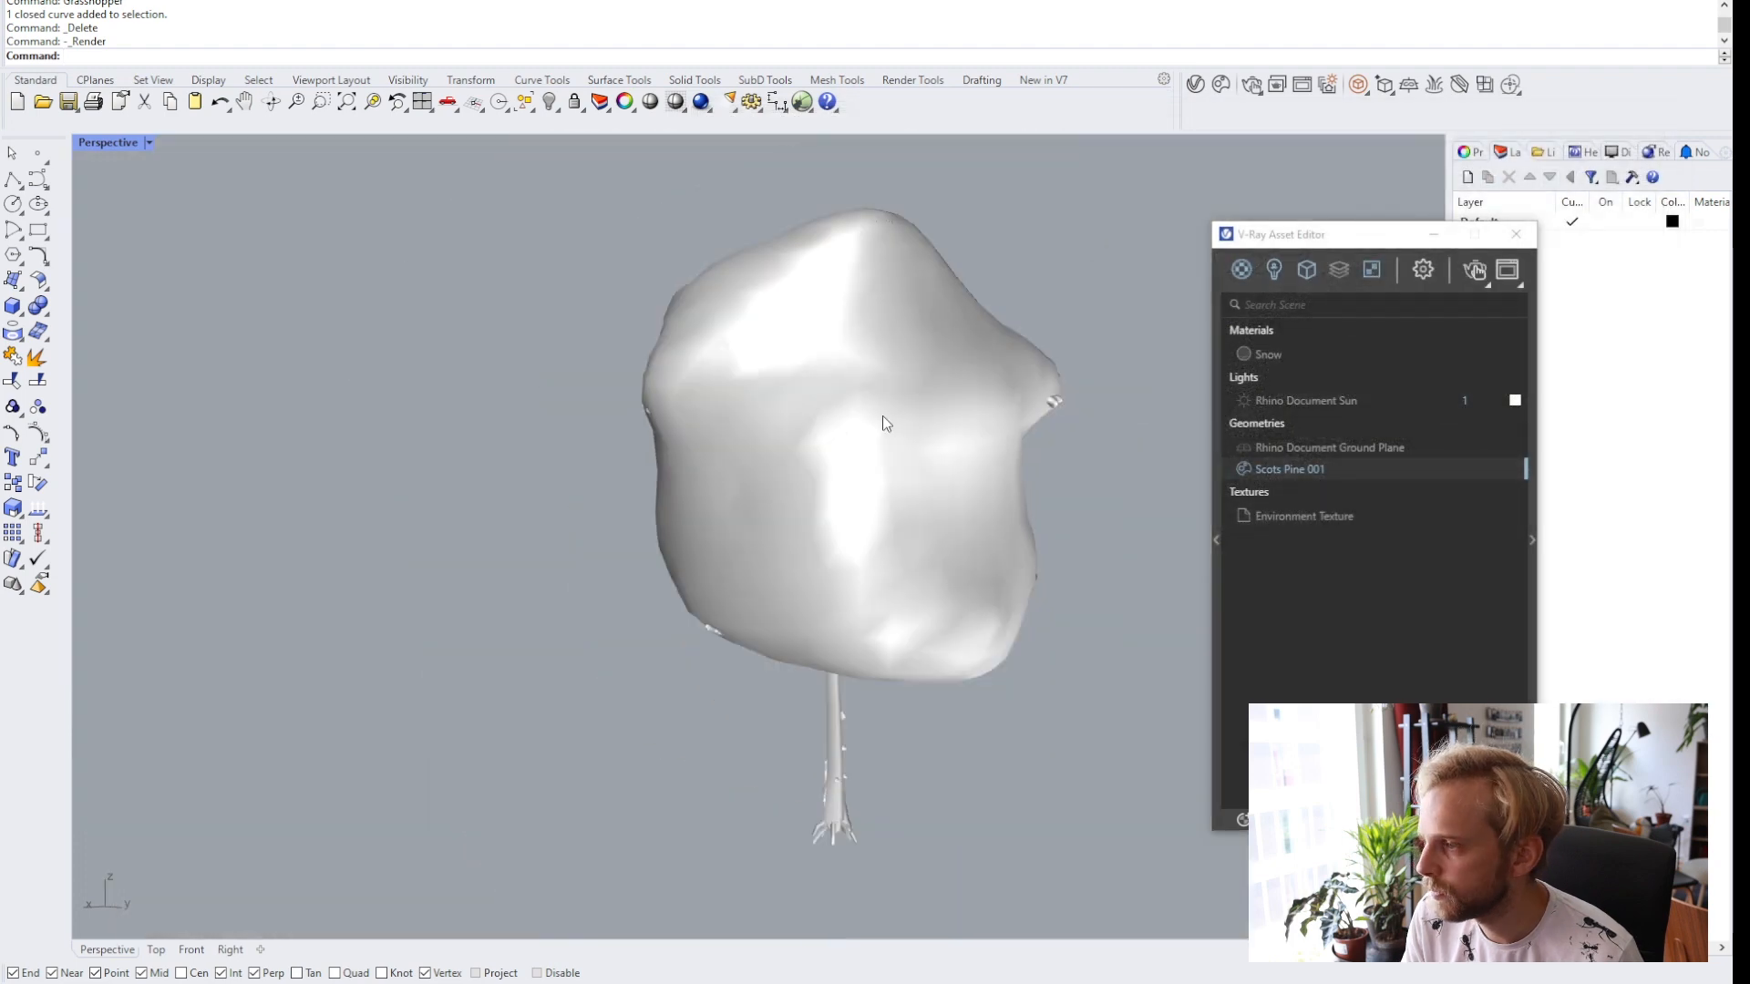
left_click(1303, 360)
left_click_drag(1332, 237, 794, 249)
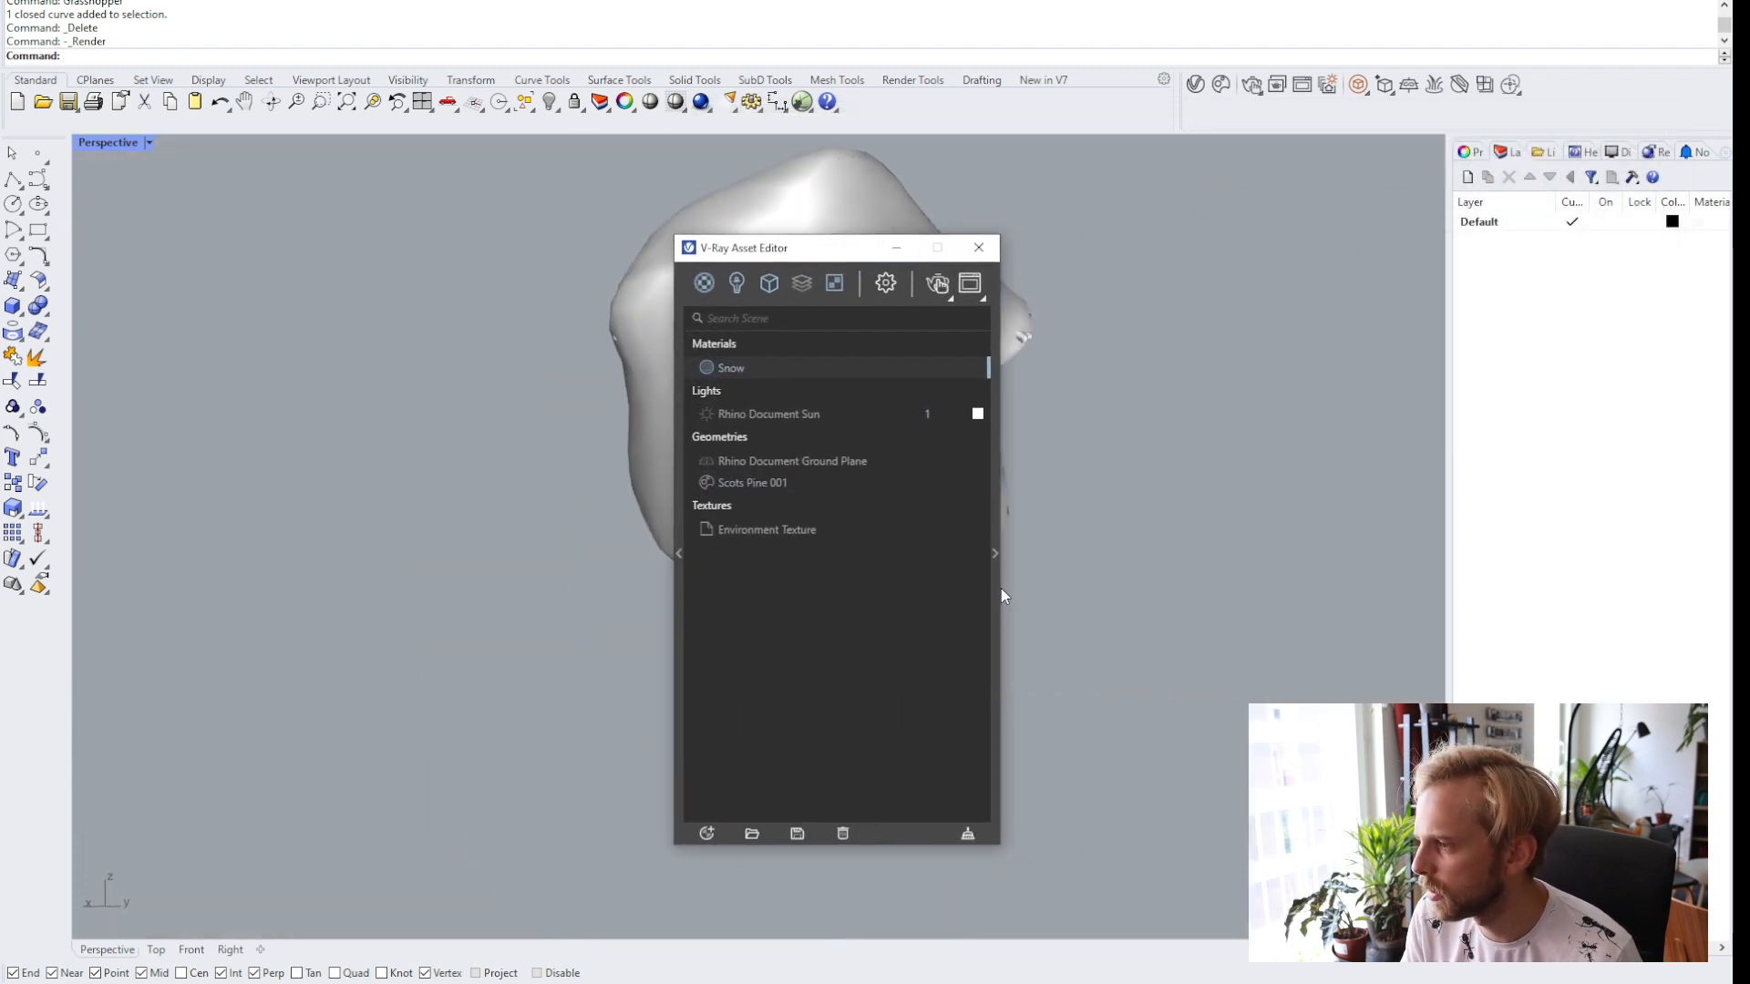
left_click(997, 589)
left_click(1324, 603)
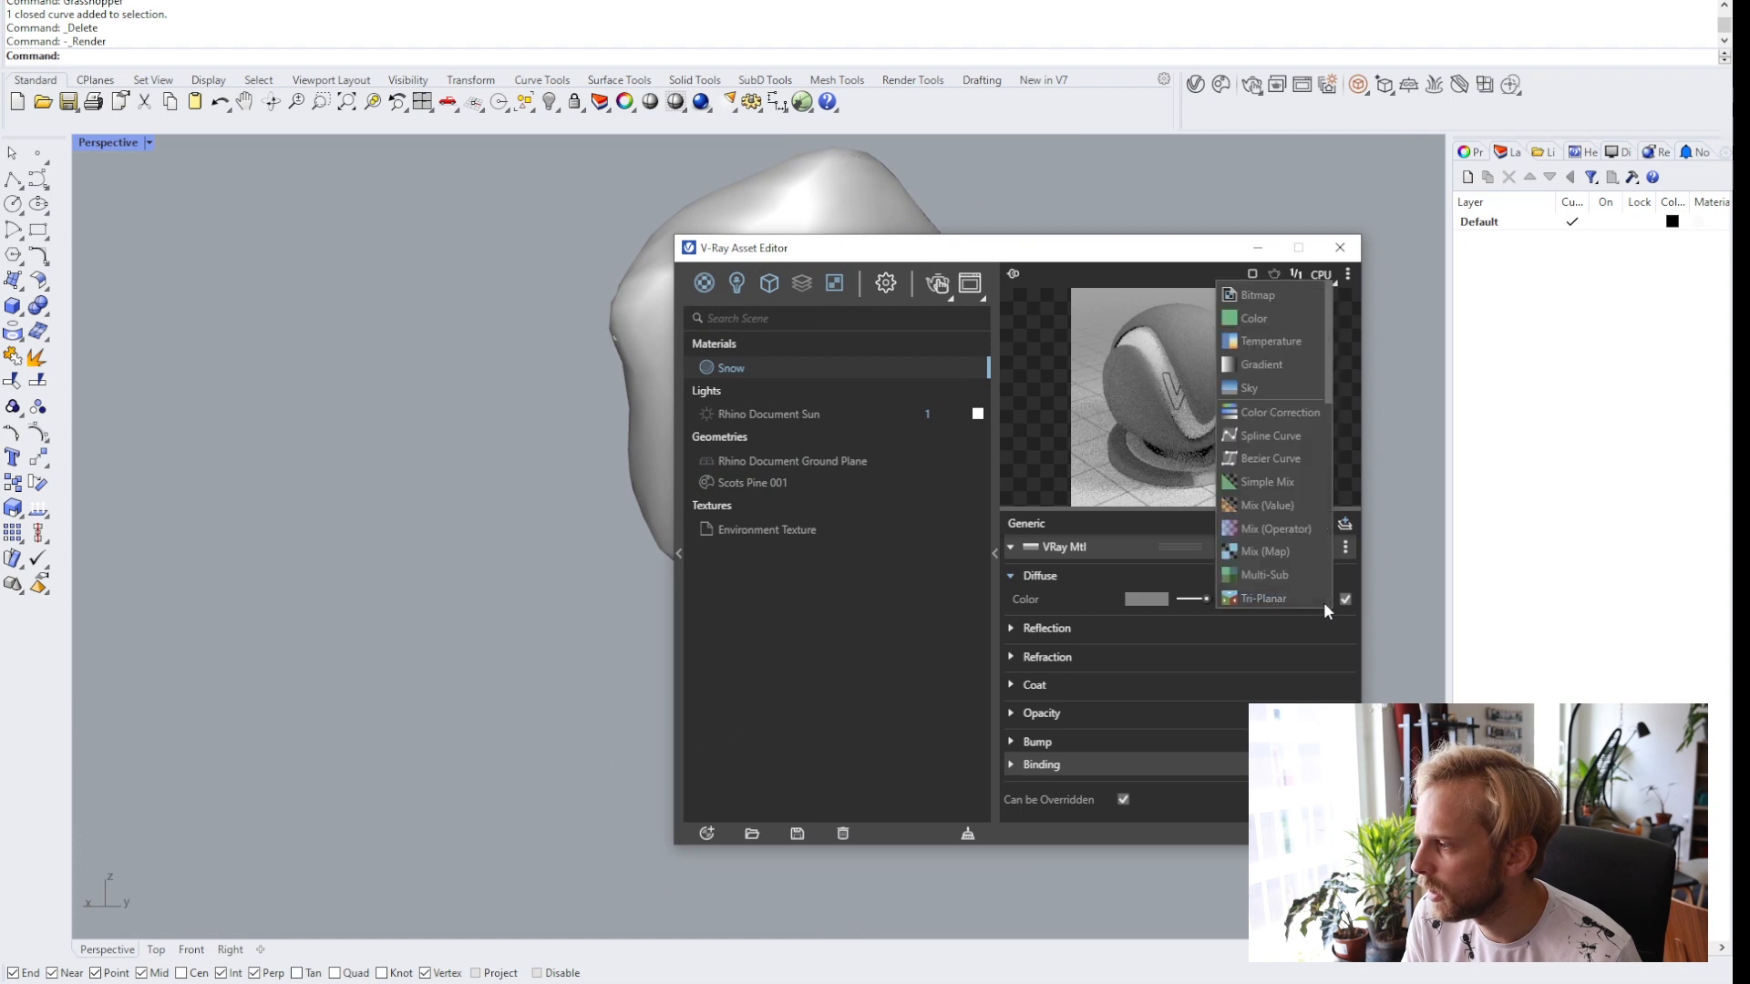
scroll(1282, 429, "down", 5)
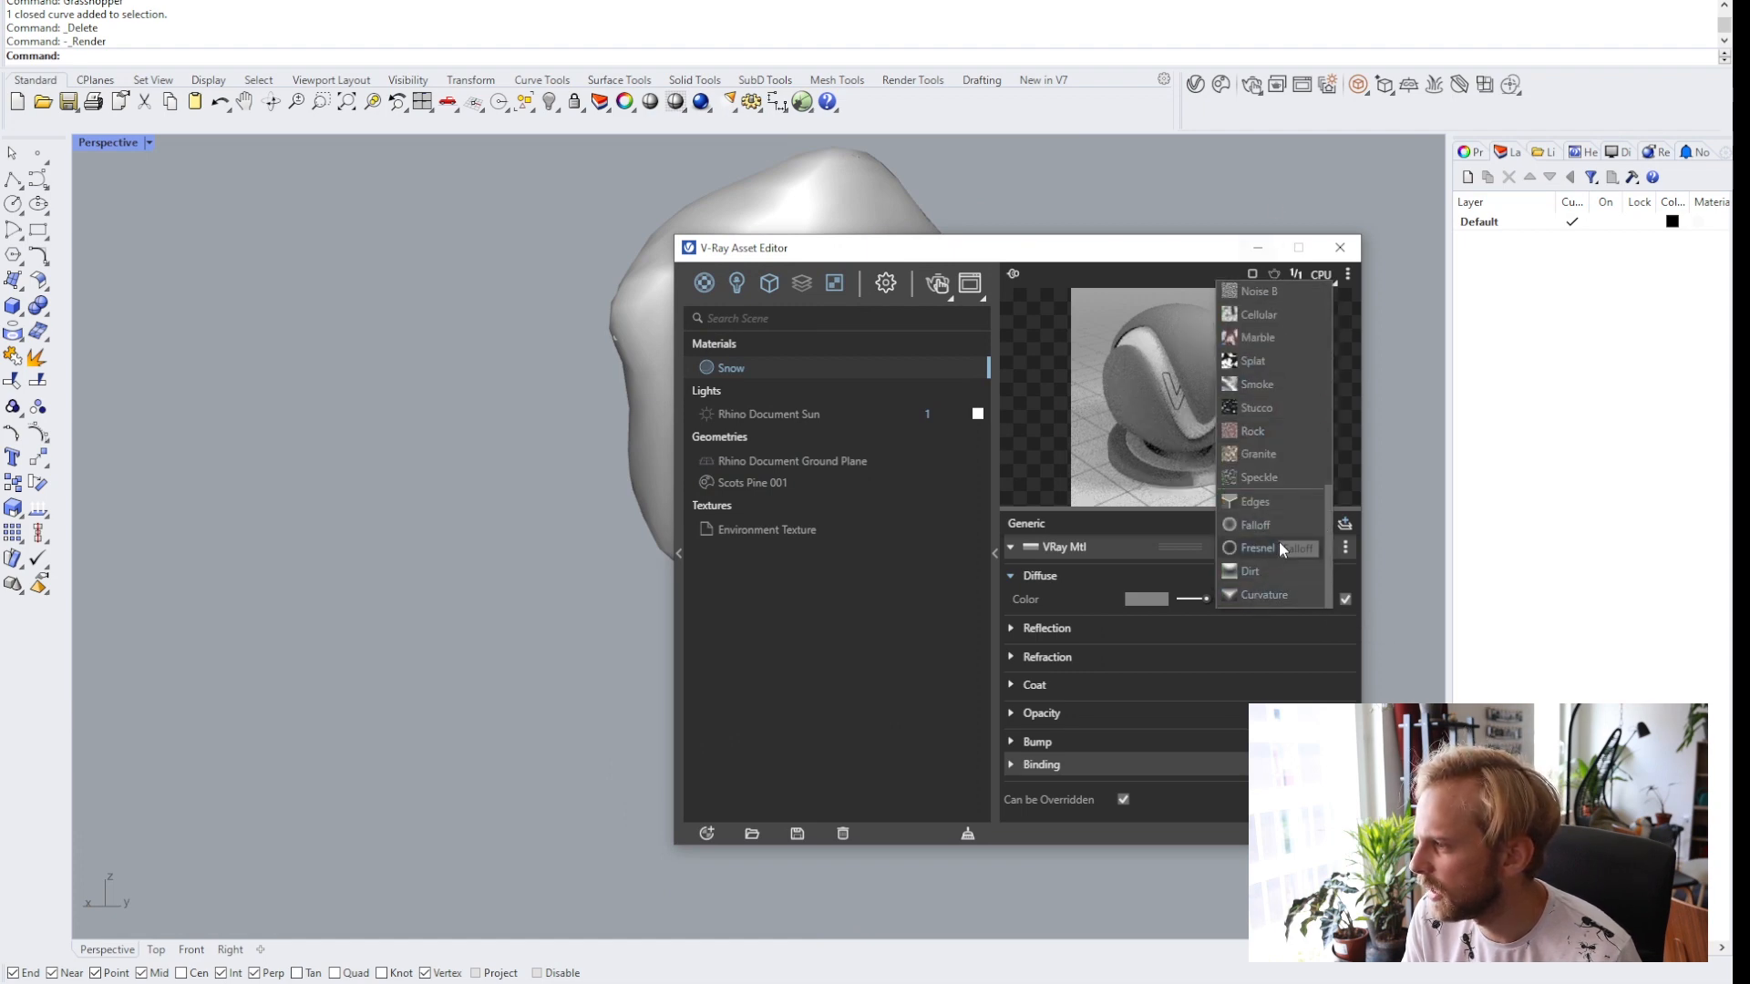
left_click(1278, 527)
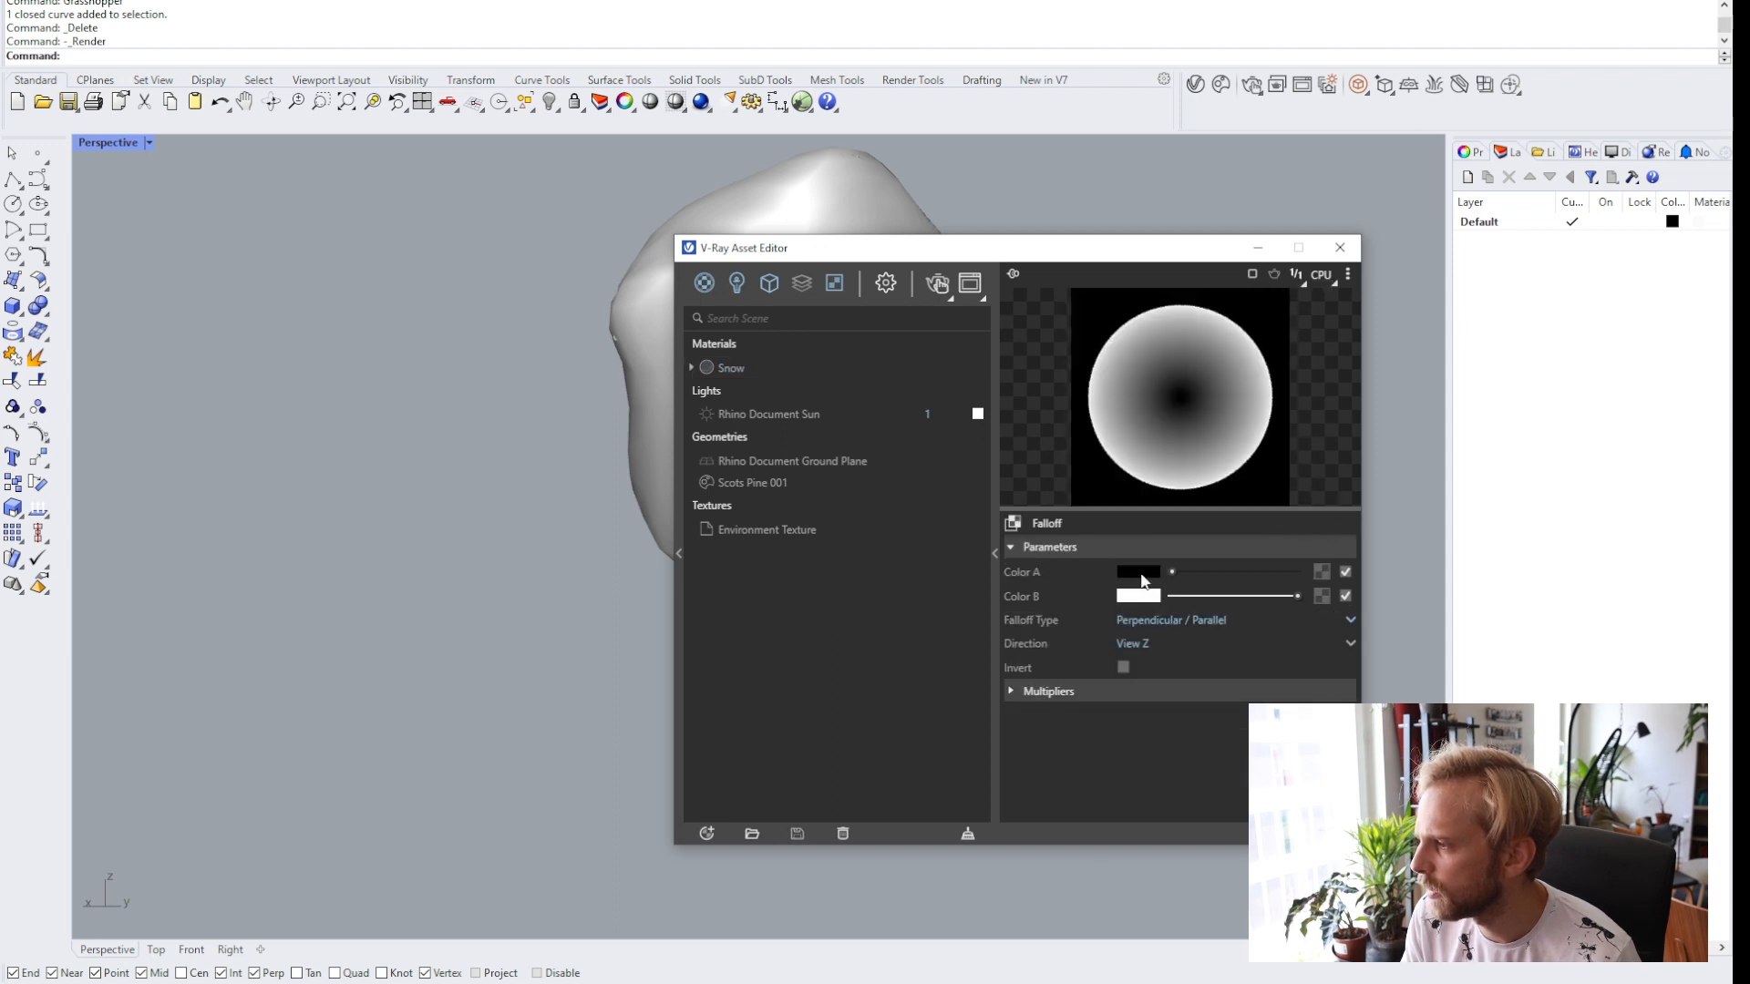
Set the Falloff map's Color A to light grey.
left_click(1140, 572)
mouse_move(662, 419)
left_mouse_down()
mouse_move(552, 408)
mouse_move(558, 386)
left_mouse_up()
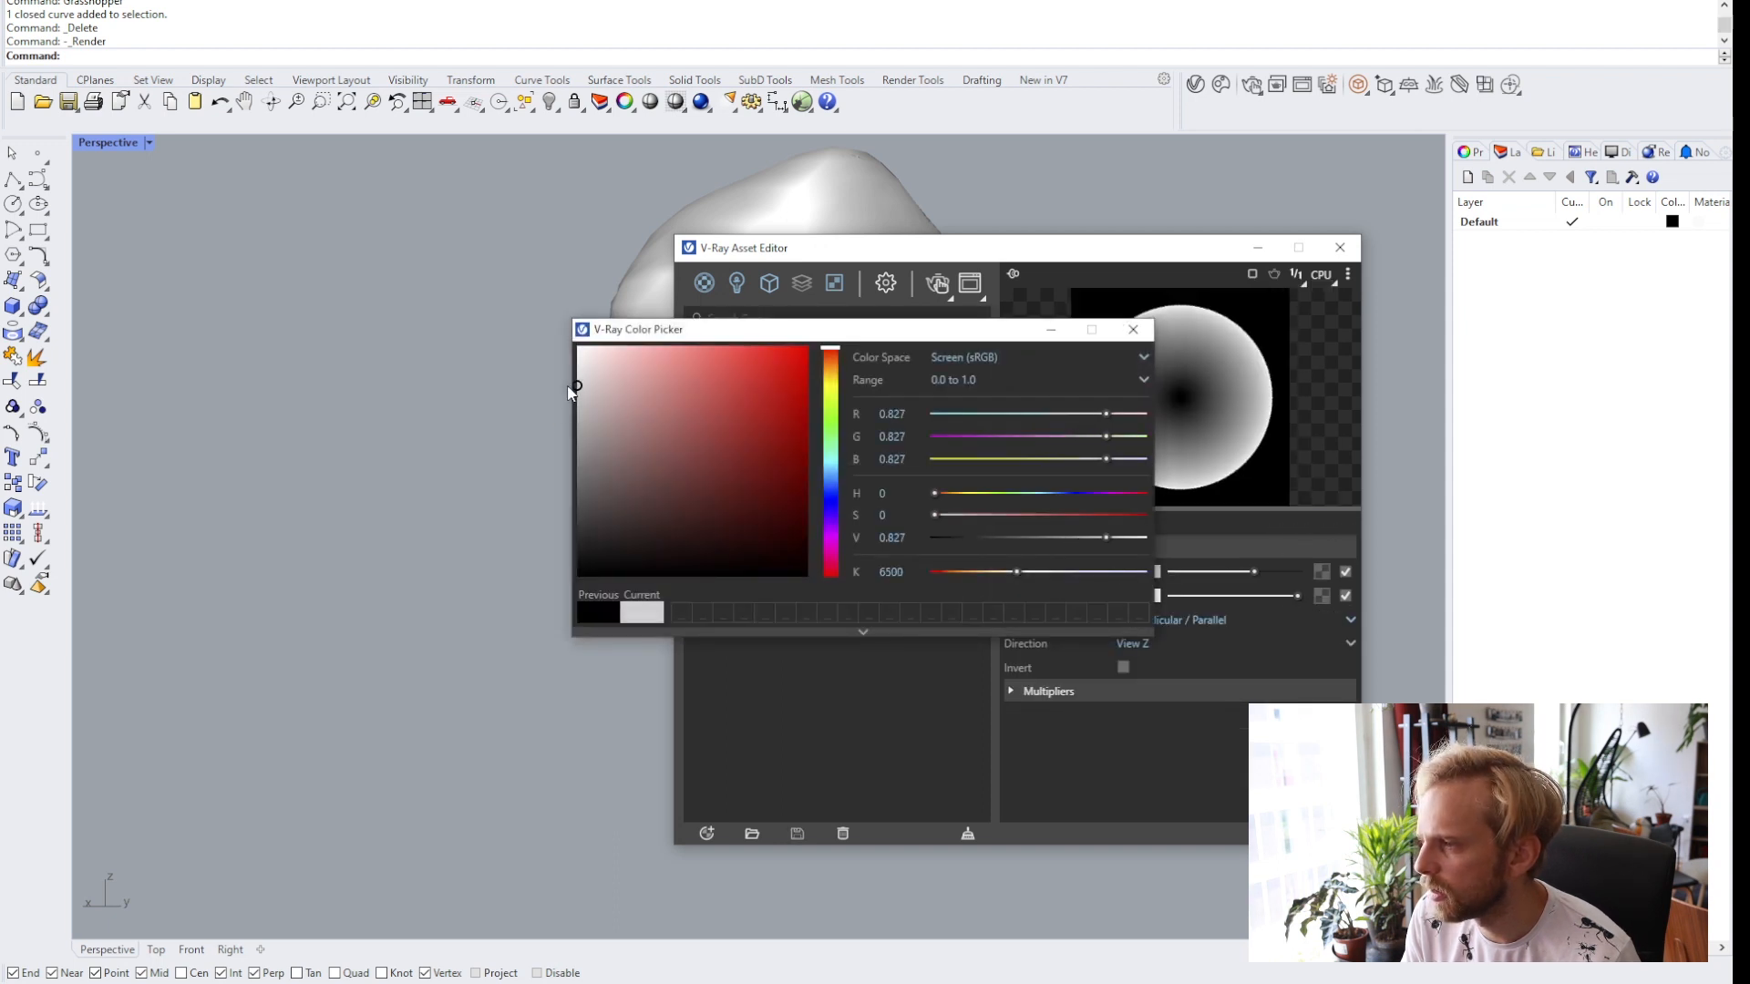
left_click(1156, 324)
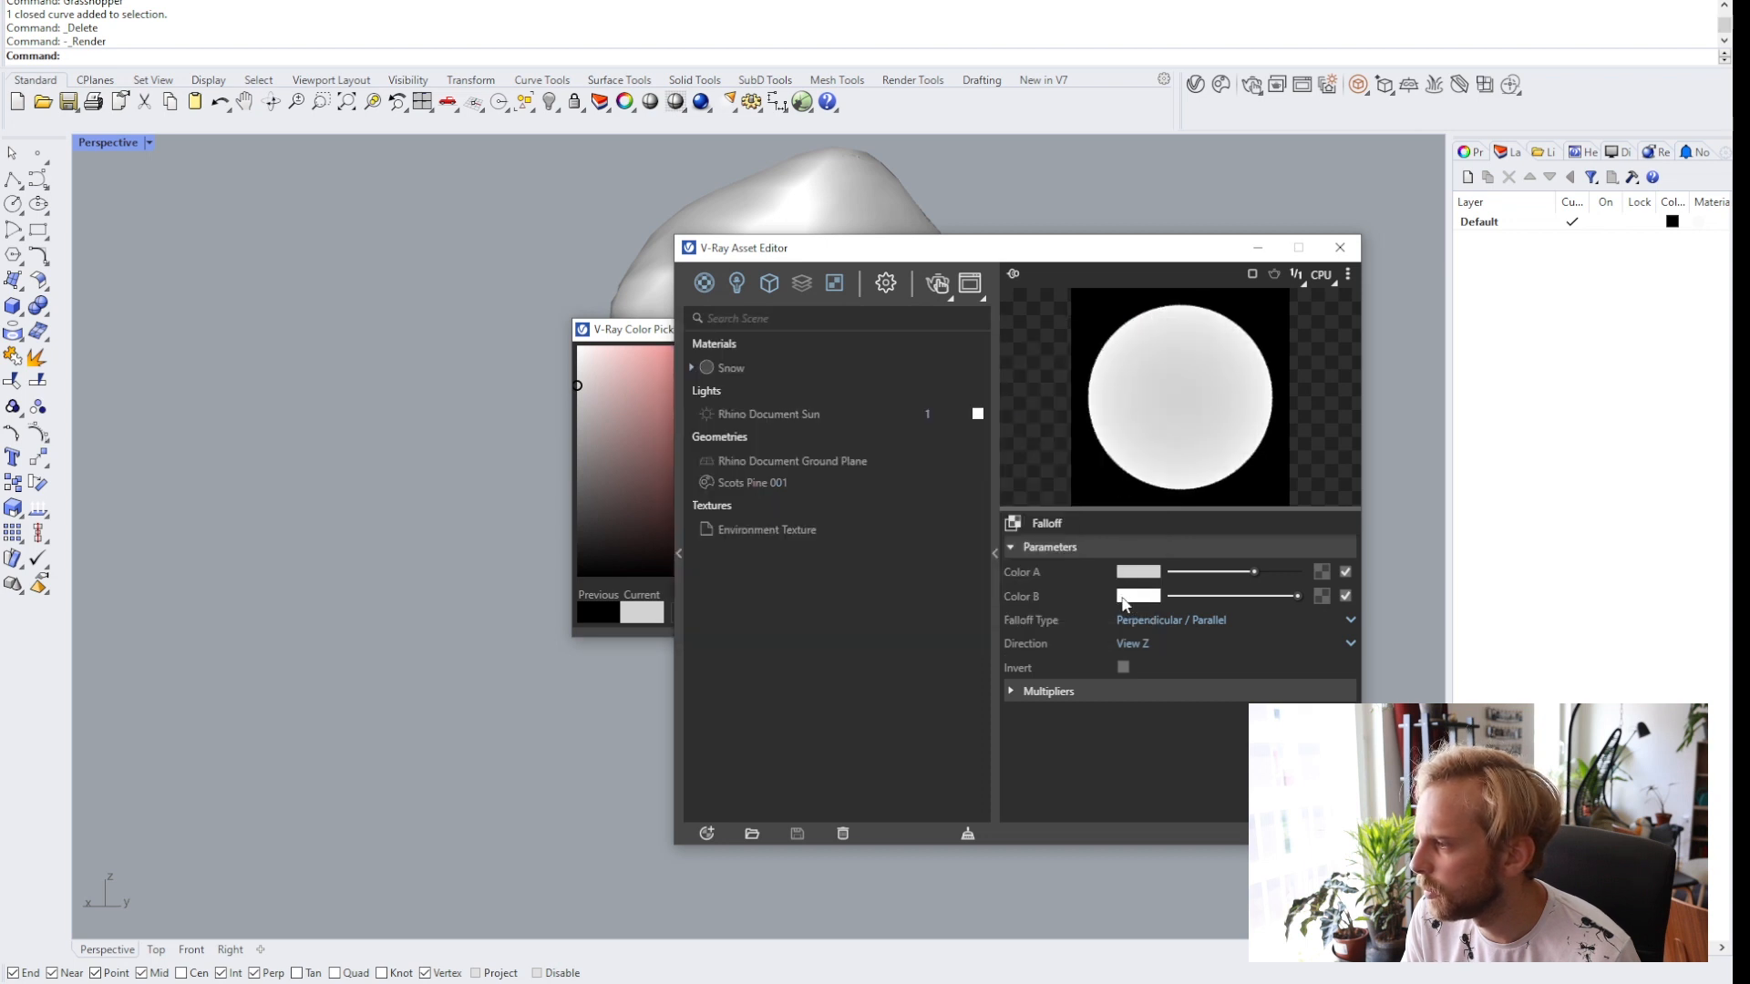
left_click_drag(636, 331, 486, 319)
left_click(982, 318)
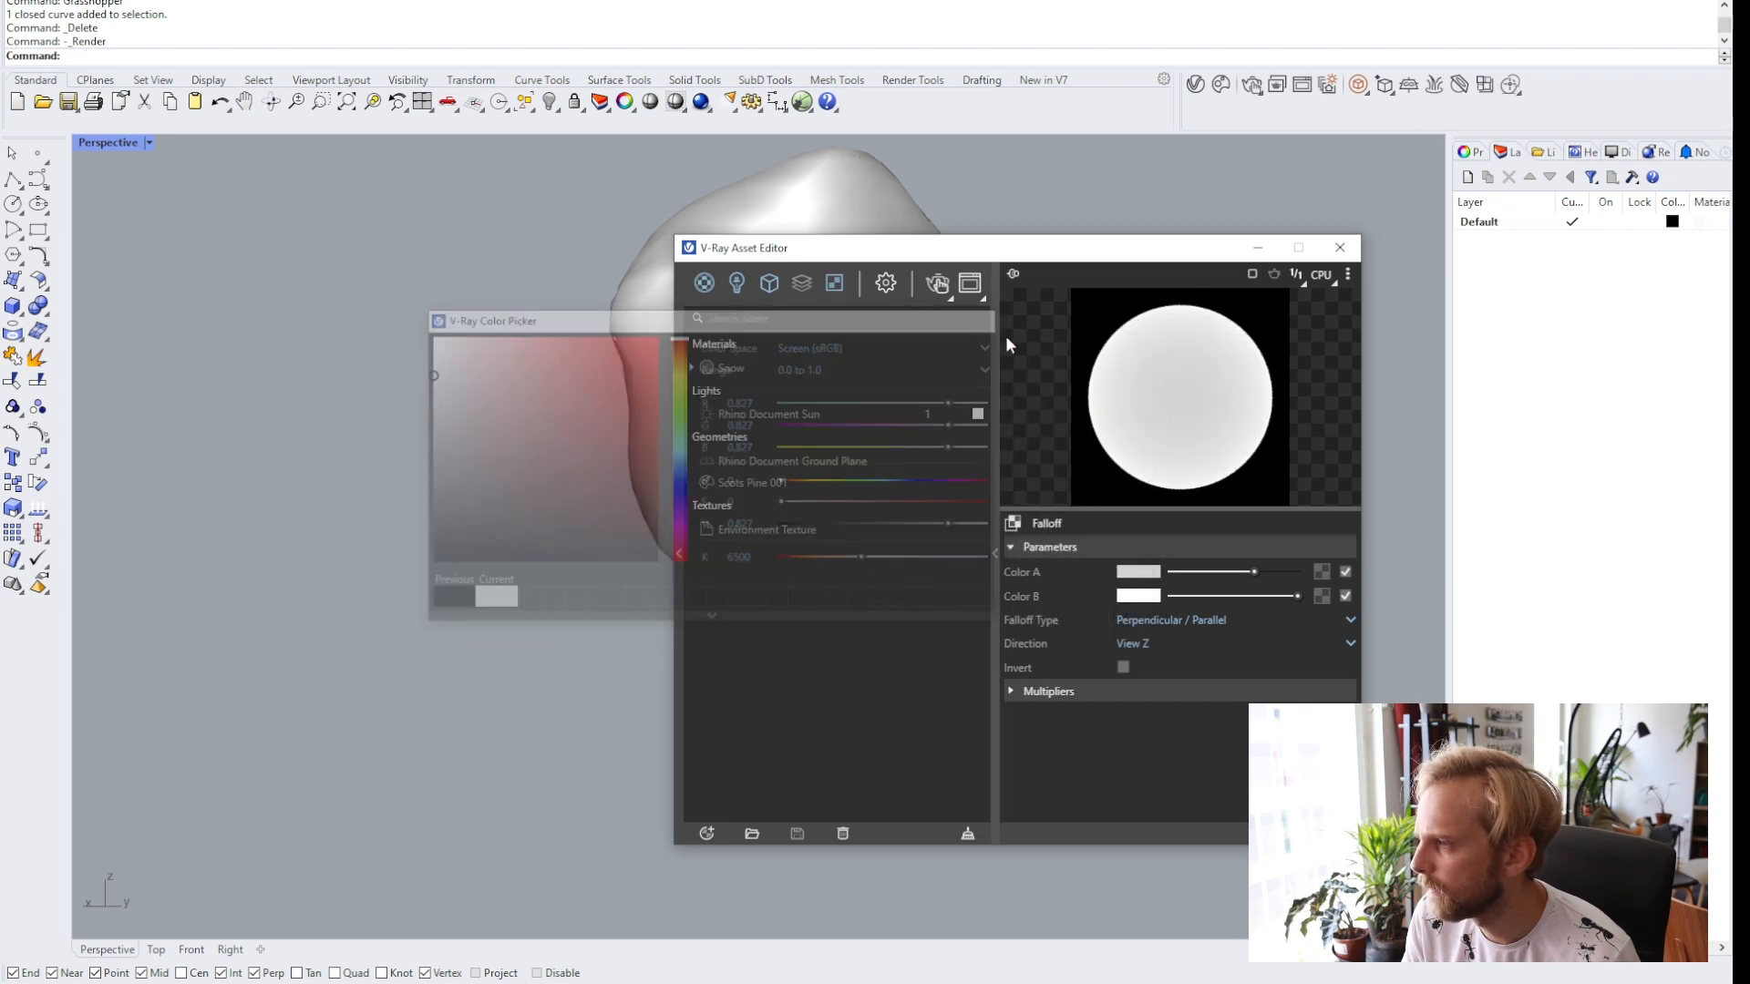
Set the Falloff map's Color B to a pale blue and return to the Snow material.
left_click(1139, 597)
left_click_drag(678, 425, 682, 470)
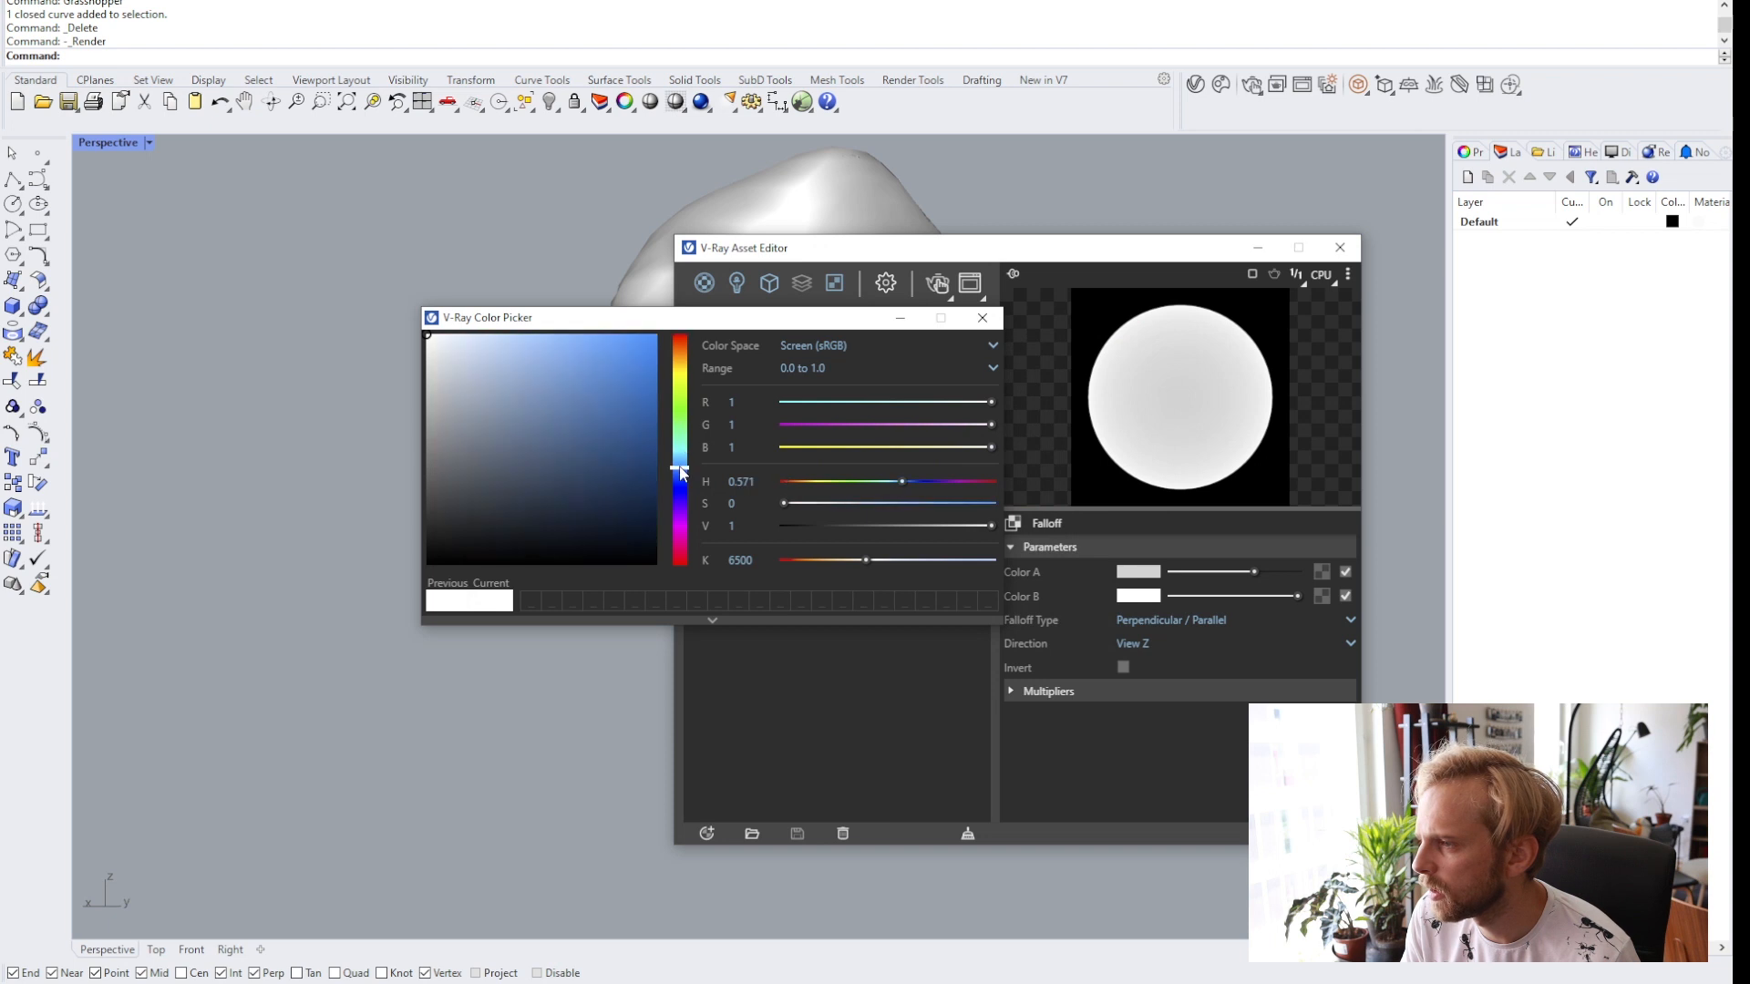
left_click_drag(527, 410, 468, 323)
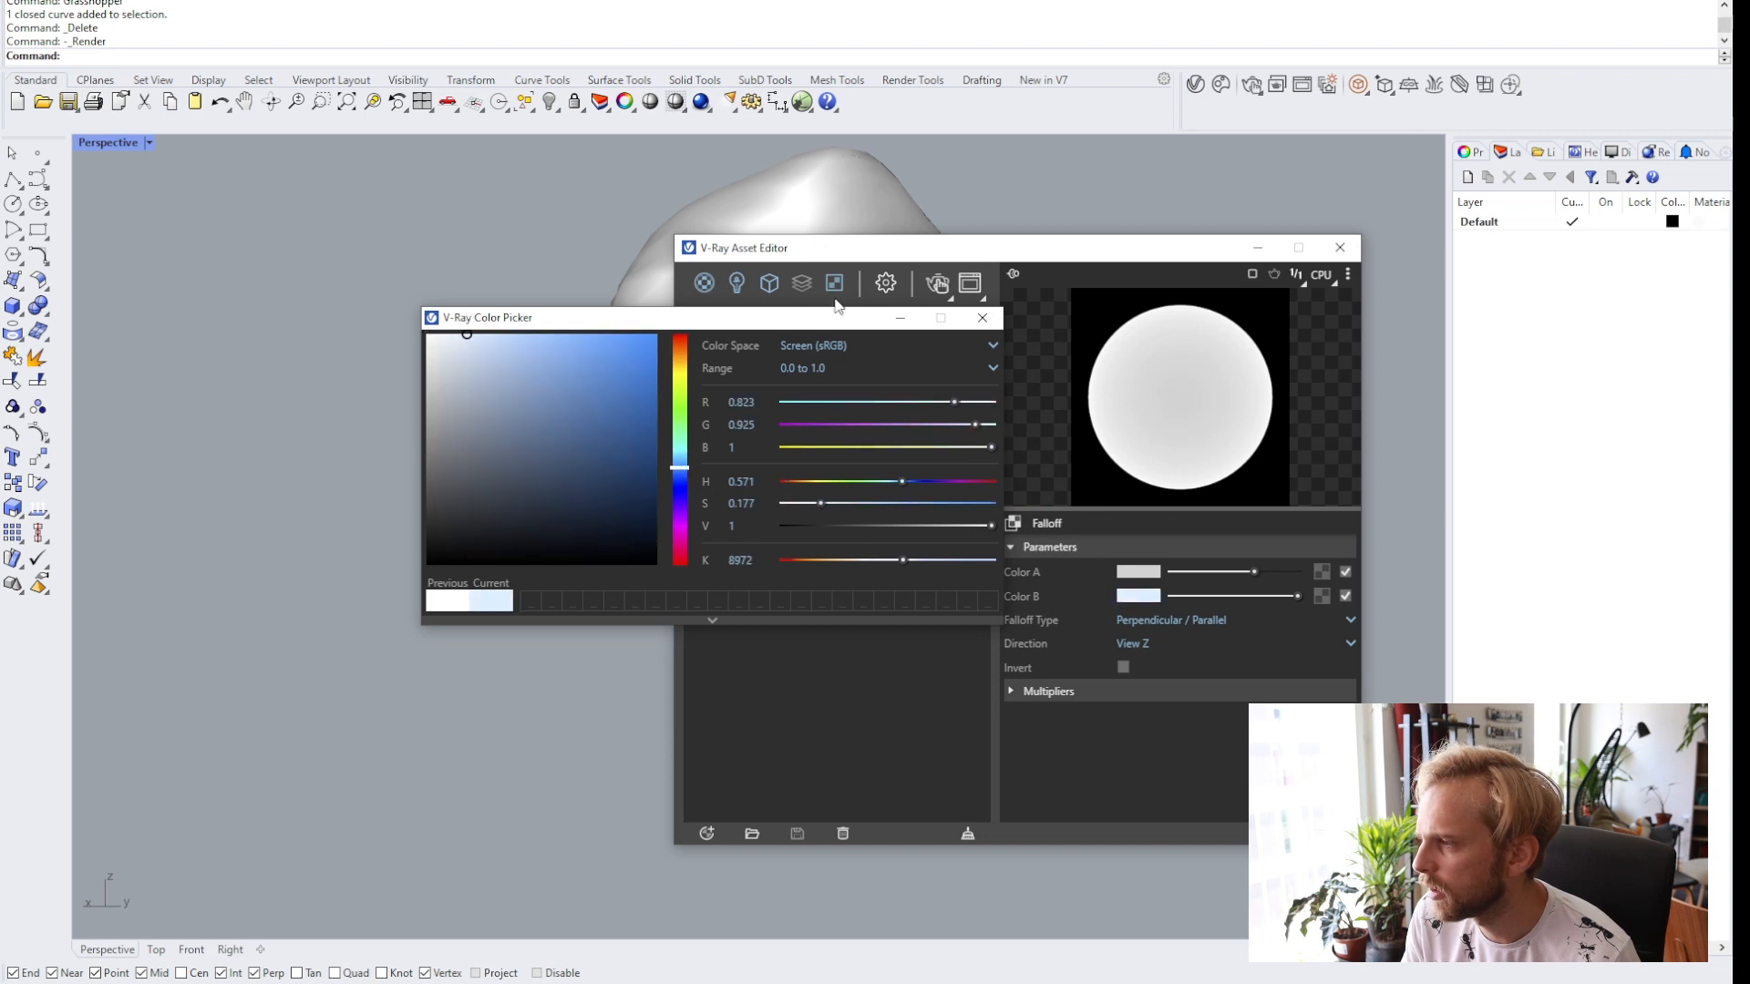
left_click(982, 317)
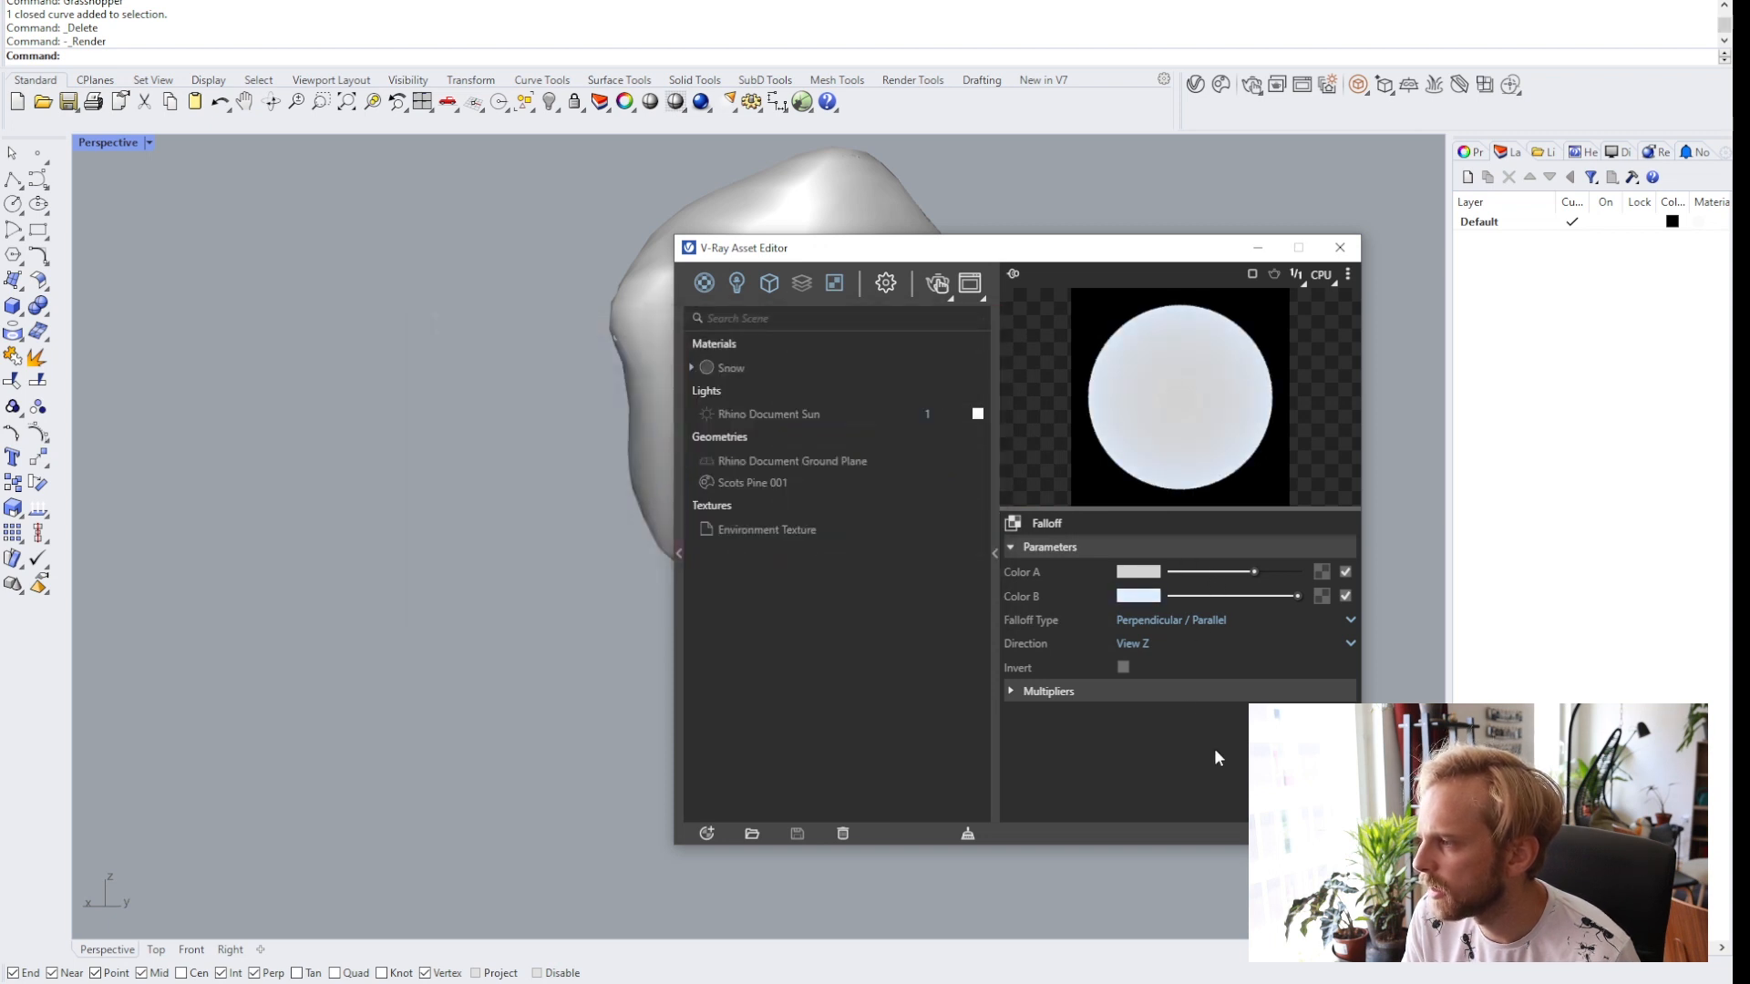
left_click(1323, 833)
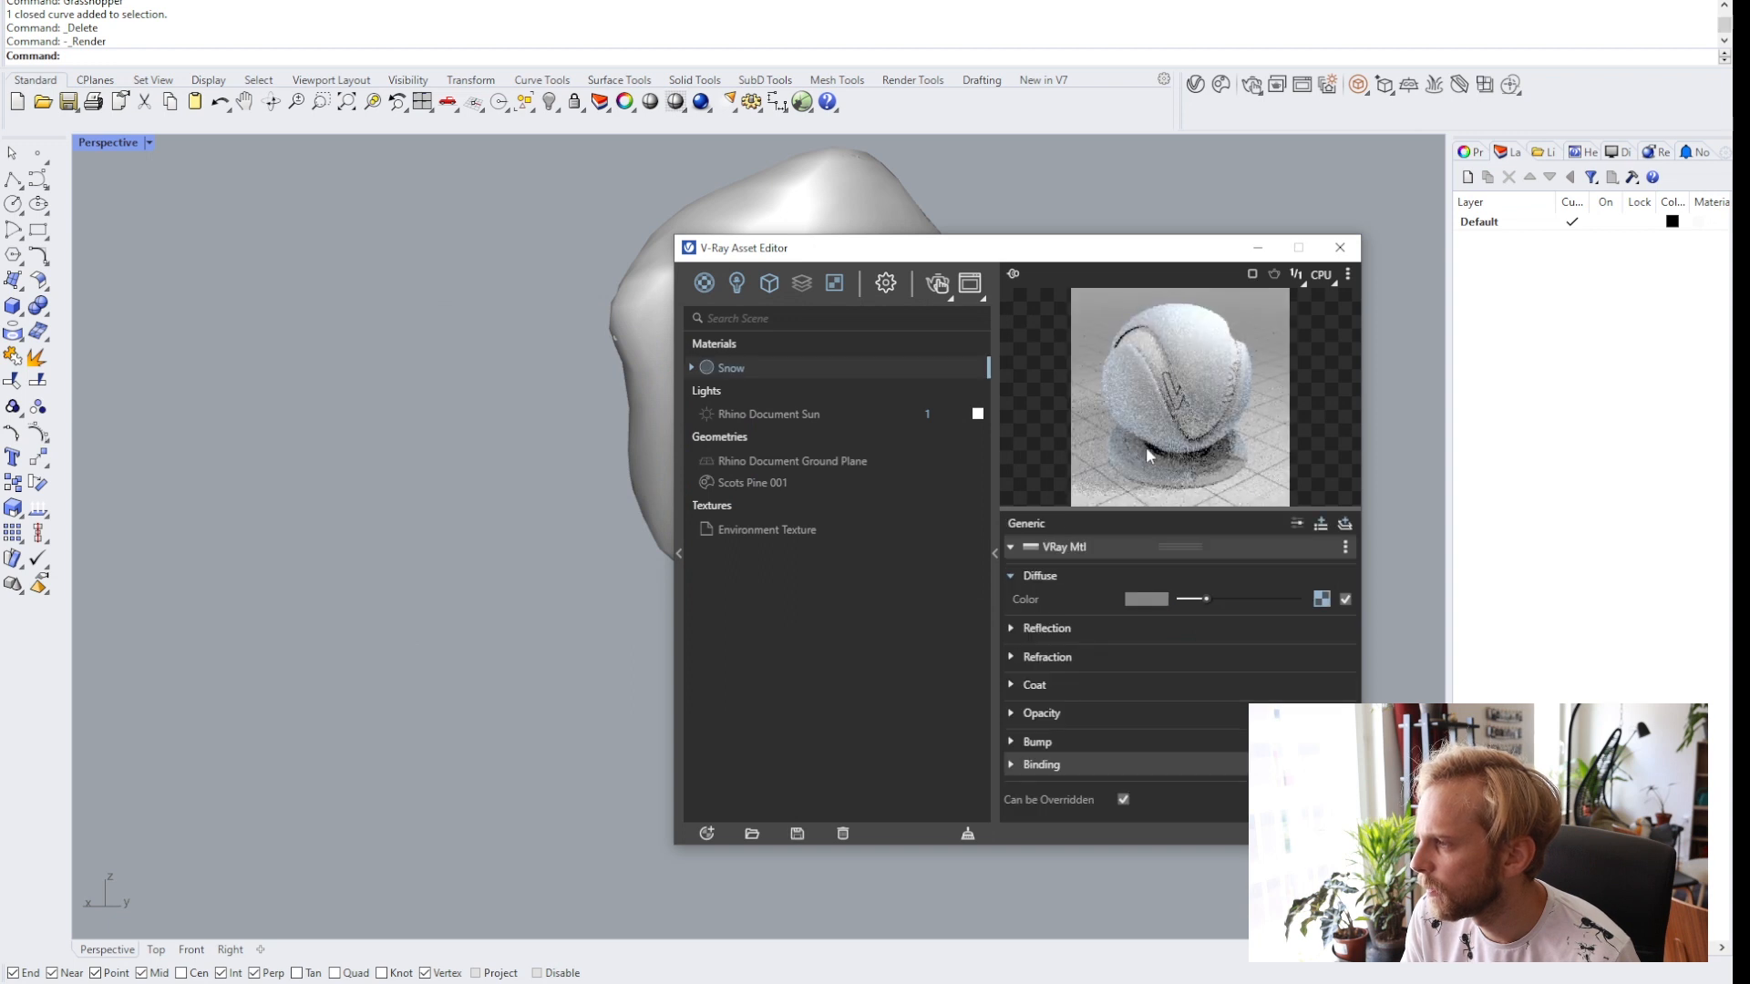
Expand the Snow material's reflection settings and set the reflection colour to full white.
left_click(1015, 627)
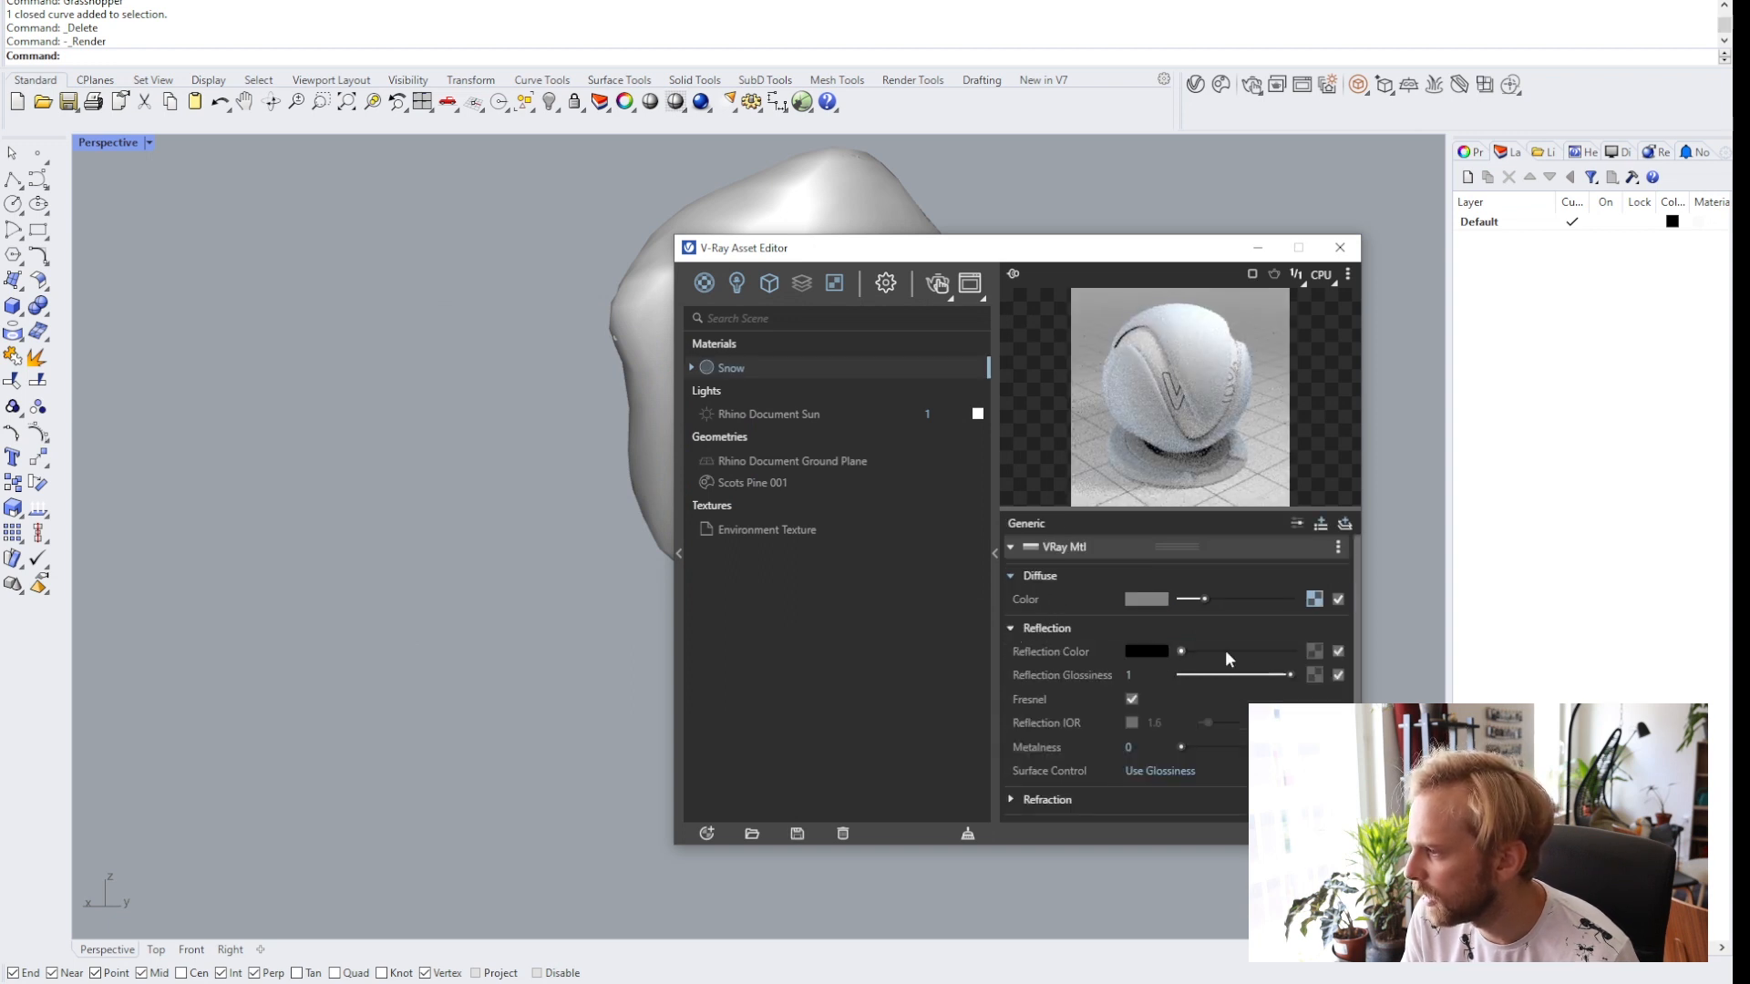
left_click(1316, 653)
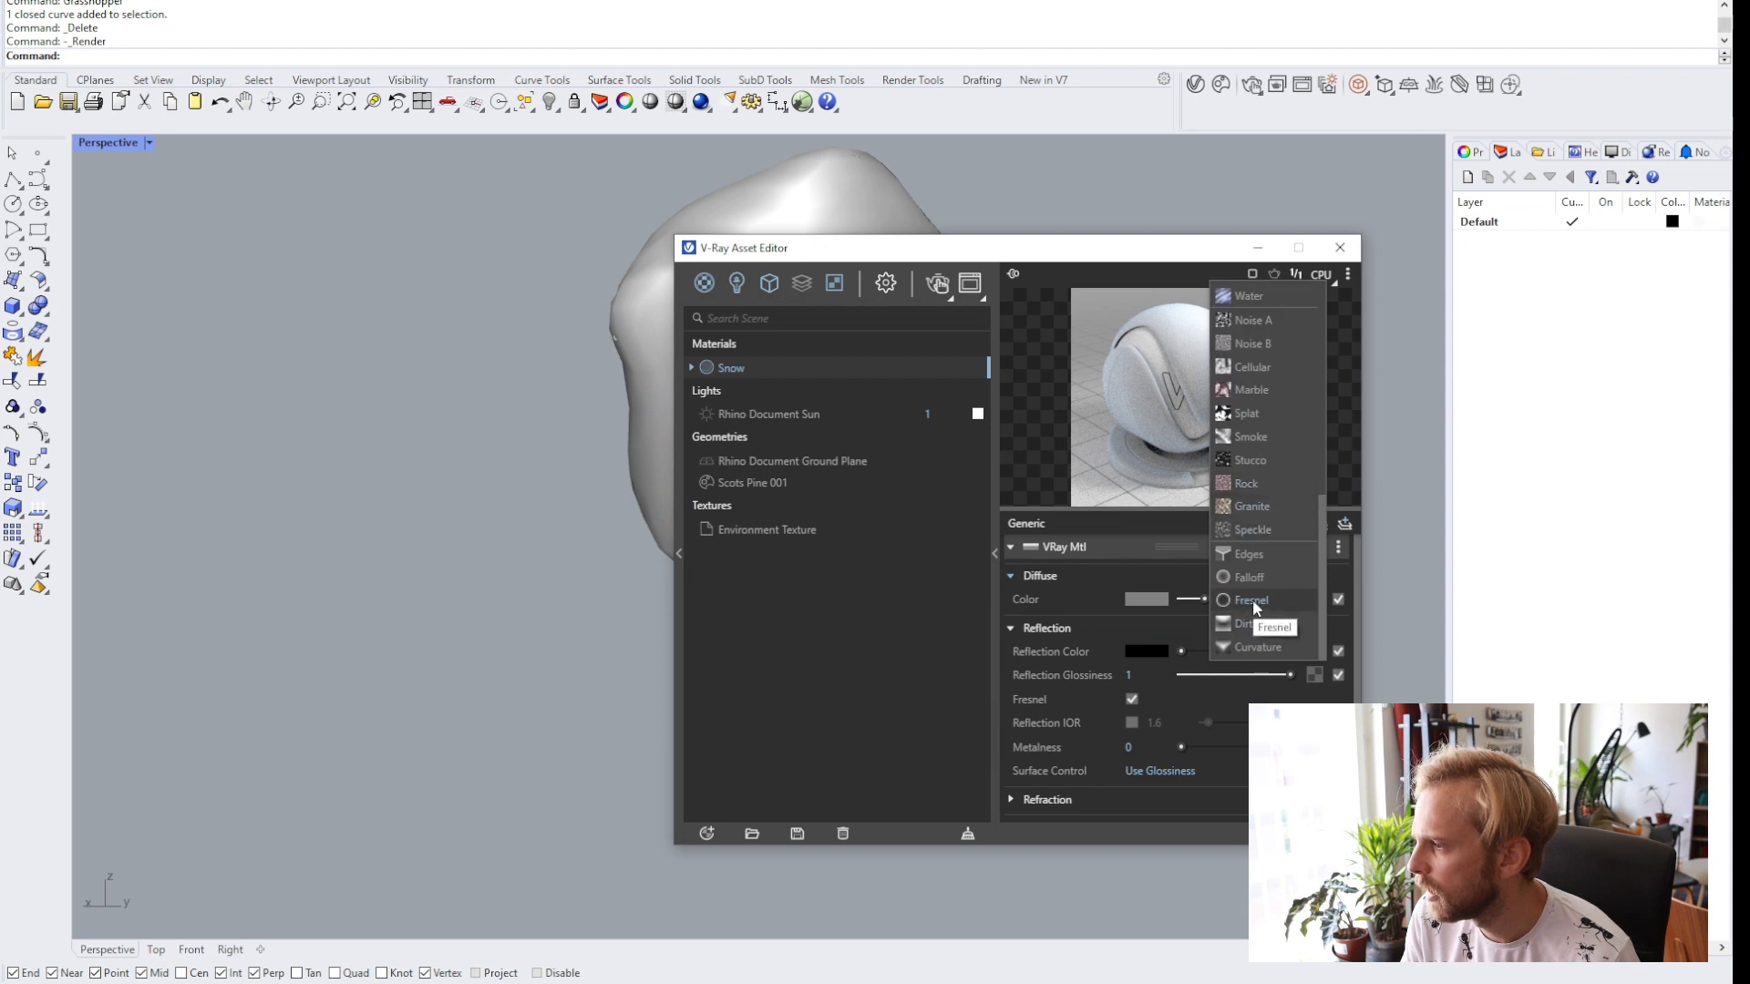
left_click(899, 643)
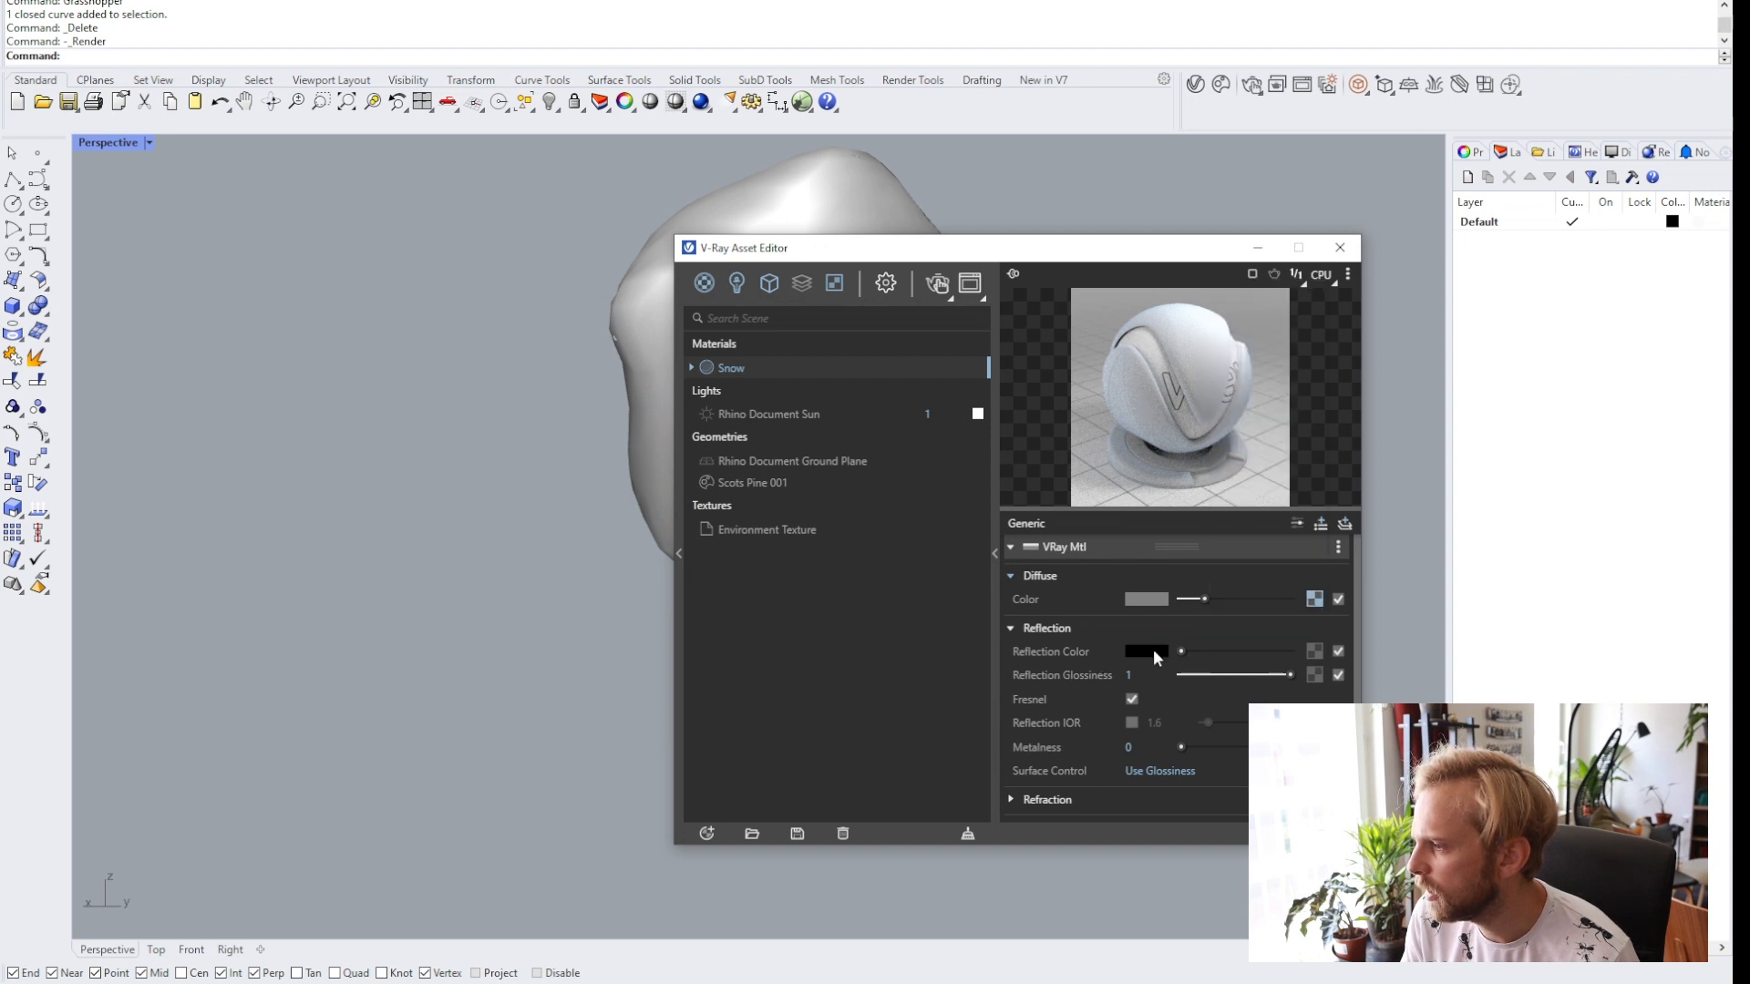
left_click(1318, 649)
left_click(1063, 660)
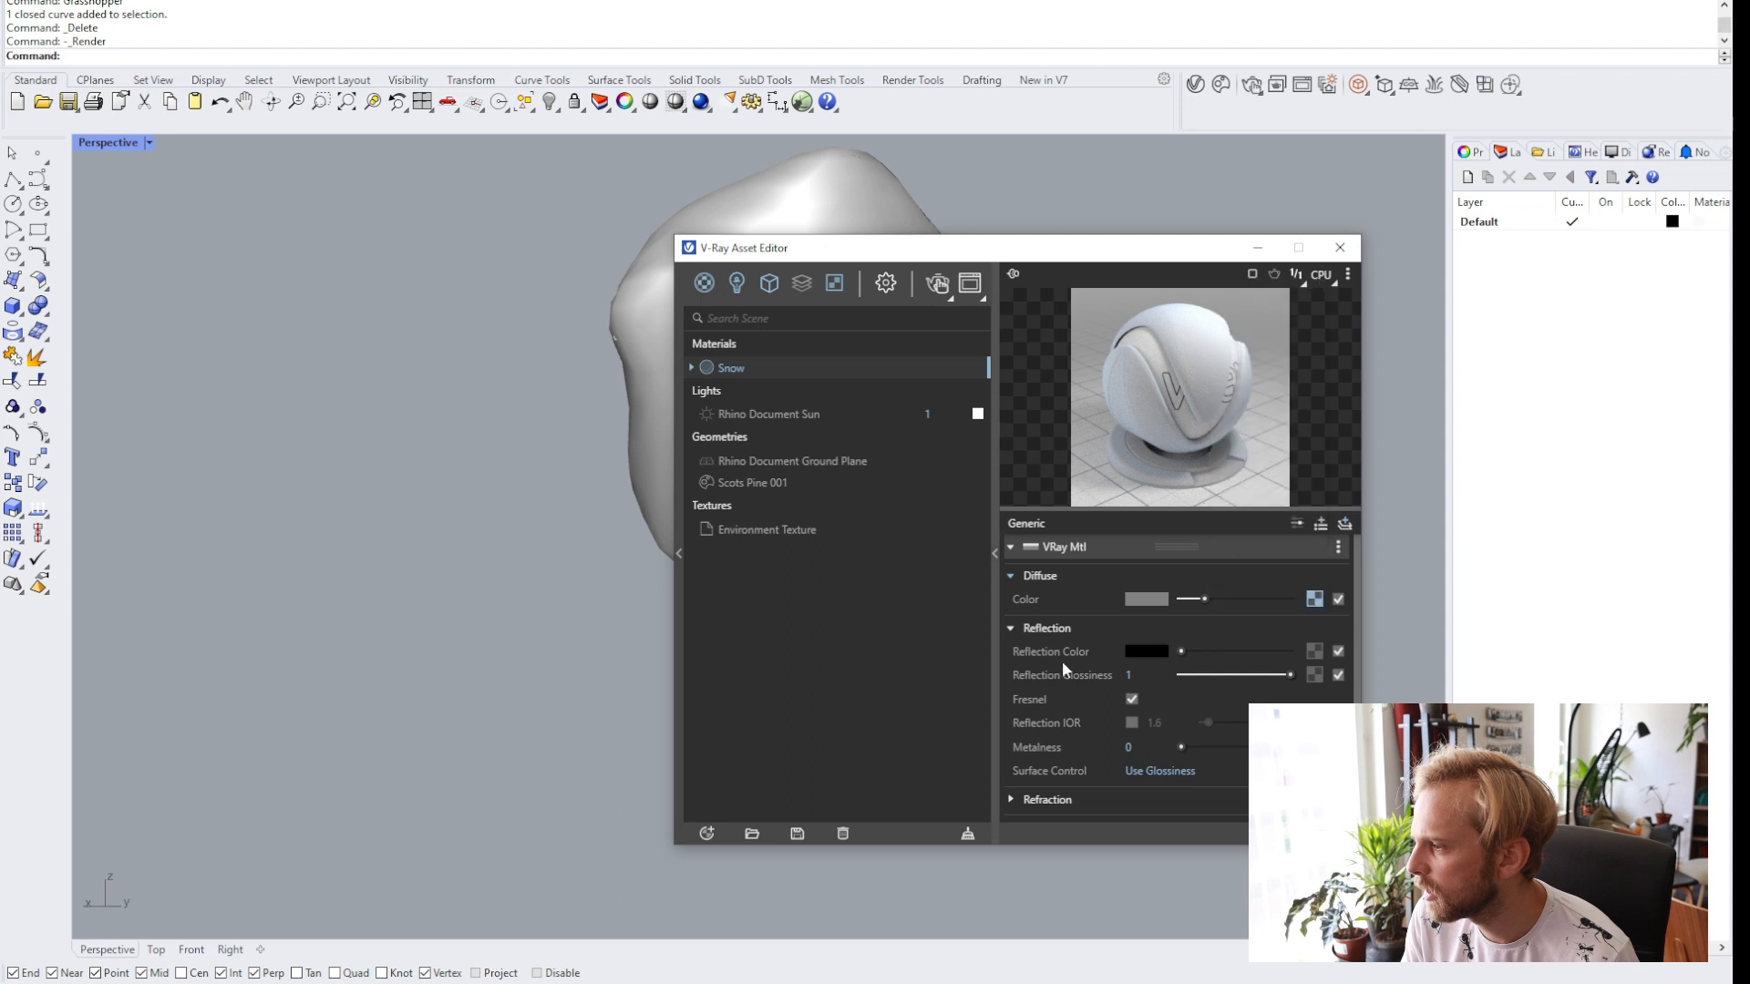
left_click_drag(1200, 650, 1286, 652)
Set the Snow material's reflection glossiness to 0.7.
left_click(1135, 675)
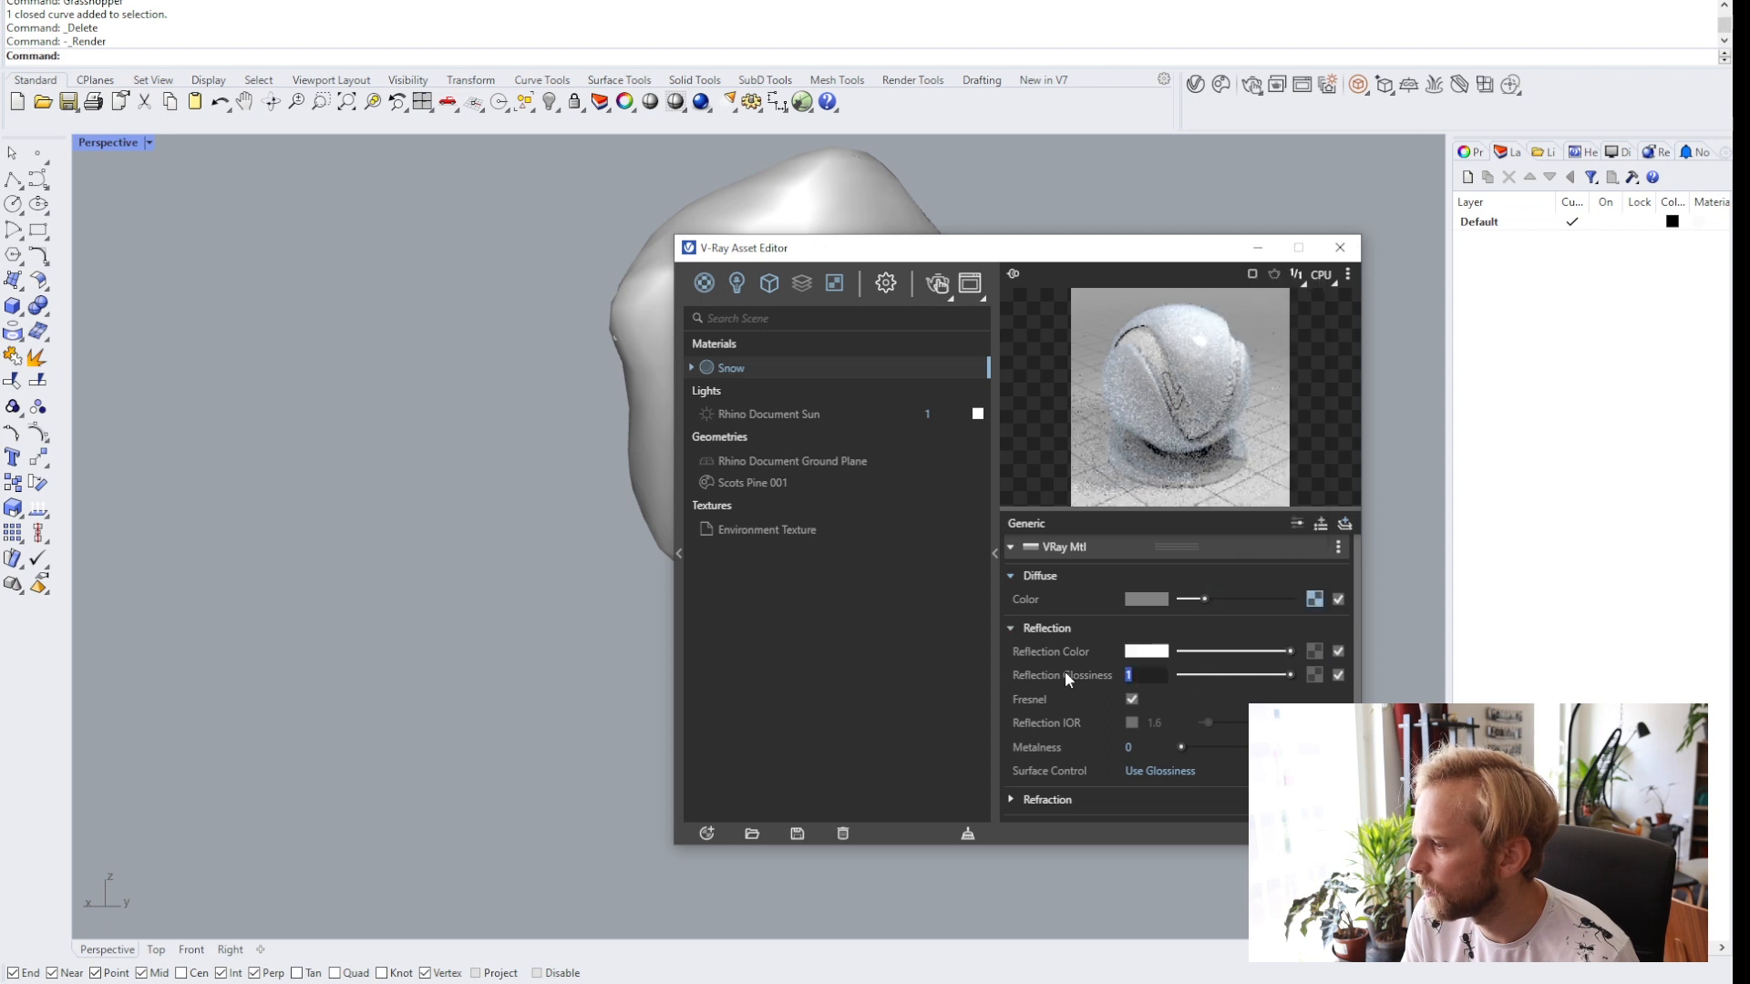
type(".8")
key("Return")
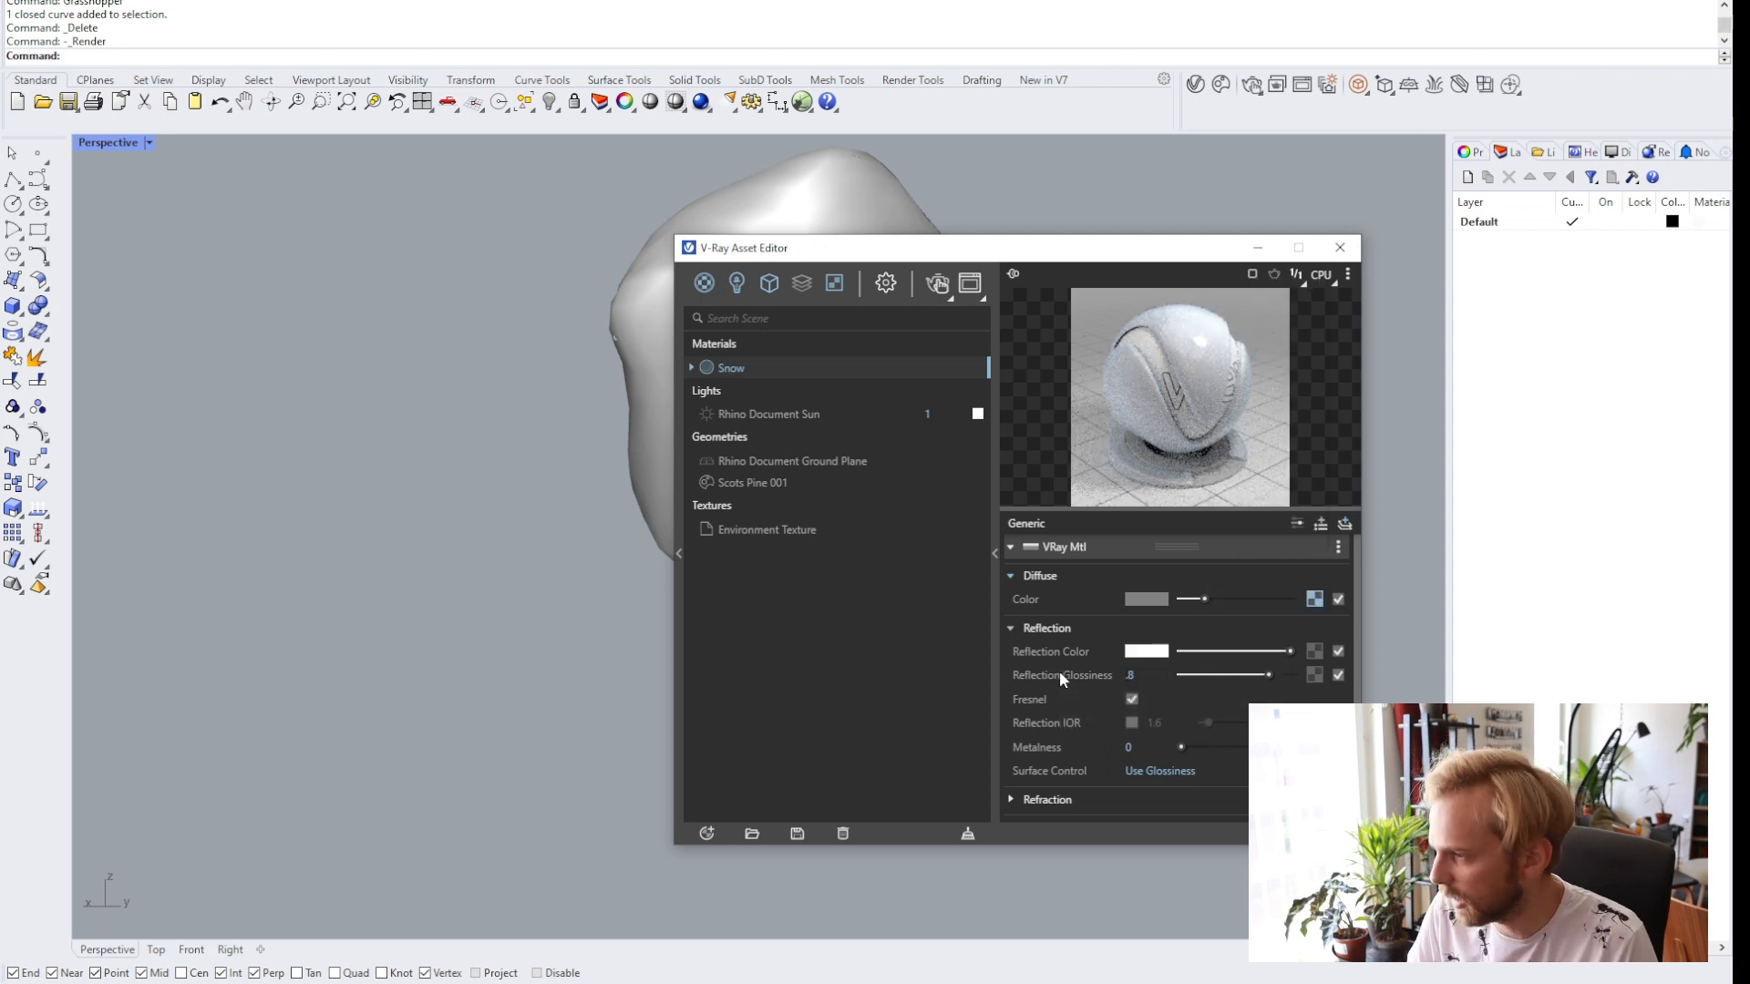
left_click(1132, 674)
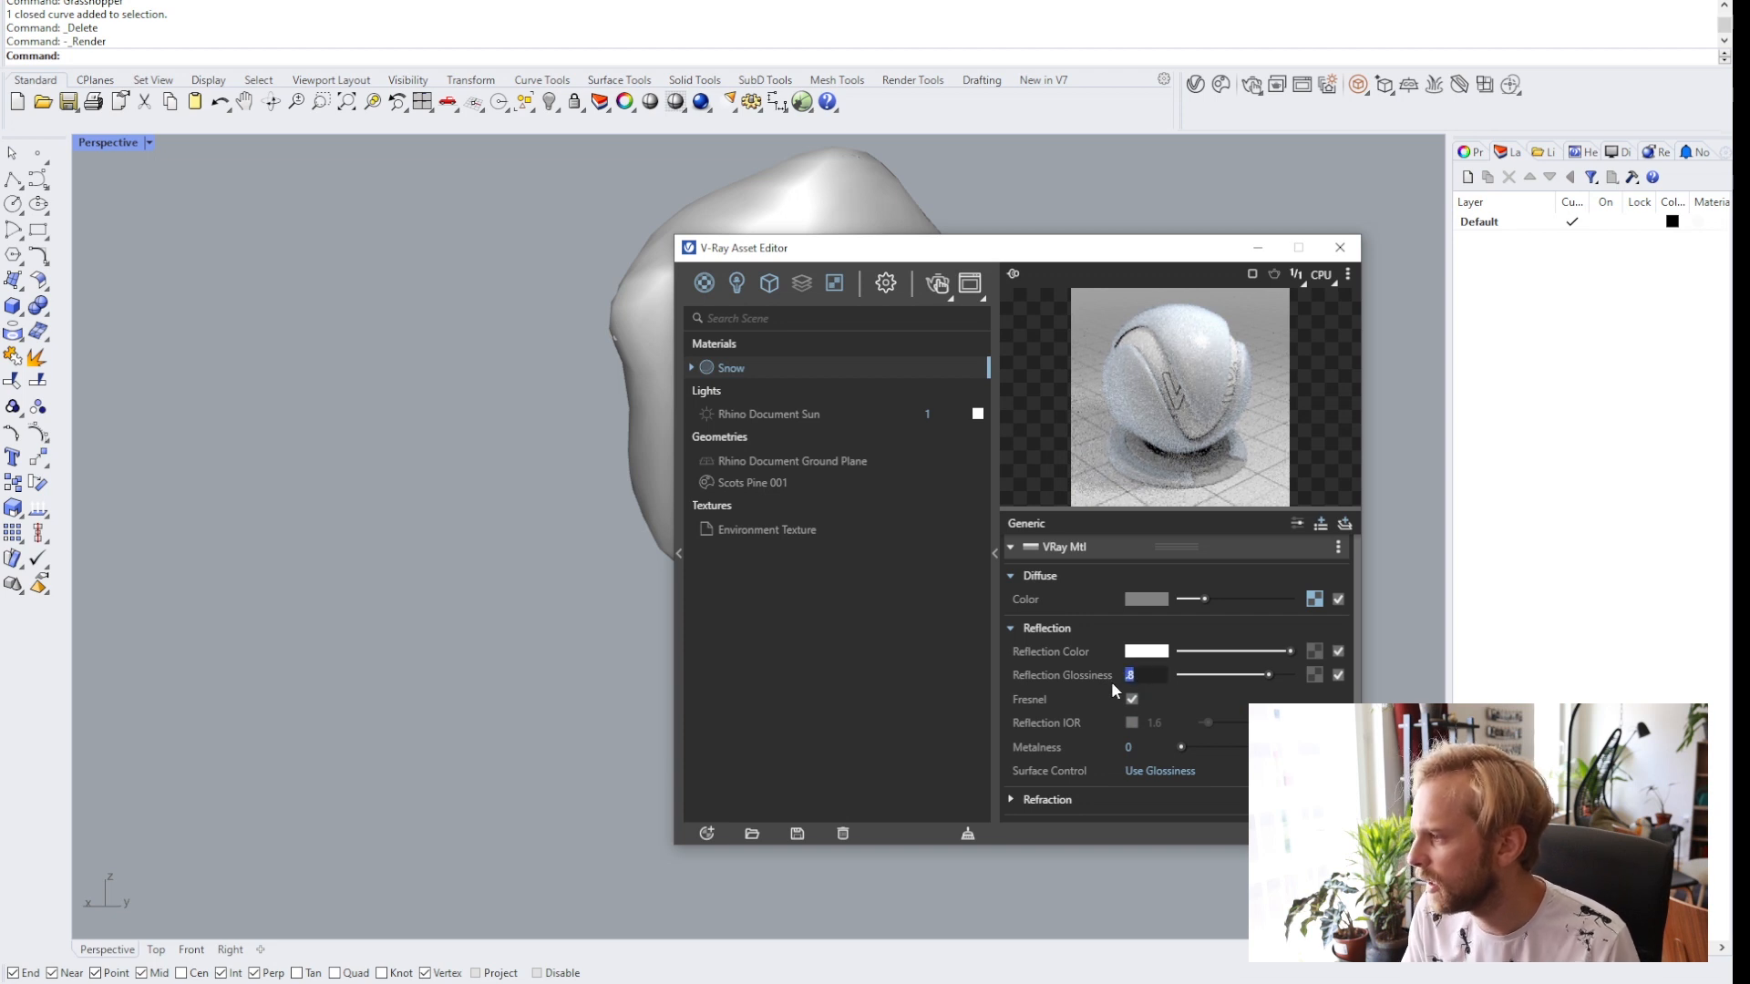
type(".7")
key("Return")
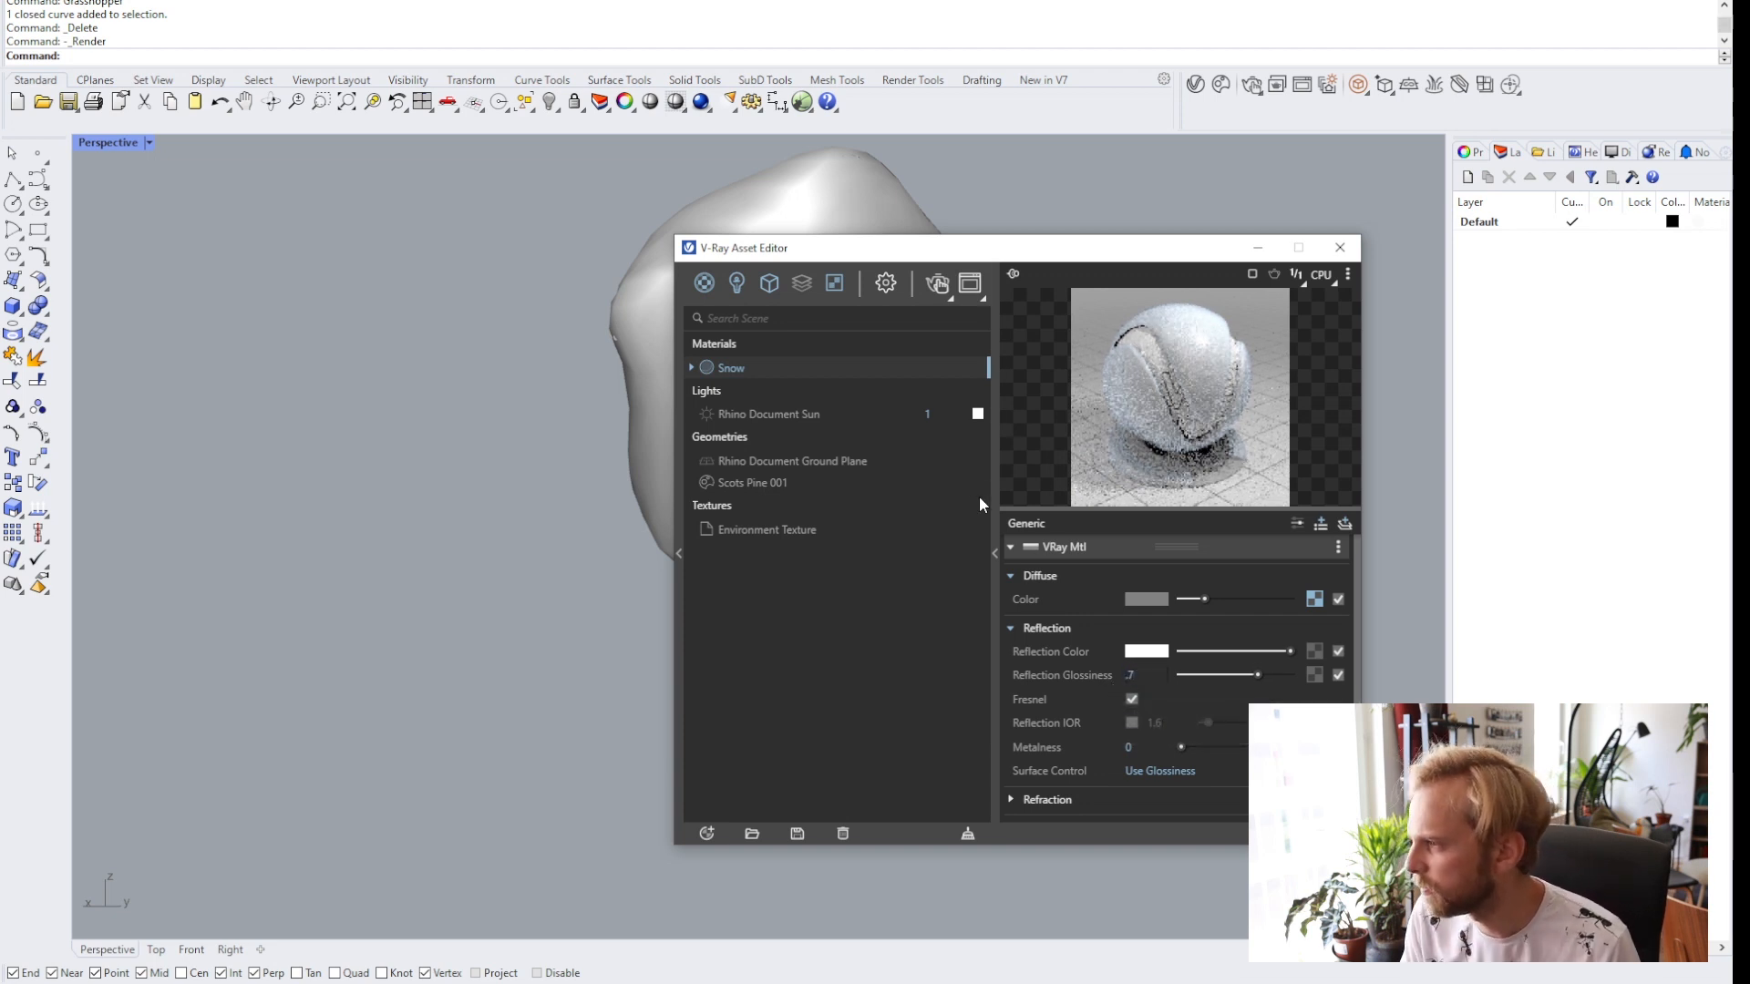
Collapse the material settings and move the V-Ray Asset Editor beside the viewport.
left_click(994, 553)
left_click_drag(767, 258, 1155, 279)
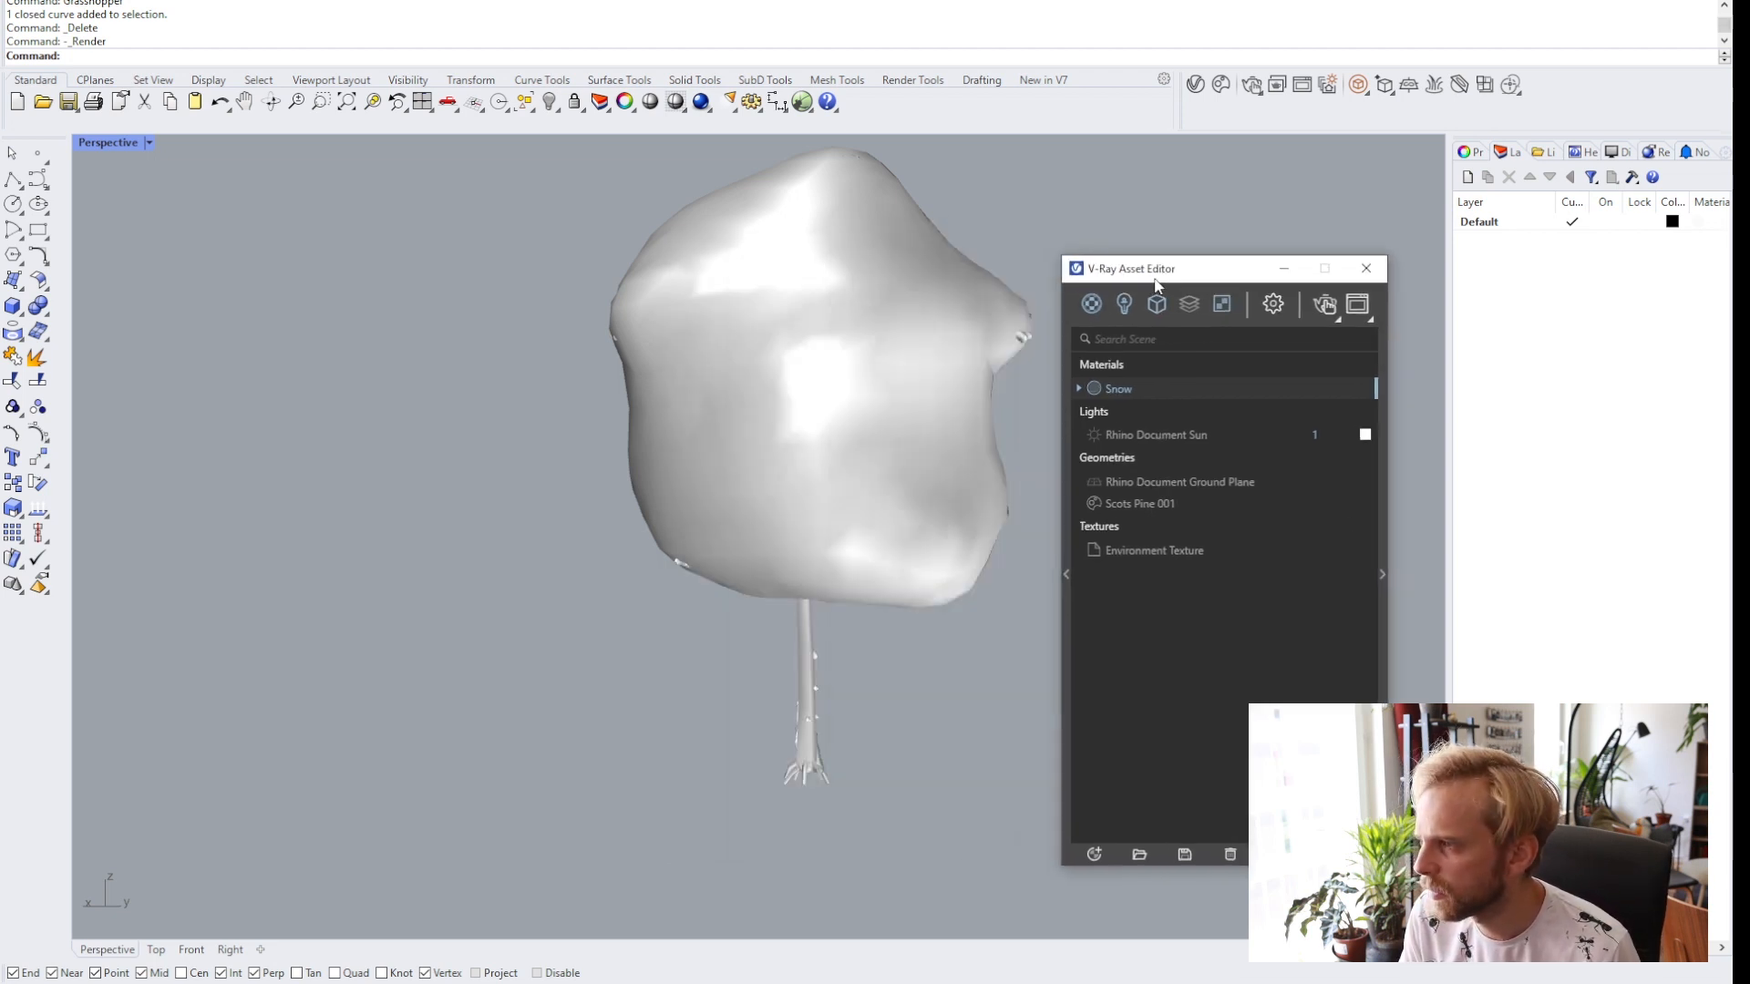
right_click_drag(503, 410, 441, 417)
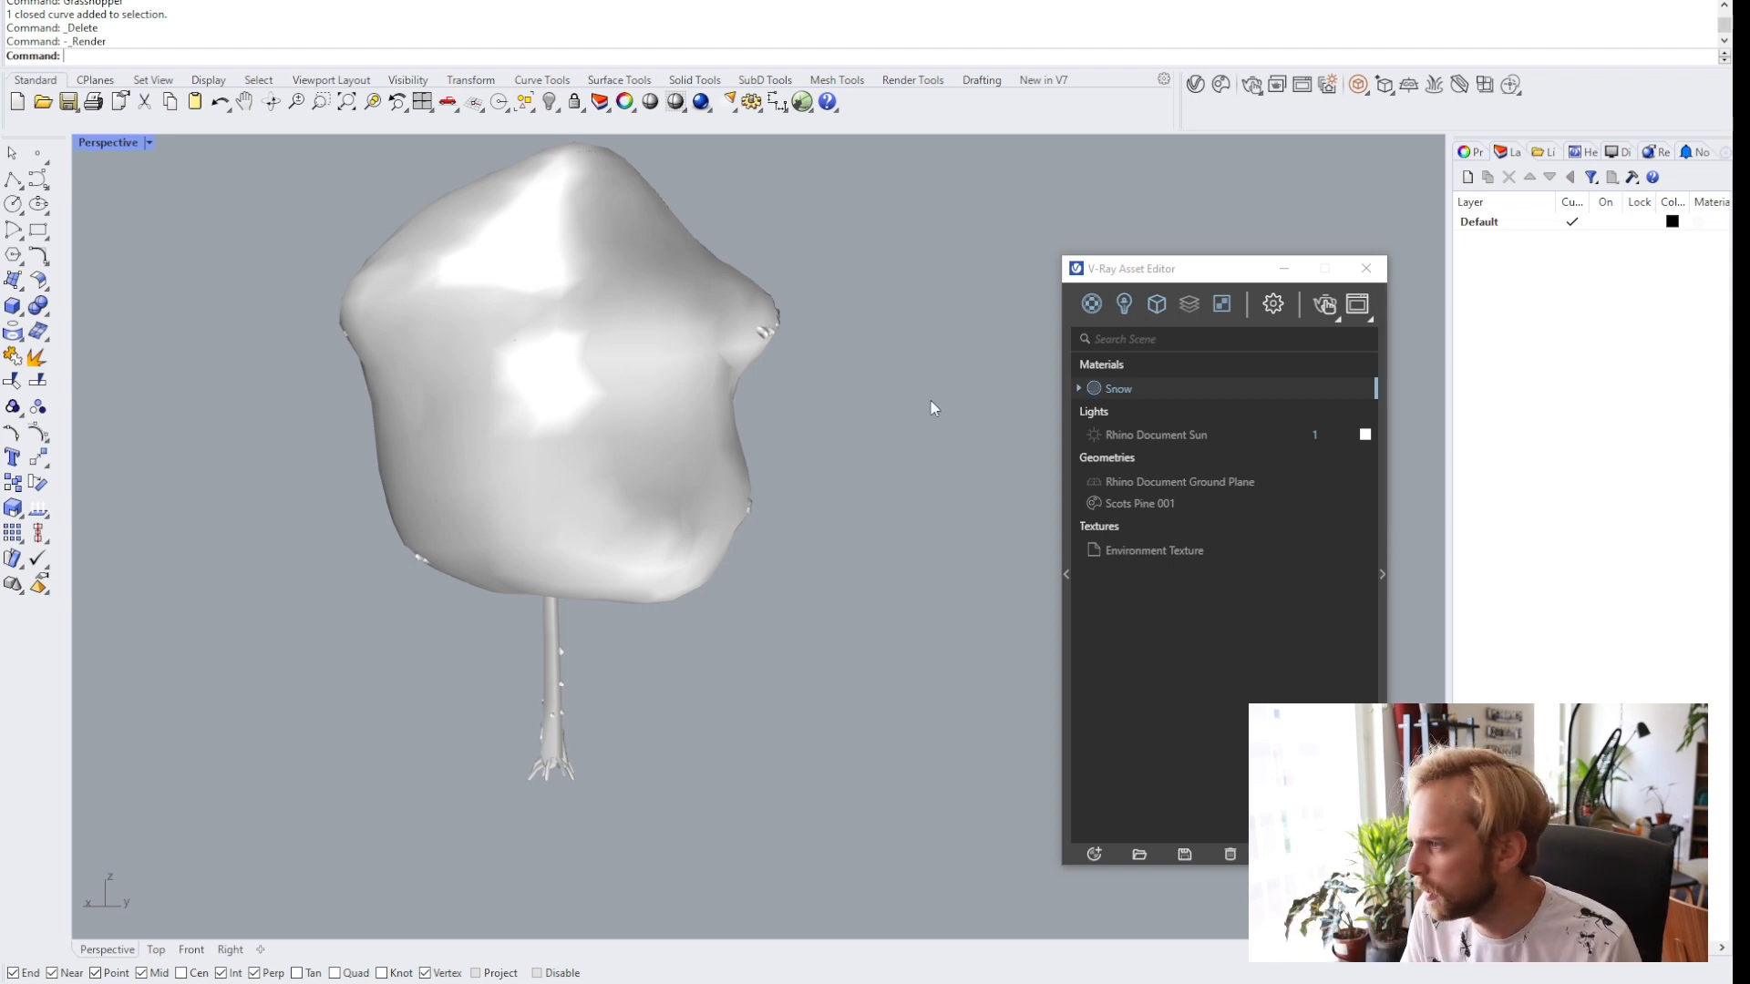
Import the Sunset 025 HDRI from the Chaos Cosmos browser into the scene.
right_click_drag(806, 477, 917, 504, "shift")
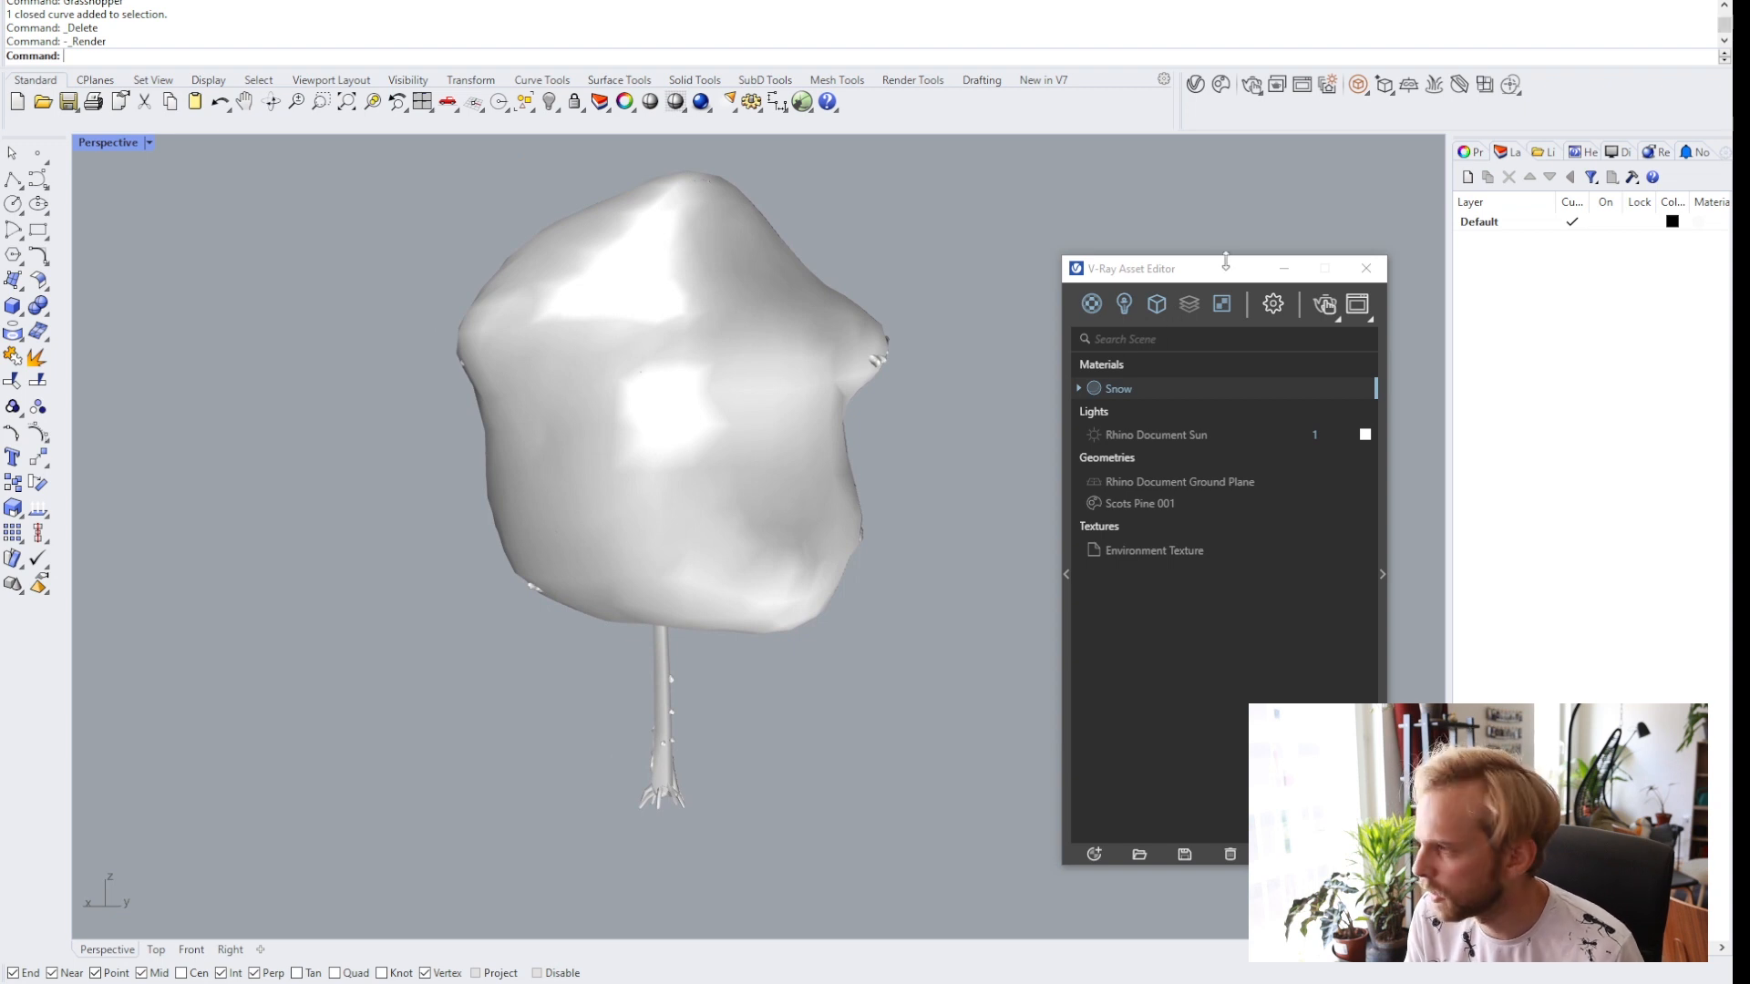
left_click_drag(1225, 264, 1148, 243)
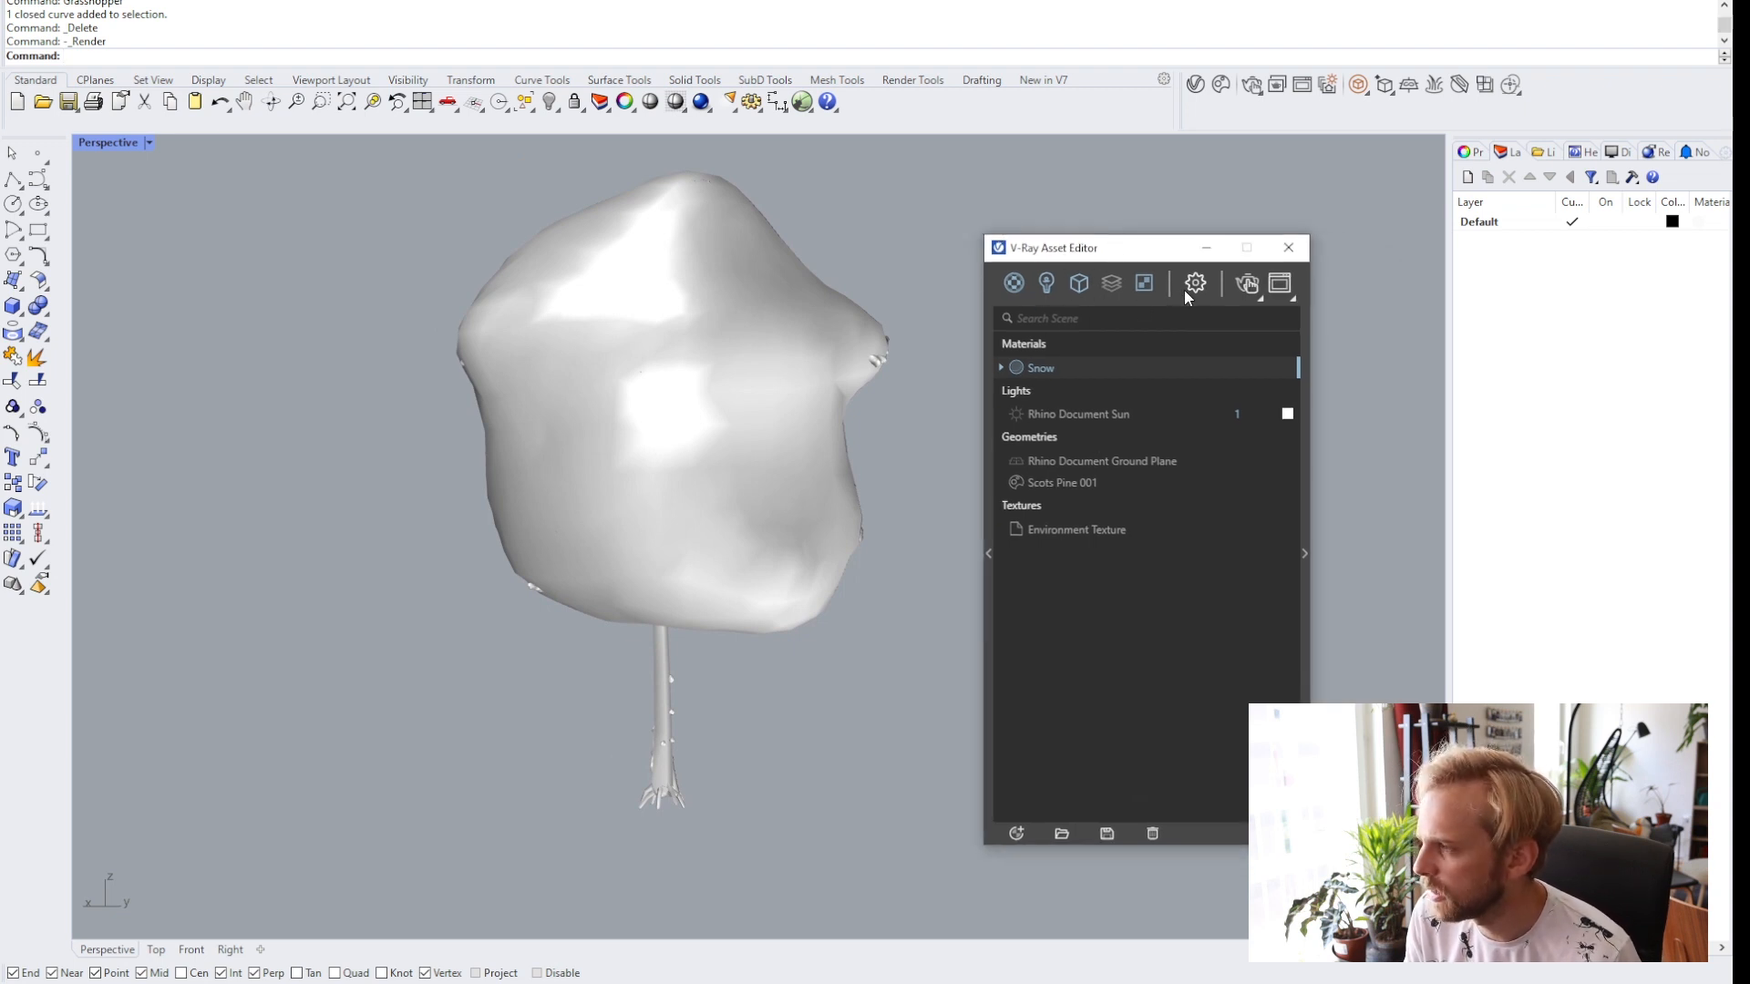
left_click(1221, 85)
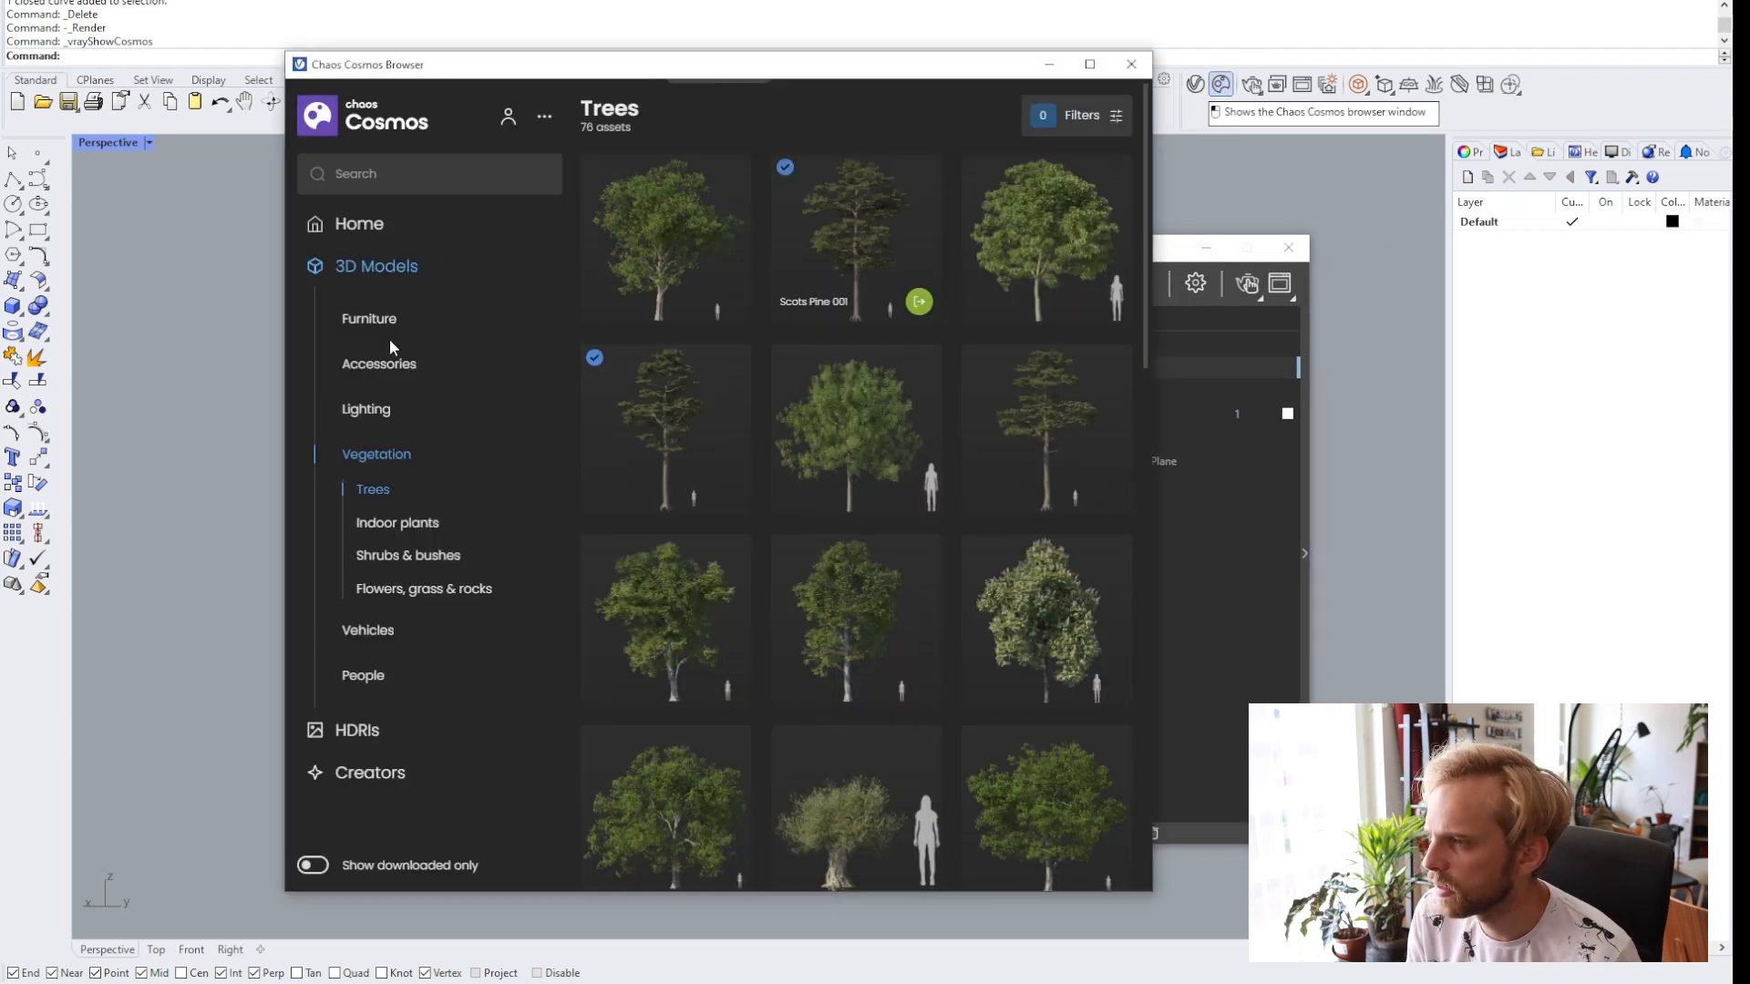
left_click(374, 265)
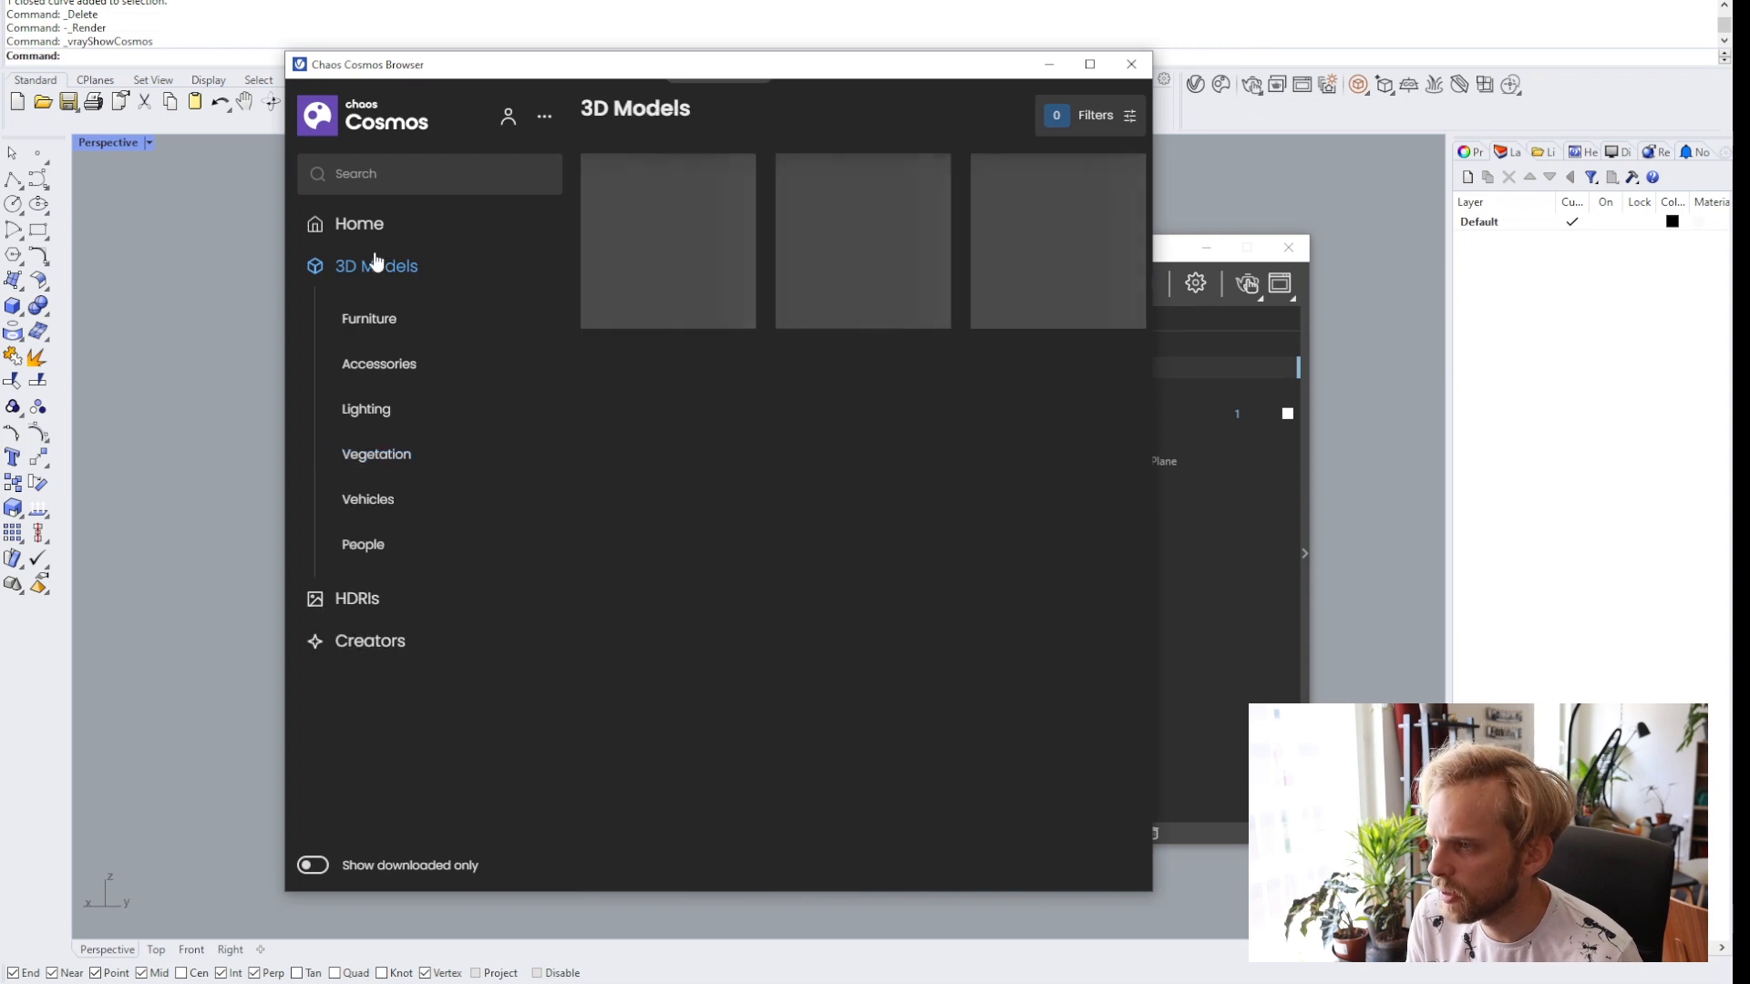
left_click(359, 602)
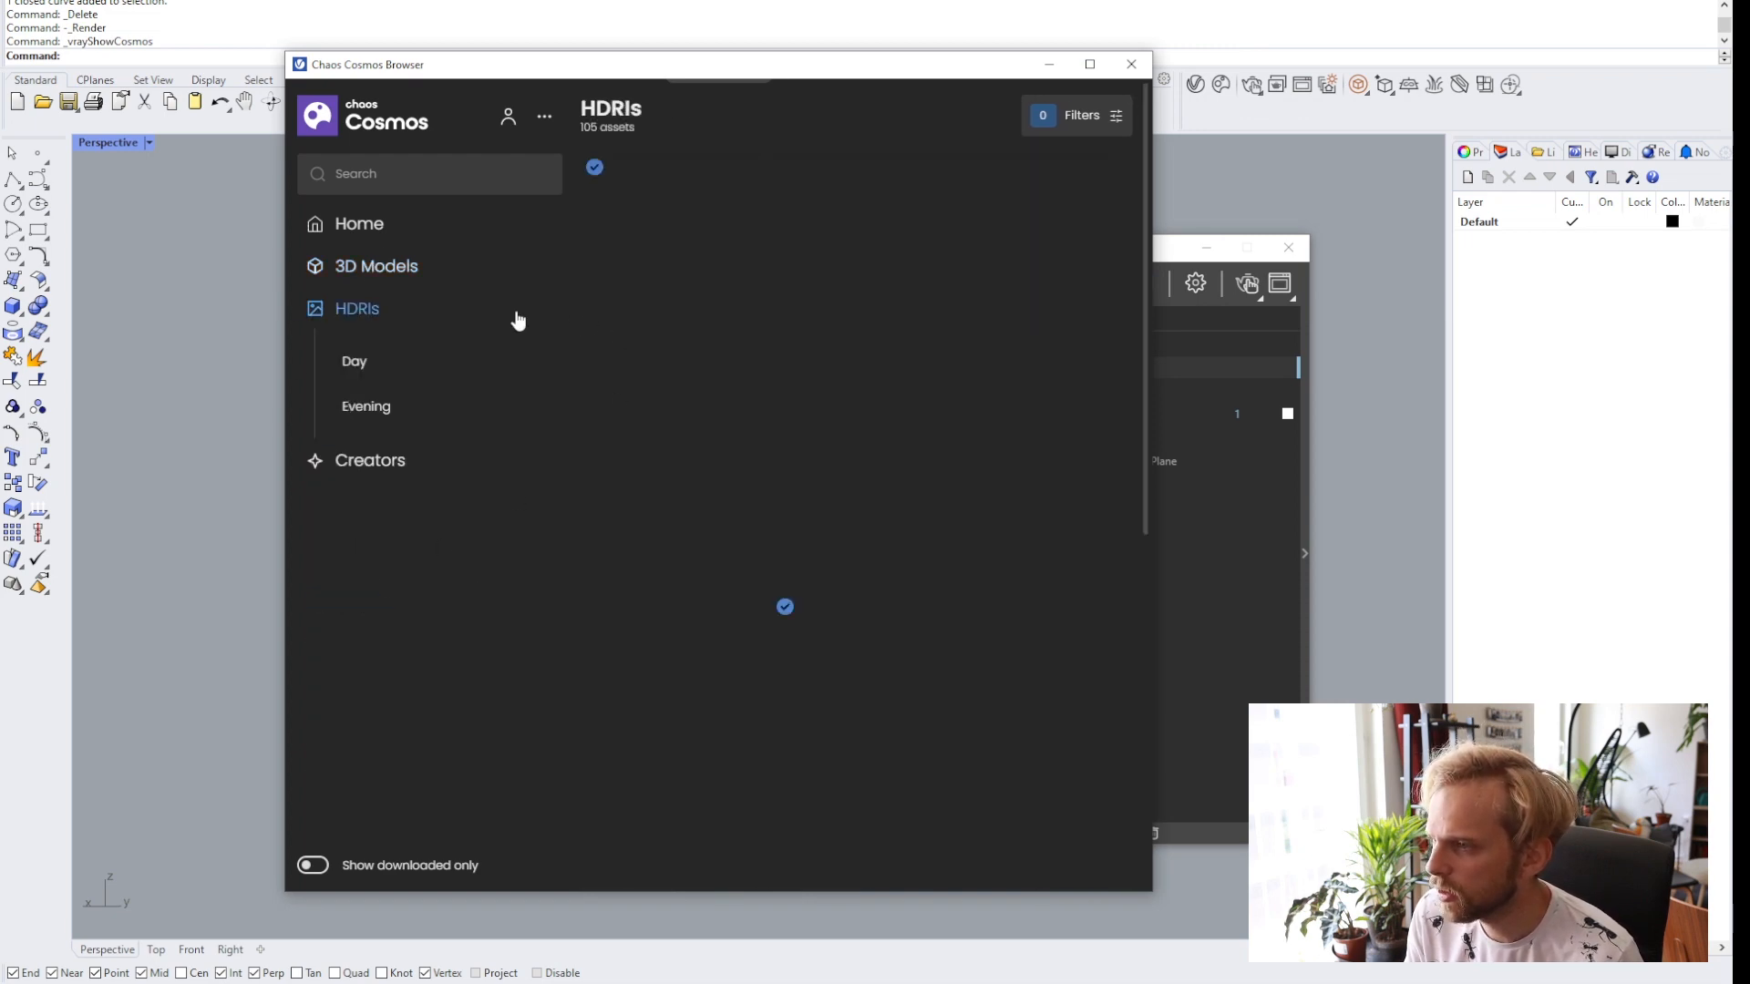
mouse_move(711, 238)
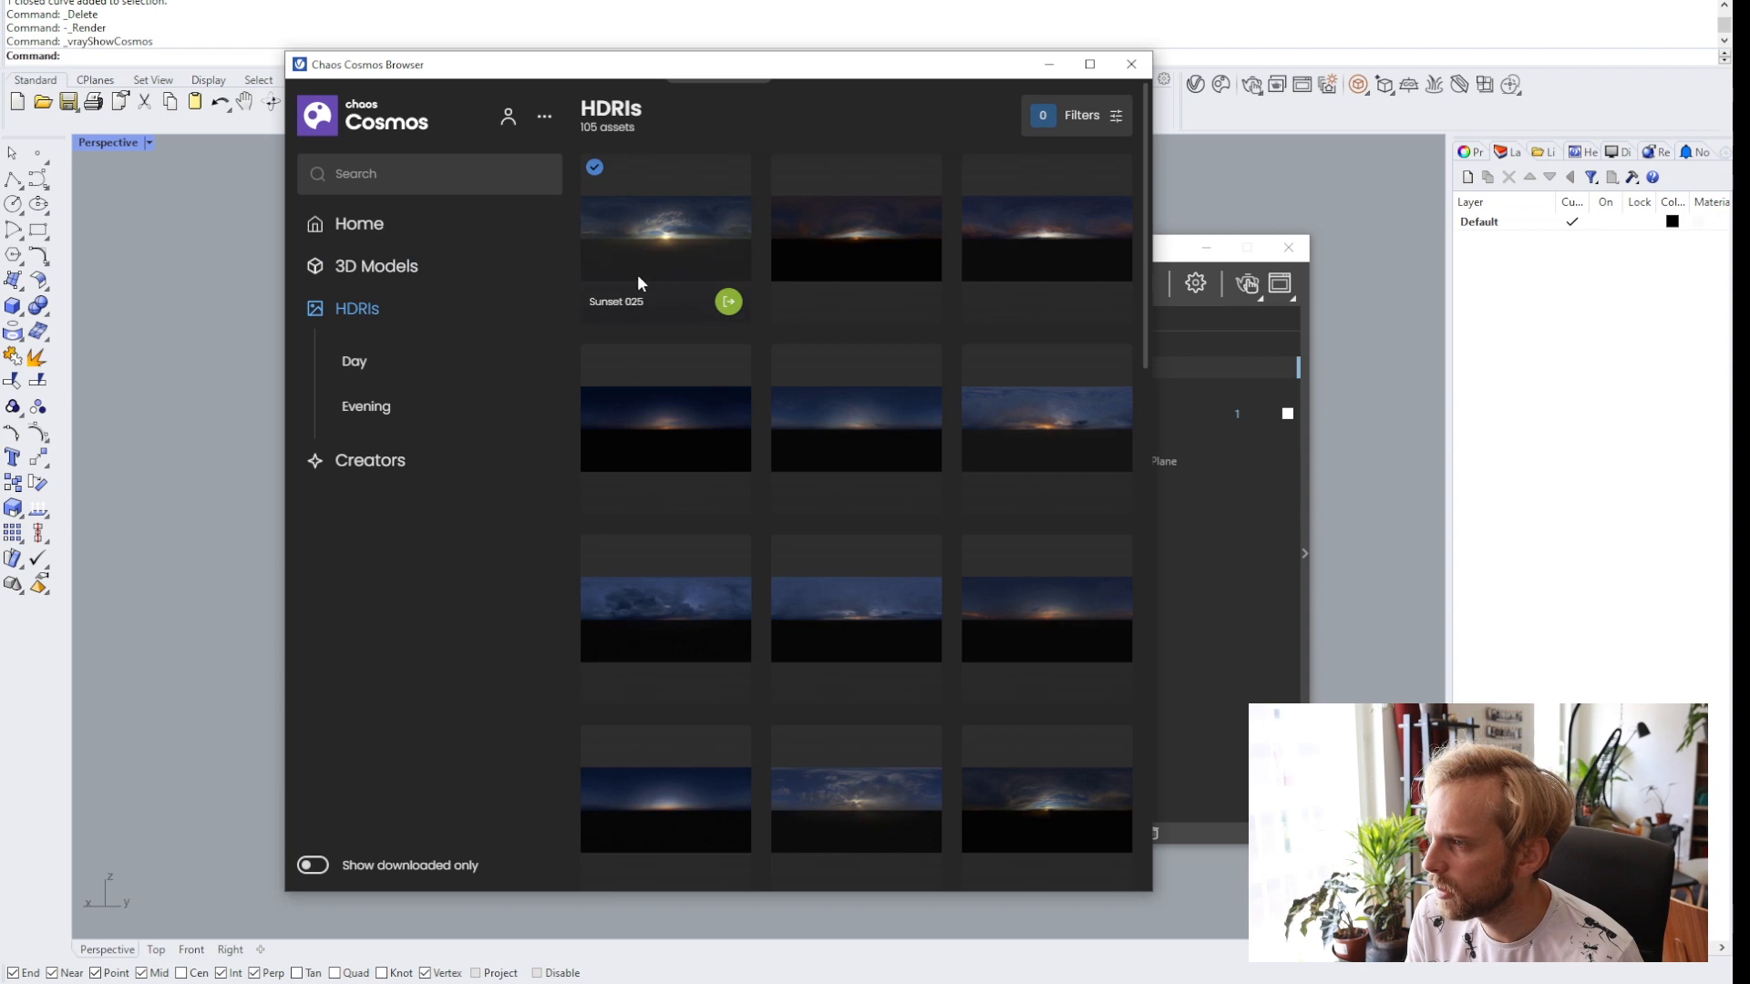
left_click(728, 304)
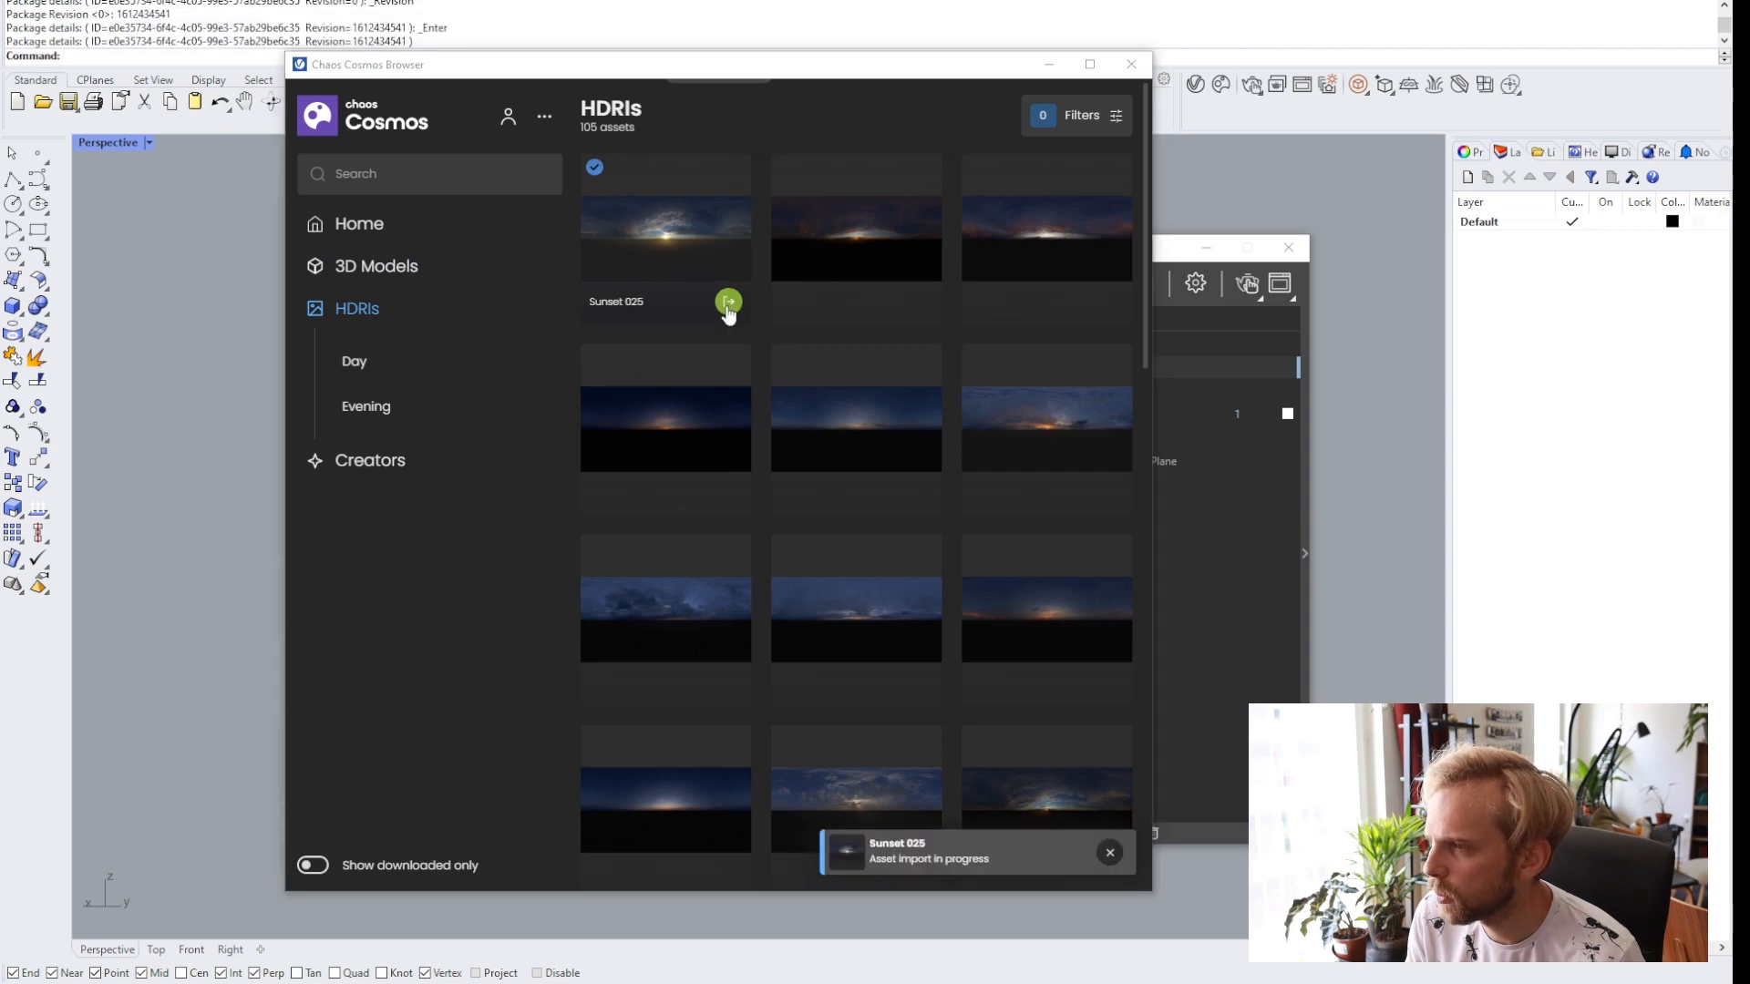
left_click(1131, 63)
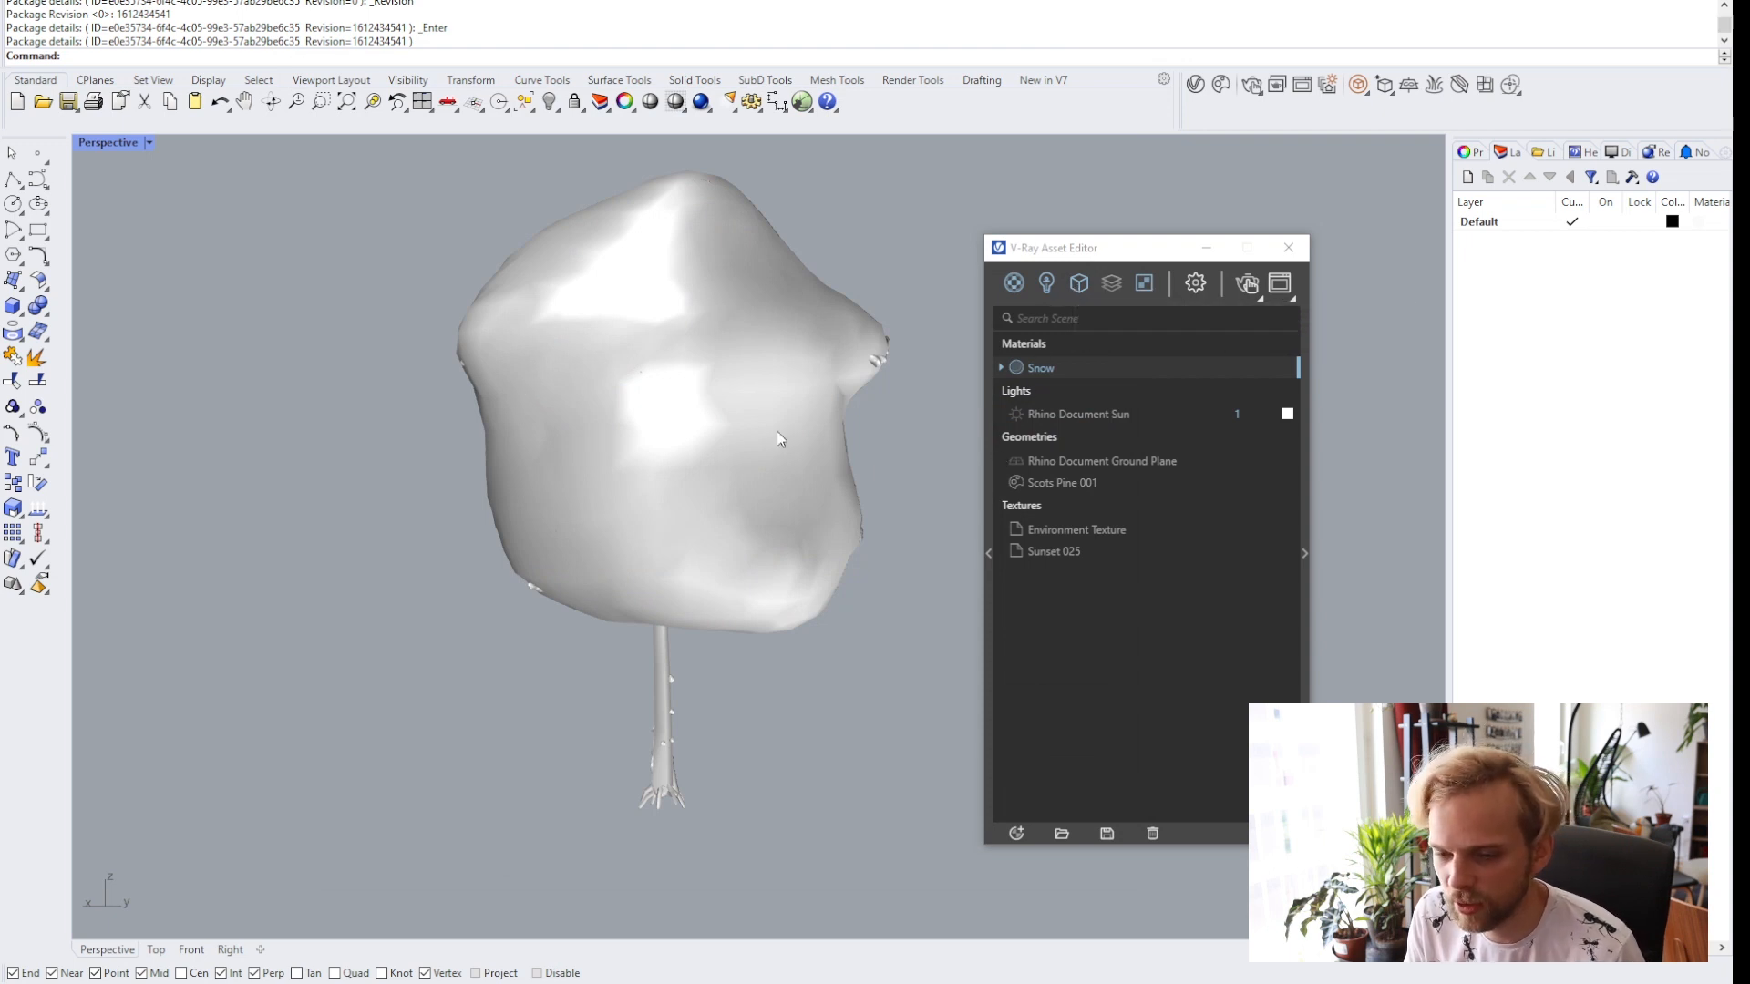
Place a V-Ray Dome Light in the viewport near the tree without choosing a texture file.
scroll(527, 527, "down", 5)
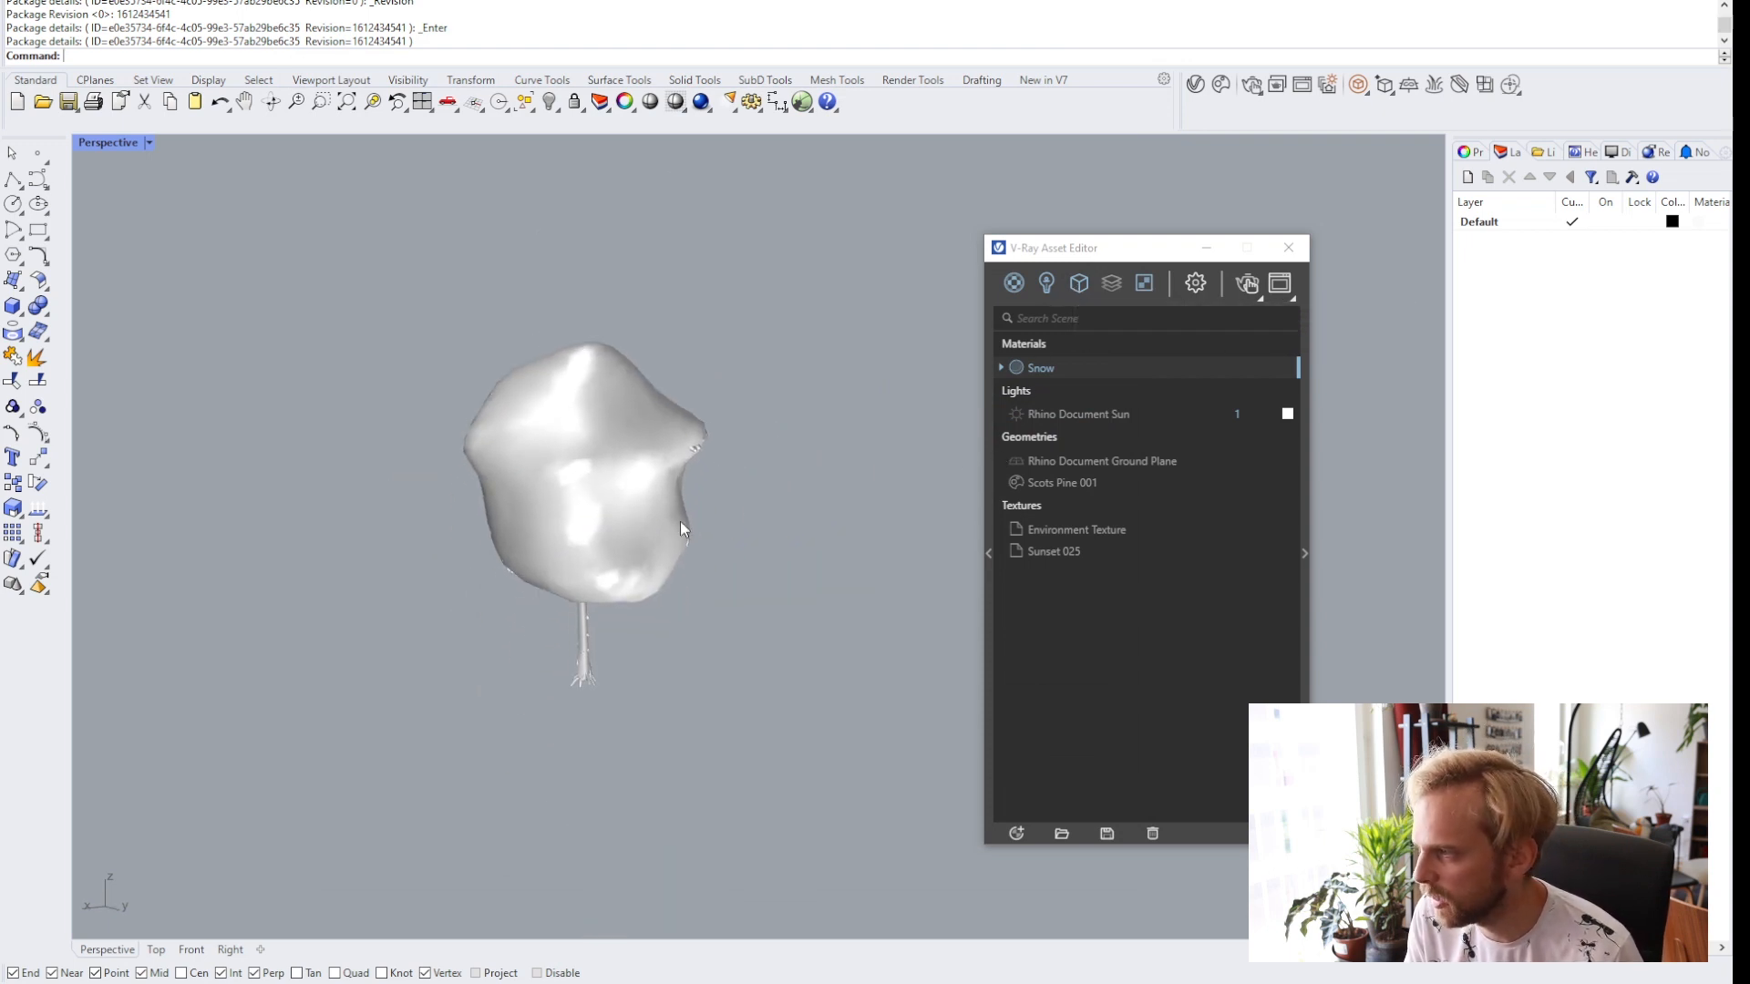
scroll(709, 507, "up", 3)
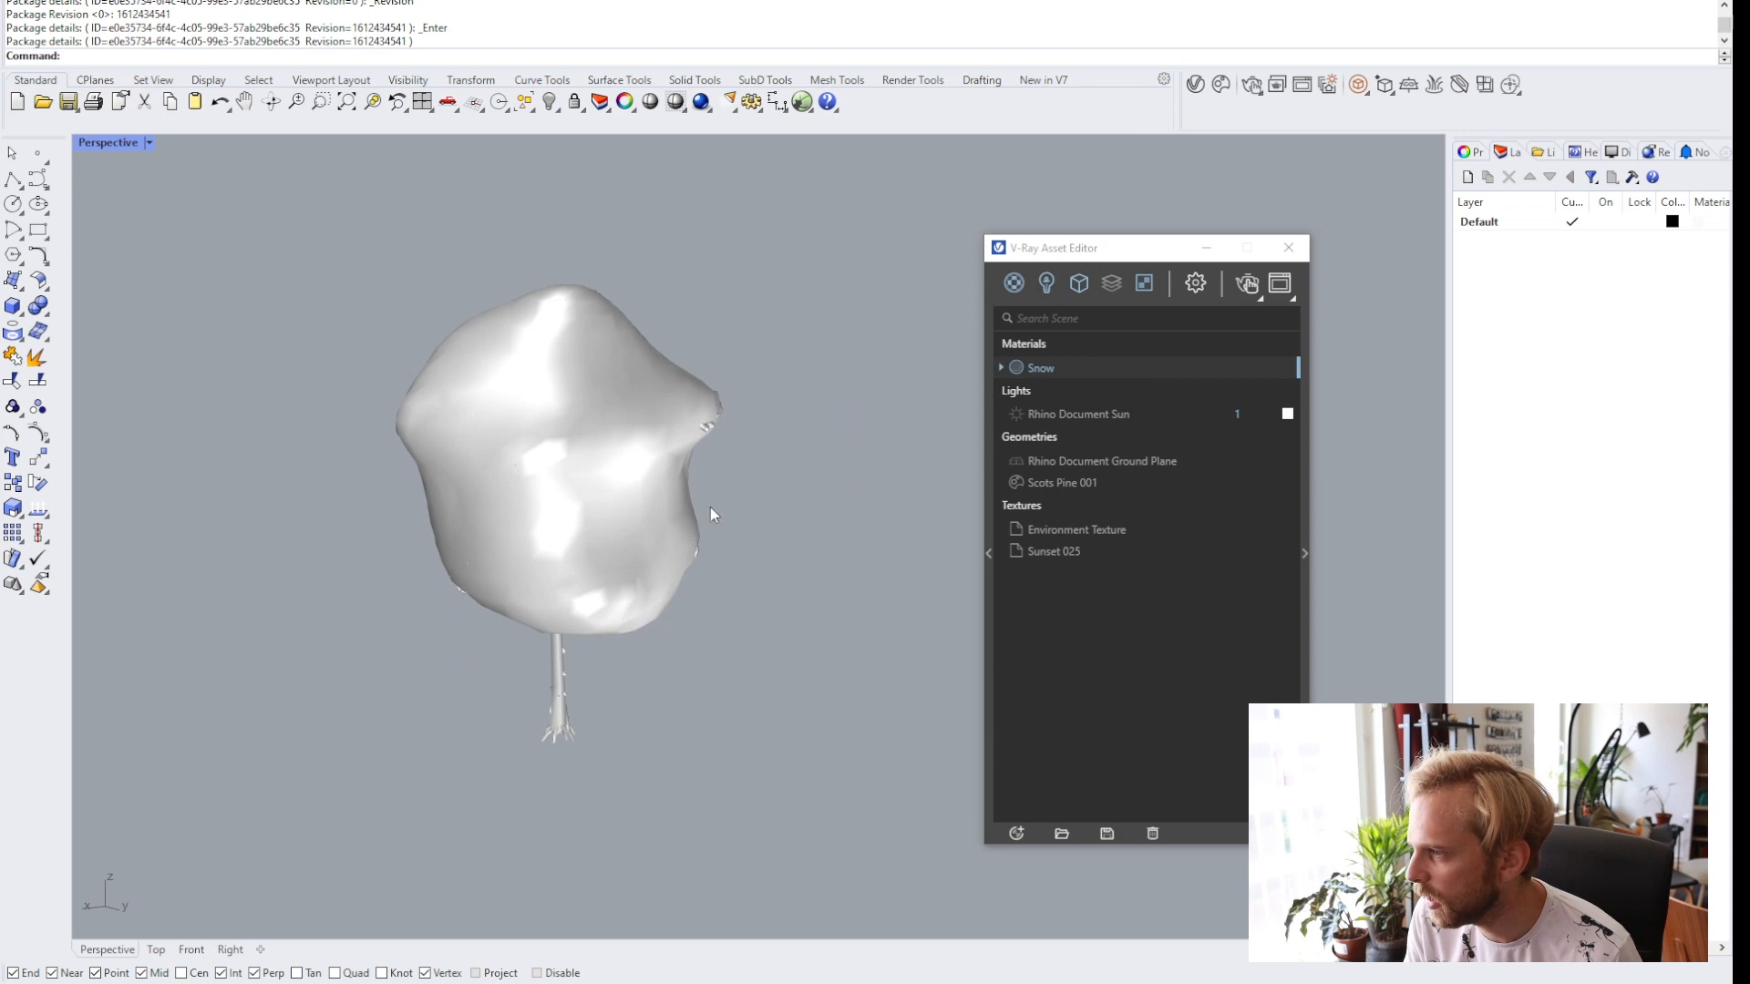
left_click(1043, 553)
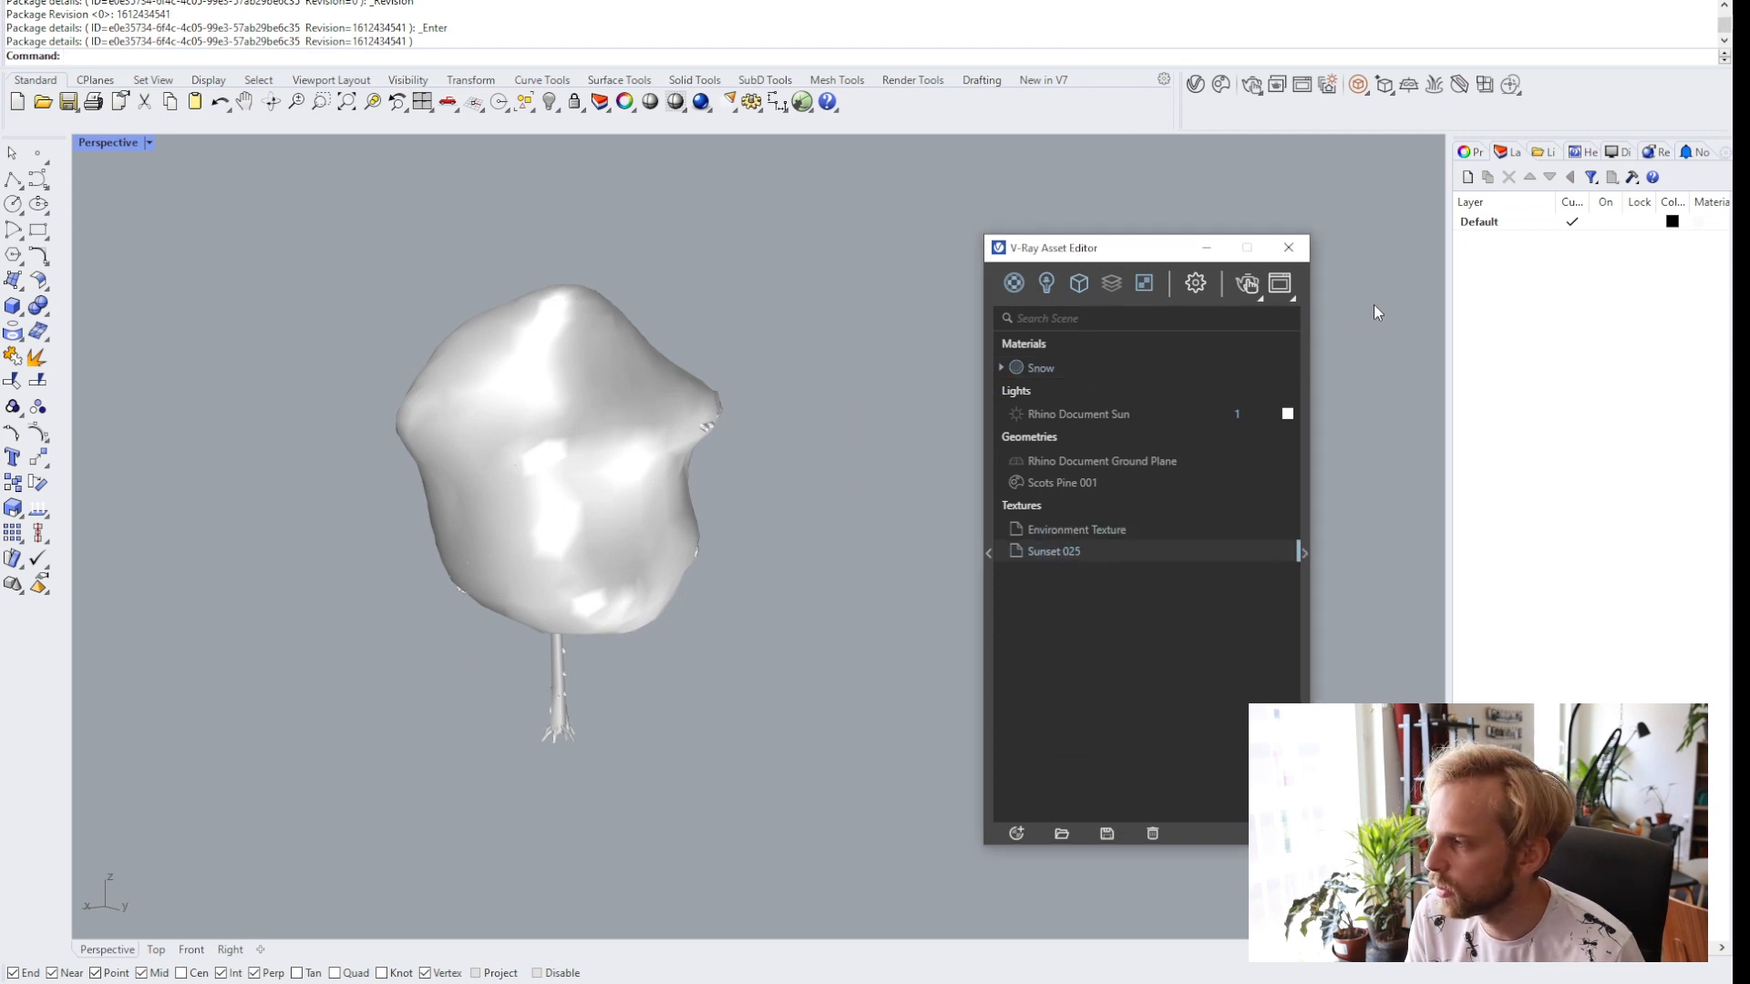
left_click(1369, 91)
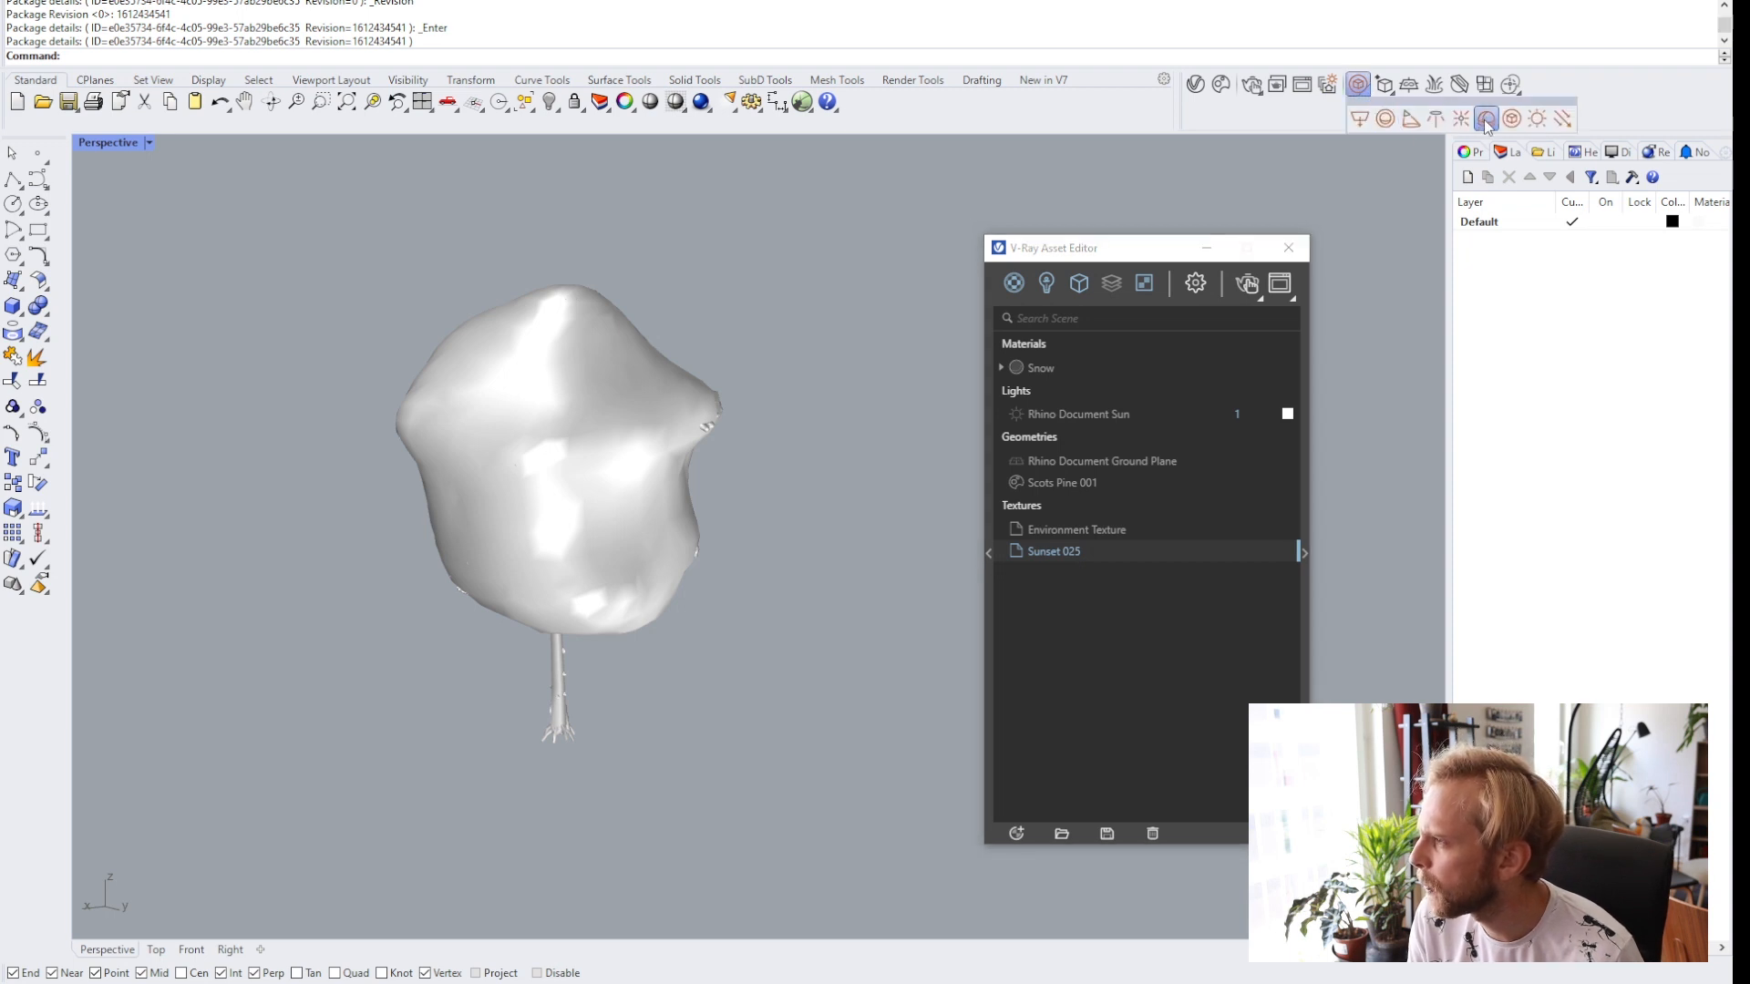
left_click(1484, 121)
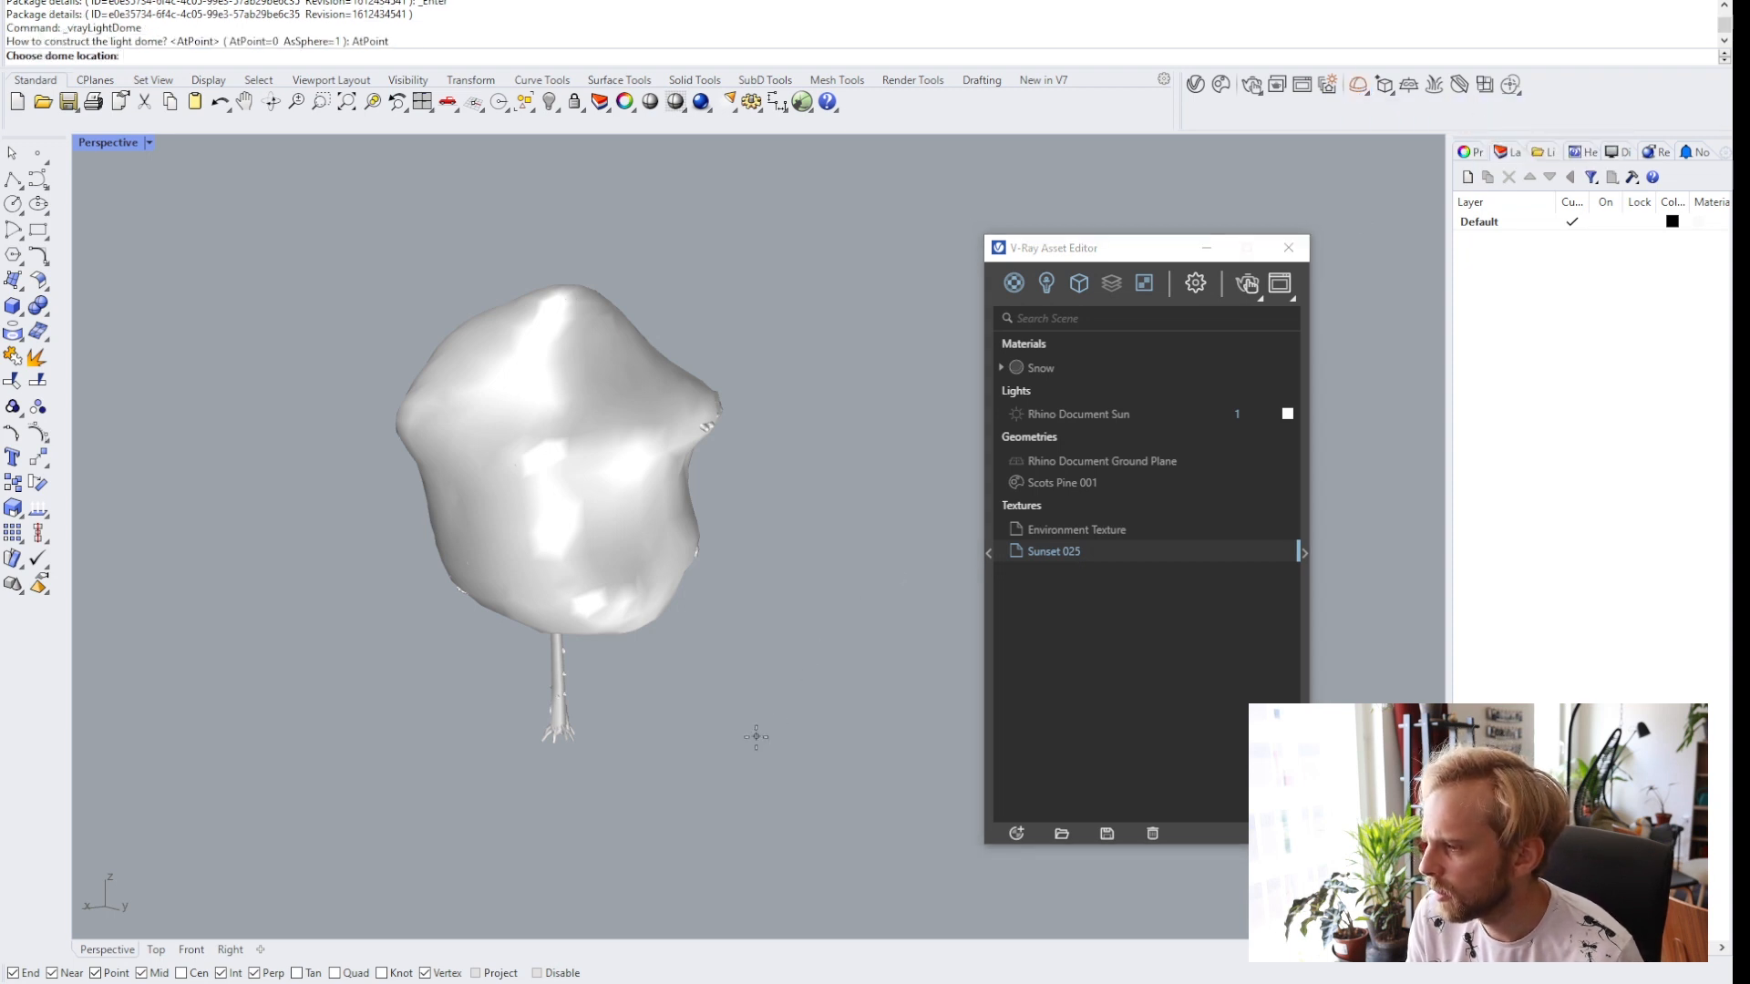
left_click(872, 688)
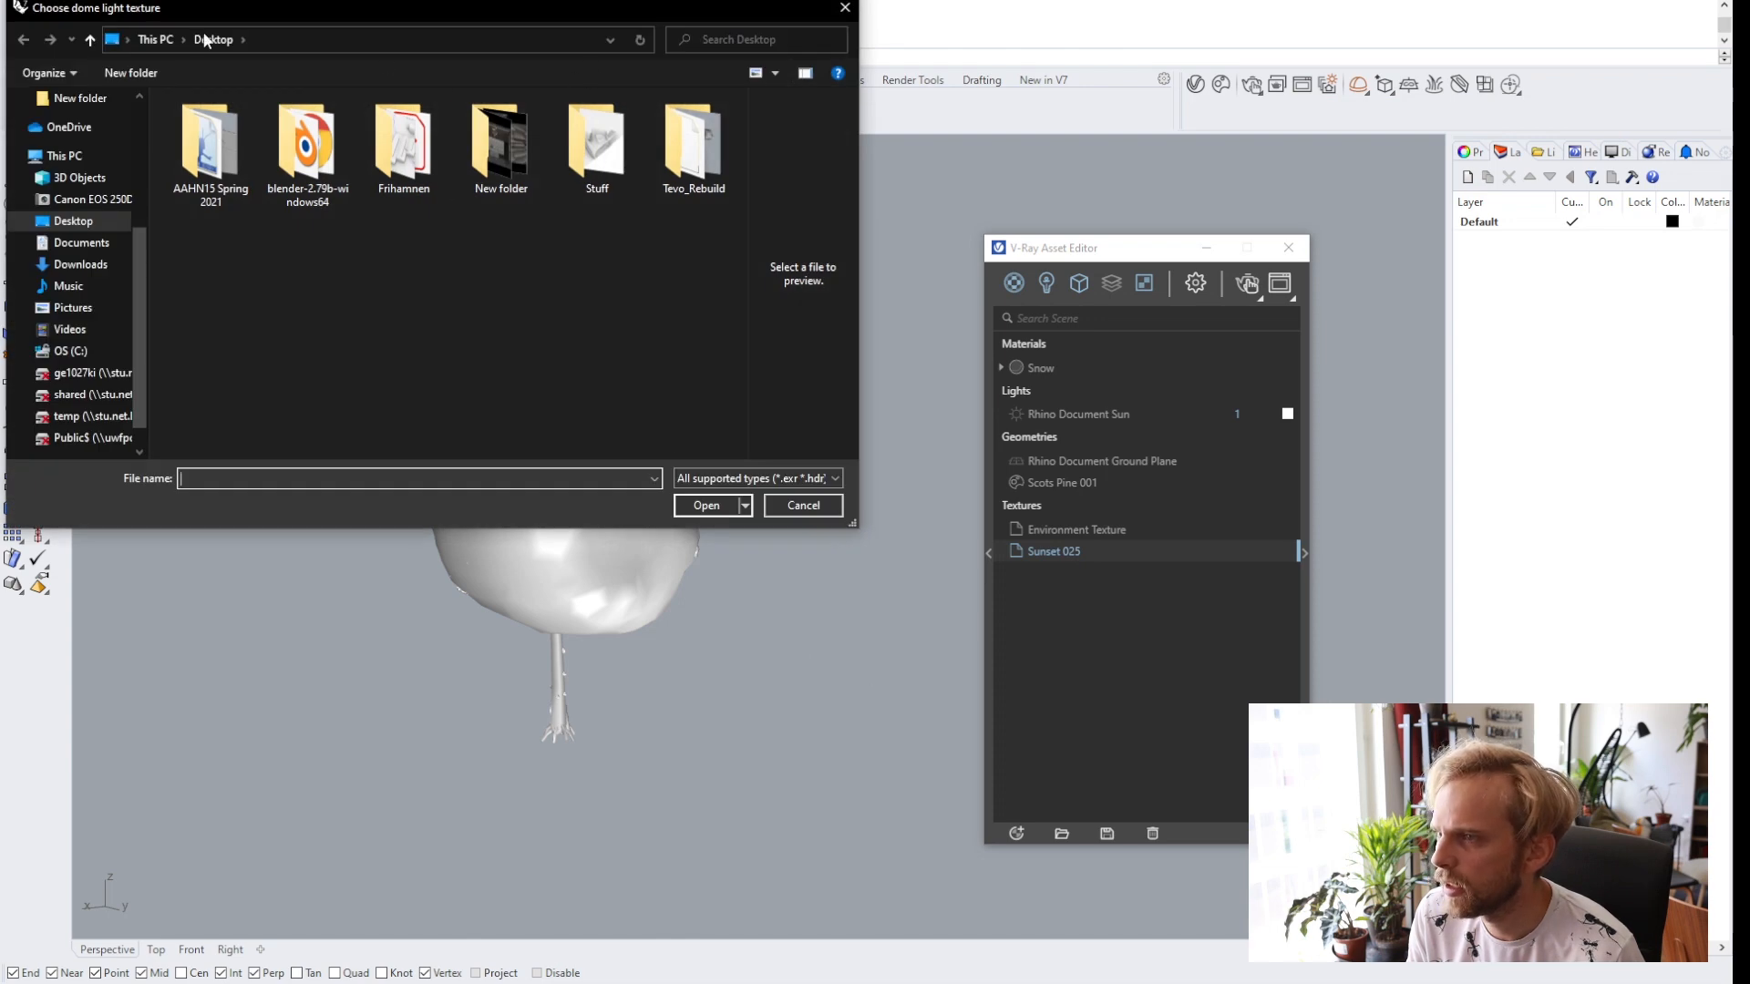
left_click(803, 505)
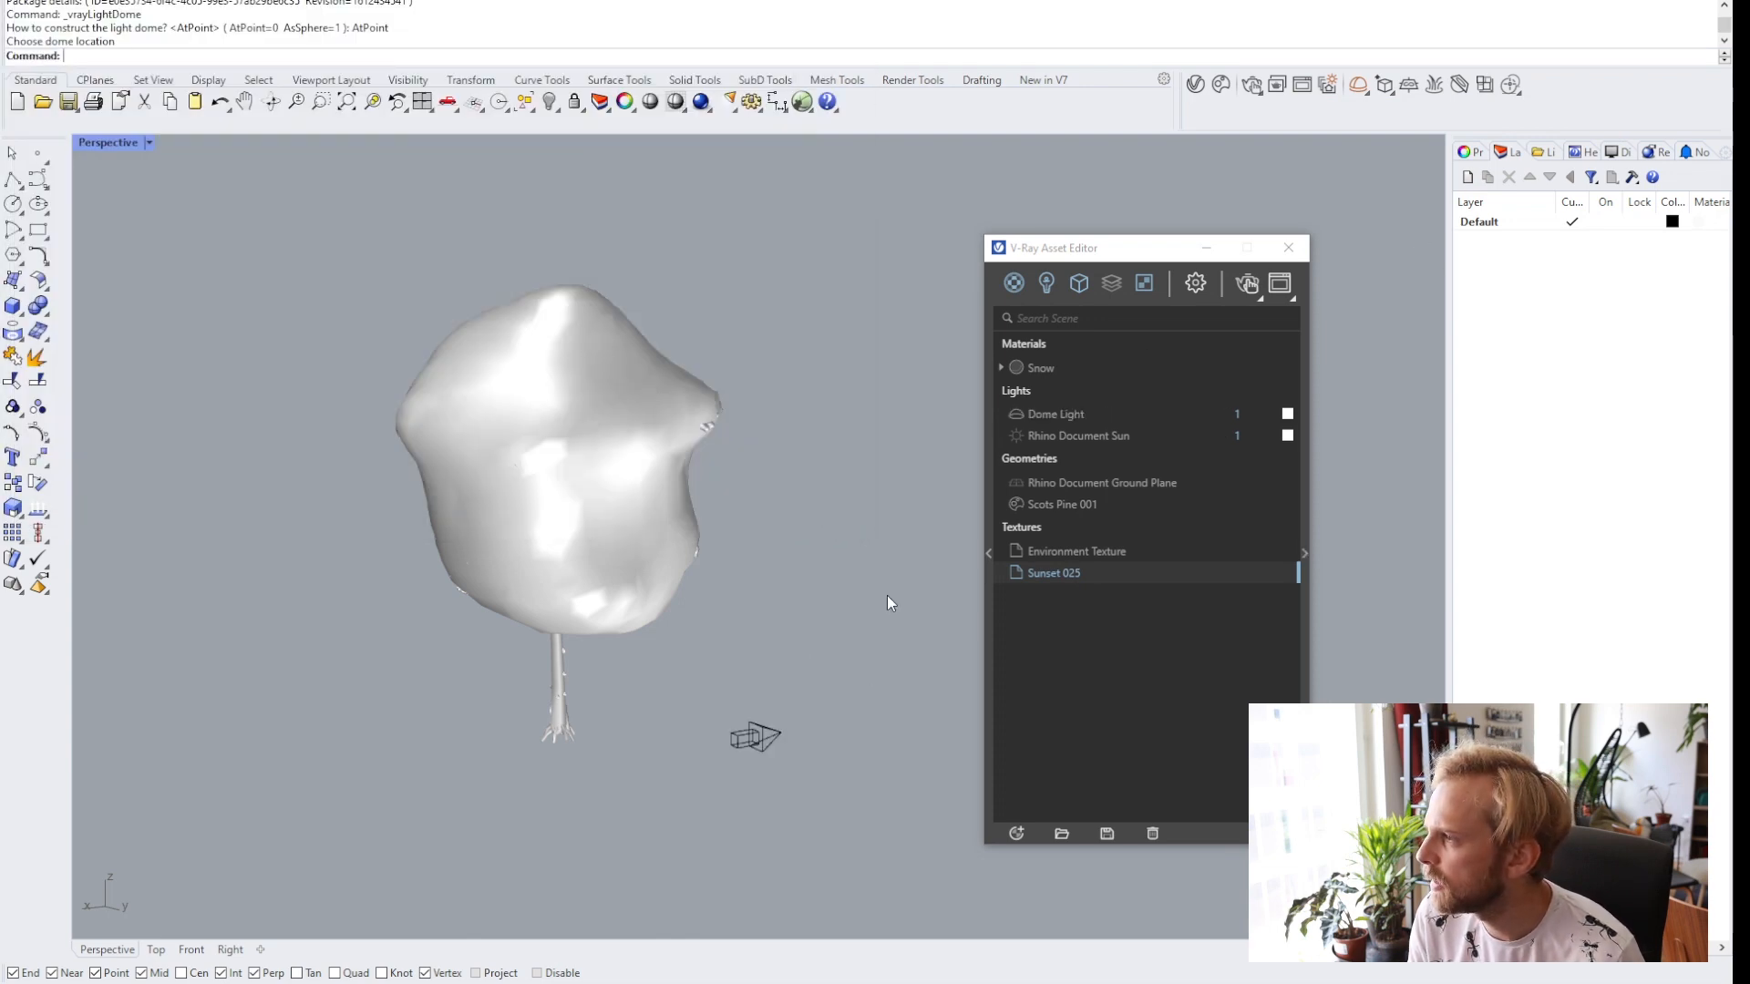
left_click(755, 736)
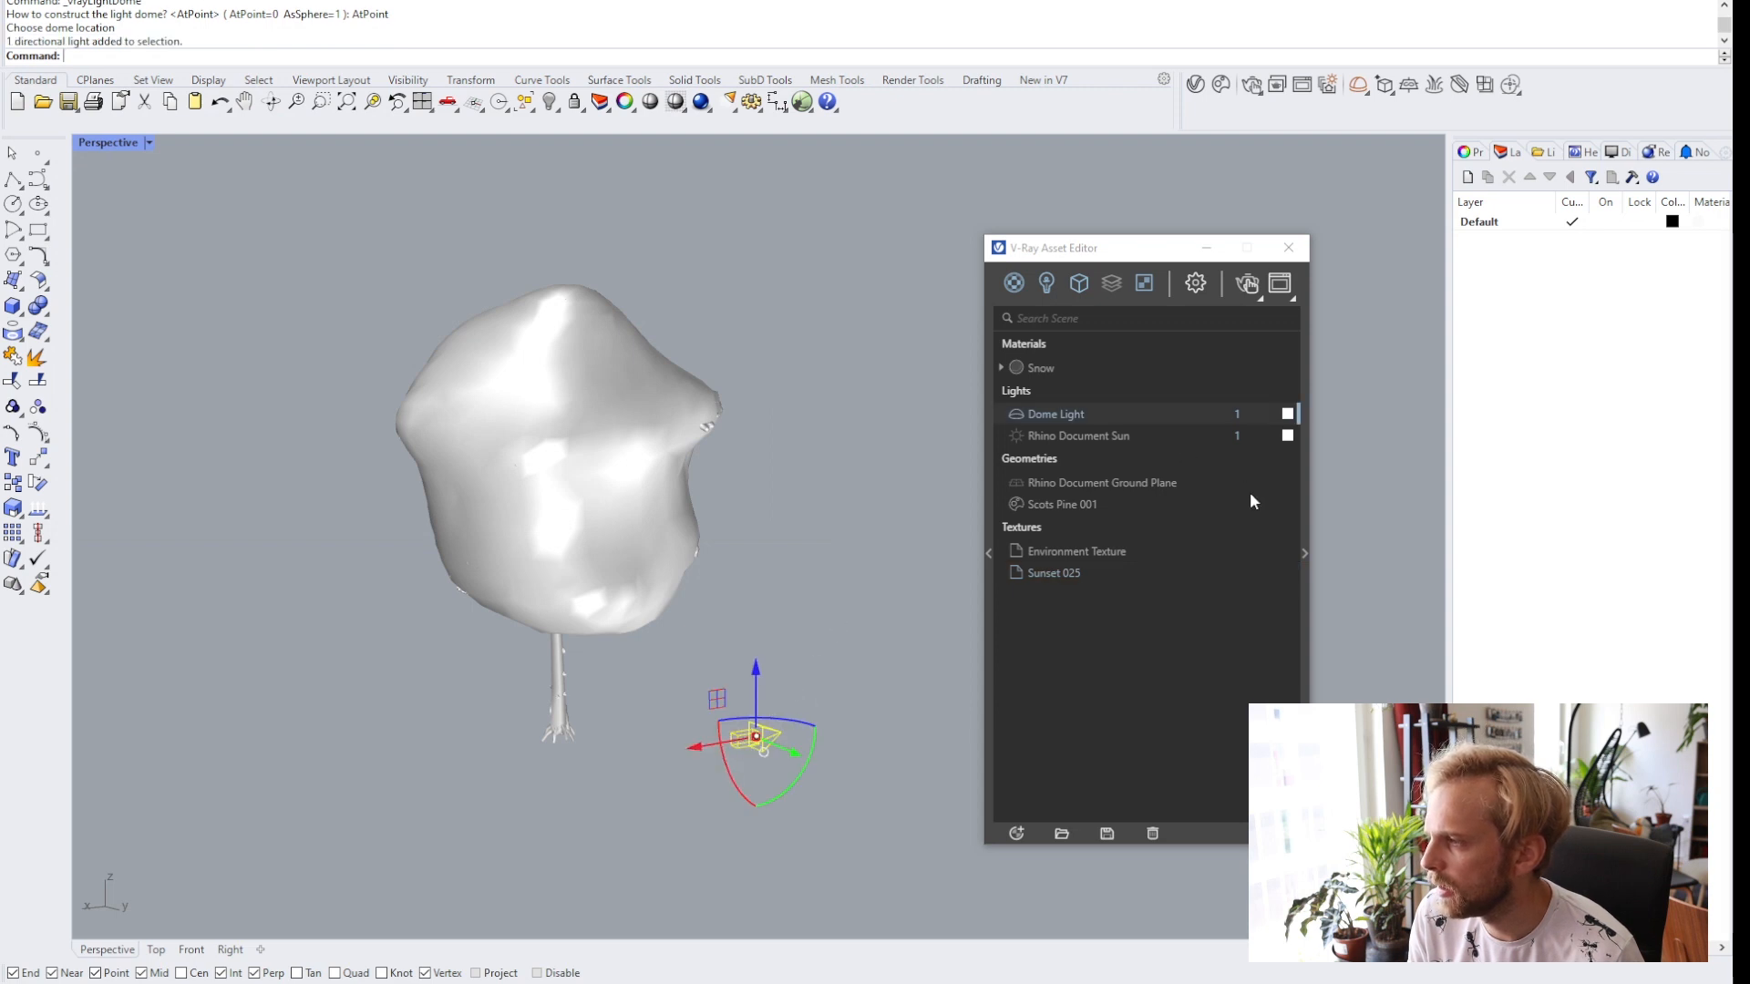
Copy the Sunset 025 texture into the Dome Light's Color/Texture HDR slot and enable the texture.
left_click(1304, 555)
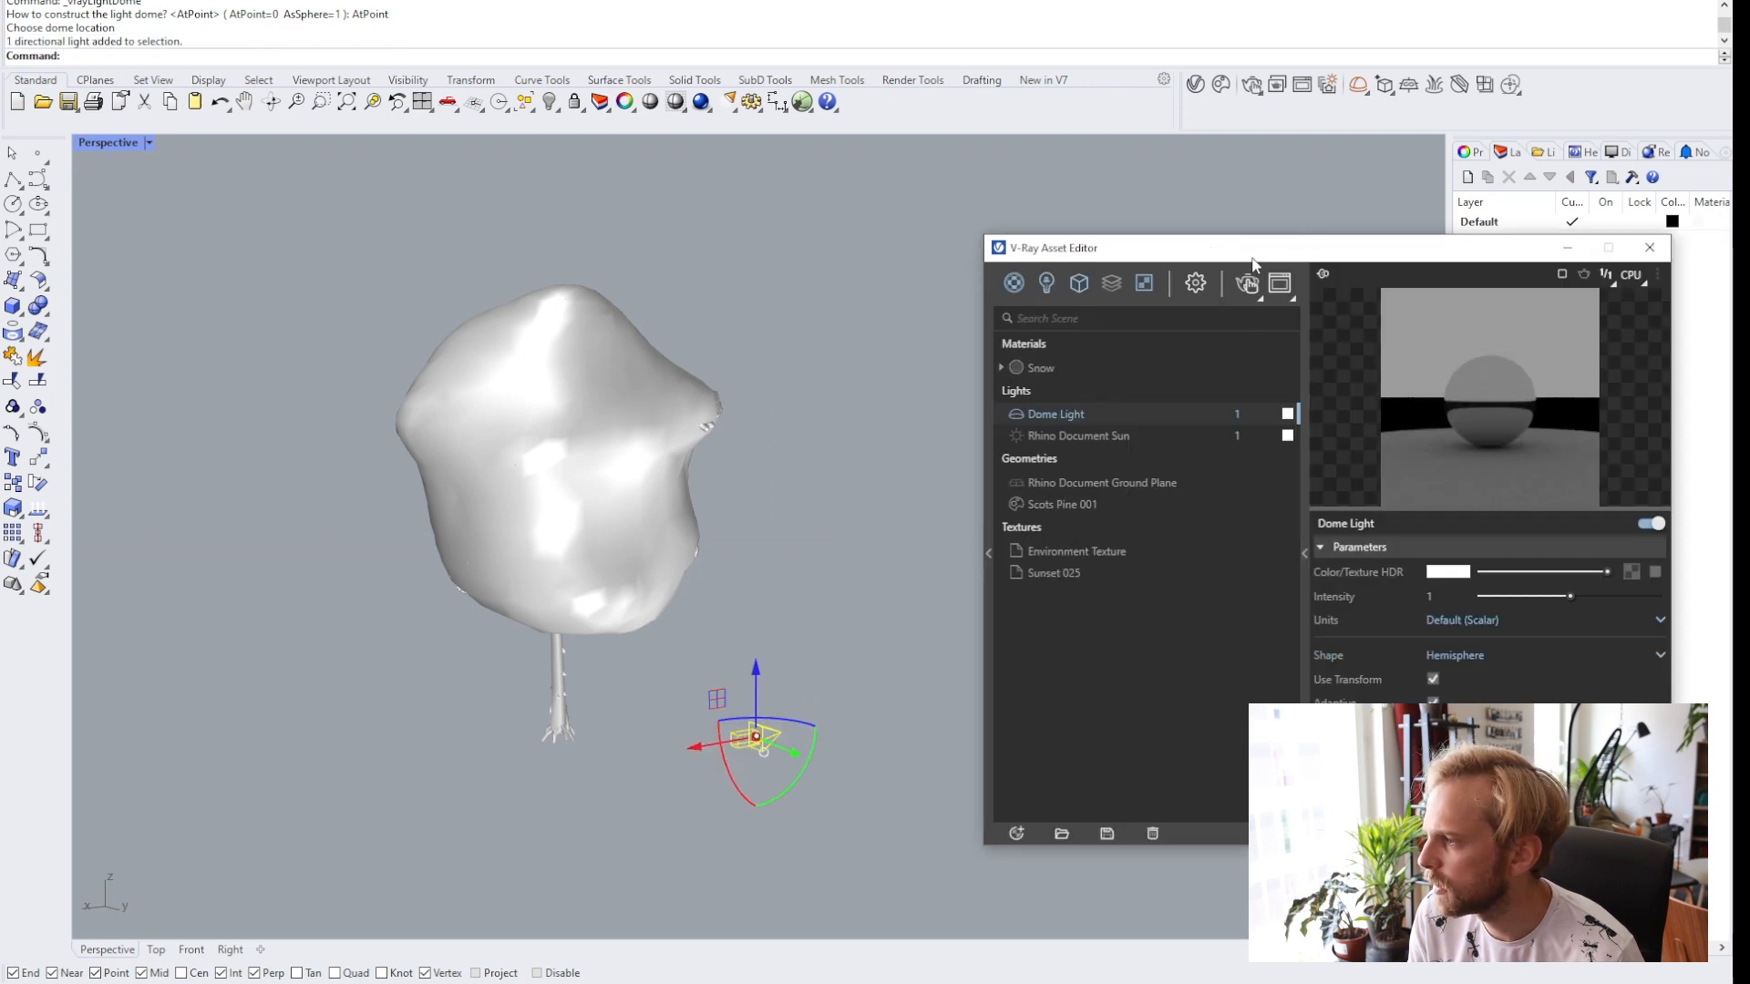
left_click_drag(1241, 258, 1087, 198)
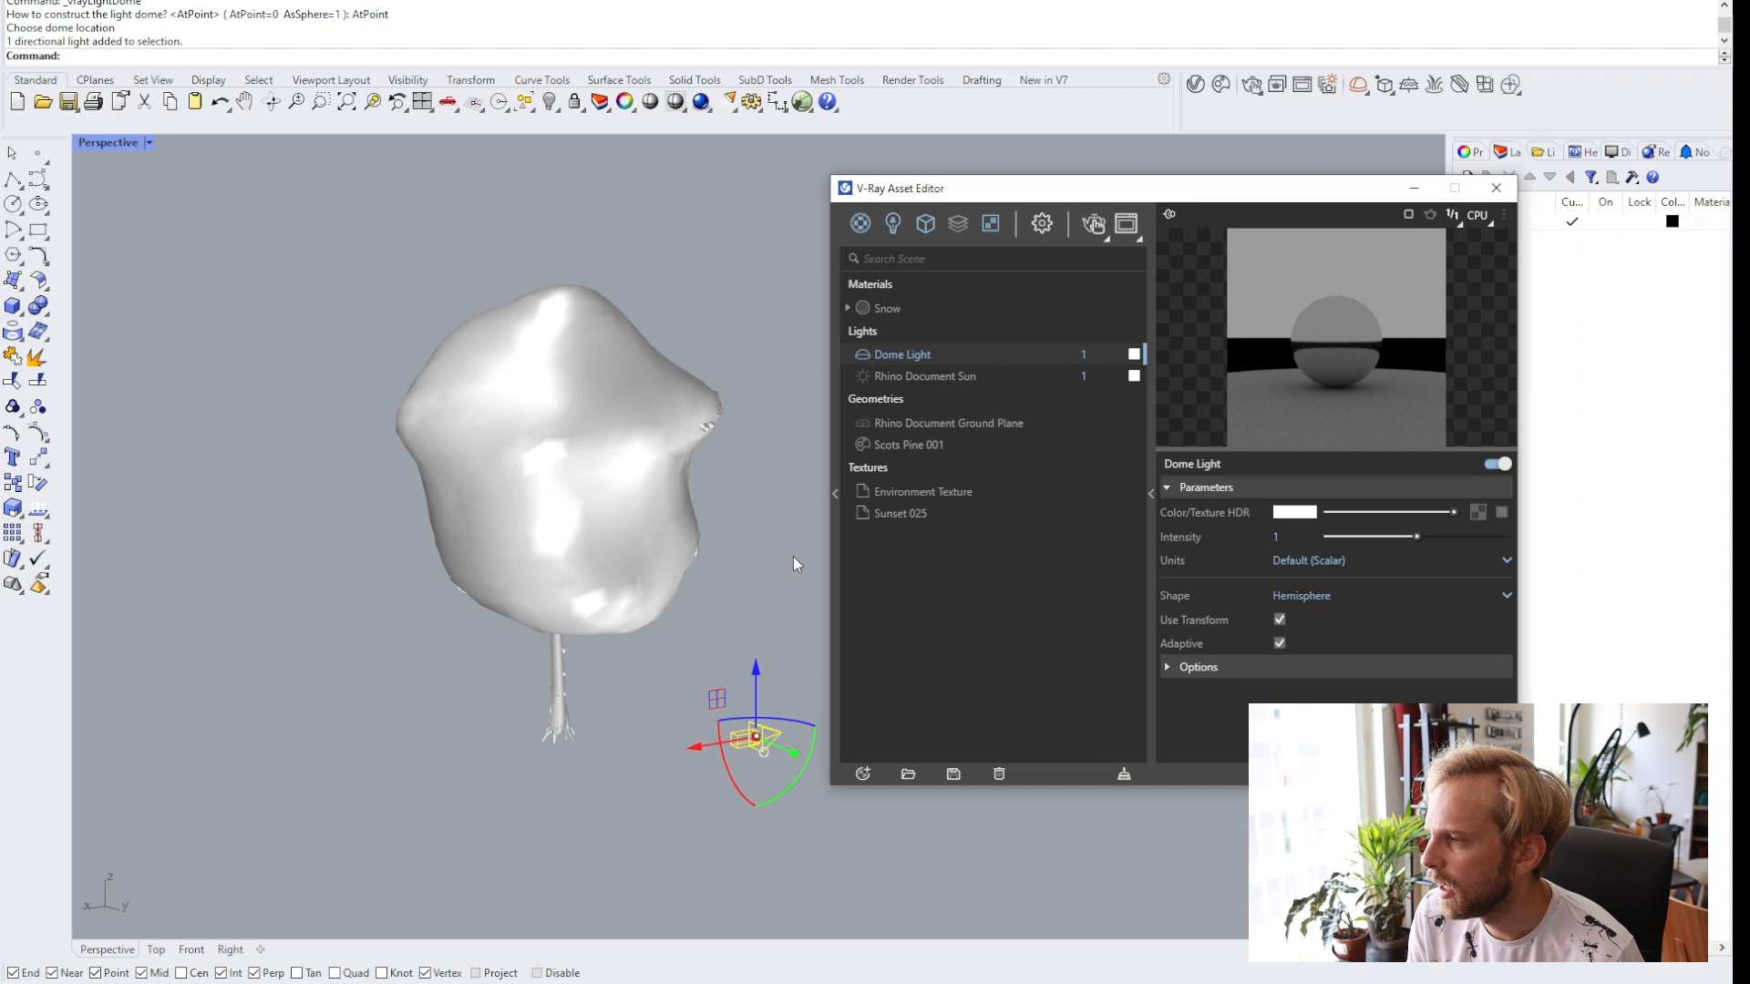
left_click(900, 516)
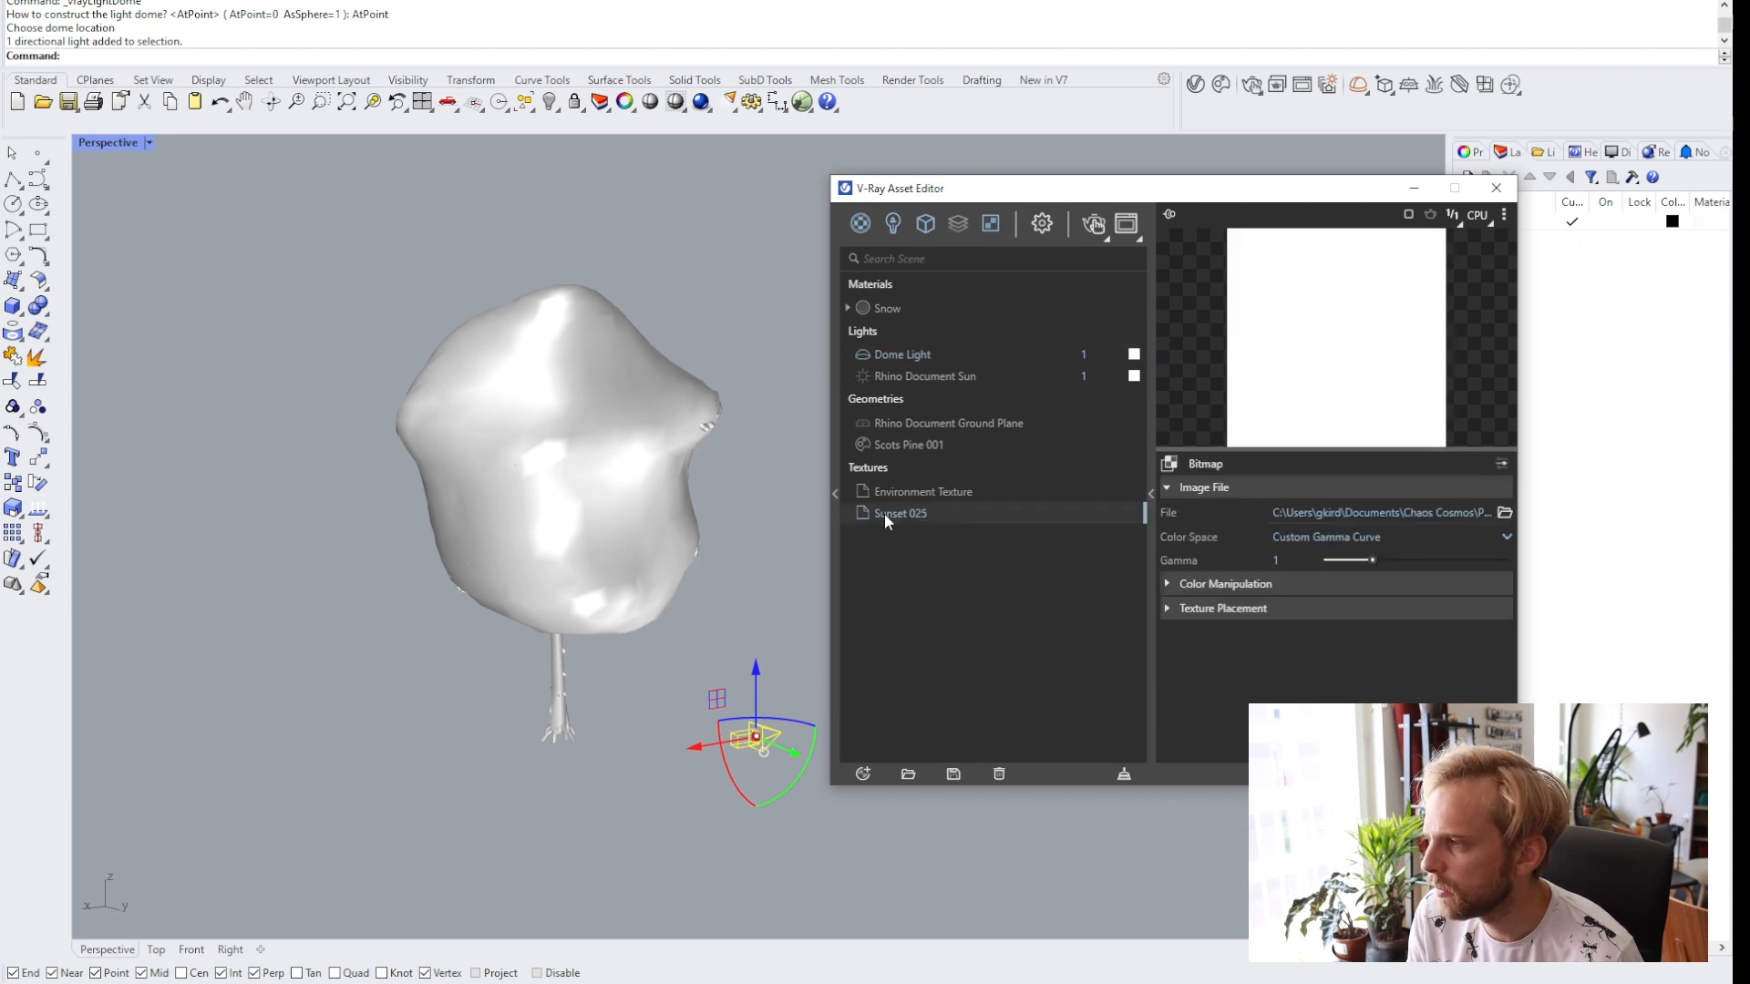
right_click(884, 518)
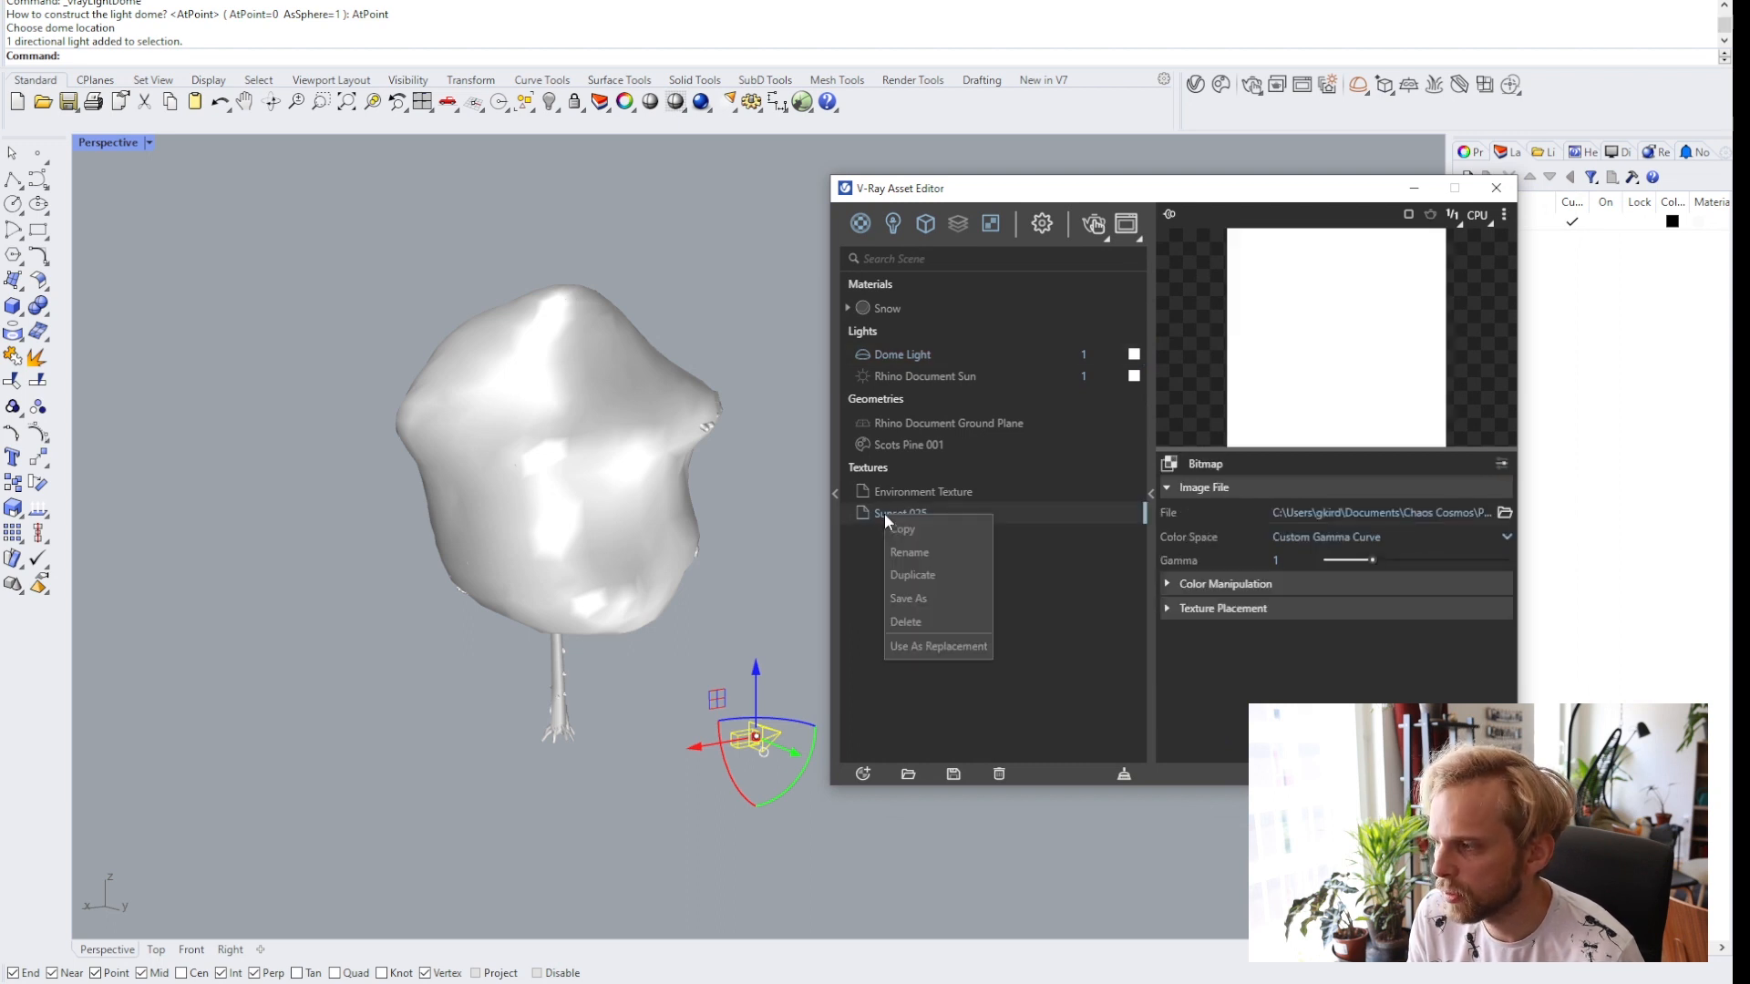
left_click(921, 527)
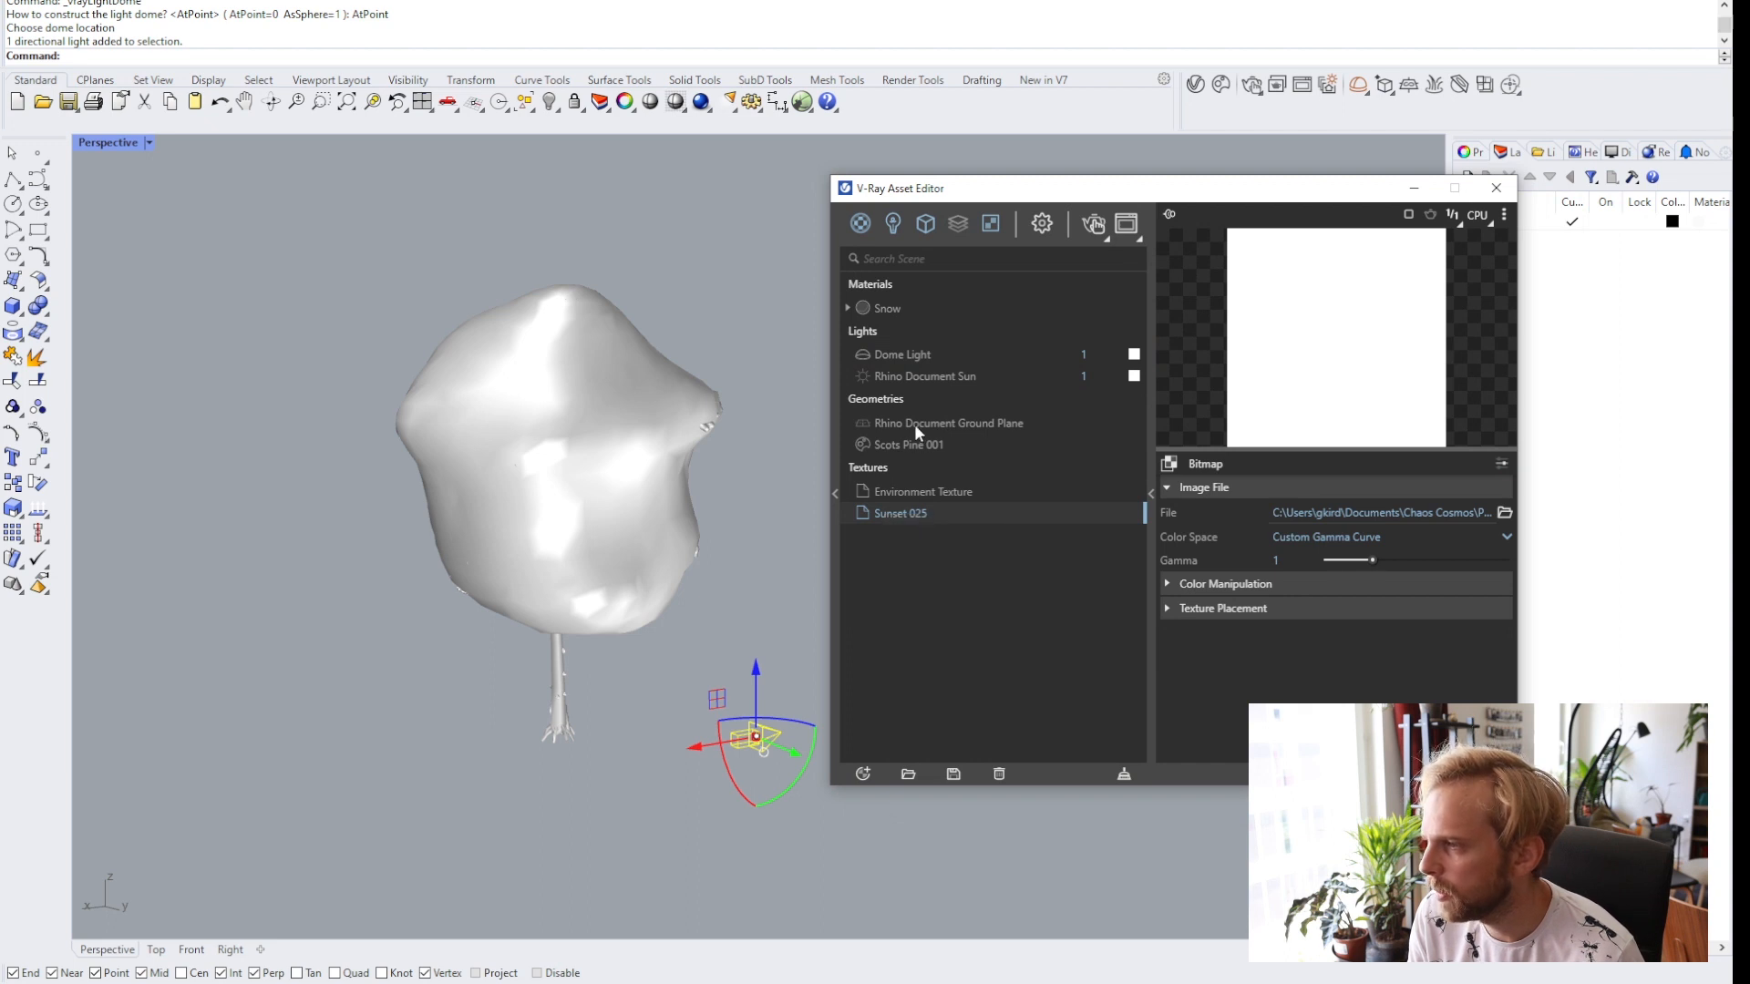
left_click(900, 355)
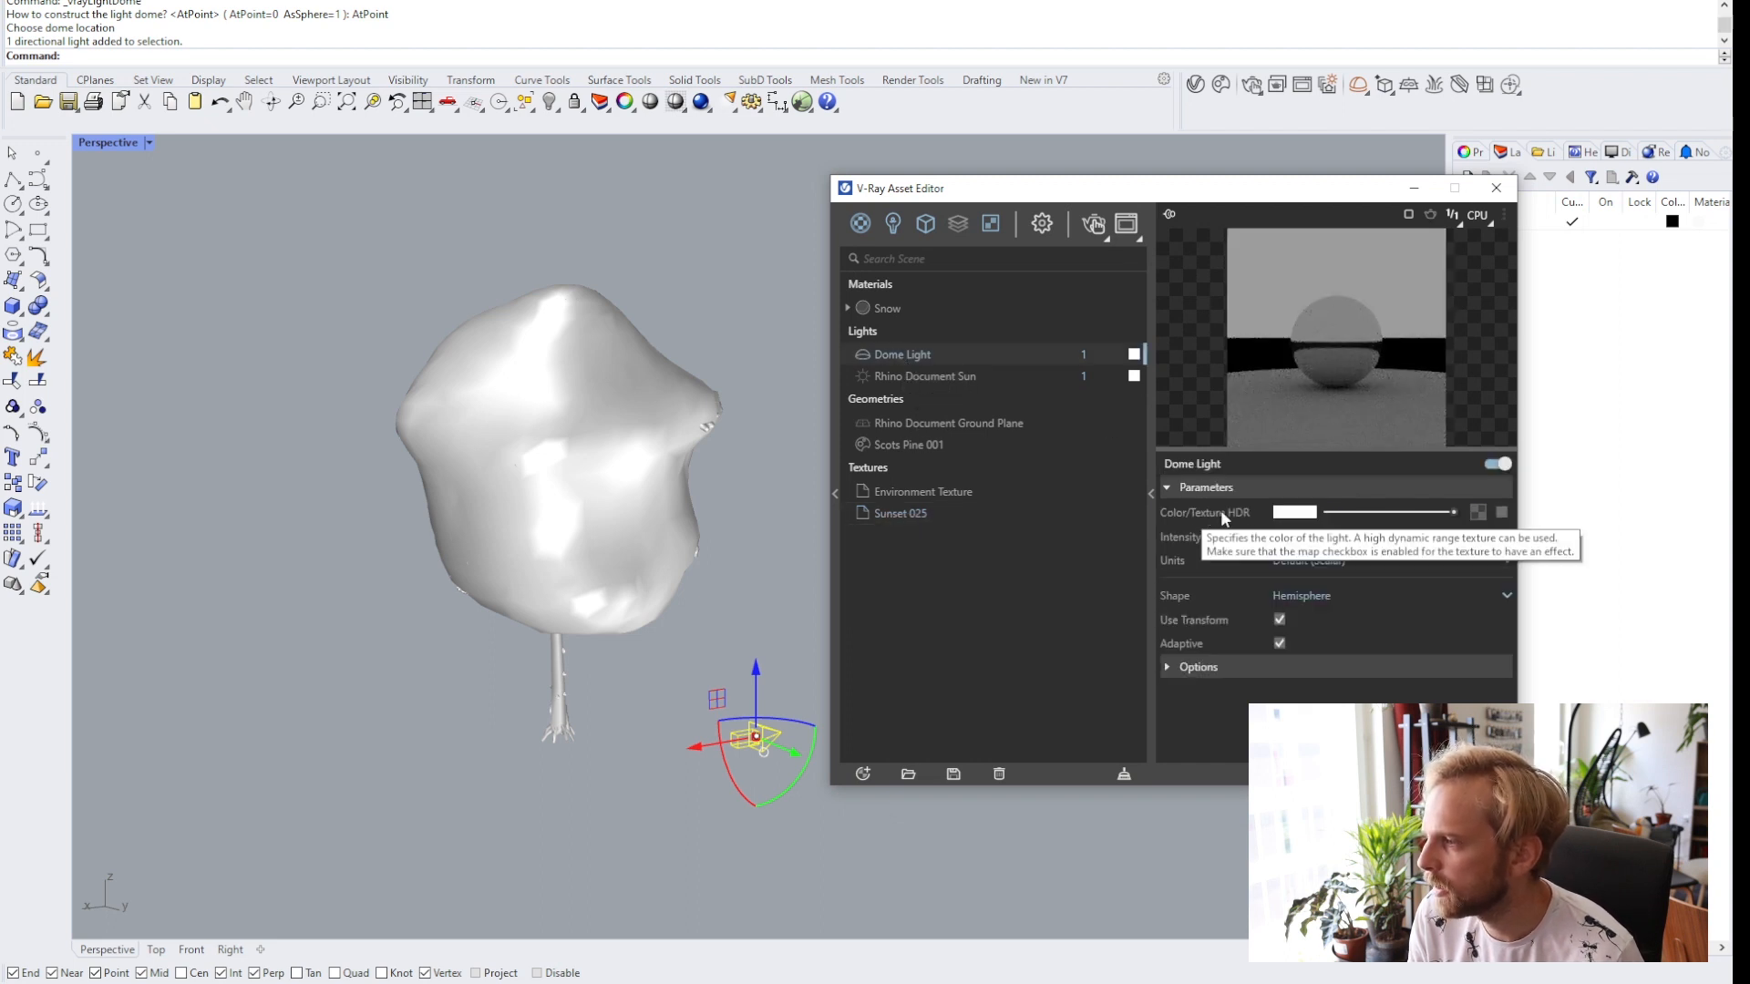
right_click(1478, 513)
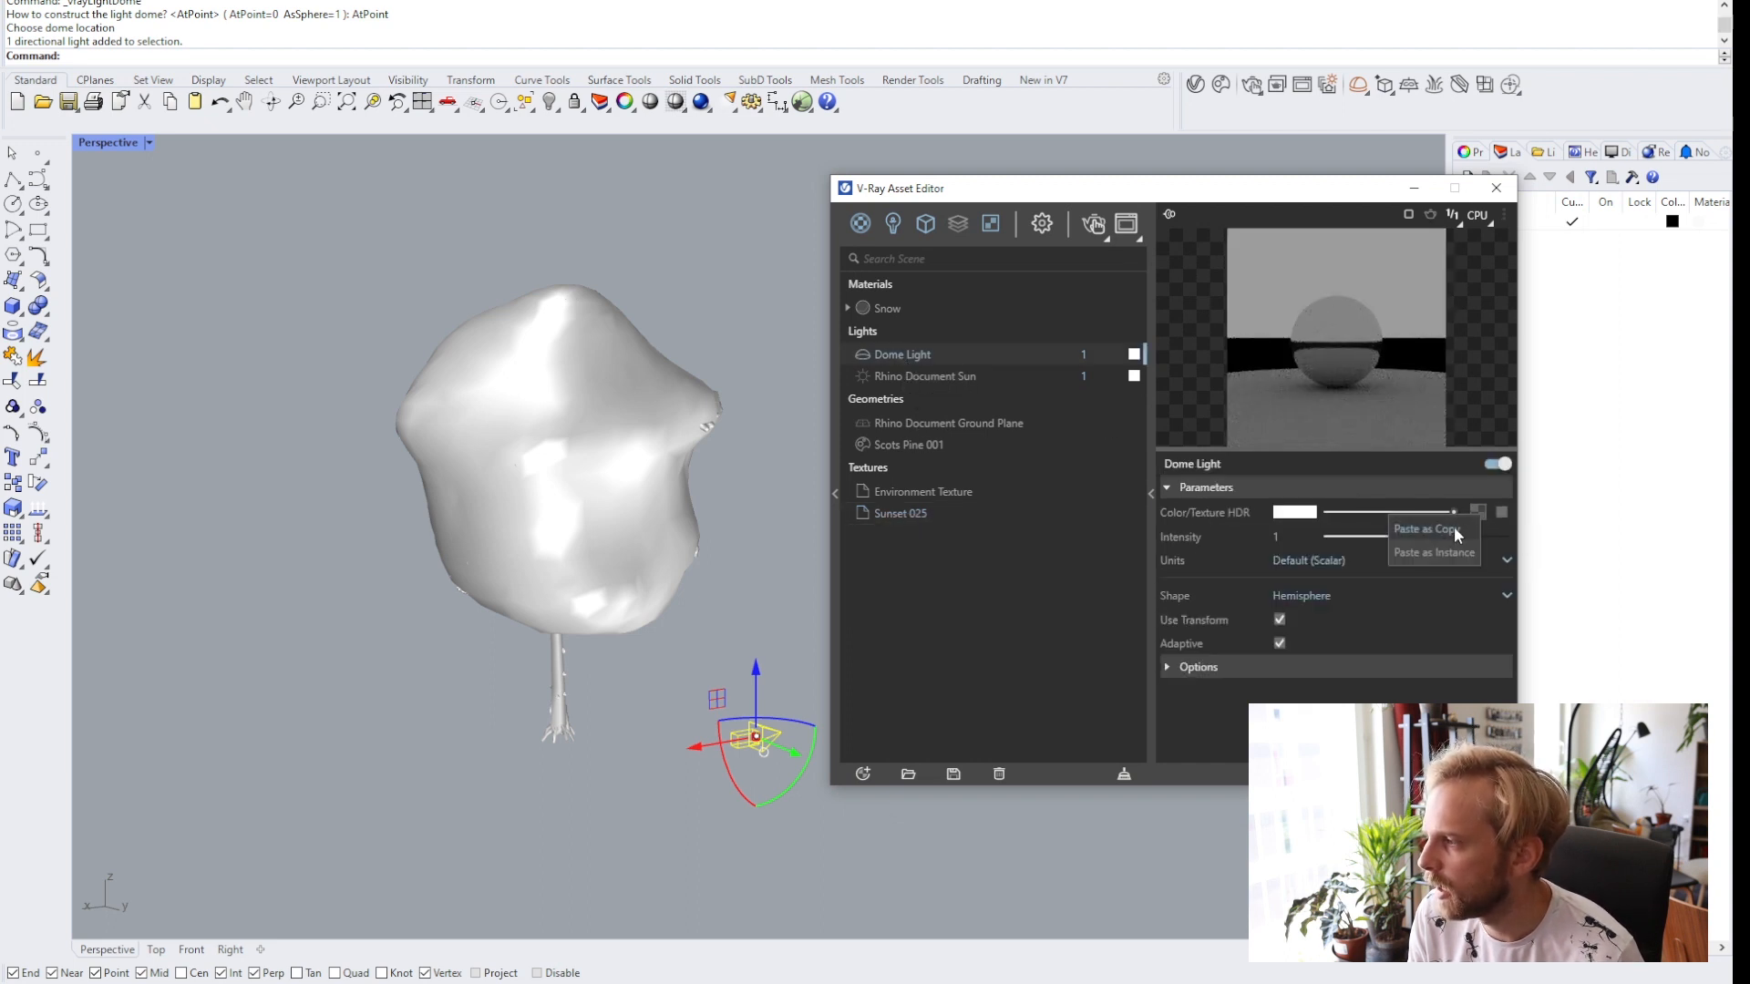
left_click(1455, 529)
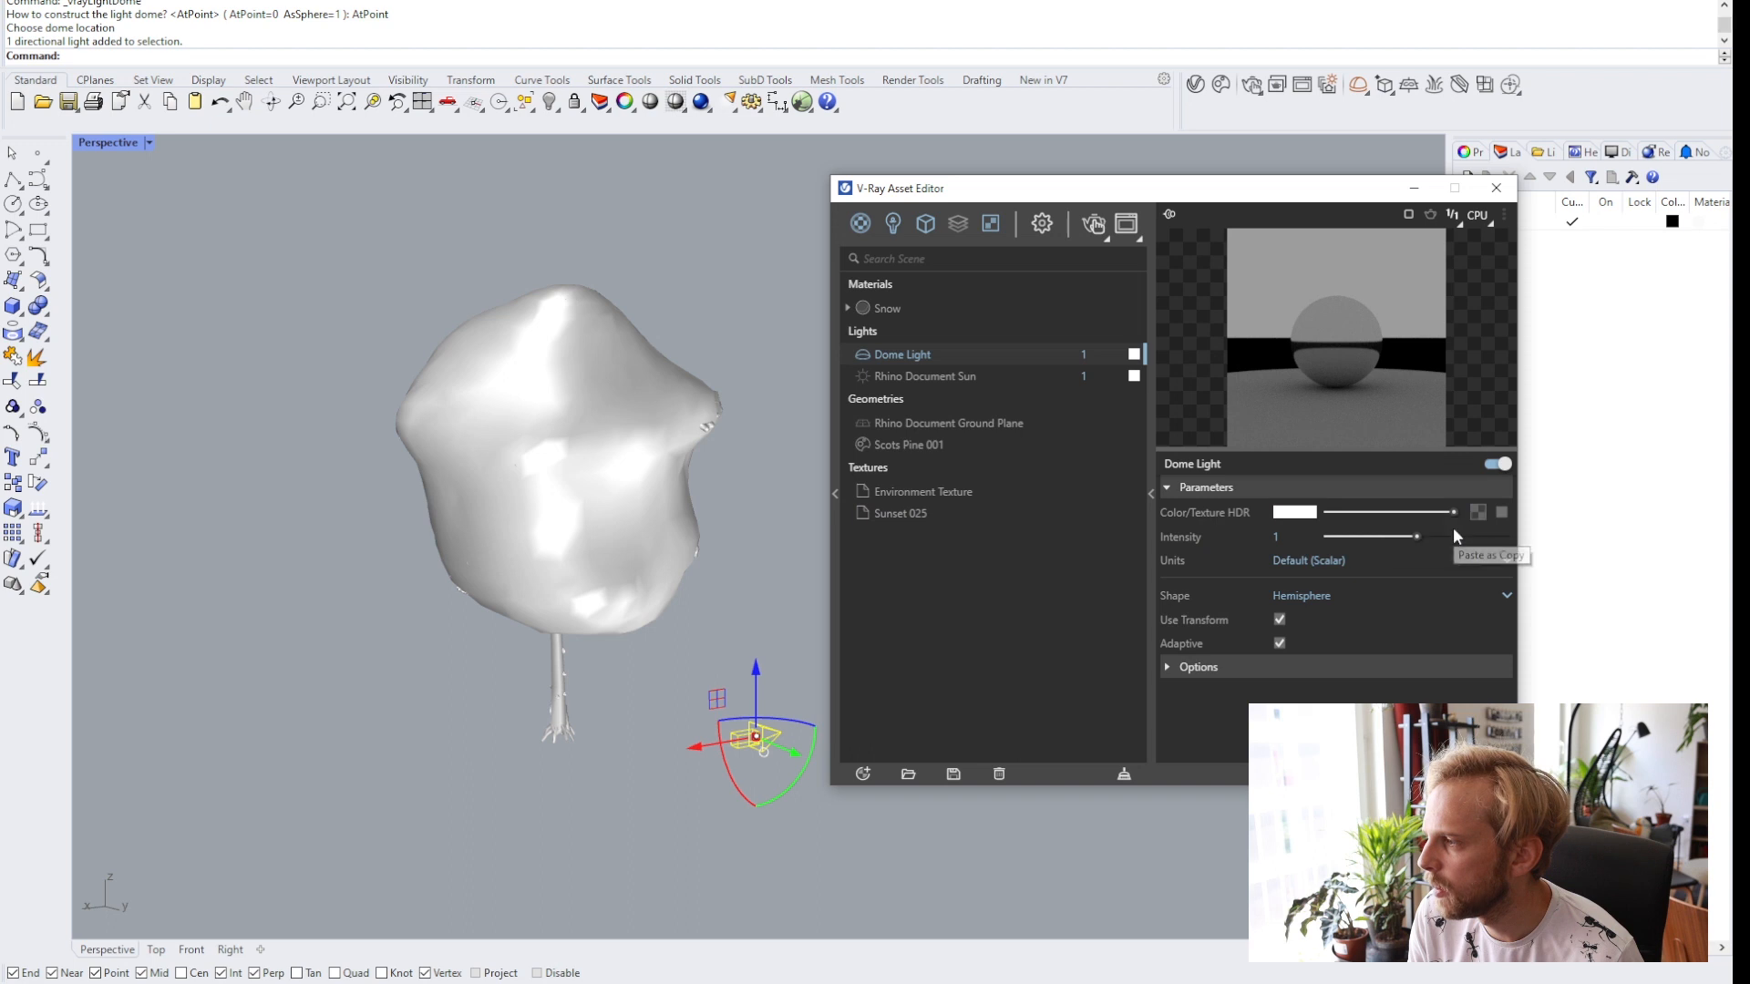
left_click(1501, 513)
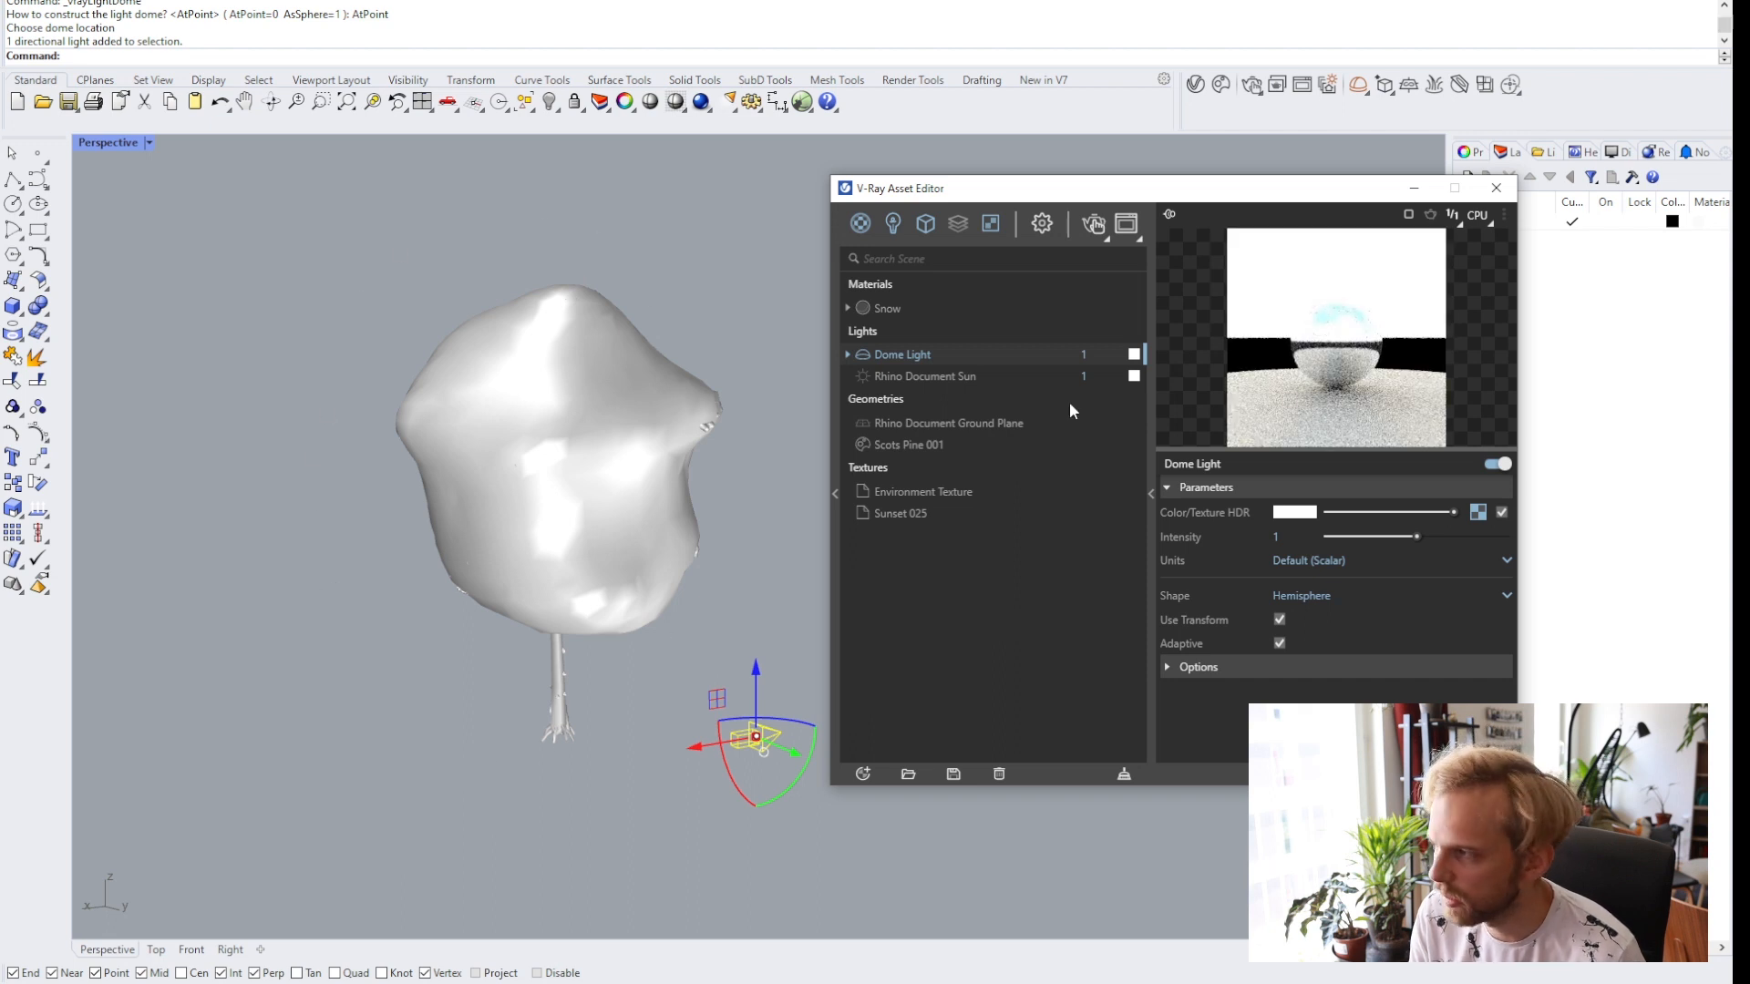
Start an interactive V-Ray render of the perspective view framed closer on the tree.
left_click(231, 656)
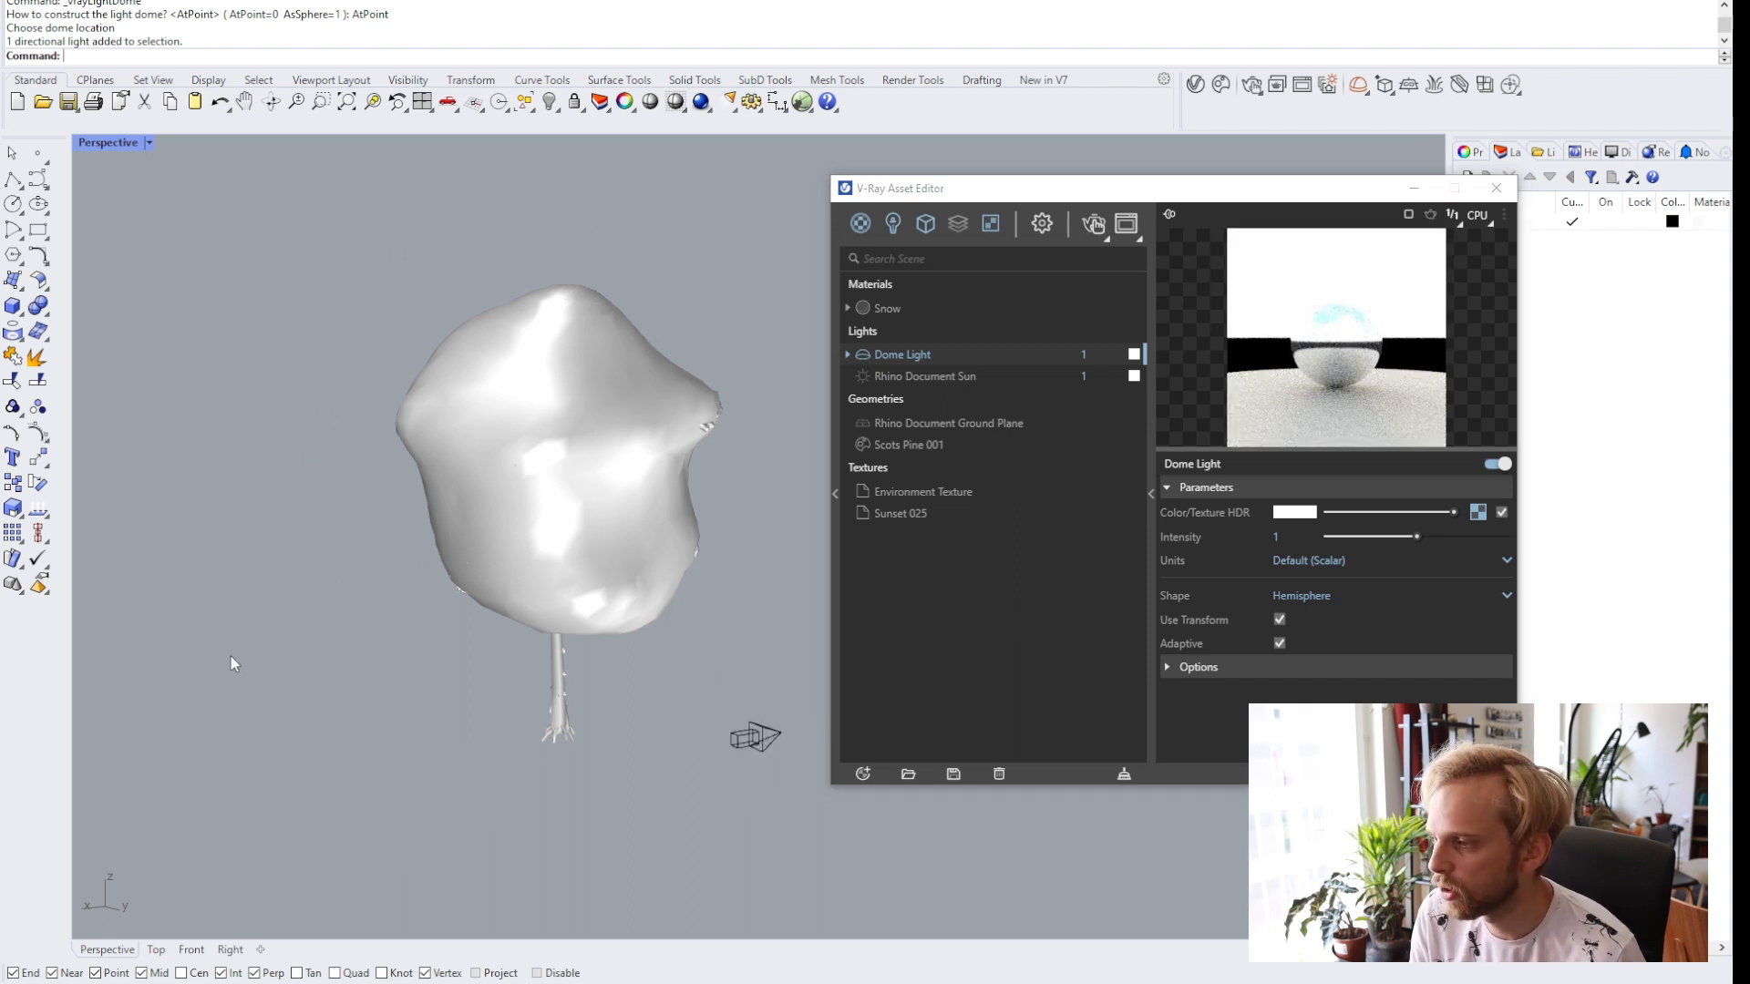
left_click(1414, 188)
left_click(1222, 86)
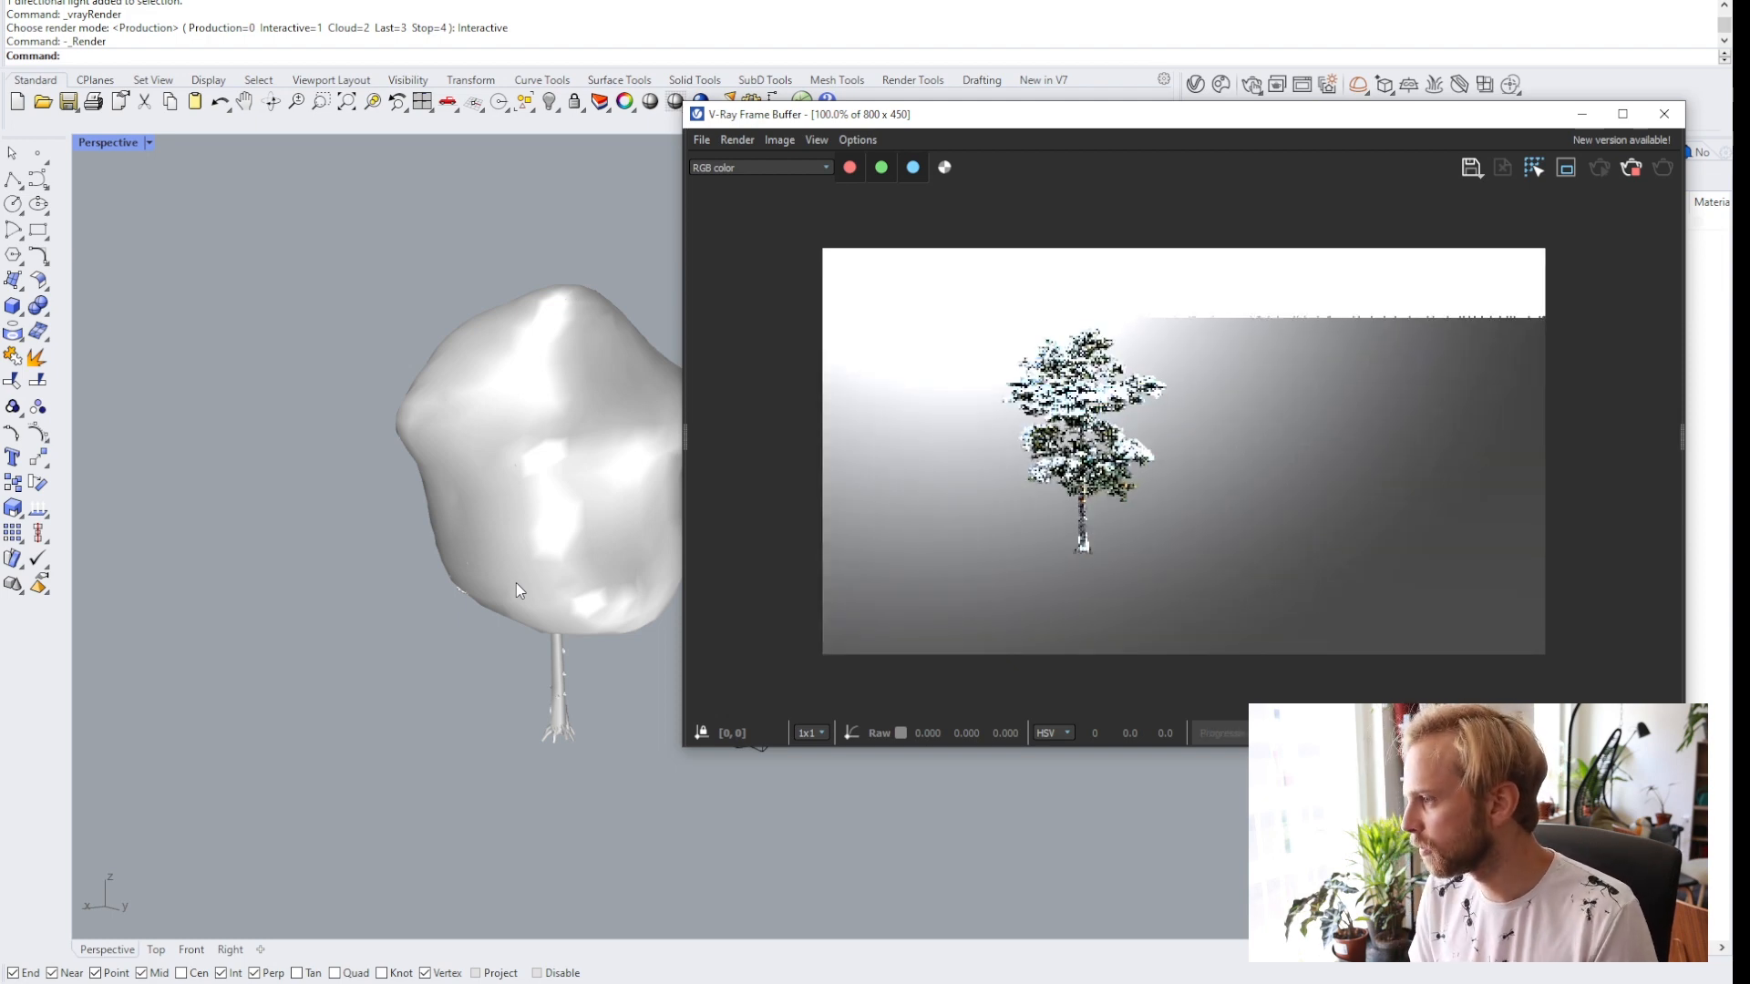
right_click_drag(495, 540, 525, 704)
scroll(538, 747, "up", 2)
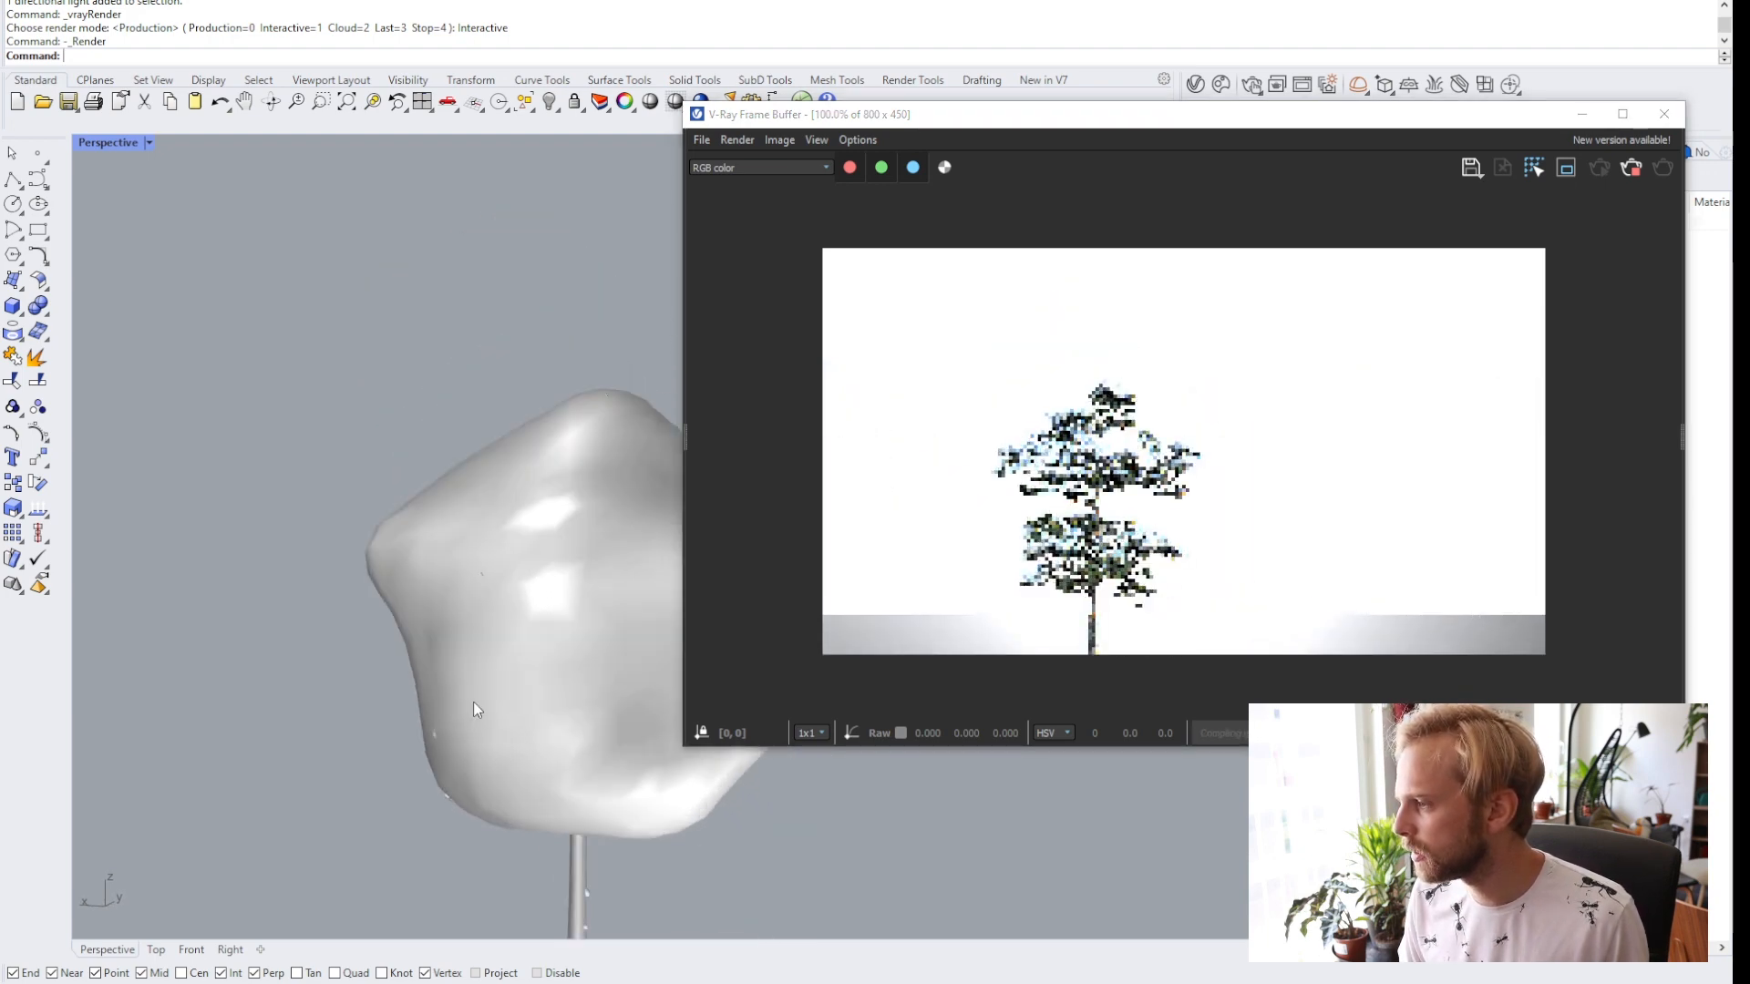
scroll(473, 701, "up", 3)
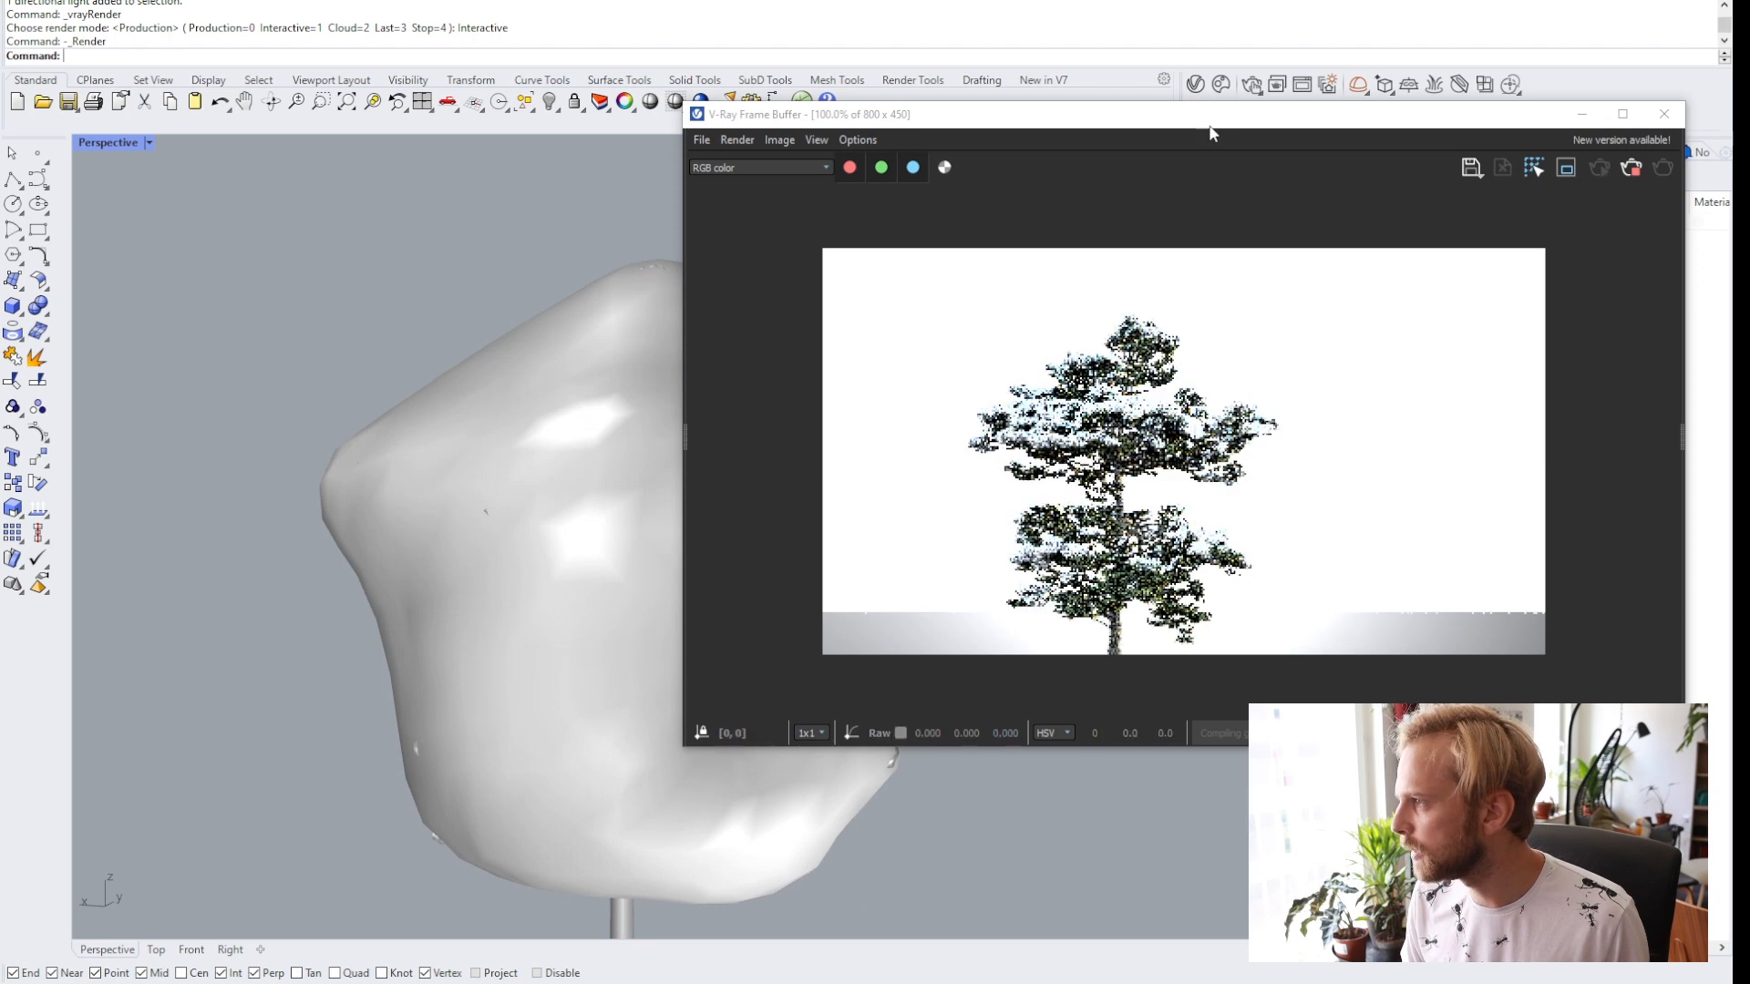
left_click_drag(1195, 128, 594, 153)
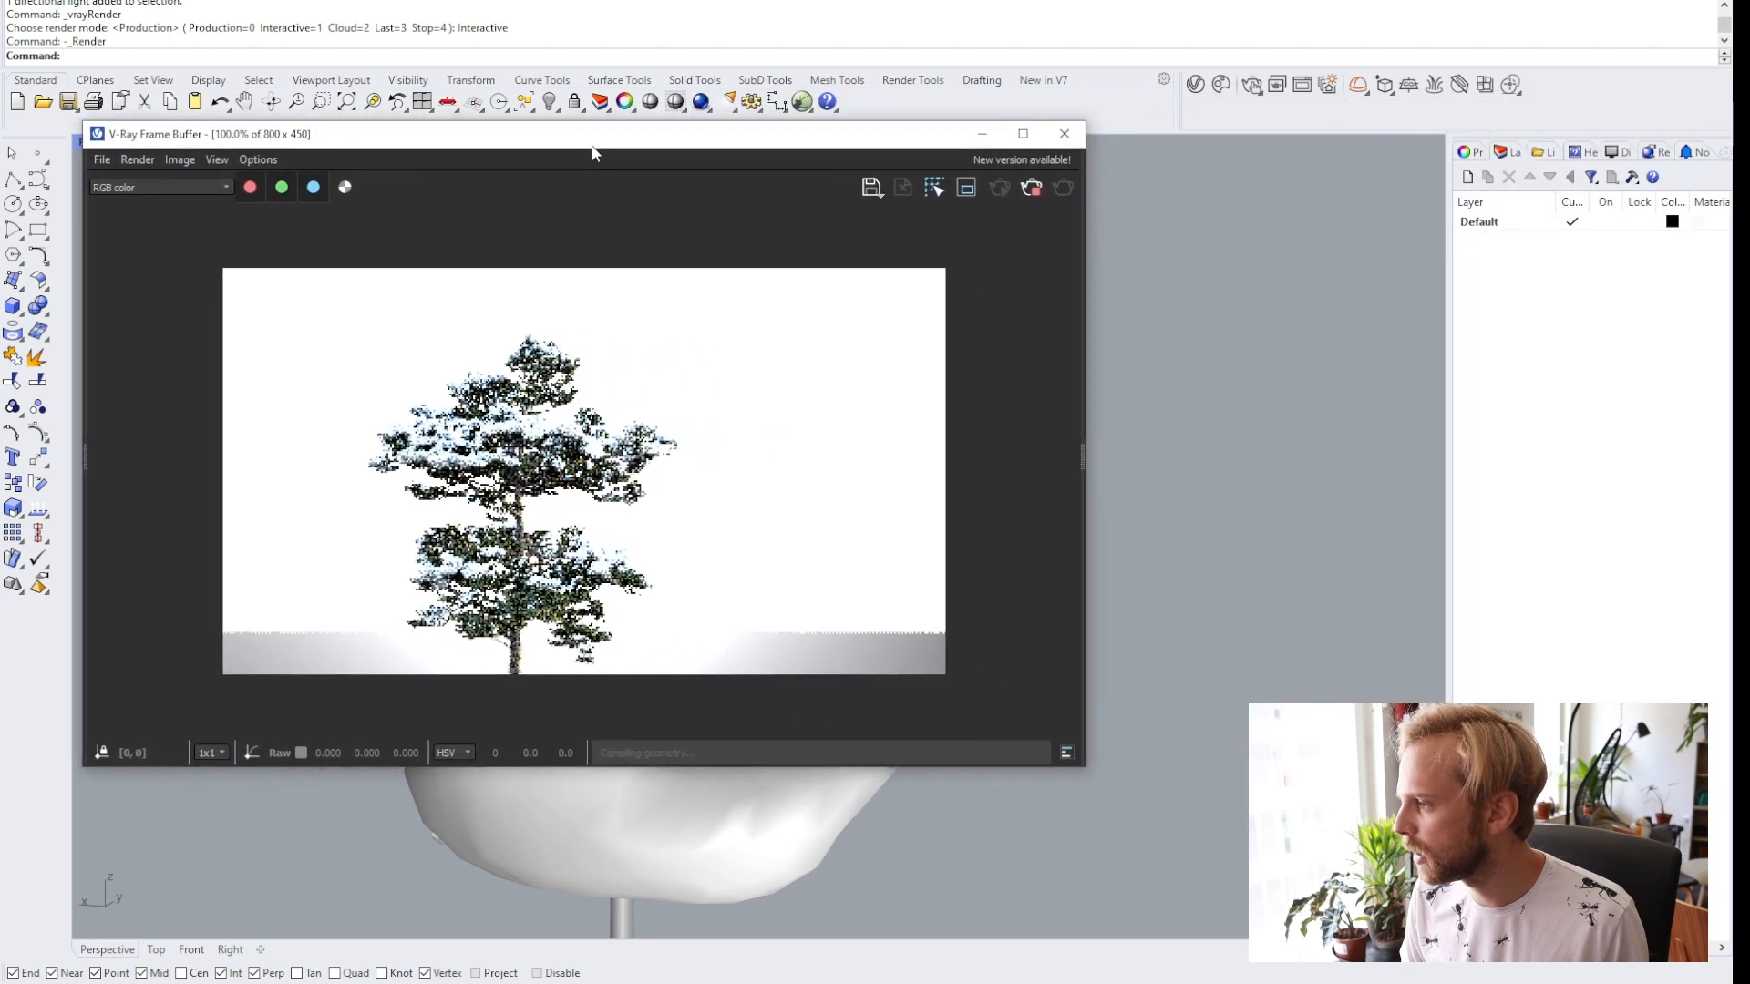
Set the render camera's exposure value to 13 in the V-Ray settings.
left_click(1195, 87)
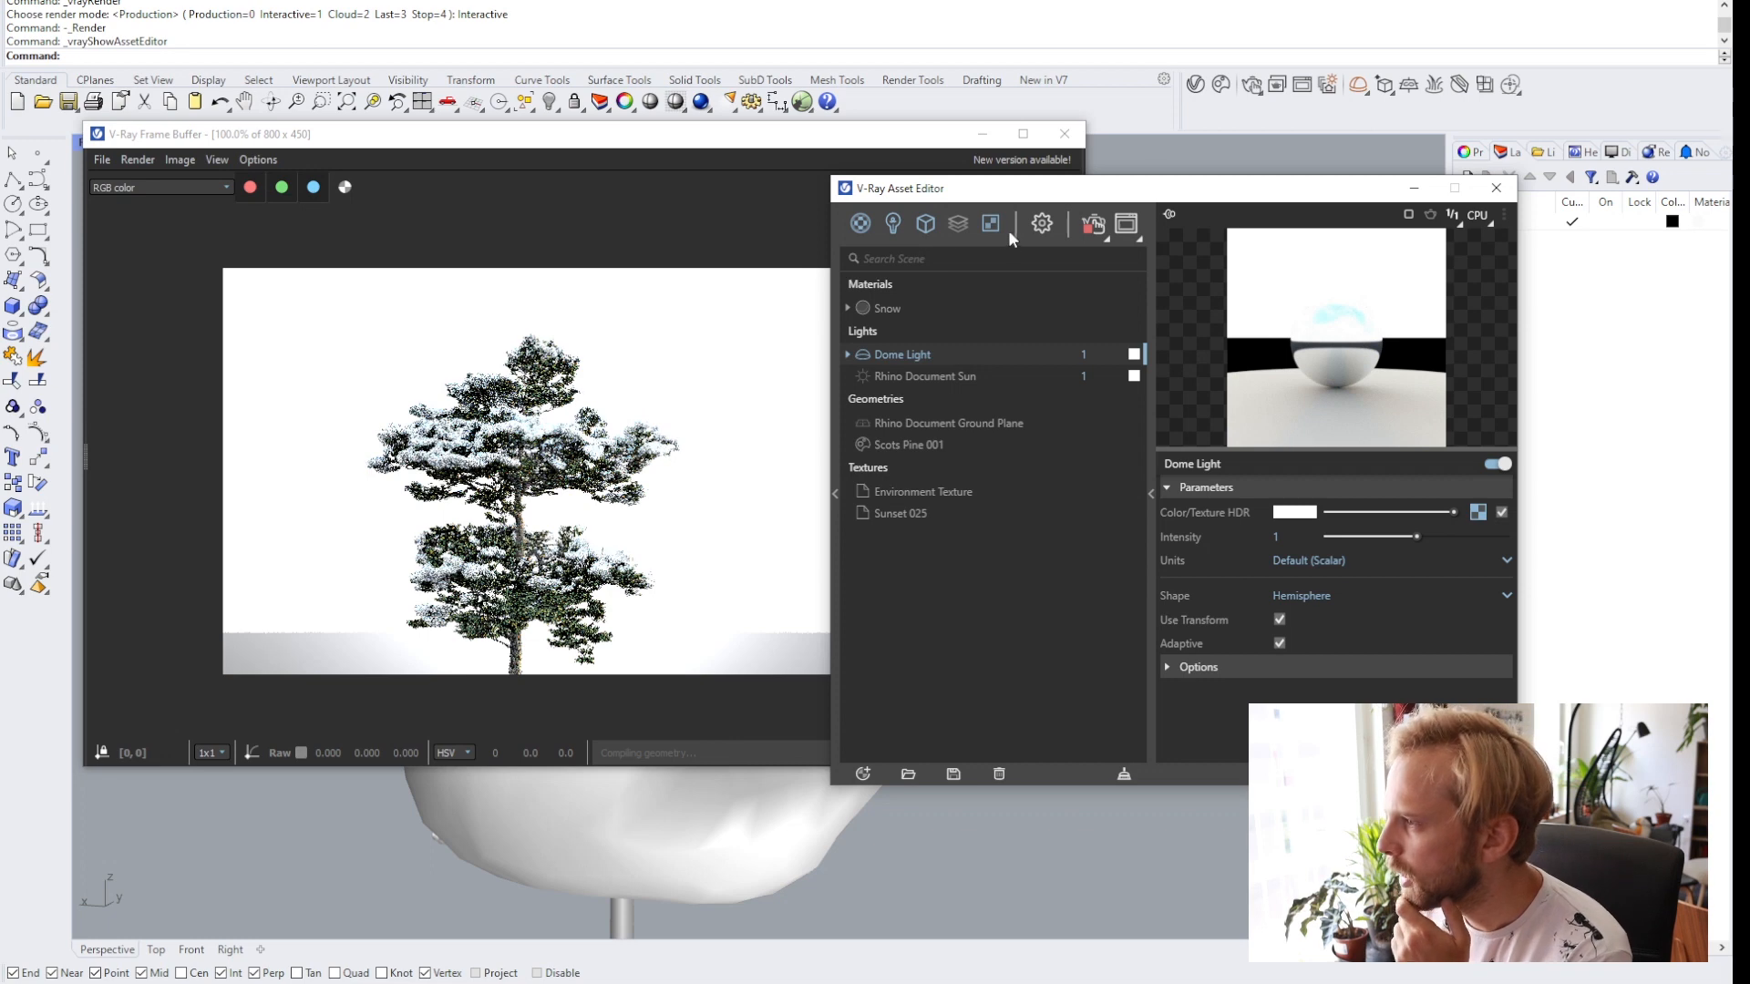
left_click(1054, 229)
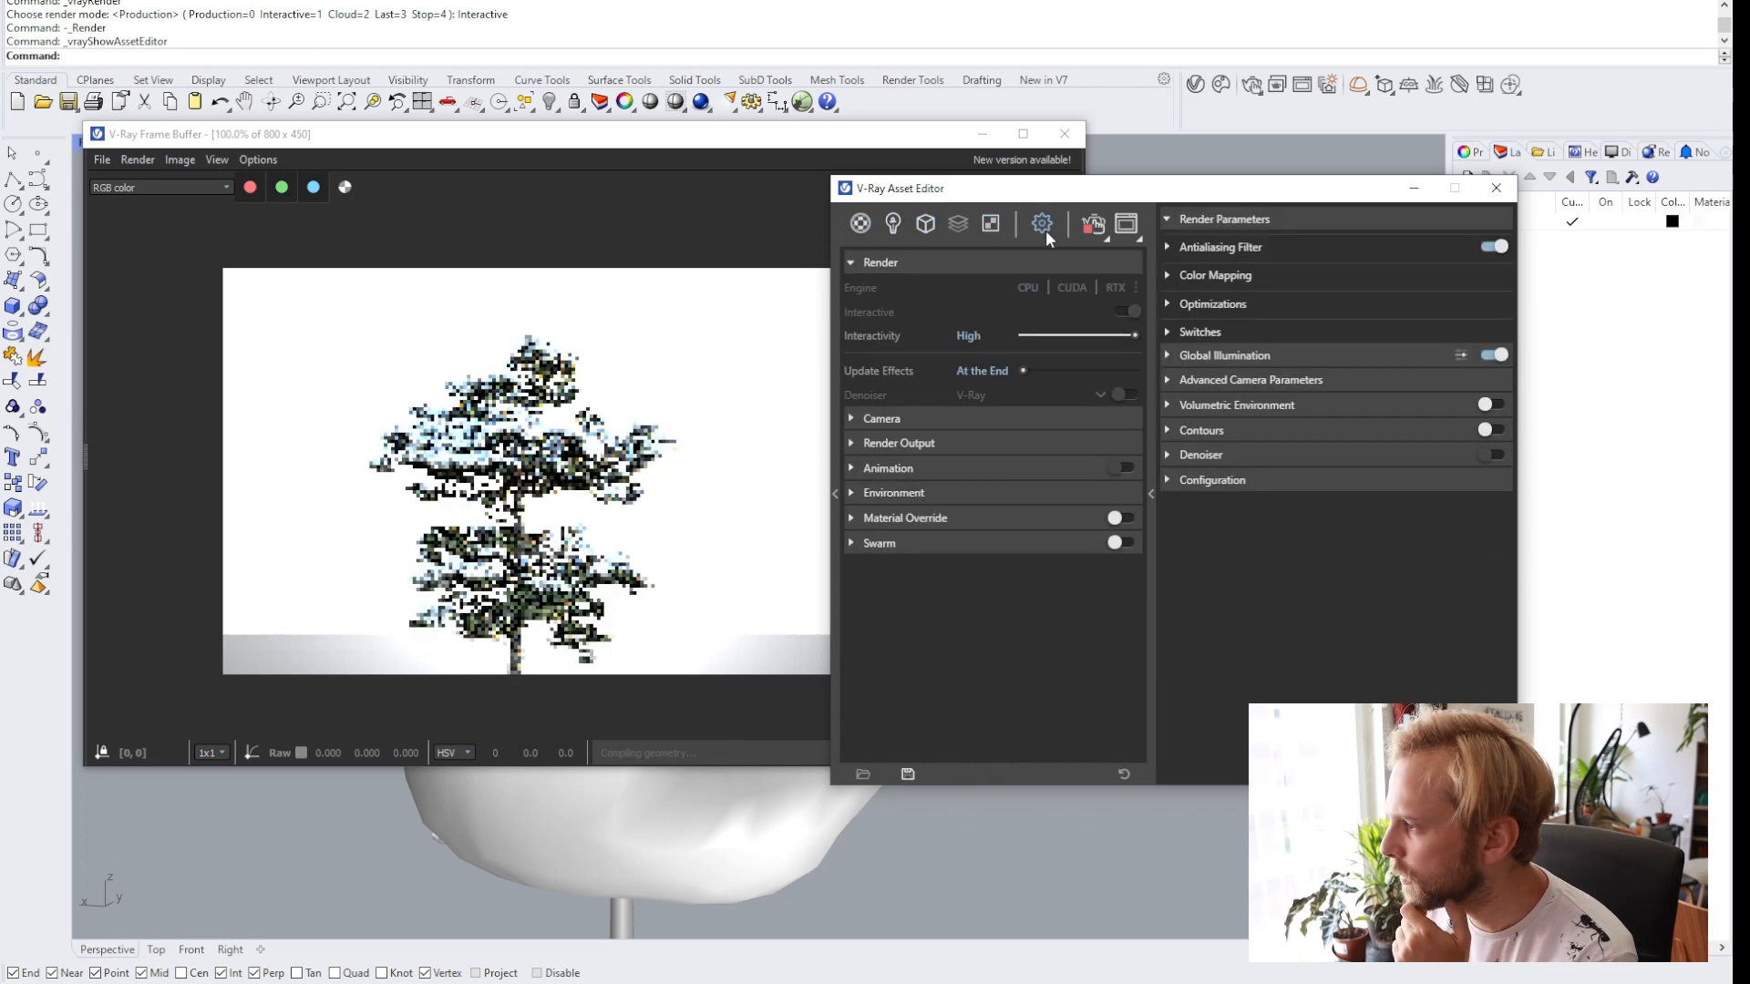
left_click(888, 418)
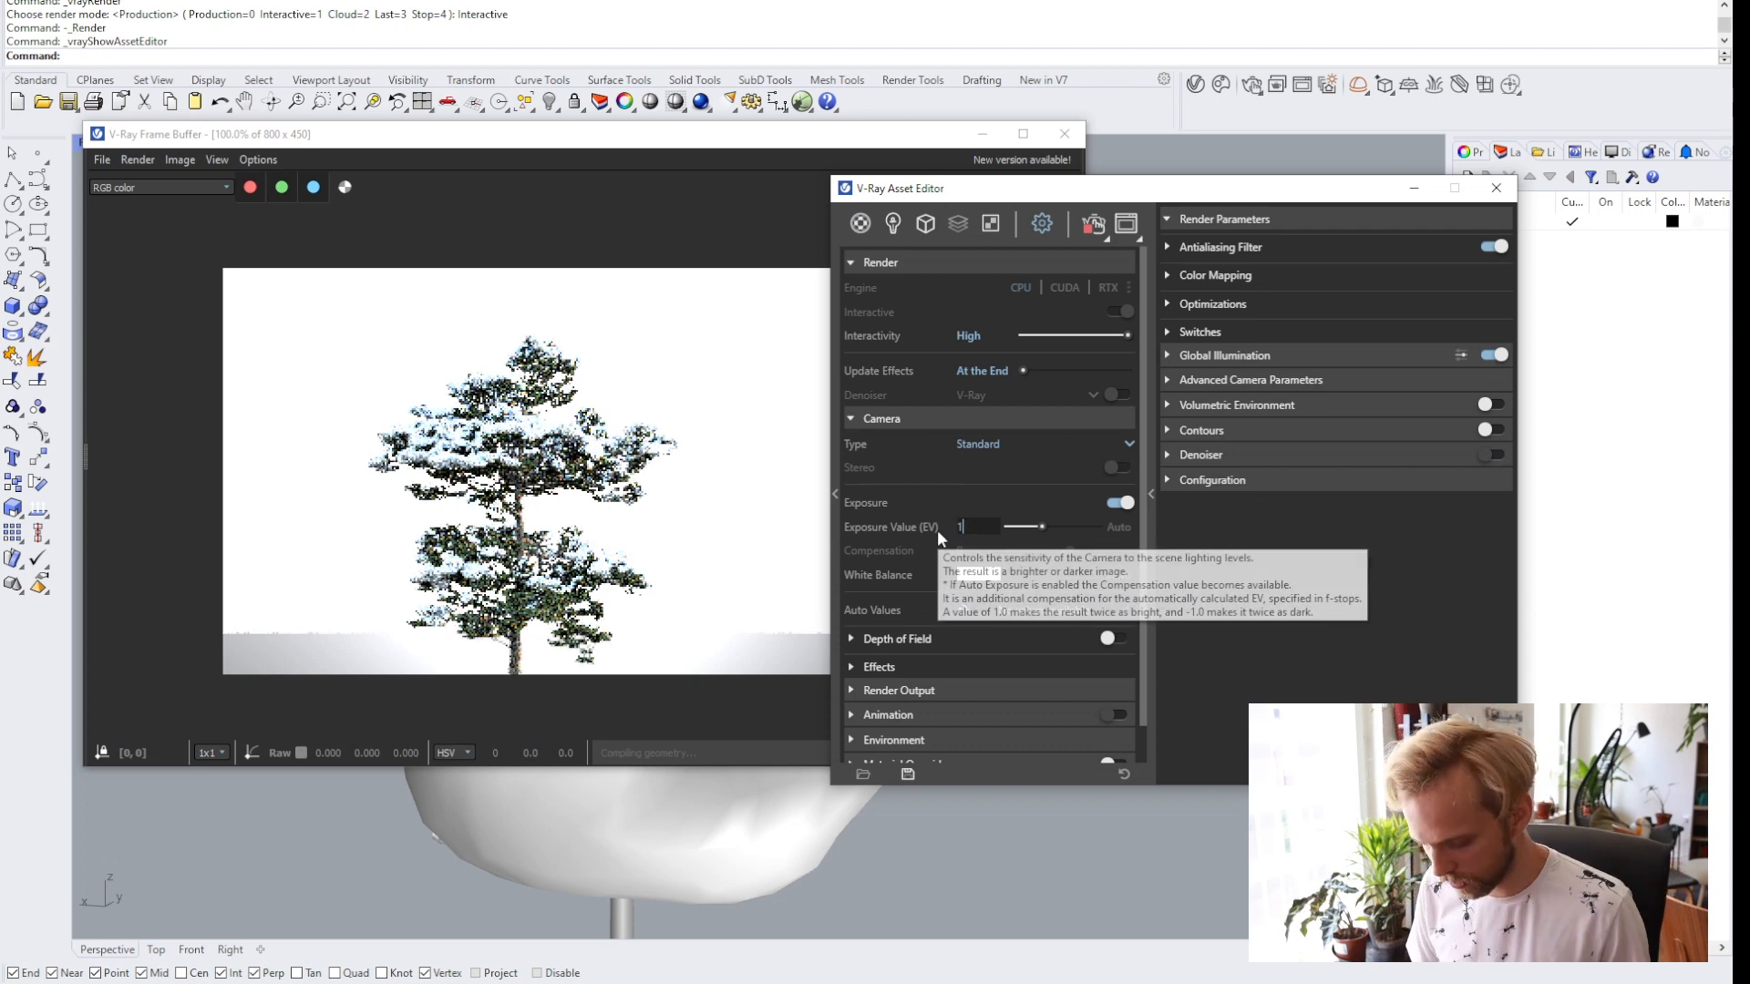
type("14")
key("Return")
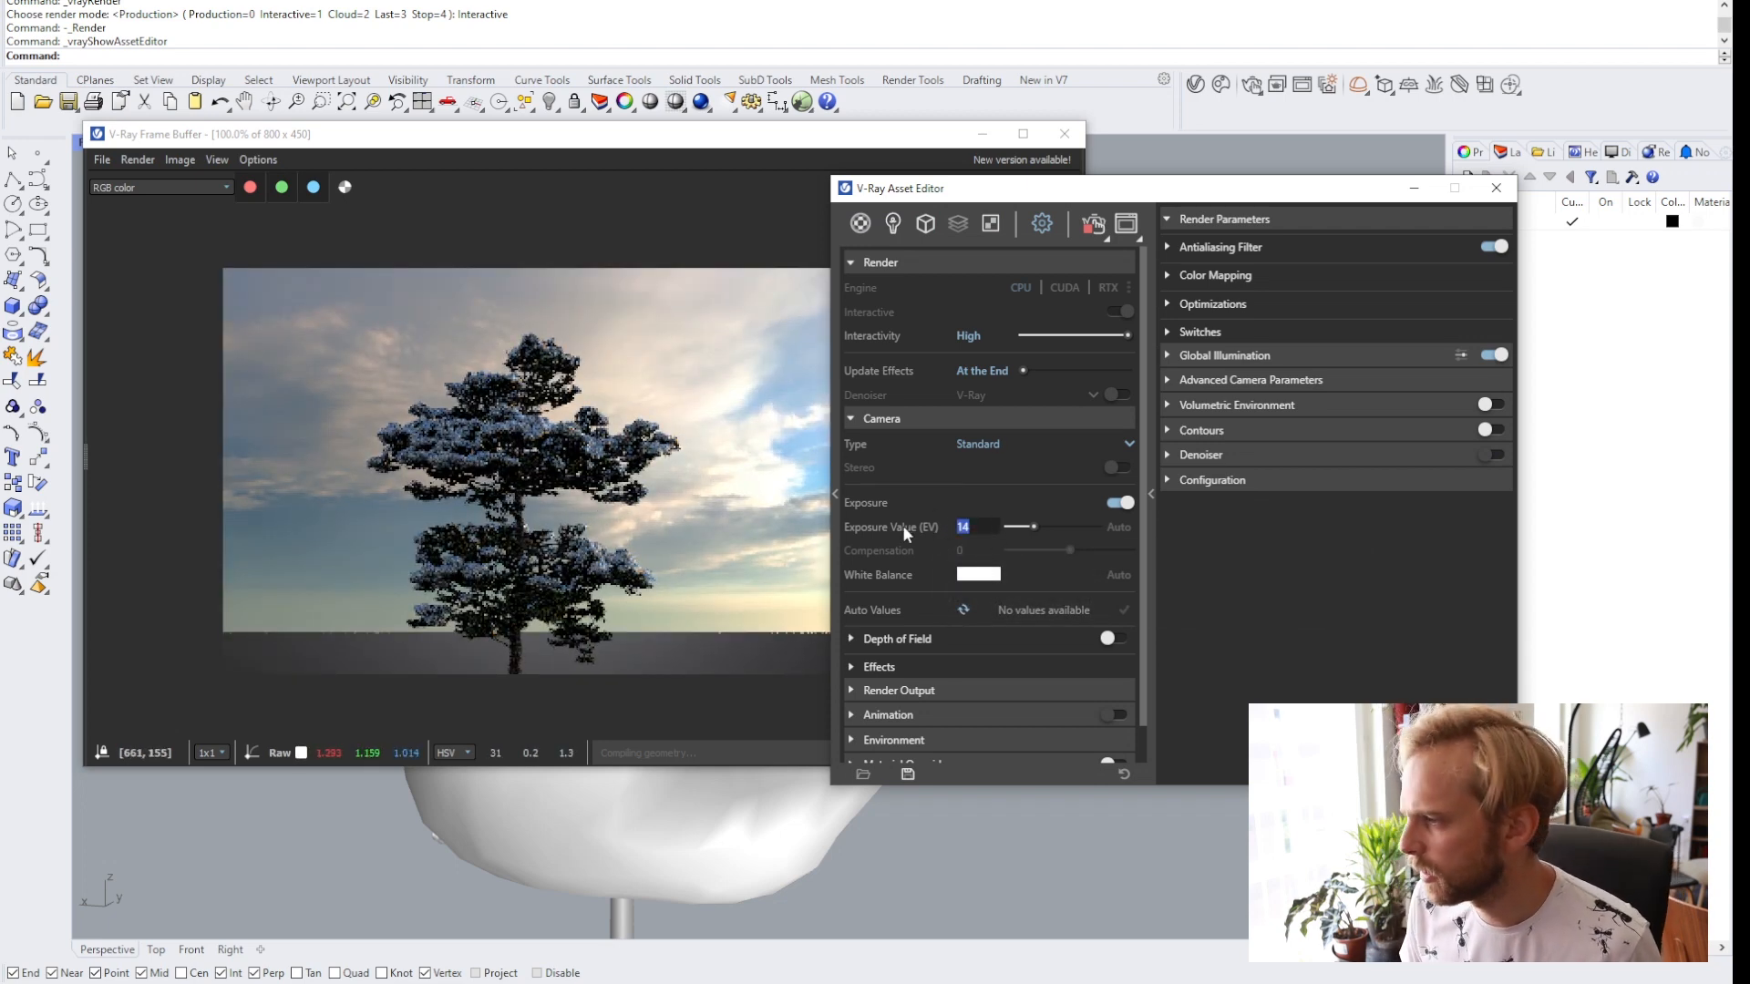
type("13")
key("Return")
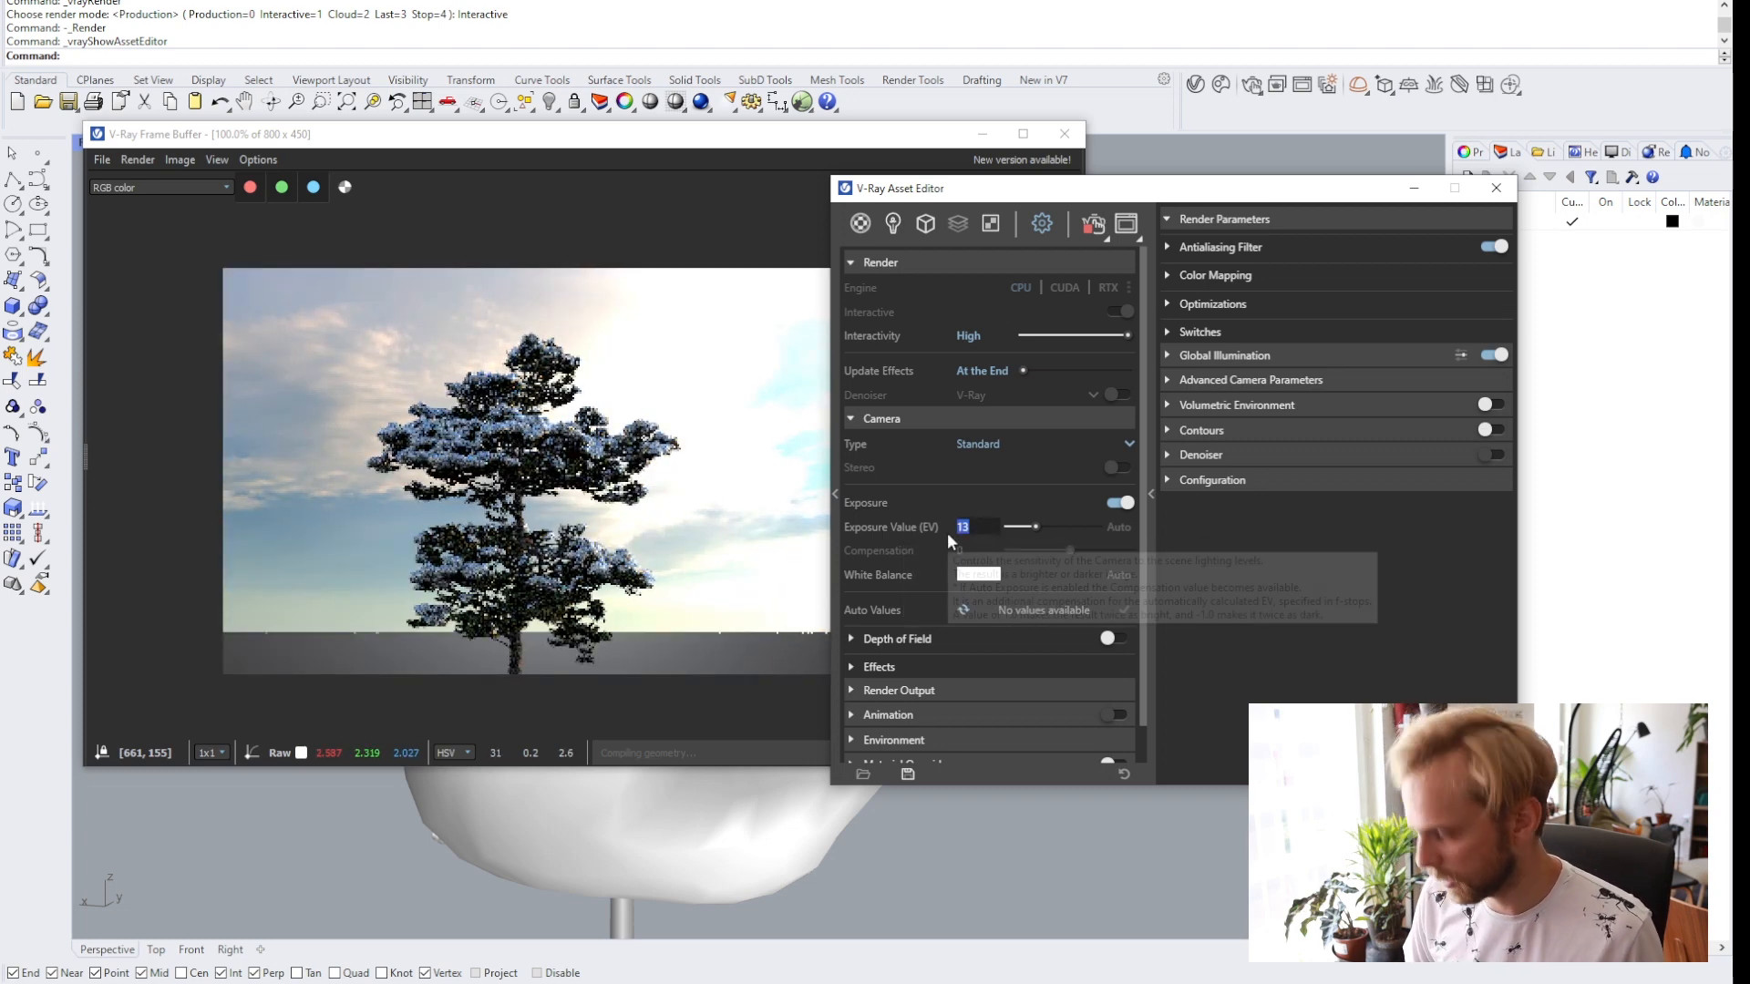
Set the camera's exposure value to 13.5 and minimize the V-Ray Asset Editor.
type("13.5")
key("Return")
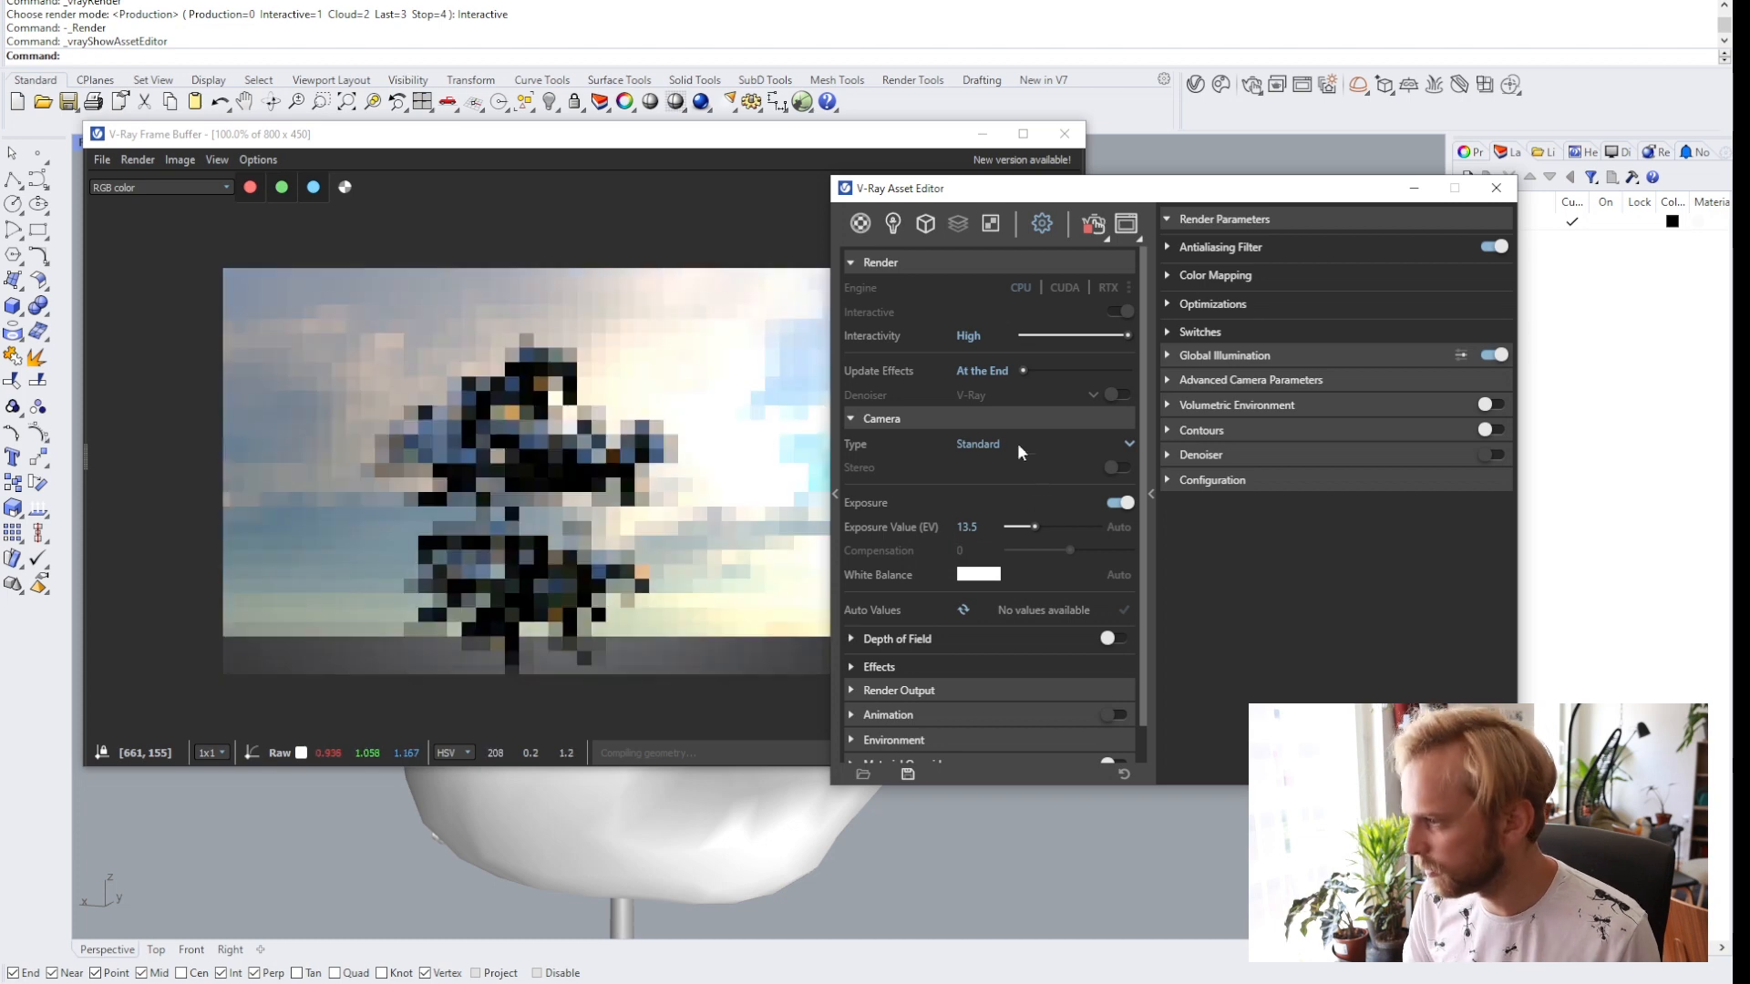
left_click_drag(1166, 197, 1494, 156)
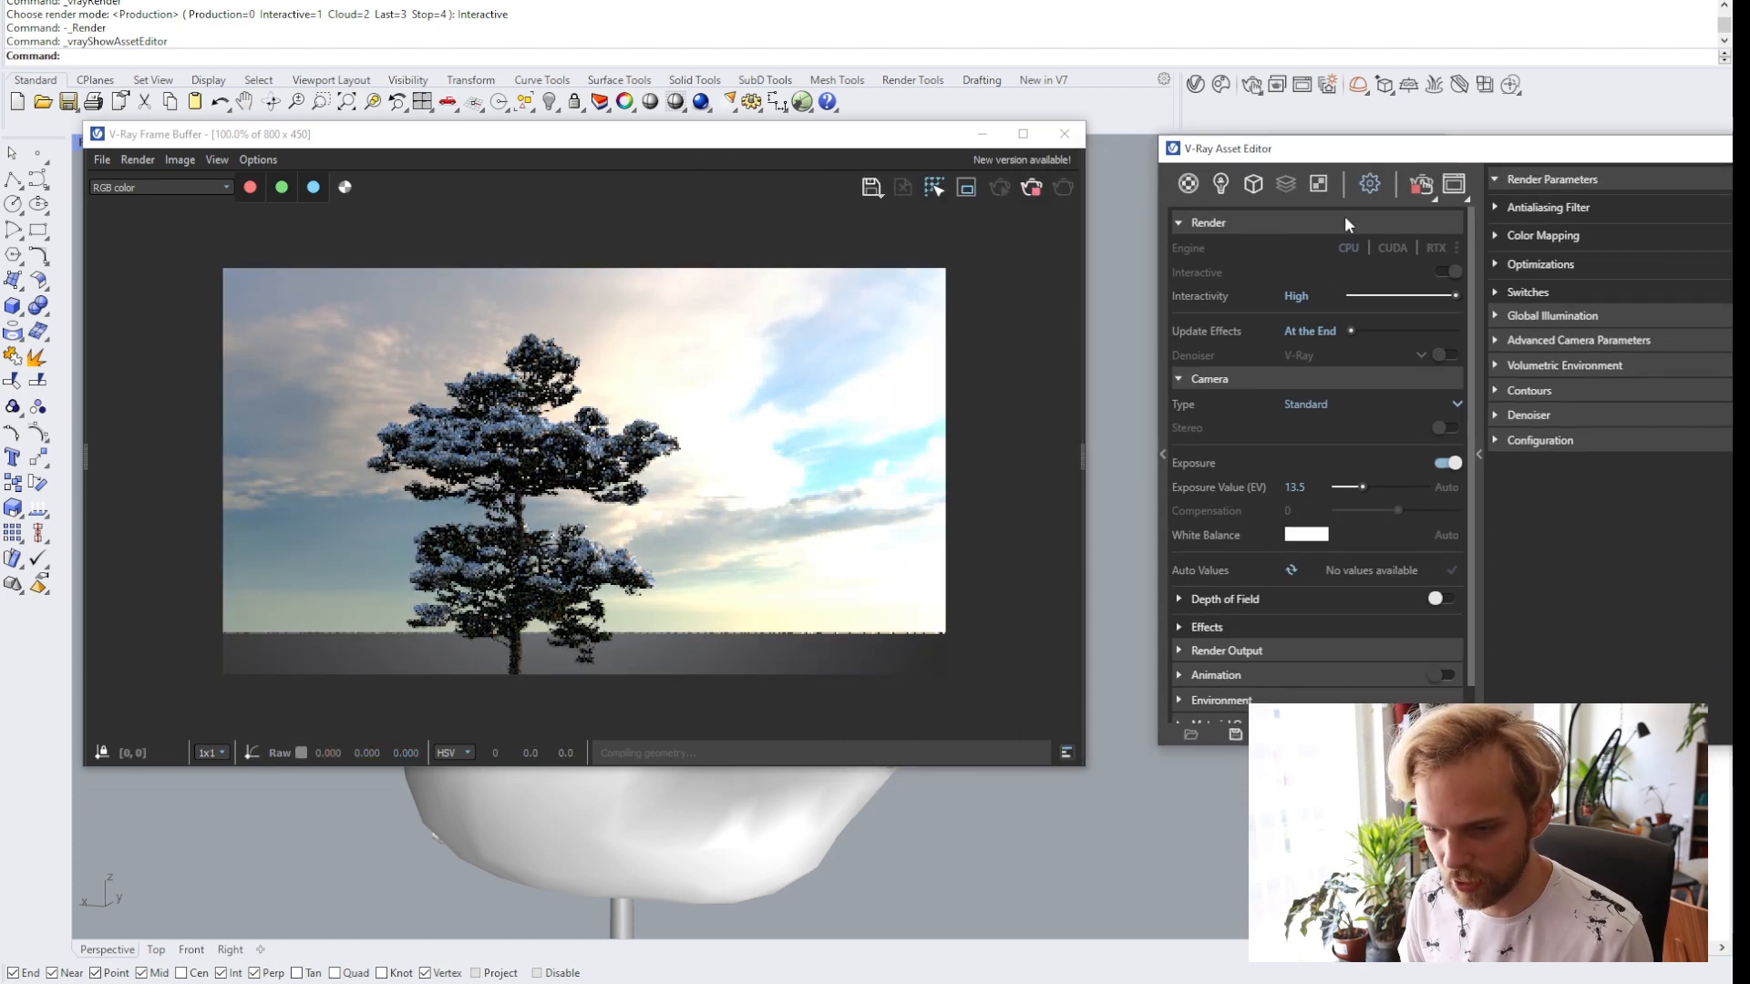
left_click_drag(1412, 160, 1342, 169)
left_click_drag(1568, 173, 1363, 182)
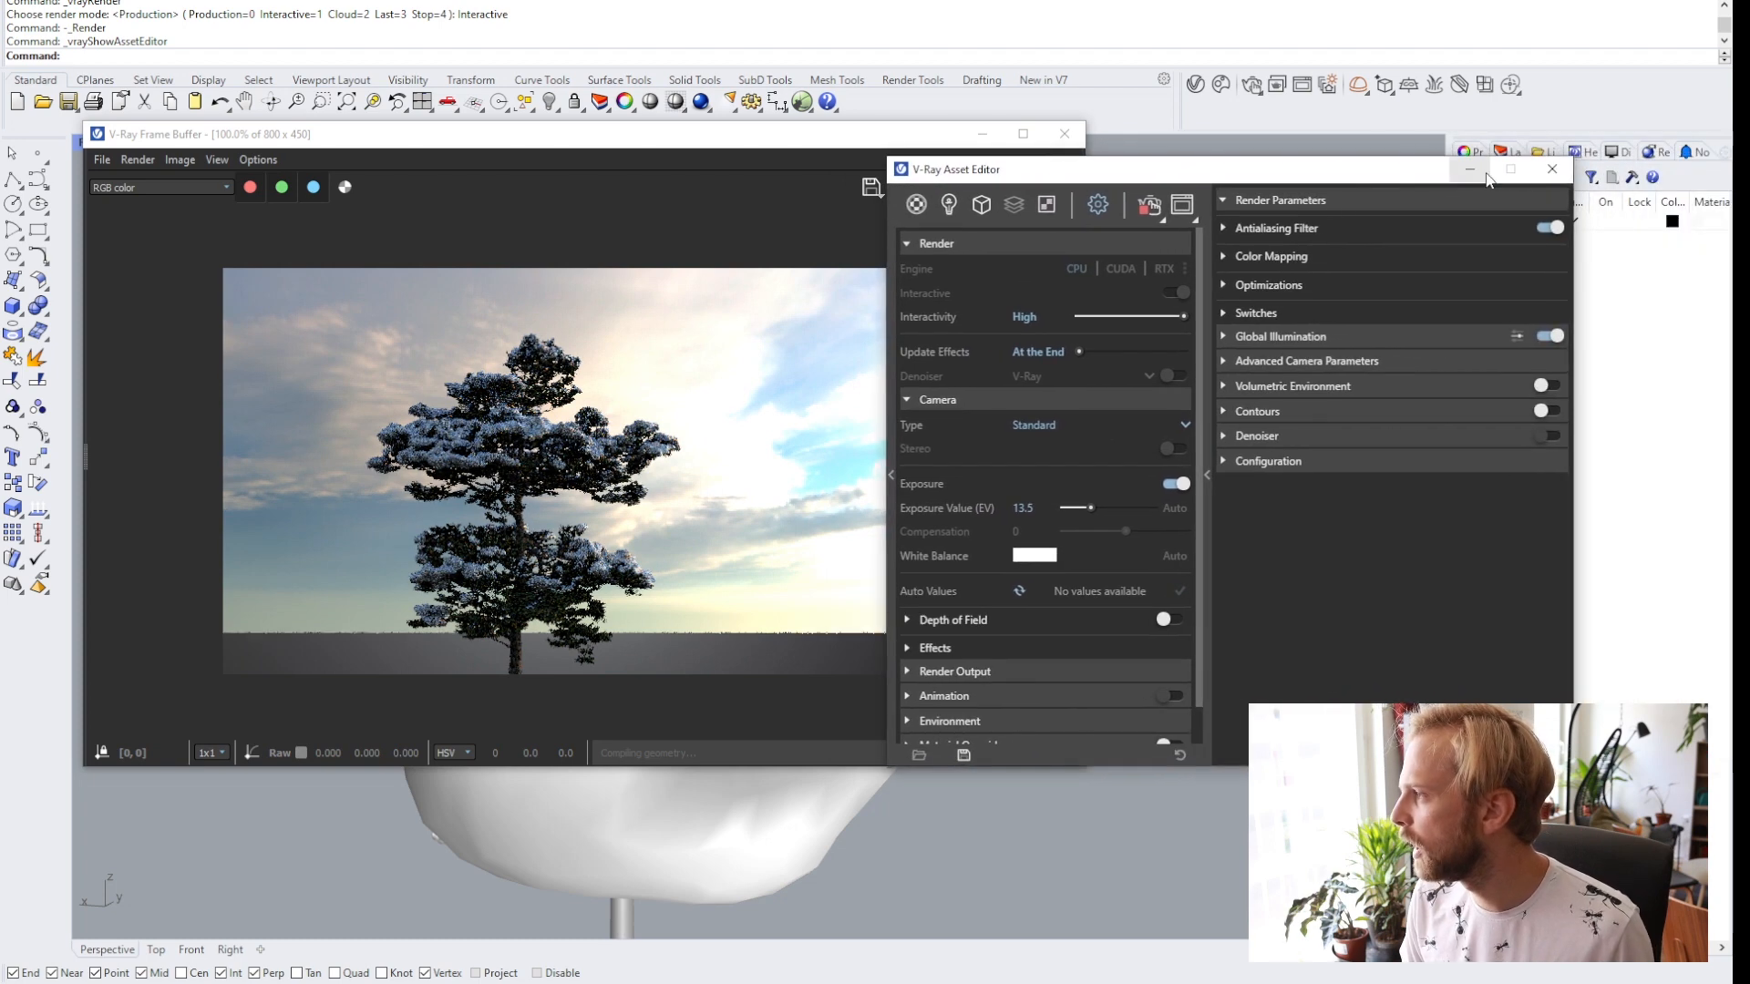
left_click(1470, 173)
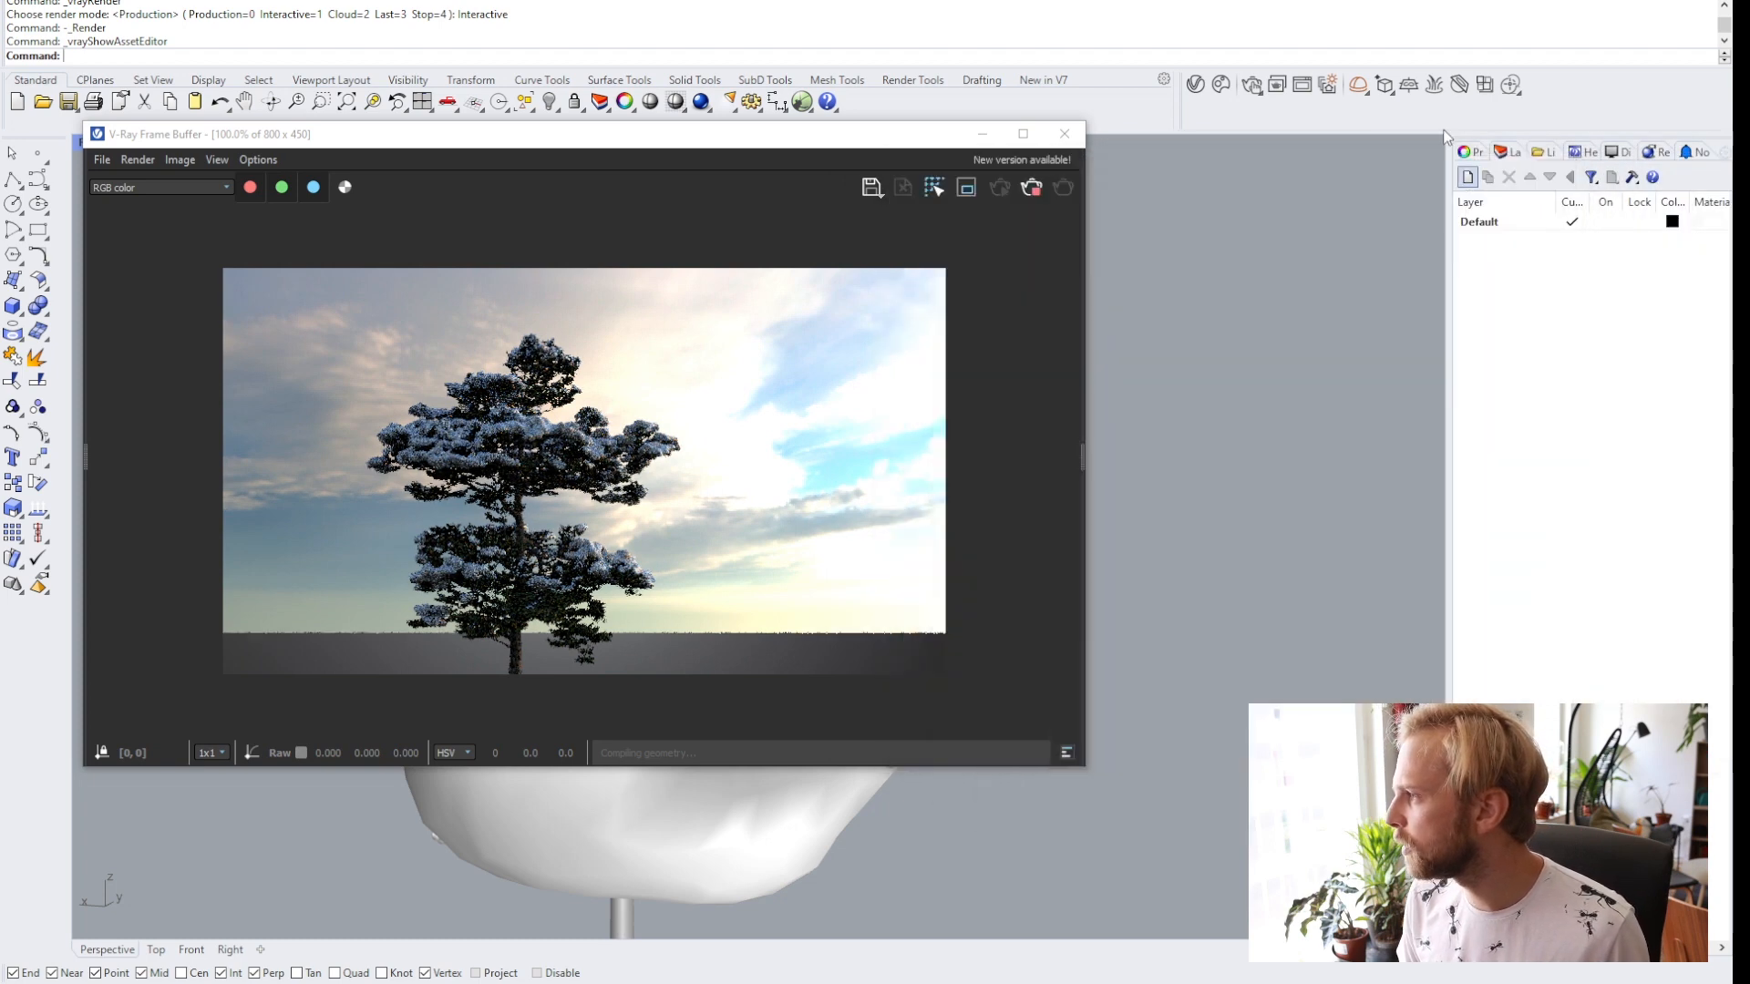
Add a V-Ray Infinite Plane to the scene as ground under the tree.
left_click(1410, 85)
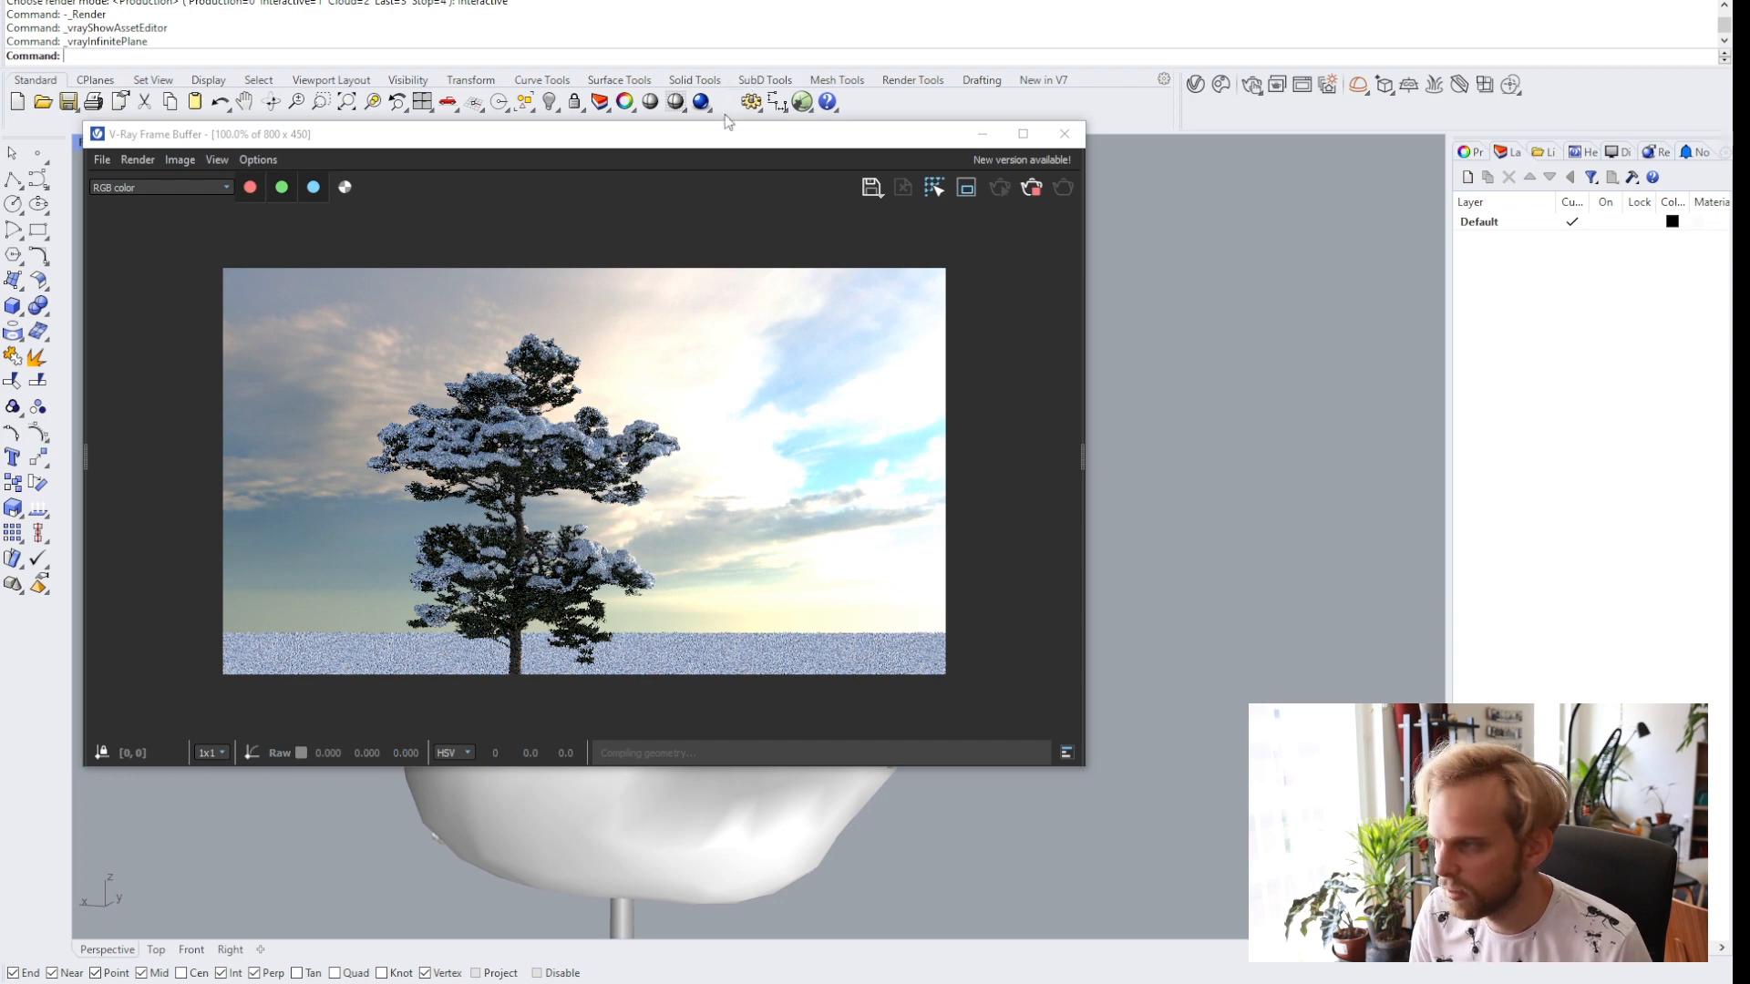
left_click_drag(725, 135, 1241, 59)
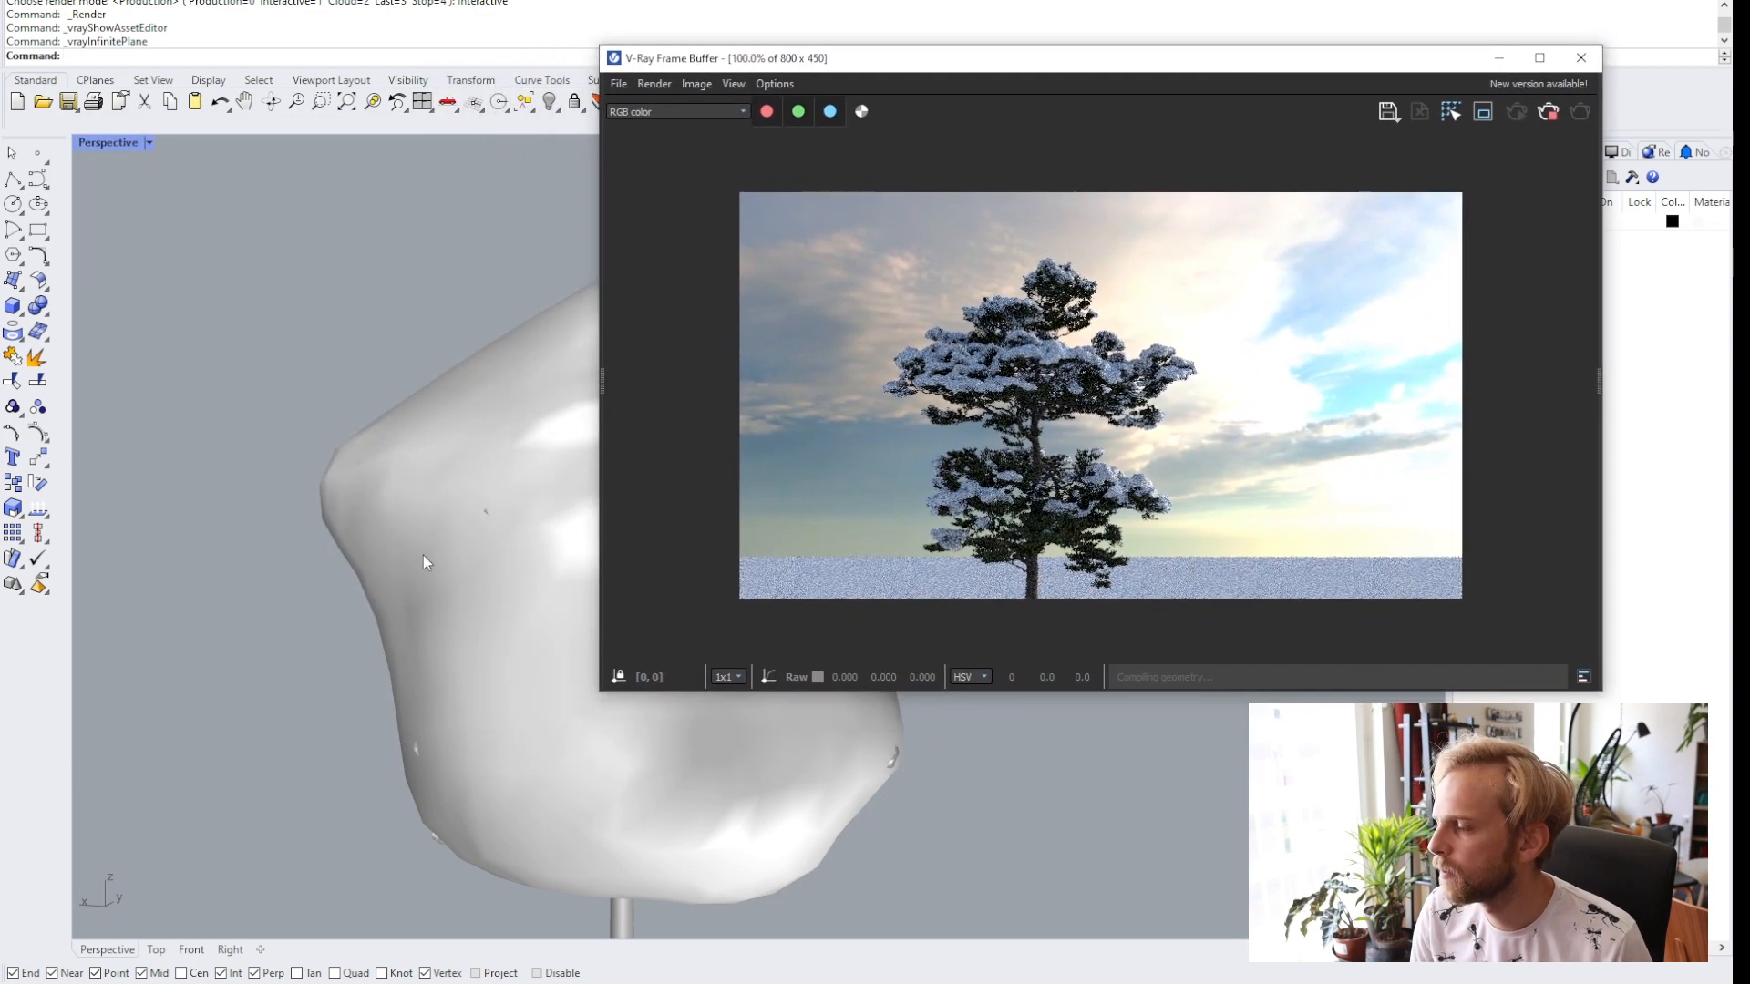
mouse_move(423, 555)
right_mouse_down()
mouse_move(447, 602)
mouse_move(499, 477)
mouse_move(437, 523)
mouse_move(428, 558)
right_mouse_up()
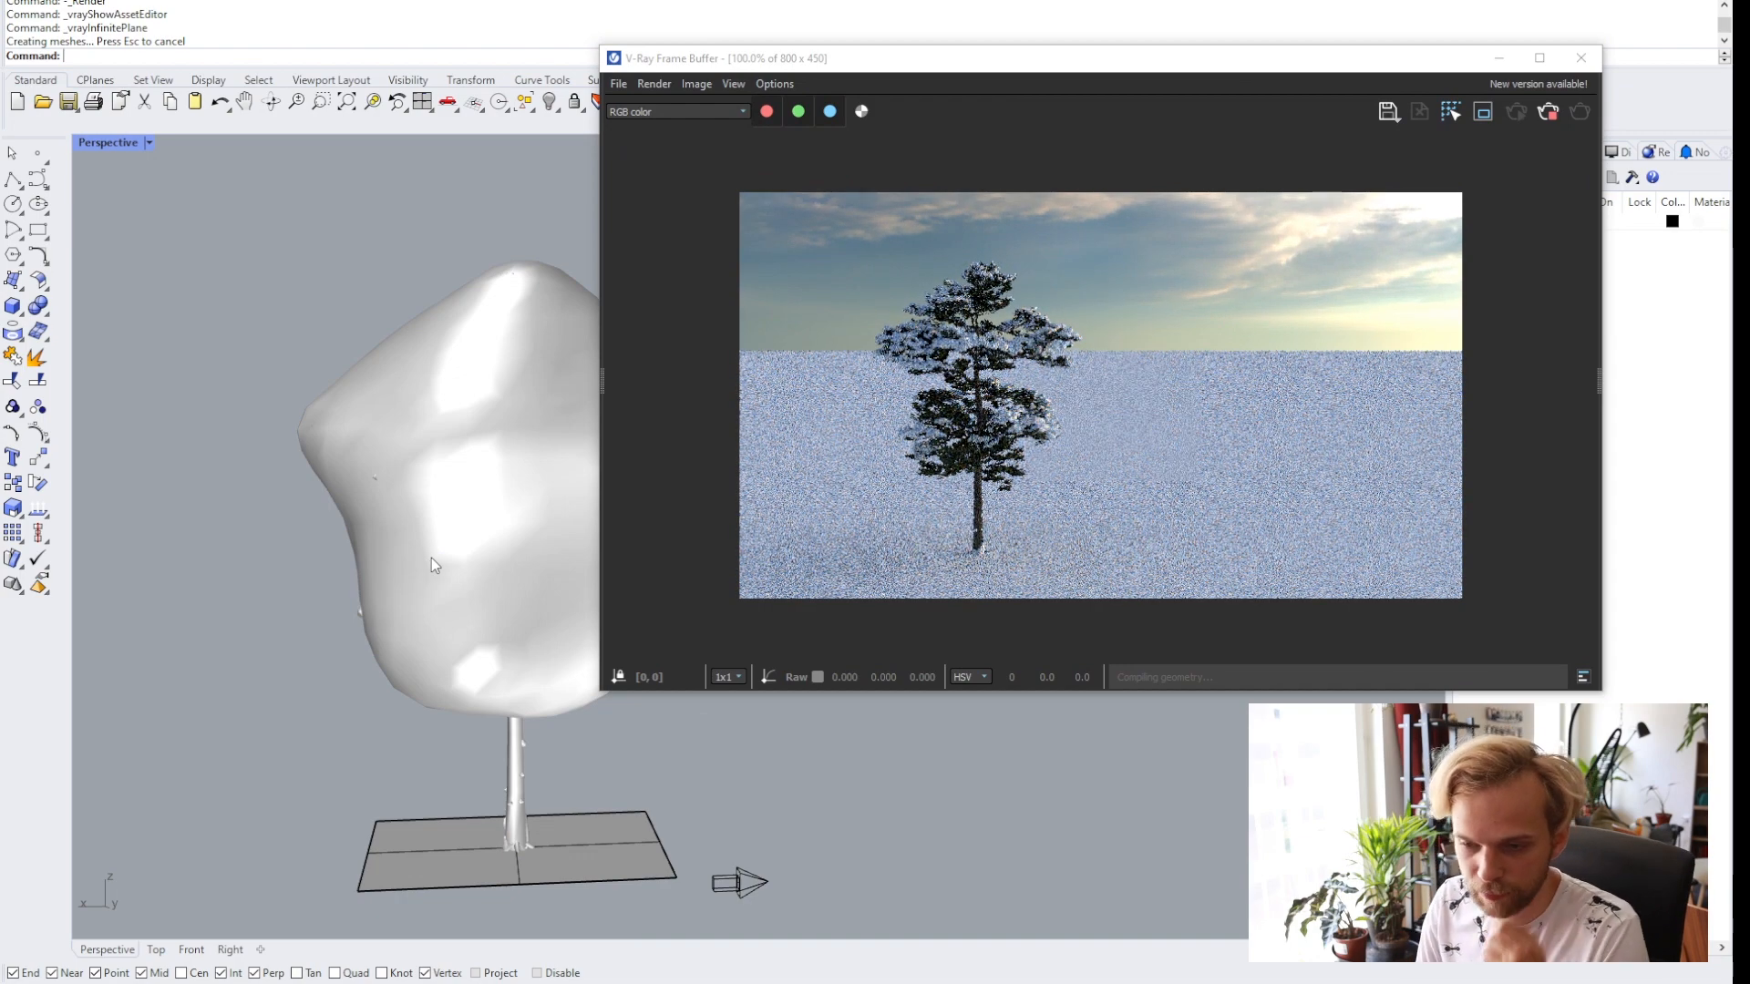
Stop the interactive render and close the V-Ray Frame Buffer.
left_click(1547, 112)
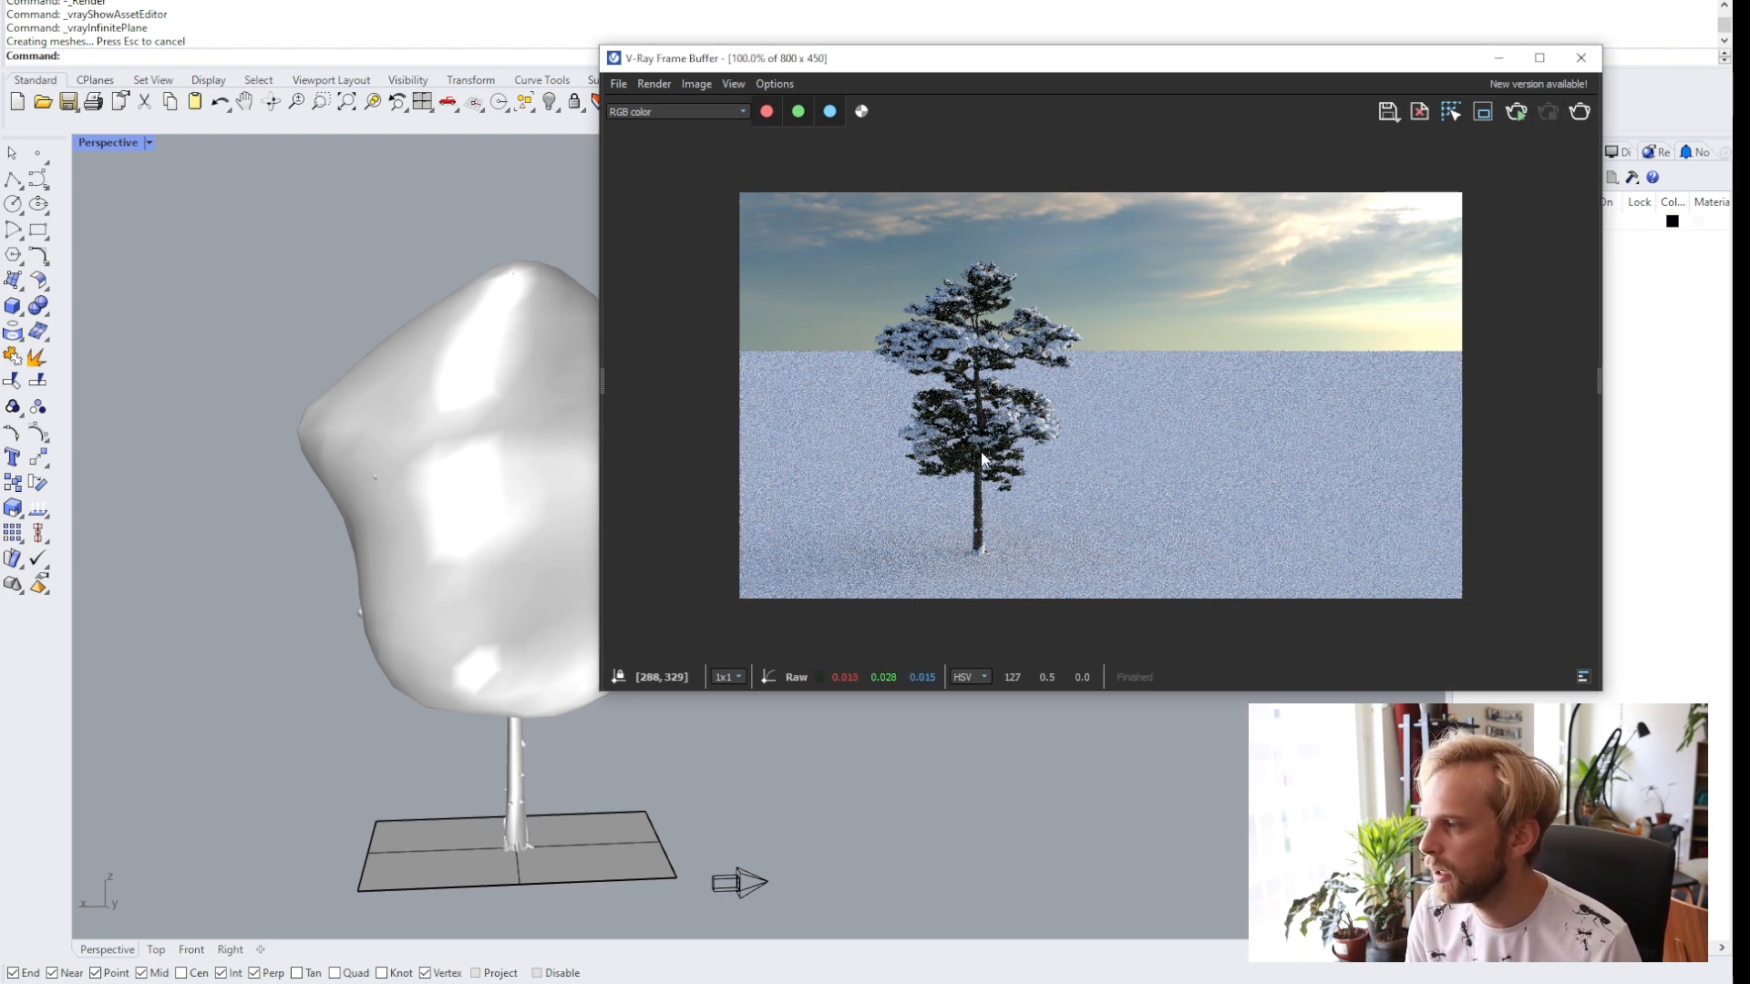
left_click(1581, 57)
Select the tree with its snow mesh and duplicate it into a row of four trees.
left_click_drag(809, 543, 466, 521)
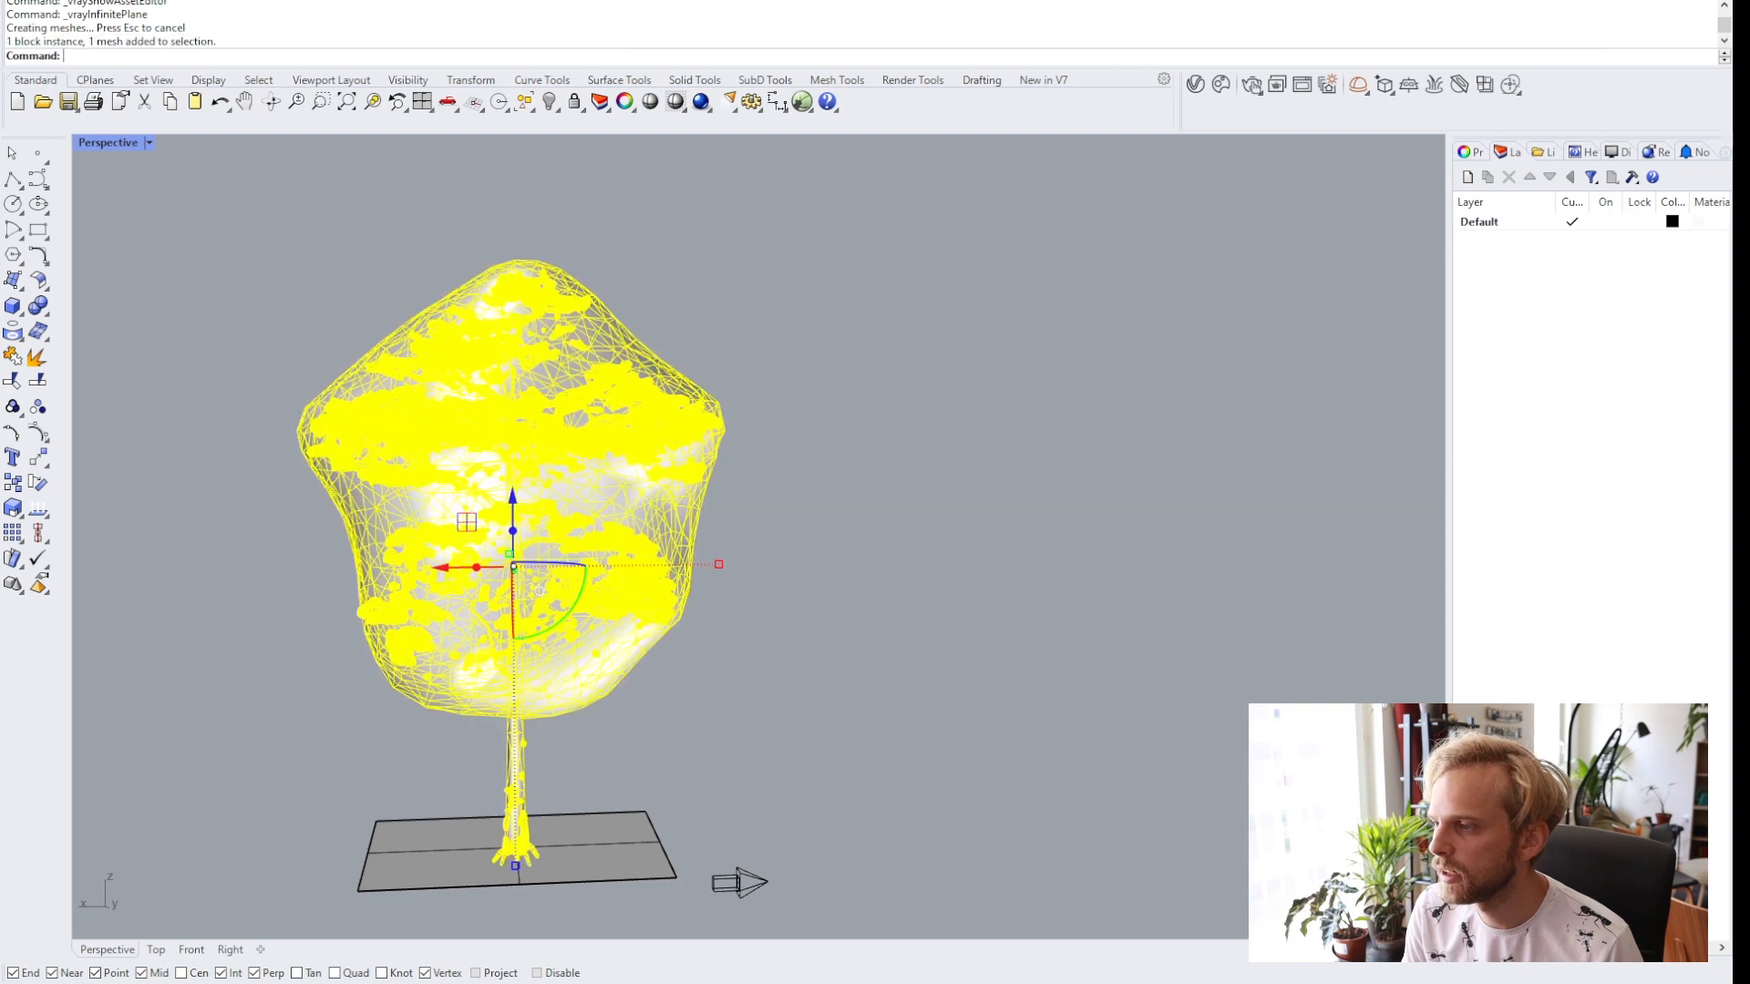
right_click_drag(430, 455, 552, 373)
scroll(437, 516, "down", 5)
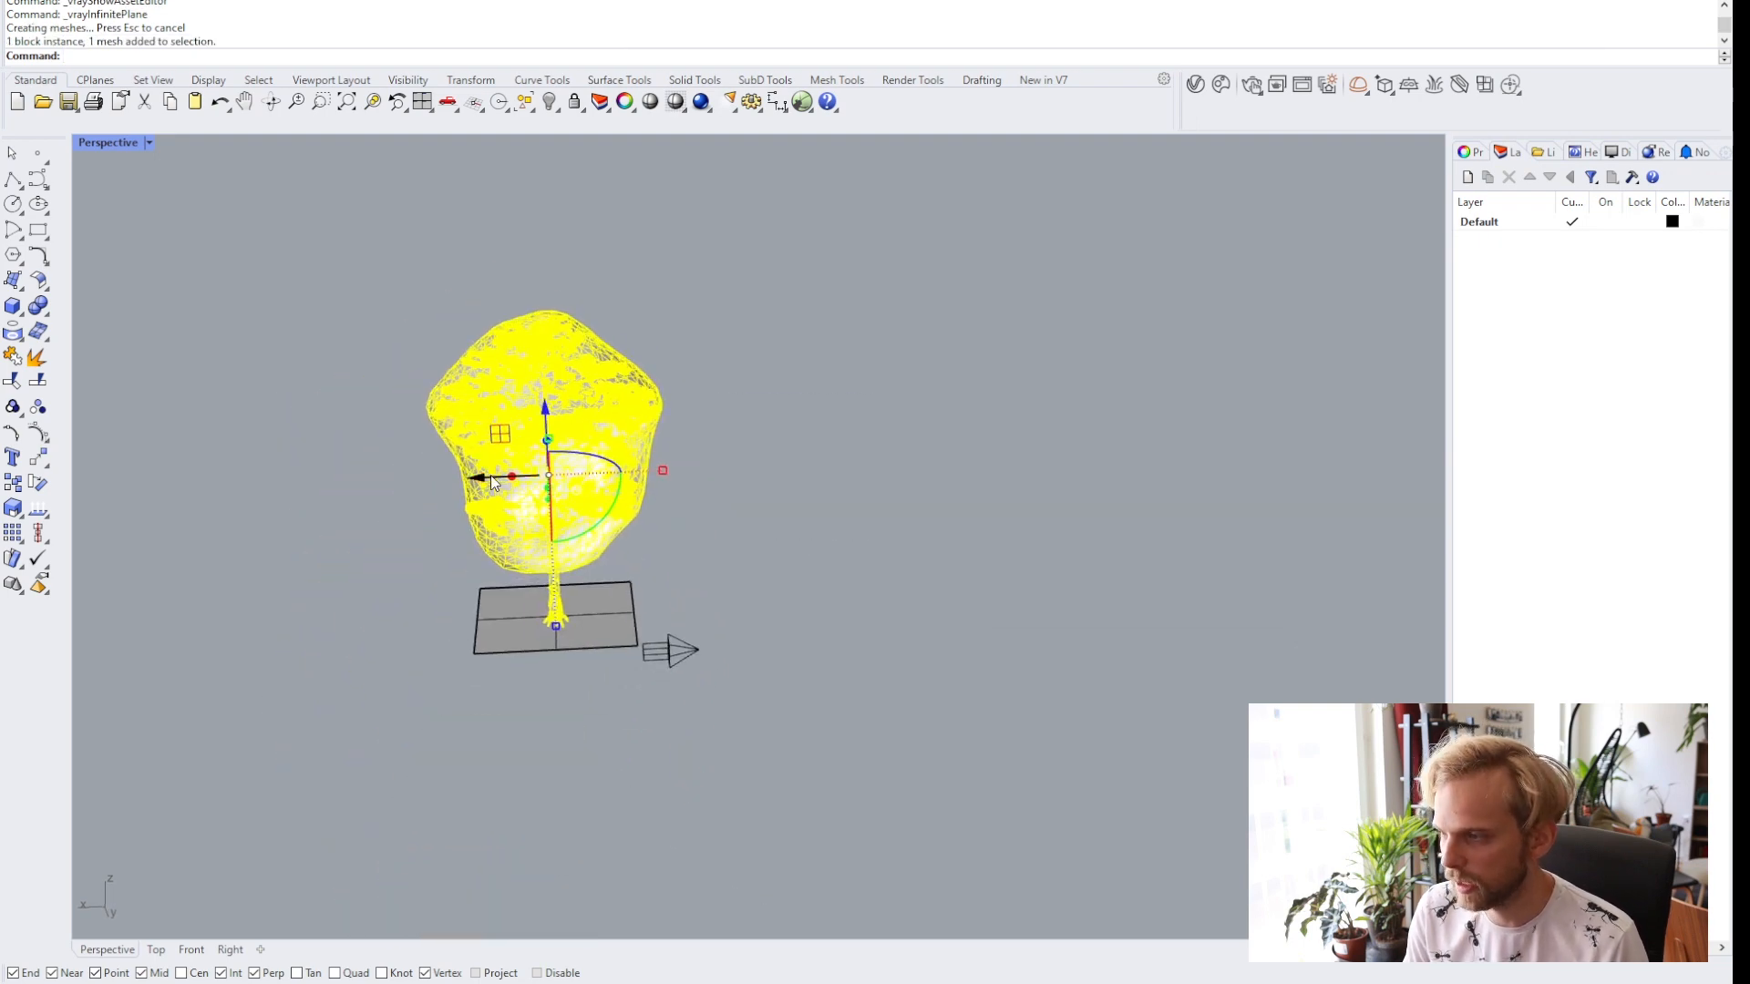
left_click_drag(484, 483, 834, 483)
left_click(1051, 545)
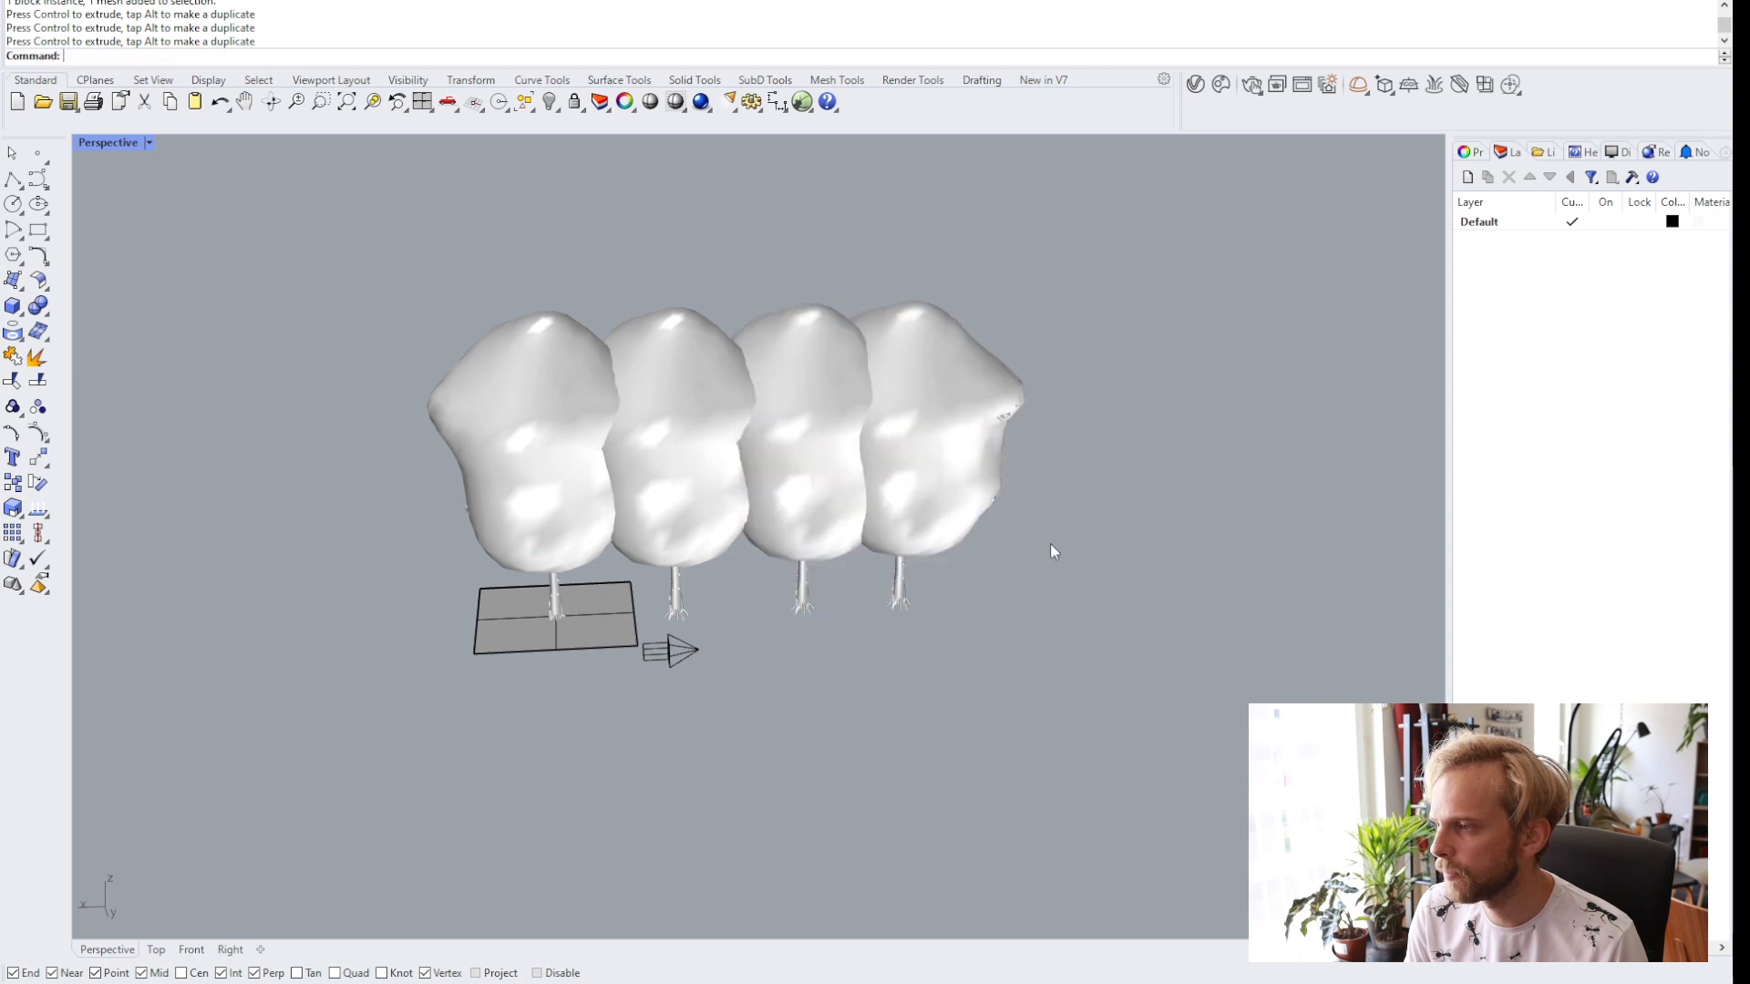
Move and rotate the copied trees into a staggered cluster behind the ground plane.
right_click_drag(1049, 545, 594, 707)
left_click(597, 588)
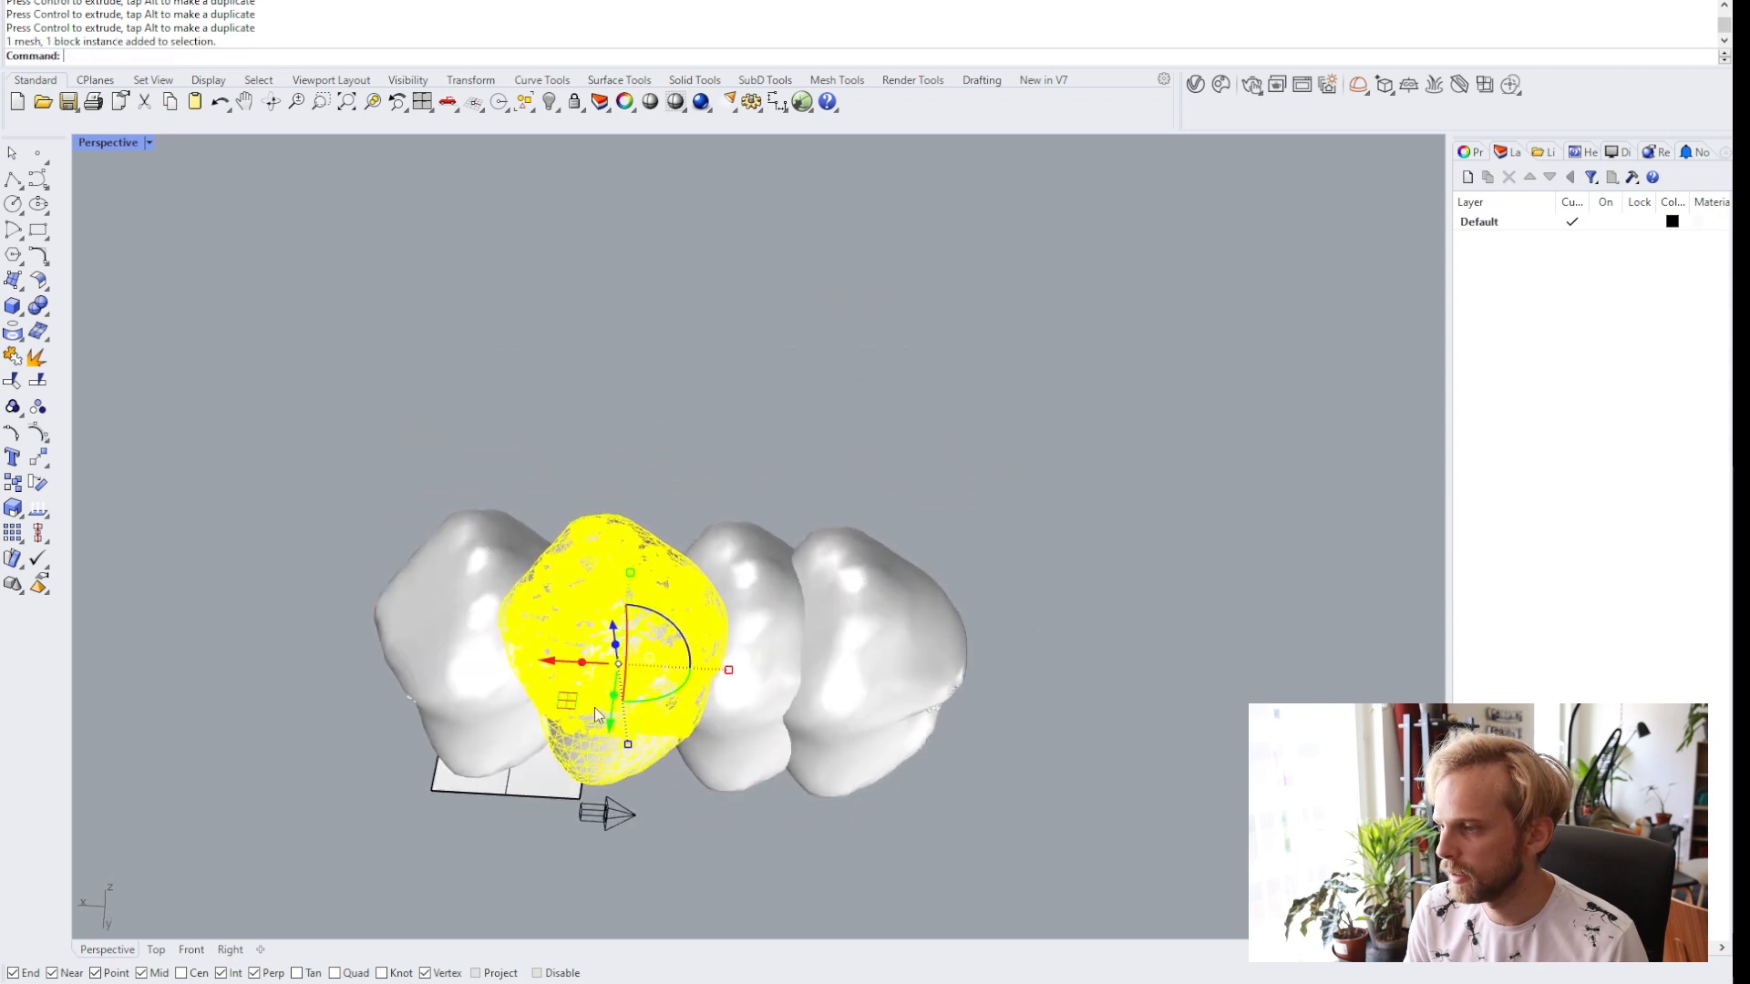
left_click_drag(615, 696, 596, 437)
left_click(710, 669)
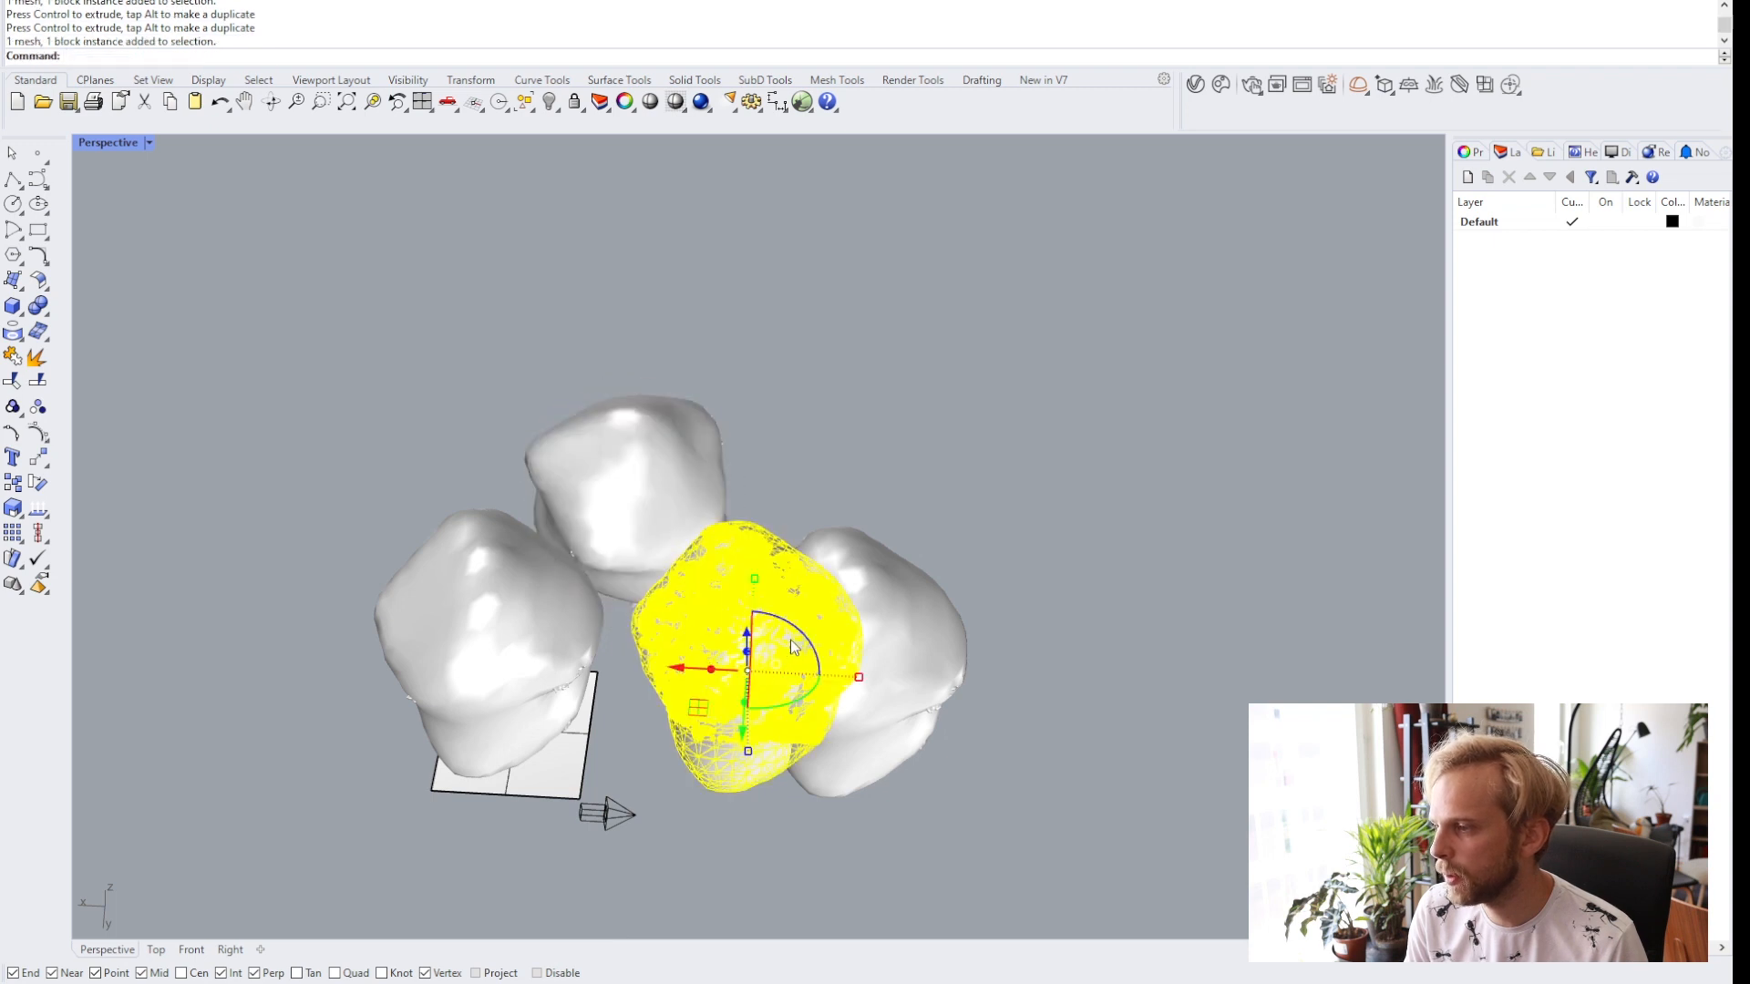
left_click_drag(805, 636, 822, 755)
left_click(893, 675)
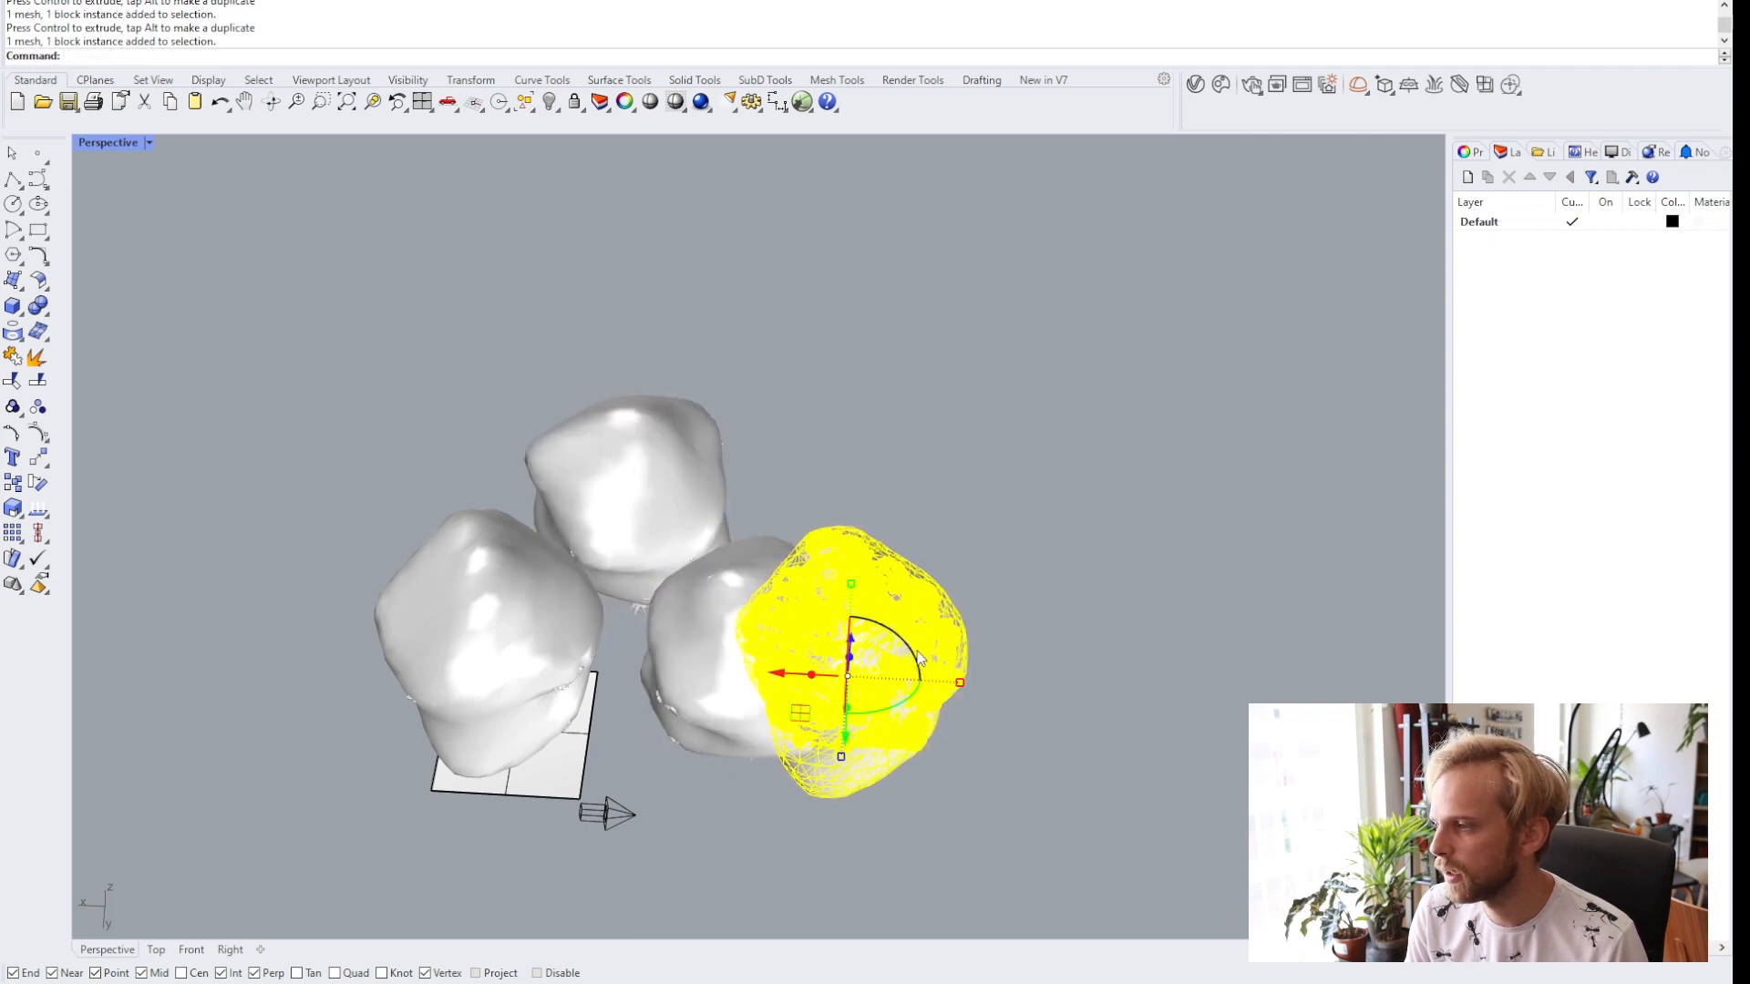
left_click_drag(920, 658, 857, 669)
left_click_drag(883, 735, 830, 578)
left_click_drag(1002, 828, 675, 459)
left_click_drag(655, 625, 571, 593)
left_click(880, 648)
right_click_drag(880, 648, 702, 605)
left_click(651, 554)
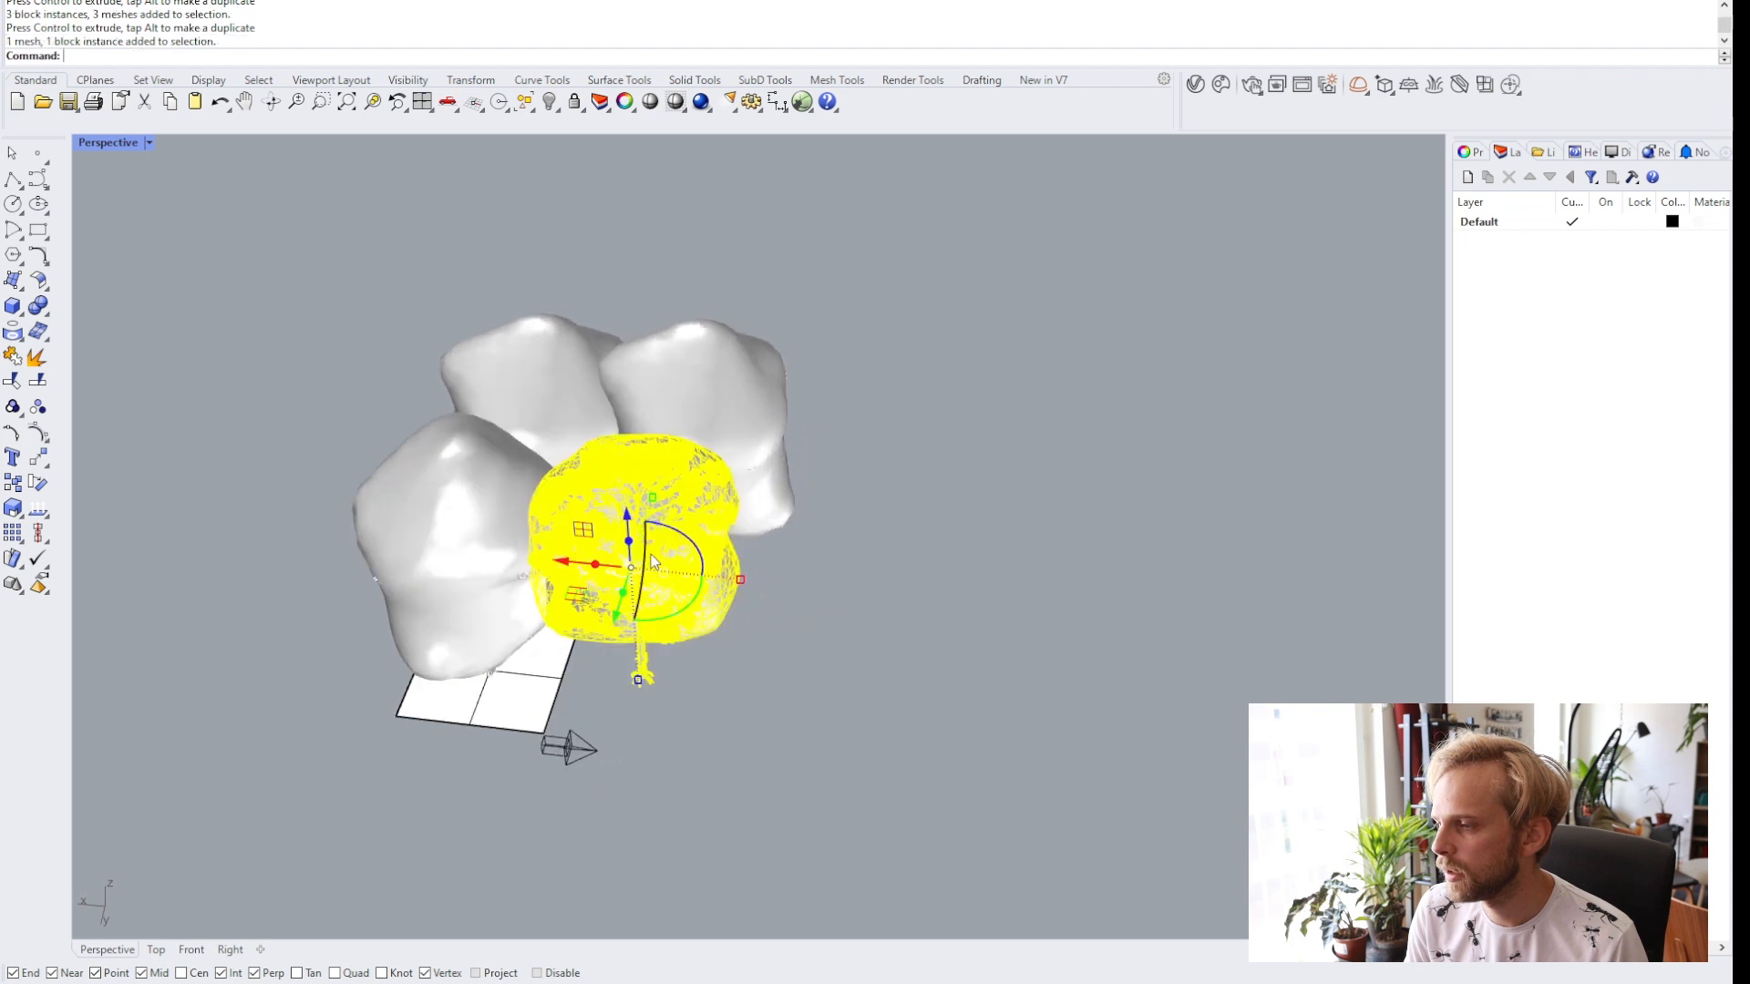
Duplicate one more tree and position it at the front of the cluster.
left_click_drag(552, 563, 721, 582)
key("alt")
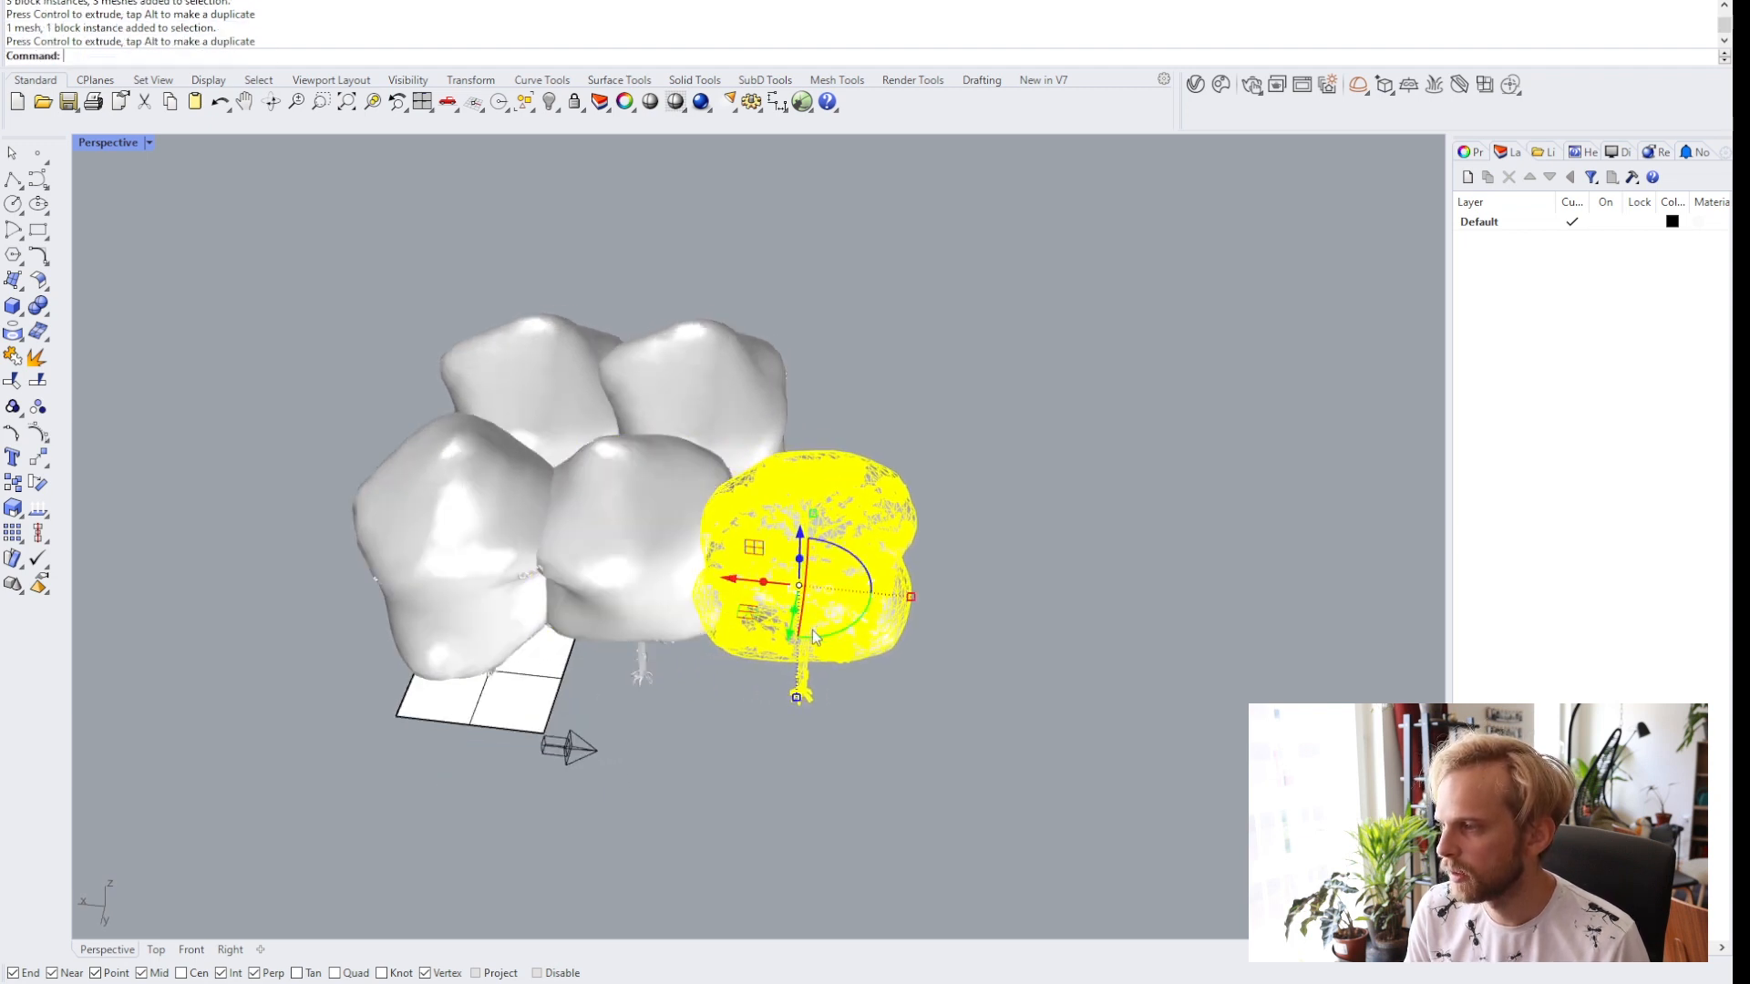
left_click_drag(786, 640, 795, 601)
left_click(882, 640)
right_click_drag(893, 645, 821, 665)
left_click(718, 645)
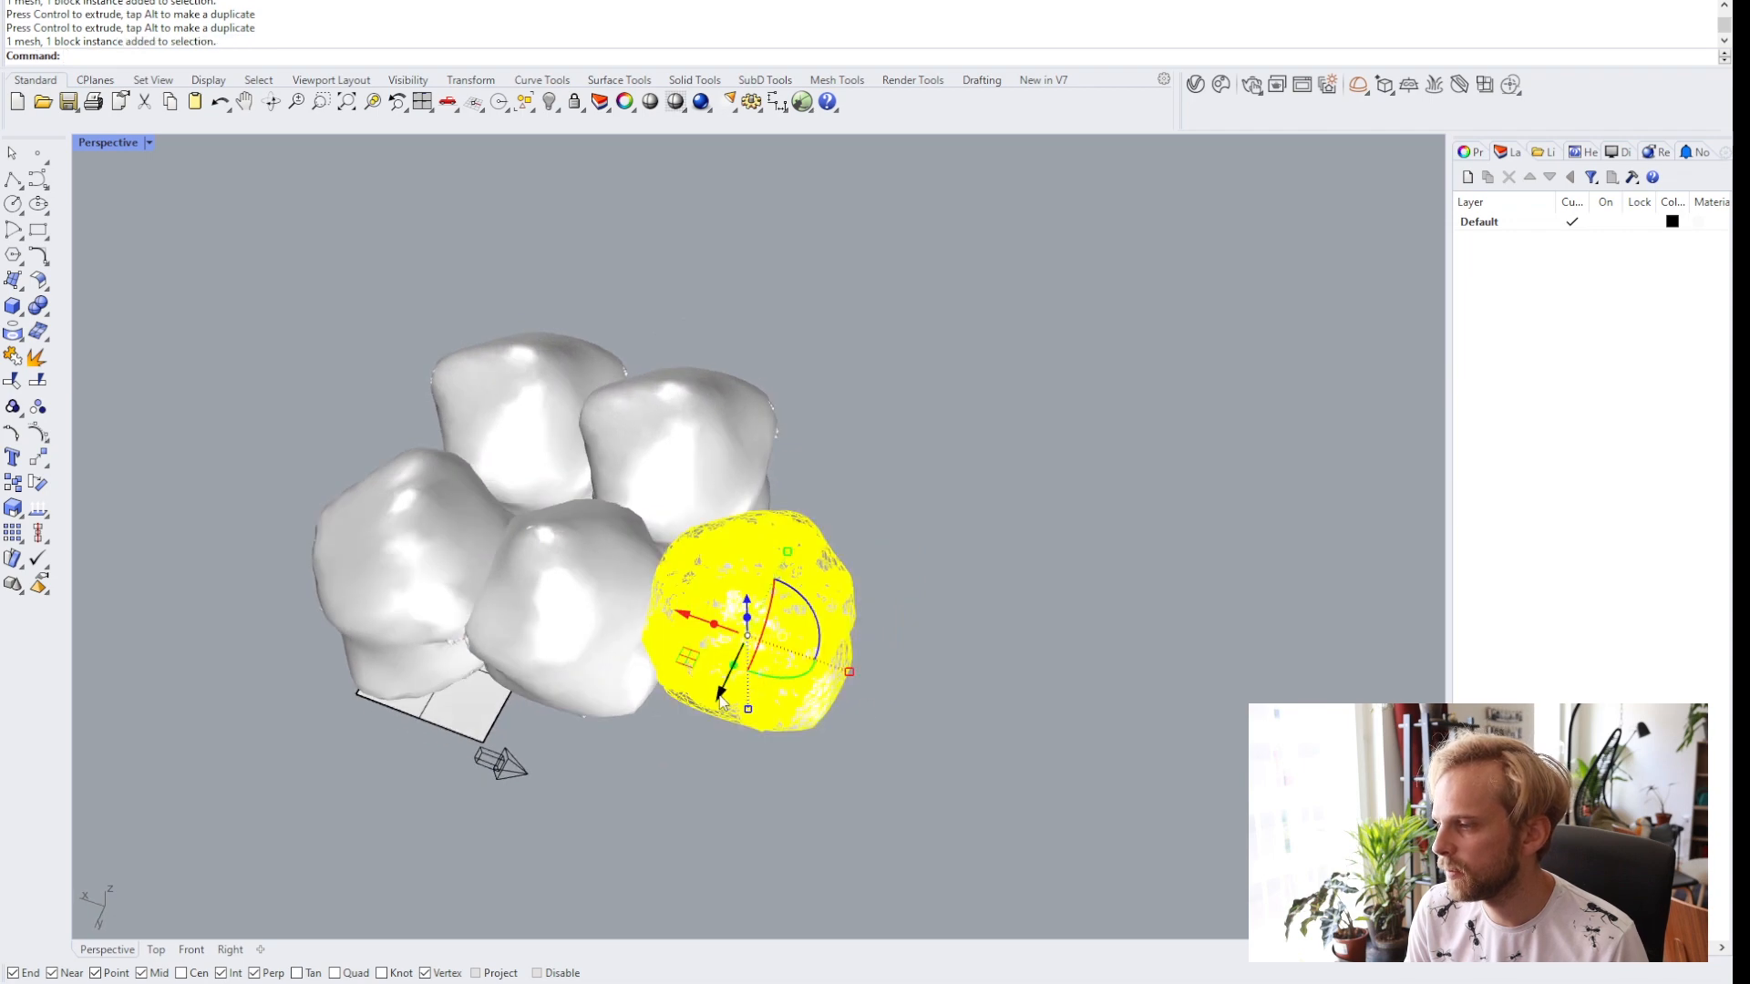
left_click_drag(718, 696, 674, 888)
left_click(825, 758)
right_click_drag(829, 748, 907, 597)
Adjust the positions and rotations of individual trees within the cluster.
scroll(916, 577, "up", 3)
scroll(916, 579, "up", 3)
left_click(914, 588)
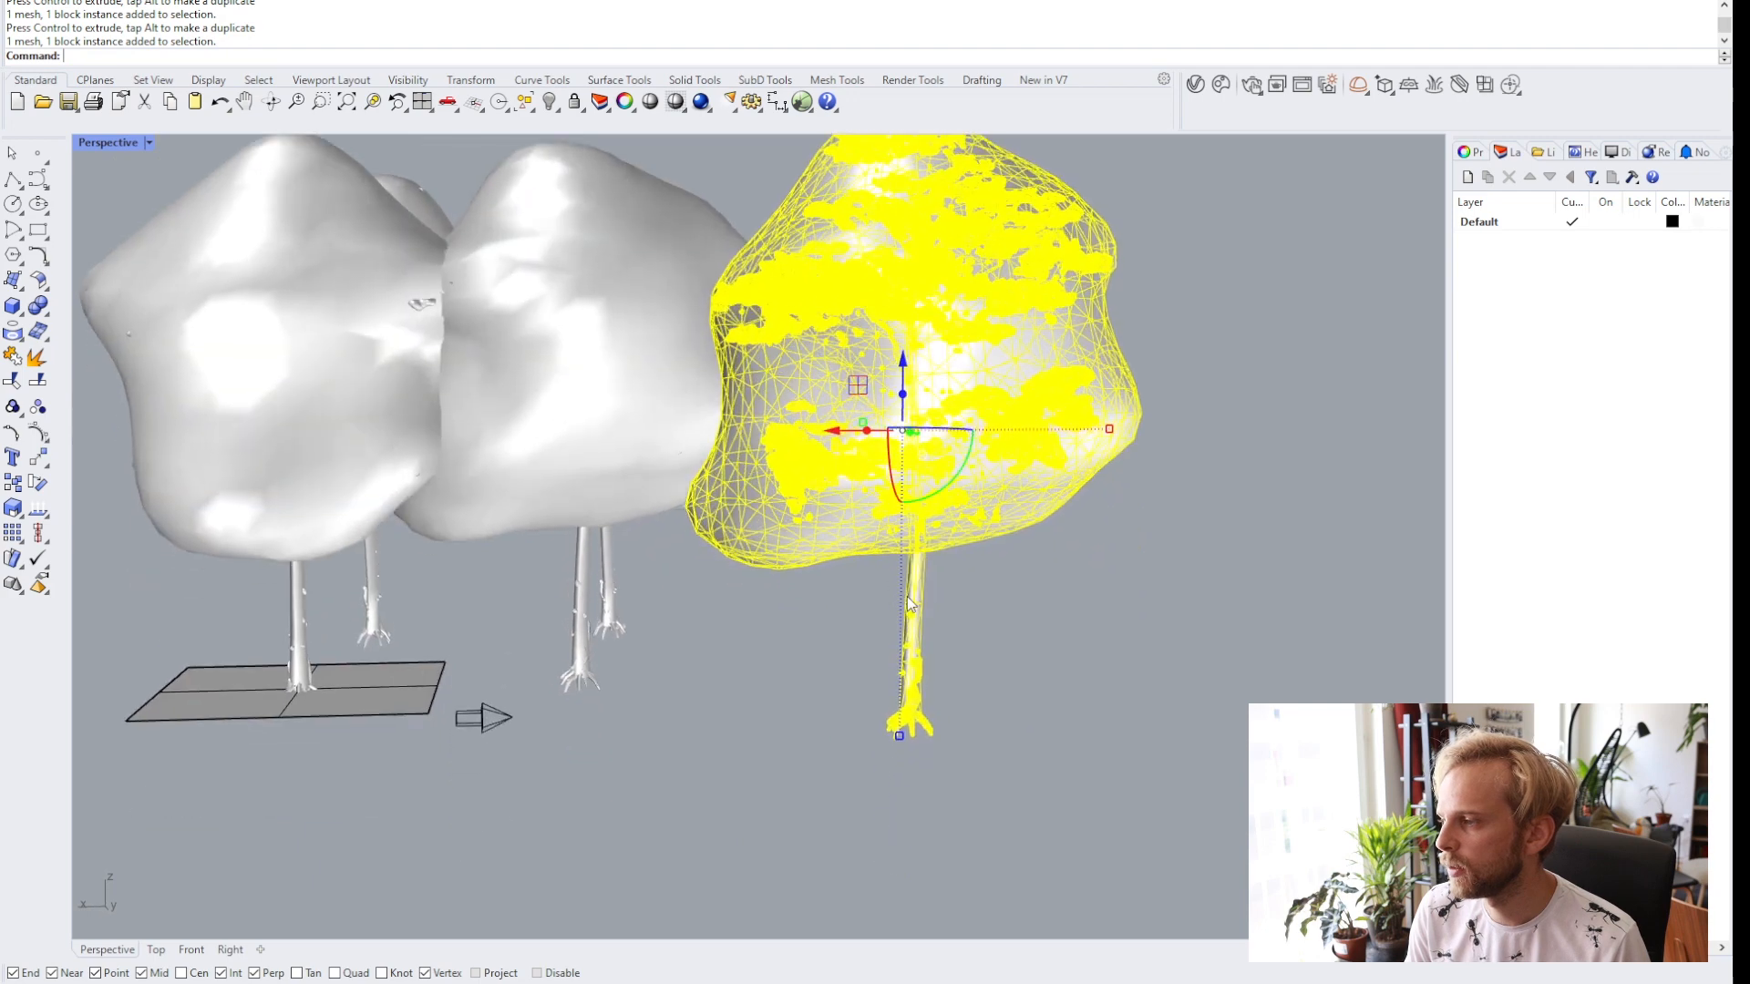
left_click_drag(899, 735, 904, 763)
left_click(750, 664)
right_click_drag(693, 540, 720, 702)
left_click(361, 427)
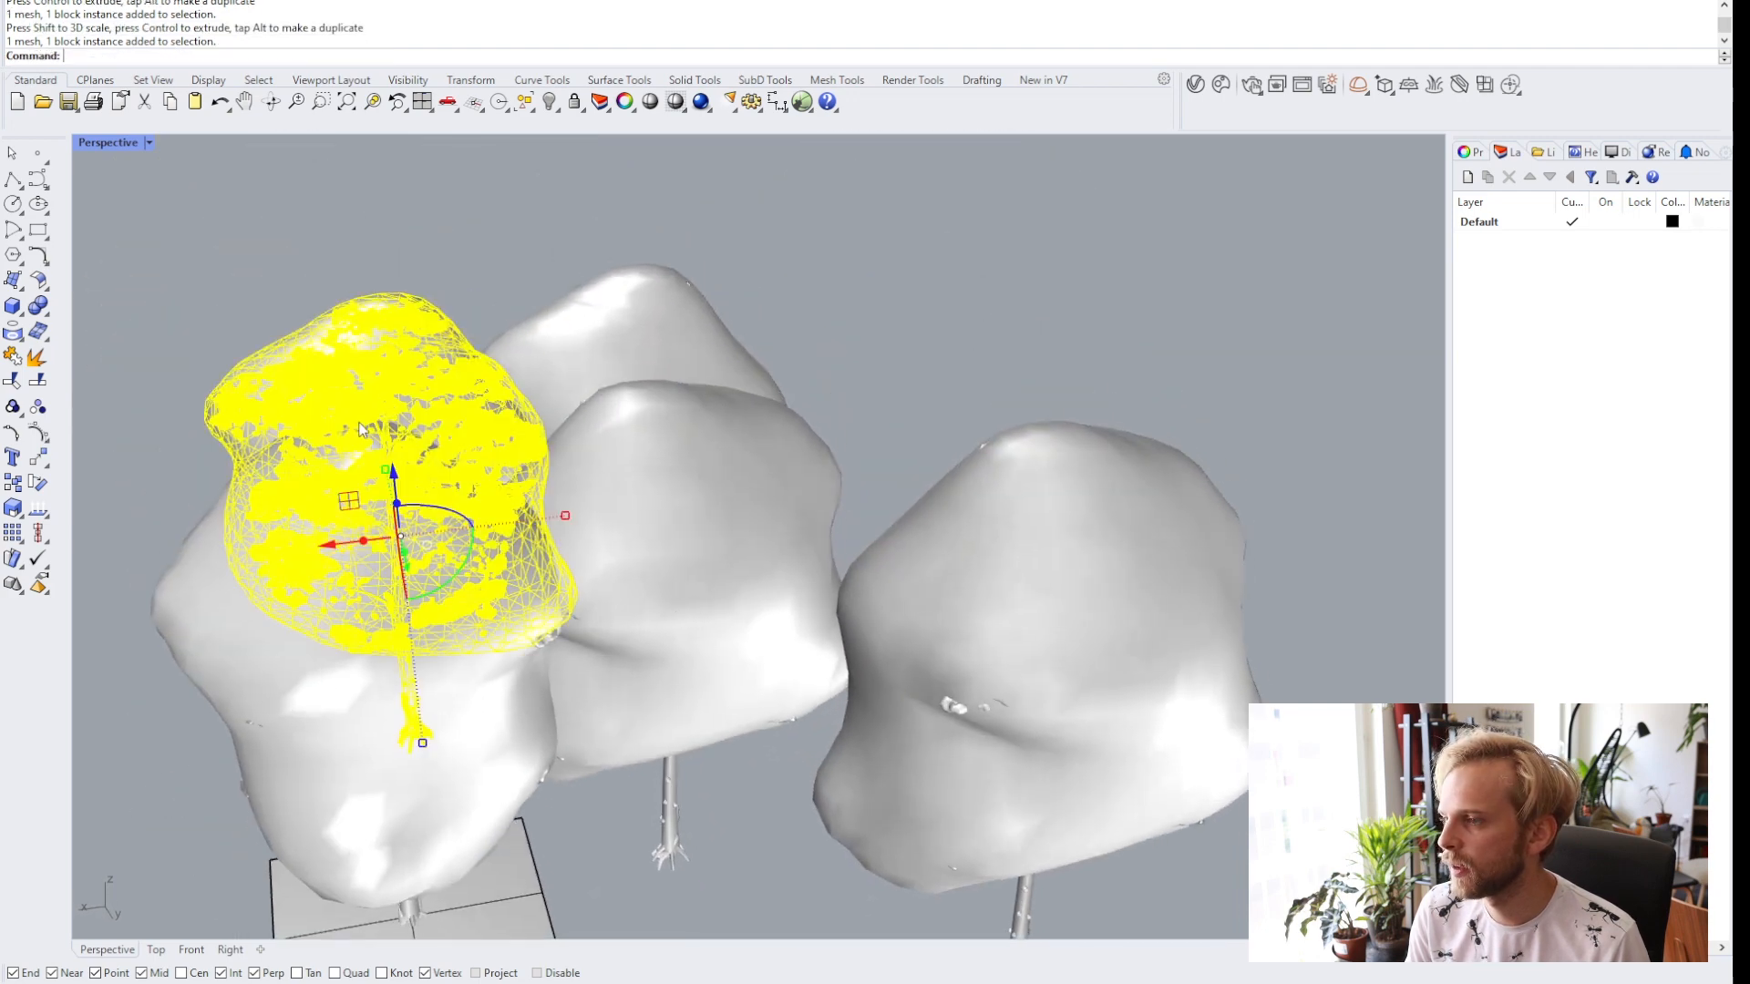
left_click_drag(566, 516, 541, 519)
left_click(871, 353)
right_click_drag(871, 360, 638, 510)
left_click(586, 552)
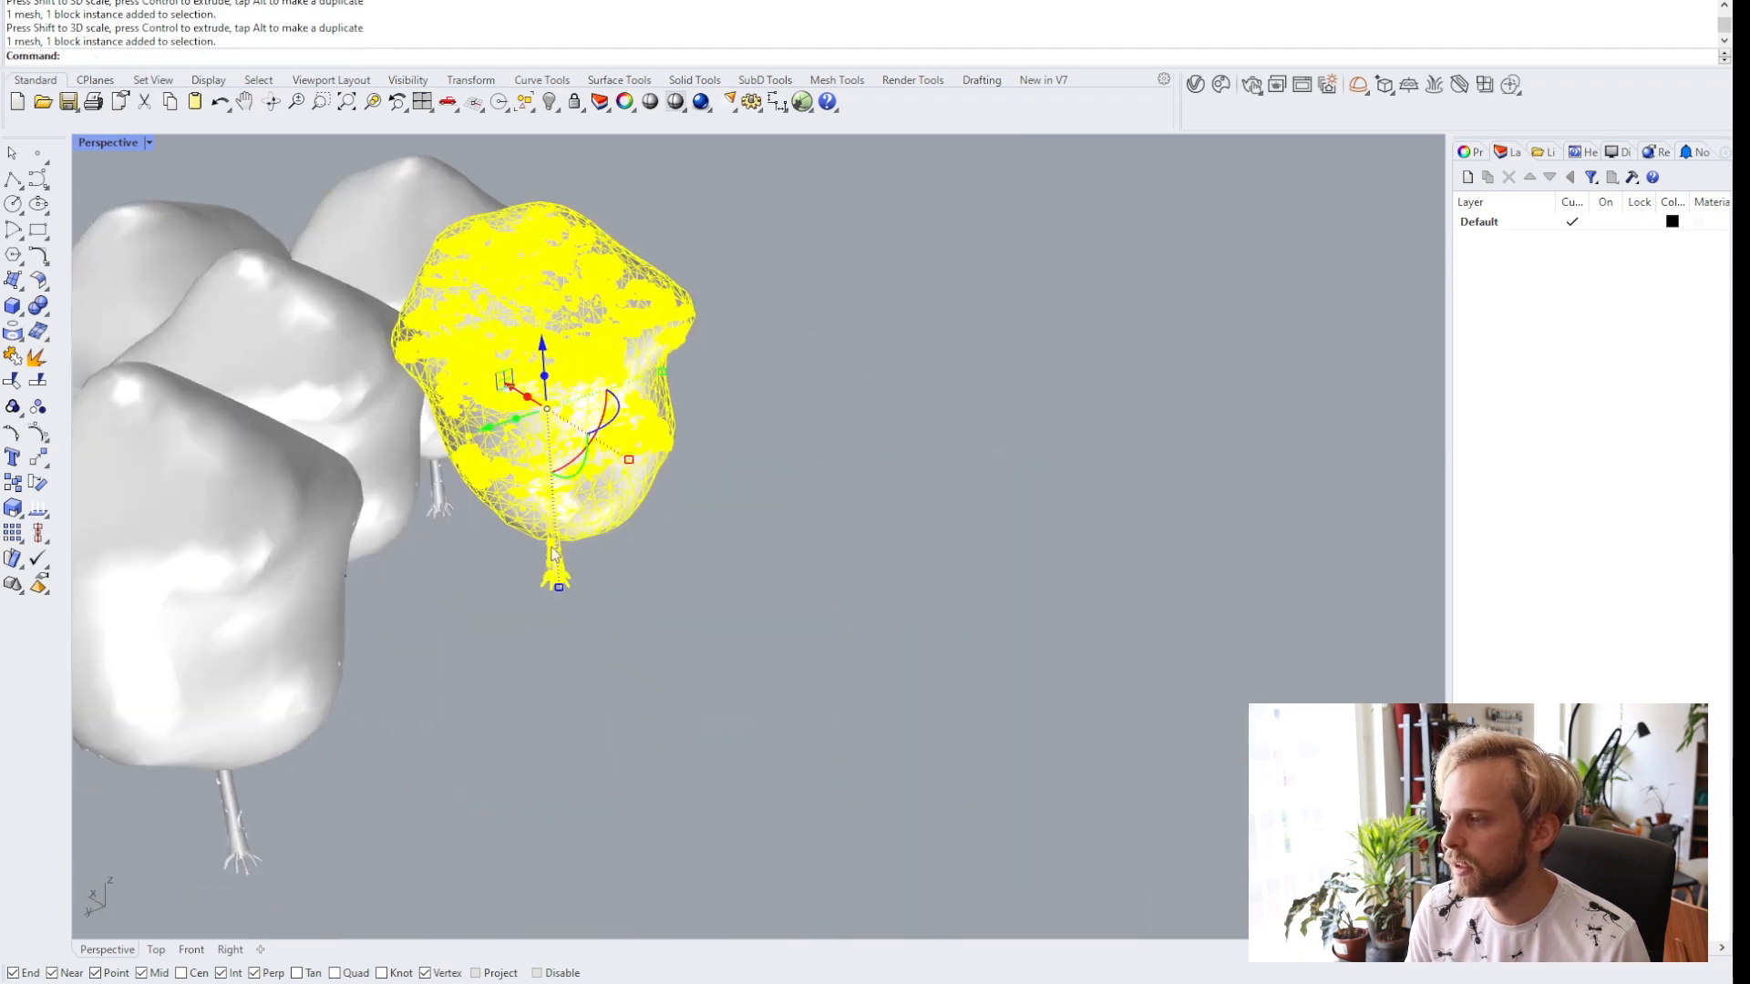
left_click_drag(560, 588, 571, 623)
left_click(593, 632)
right_click_drag(592, 631, 775, 598)
left_click(583, 774)
left_click_drag(570, 796, 571, 785)
left_click_drag(555, 481, 557, 492)
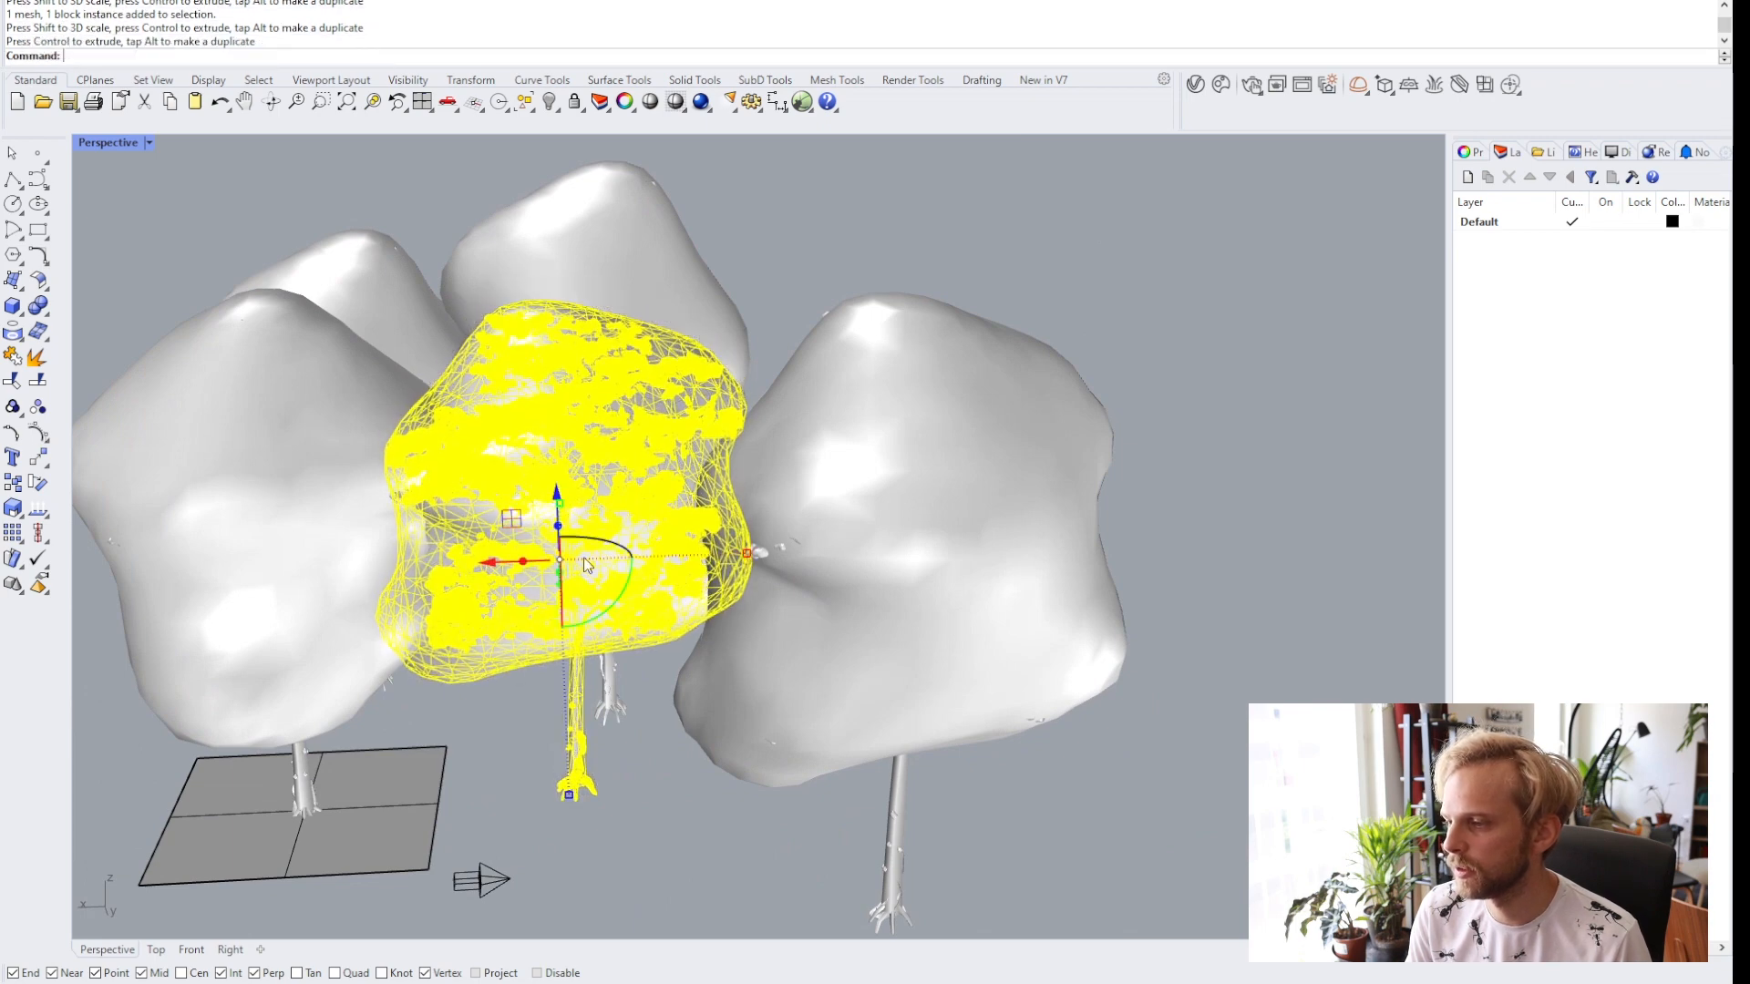
left_click(654, 760)
right_click_drag(653, 759, 672, 730)
scroll(694, 713, "down", 3)
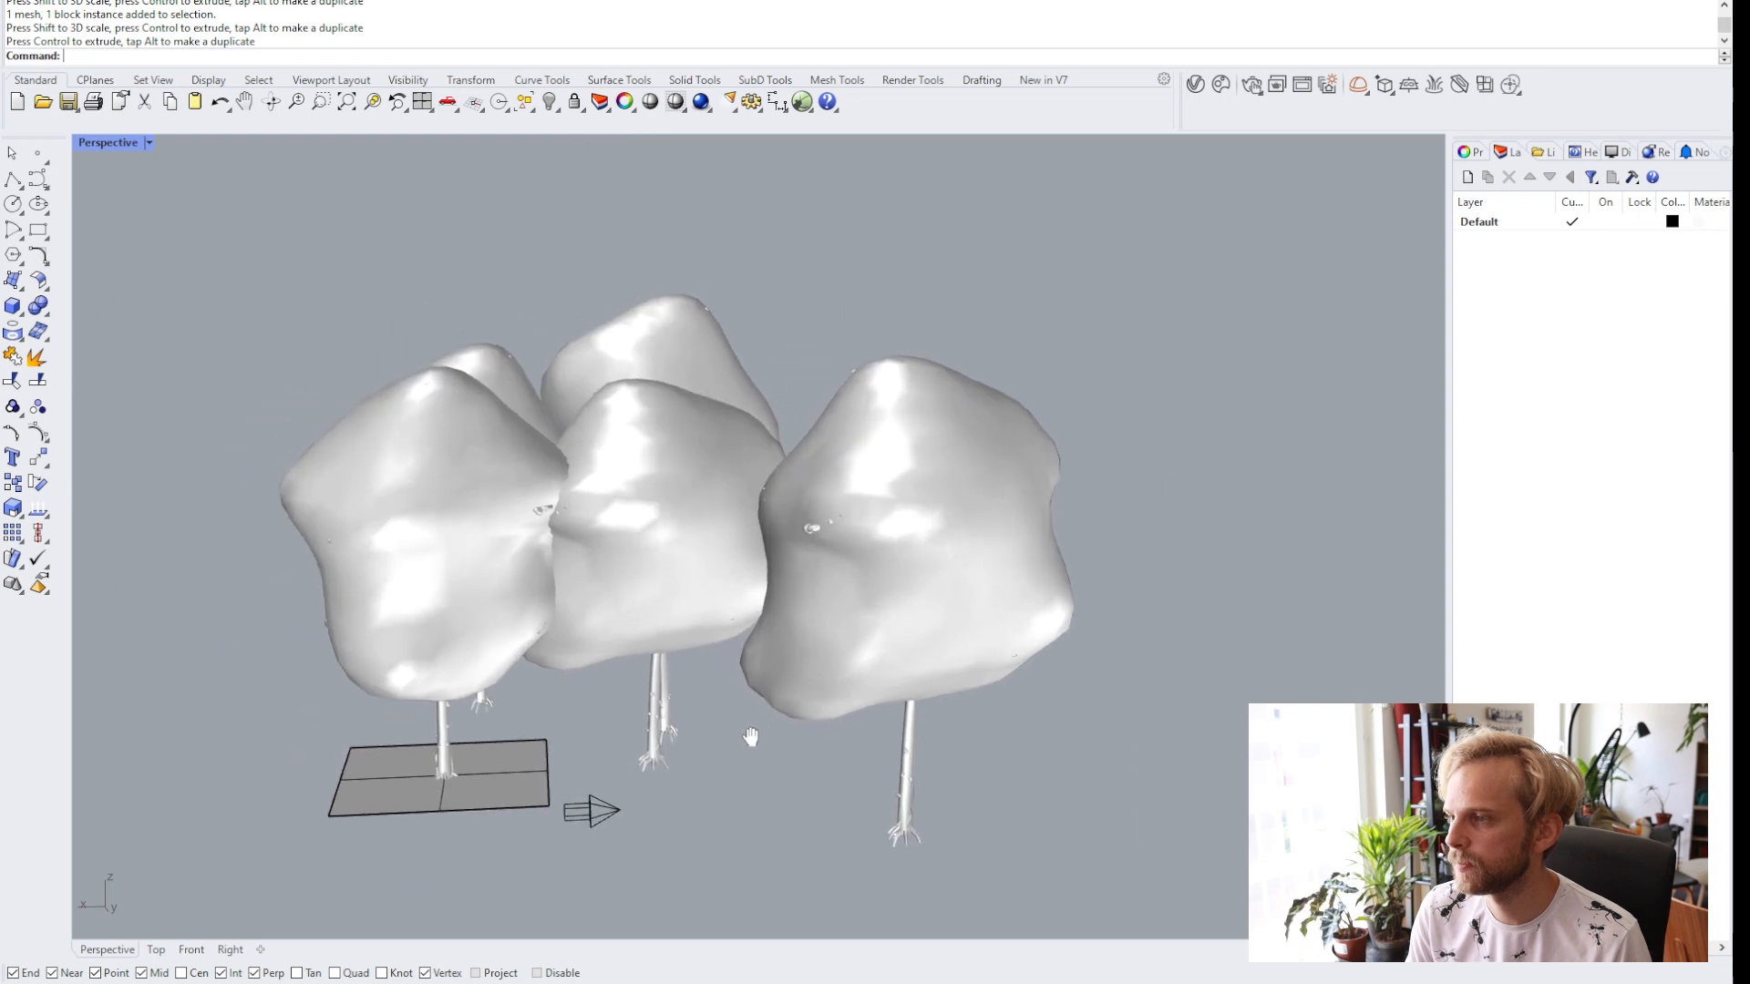
Start an interactive V-Ray render of the tree cluster with the view lowered in among the trees.
left_click(1251, 85)
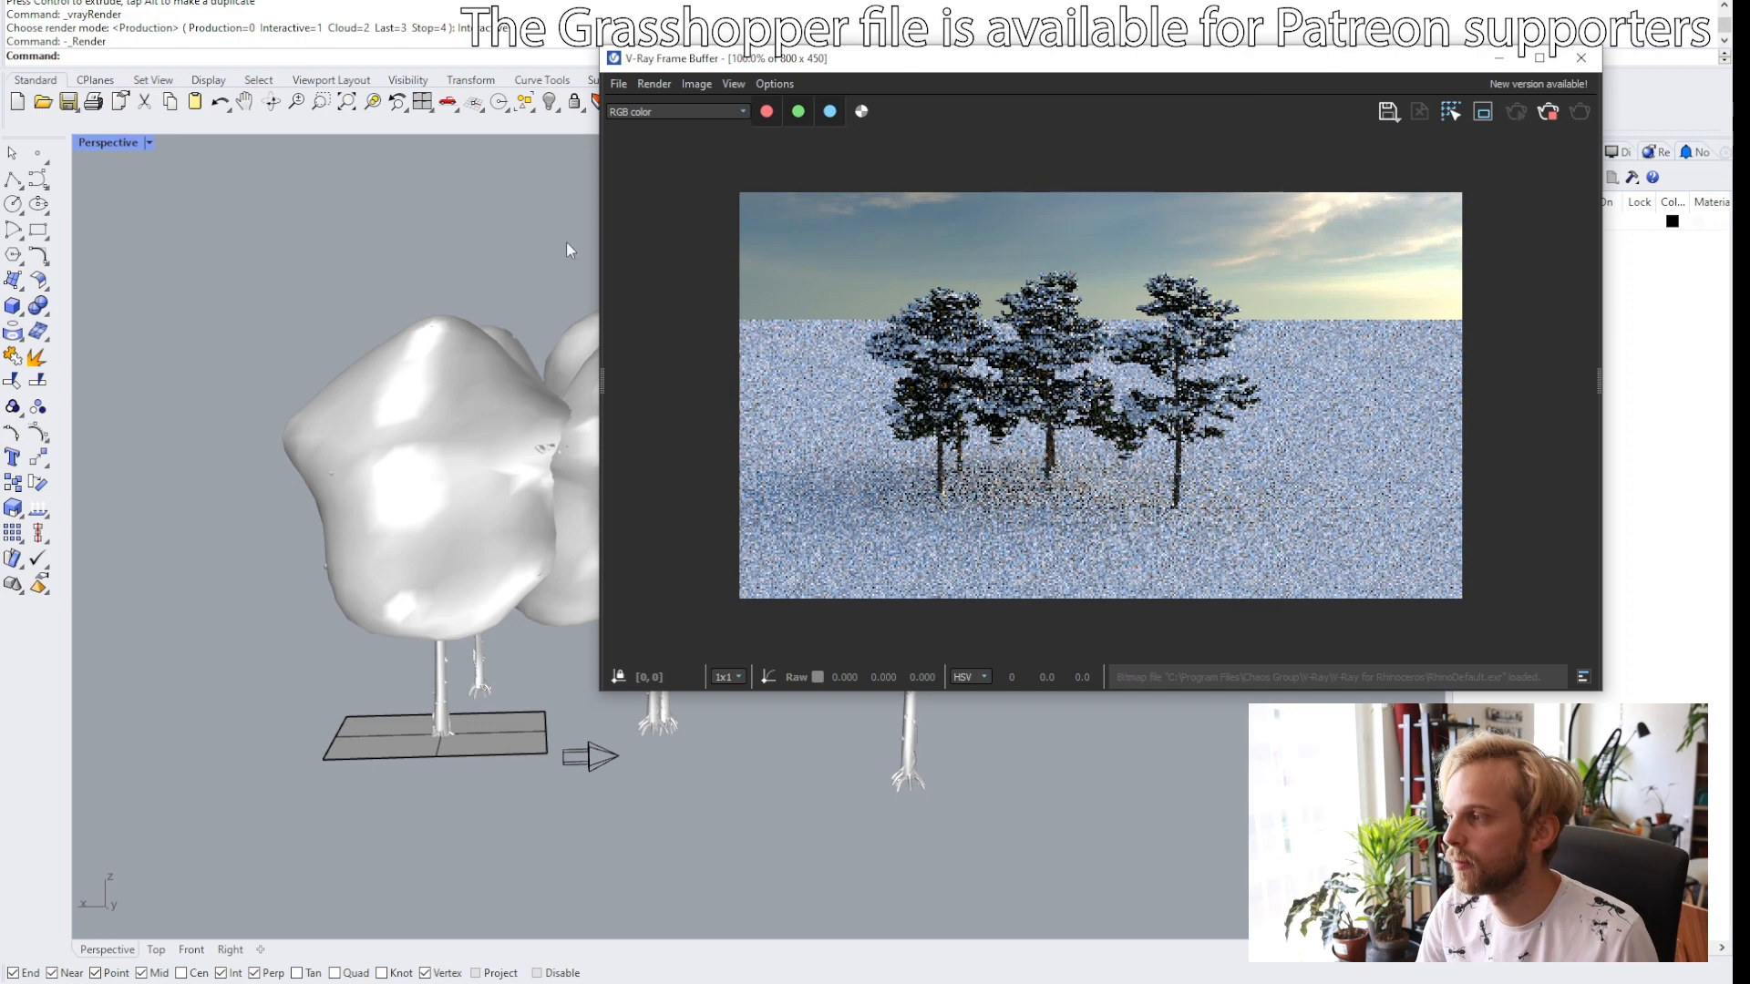
left_click_drag(792, 66, 1032, 54)
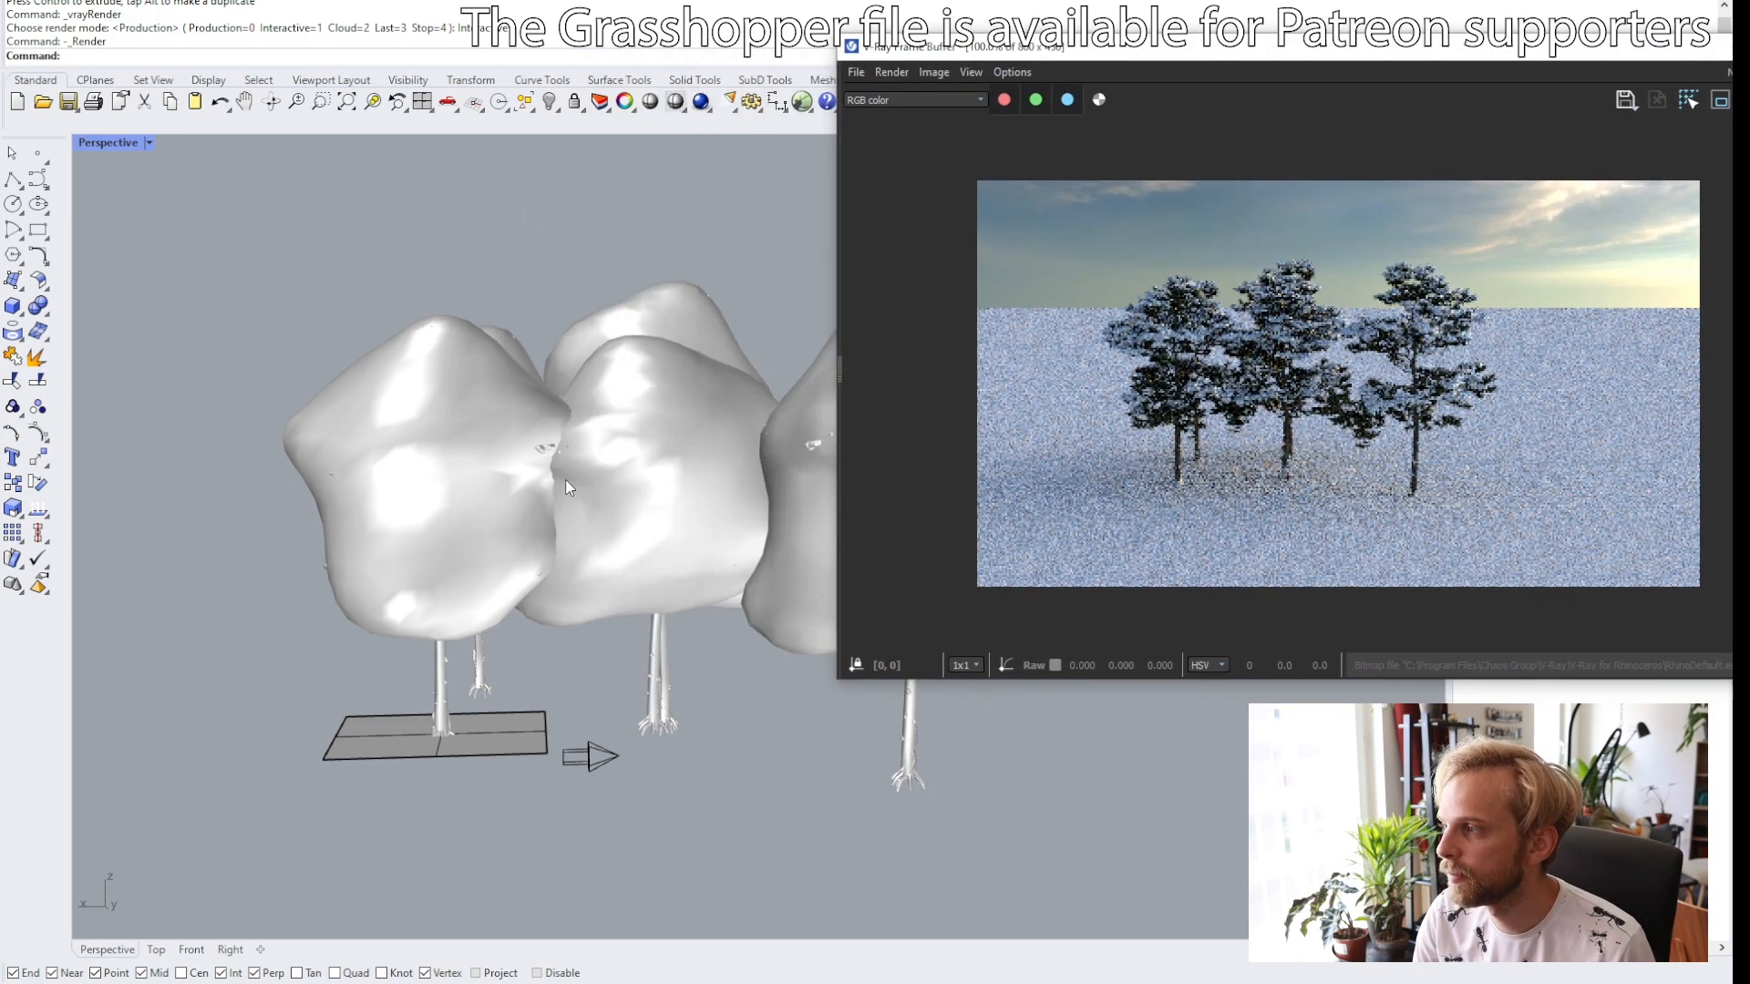
right_click_drag(565, 479, 380, 461)
scroll(380, 461, "up", 6)
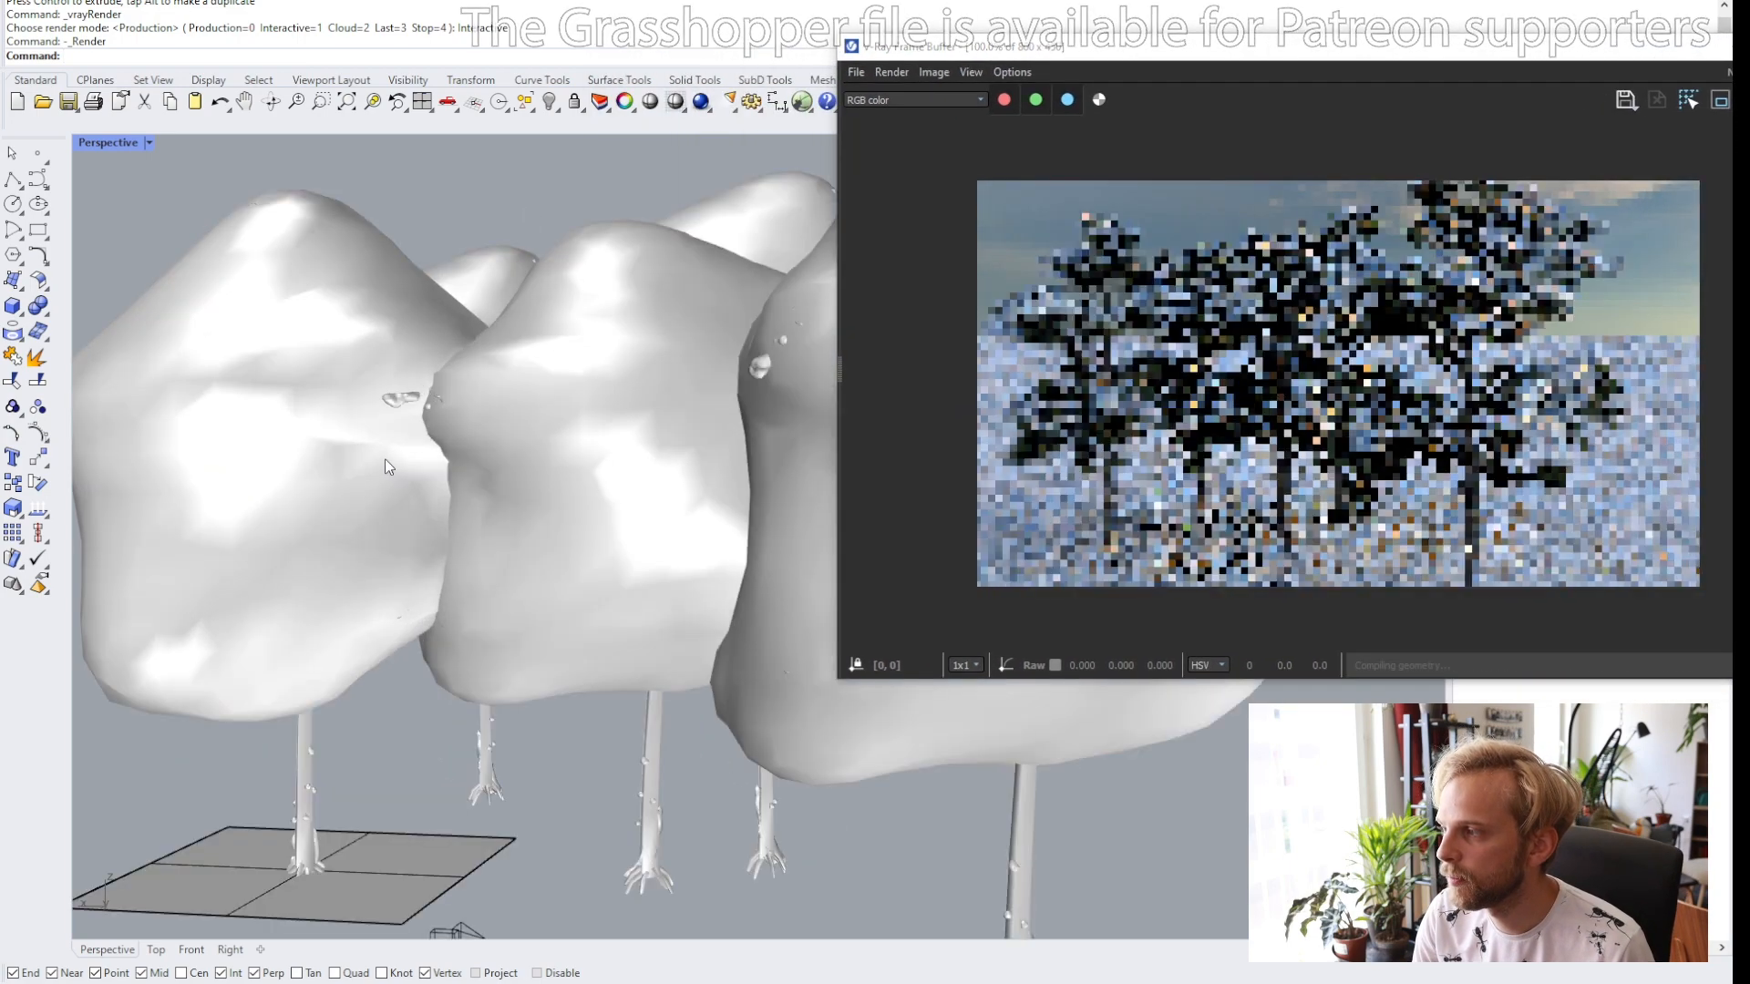
scroll(492, 708, "down", 5)
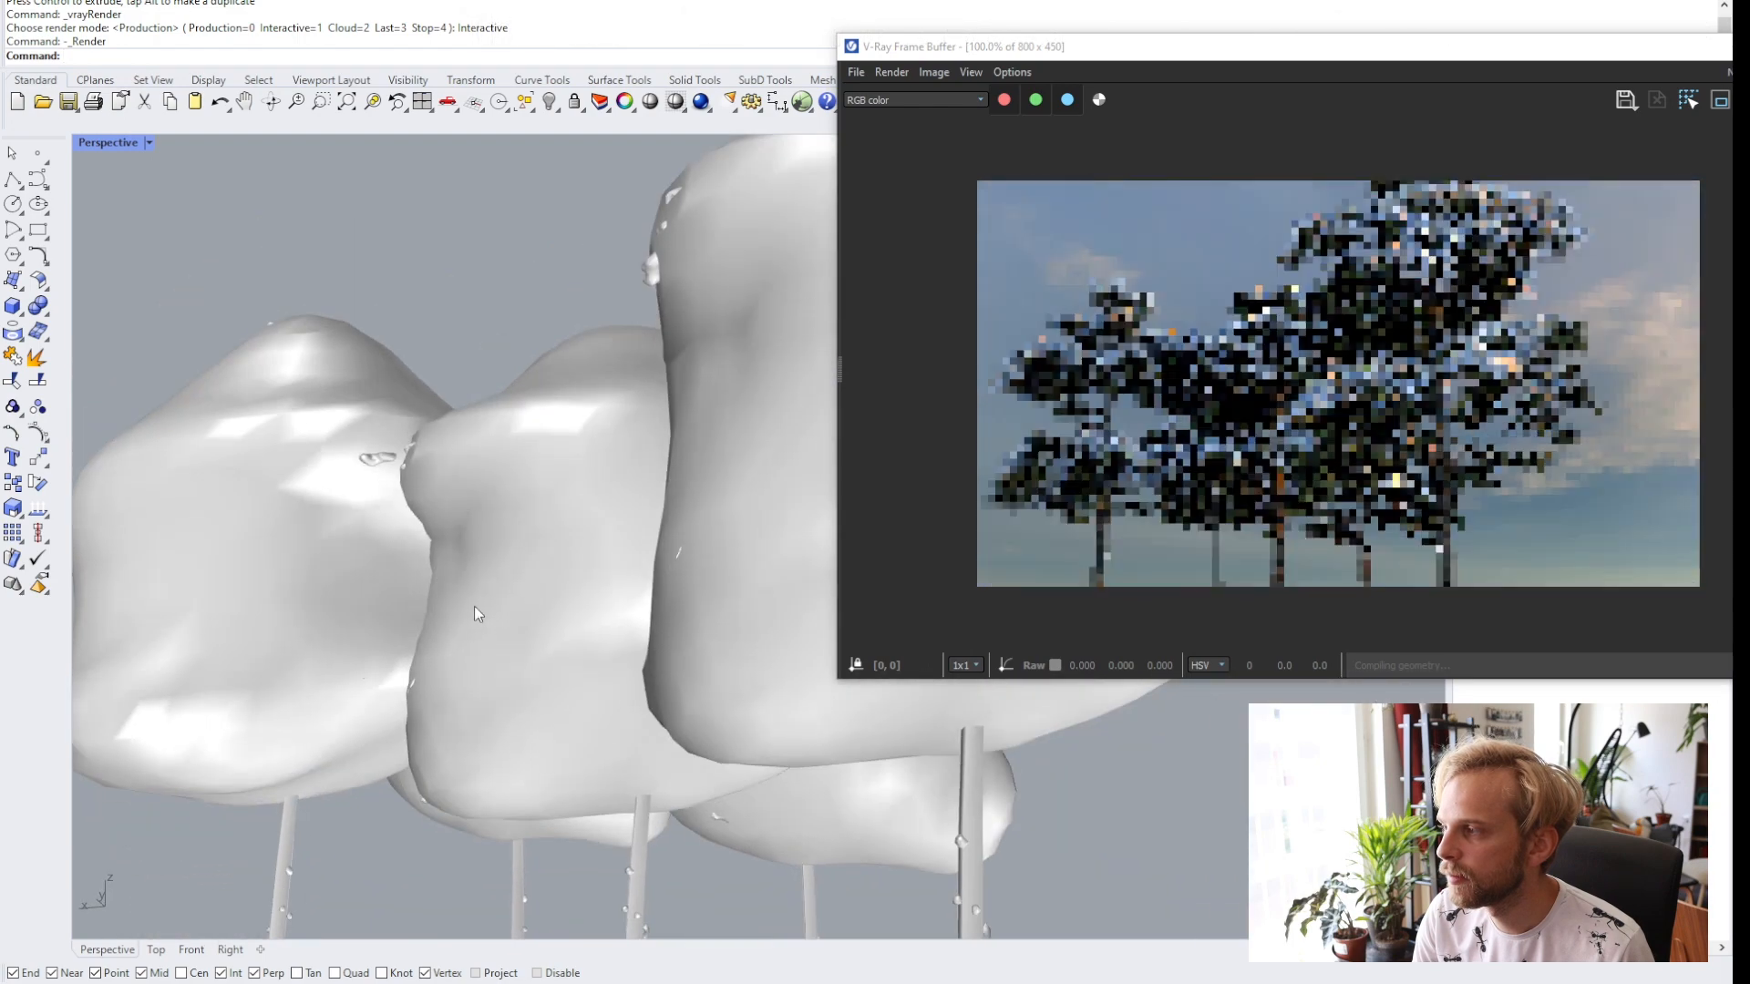
right_click_drag(474, 607, 476, 727)
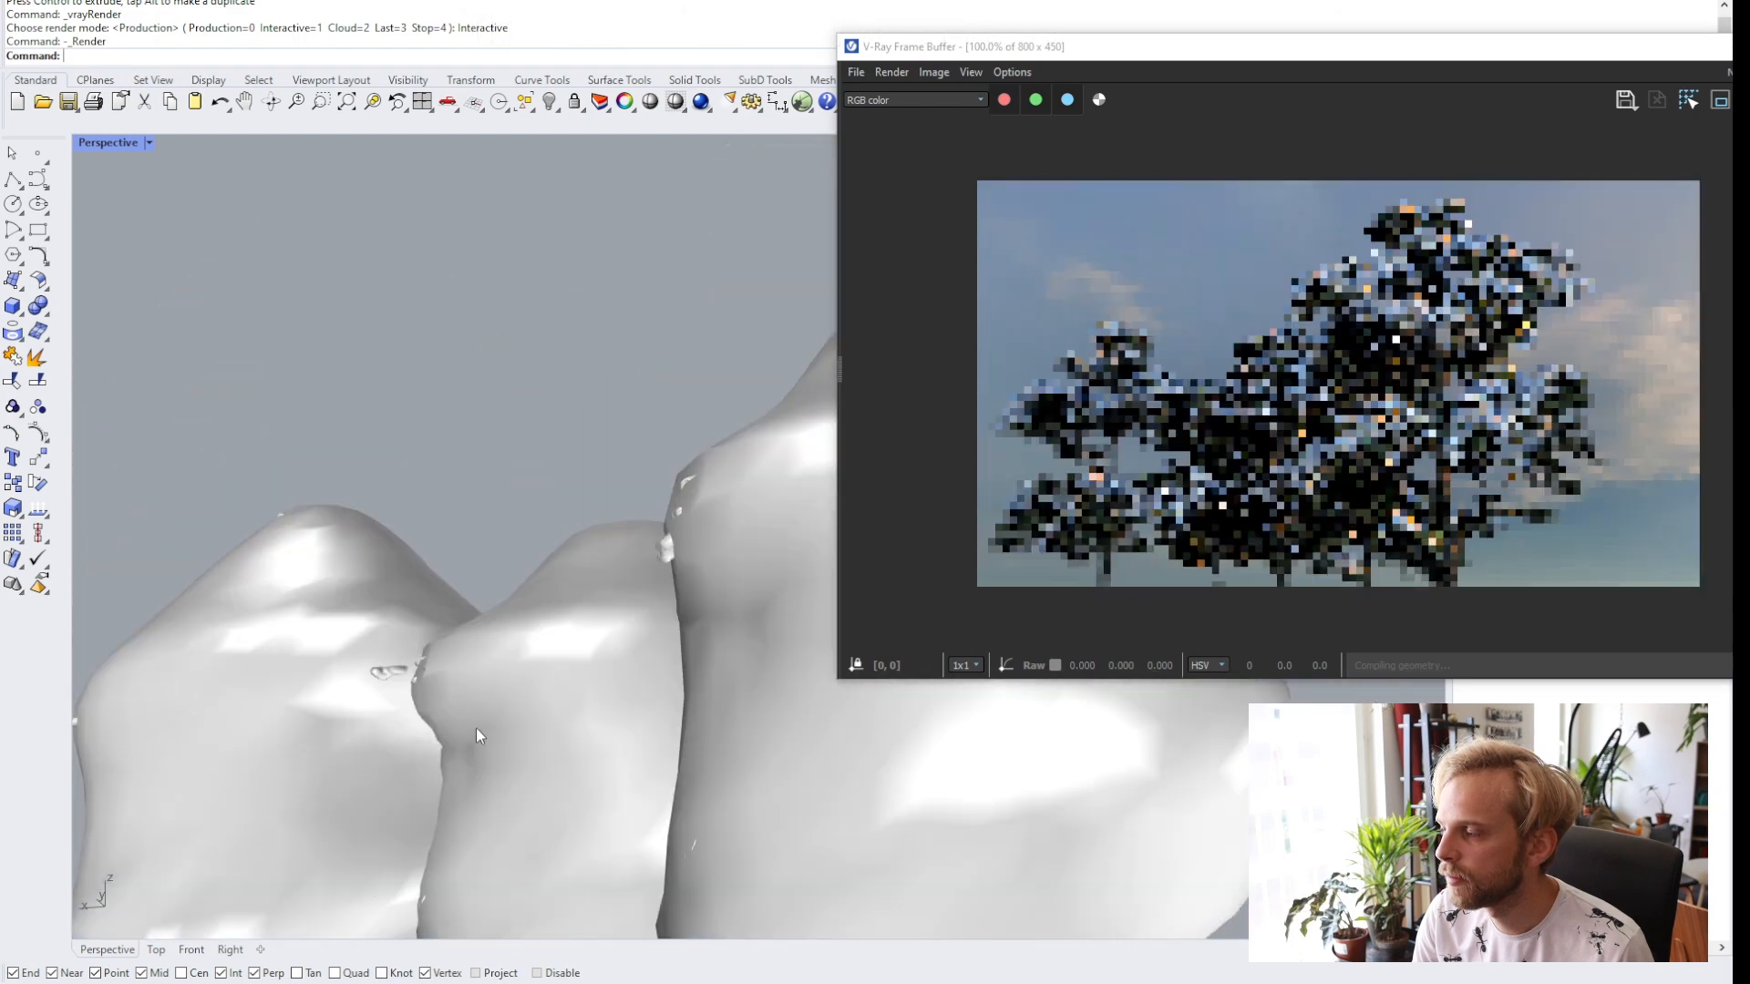
right_click_drag(472, 649, 453, 556)
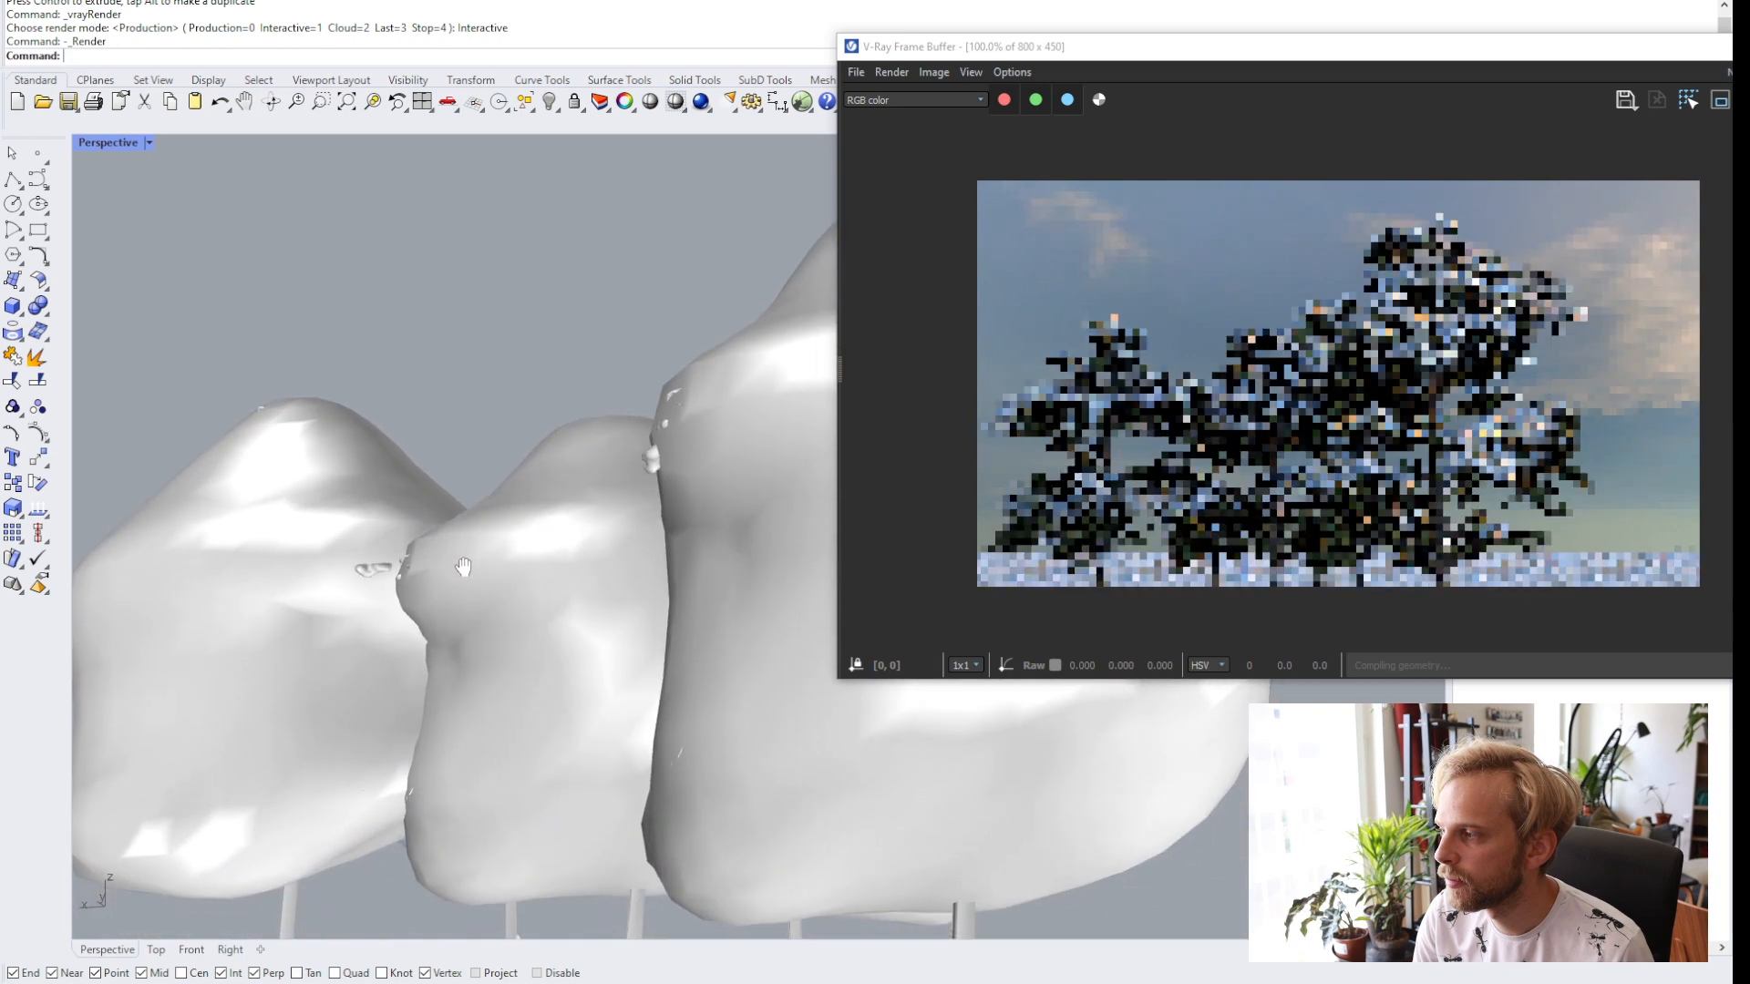